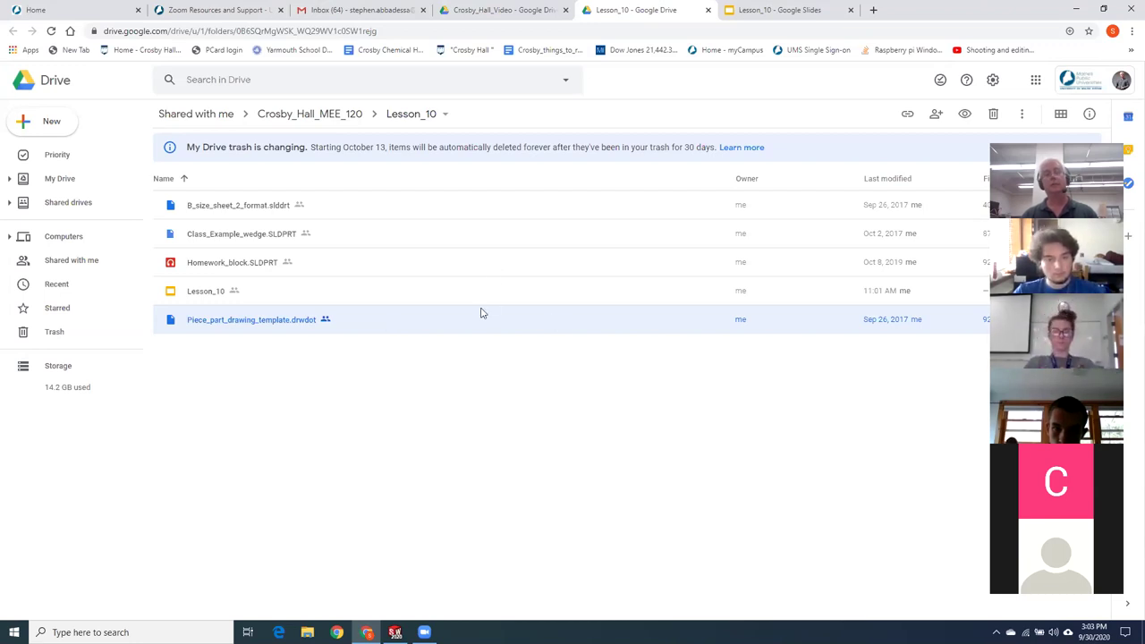
Download Piece_part_drawing_template.drwdot from the Lesson_10 folder and try to open the downloaded file
{"action": "right_click", "coordinate": [473, 327]}
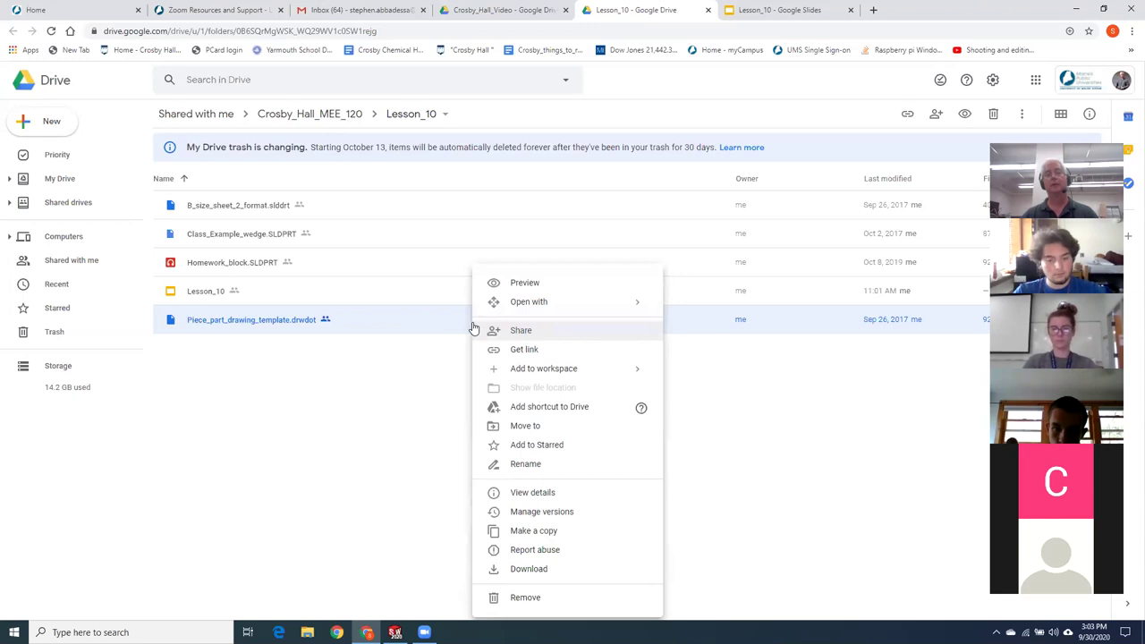
{"action": "left_click", "coordinate": [542, 571]}
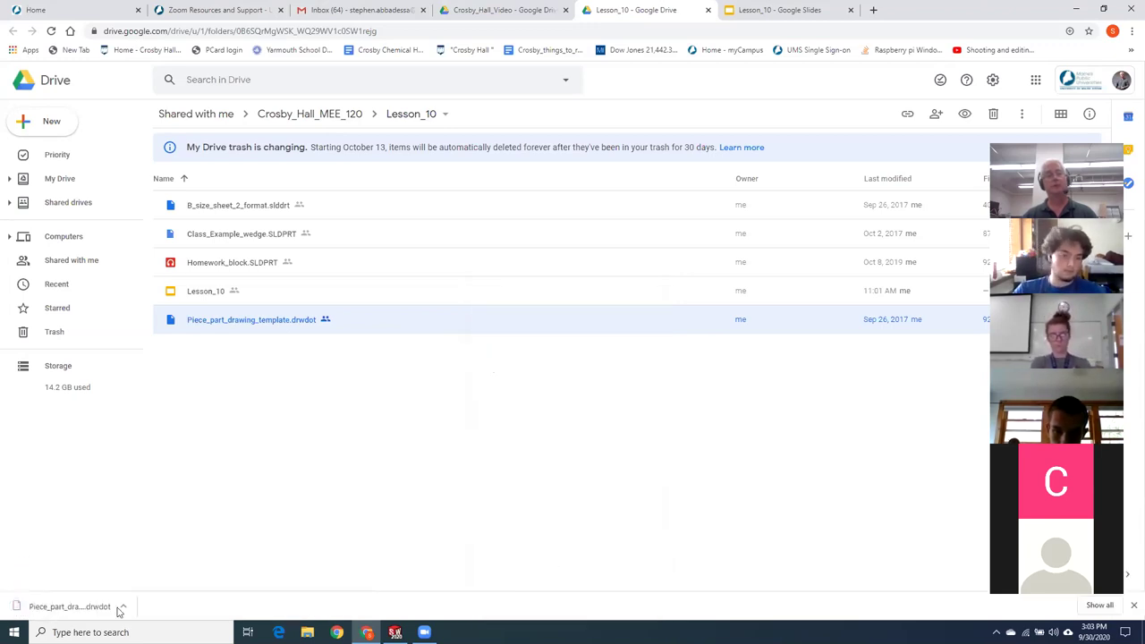
{"action": "left_click", "coordinate": [67, 608]}
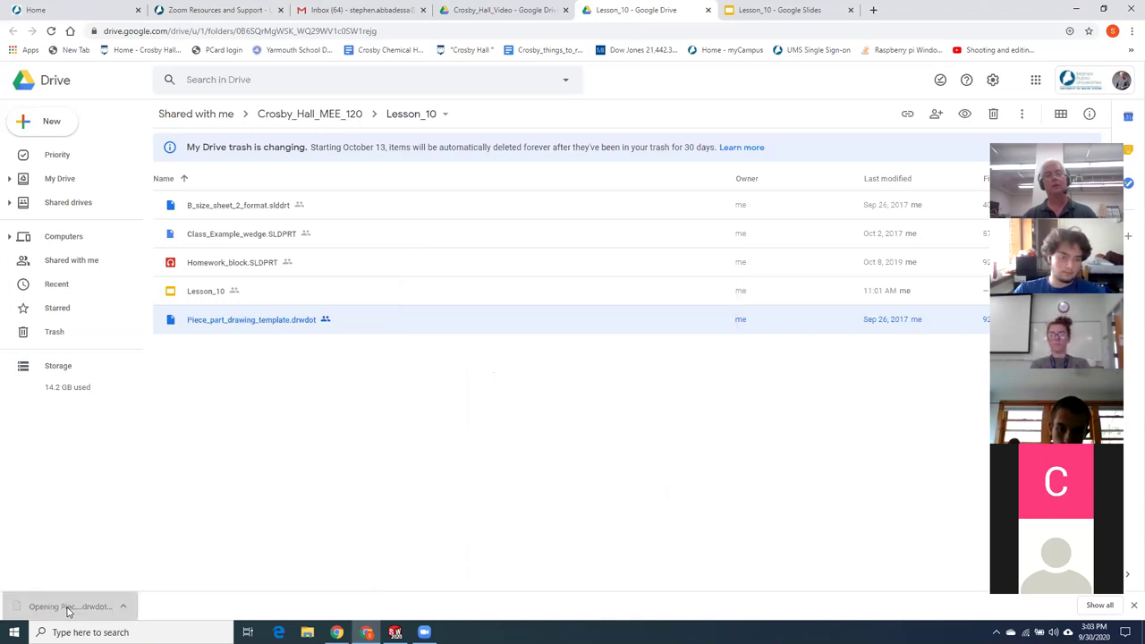
{"action": "left_click", "coordinate": [360, 563]}
Switch to File Explorer and cut Piece_part_drawing_template.drwdot from the Downloads folder
{"action": "left_click", "coordinate": [307, 632]}
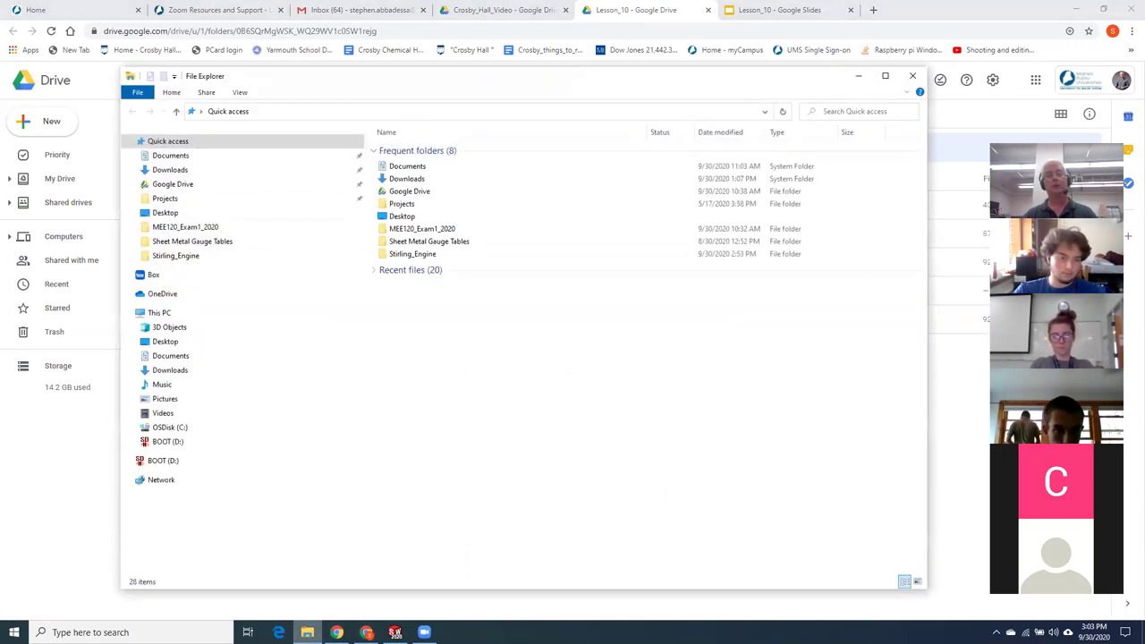
{"action": "left_click", "coordinate": [169, 371]}
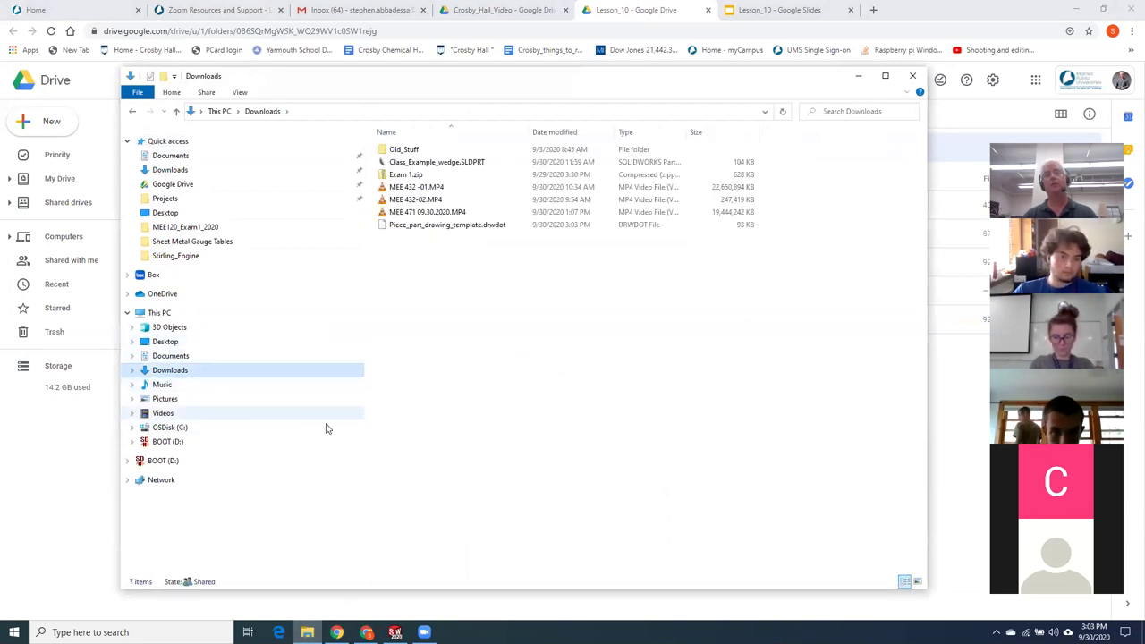
{"action": "right_click", "coordinate": [475, 227]}
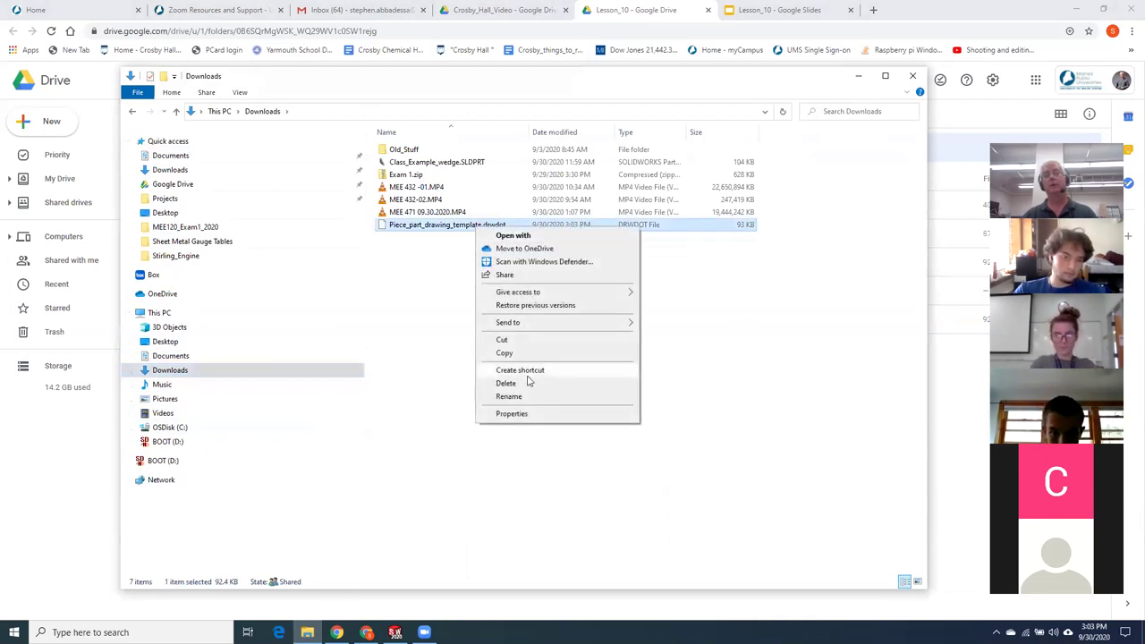
{"action": "left_click", "coordinate": [524, 339]}
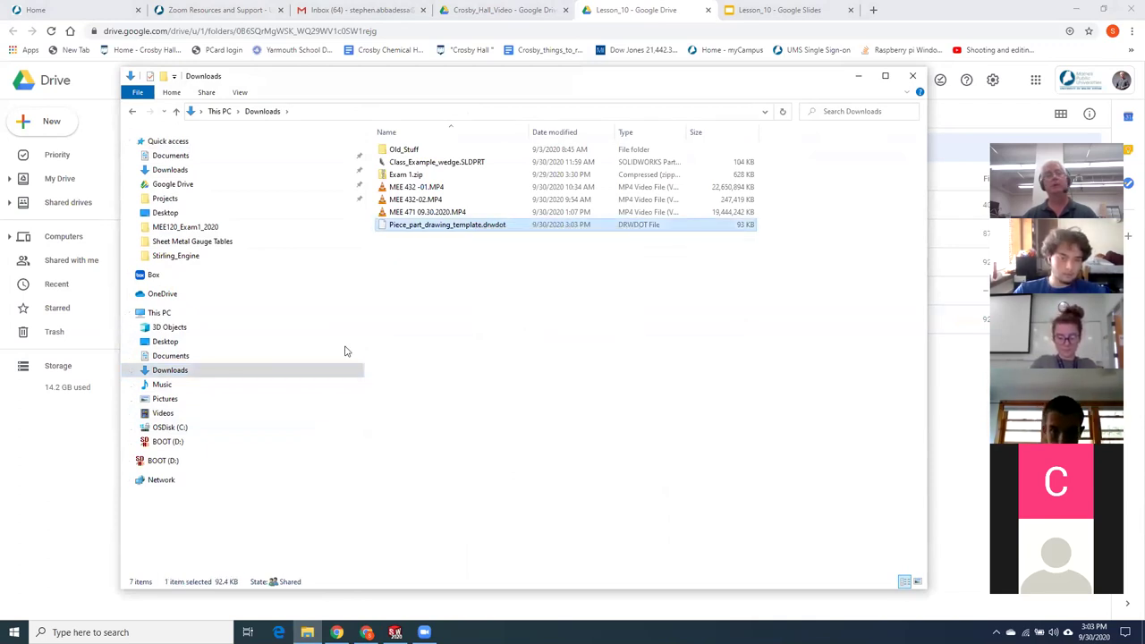
Open the SW_Templates folder inside Documents and check the drawing template file stored there
{"action": "left_click", "coordinate": [184, 358]}
{"action": "scroll", "coordinate": [614, 398], "scroll_direction": "down", "scroll_amount": 7}
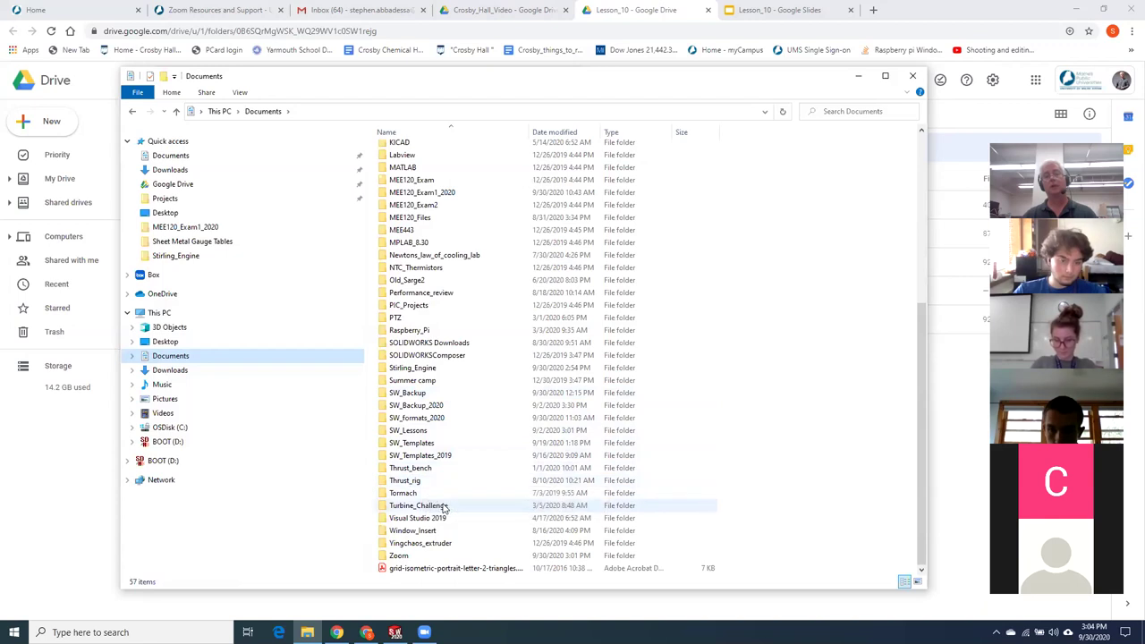
{"action": "double_click", "coordinate": [420, 444]}
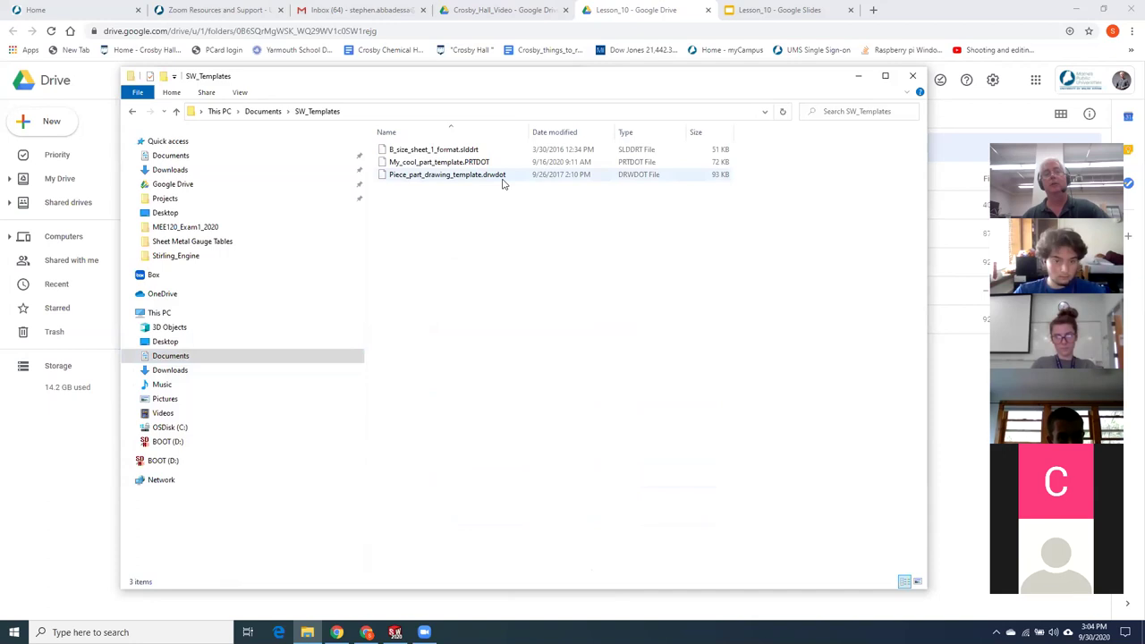
{"action": "mouse_move", "coordinate": [503, 182]}
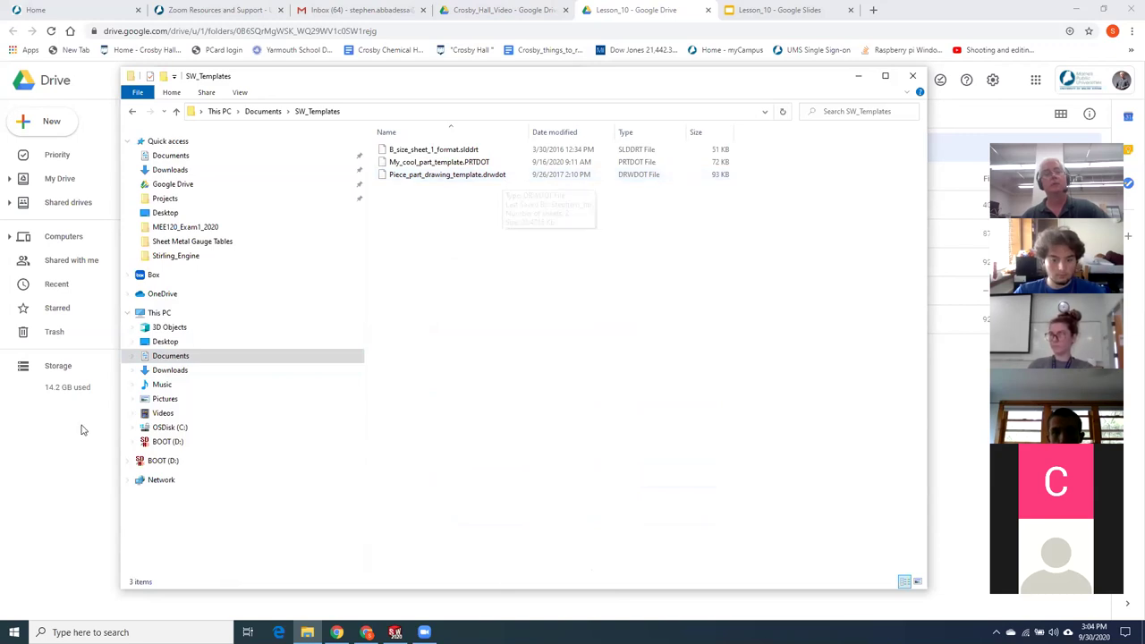
{"action": "left_click", "coordinate": [57, 484]}
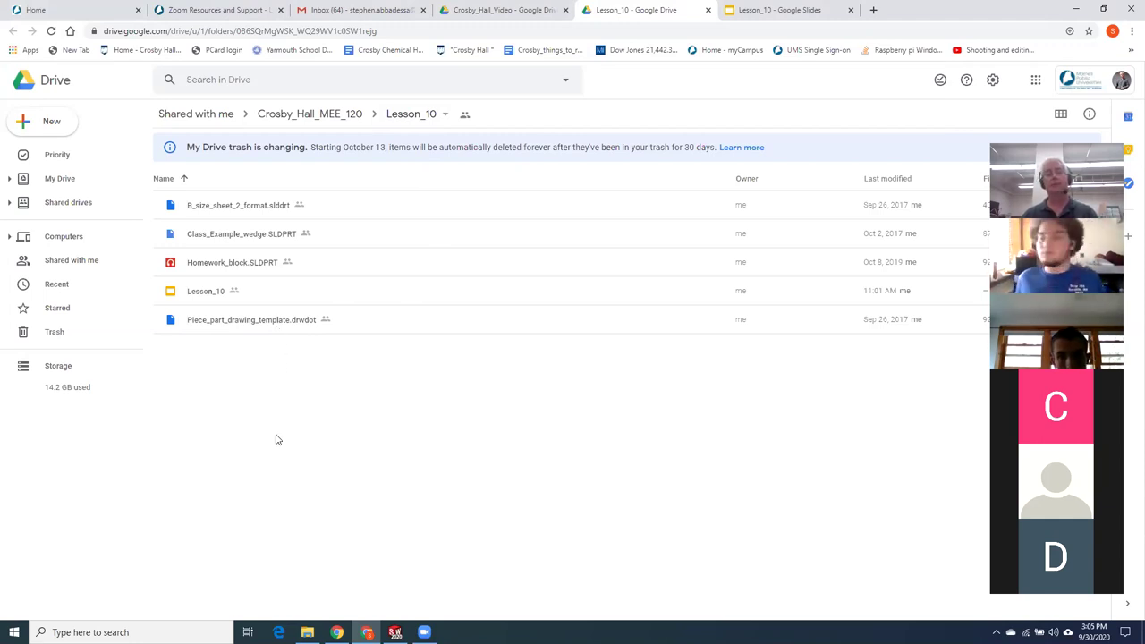
{"action": "left_click", "coordinate": [307, 632]}
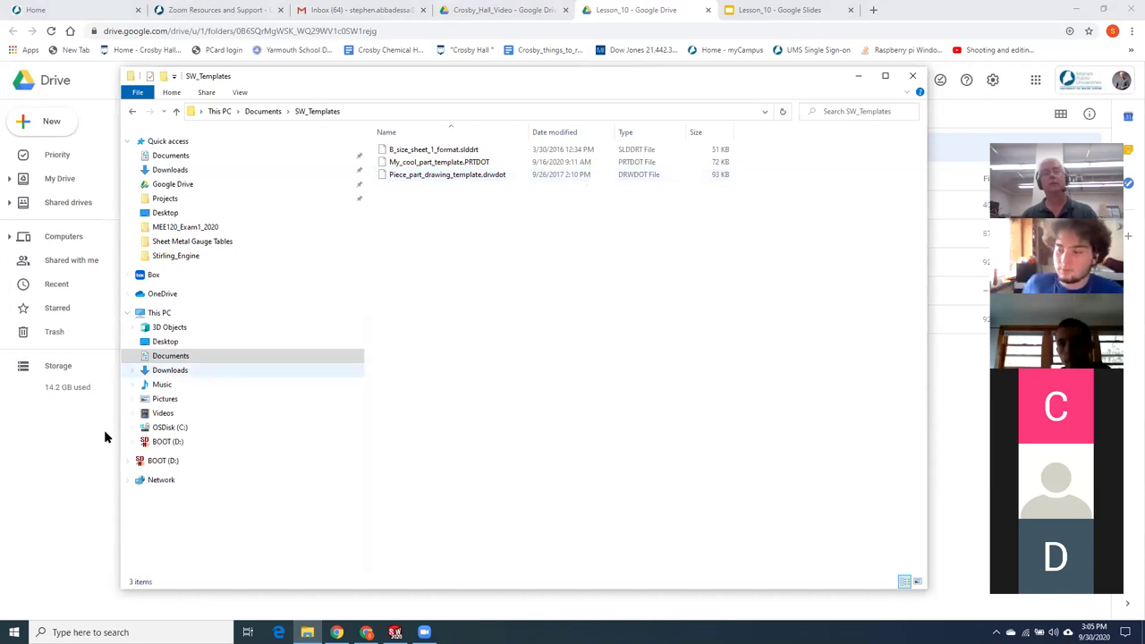
{"action": "key", "text": "alt+Tab"}
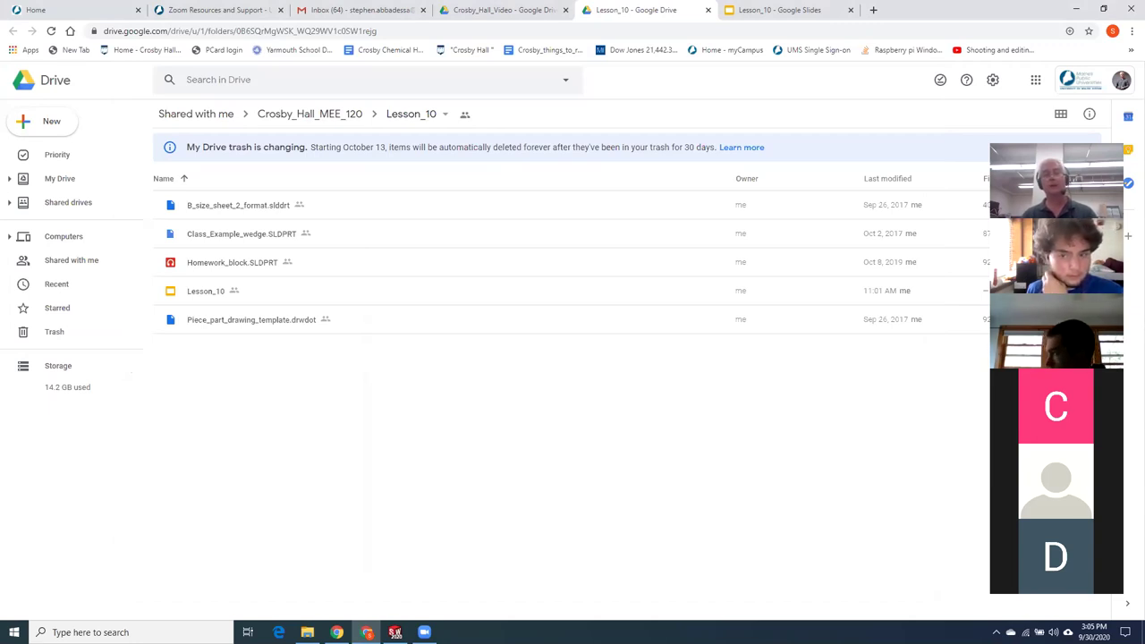
{"action": "left_click", "coordinate": [306, 633]}
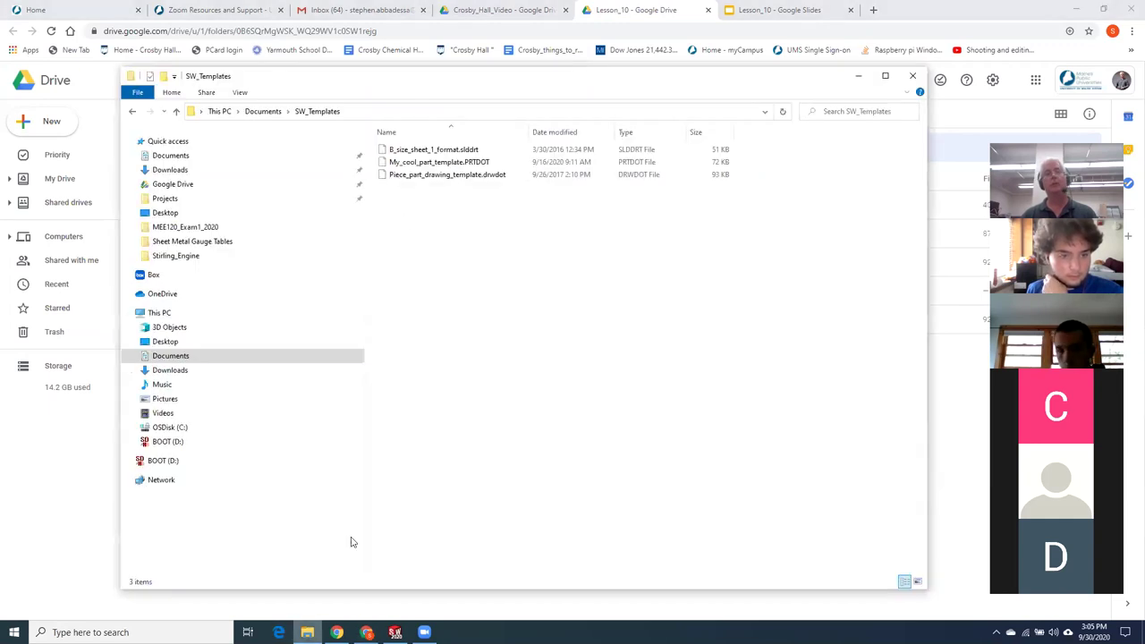
Return to the Documents folder and locate the SW_formats_2020 folder
{"action": "left_click", "coordinate": [265, 113]}
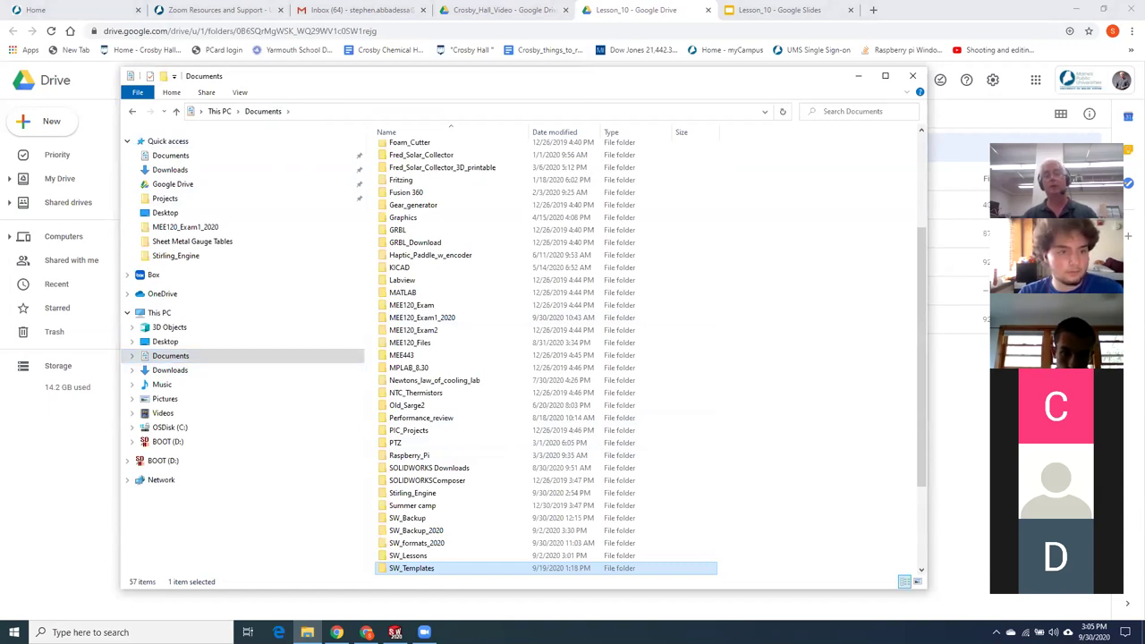
{"action": "left_click", "coordinate": [431, 546]}
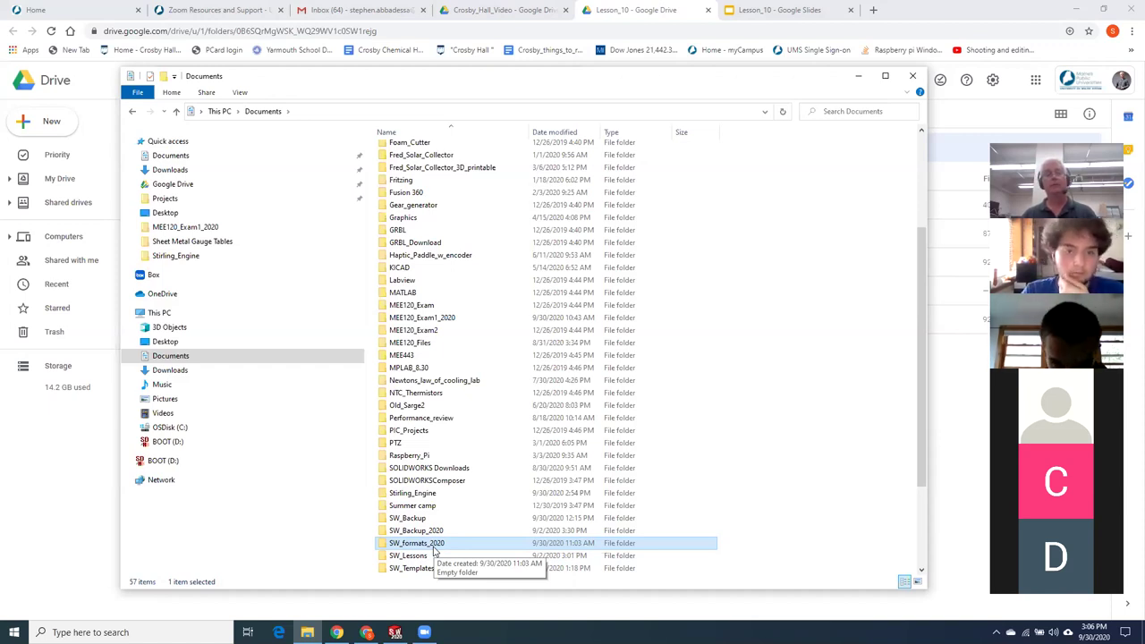
Go back to Downloads, copy Piece_part_drawing_template.drwdot, and cut the same file instead
{"action": "left_click", "coordinate": [179, 372]}
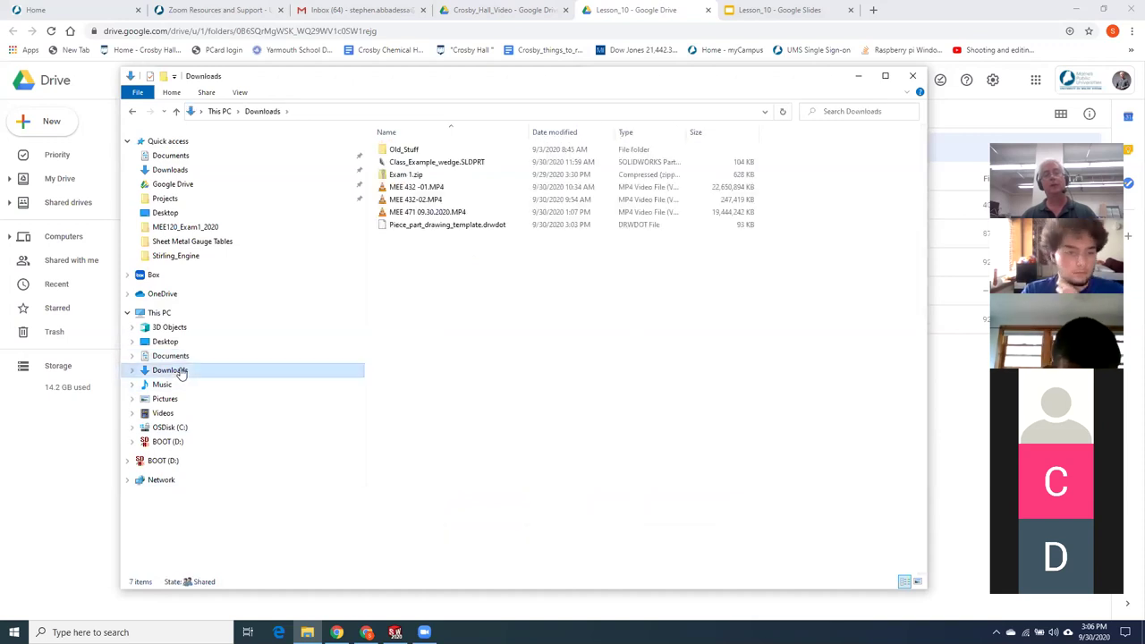
{"action": "left_click", "coordinate": [439, 228]}
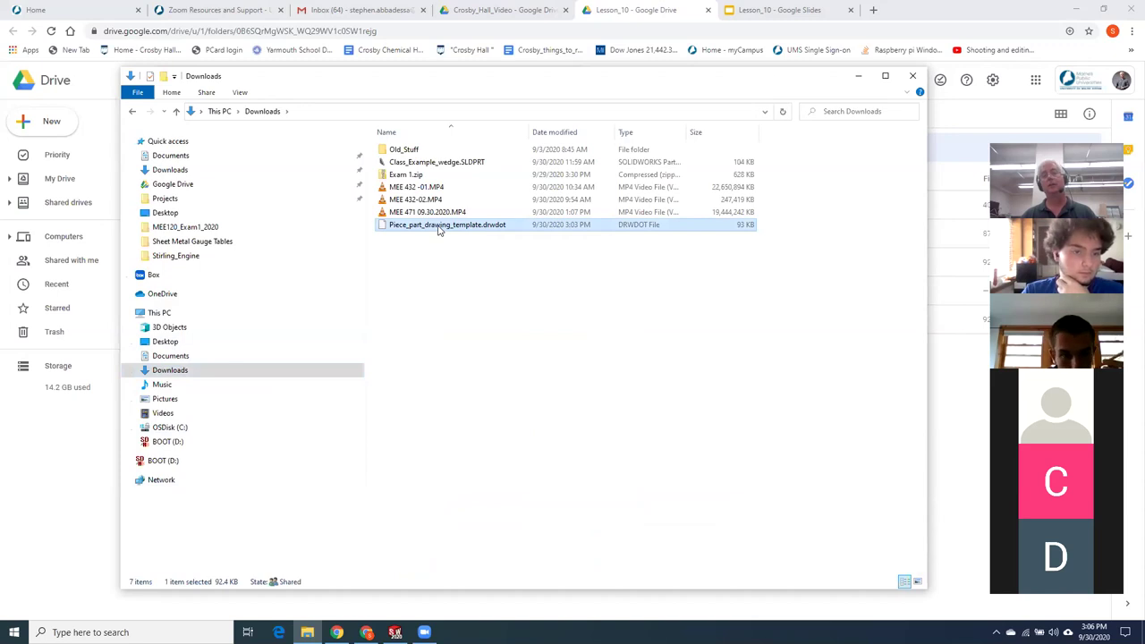
{"action": "right_click", "coordinate": [439, 229]}
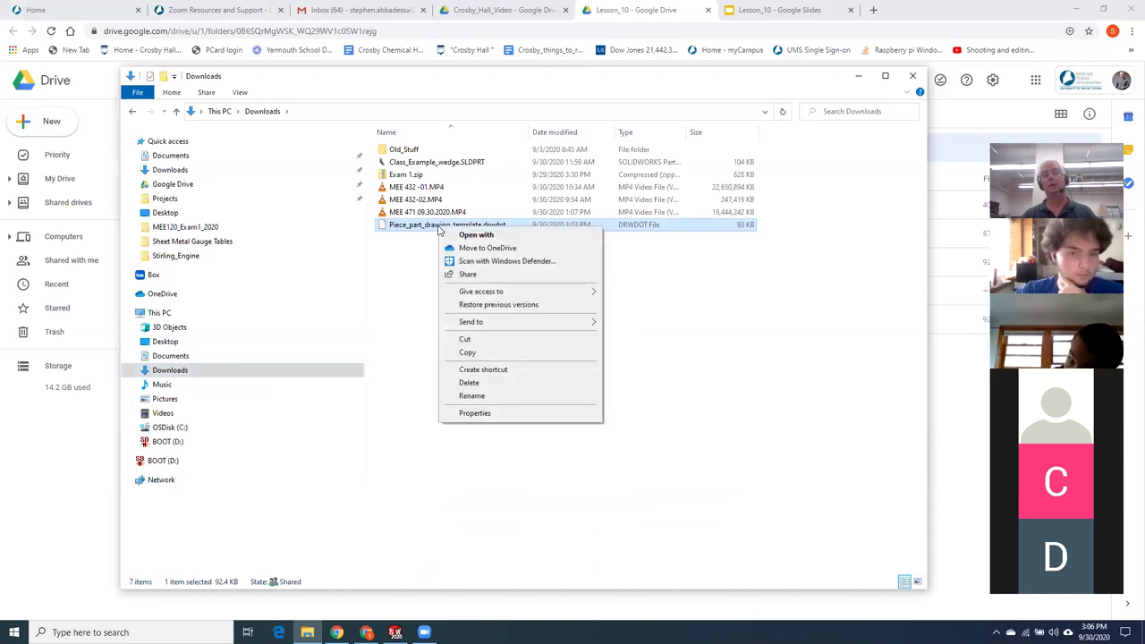
{"action": "left_click", "coordinate": [493, 355]}
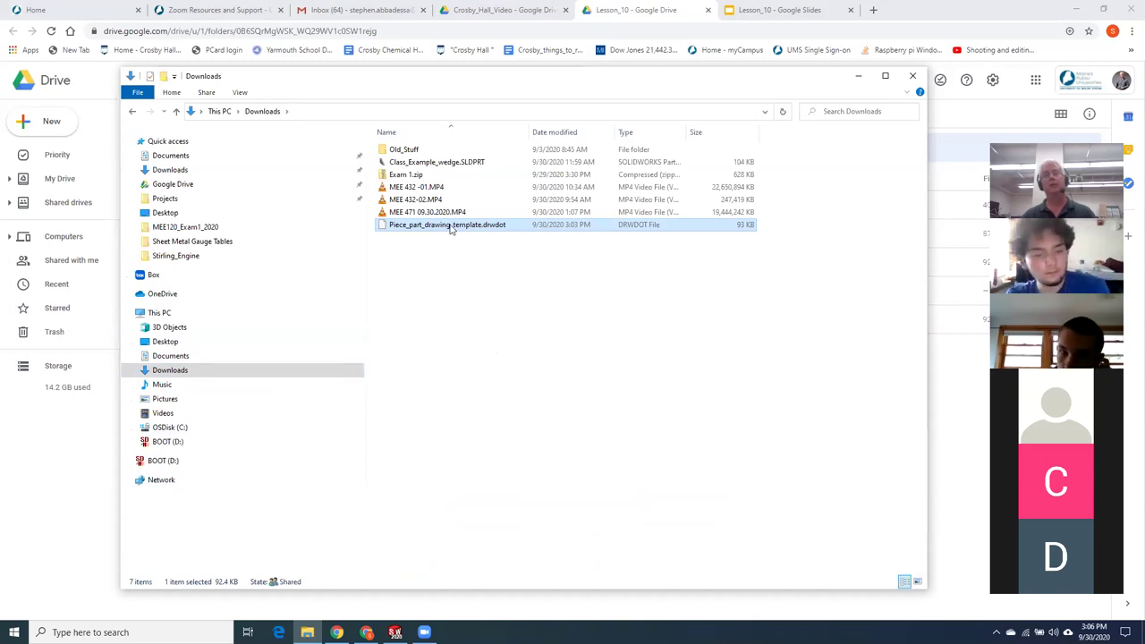
{"action": "right_click", "coordinate": [450, 228]}
{"action": "left_click", "coordinate": [495, 341]}
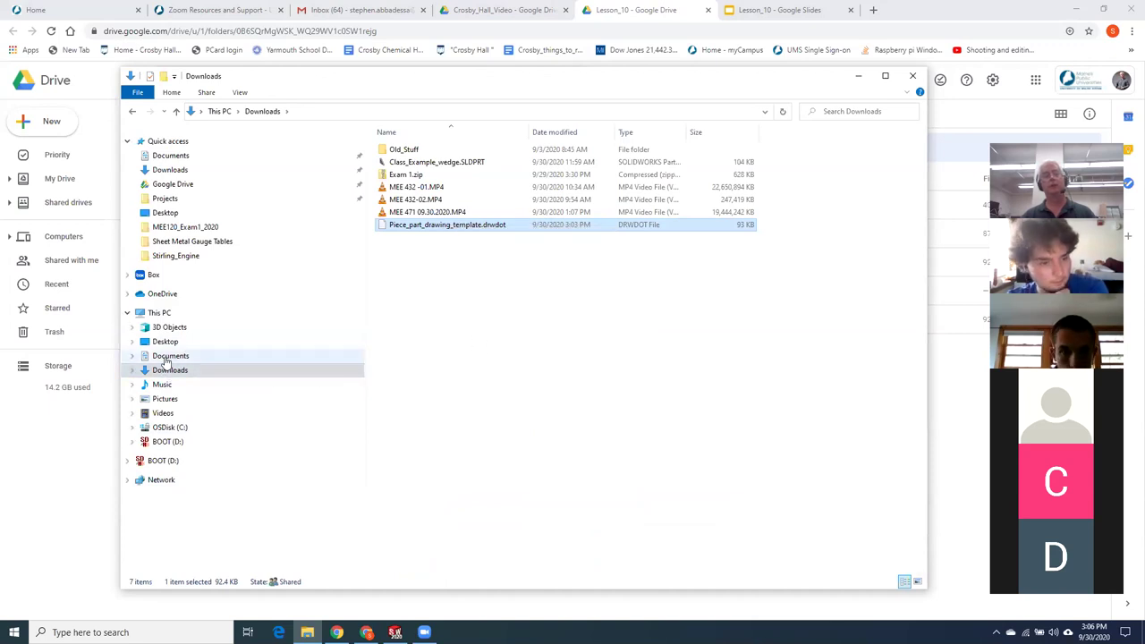
Open the SW_Templates folder in Documents and check the paste option for the cut template without pasting it
{"action": "left_click", "coordinate": [165, 357]}
{"action": "scroll", "coordinate": [432, 379], "scroll_direction": "down", "scroll_amount": 3}
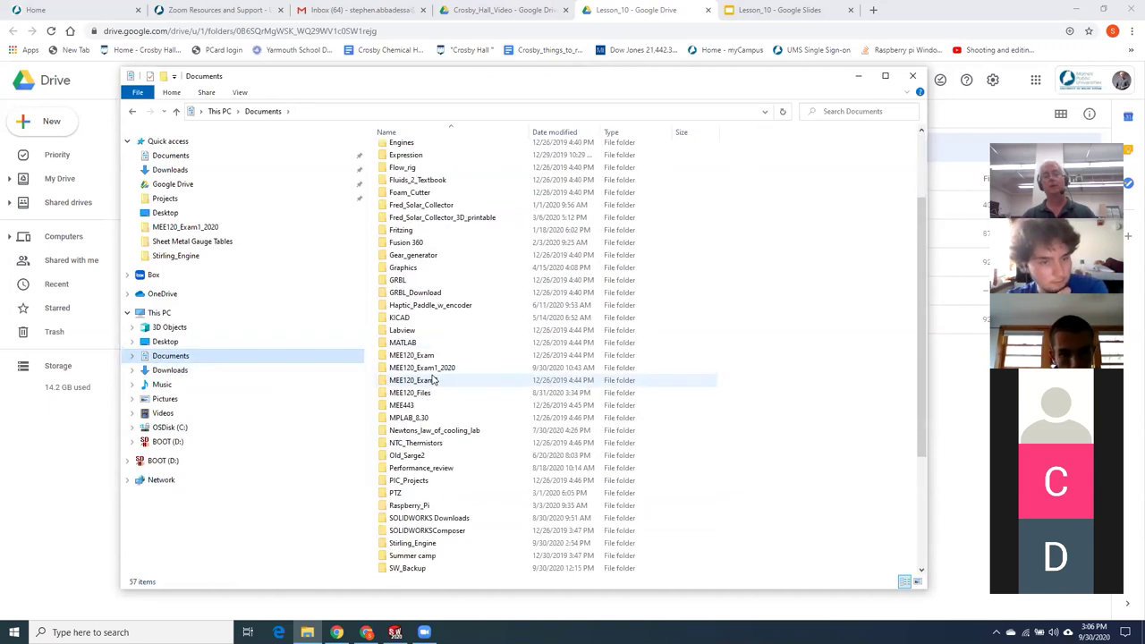
{"action": "scroll", "coordinate": [438, 495], "scroll_direction": "down", "scroll_amount": 4}
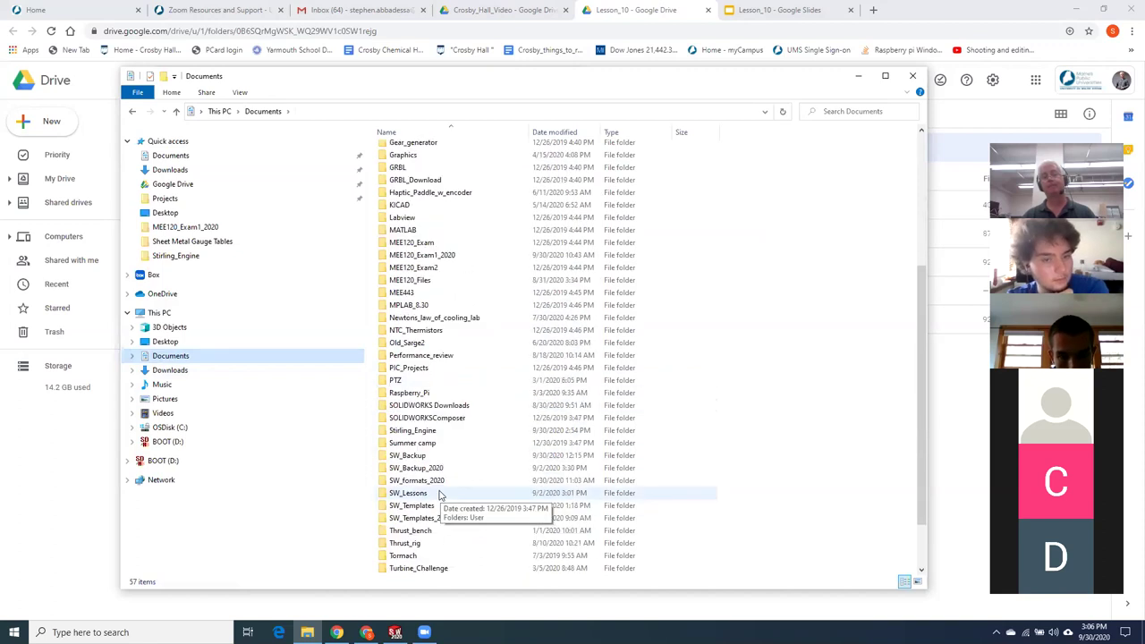
{"action": "scroll", "coordinate": [438, 495], "scroll_direction": "down", "scroll_amount": 1}
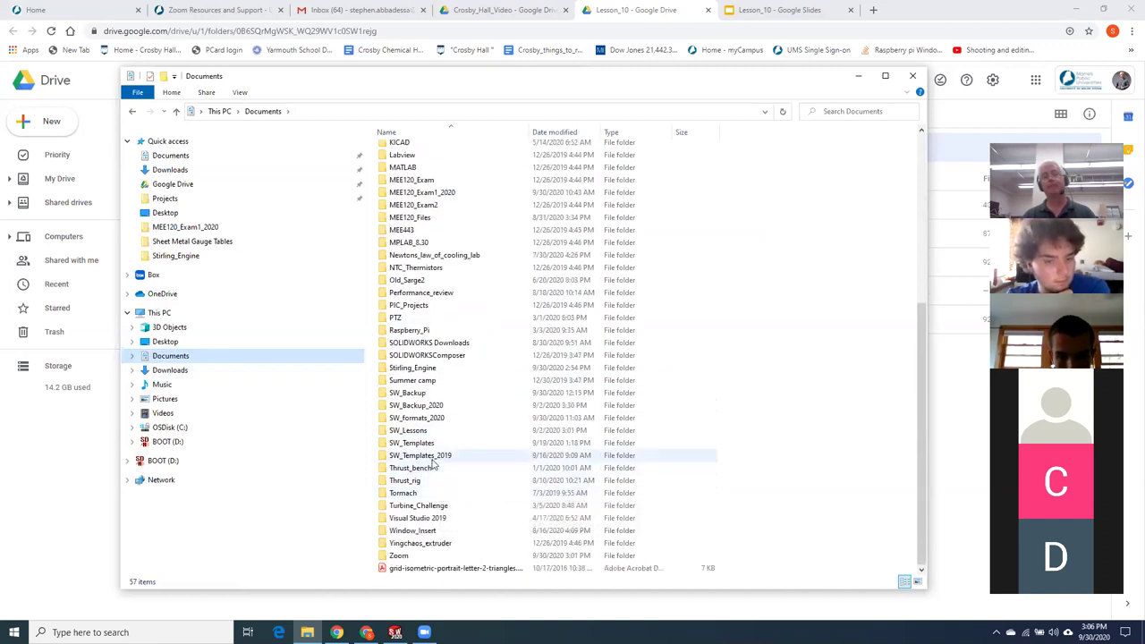
{"action": "left_click", "coordinate": [424, 447]}
{"action": "double_click", "coordinate": [424, 447]}
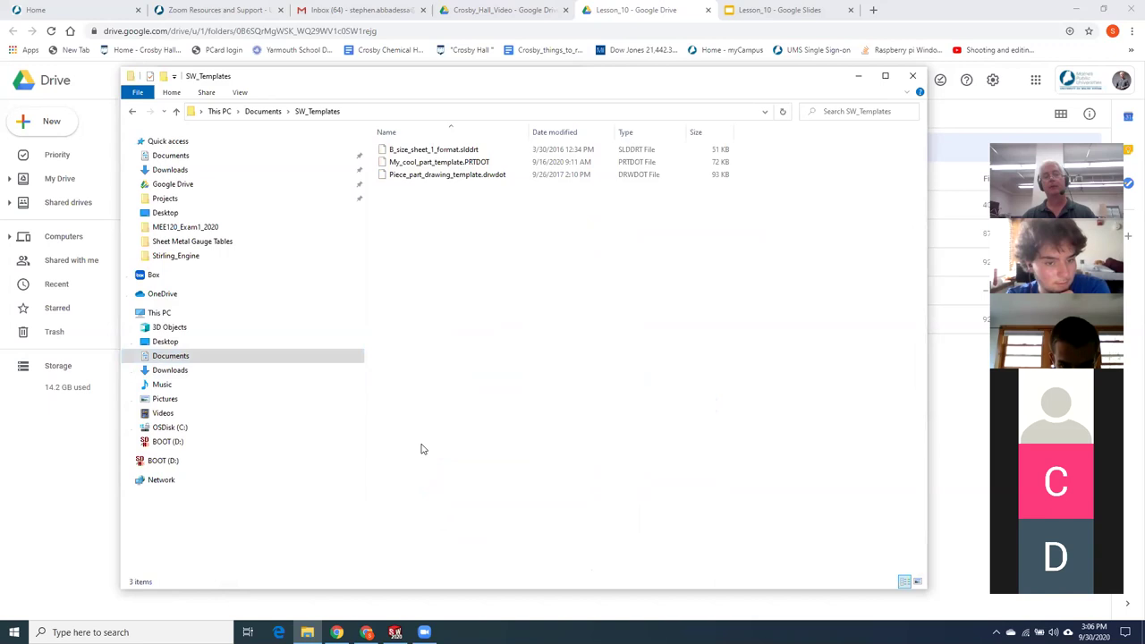
{"action": "right_click", "coordinate": [448, 306]}
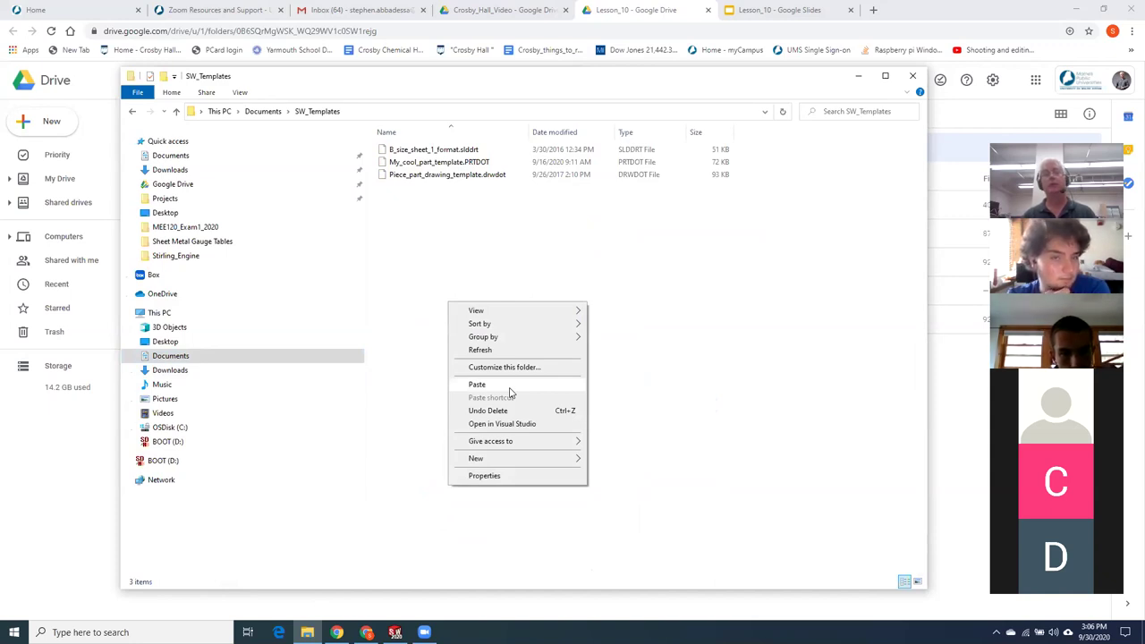
{"action": "left_click", "coordinate": [413, 414]}
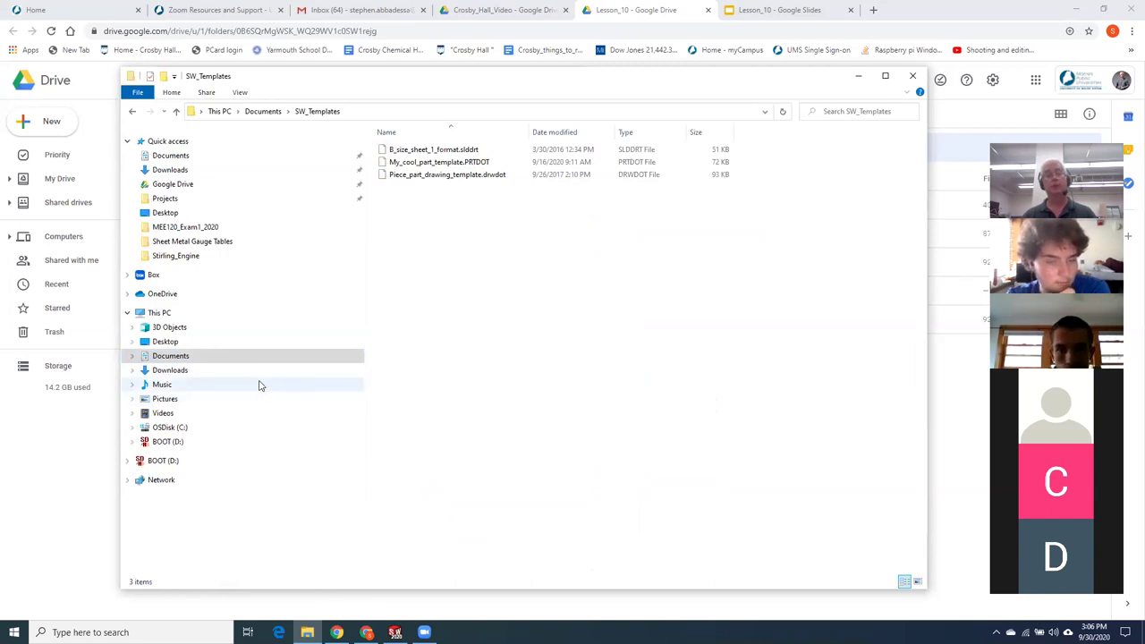
Try creating a new folder named SW_formats in the Documents folder, and delete the new folder again
{"action": "left_click", "coordinate": [184, 357]}
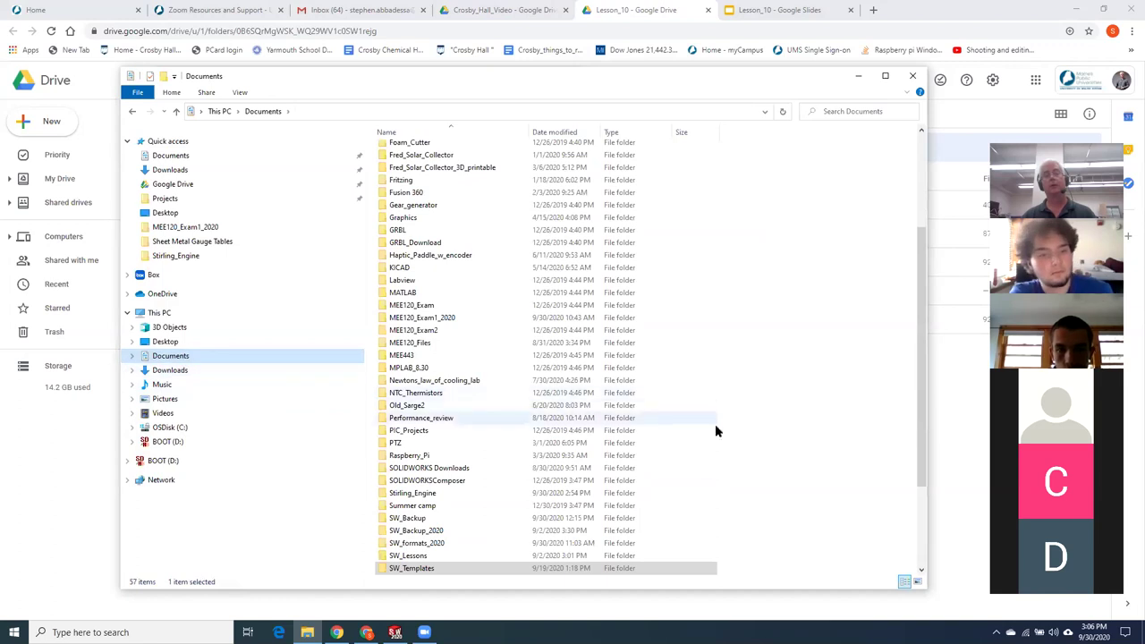
{"action": "scroll", "coordinate": [765, 462], "scroll_direction": "down", "scroll_amount": 3}
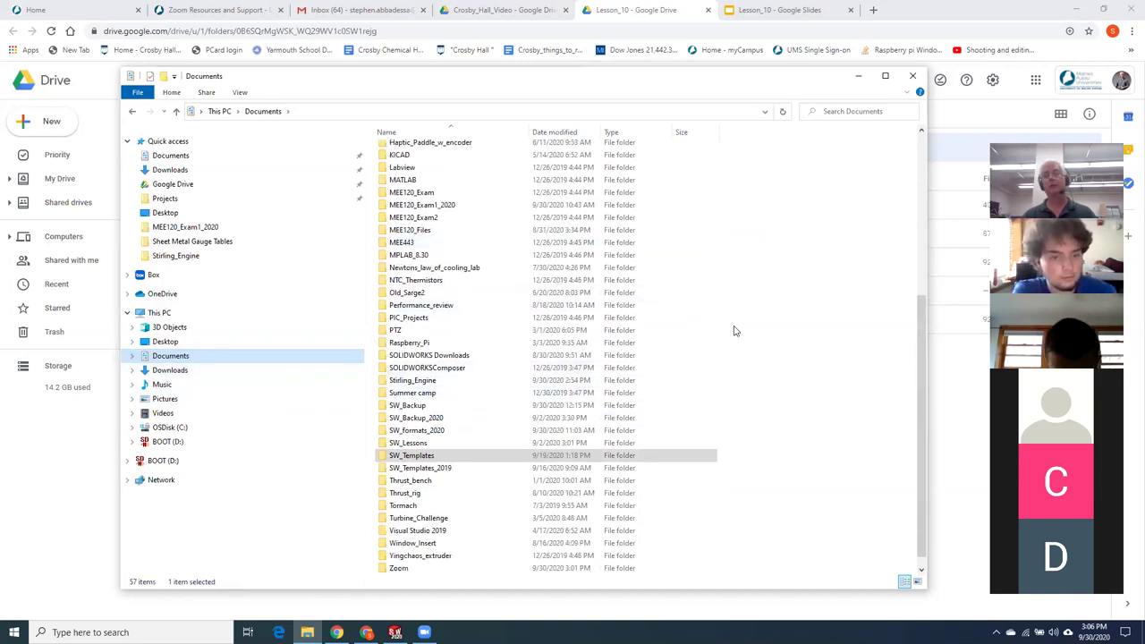
{"action": "right_click", "coordinate": [694, 349]}
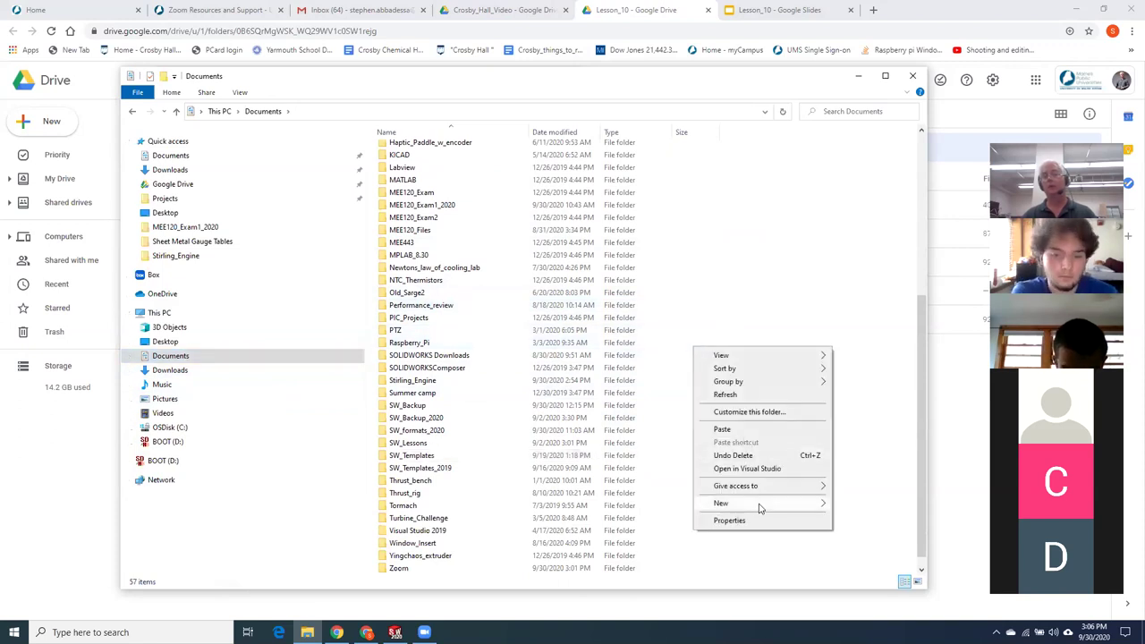
{"action": "mouse_move", "coordinate": [760, 503]}
{"action": "left_click", "coordinate": [859, 506]}
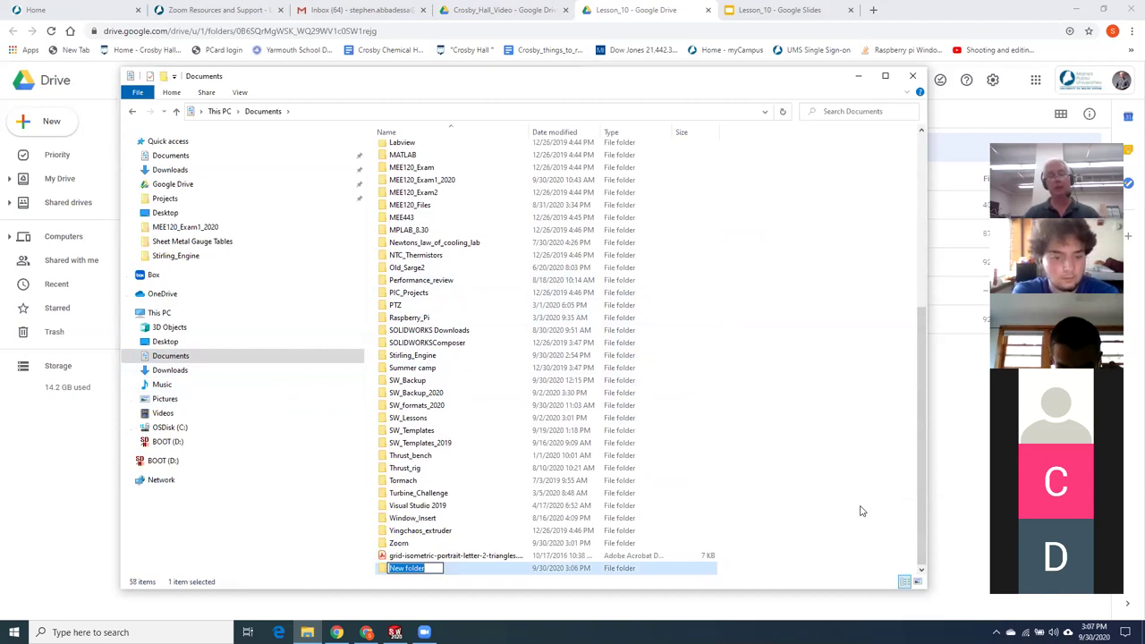
{"action": "type", "text": "SW"}
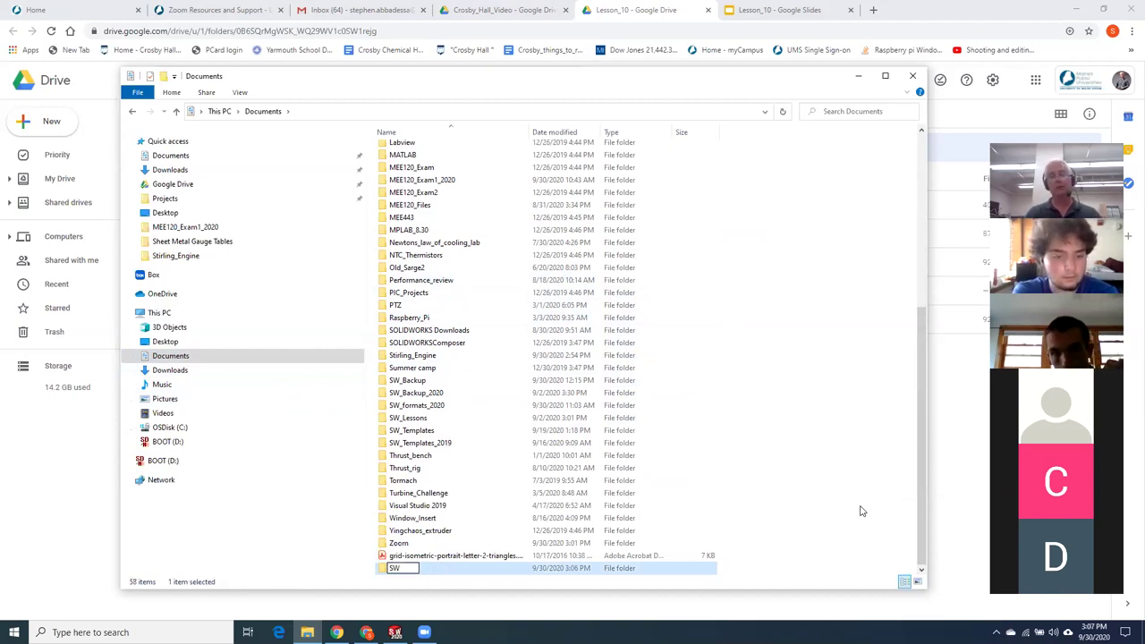
{"action": "type", "text": "_form"}
{"action": "type", "text": "s"}
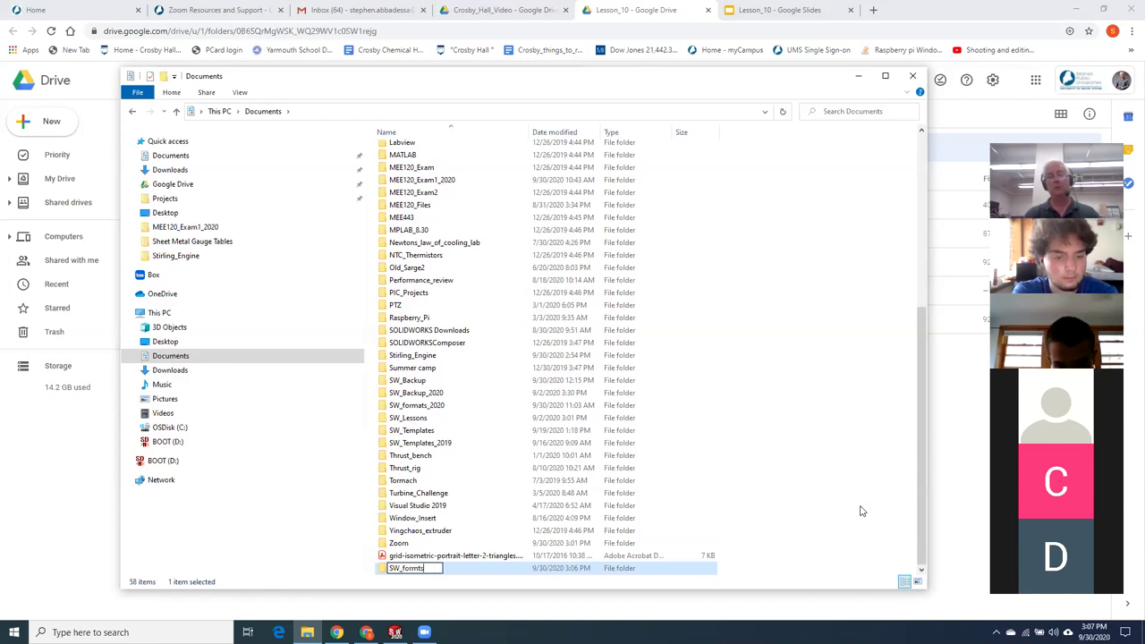
{"action": "key", "text": "BackSpace"}
{"action": "key", "text": "BackSpace"}
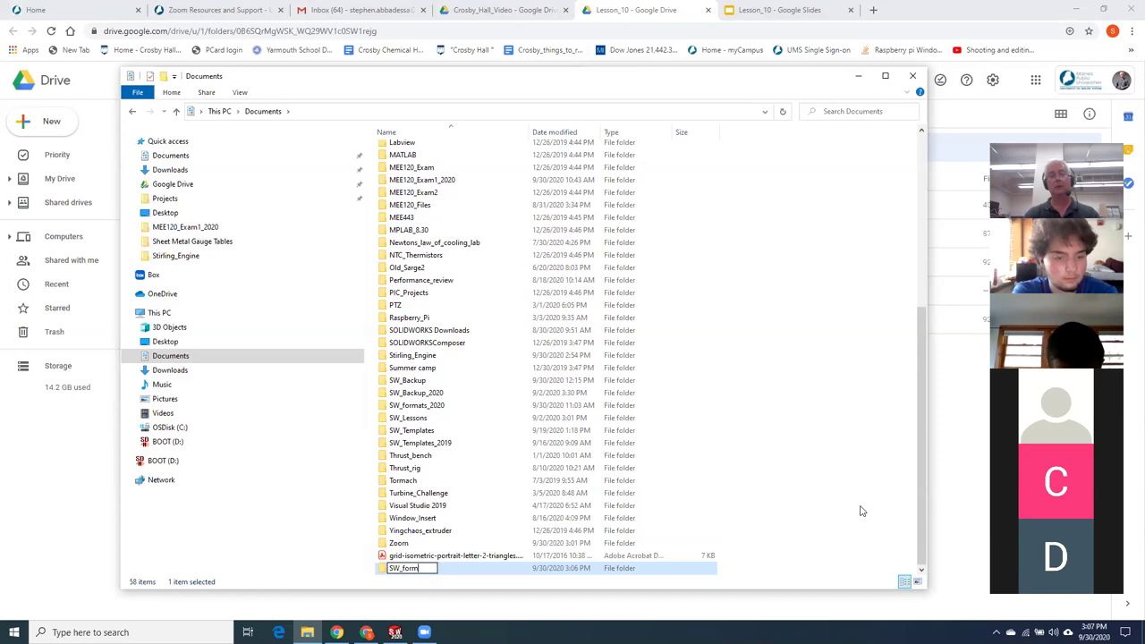
{"action": "type", "text": "ats"}
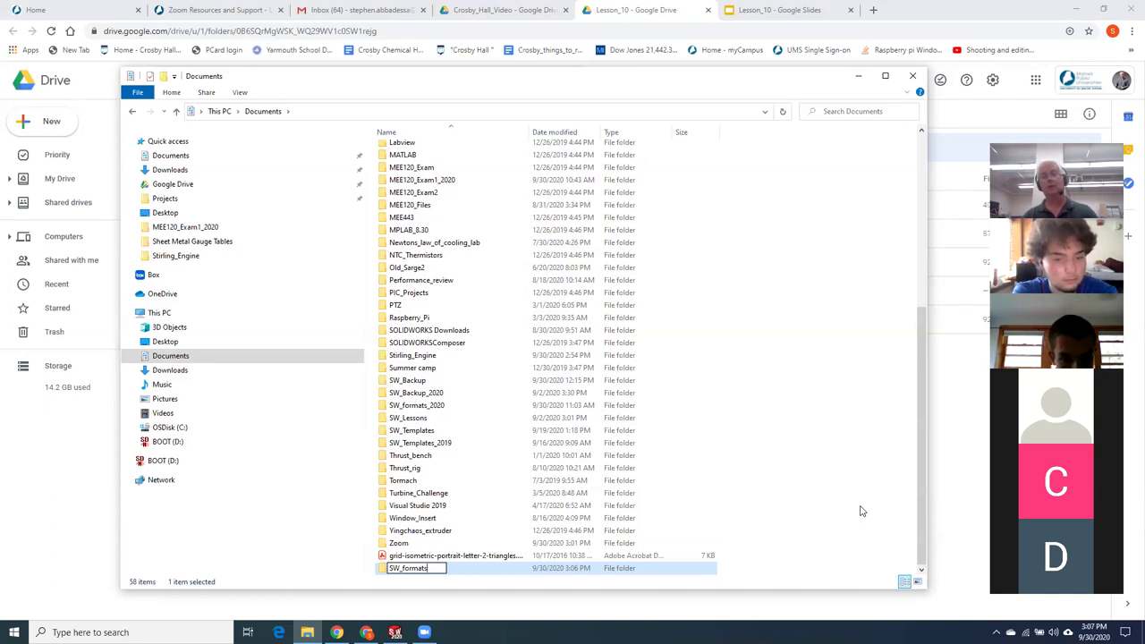
{"action": "key", "text": "Escape"}
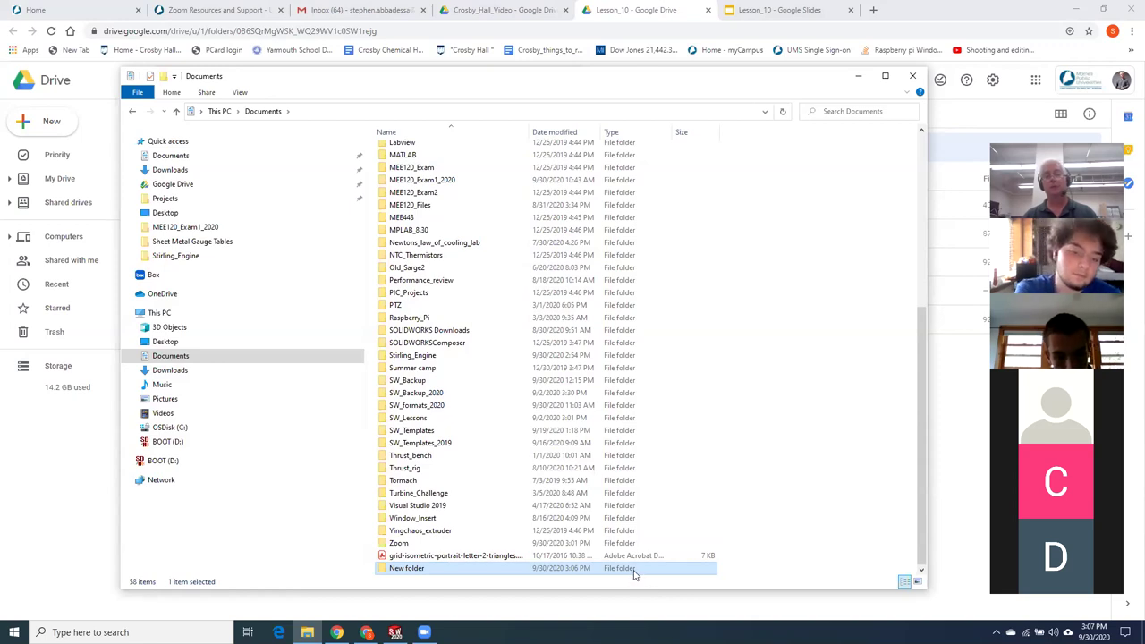
{"action": "key", "text": "Delete"}
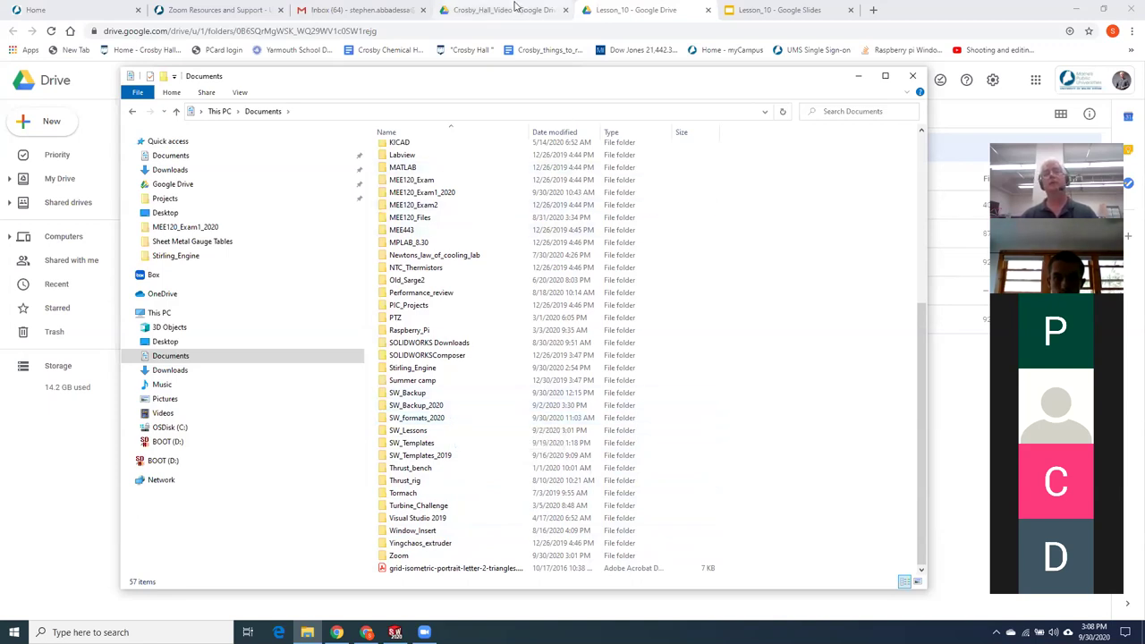
Switch to the Lesson_10 folder in Google Drive and download B_size_sheet_2_format.slddrt
{"action": "left_click", "coordinate": [611, 10]}
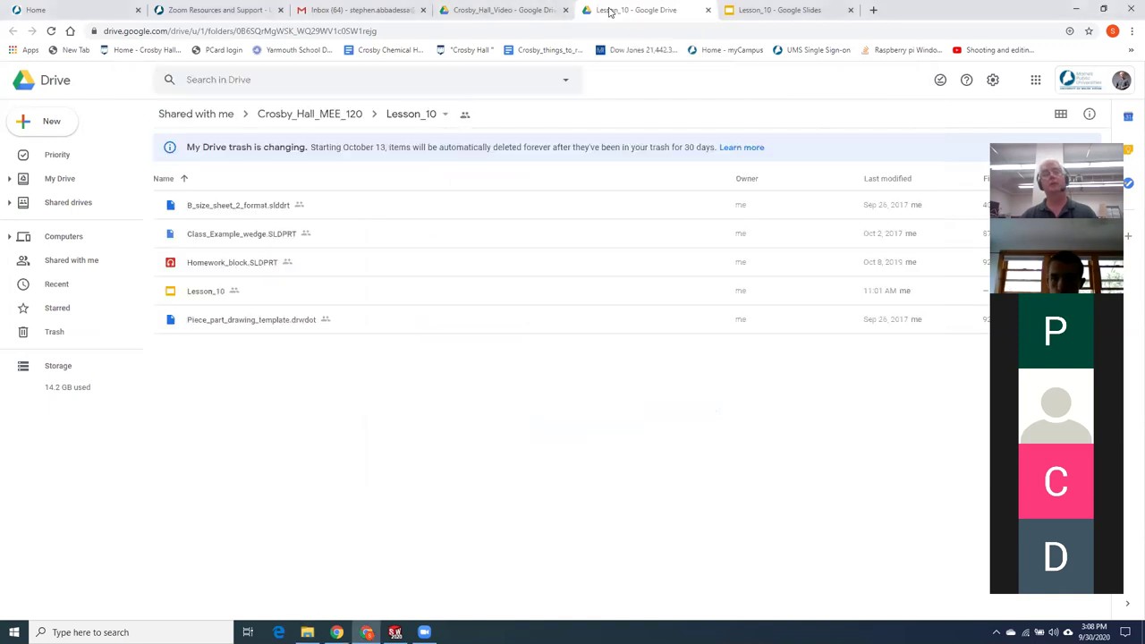
{"action": "left_click", "coordinate": [266, 207]}
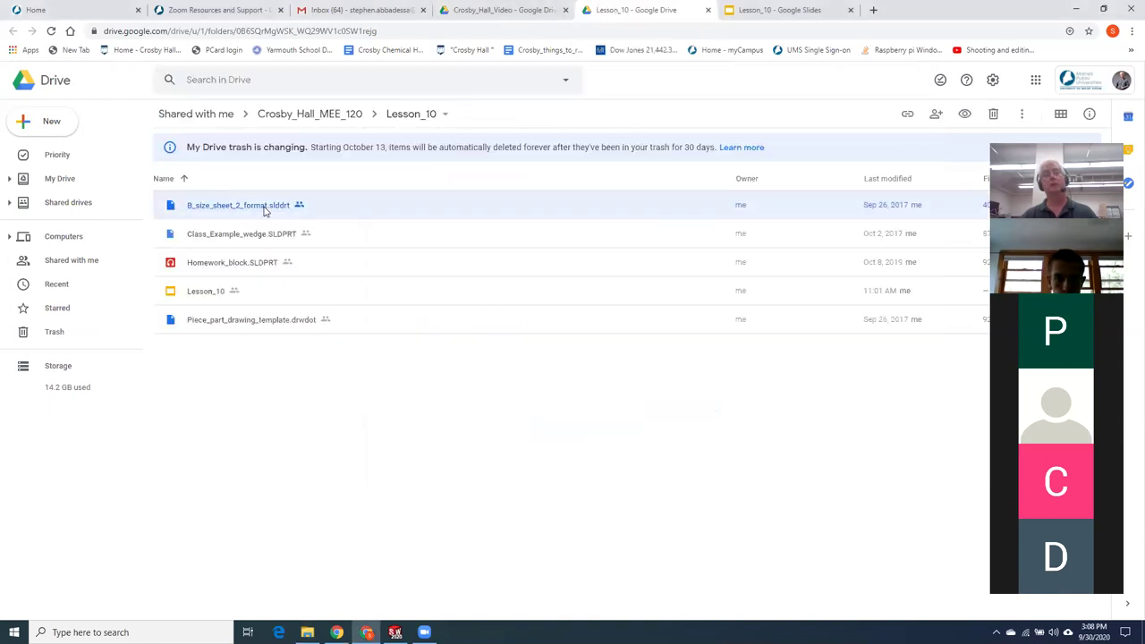
{"action": "right_click", "coordinate": [343, 207]}
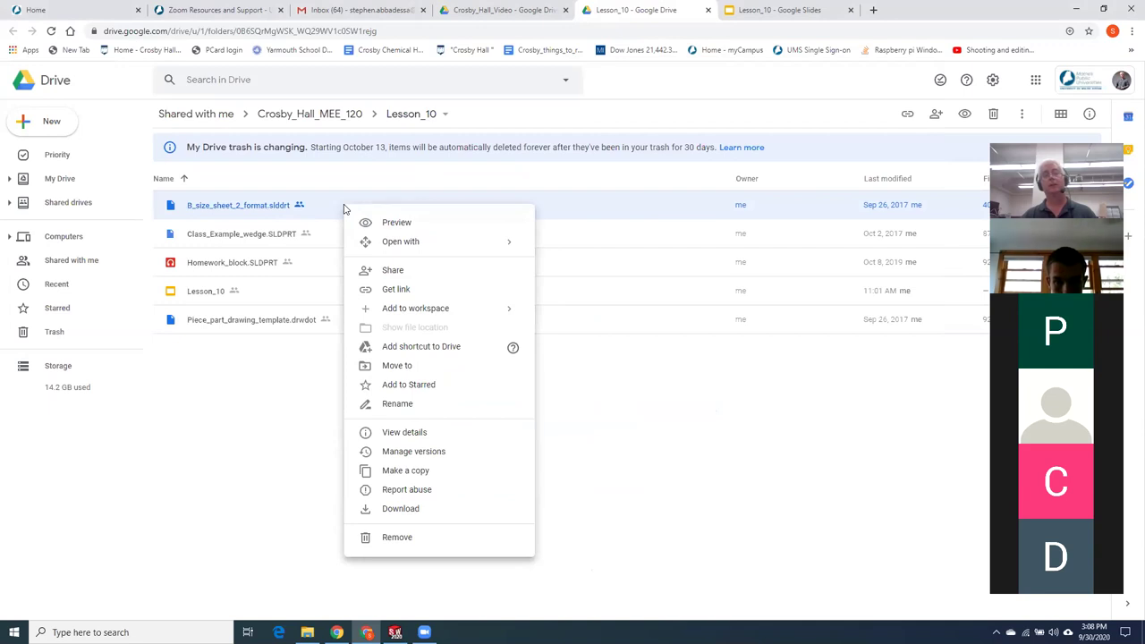
{"action": "left_click", "coordinate": [426, 519]}
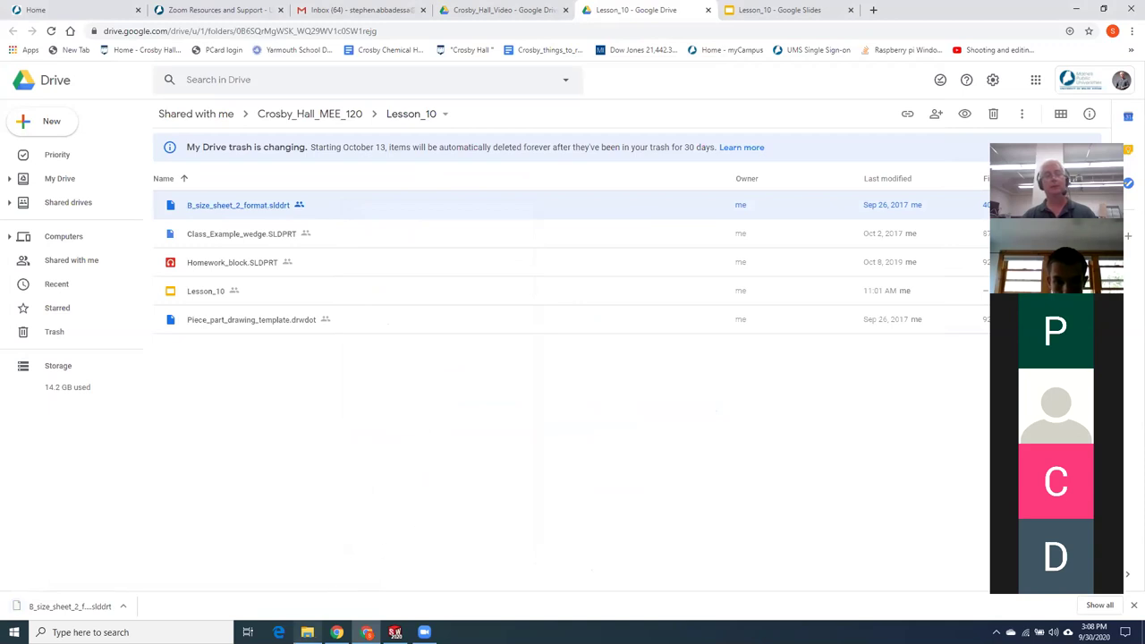
Switch to File Explorer and cut B_size_sheet_2_format.slddrt from the Downloads folder
{"action": "left_click", "coordinate": [306, 632]}
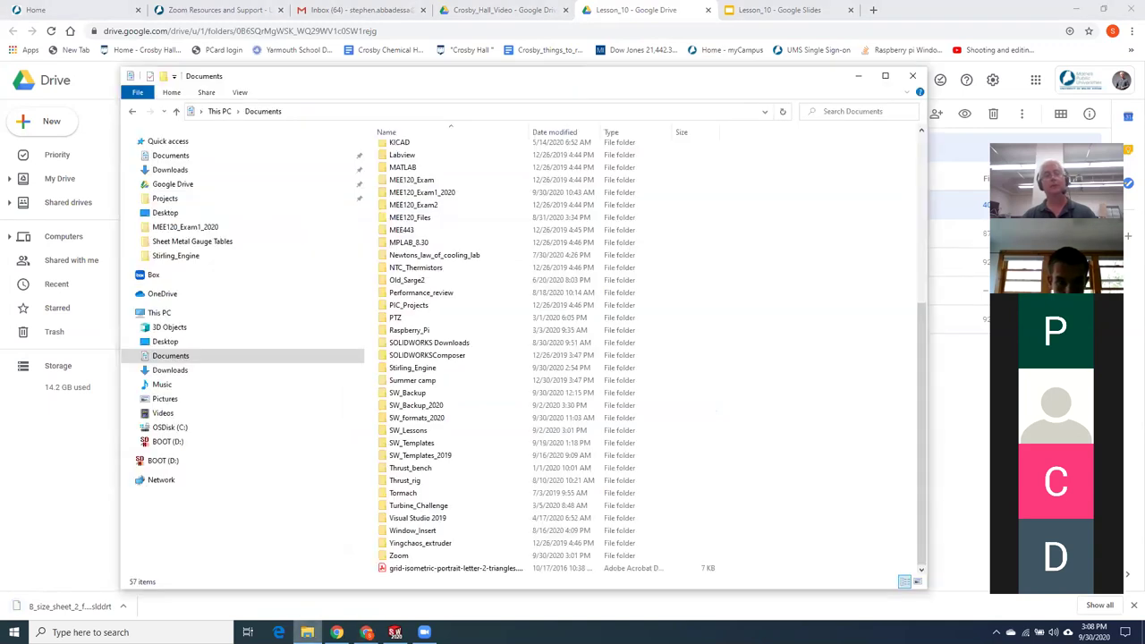
{"action": "left_click", "coordinate": [178, 376]}
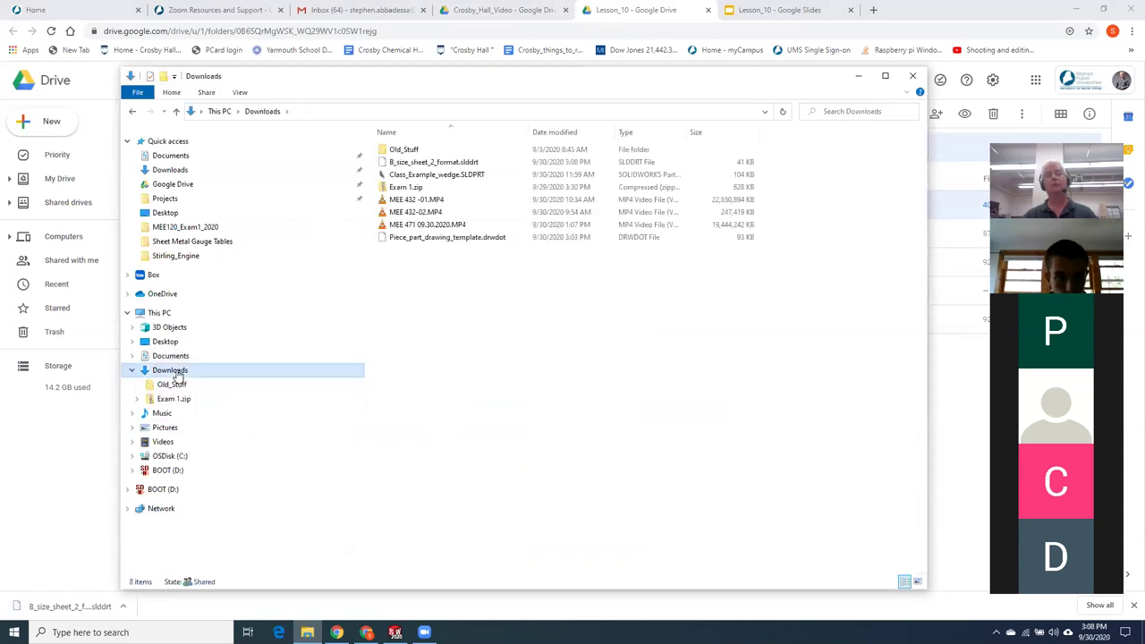
{"action": "right_click", "coordinate": [407, 167]}
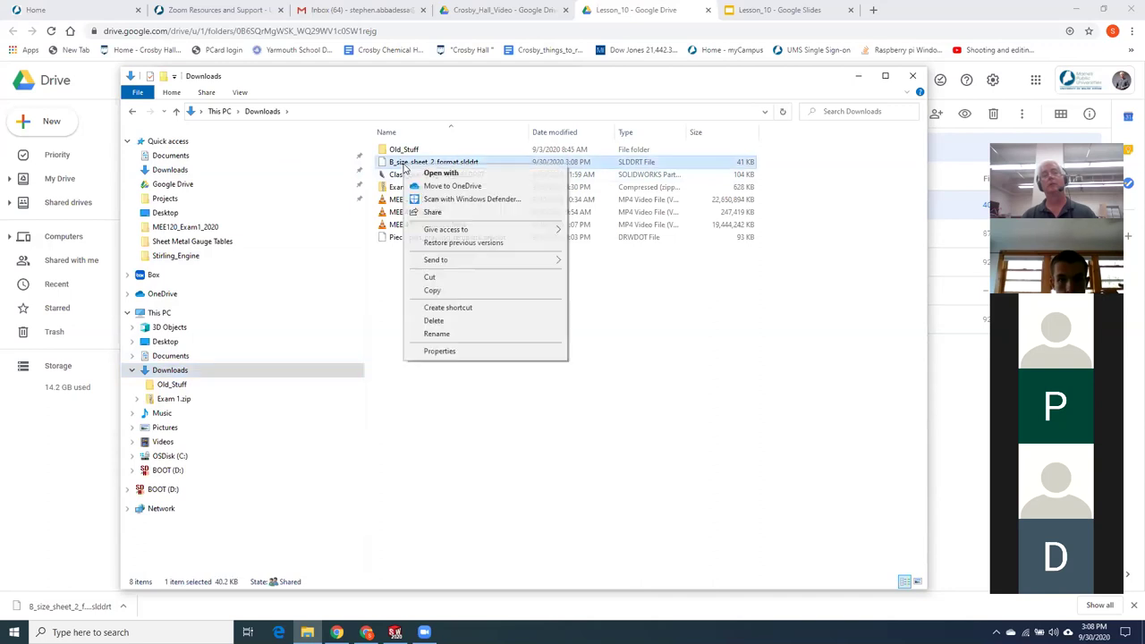
{"action": "left_click", "coordinate": [459, 282]}
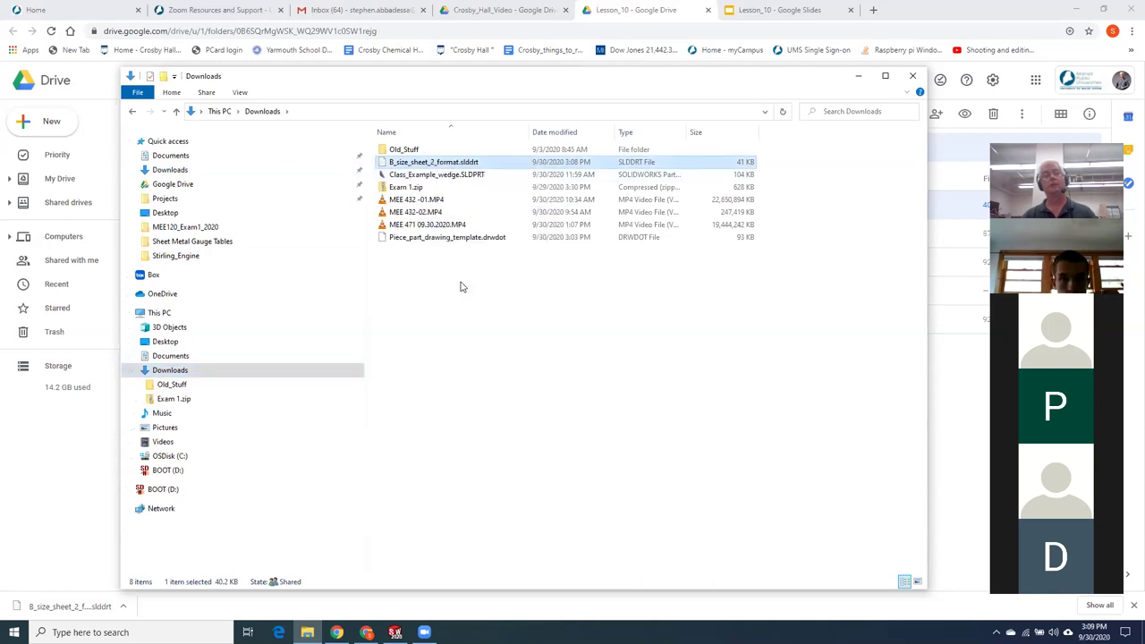
Open the SW_formats_2020 folder in Documents and paste the cut sheet format file into it
{"action": "left_click", "coordinate": [184, 357]}
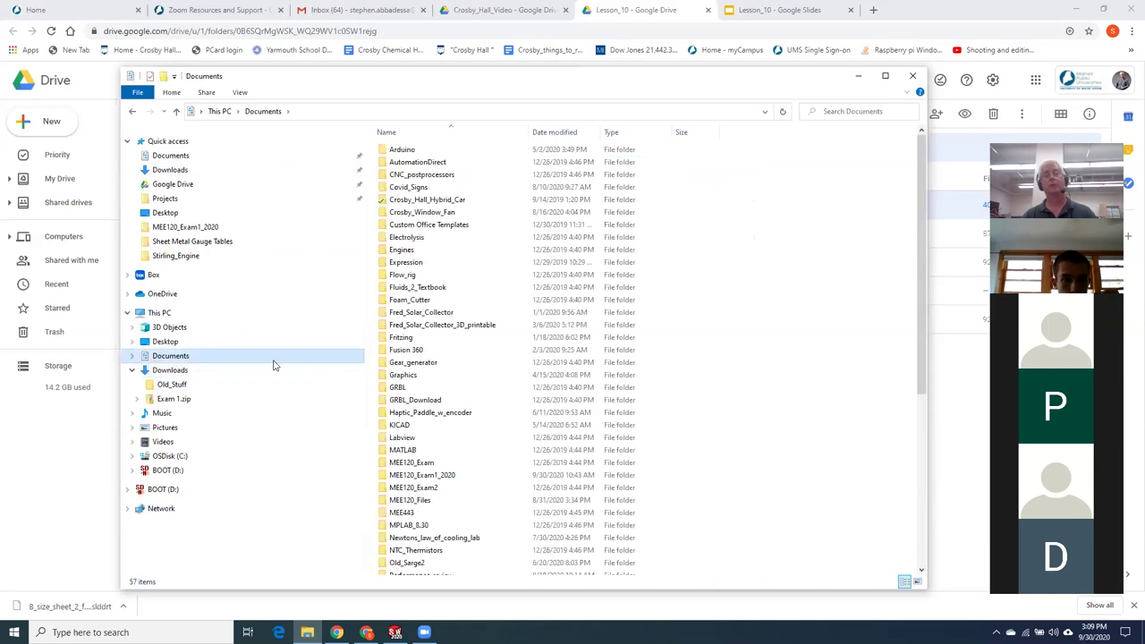
{"action": "left_click_drag", "start_coordinate": [920, 259], "coordinate": [923, 438]}
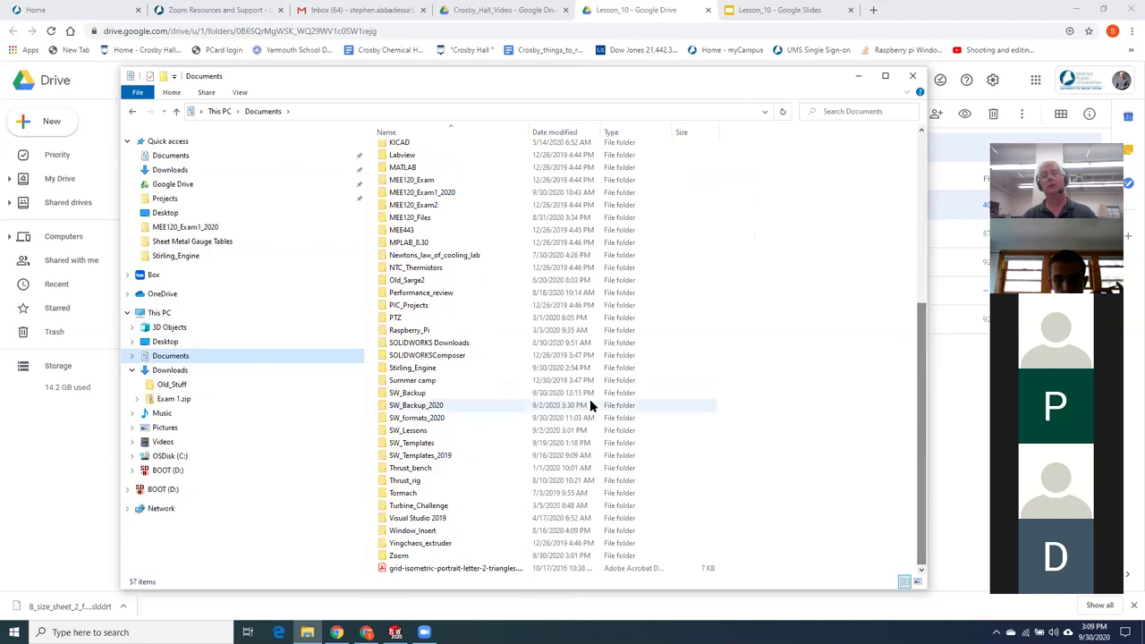
{"action": "double_click", "coordinate": [428, 422]}
{"action": "right_click", "coordinate": [505, 326]}
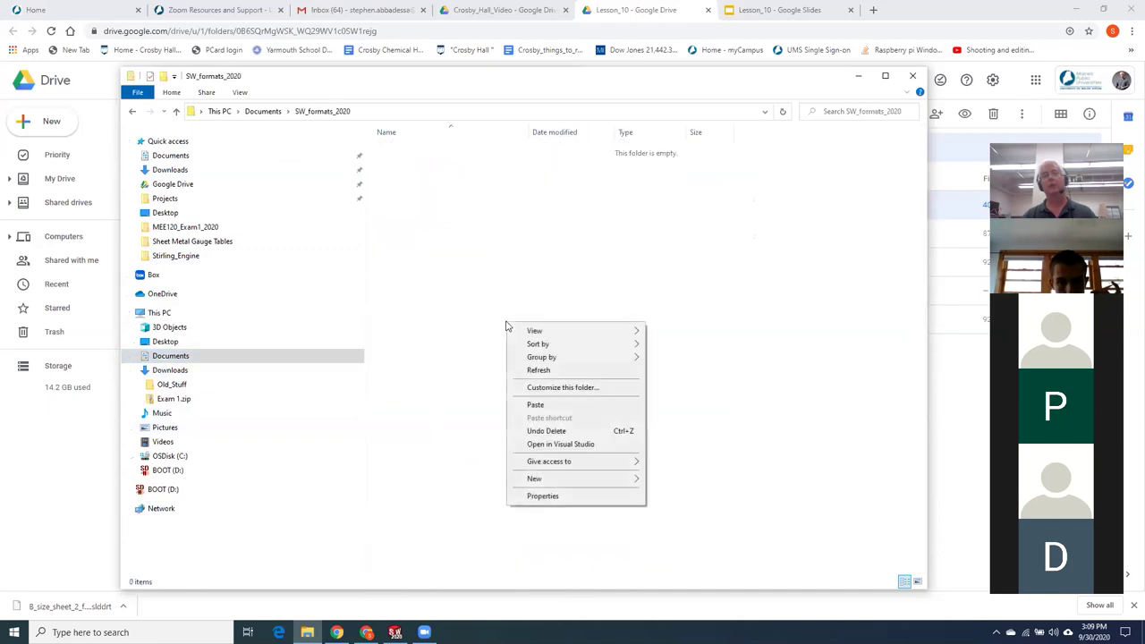
{"action": "left_click", "coordinate": [535, 404]}
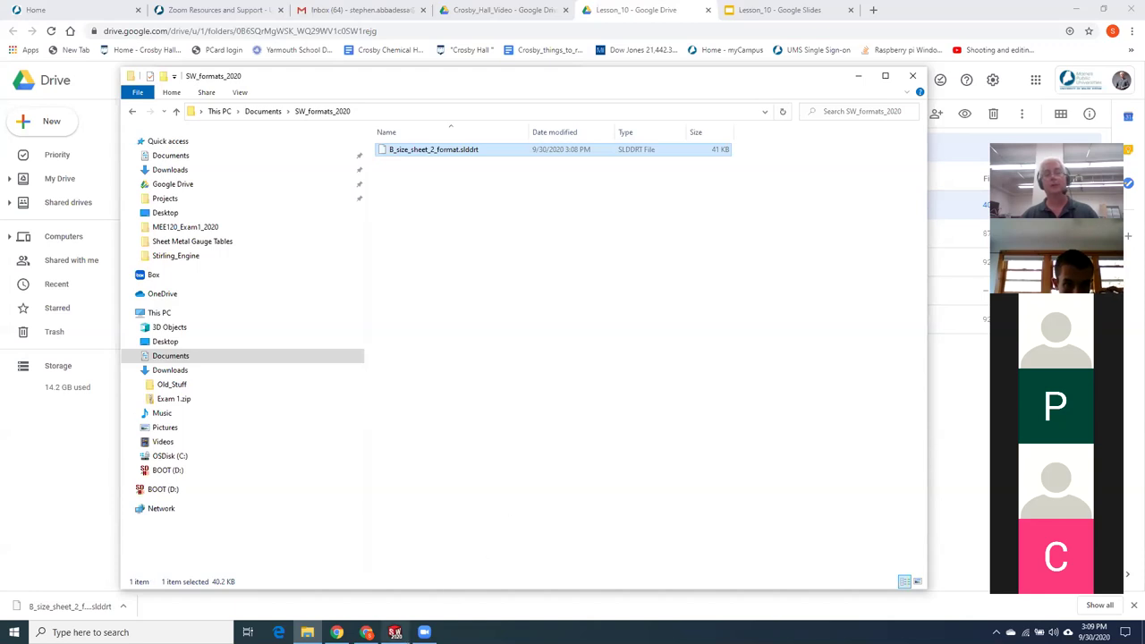
Switch to SolidWorks, preview the part and drawing templates offered under SW_Templates for a new document, and cancel without creating one
{"action": "left_click", "coordinate": [394, 631]}
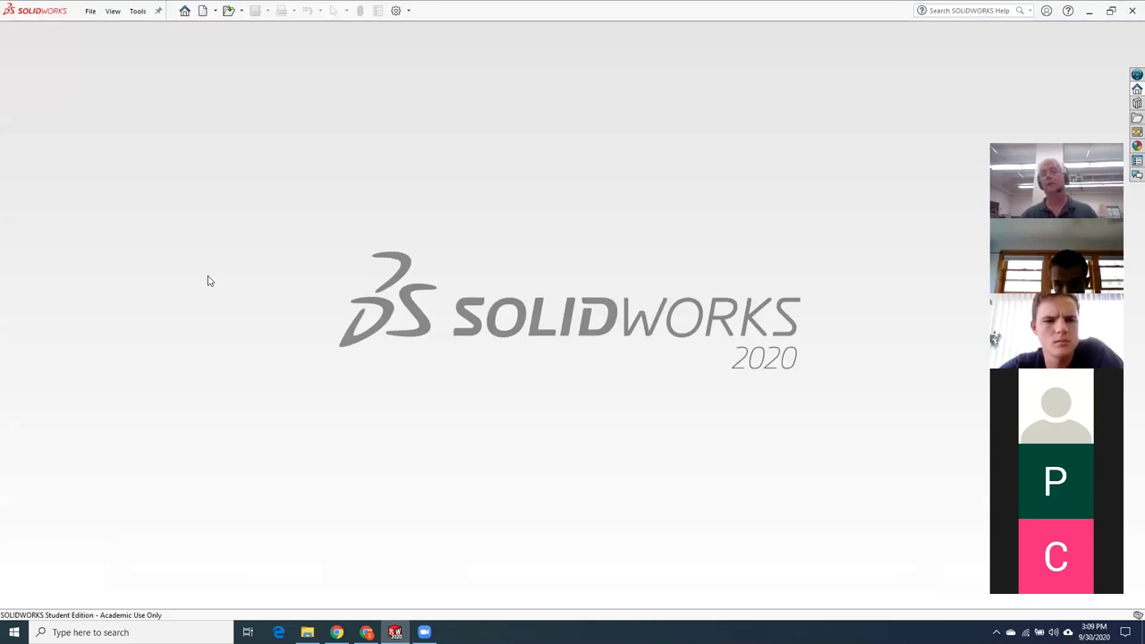
{"action": "left_click", "coordinate": [202, 12]}
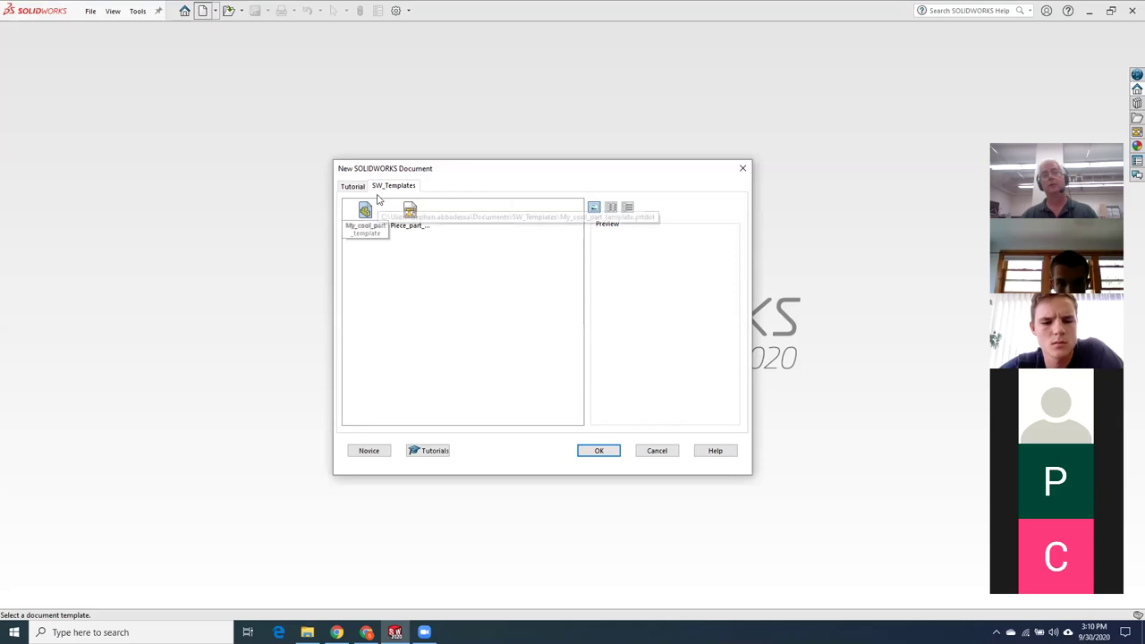
{"action": "left_click", "coordinate": [361, 228]}
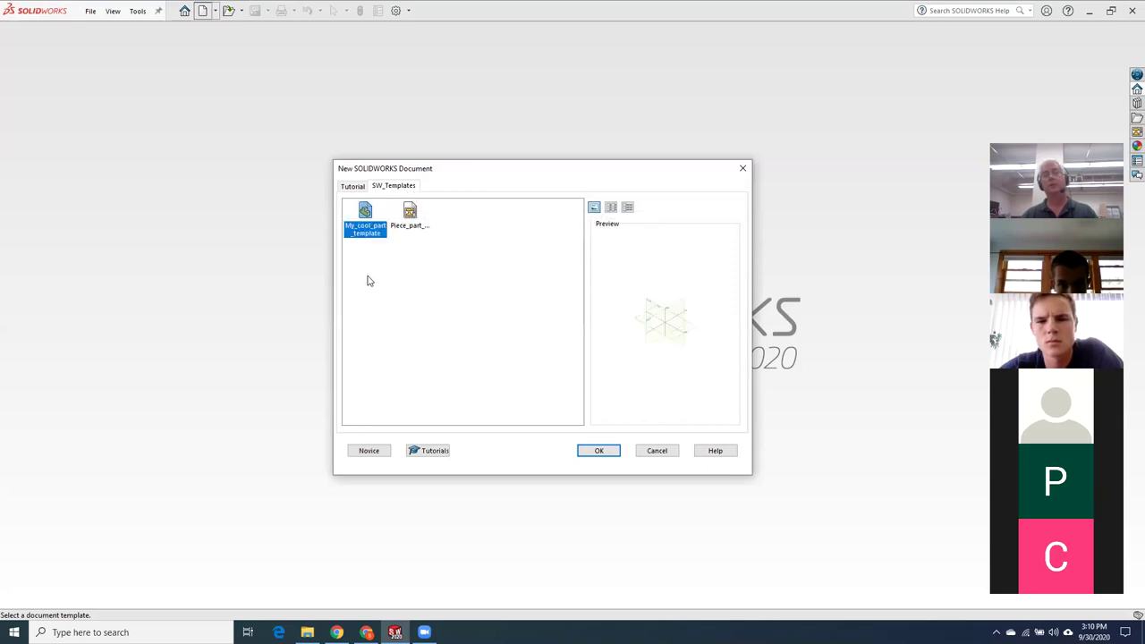
{"action": "left_click", "coordinate": [410, 230]}
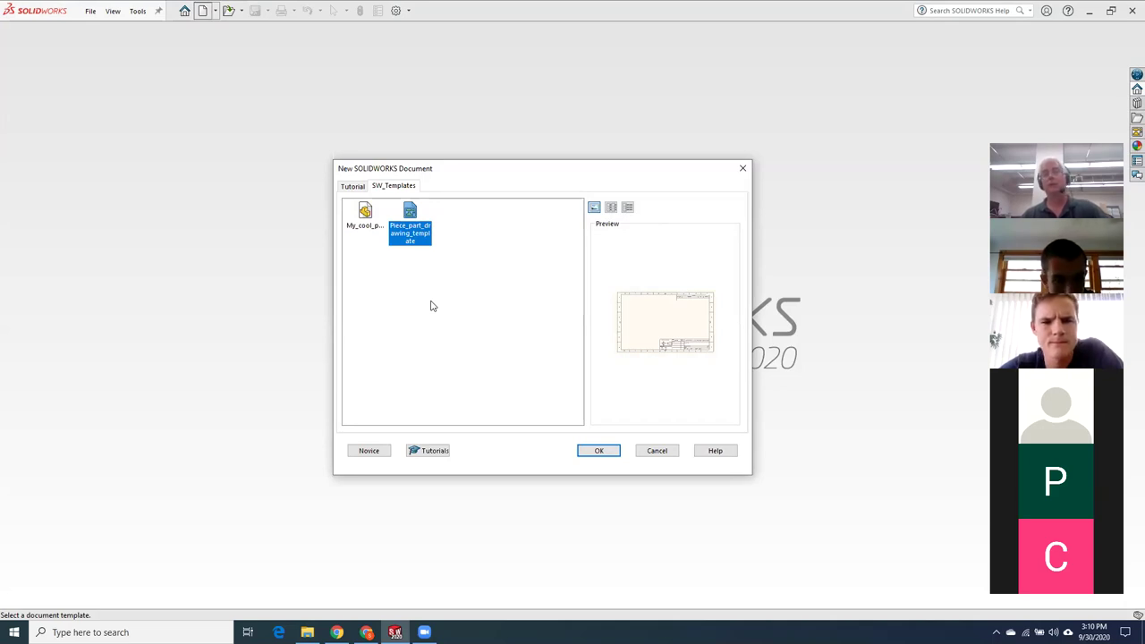
{"action": "left_click", "coordinate": [658, 451]}
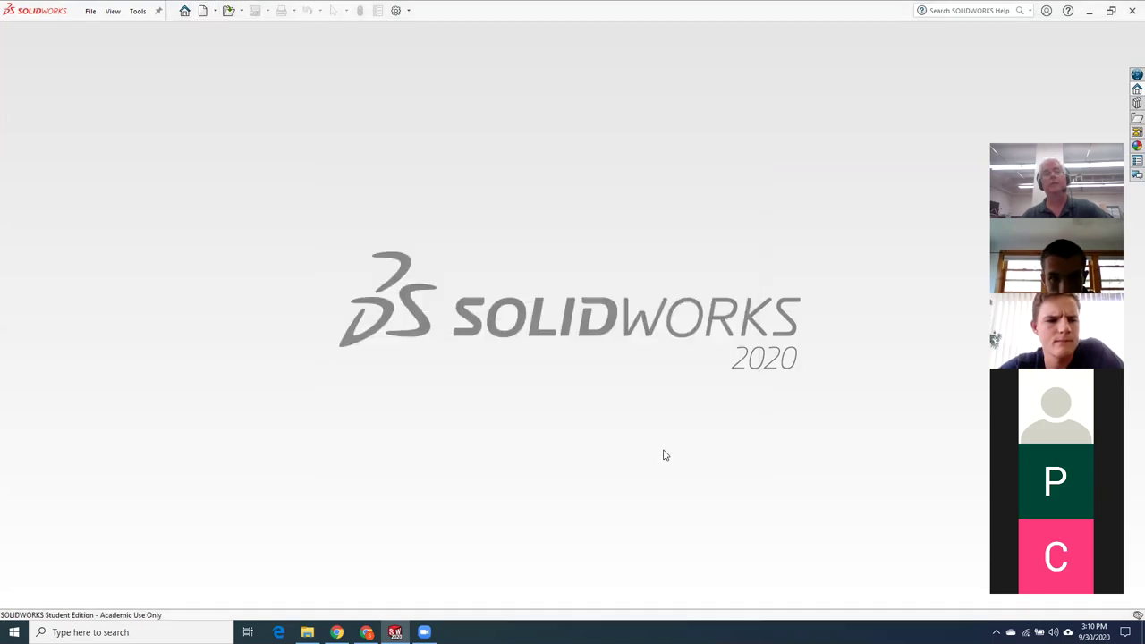
Check the Document Templates folders under File Locations in the system options, and close the options without changes
{"action": "left_click", "coordinate": [396, 11]}
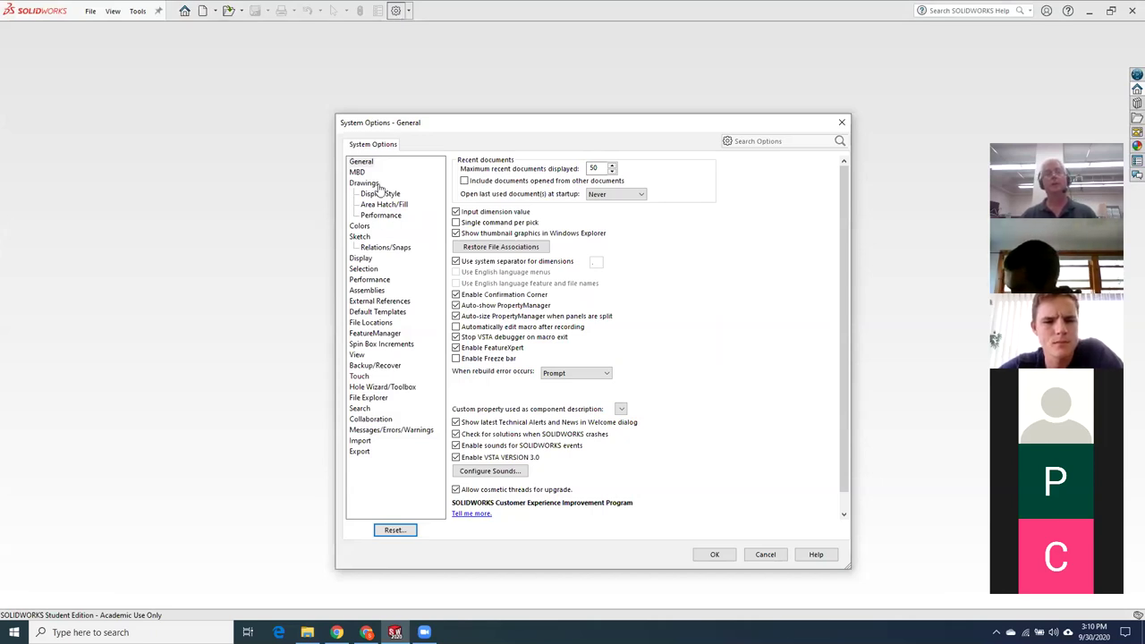
{"action": "left_click", "coordinate": [378, 324]}
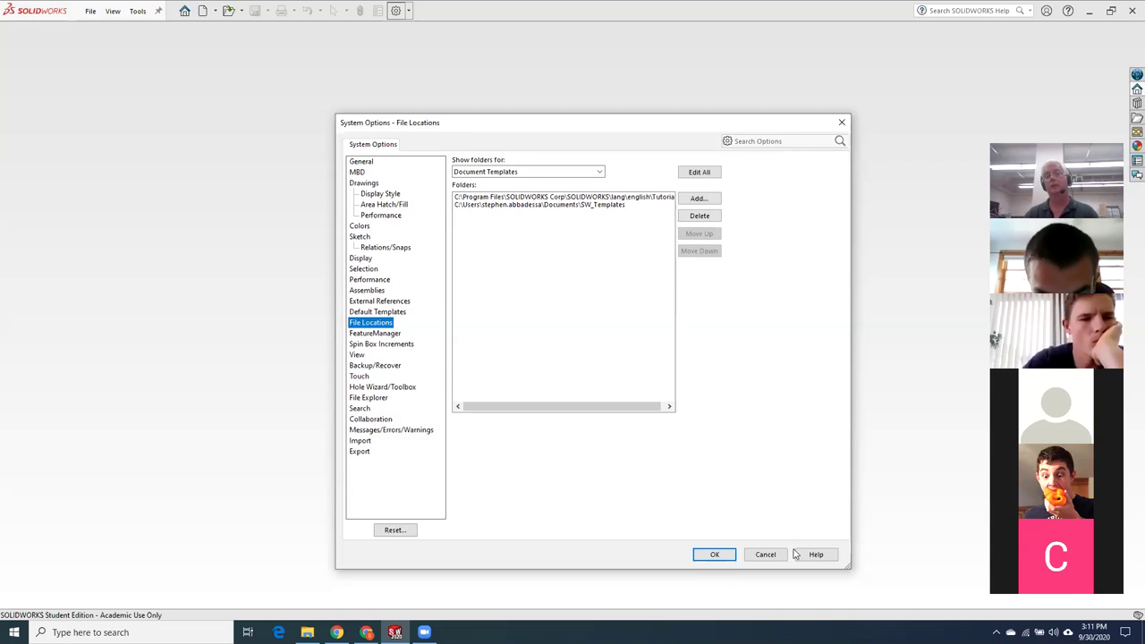
{"action": "left_click", "coordinate": [766, 556]}
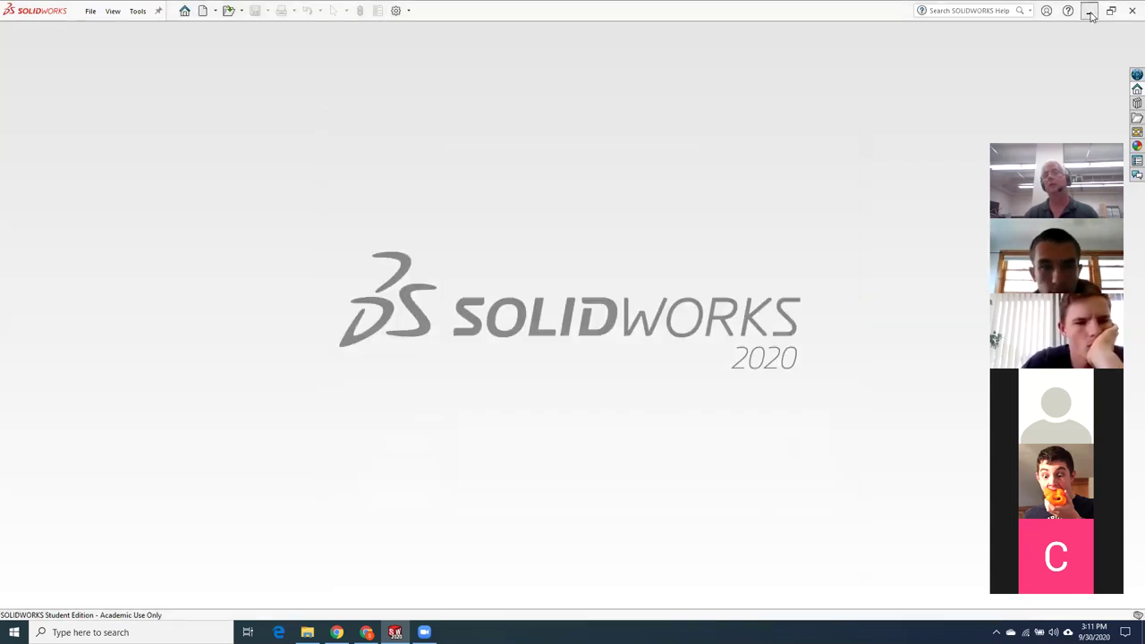
Minimise SolidWorks, review the Lesson_10 Drive folder alongside SW_formats_2020, and select Piece_part_drawing_template.drwdot in Drive
{"action": "left_click", "coordinate": [1088, 10]}
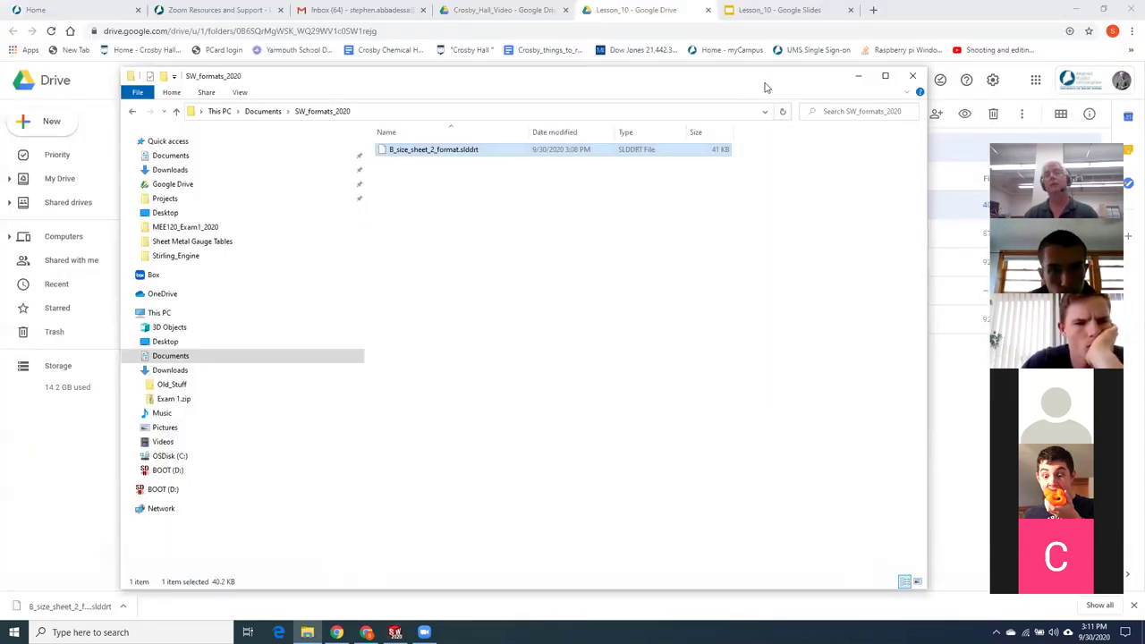
{"action": "left_click", "coordinate": [611, 15]}
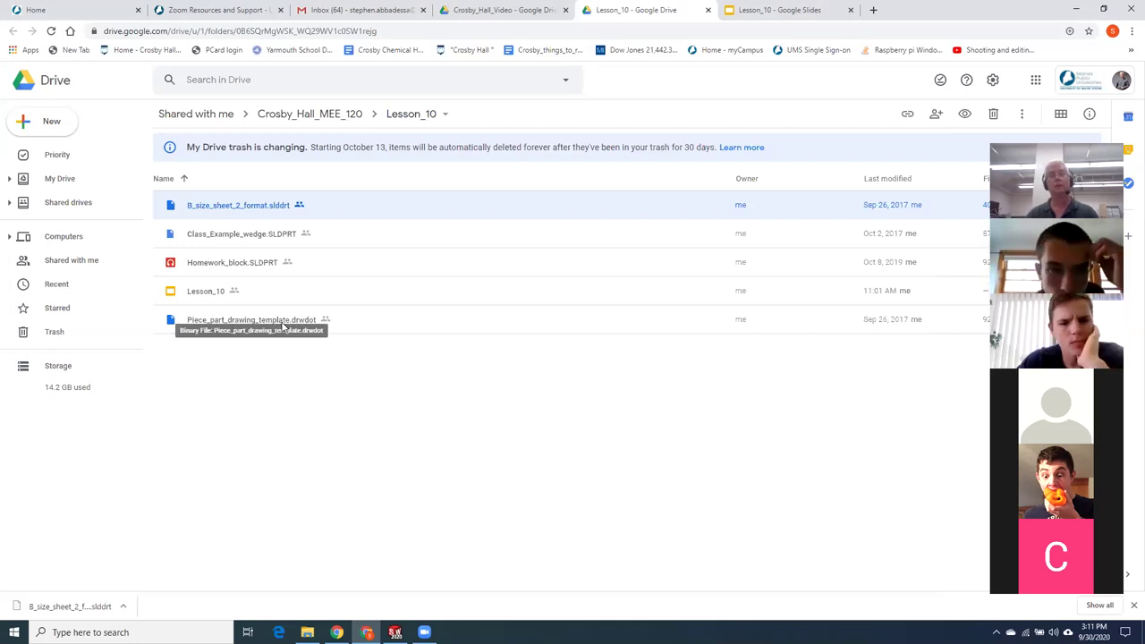
{"action": "left_click", "coordinate": [308, 631]}
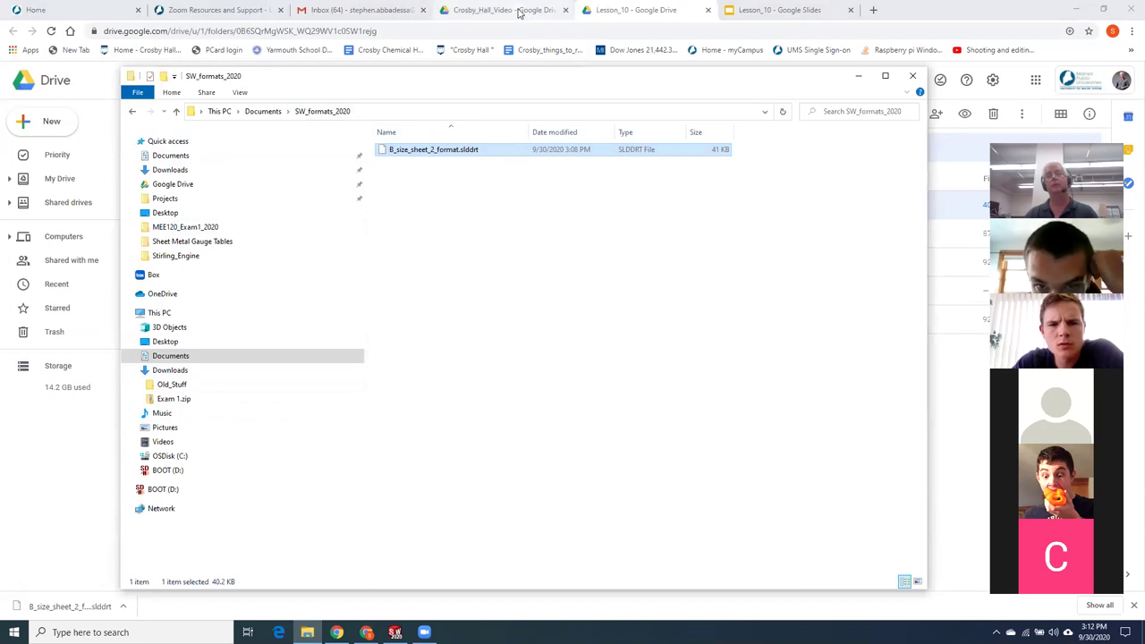
{"action": "left_click", "coordinate": [622, 11]}
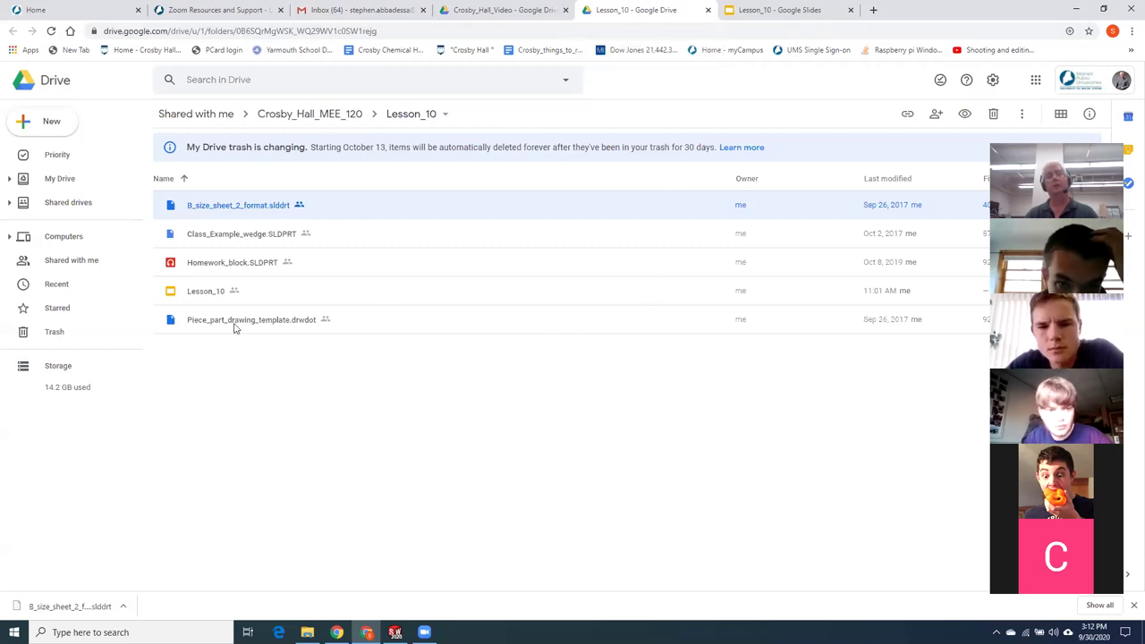
{"action": "left_click", "coordinate": [204, 322]}
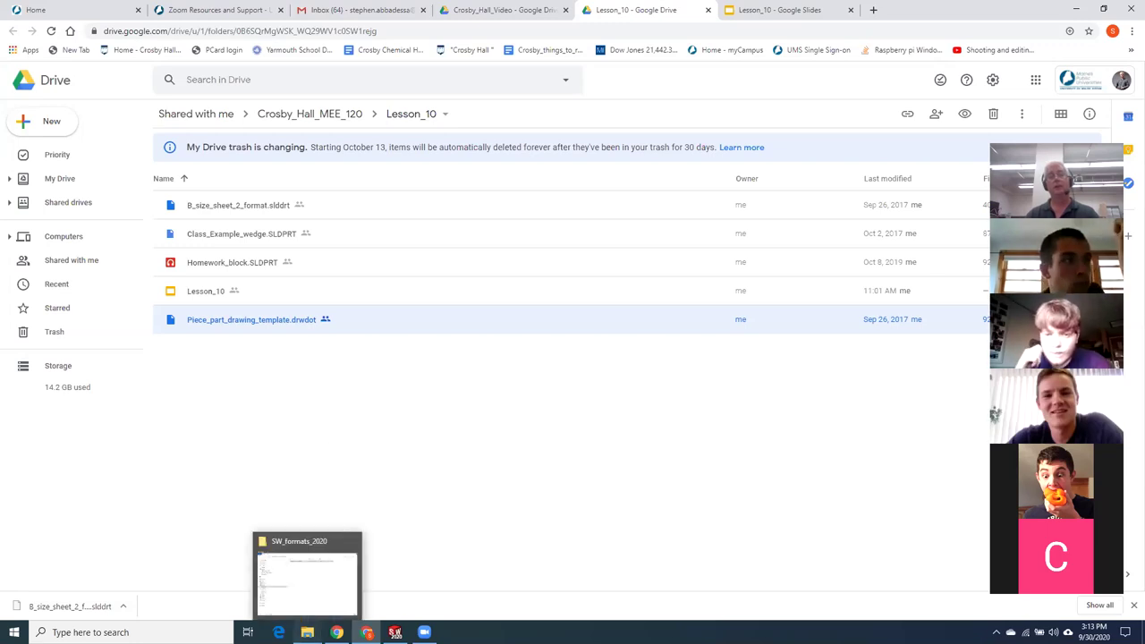
Bring up the SW_formats_2020 folder to check its sheet format file, and close the folder window
{"action": "left_click", "coordinate": [307, 632]}
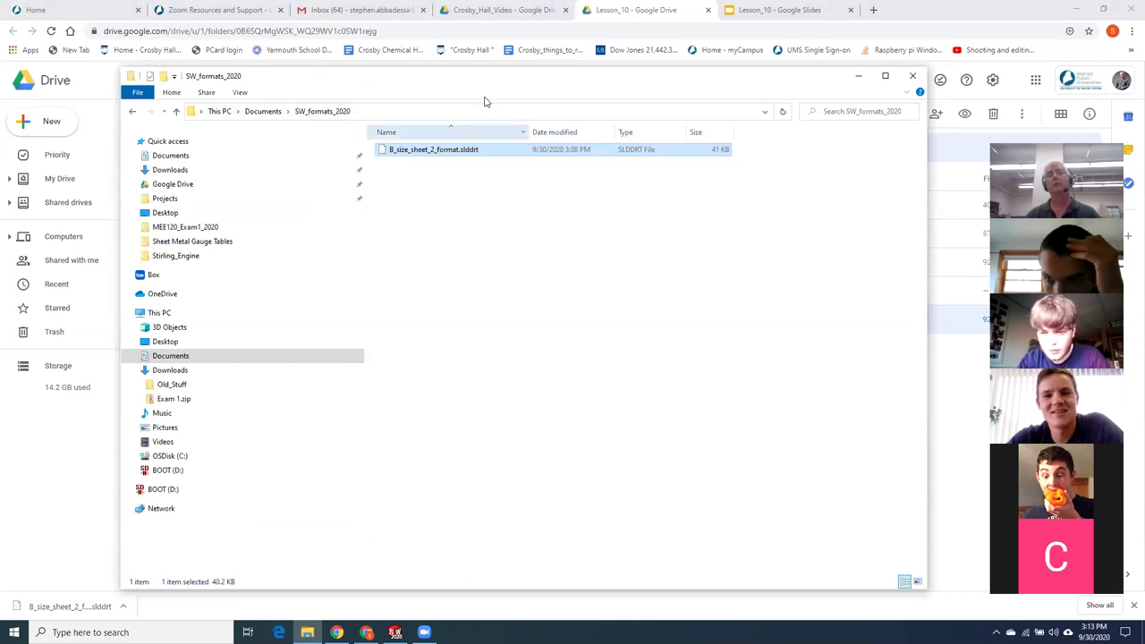
{"action": "left_click_drag", "start_coordinate": [476, 80], "coordinate": [473, 116]}
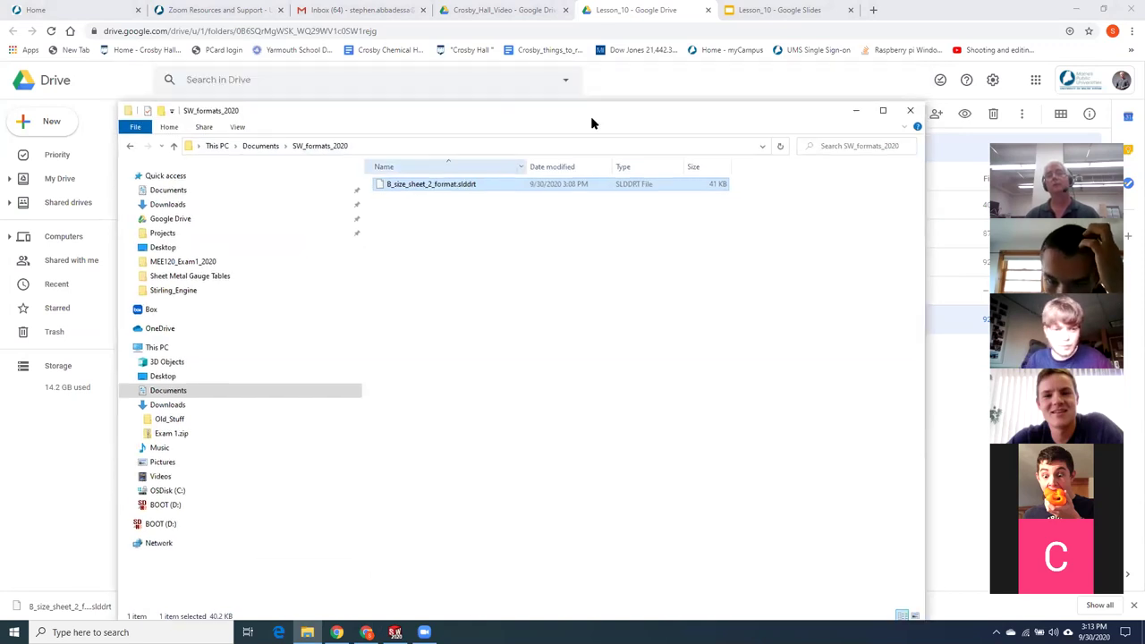
{"action": "left_click", "coordinate": [910, 111]}
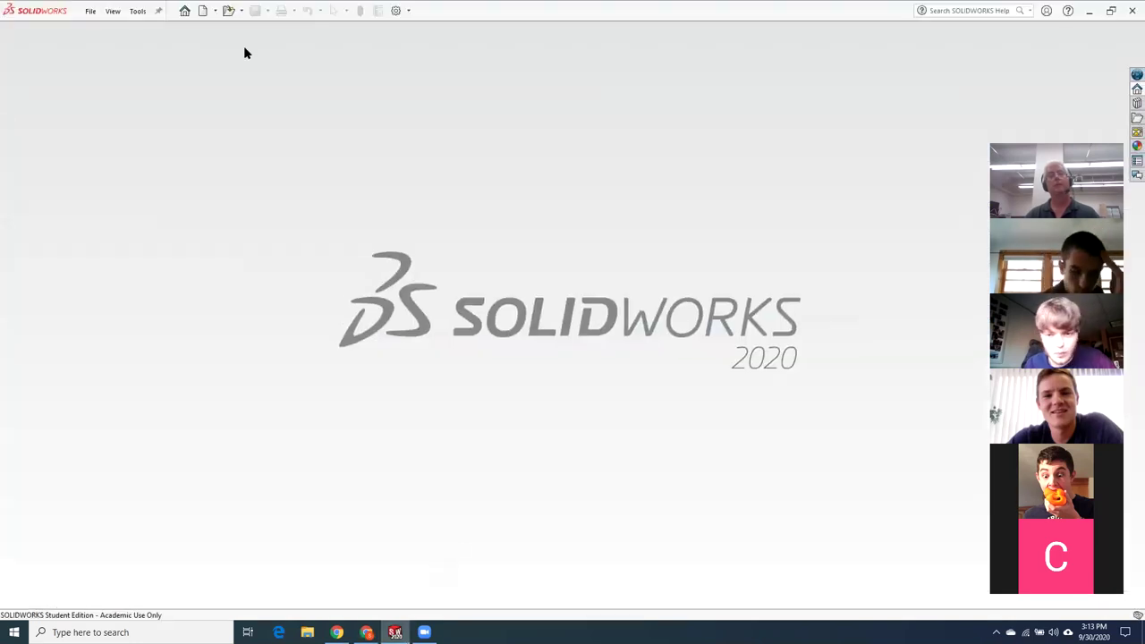
Switch to SolidWorks, view the new-document templates without creating one, and examine the Sheet Formats folders under File Locations in the system options
{"action": "left_click", "coordinate": [203, 10]}
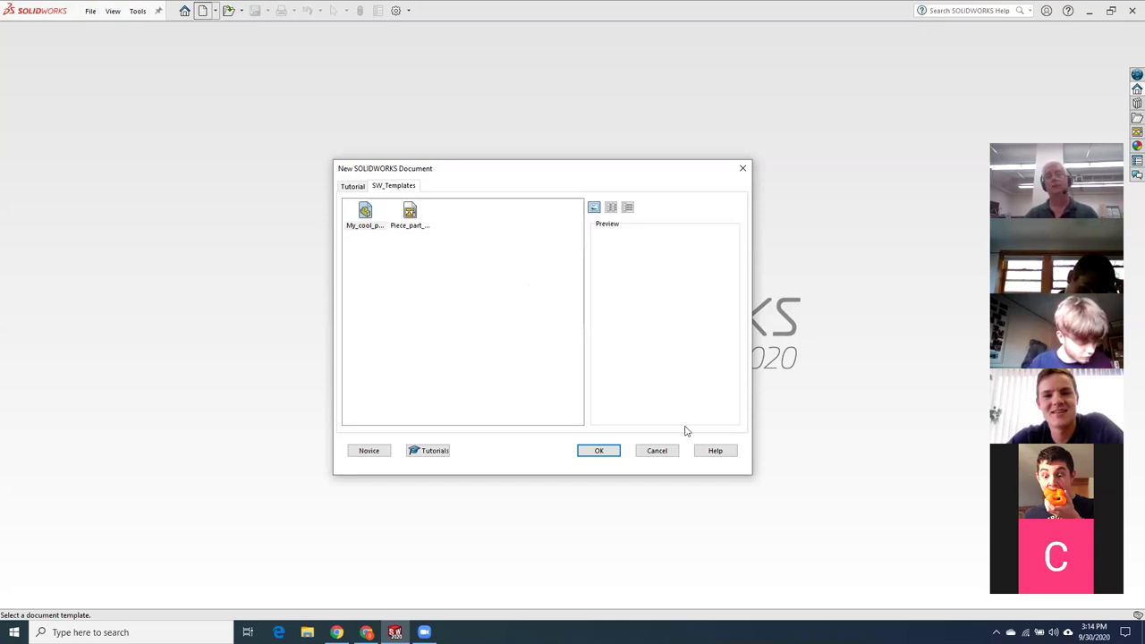
{"action": "left_click", "coordinate": [671, 453]}
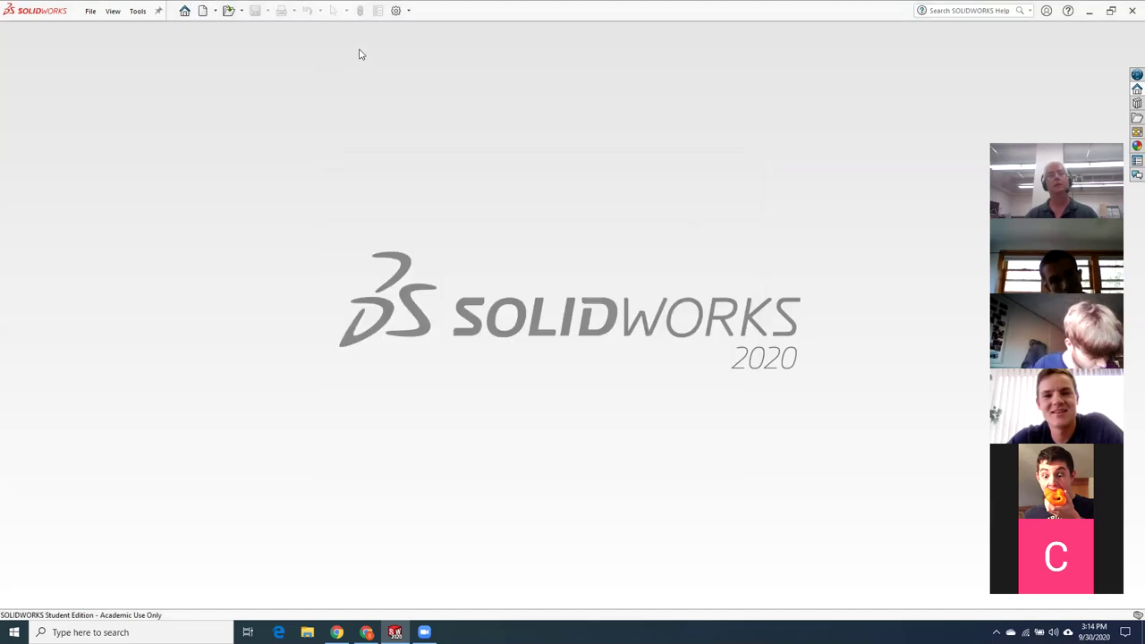
{"action": "left_click", "coordinate": [396, 10]}
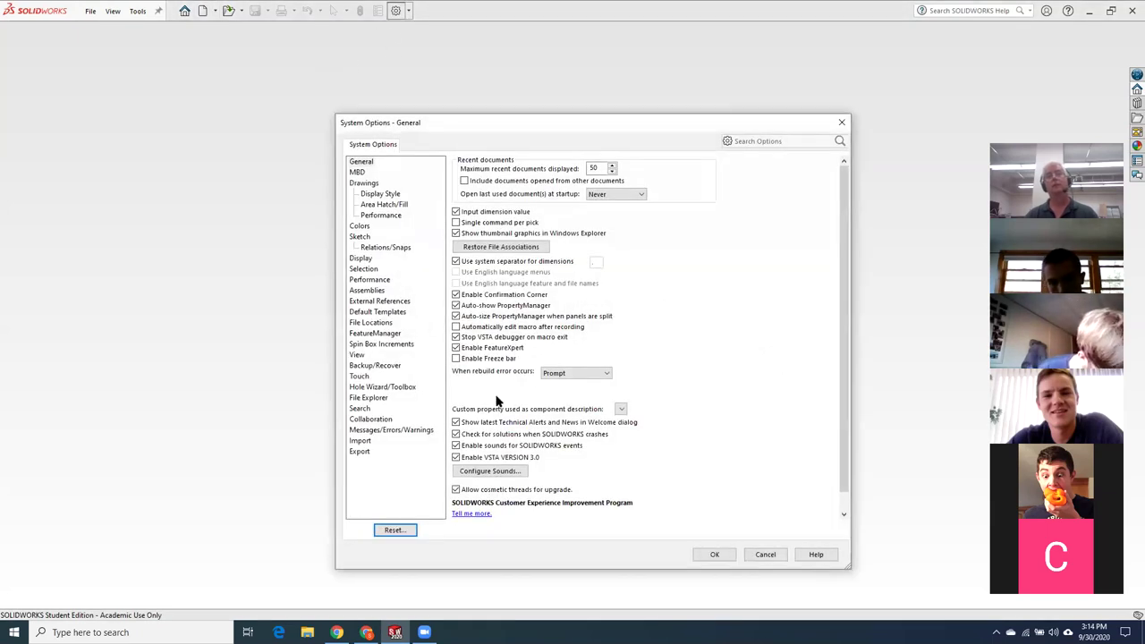
{"action": "left_click", "coordinate": [381, 326]}
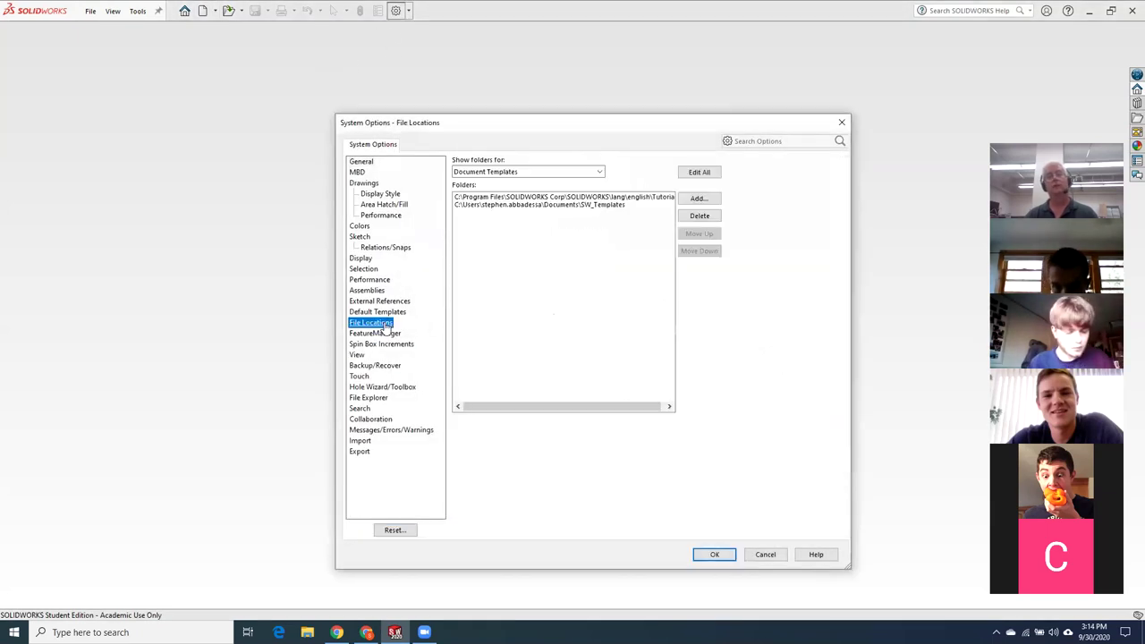
{"action": "left_click", "coordinate": [567, 172]}
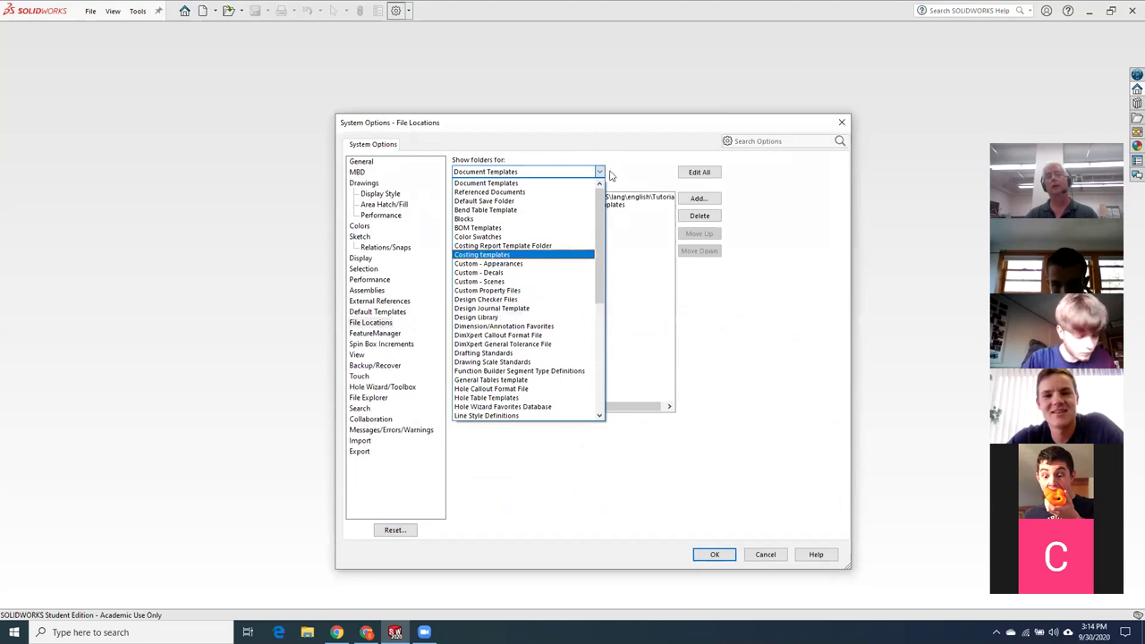
{"action": "left_click_drag", "start_coordinate": [602, 213], "coordinate": [591, 331]}
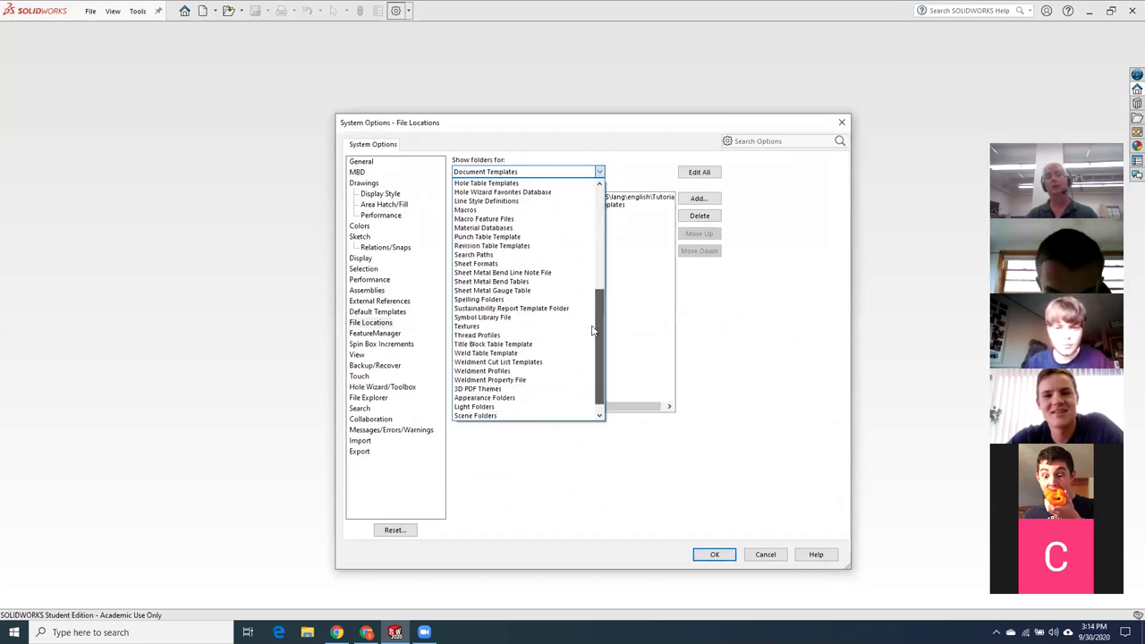
{"action": "left_click", "coordinate": [523, 264]}
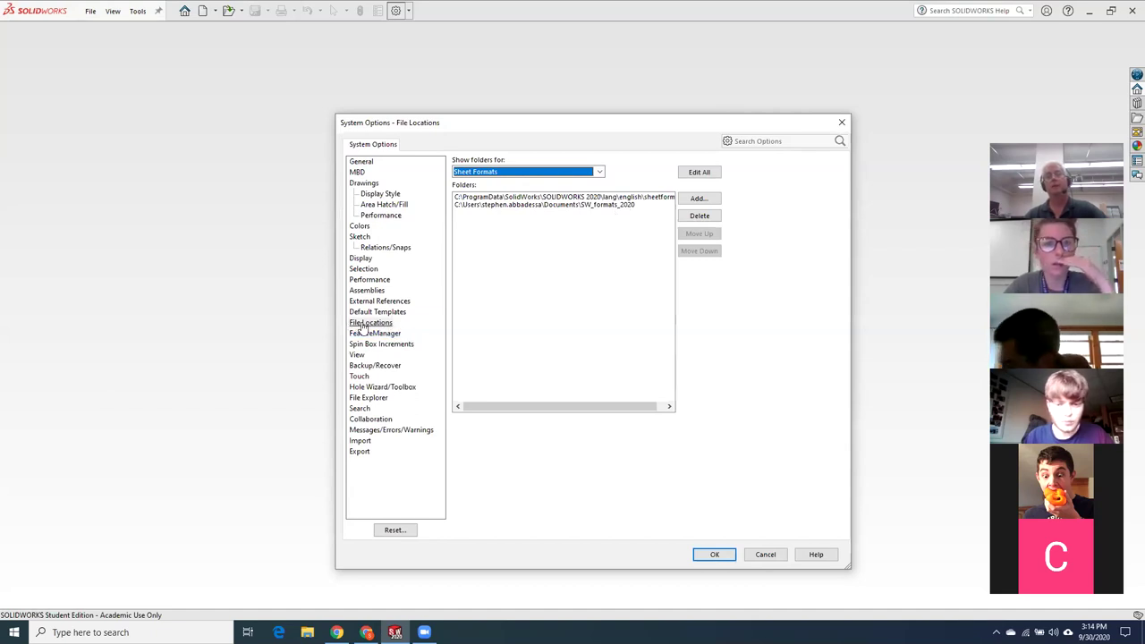
{"action": "left_click", "coordinate": [600, 172]}
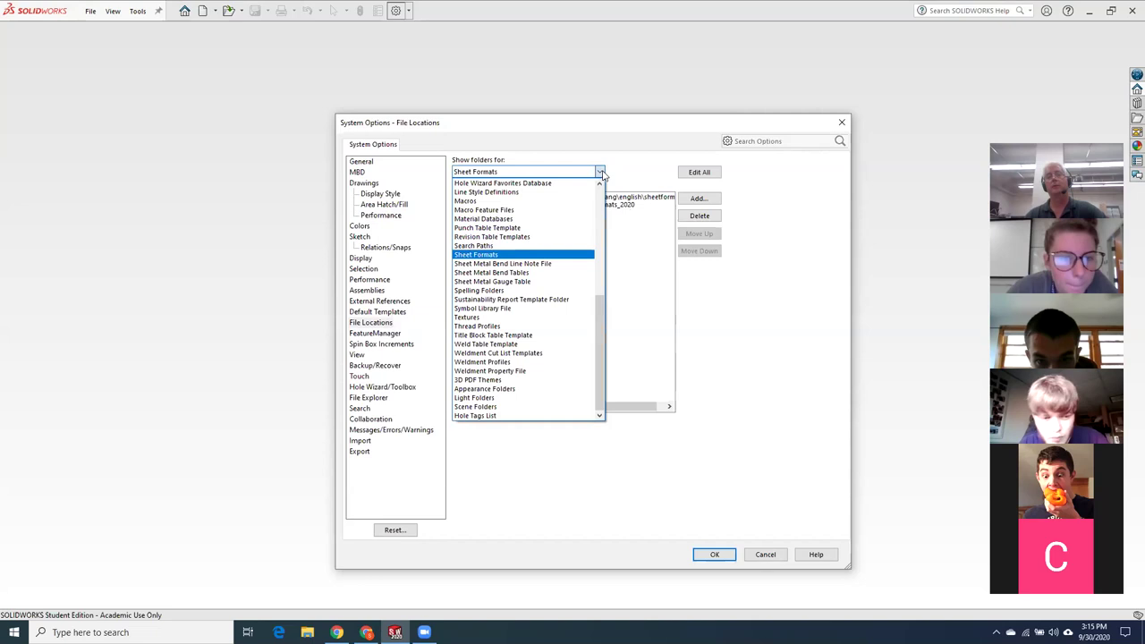
{"action": "left_click", "coordinate": [562, 255]}
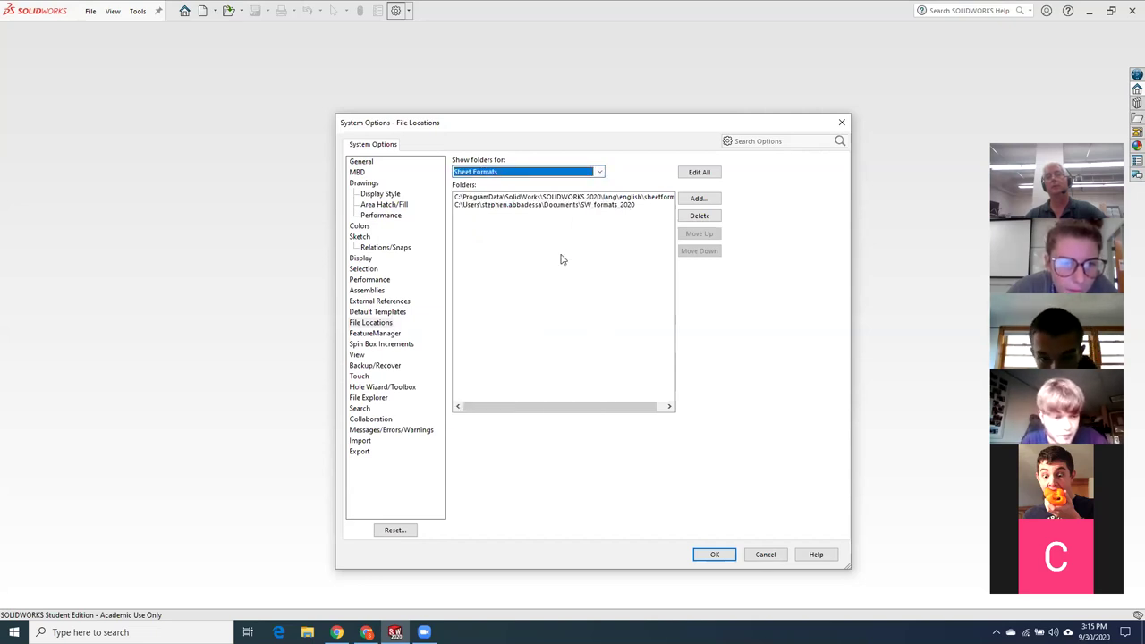
{"action": "left_click", "coordinate": [466, 207]}
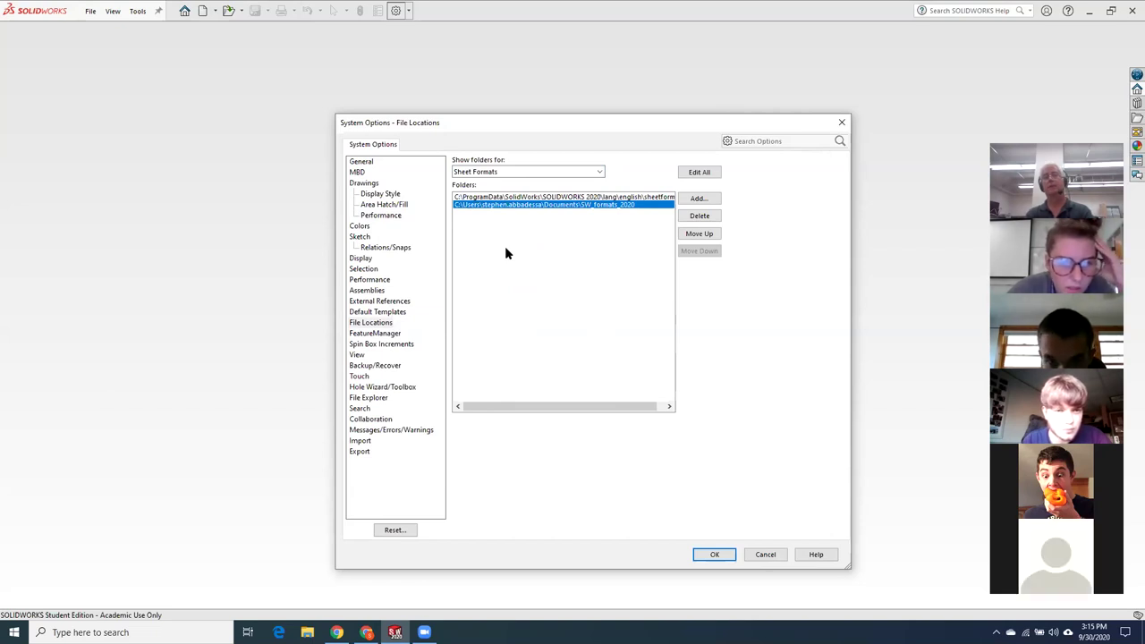
Add the SW_formats_2020 folder from Documents to the Sheet Formats file locations
{"action": "left_click", "coordinate": [700, 199]}
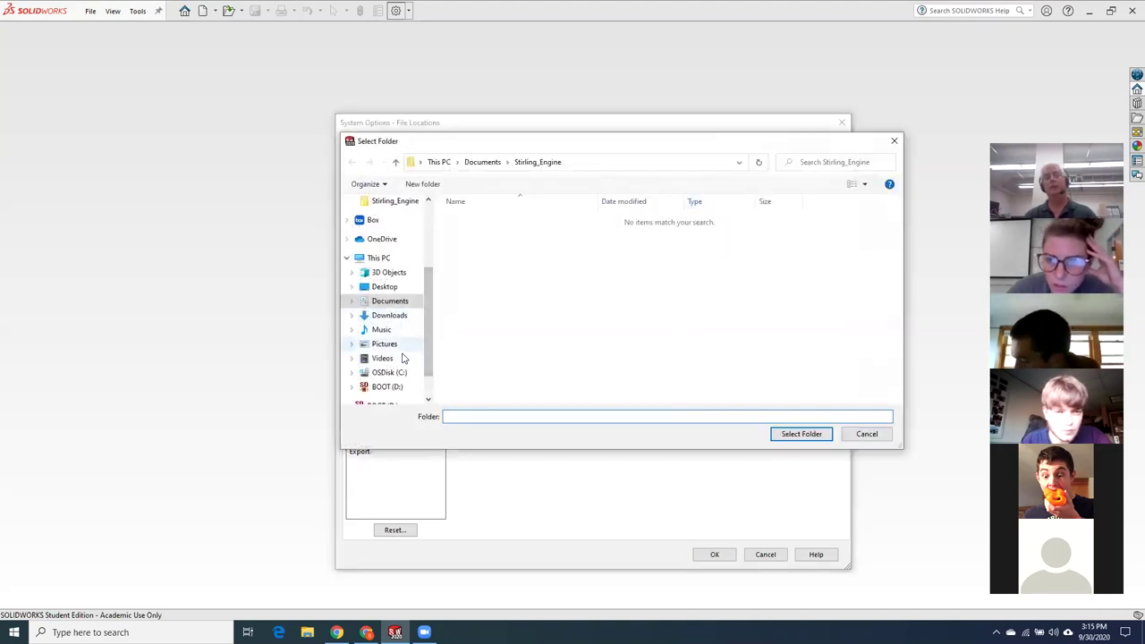
{"action": "scroll", "coordinate": [434, 342], "scroll_direction": "down", "scroll_amount": 1}
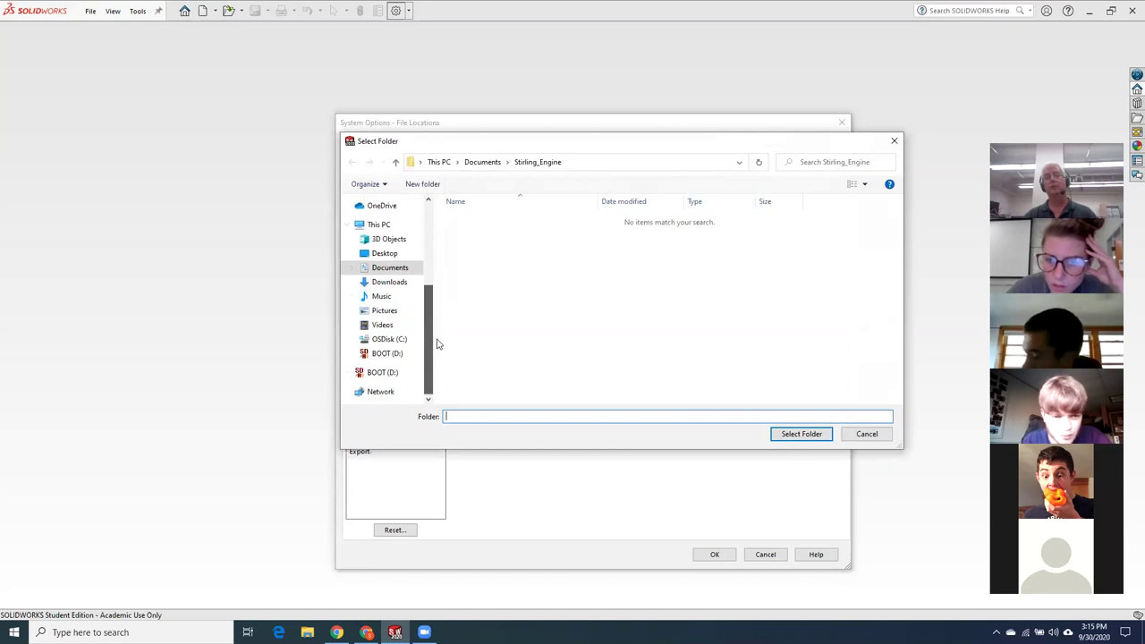
{"action": "left_click", "coordinate": [390, 268]}
{"action": "left_click_drag", "start_coordinate": [898, 234], "coordinate": [895, 369]}
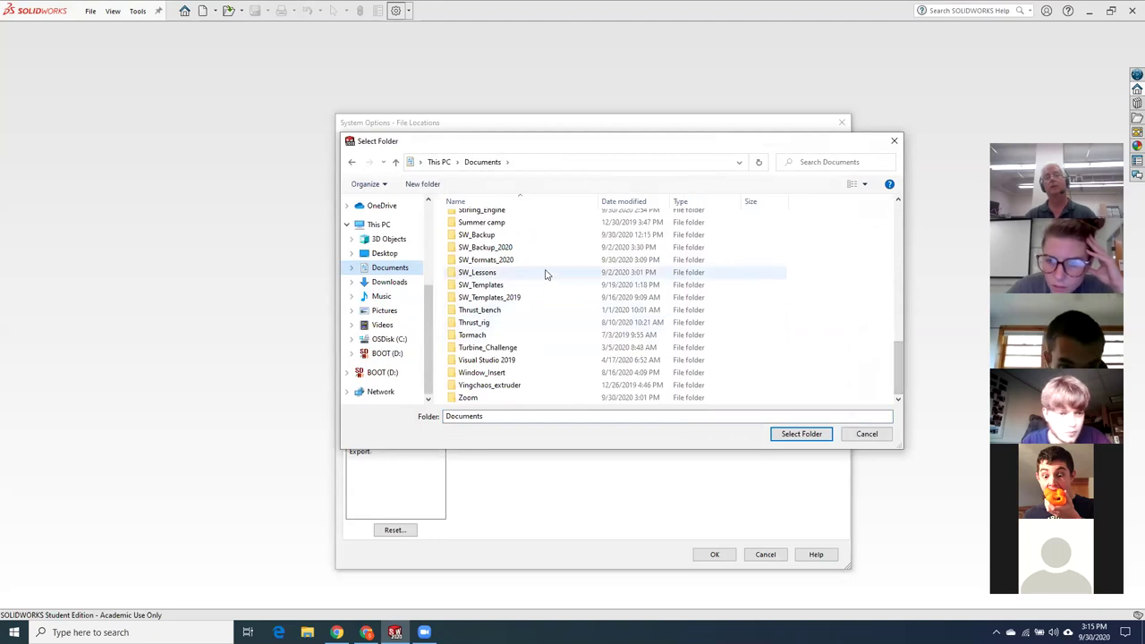
{"action": "scroll", "coordinate": [539, 249], "scroll_direction": "up", "scroll_amount": 2}
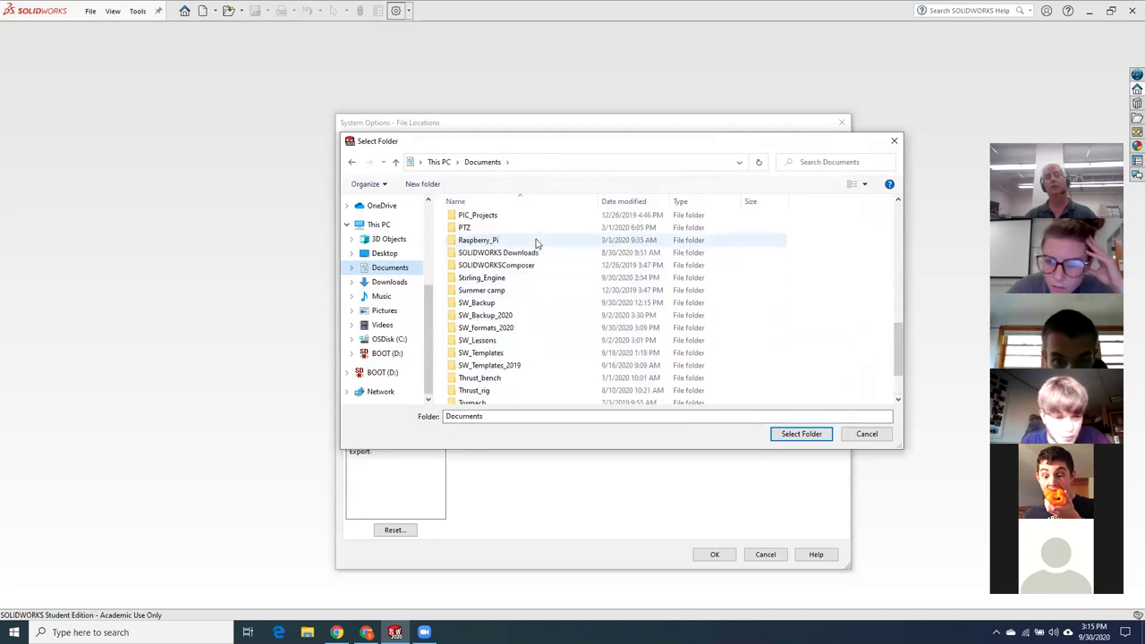
{"action": "left_click", "coordinate": [507, 330]}
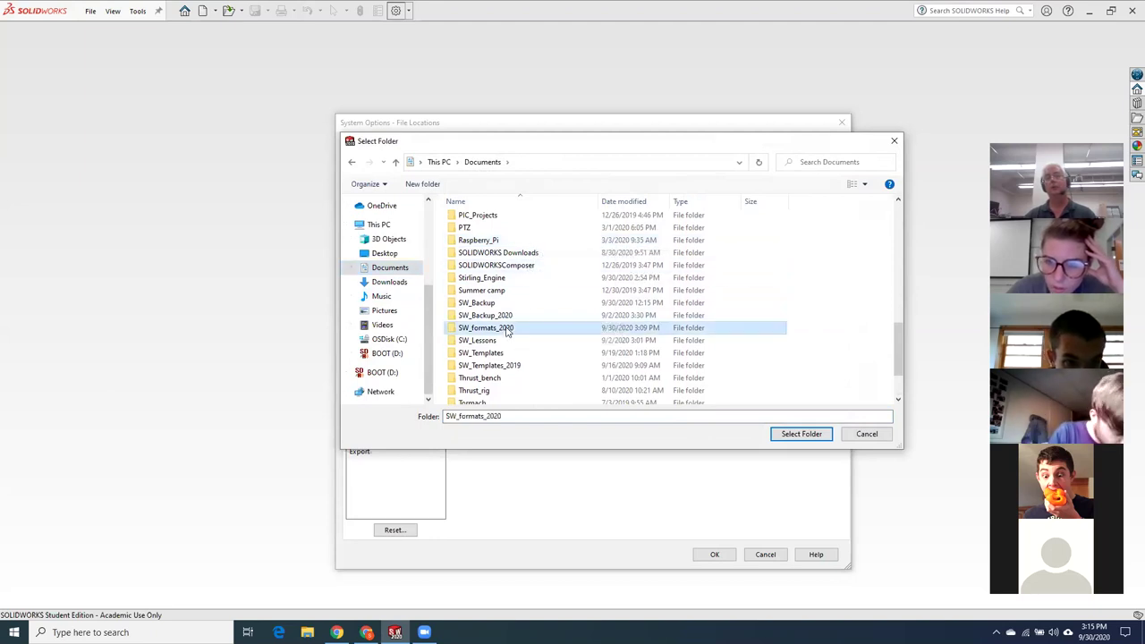
{"action": "left_click", "coordinate": [808, 437]}
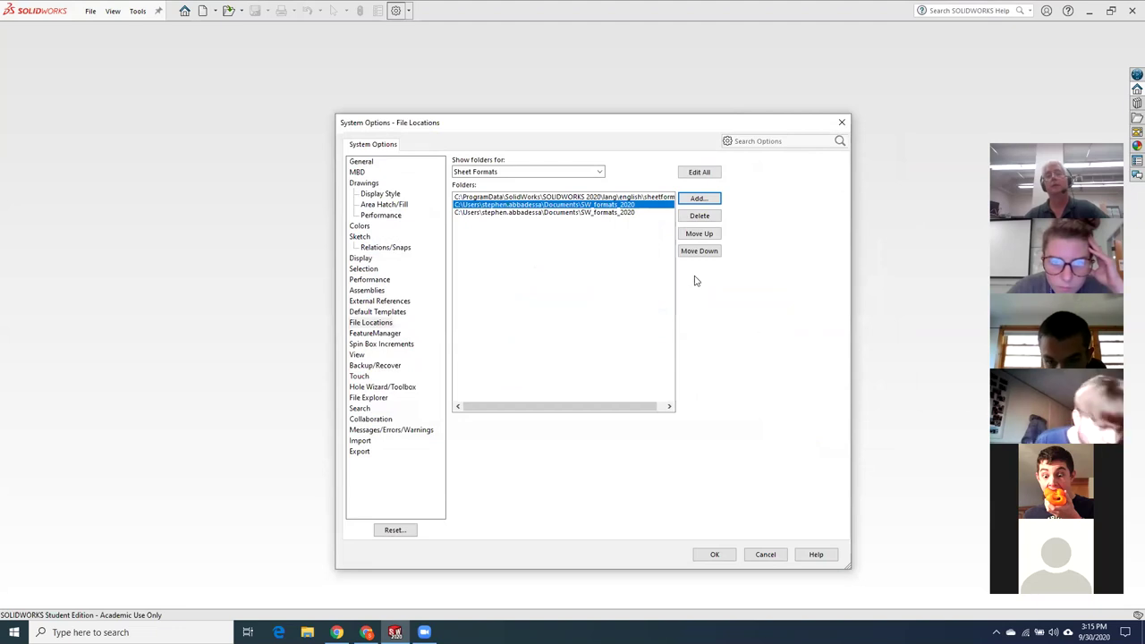
Delete the duplicate SW_formats_2020 entry from the Sheet Formats folders and cancel the system options
{"action": "left_click", "coordinate": [616, 213]}
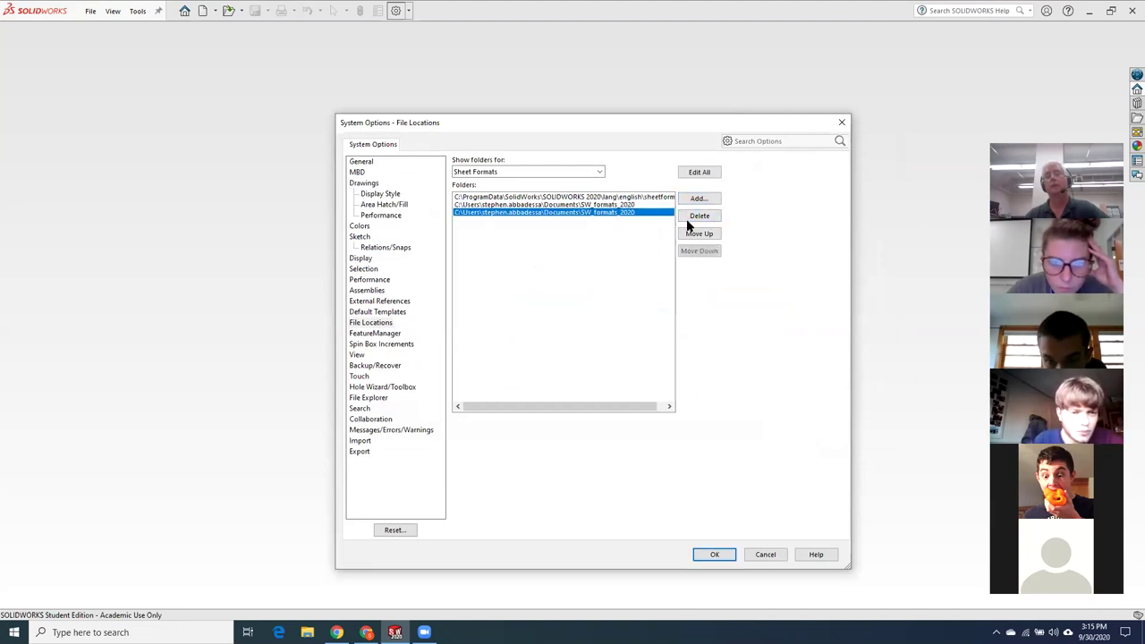
{"action": "left_click", "coordinate": [700, 217]}
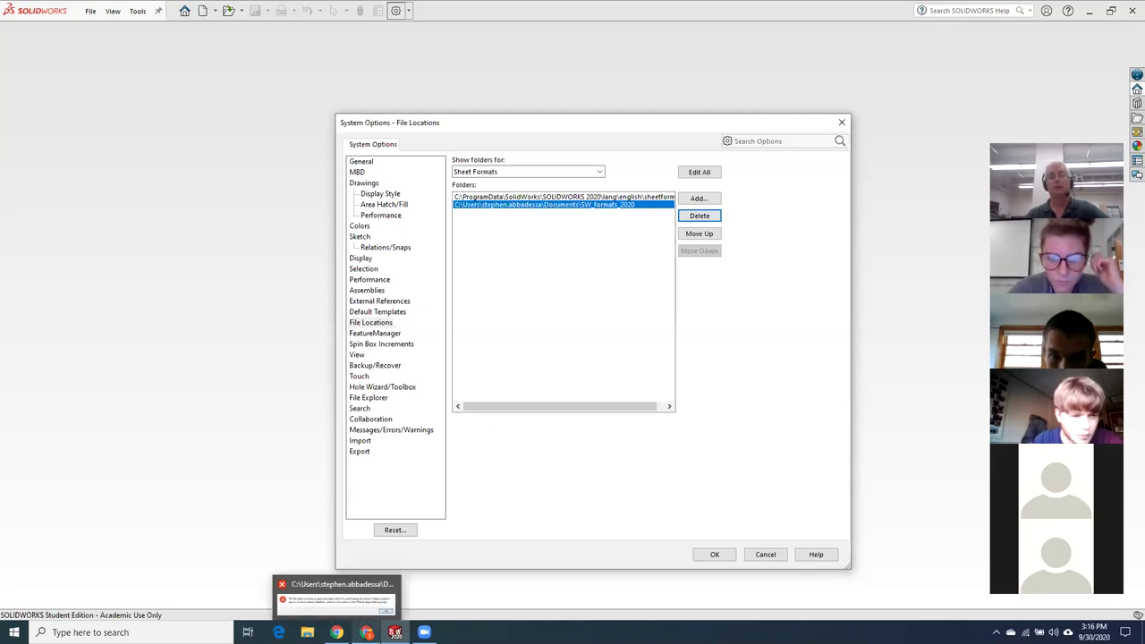
{"action": "left_click", "coordinate": [366, 632]}
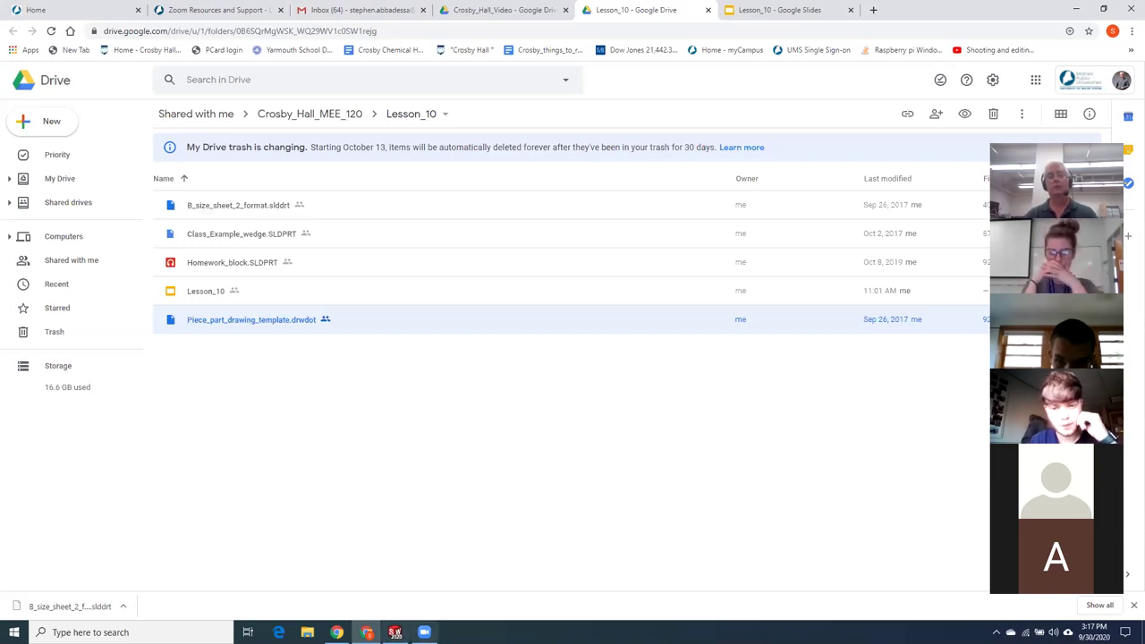
{"action": "left_click", "coordinate": [395, 632]}
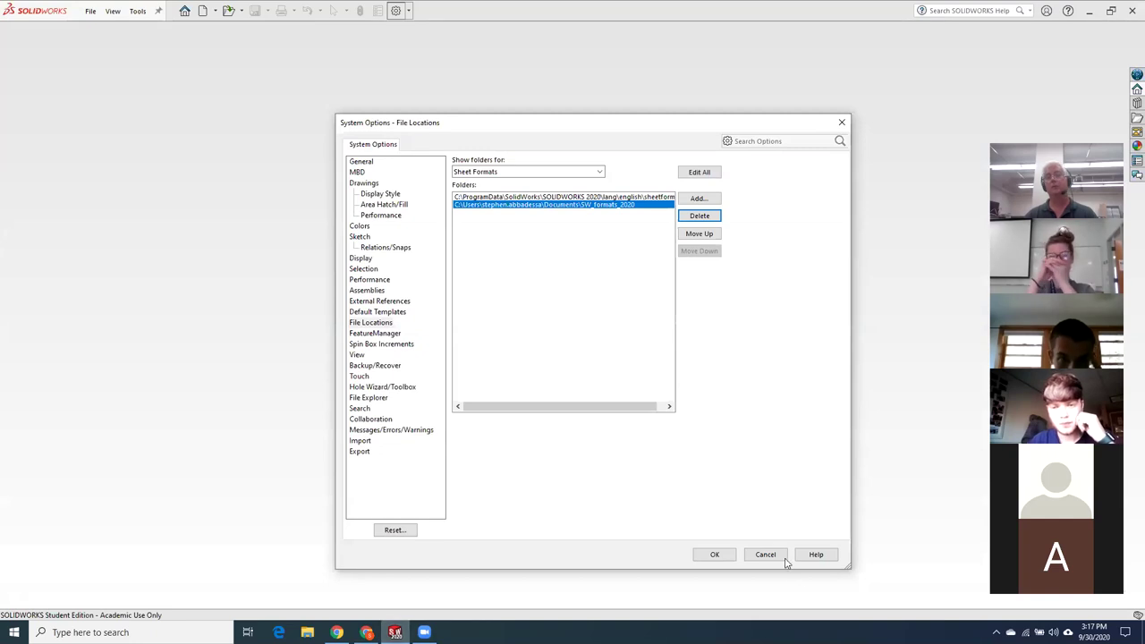
{"action": "left_click", "coordinate": [759, 546]}
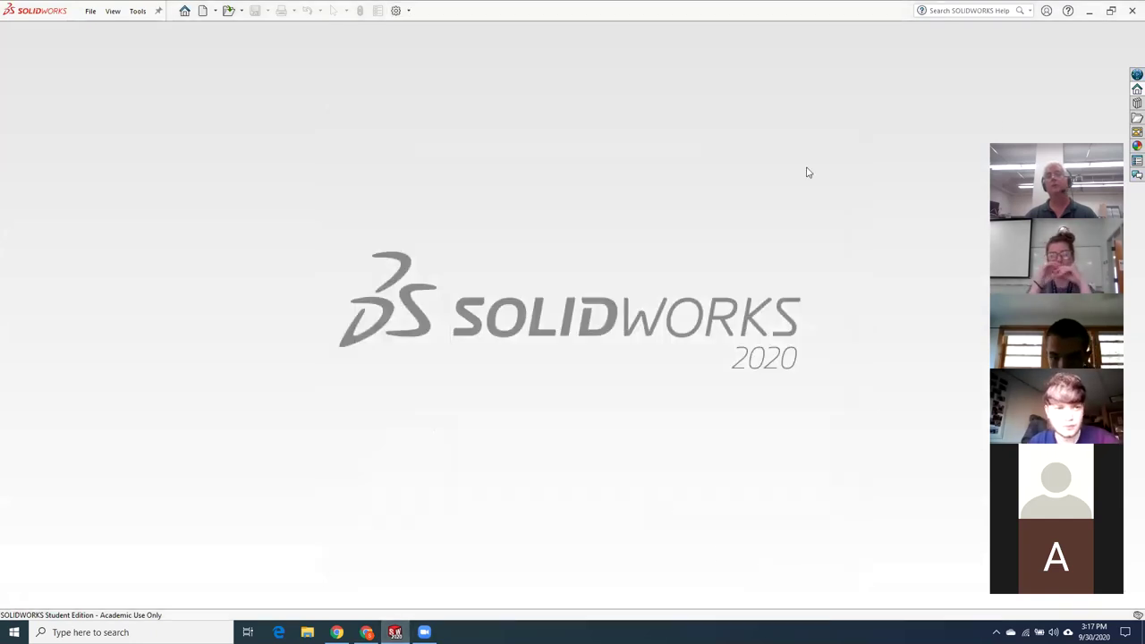
View the new-document templates without creating one, and recheck the Sheet Formats folders under File Locations, cancelling the options without changes
{"action": "left_click", "coordinate": [202, 13]}
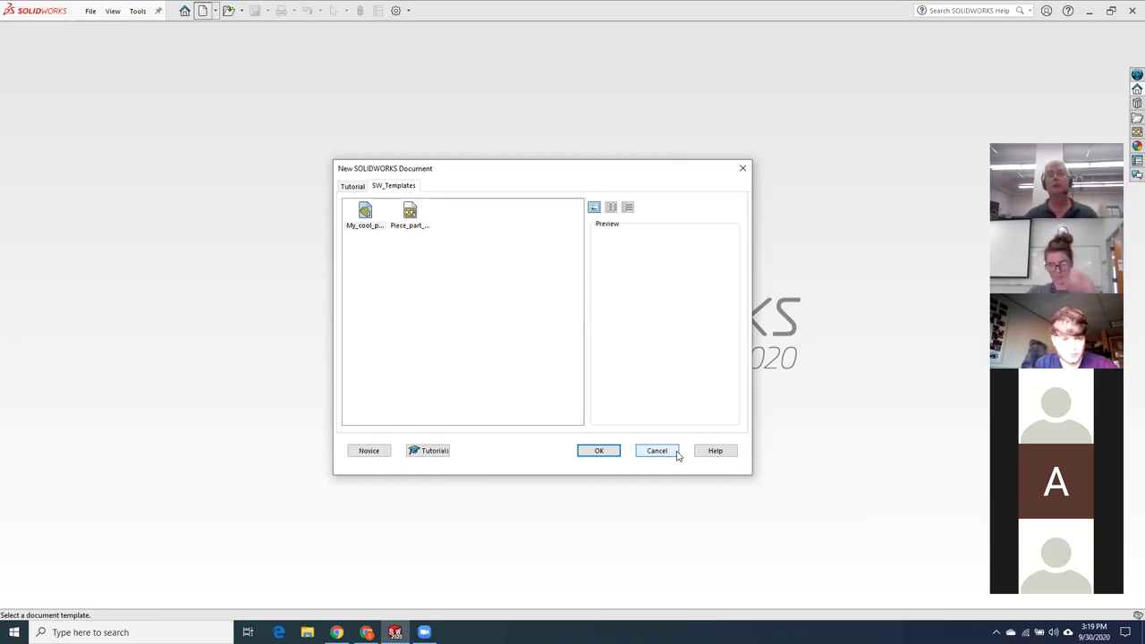
{"action": "left_click", "coordinate": [673, 453]}
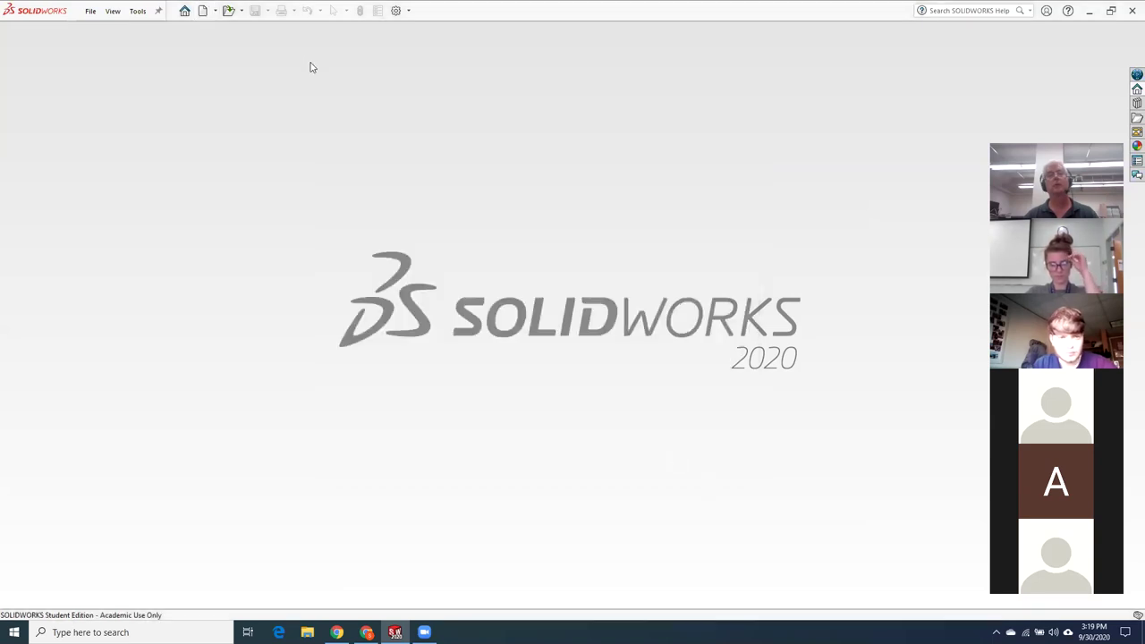
{"action": "left_click", "coordinate": [395, 10]}
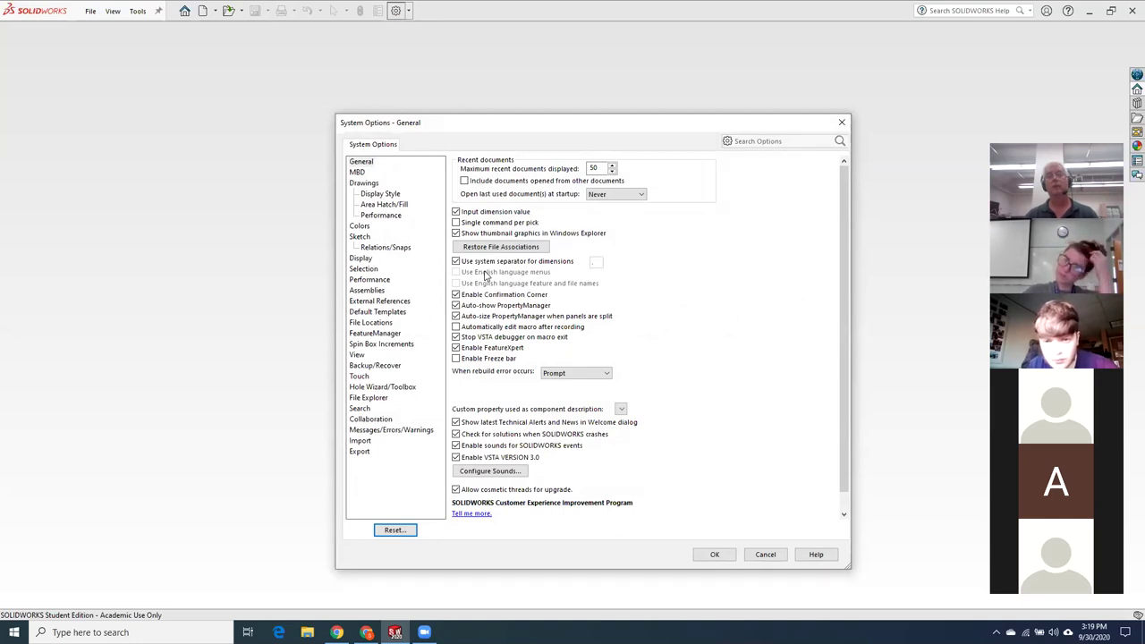
{"action": "left_click", "coordinate": [370, 323]}
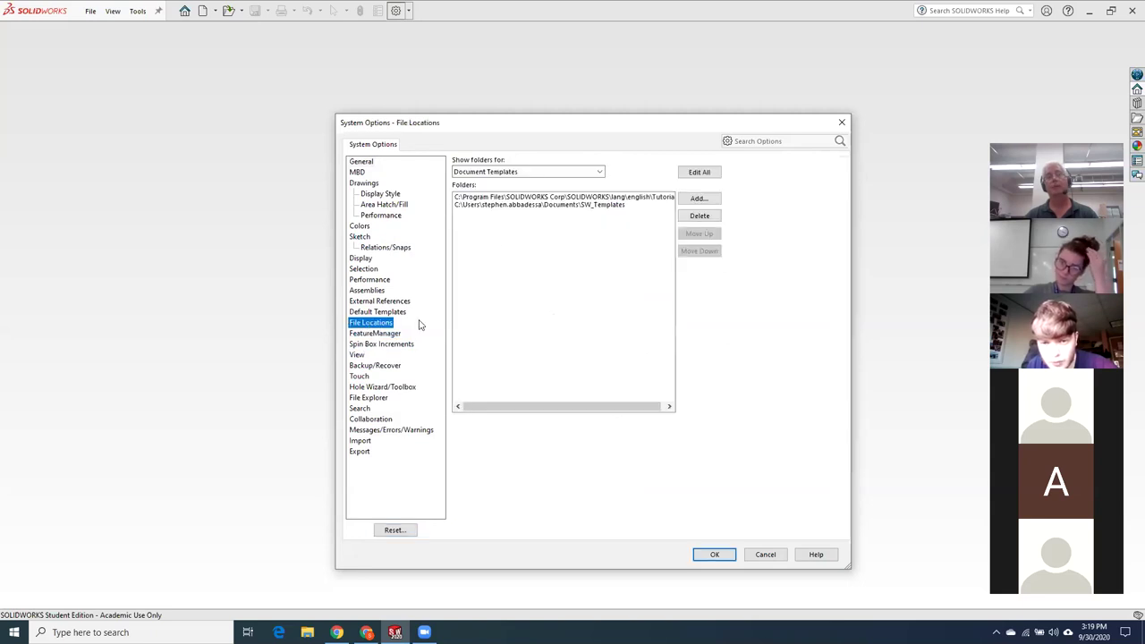
{"action": "left_click", "coordinate": [549, 172]}
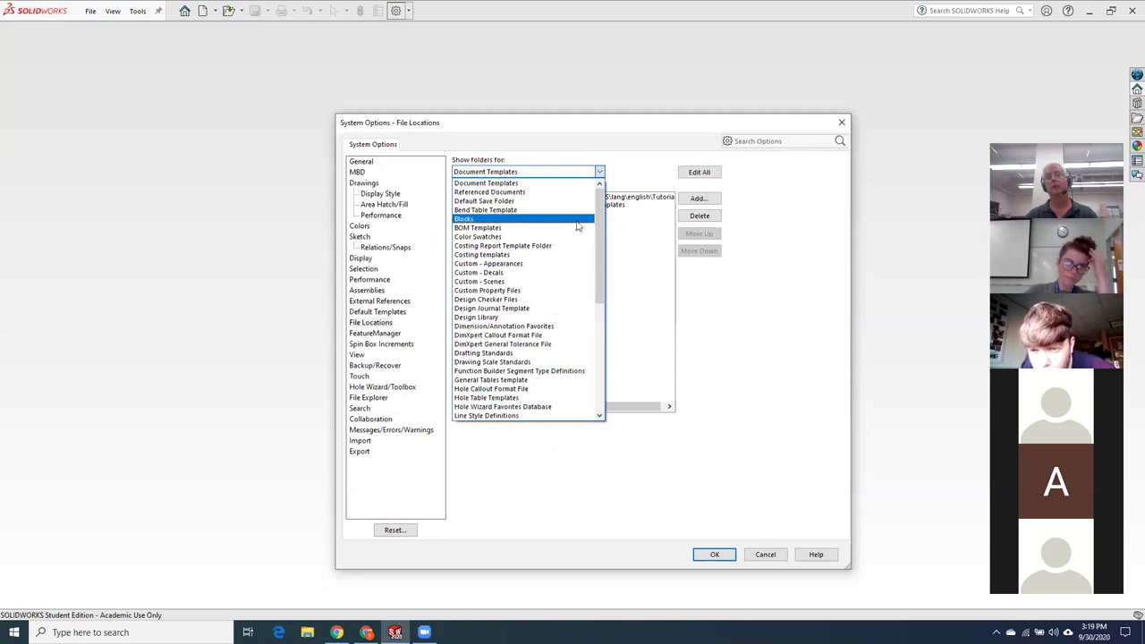
{"action": "left_click_drag", "start_coordinate": [598, 215], "coordinate": [598, 304]}
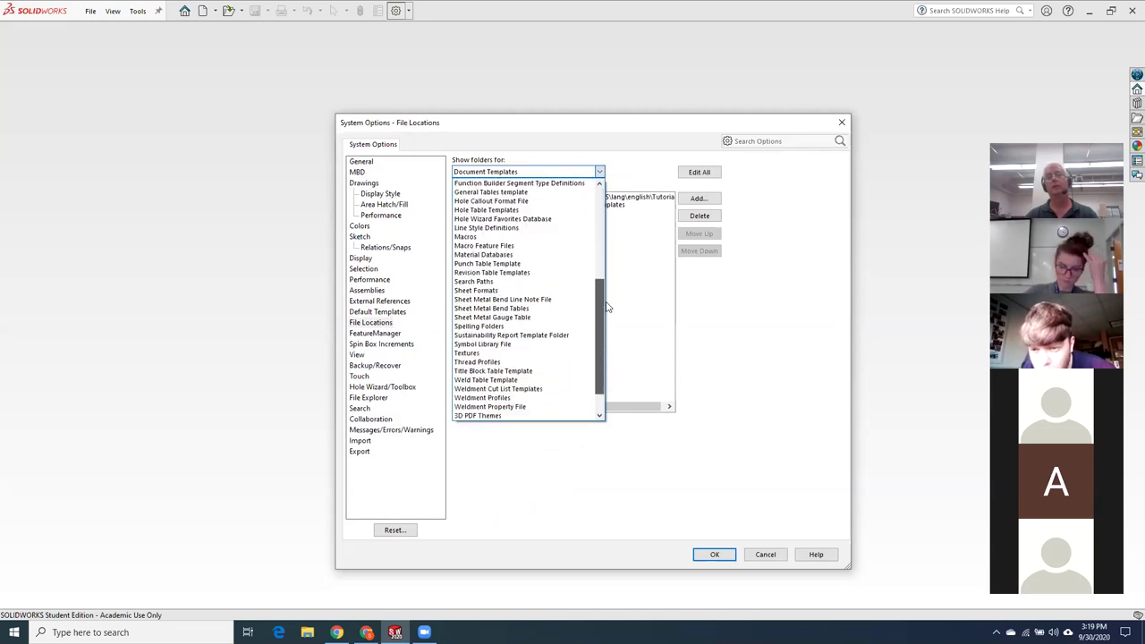
{"action": "left_click", "coordinate": [554, 292]}
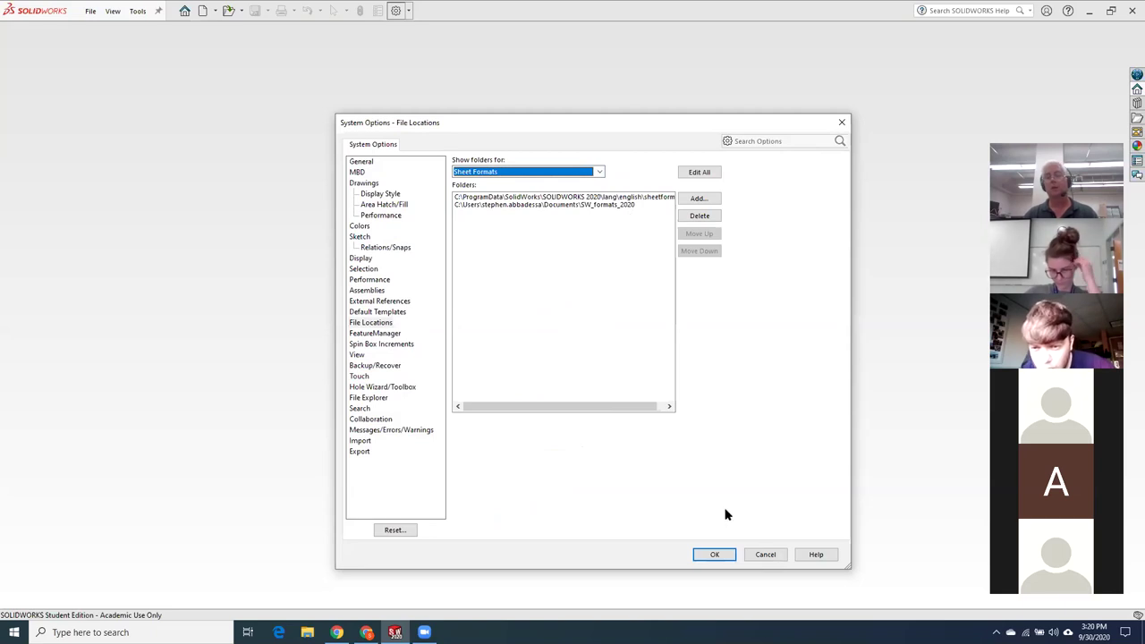
{"action": "left_click", "coordinate": [766, 555]}
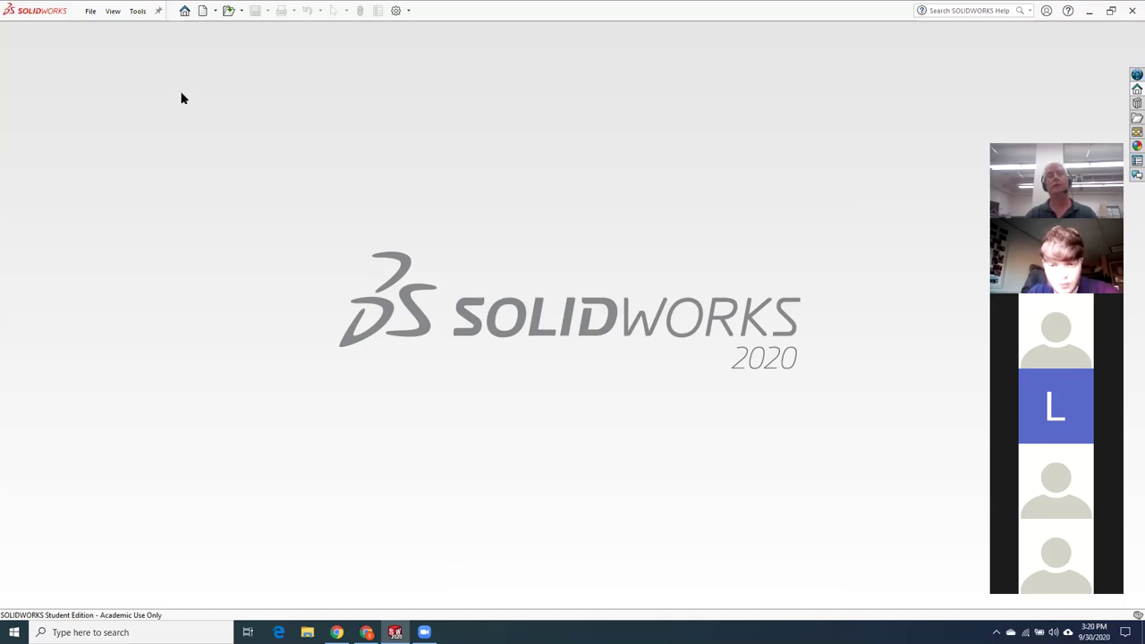
Preview Piece_part_drawing_template under SW_Templates for a new document, and cancel without creating the drawing
{"action": "left_click", "coordinate": [202, 11]}
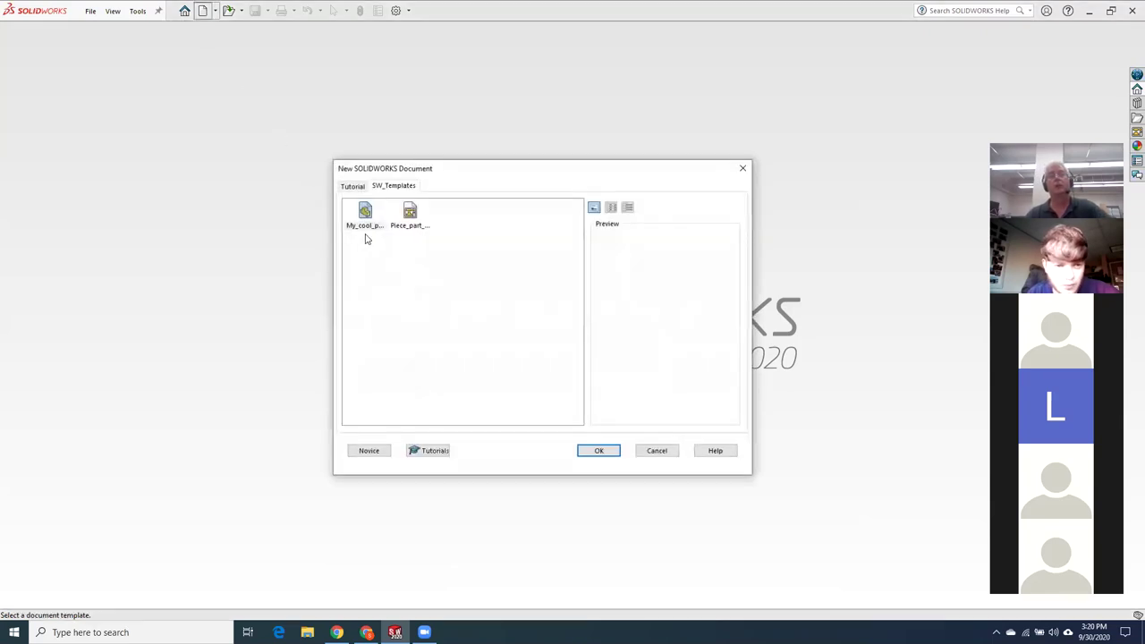
{"action": "left_click", "coordinate": [412, 222]}
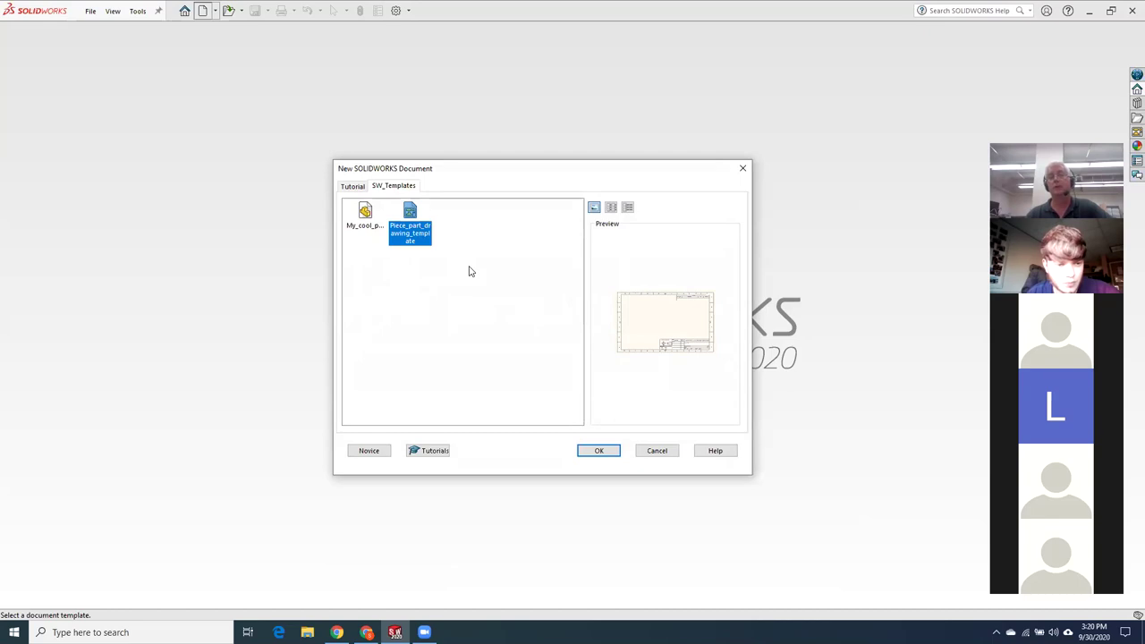
{"action": "left_click", "coordinate": [669, 454]}
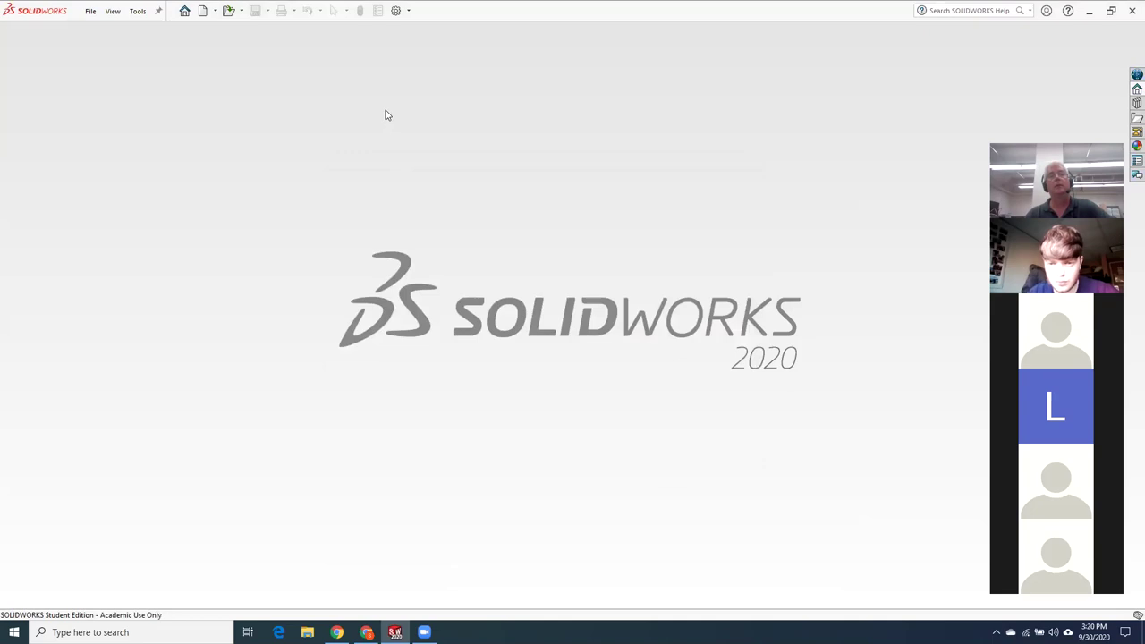
Add the SW_formats_2020 folder from Documents to the Sheet Formats folders in the system options' file locations
{"action": "left_click", "coordinate": [396, 10]}
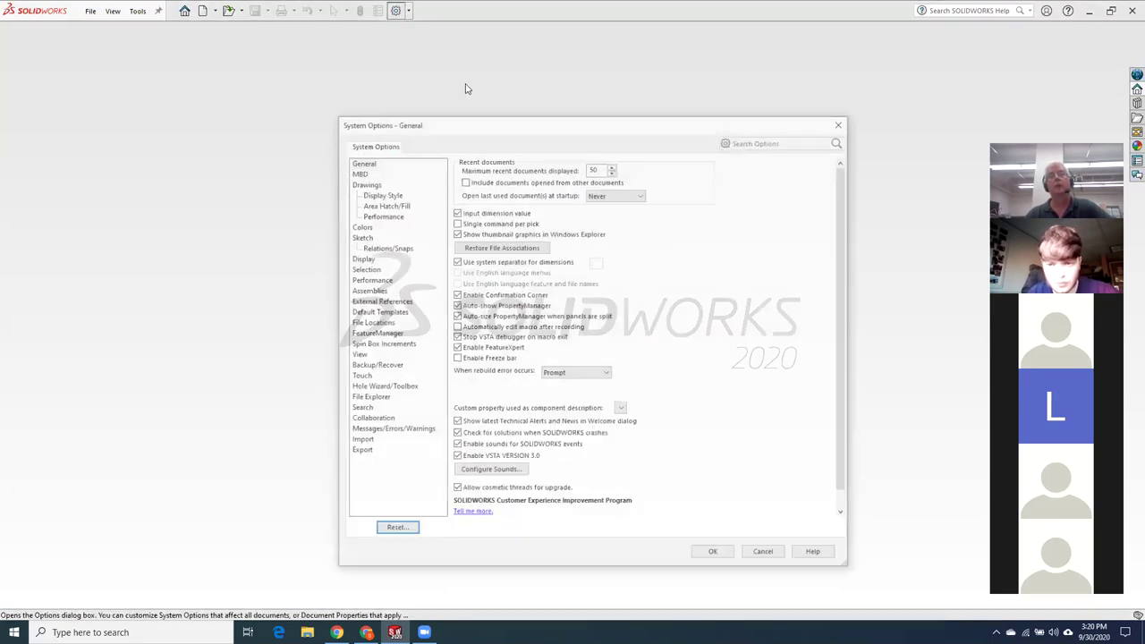
{"action": "left_click", "coordinate": [358, 323]}
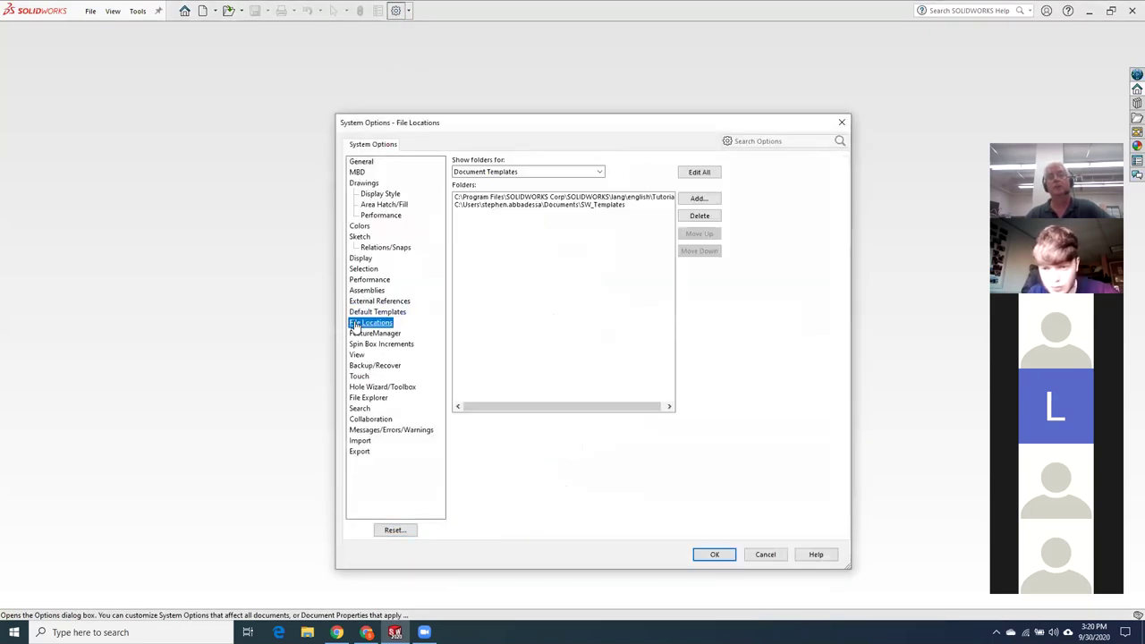
{"action": "left_click", "coordinate": [519, 172]}
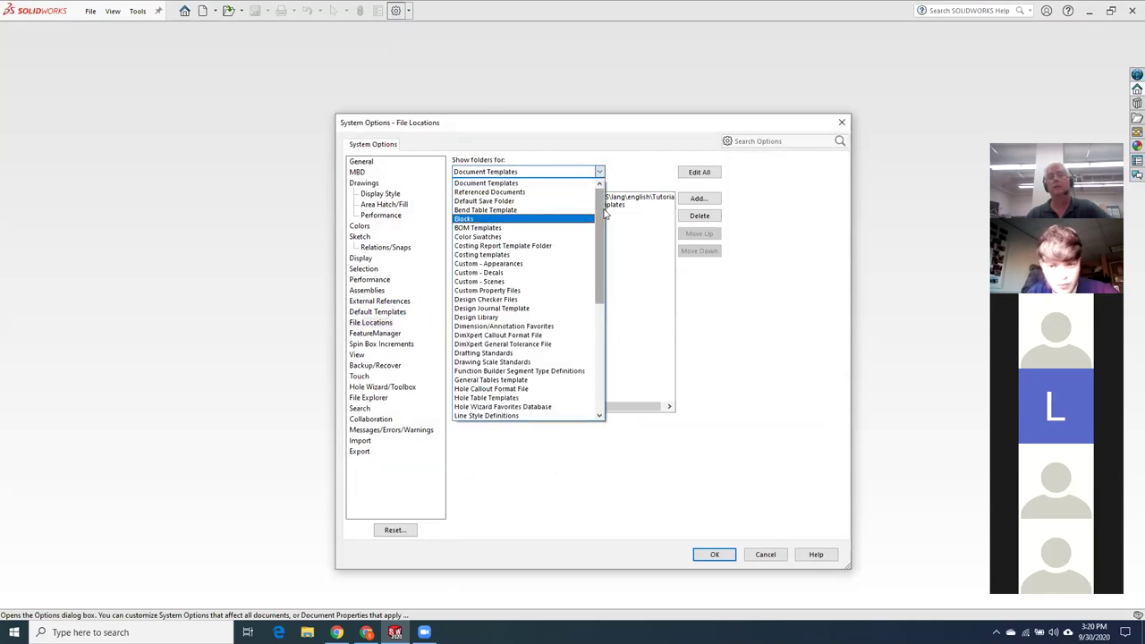
{"action": "left_click_drag", "start_coordinate": [601, 223], "coordinate": [615, 325]}
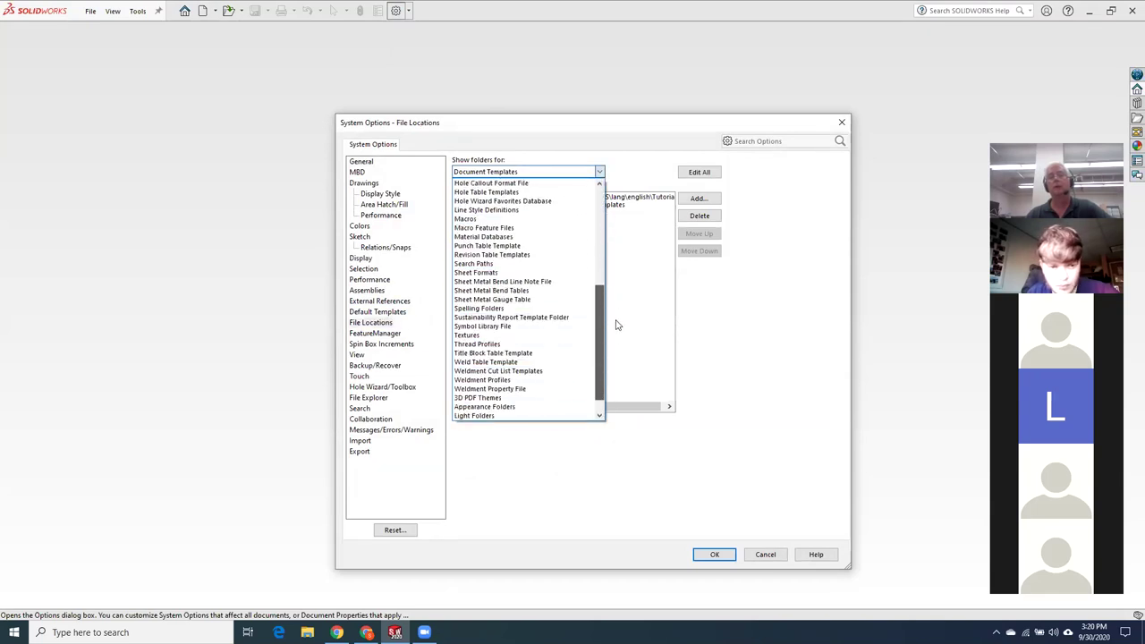
{"action": "left_click", "coordinate": [539, 272]}
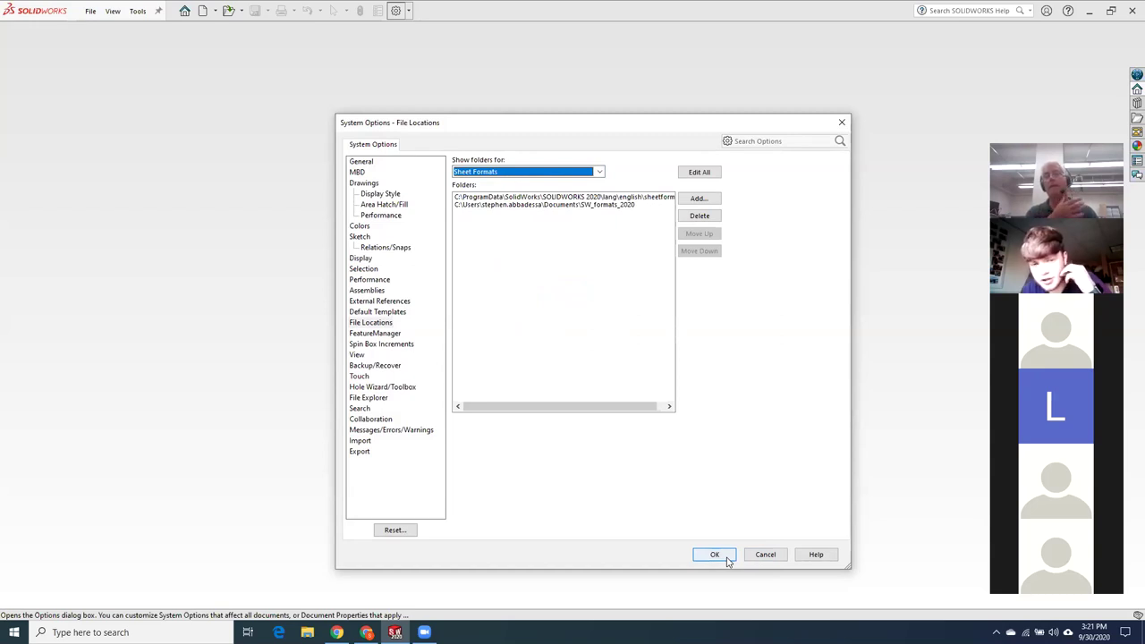
{"action": "left_click", "coordinate": [698, 199]}
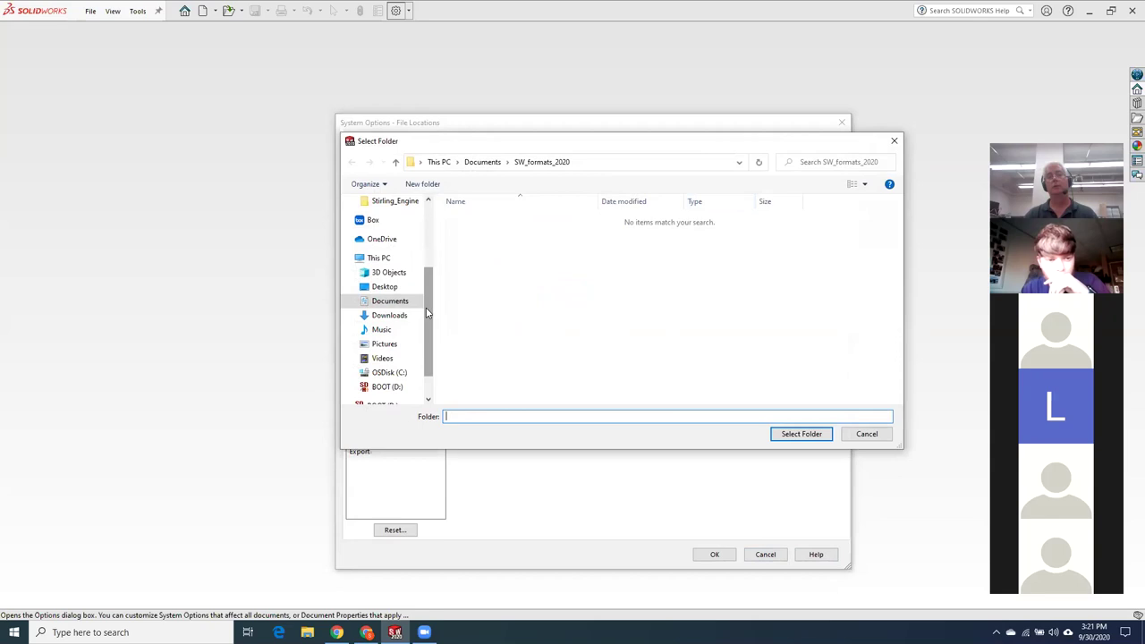
{"action": "left_click", "coordinate": [398, 302]}
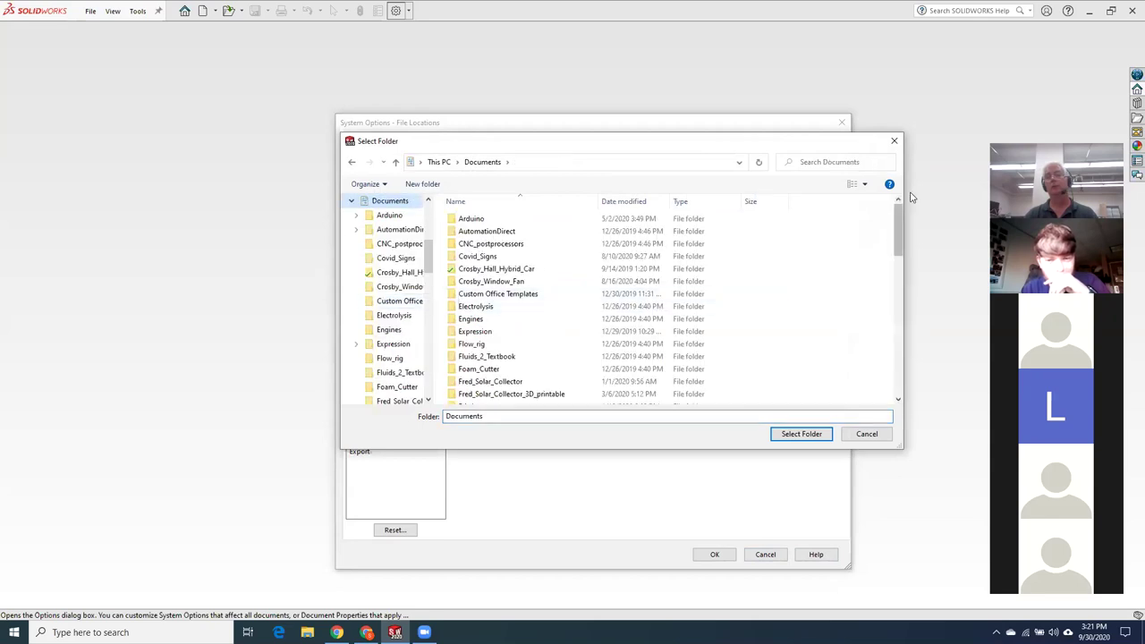
{"action": "left_click_drag", "start_coordinate": [899, 231], "coordinate": [900, 376]}
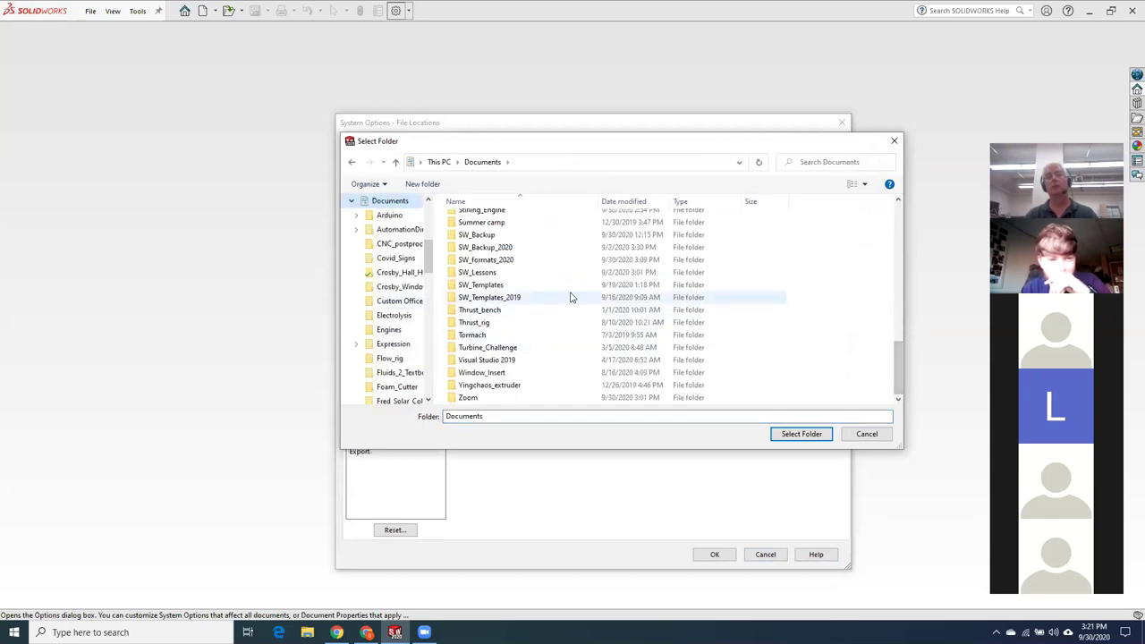
{"action": "left_click", "coordinate": [494, 261]}
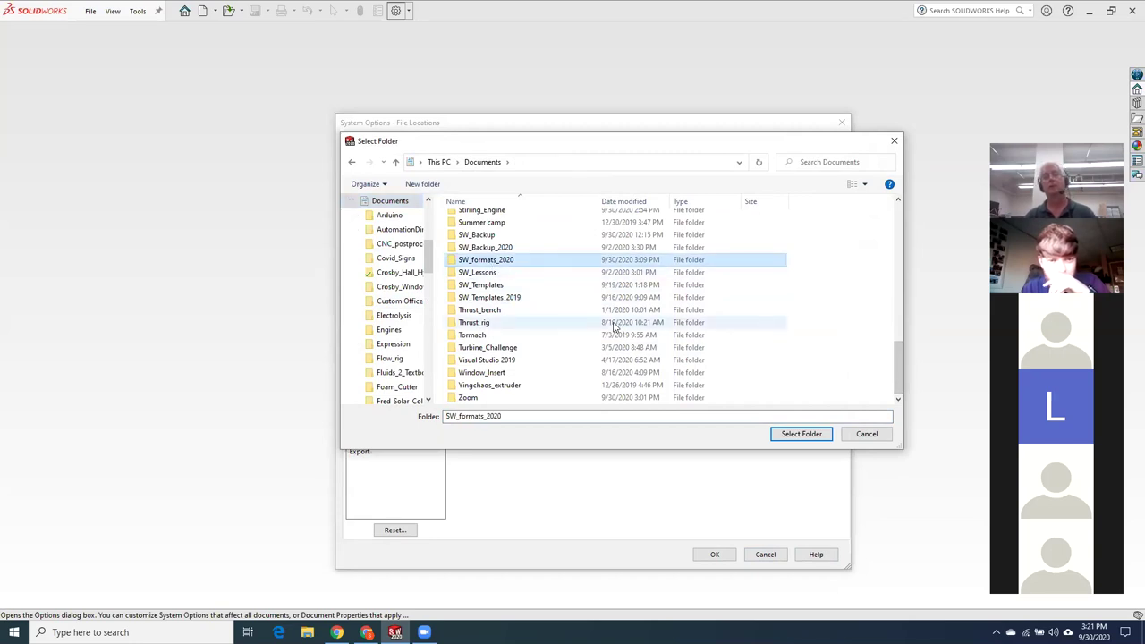
{"action": "left_click", "coordinate": [801, 434]}
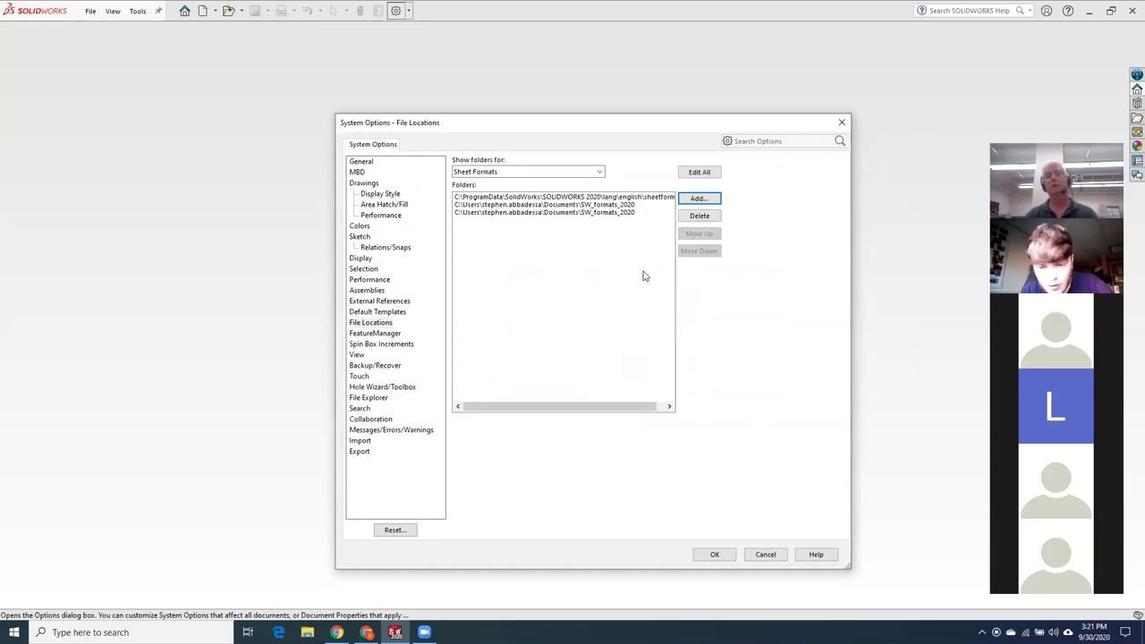
Delete the duplicate SW_formats_2020 entry from the Sheet Formats folders and cancel the system options
{"action": "left_click", "coordinate": [629, 212]}
{"action": "left_click", "coordinate": [700, 218]}
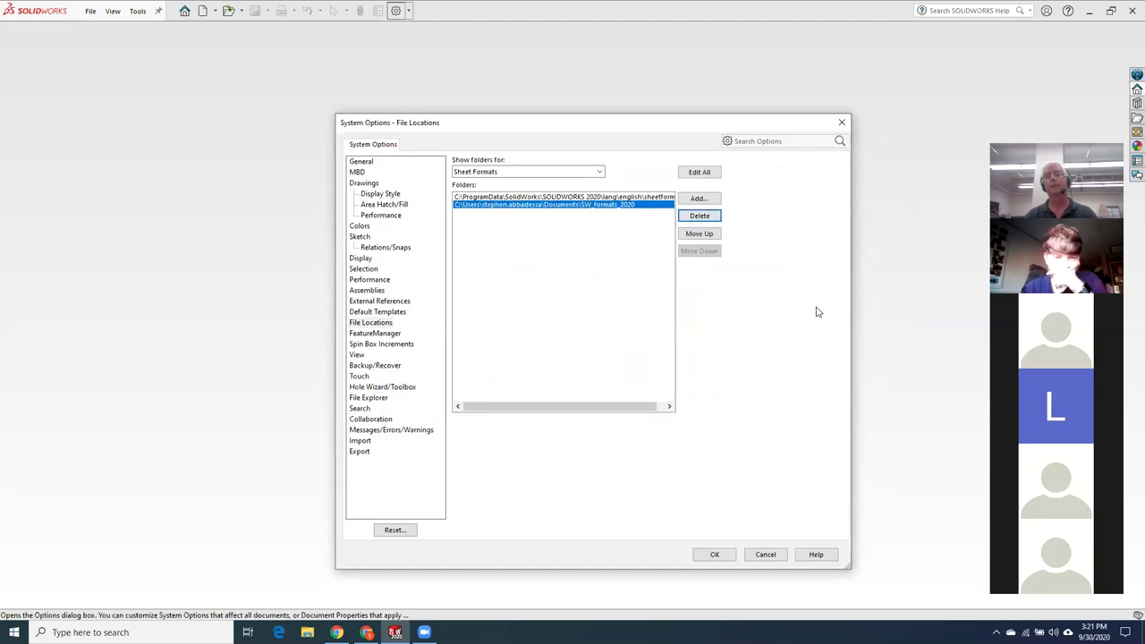
{"action": "left_click", "coordinate": [766, 555]}
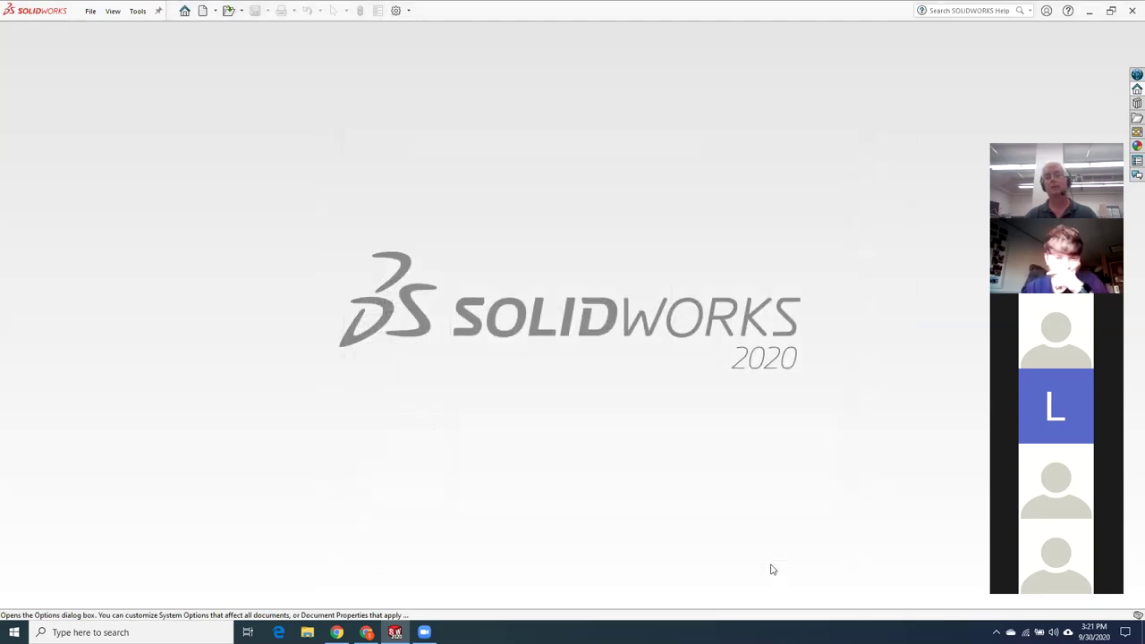
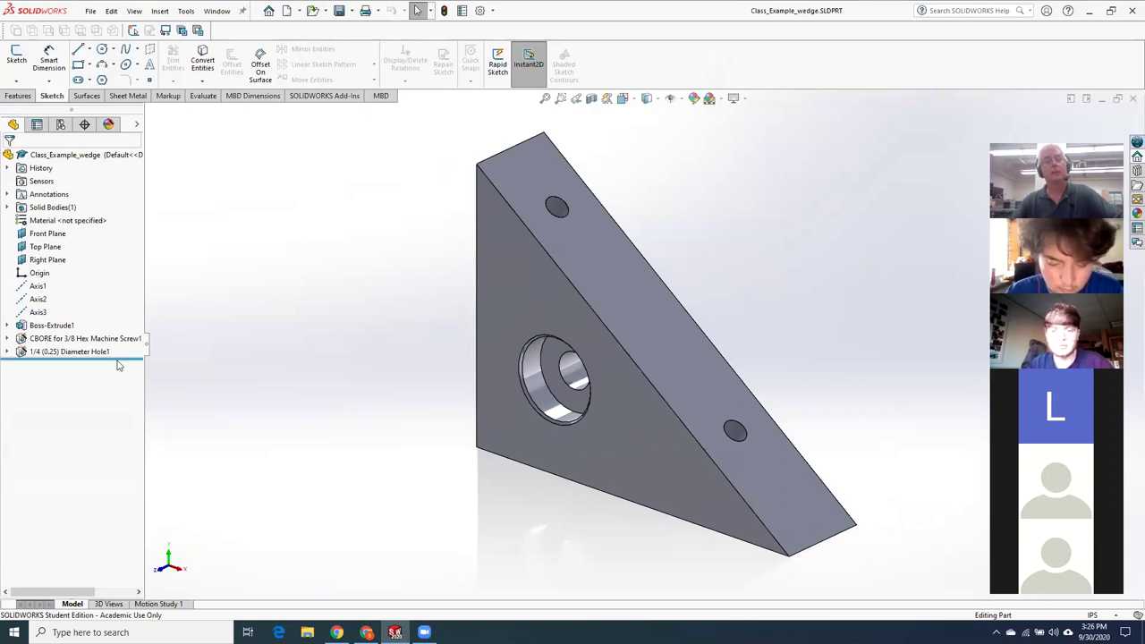
Change the two 1/4 in drilled holes on the wedge's sloped face to 1/4-20 bottoming tapped holes
{"action": "right_click", "coordinate": [85, 353]}
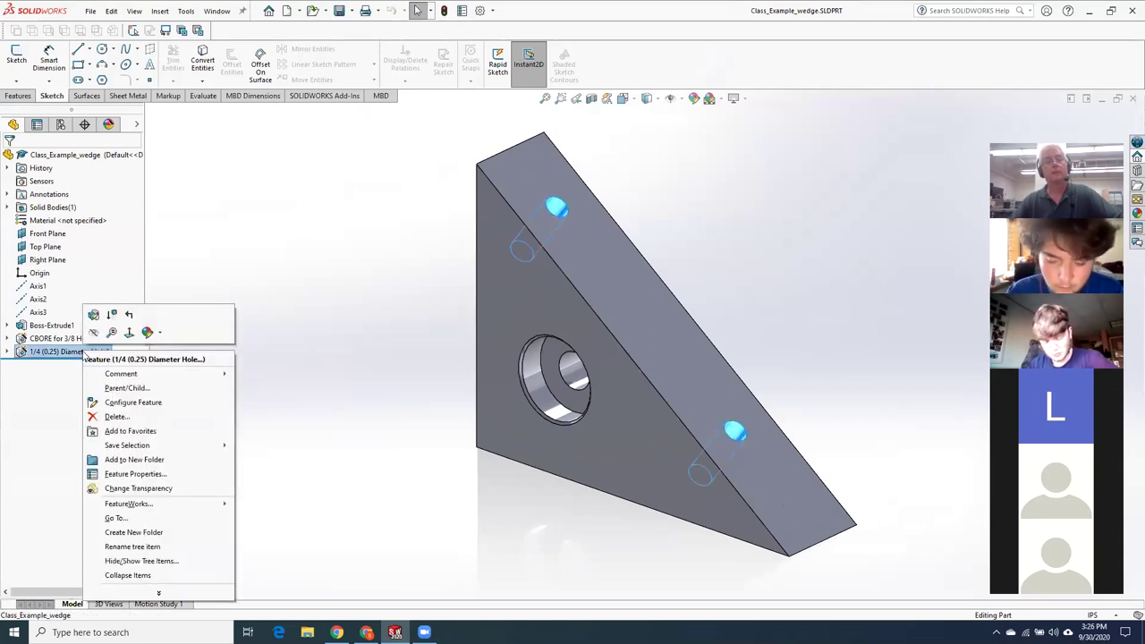
{"action": "key", "text": "Escape"}
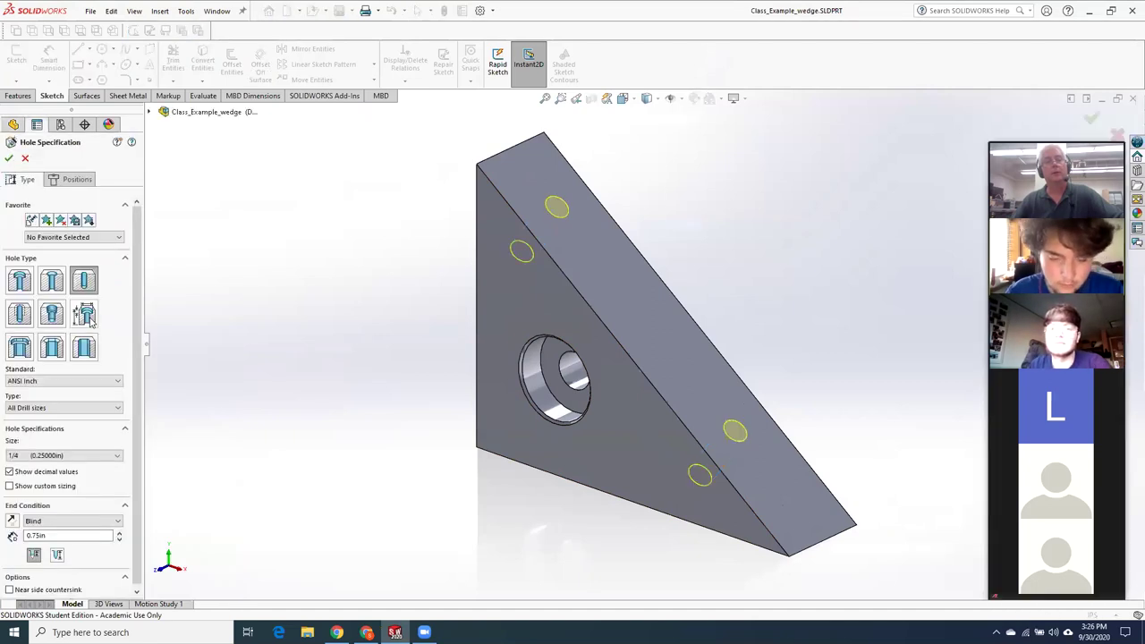
{"action": "left_click", "coordinate": [20, 313]}
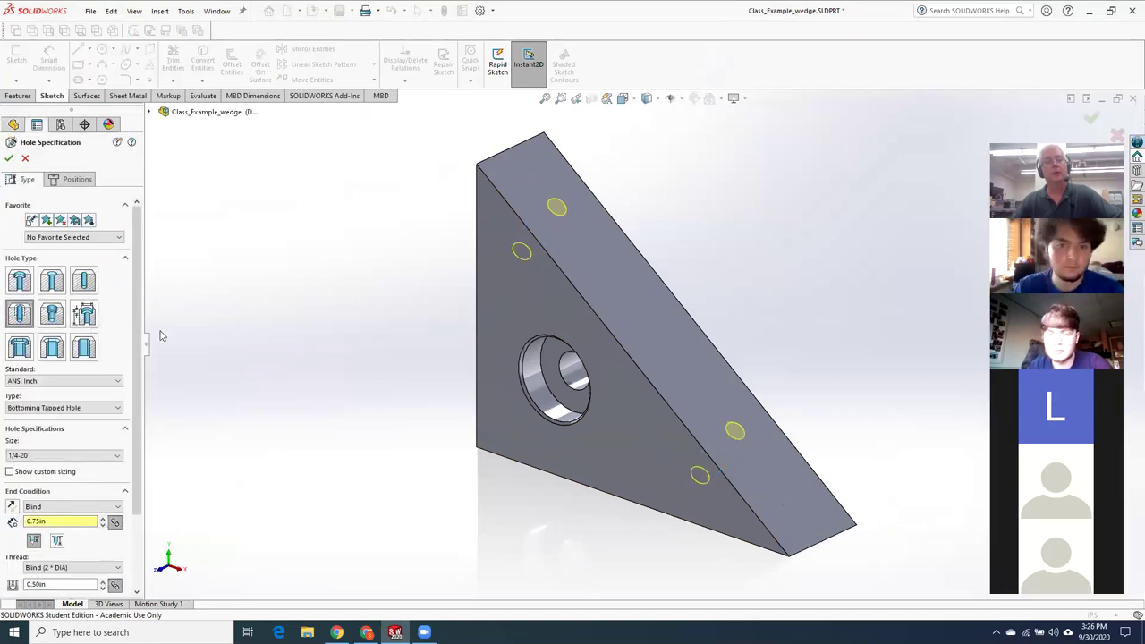
{"action": "left_click", "coordinate": [8, 157]}
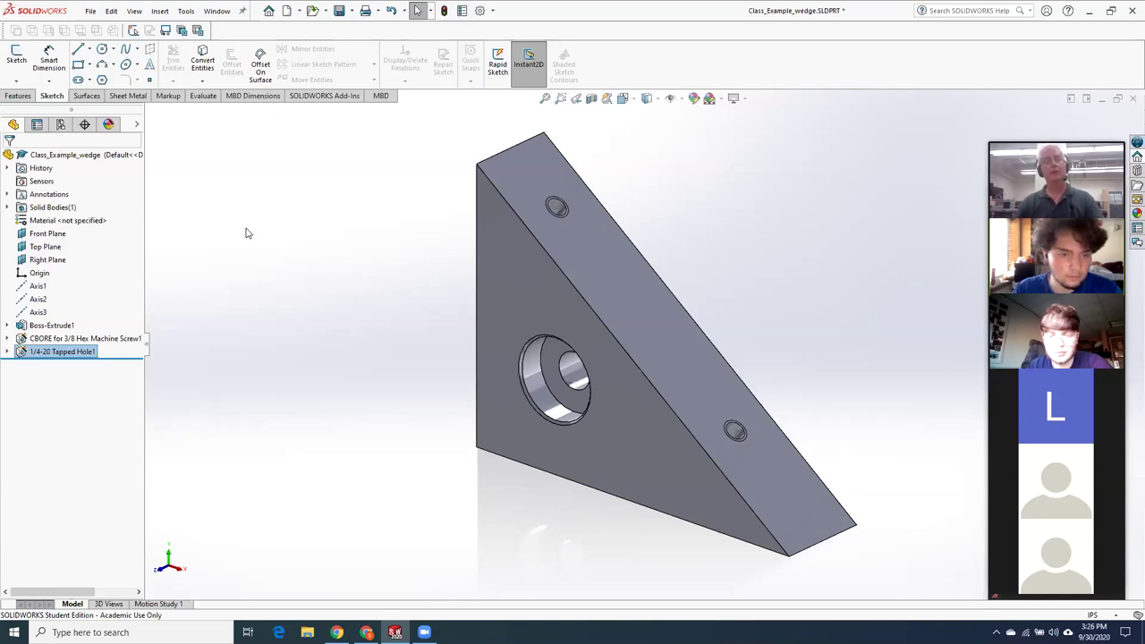
Review the 1/4-20 tapped hole's end condition and thread options, and leave the hole specification without changes
{"action": "right_click", "coordinate": [82, 355]}
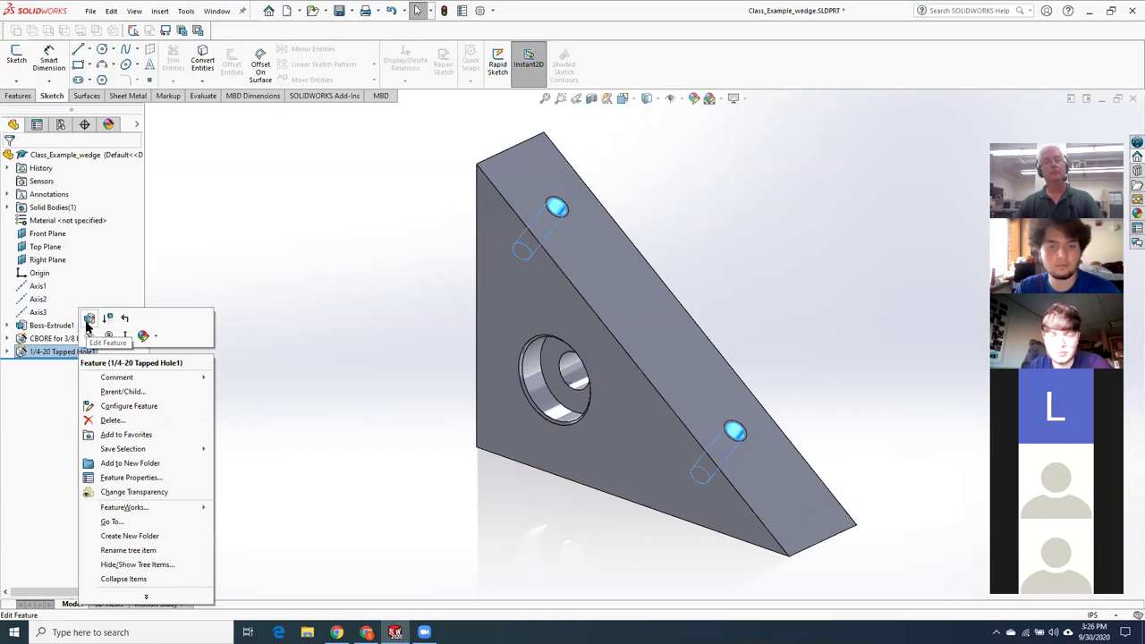
{"action": "left_click", "coordinate": [89, 318]}
{"action": "scroll", "coordinate": [142, 346], "scroll_direction": "down", "scroll_amount": 3}
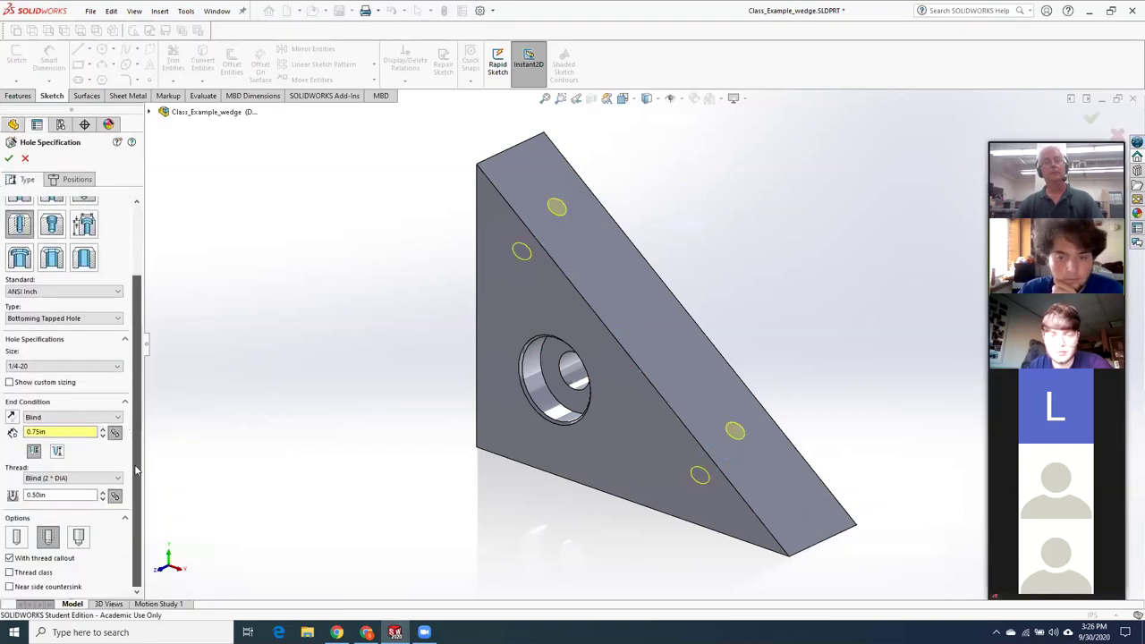
{"action": "left_click", "coordinate": [25, 158]}
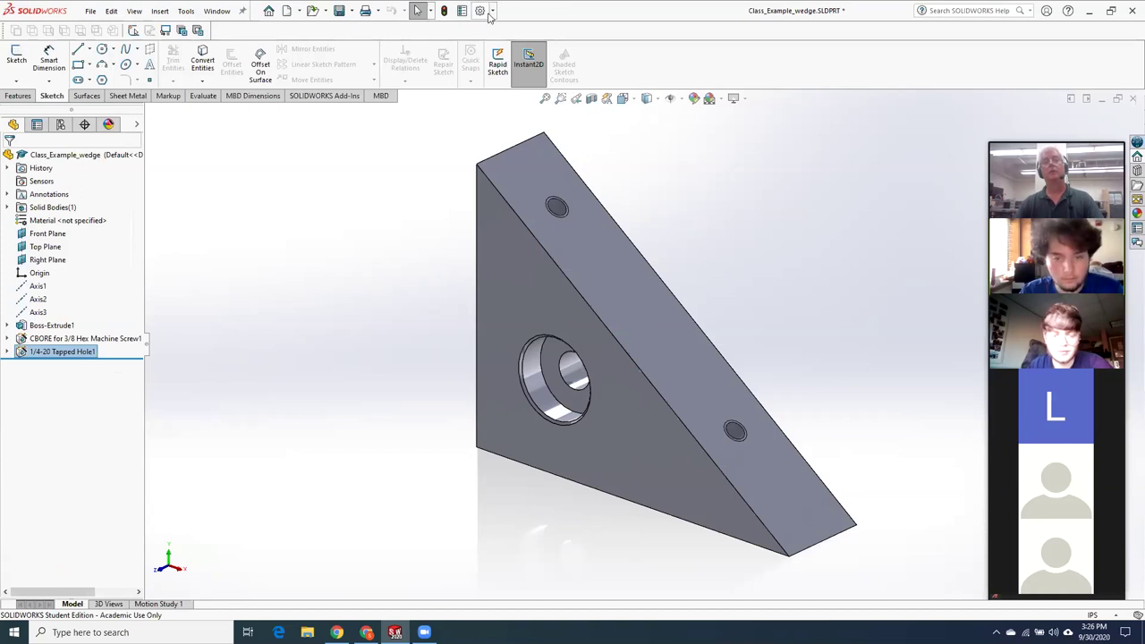
{"action": "left_click", "coordinate": [712, 210]}
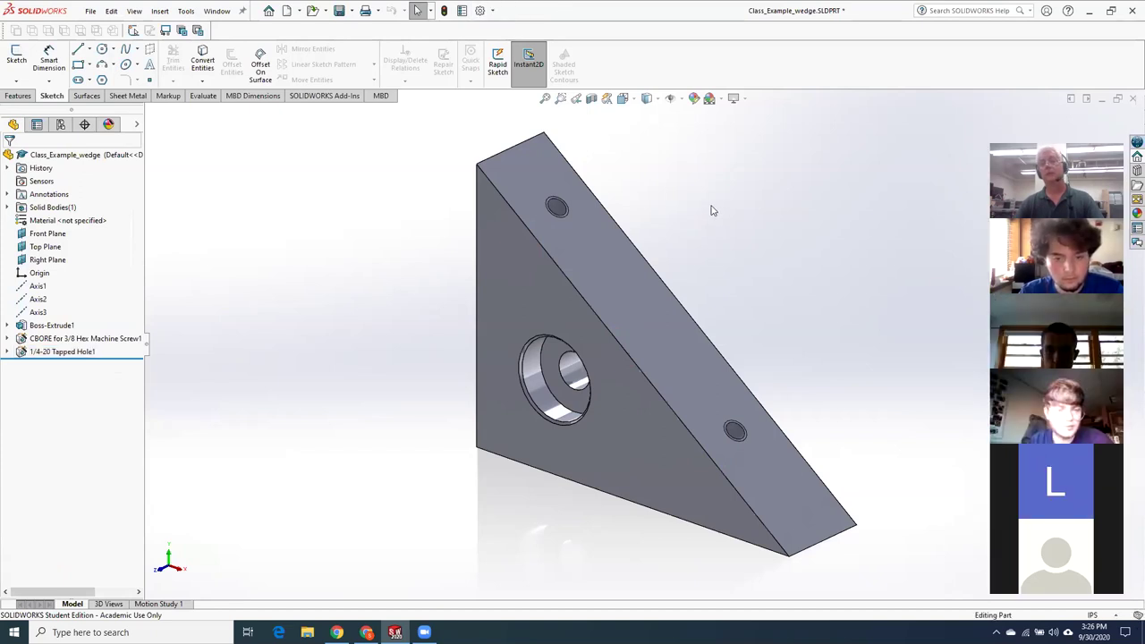
{"action": "mouse_move", "coordinate": [712, 210]}
{"action": "middle_mouse_down"}
{"action": "mouse_move", "coordinate": [736, 200]}
{"action": "mouse_move", "coordinate": [718, 204]}
{"action": "middle_mouse_up"}
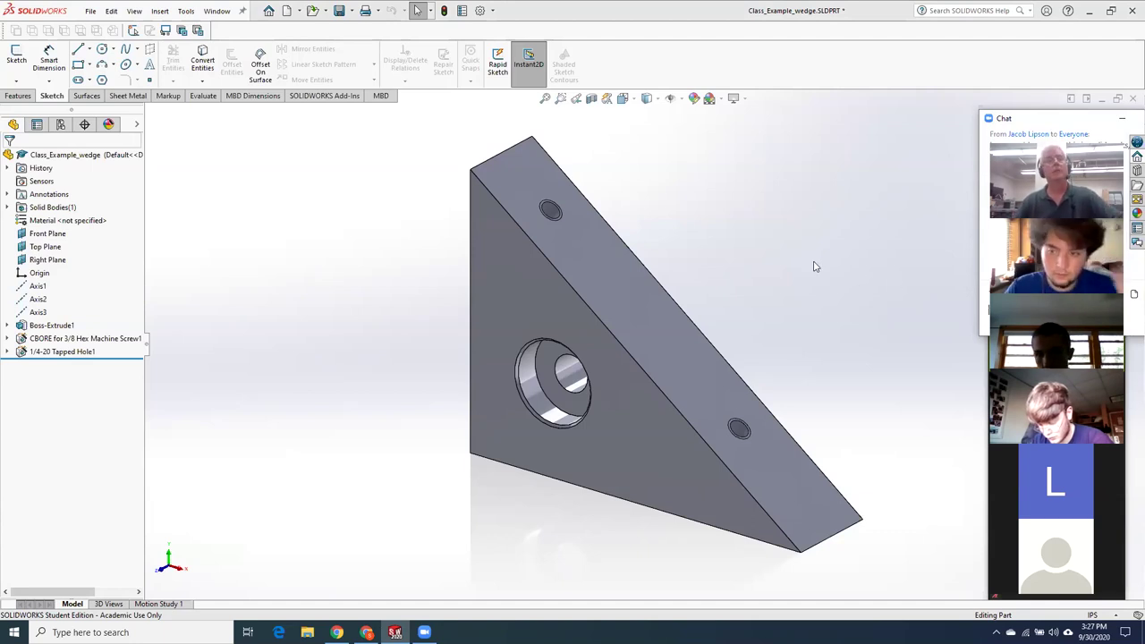
Make a drawing from the Class_Example_wedge part with Piece_part_drawing_template from SW_Templates
{"action": "left_click", "coordinate": [90, 12]}
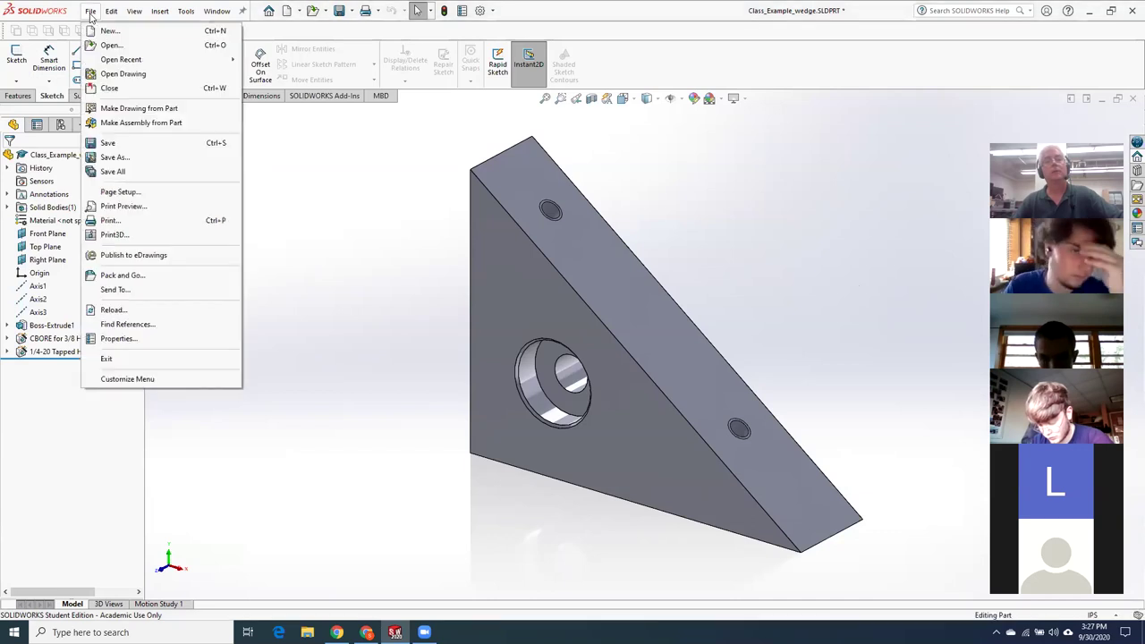
{"action": "left_click", "coordinate": [138, 108]}
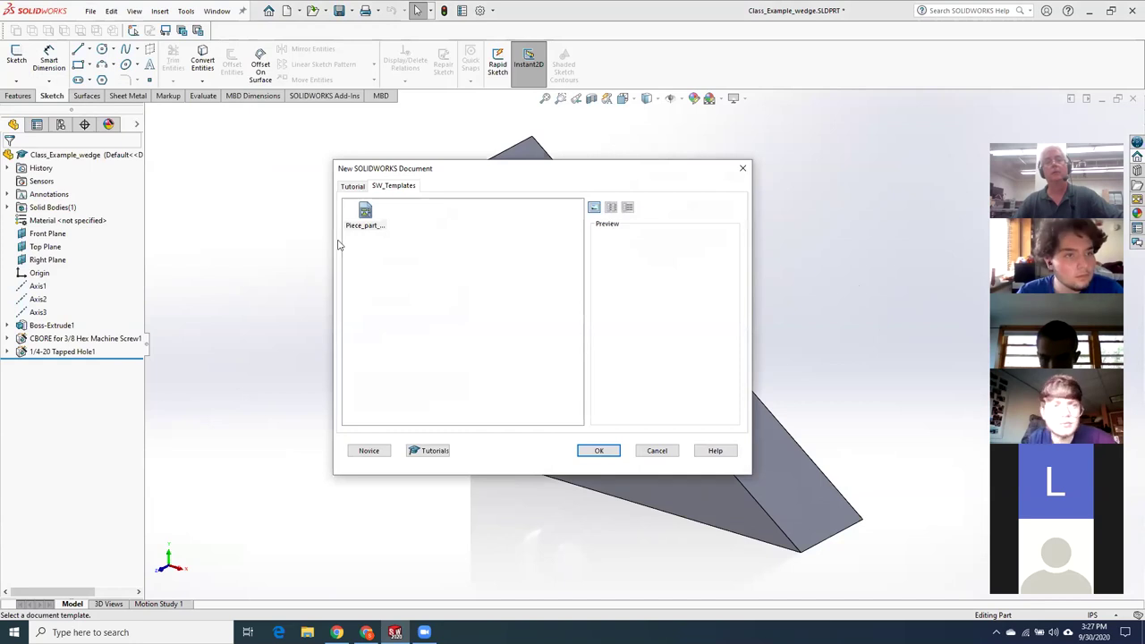
{"action": "left_click", "coordinate": [365, 220]}
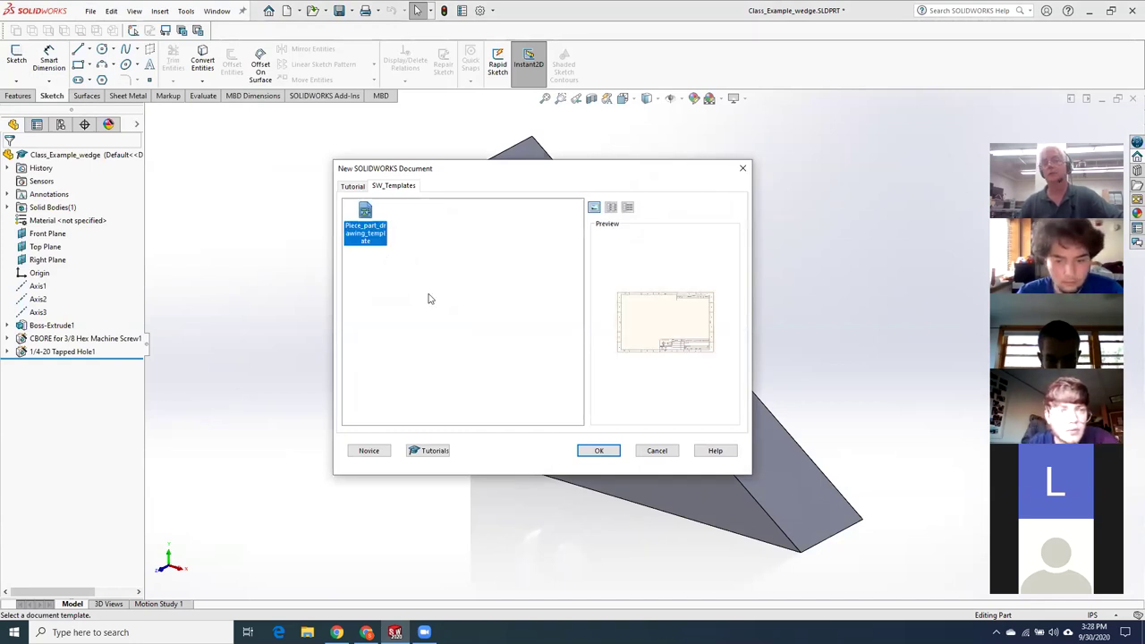
{"action": "left_click", "coordinate": [601, 451]}
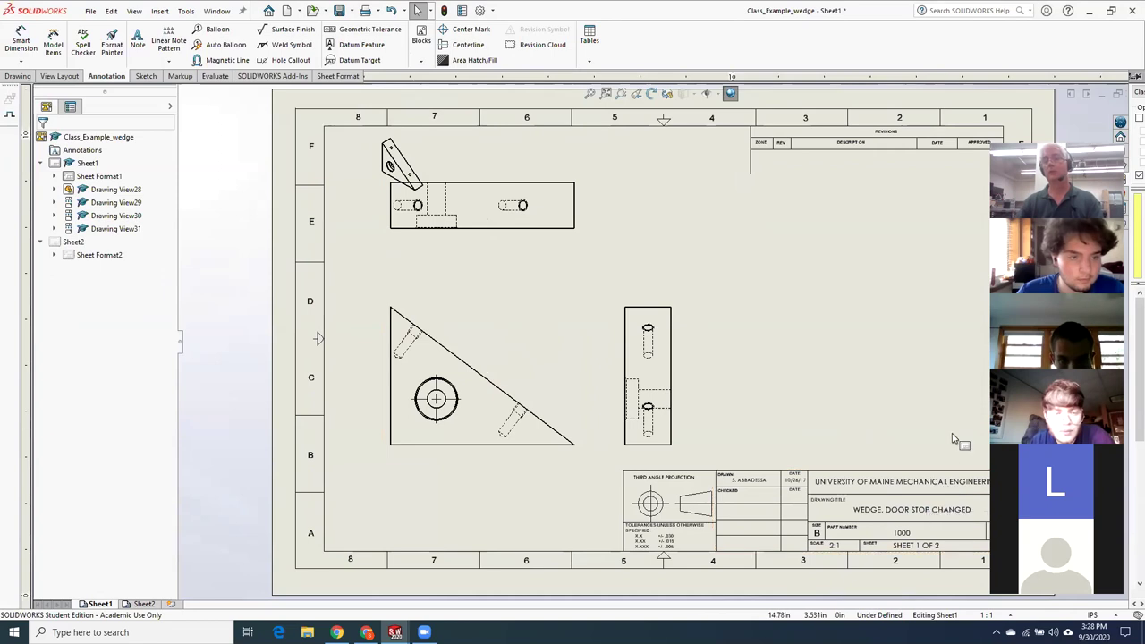
{"action": "key", "text": "f"}
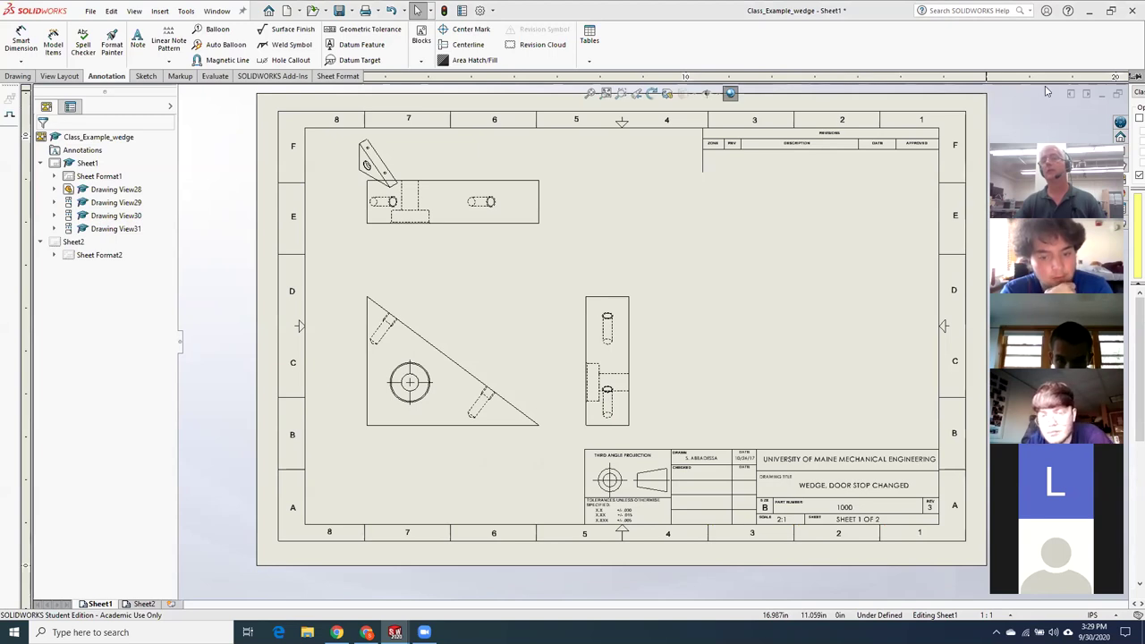
Close the Class_Example_wedge drawing without saving the modified documents
{"action": "left_click", "coordinate": [857, 273]}
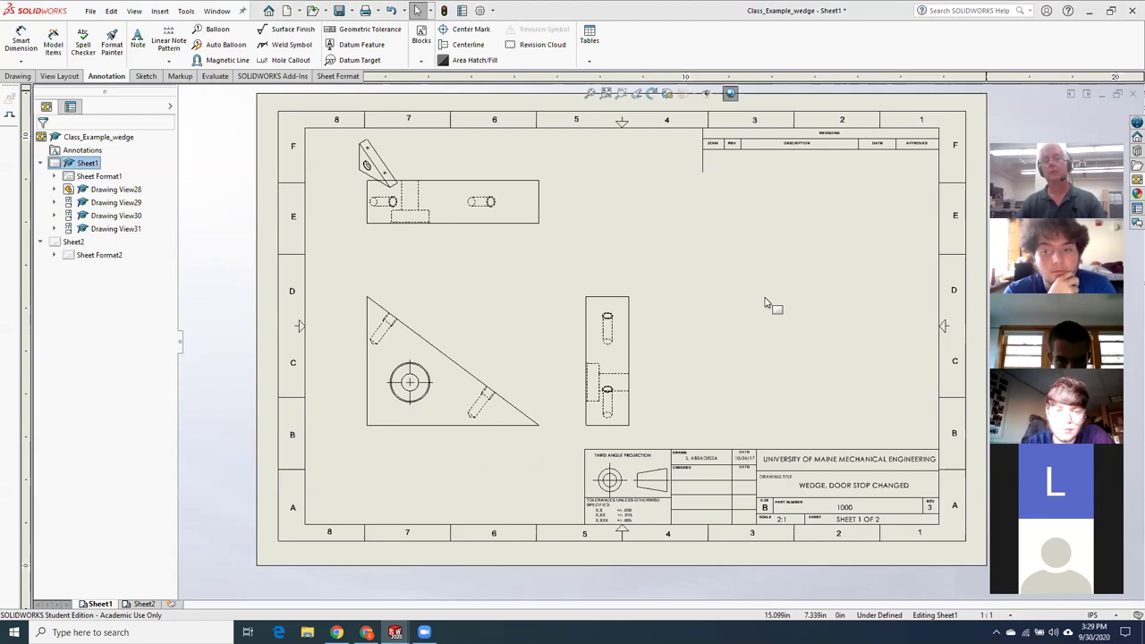
{"action": "left_click", "coordinate": [1132, 93]}
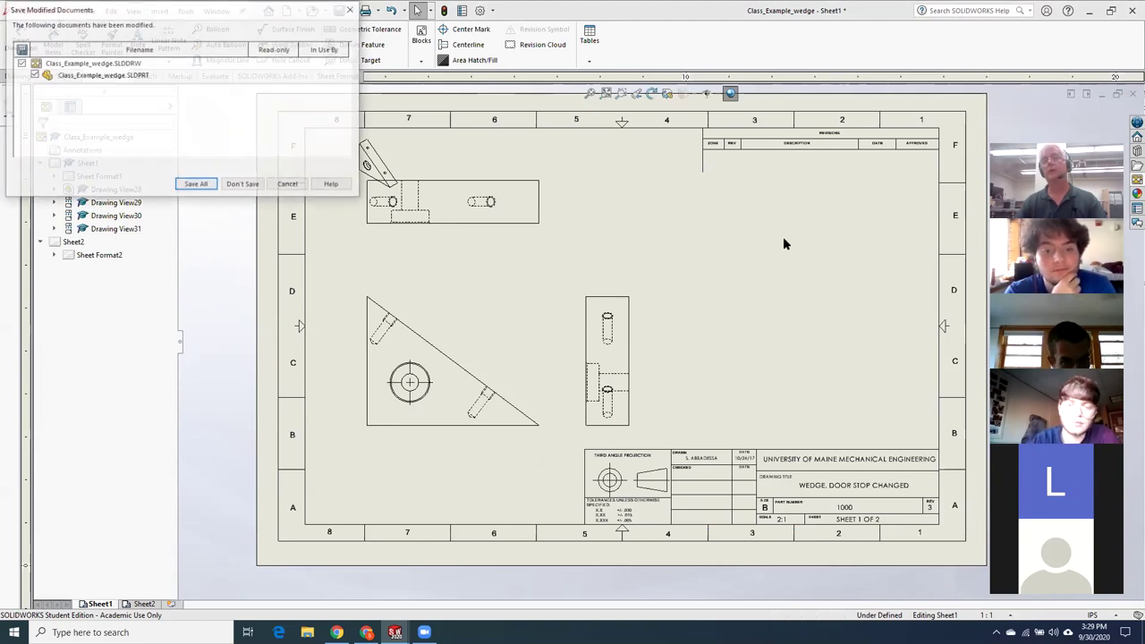
{"action": "left_click", "coordinate": [232, 185]}
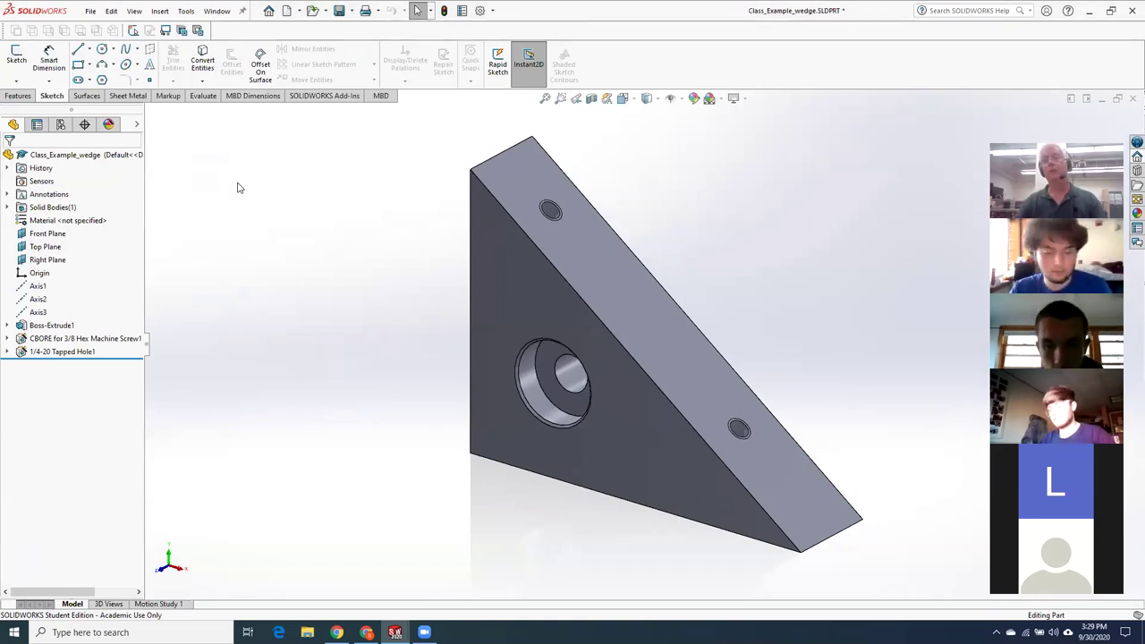
Create the wedge part's drawing again using Piece_part_drawing_template, and fit the whole sheet in view
{"action": "left_click", "coordinate": [91, 10]}
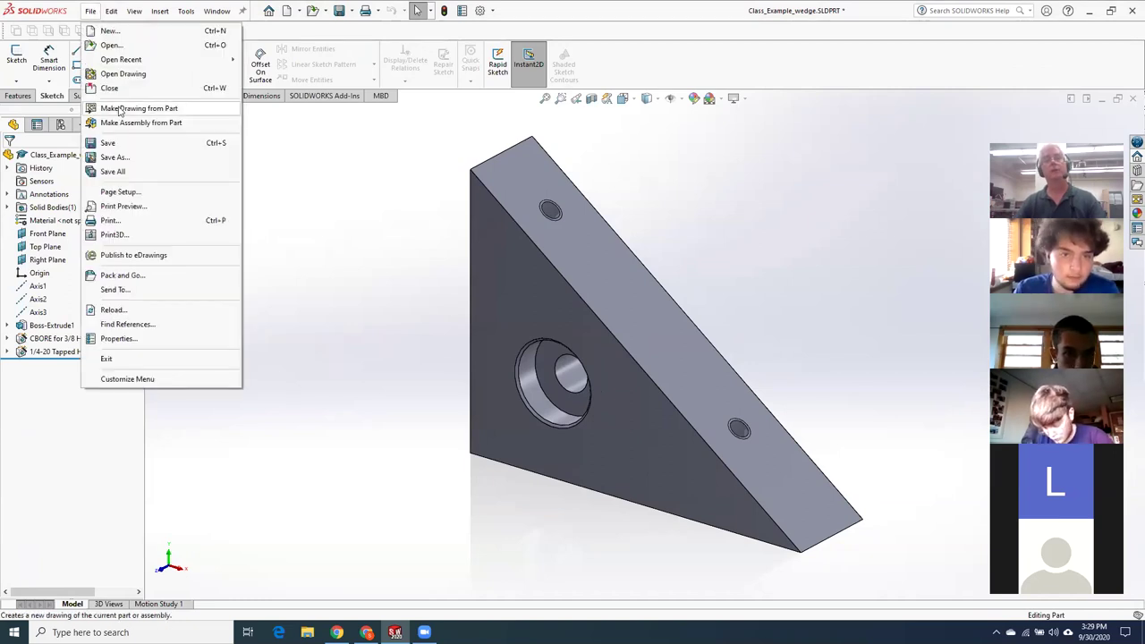
{"action": "left_click", "coordinate": [119, 109]}
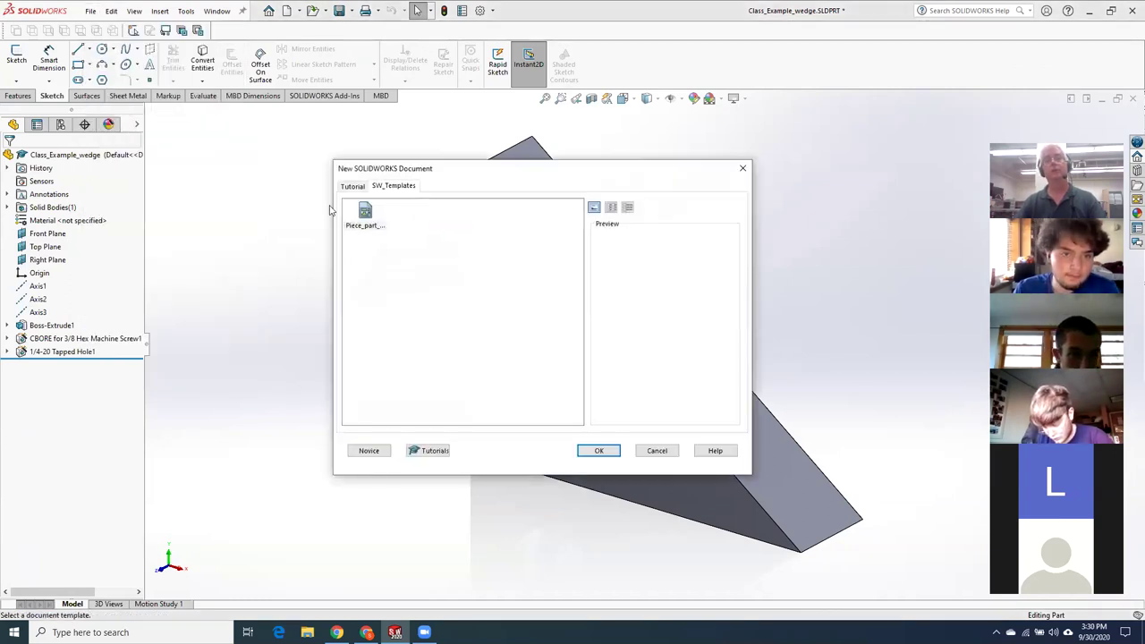
{"action": "left_click", "coordinate": [364, 226]}
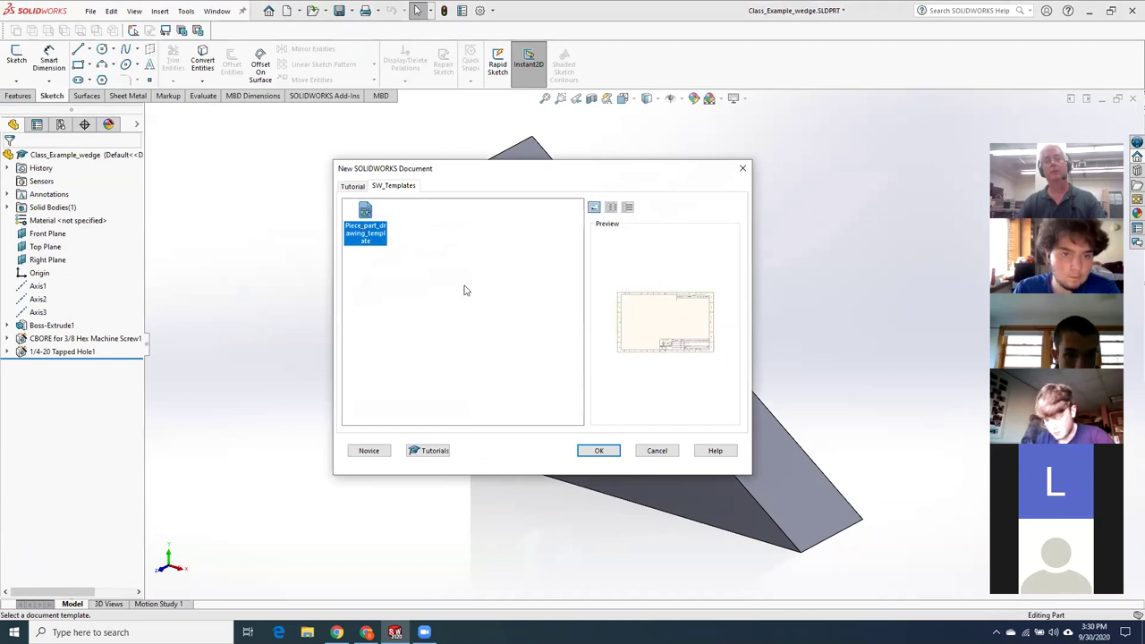
{"action": "left_click", "coordinate": [596, 450]}
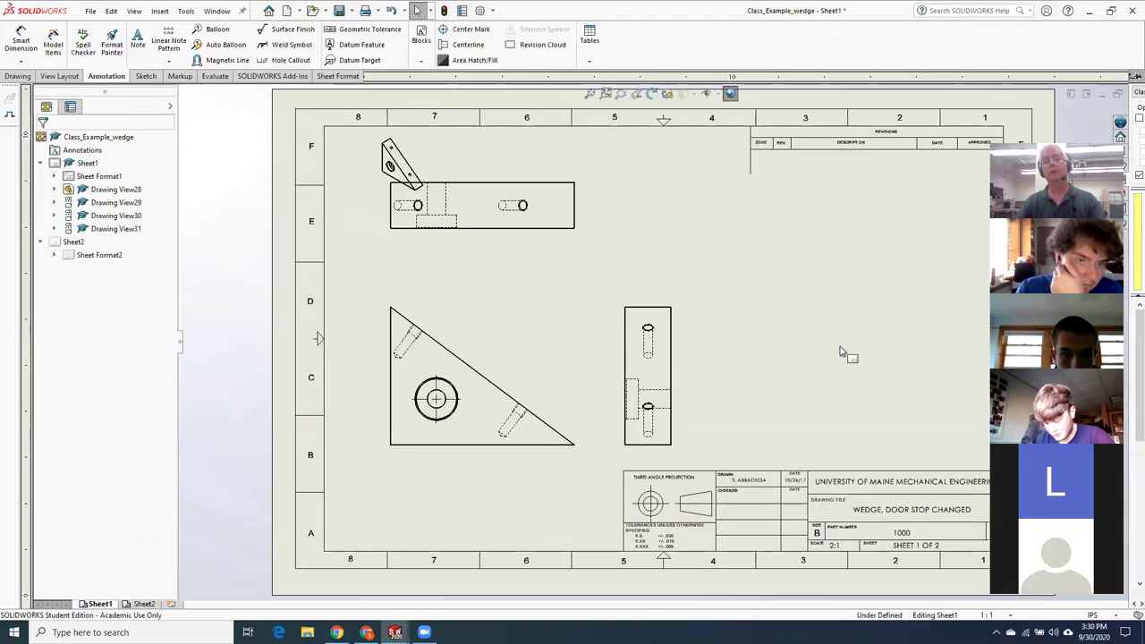
{"action": "key", "text": "f"}
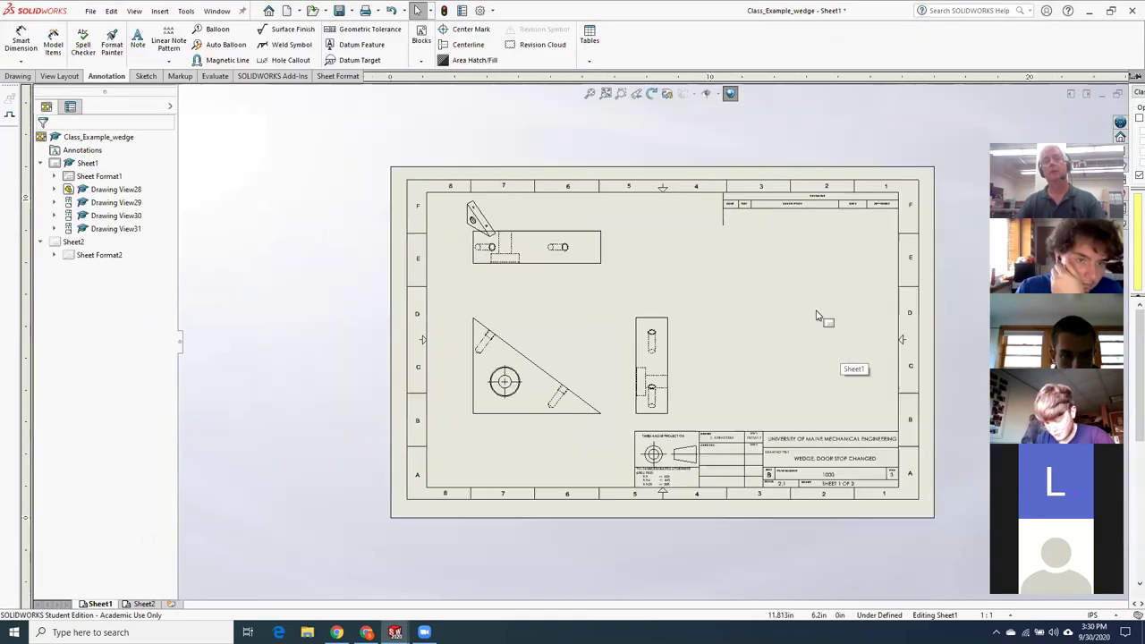
Open the Class_Example_wedge part from its component under Drawing View29 in the drawing
{"action": "scroll", "coordinate": [848, 367], "scroll_direction": "down", "scroll_amount": 2}
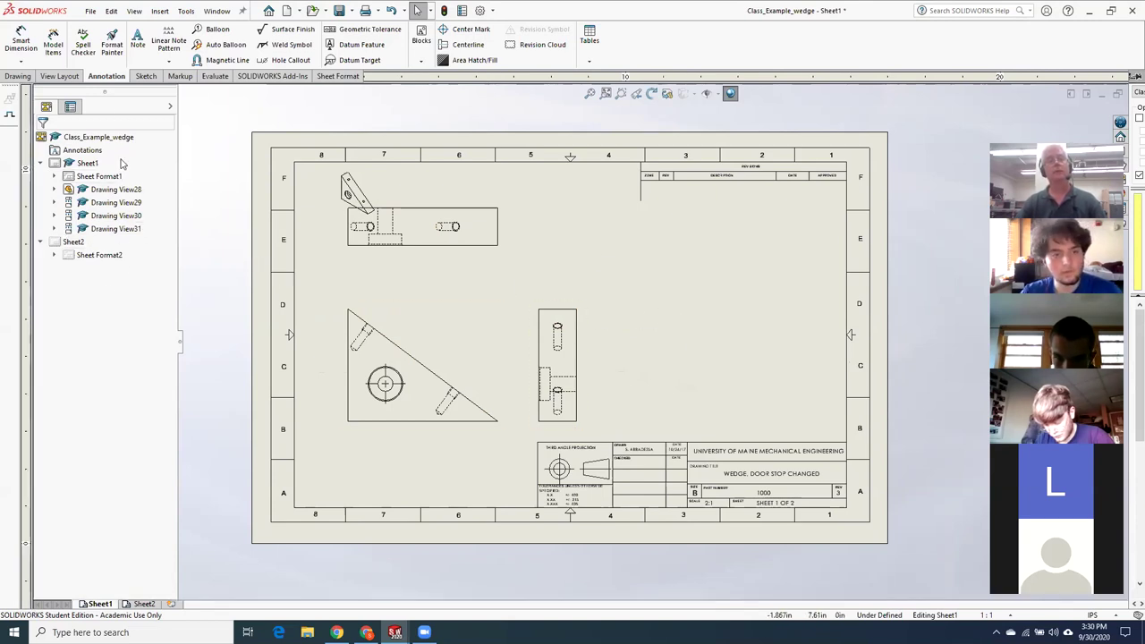
{"action": "left_click", "coordinate": [54, 202]}
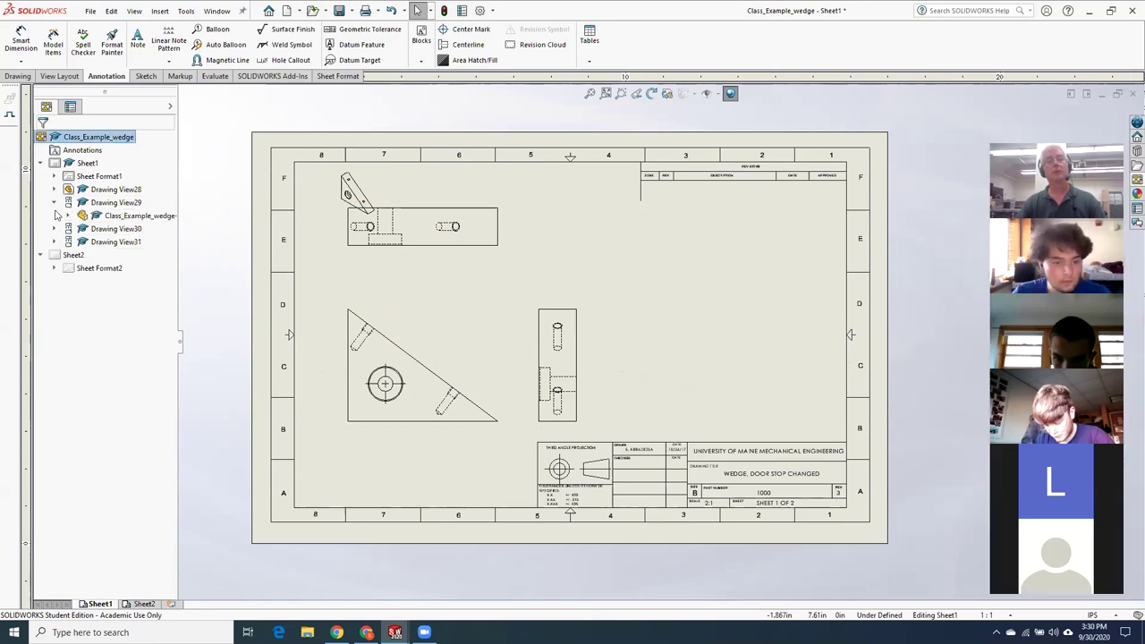
{"action": "right_click", "coordinate": [147, 222]}
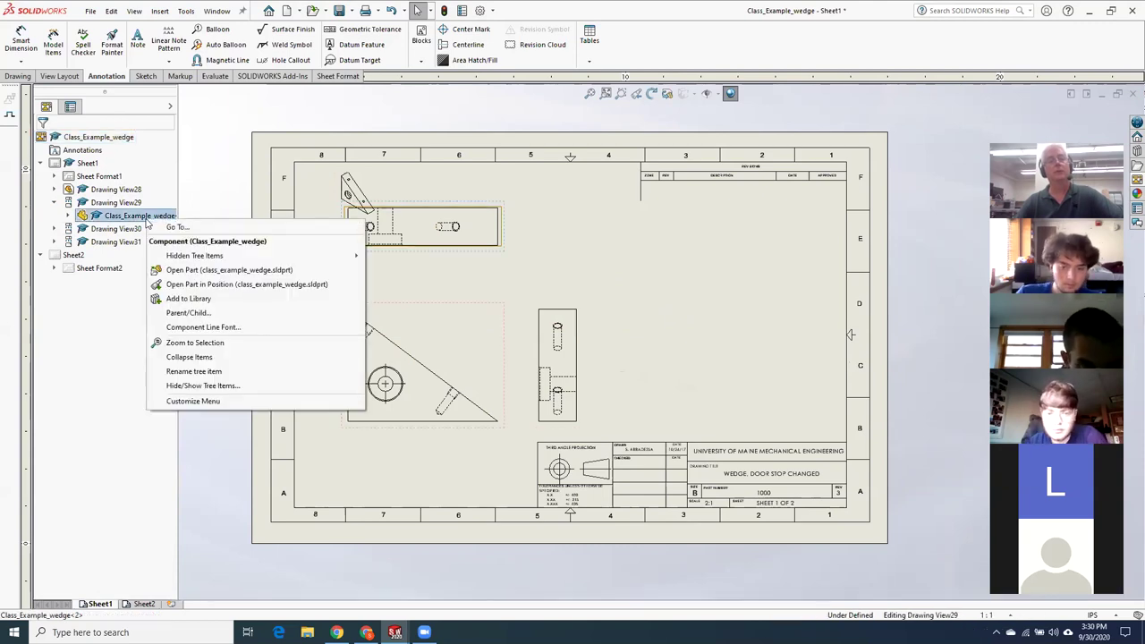
{"action": "left_click", "coordinate": [212, 273]}
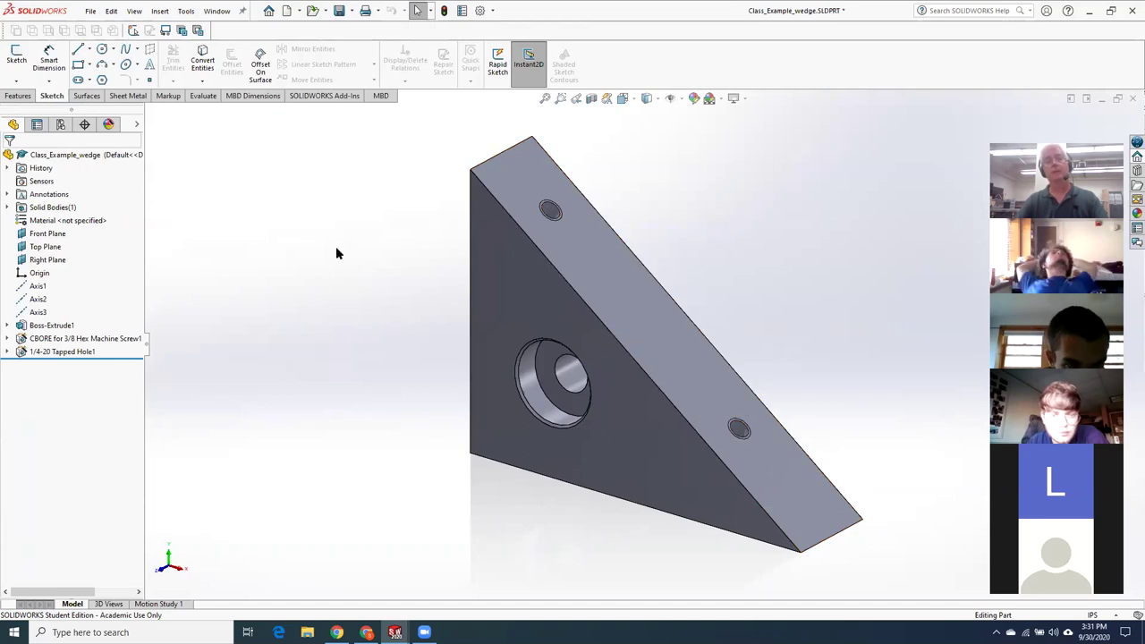
Delete the upper hole's position point from the 1/4-20 tapped hole on the wedge's sloped face
{"action": "left_click", "coordinate": [7, 352]}
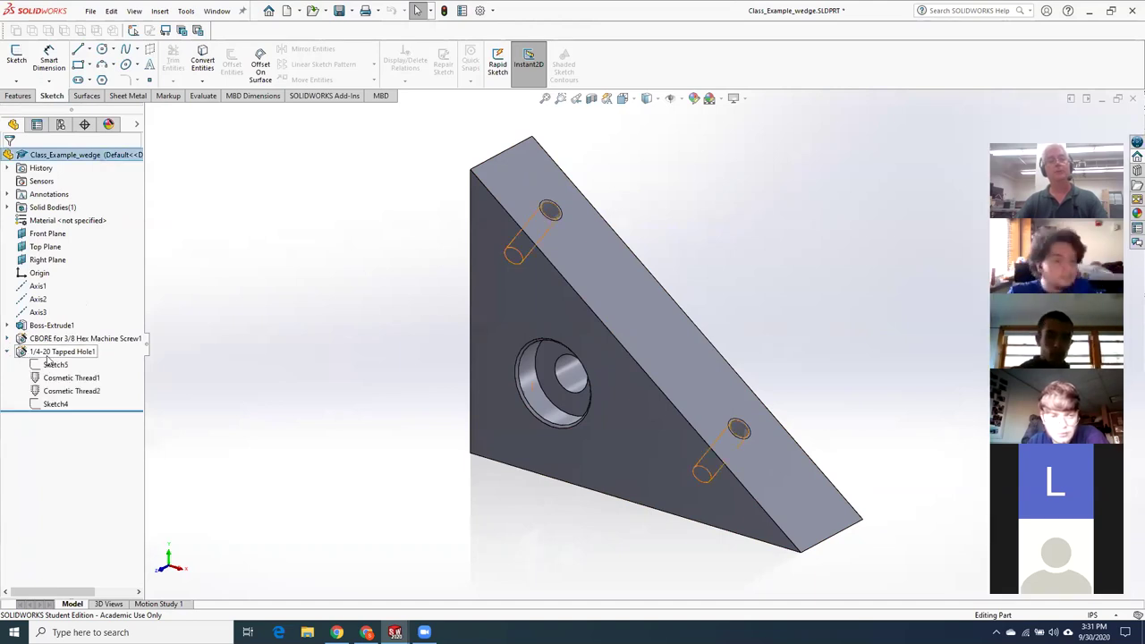
{"action": "right_click", "coordinate": [50, 353]}
{"action": "left_click", "coordinate": [58, 319]}
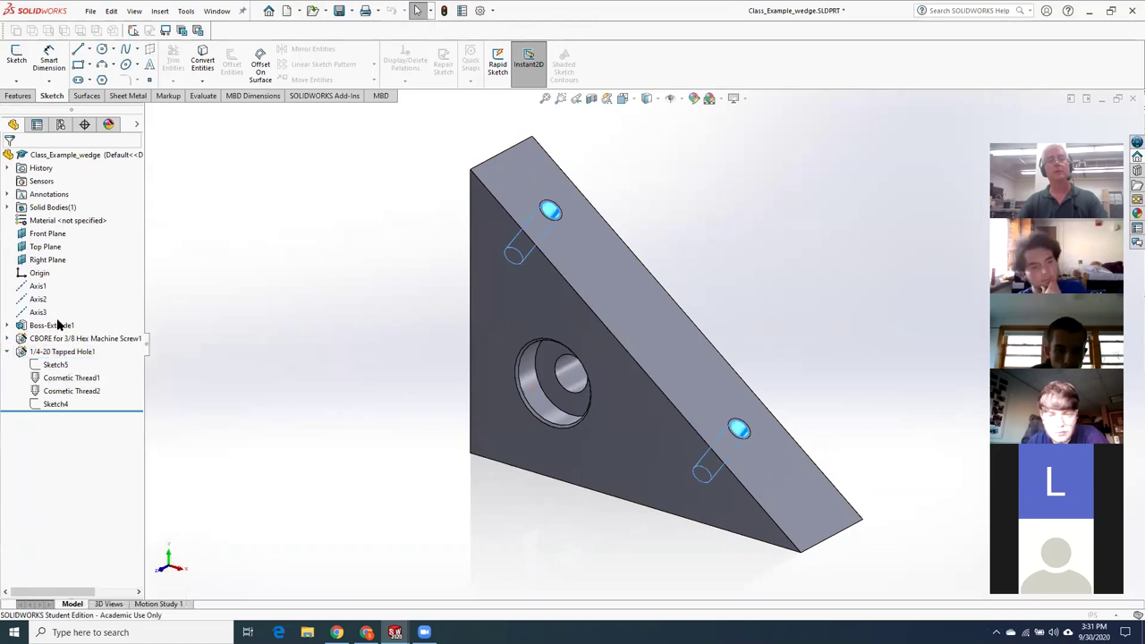
{"action": "left_click", "coordinate": [72, 179]}
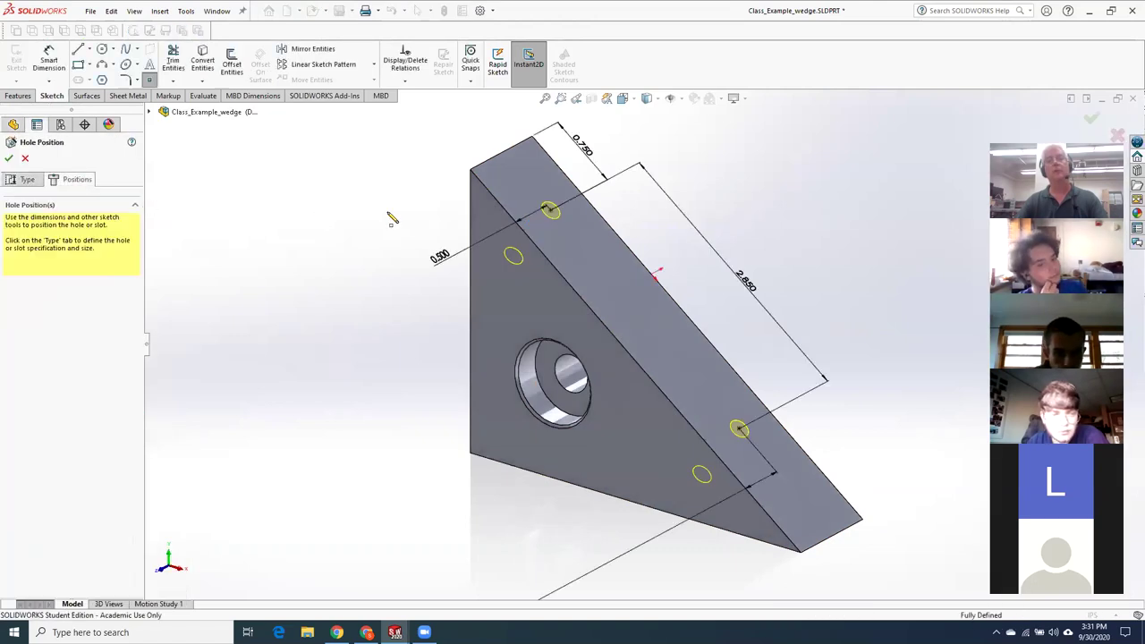
{"action": "right_click", "coordinate": [551, 210]}
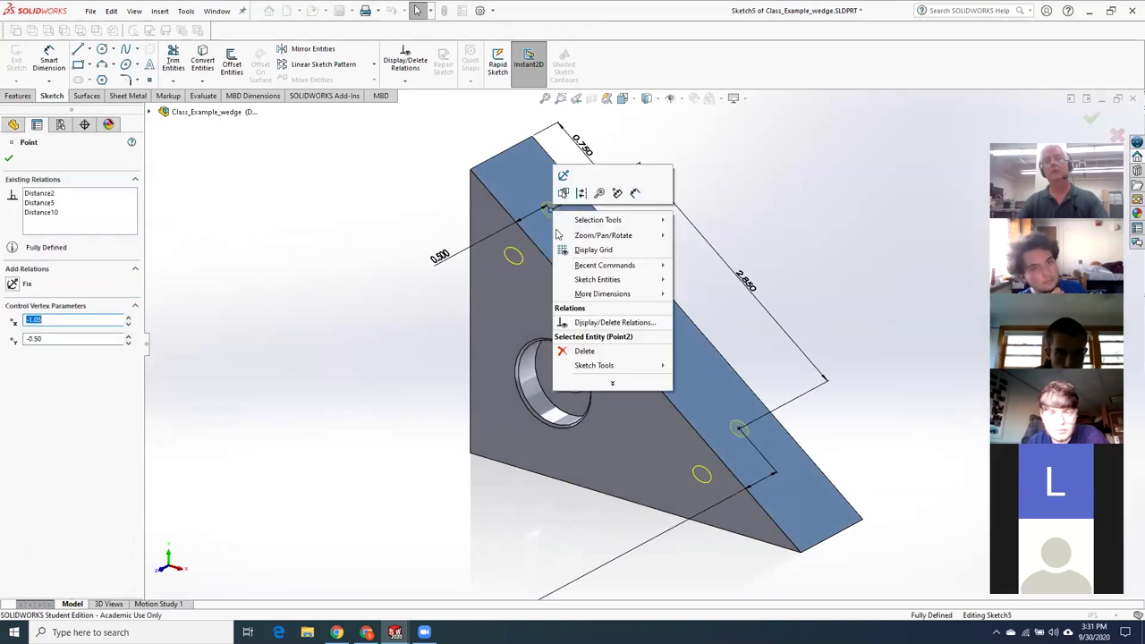
{"action": "left_click", "coordinate": [578, 351]}
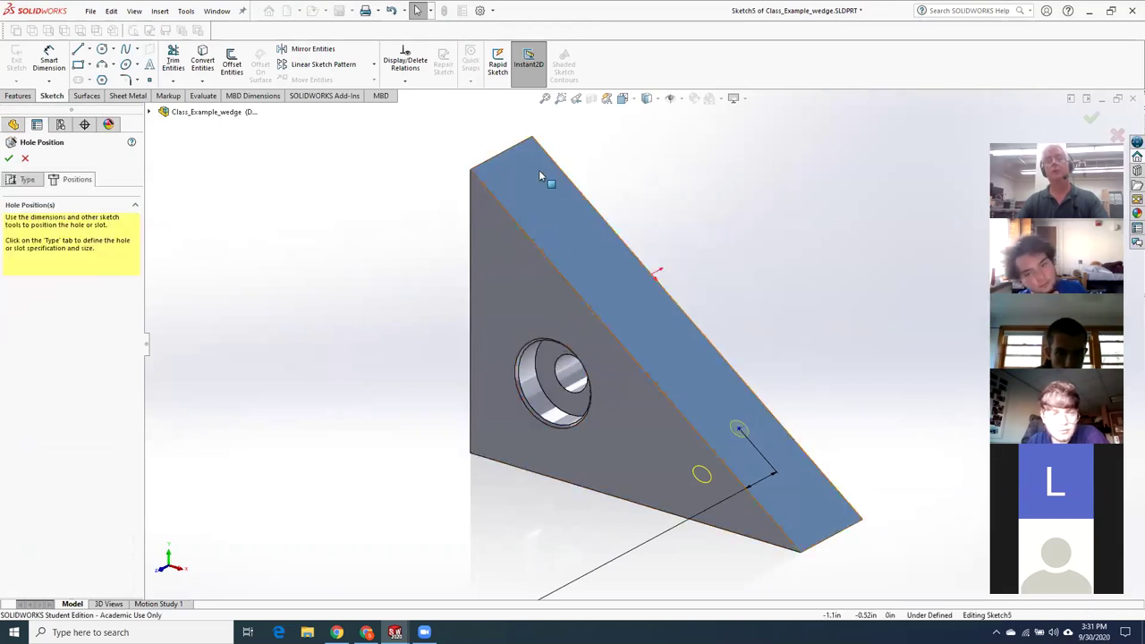
{"action": "left_click", "coordinate": [8, 159]}
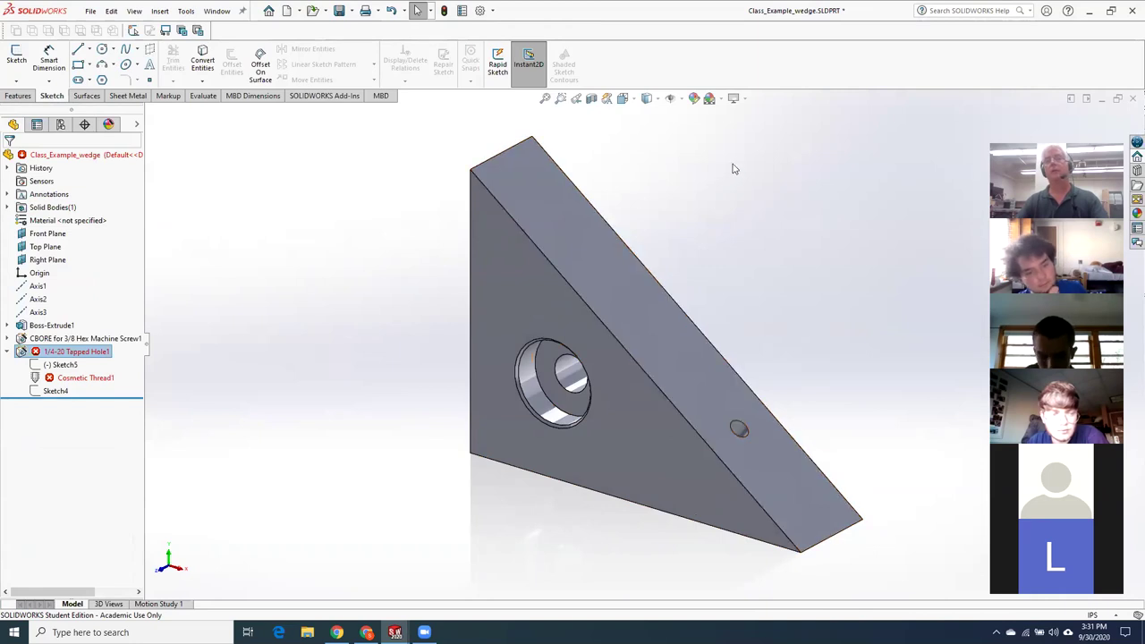
Close the Class_Example_wedge part without saving its changes
{"action": "left_click", "coordinate": [1130, 99]}
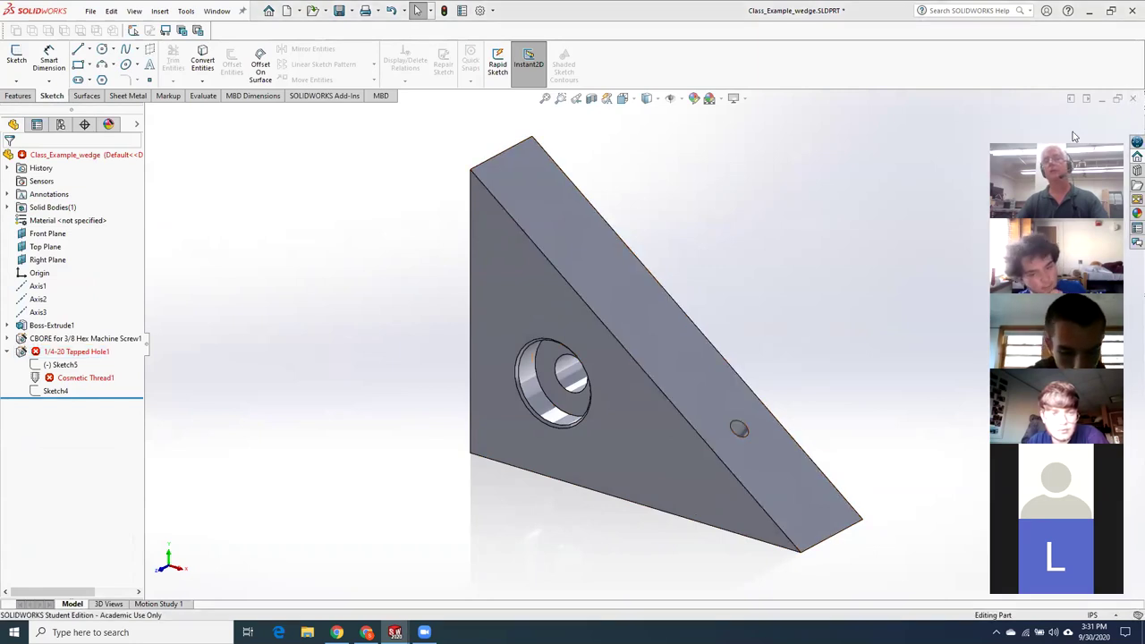
{"action": "left_click", "coordinate": [596, 314]}
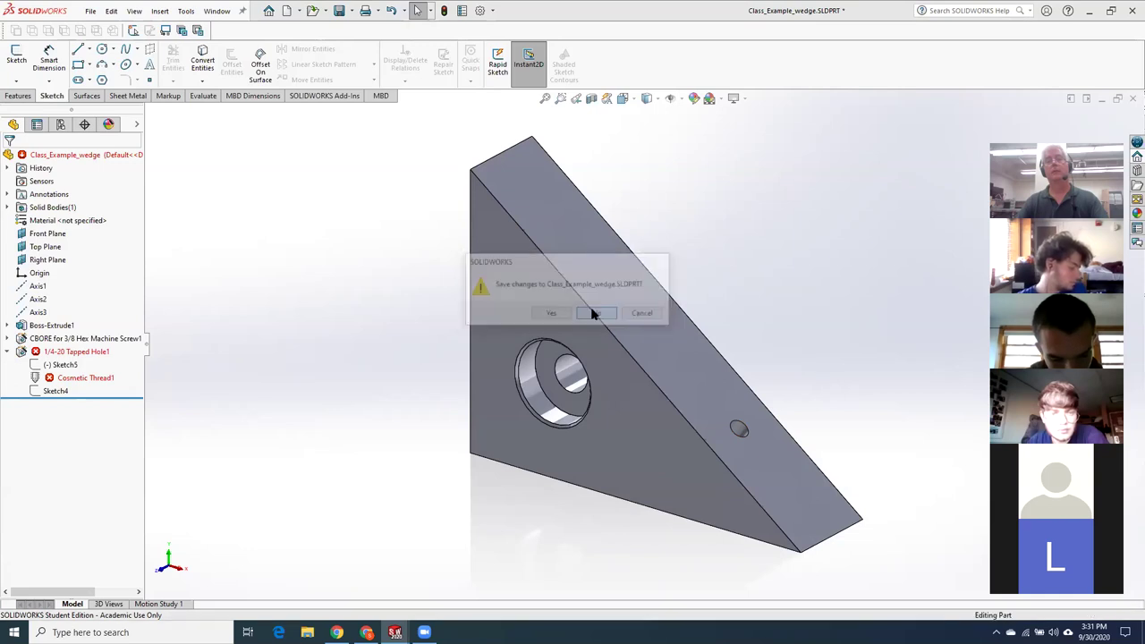
{"action": "left_click", "coordinate": [580, 337]}
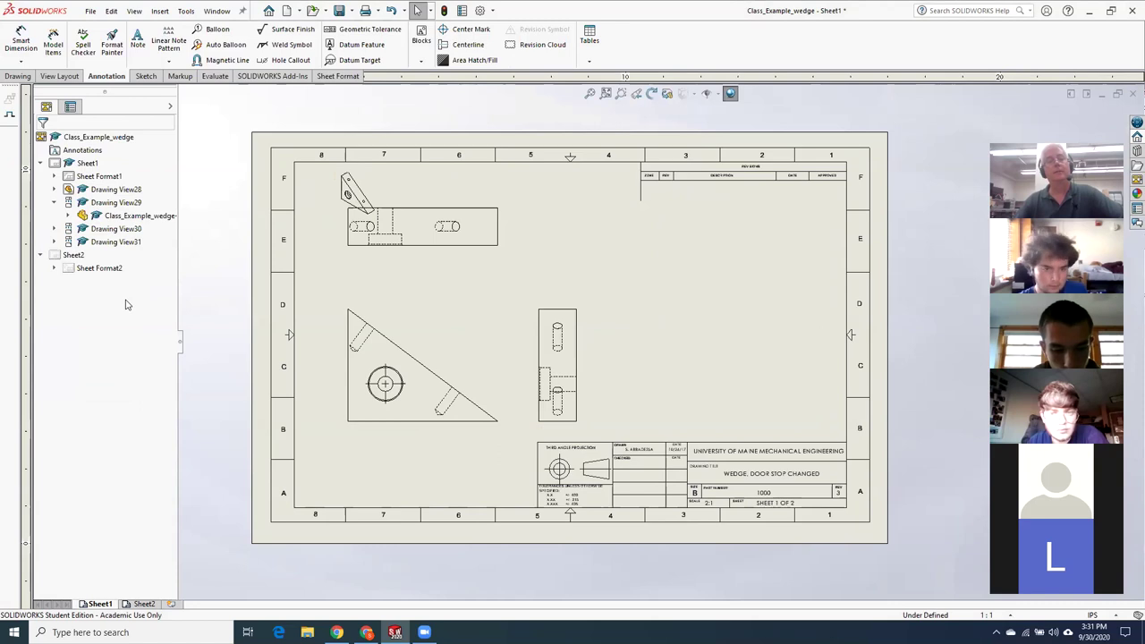
Reopen the Class_Example_wedge part from the component under Drawing View29
{"action": "left_click", "coordinate": [136, 205]}
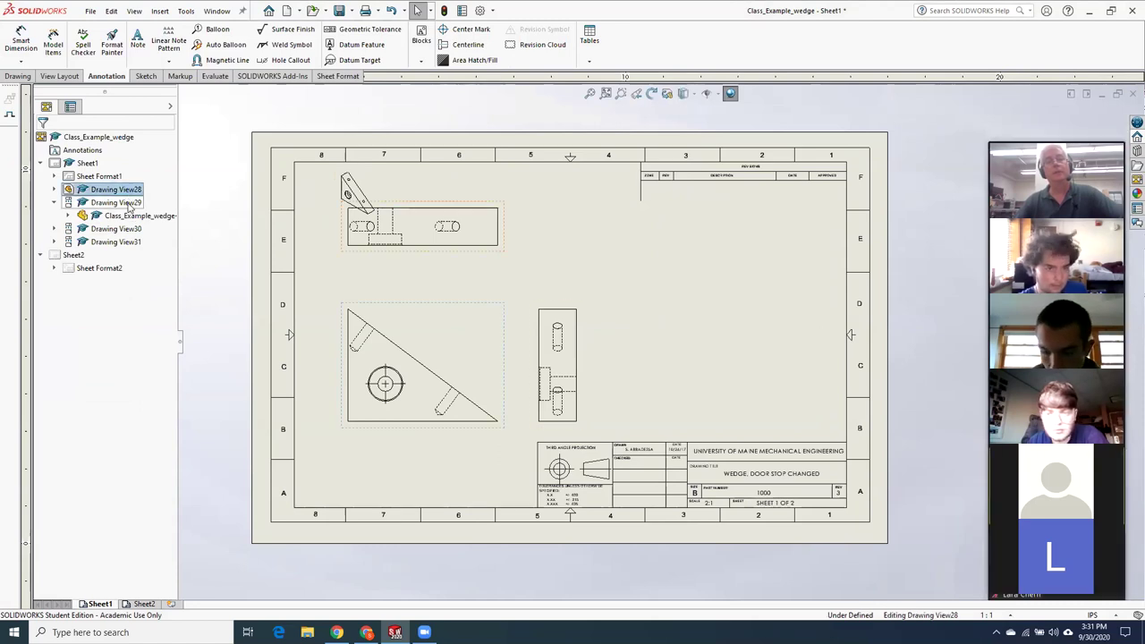
{"action": "left_click", "coordinate": [124, 229]}
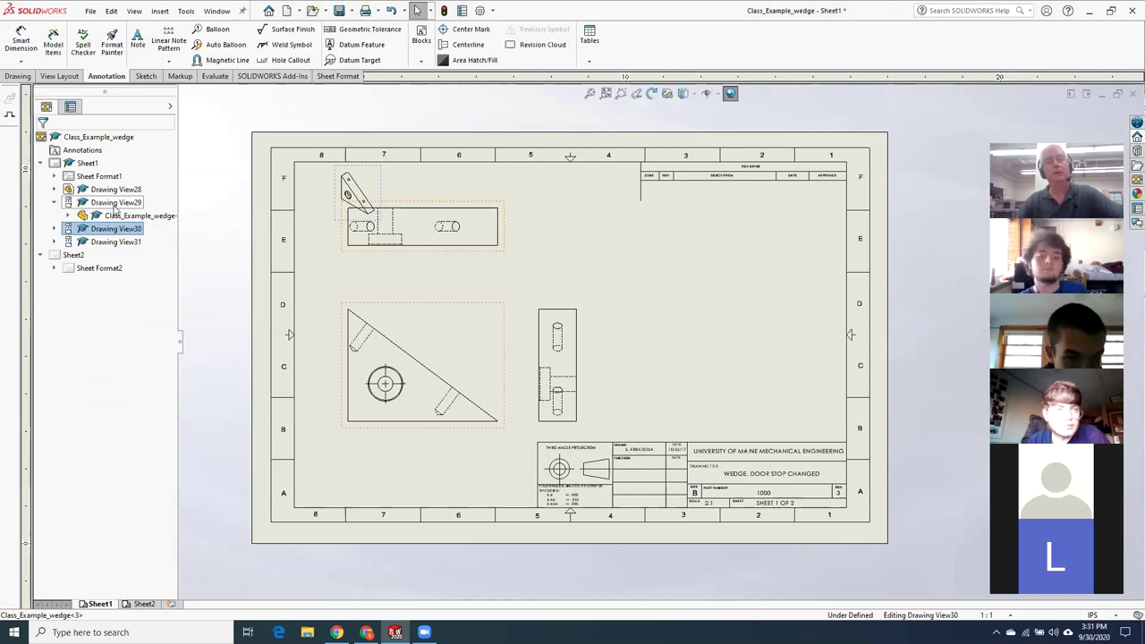
{"action": "left_click", "coordinate": [54, 203]}
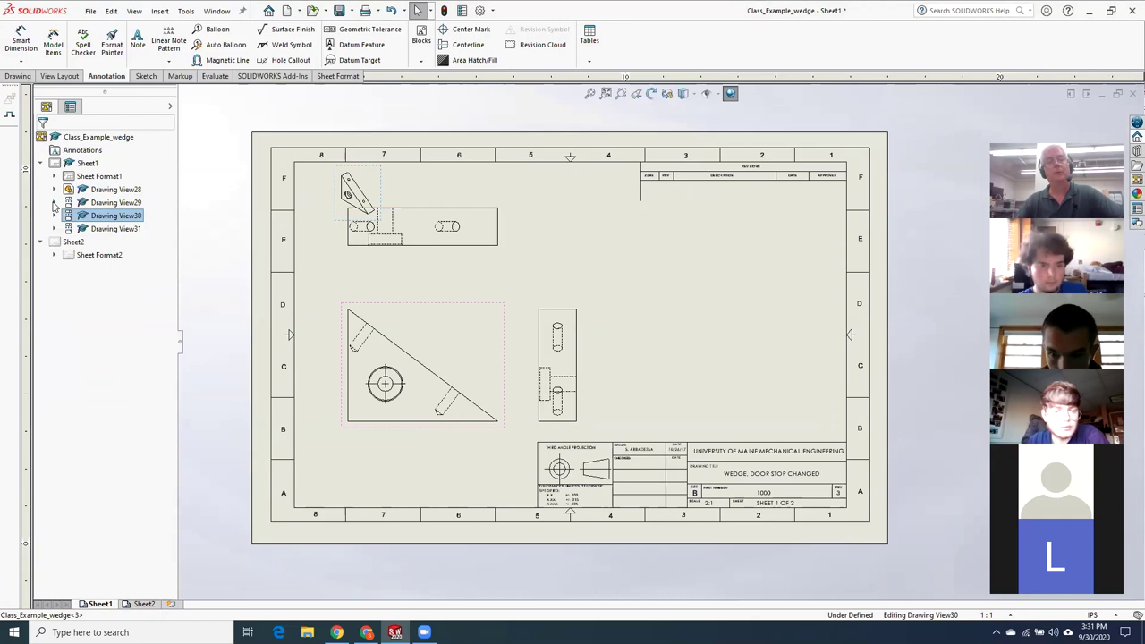
{"action": "left_click", "coordinate": [53, 203]}
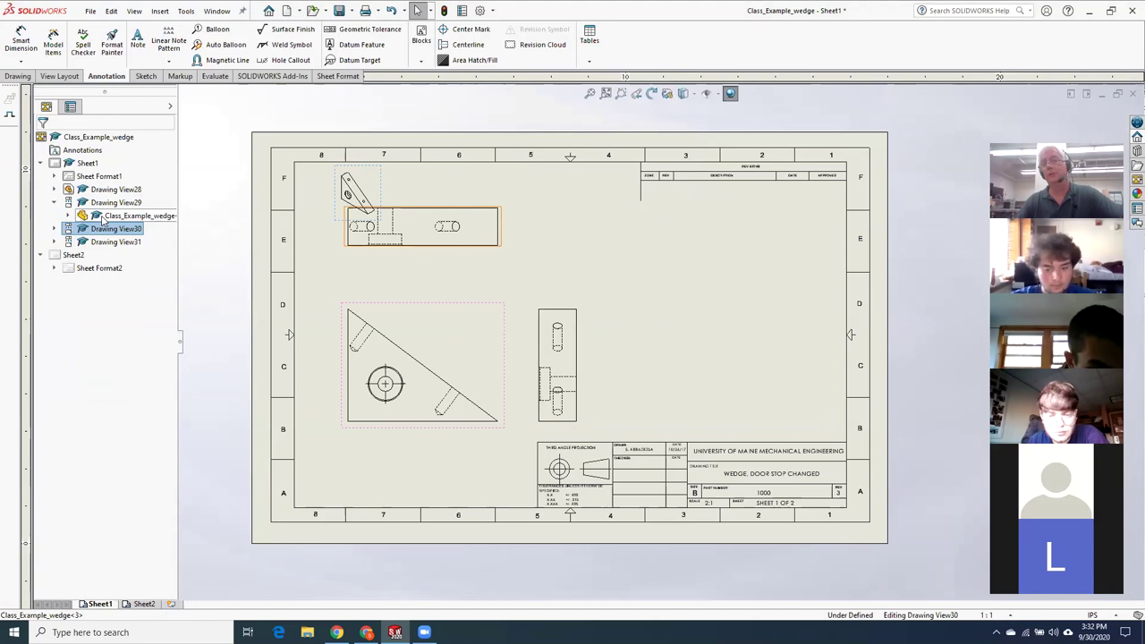
{"action": "right_click", "coordinate": [104, 218]}
{"action": "left_click", "coordinate": [156, 269]}
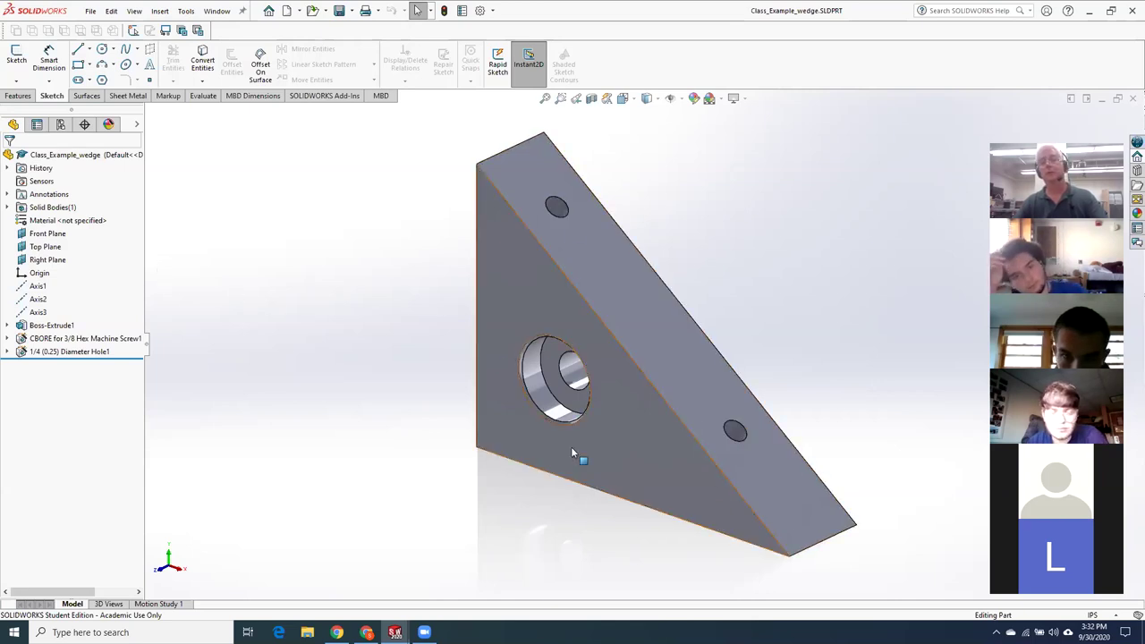
Delete the upper hole's position point from the 1/4 diameter hole on the sloped face, and save the part
{"action": "left_click", "coordinate": [7, 352]}
{"action": "right_click", "coordinate": [70, 356]}
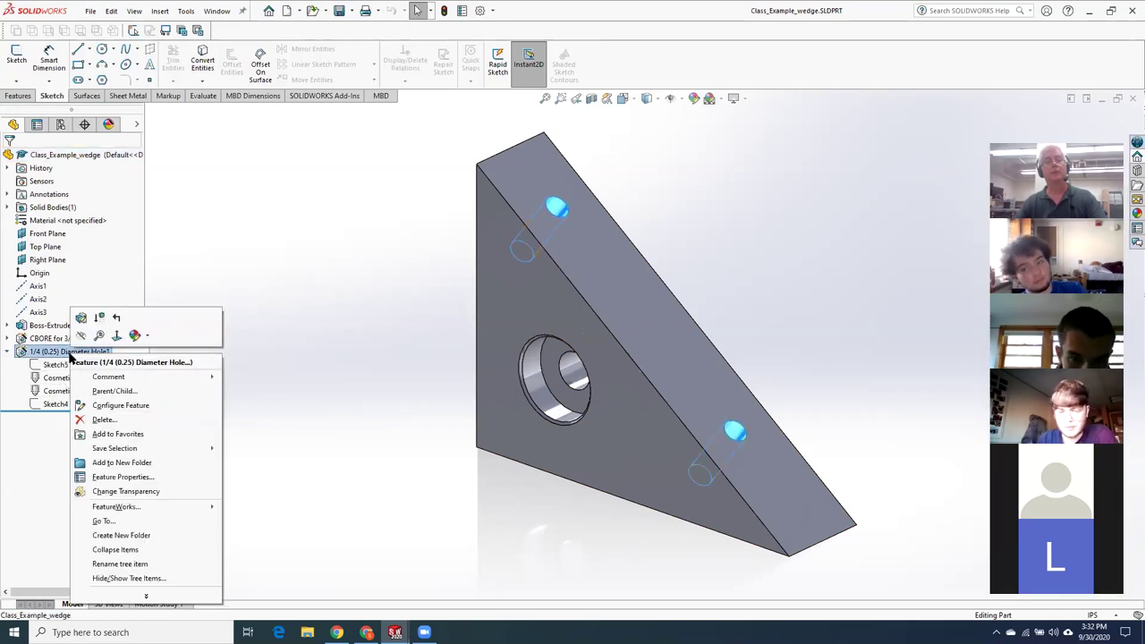
{"action": "key", "text": "Escape"}
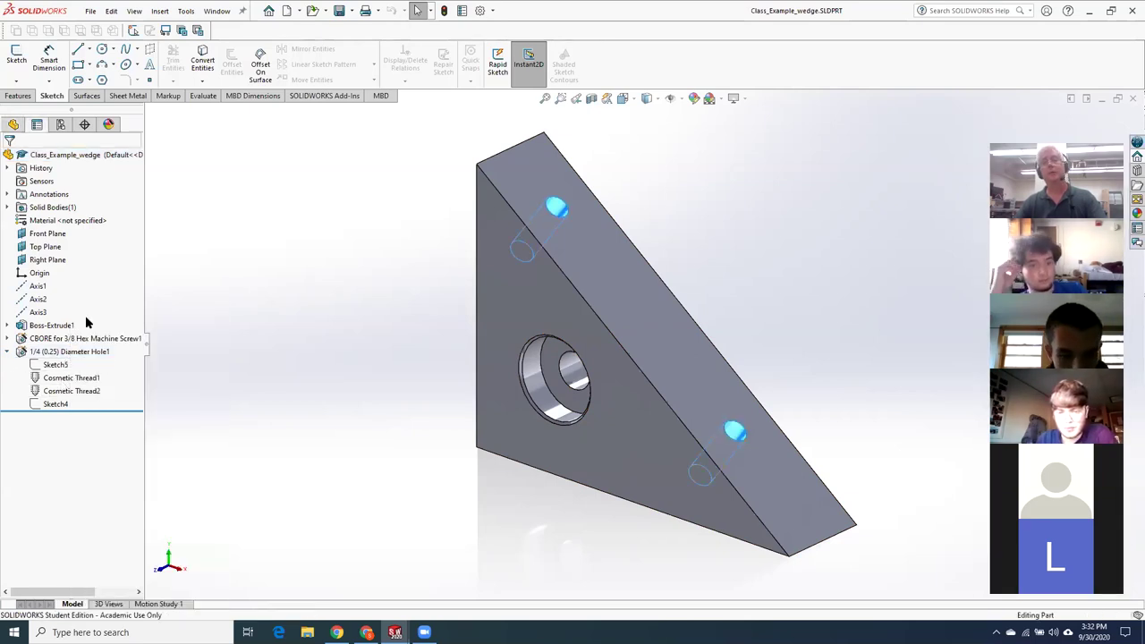
{"action": "left_click", "coordinate": [91, 178]}
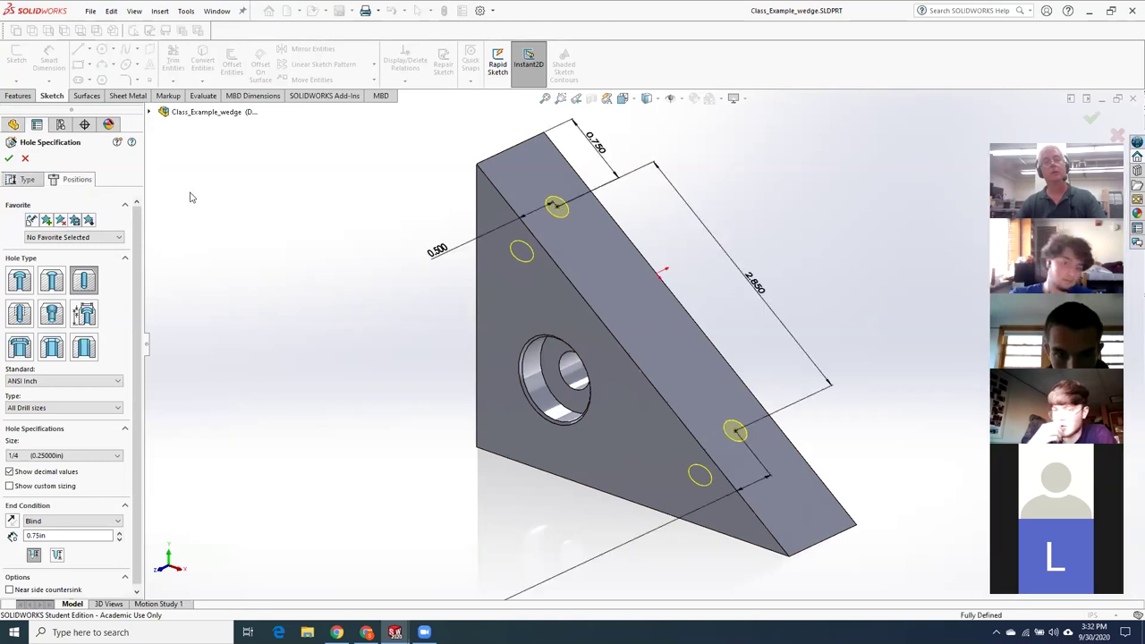
{"action": "left_click", "coordinate": [556, 206]}
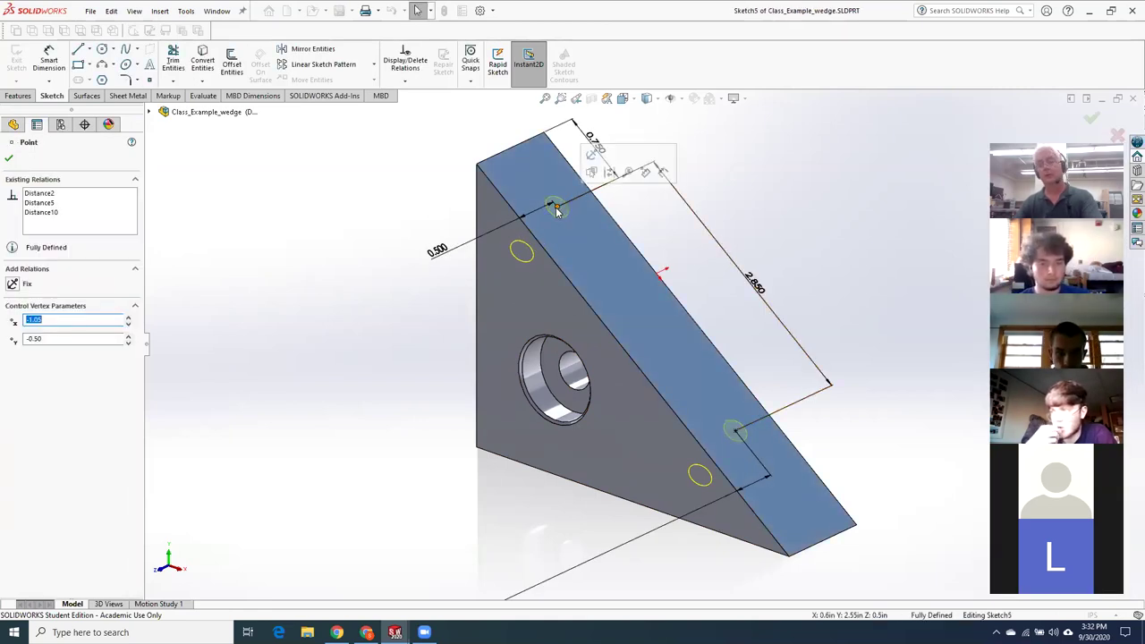
{"action": "key", "text": "Delete"}
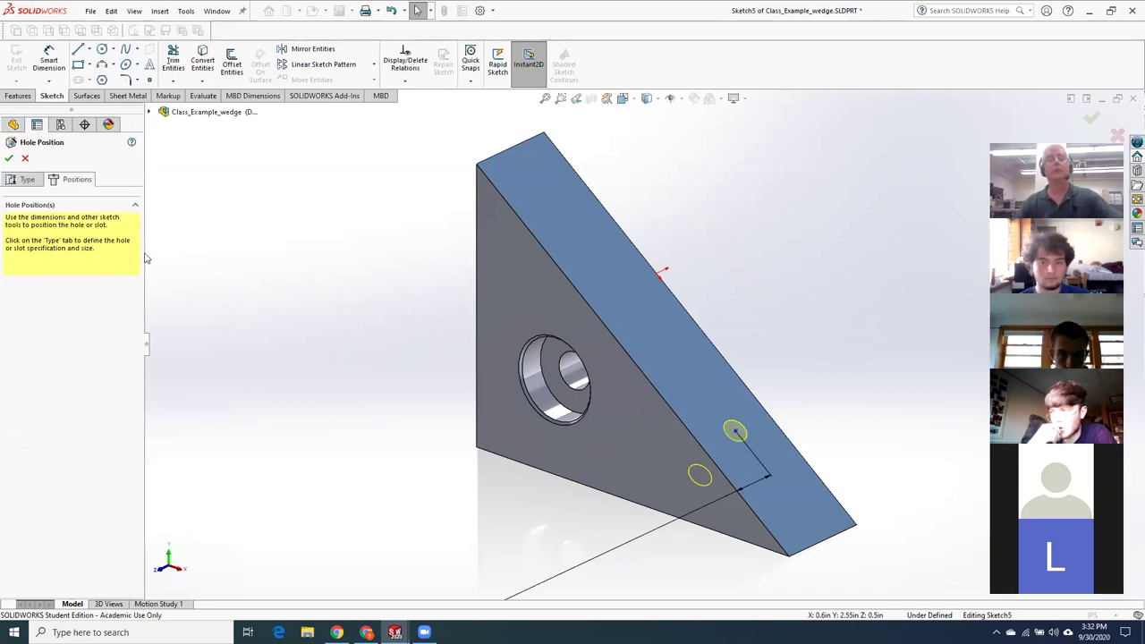
{"action": "left_click", "coordinate": [8, 158]}
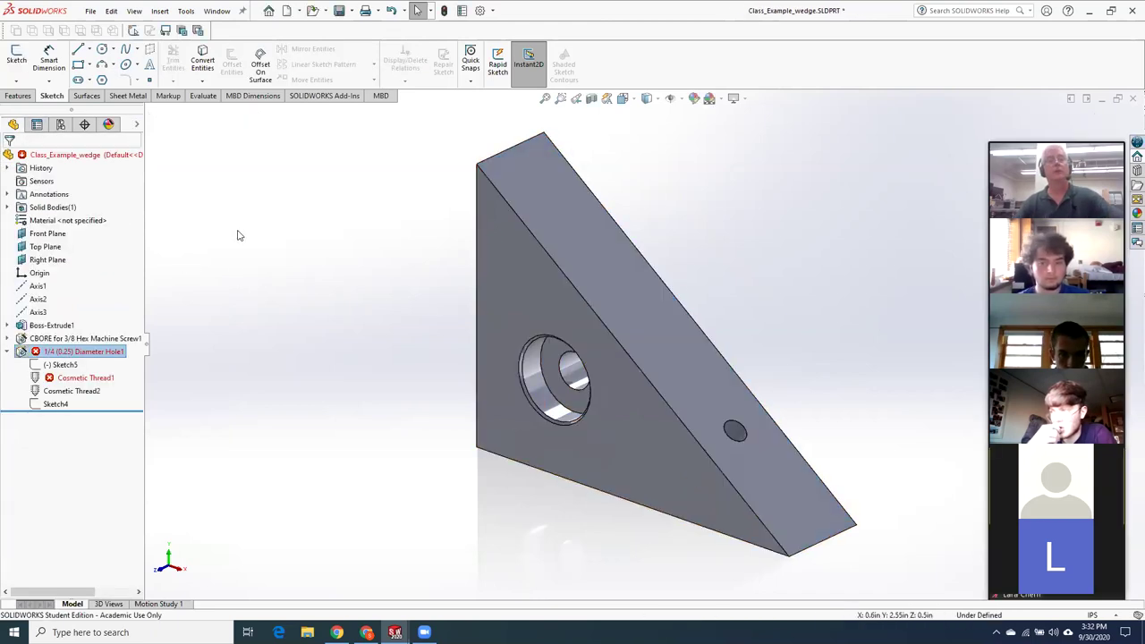
{"action": "left_click", "coordinate": [339, 10]}
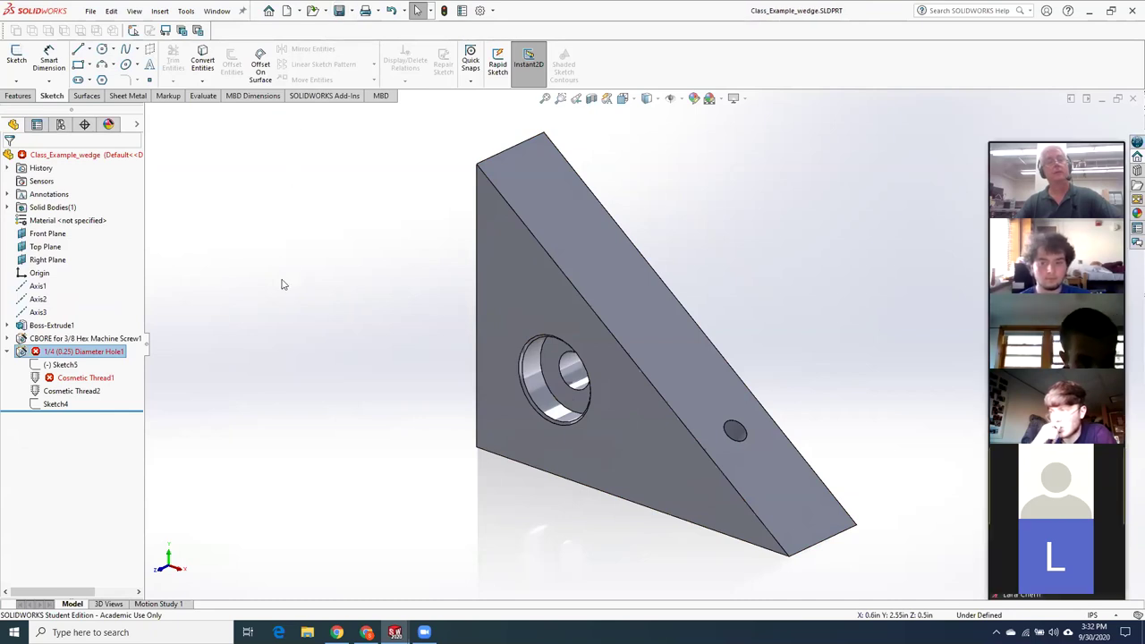
Delete the failed Cosmetic Thread1 from the 1/4 diameter hole, then save and close the part
{"action": "left_click", "coordinate": [100, 380]}
{"action": "right_click", "coordinate": [101, 380]}
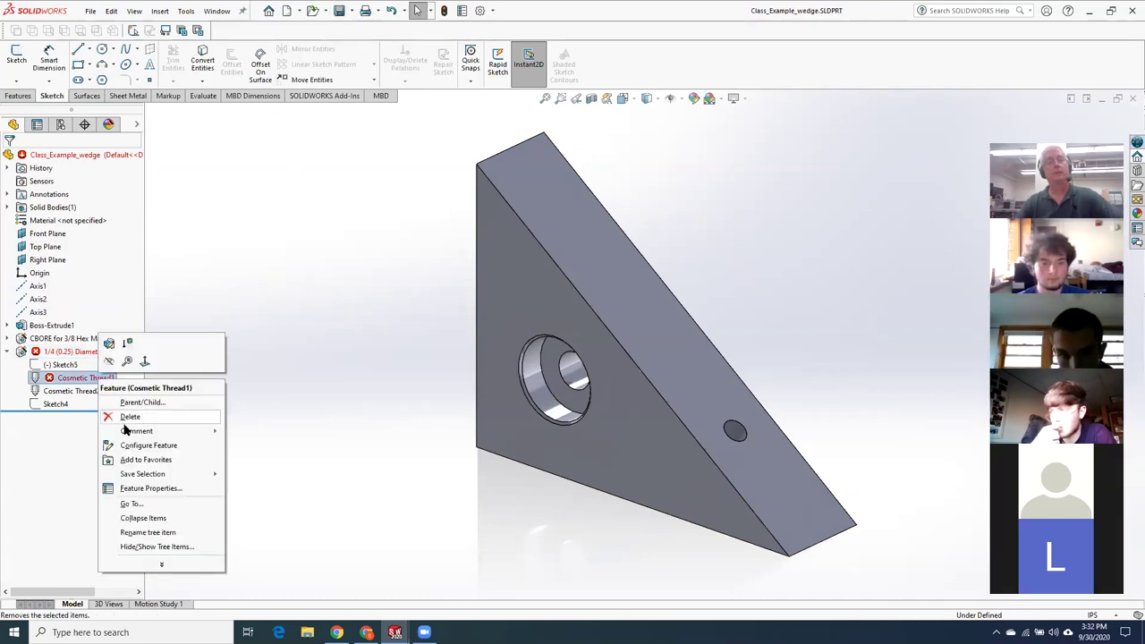
{"action": "left_click", "coordinate": [130, 417]}
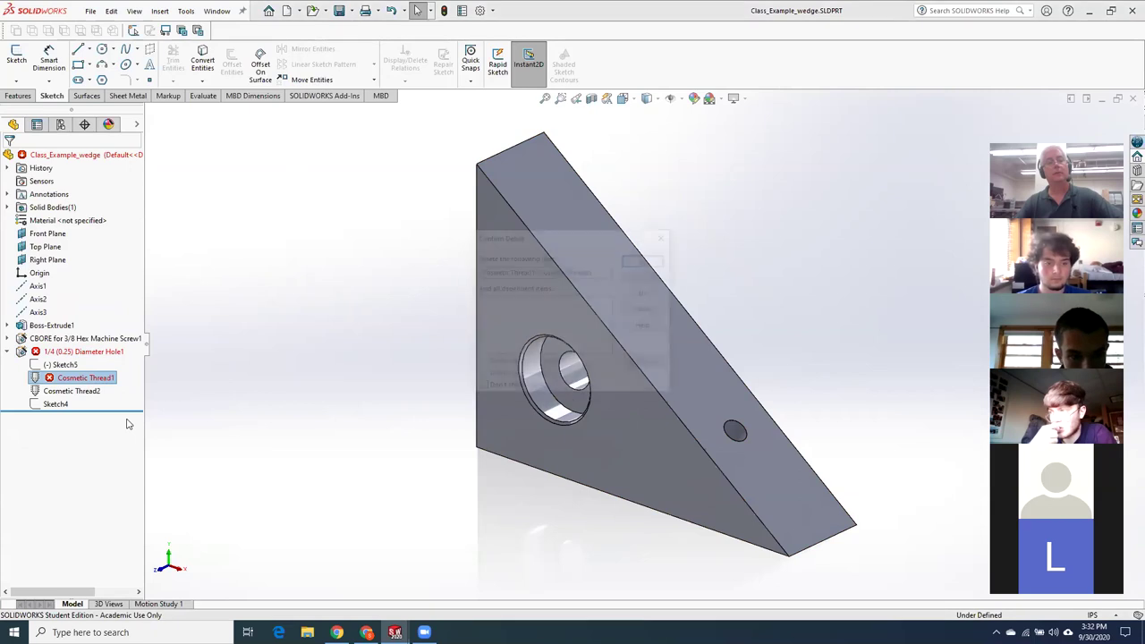
{"action": "left_click", "coordinate": [646, 258]}
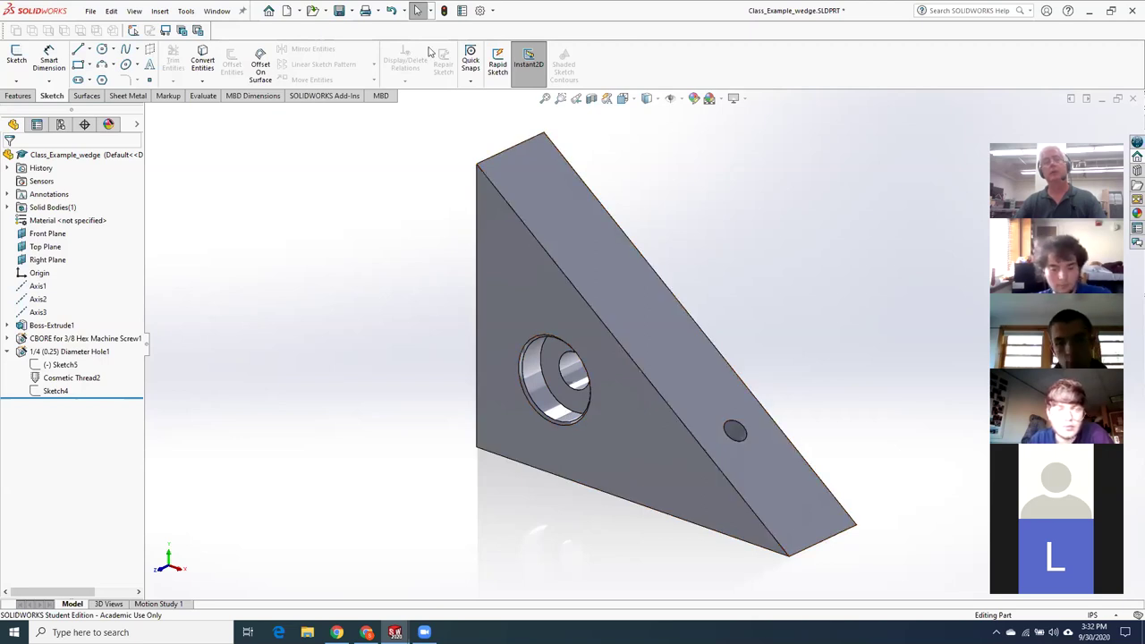
{"action": "left_click", "coordinate": [340, 11]}
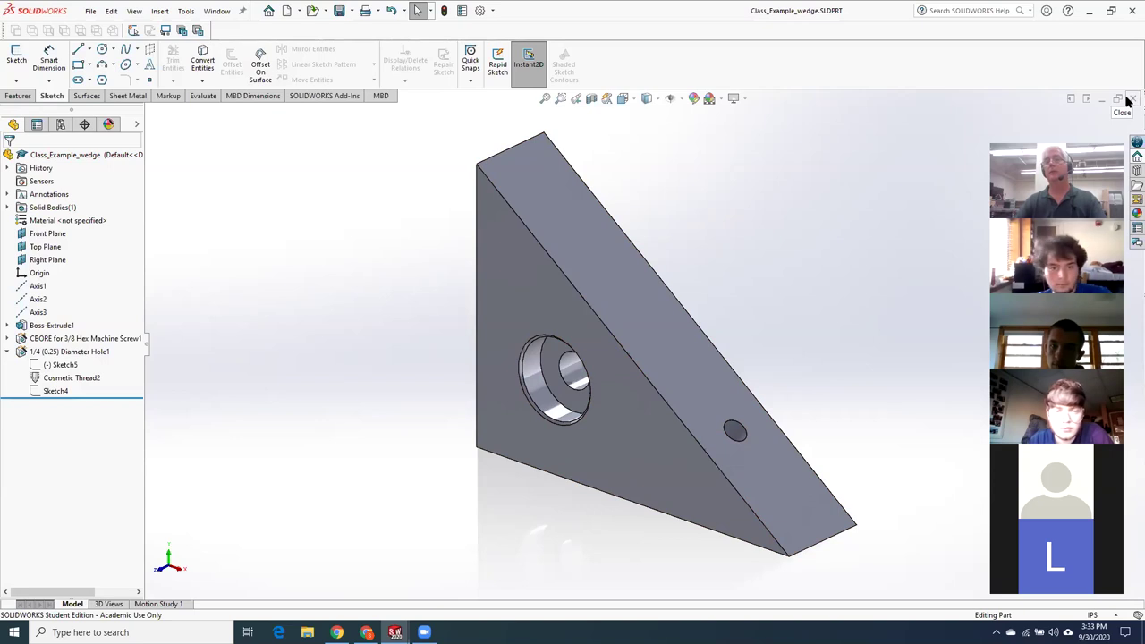
{"action": "left_click", "coordinate": [1131, 99]}
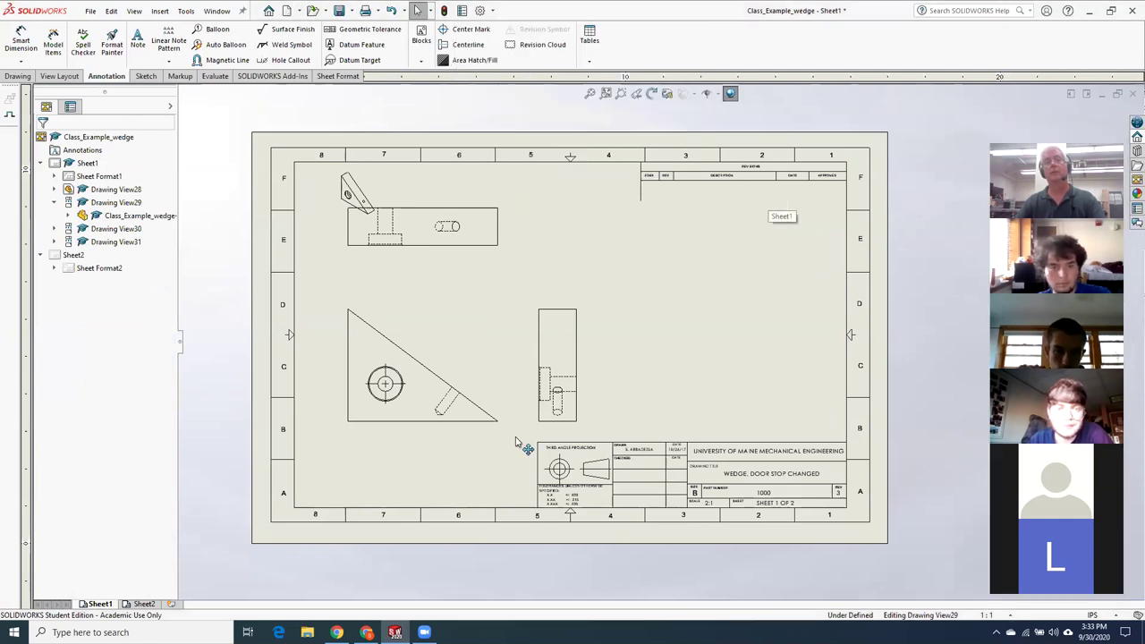
Close the wedge drawing without saving it and reopen the recent Class_Example_wedge.SLDPRT part
{"action": "scroll", "coordinate": [558, 391], "scroll_direction": "down", "scroll_amount": 2}
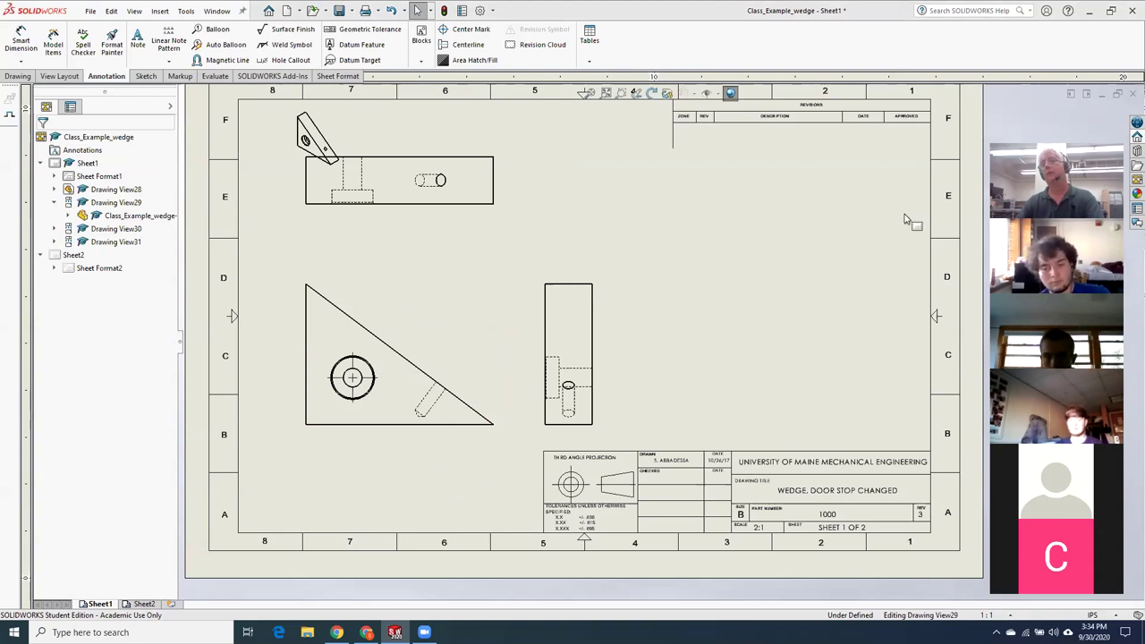
{"action": "left_click", "coordinate": [1133, 93]}
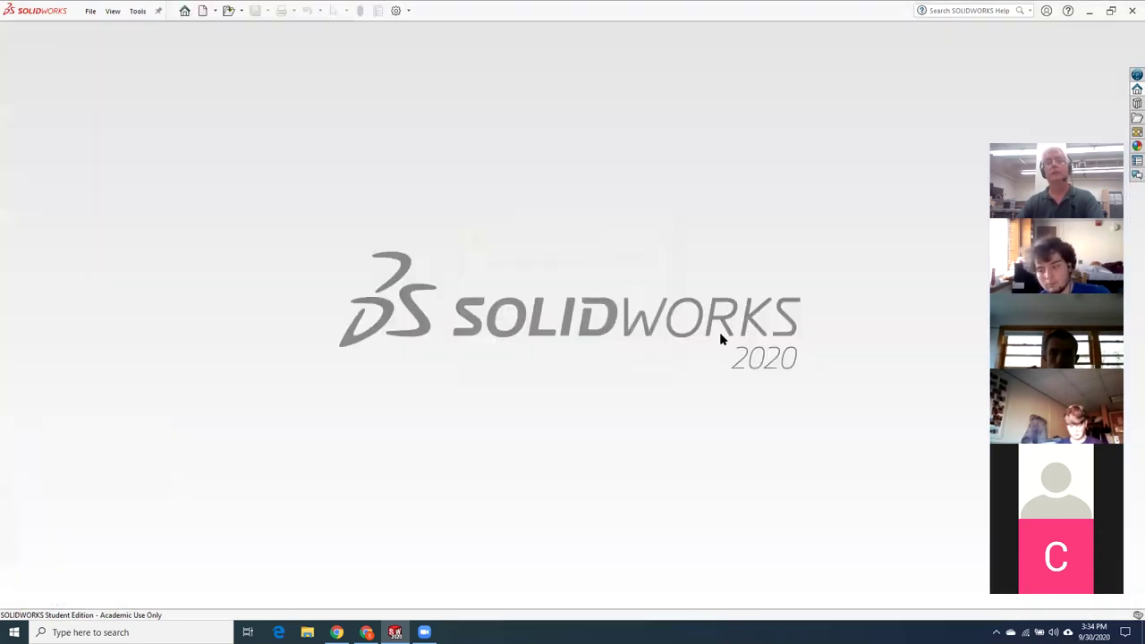
{"action": "left_click", "coordinate": [90, 11]}
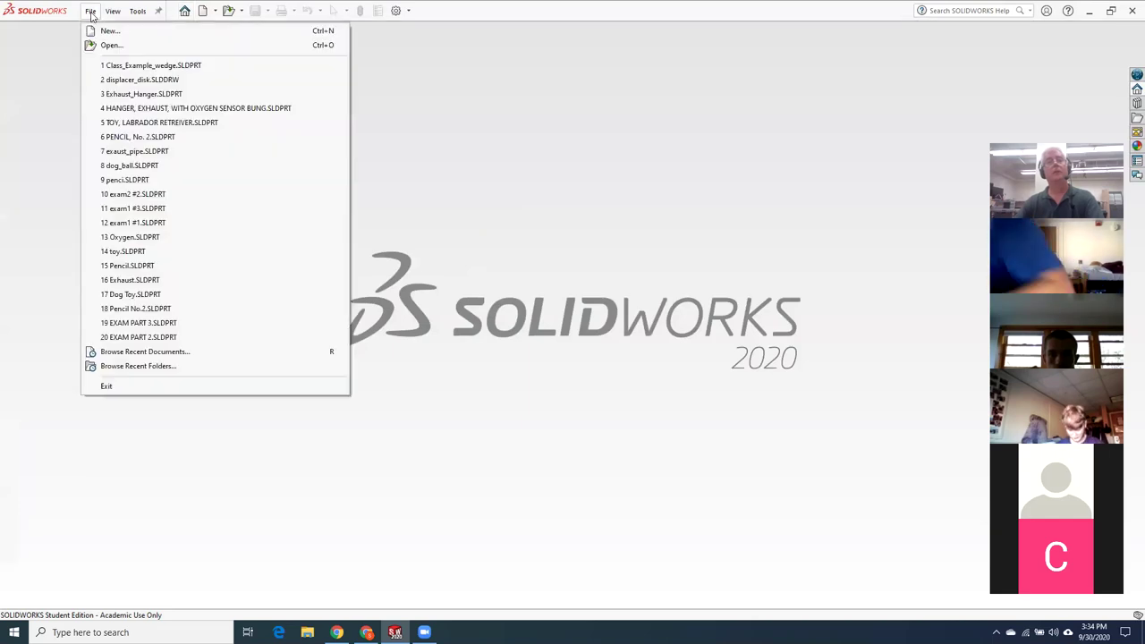
{"action": "left_click", "coordinate": [157, 69]}
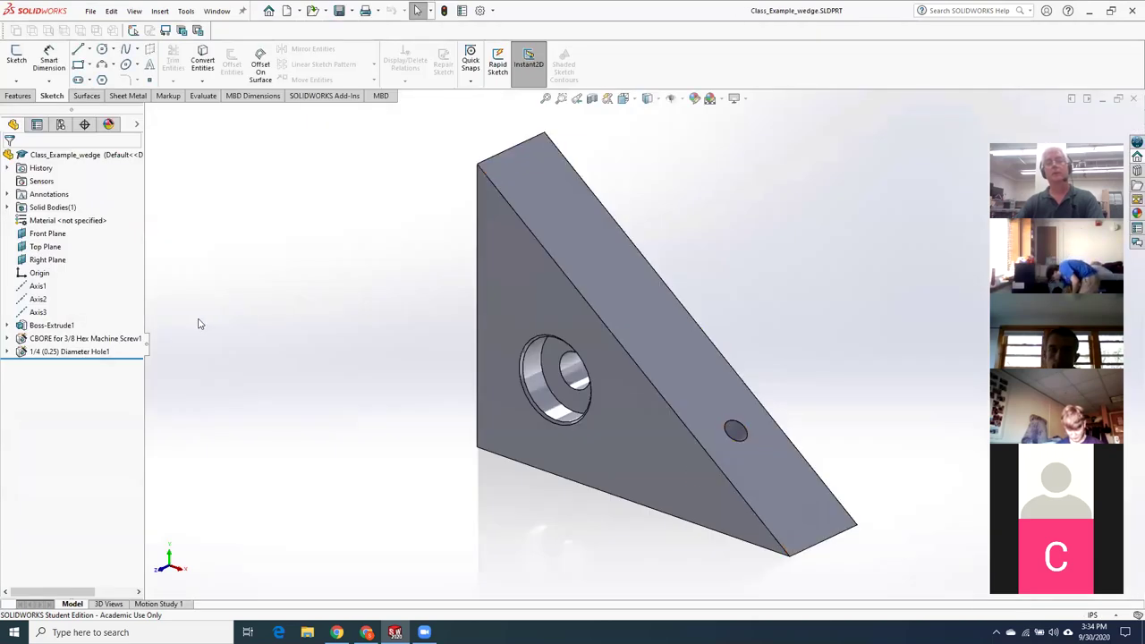
Make a drawing from the wedge part using the Piece_part_drawing_template
{"action": "left_click", "coordinate": [90, 10]}
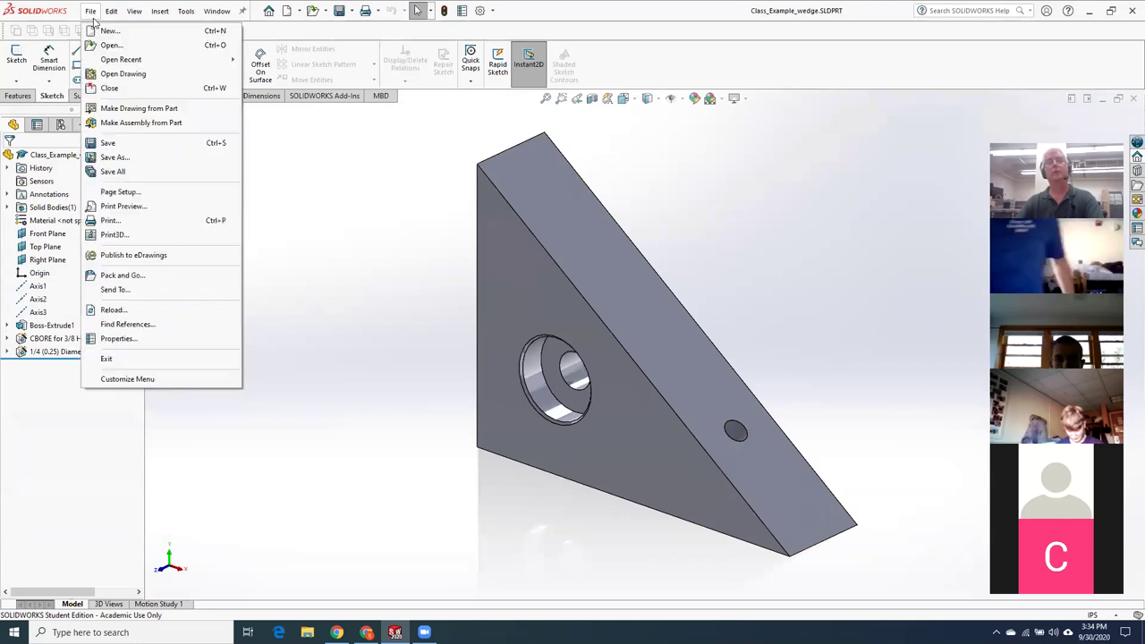
{"action": "left_click", "coordinate": [139, 108]}
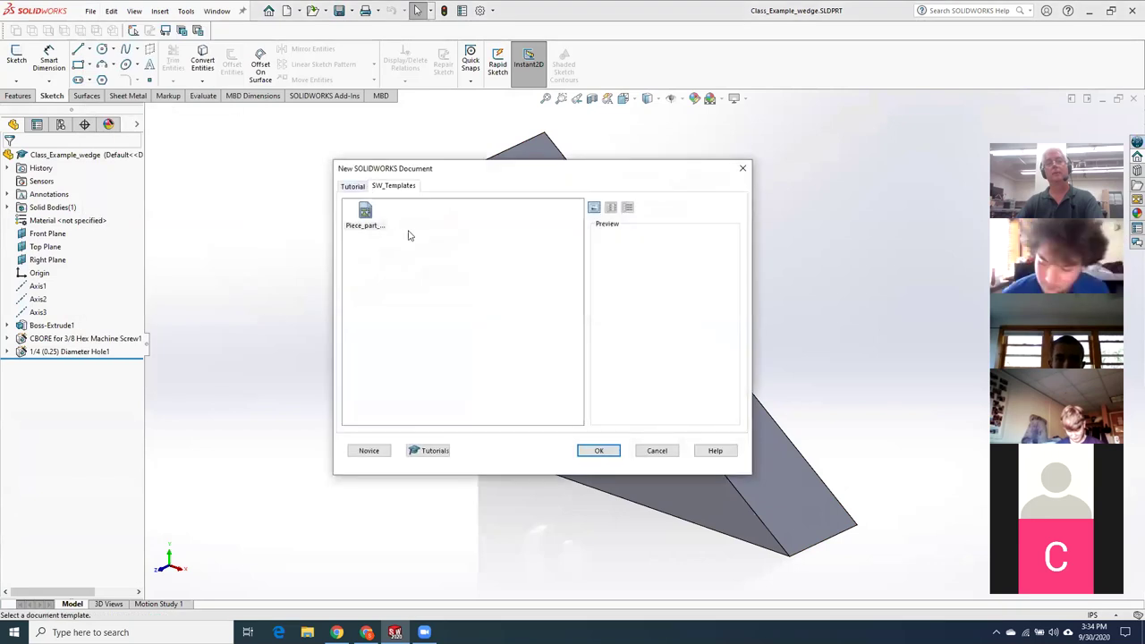
{"action": "left_click", "coordinate": [363, 219]}
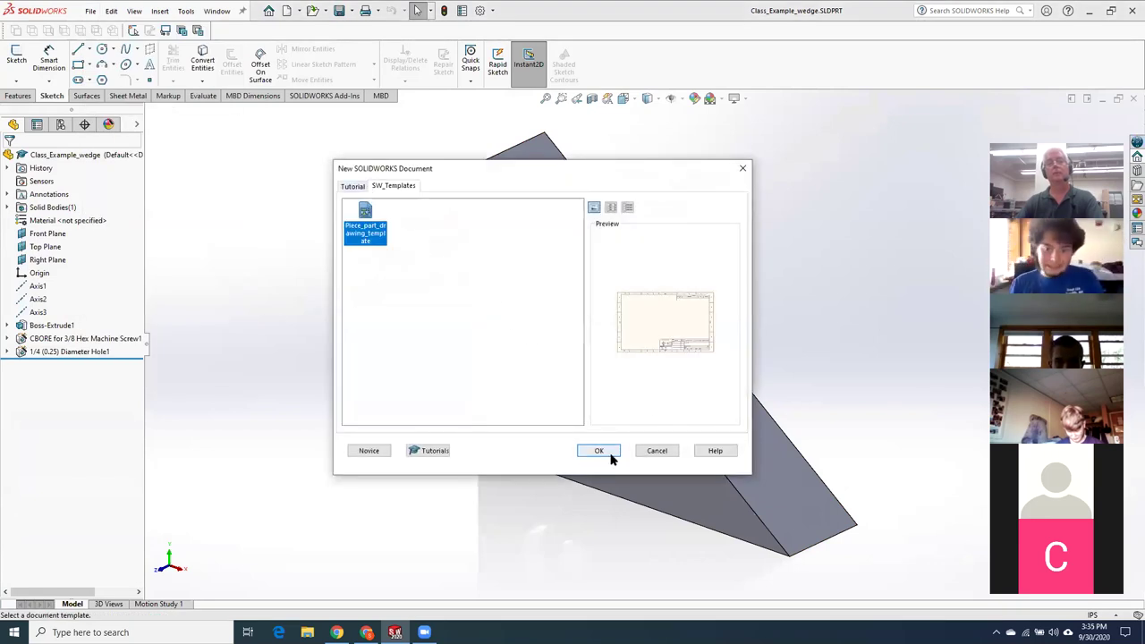
{"action": "left_click", "coordinate": [598, 451]}
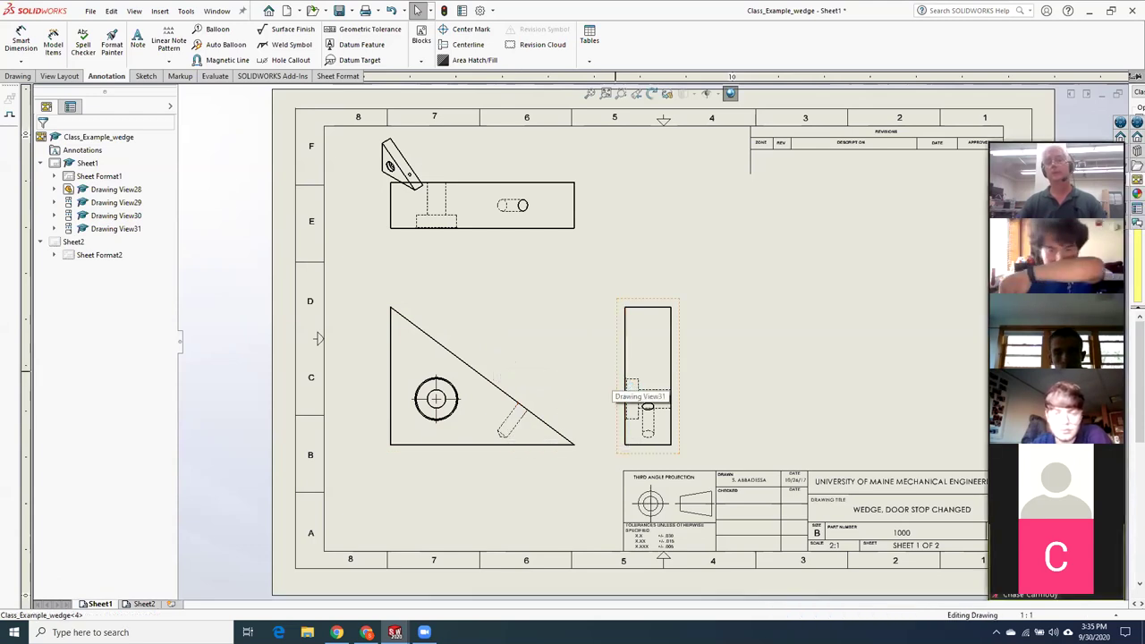
Delete the projected right, top and isometric views from Sheet1, keeping only the front view
{"action": "left_click", "coordinate": [615, 389]}
{"action": "key", "text": "Delete"}
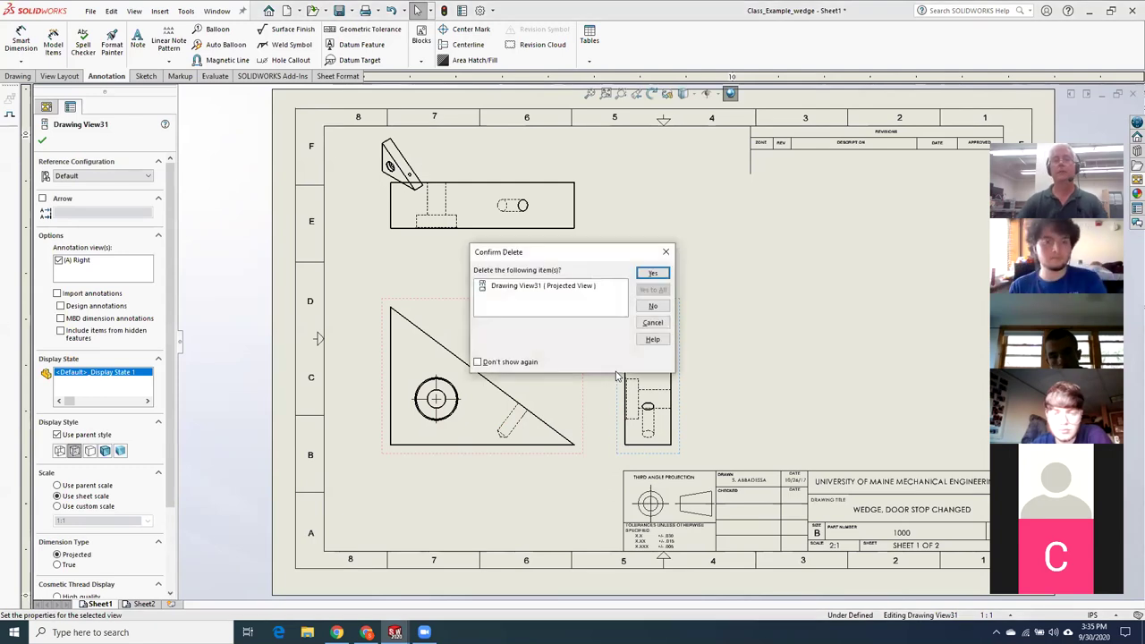
{"action": "left_click", "coordinate": [652, 273]}
{"action": "left_click", "coordinate": [561, 243]}
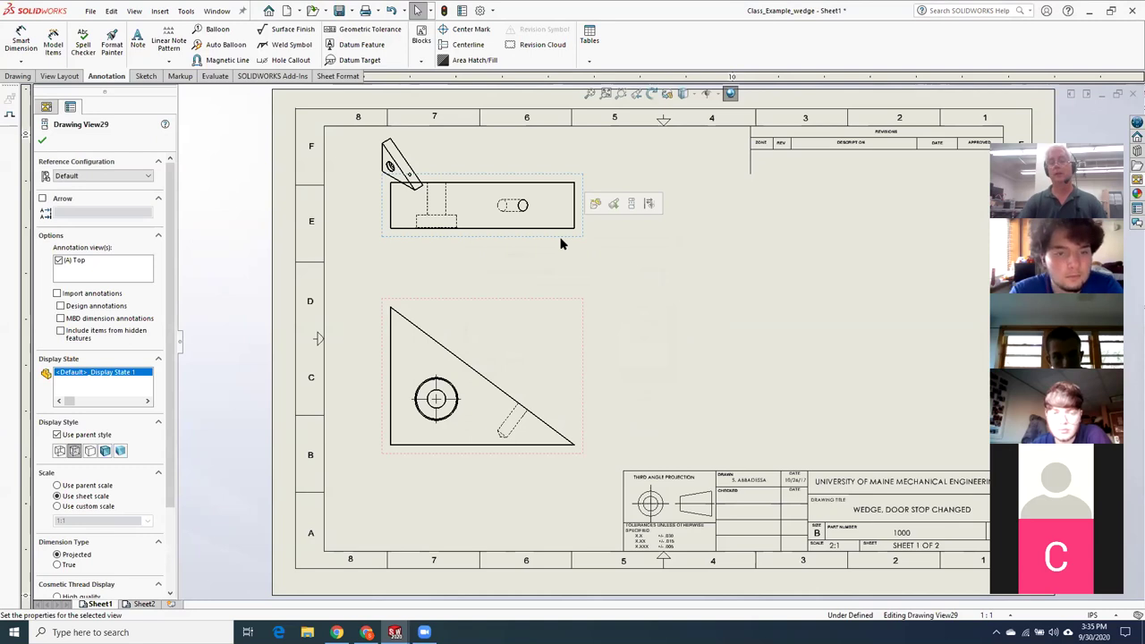
{"action": "key", "text": "Delete"}
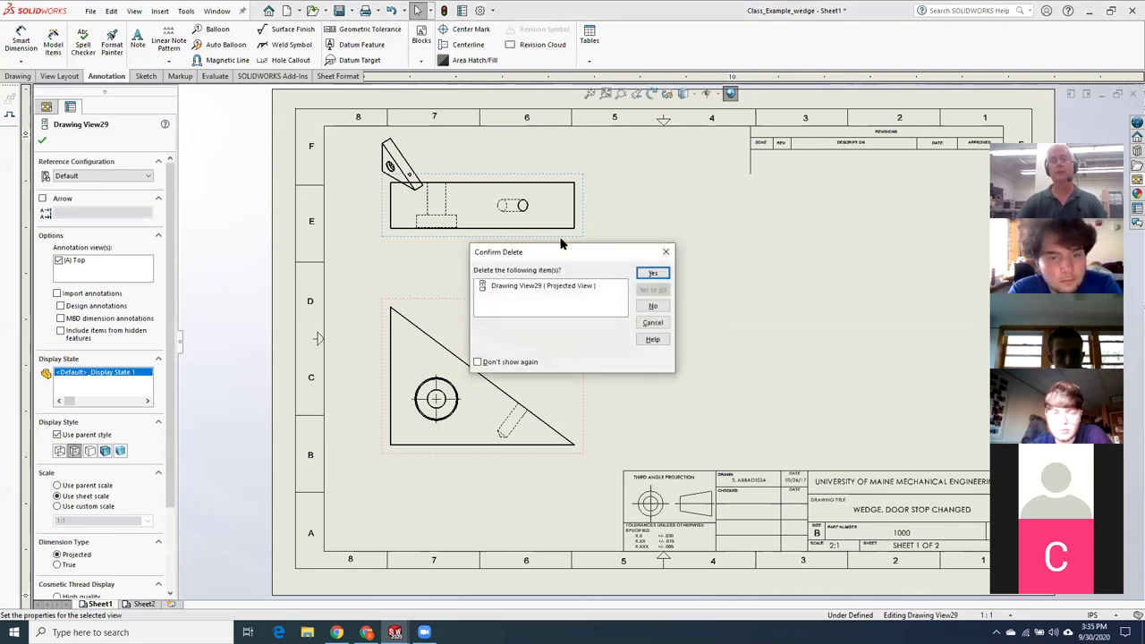
{"action": "left_click", "coordinate": [652, 273]}
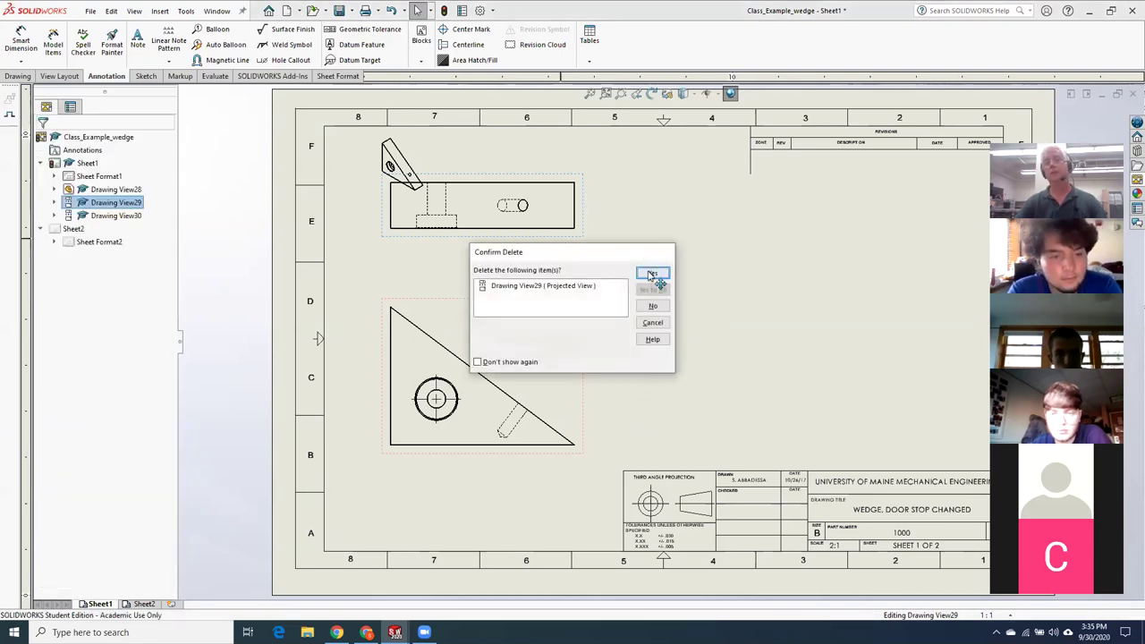
{"action": "left_click", "coordinate": [420, 156]}
{"action": "key", "text": "Delete"}
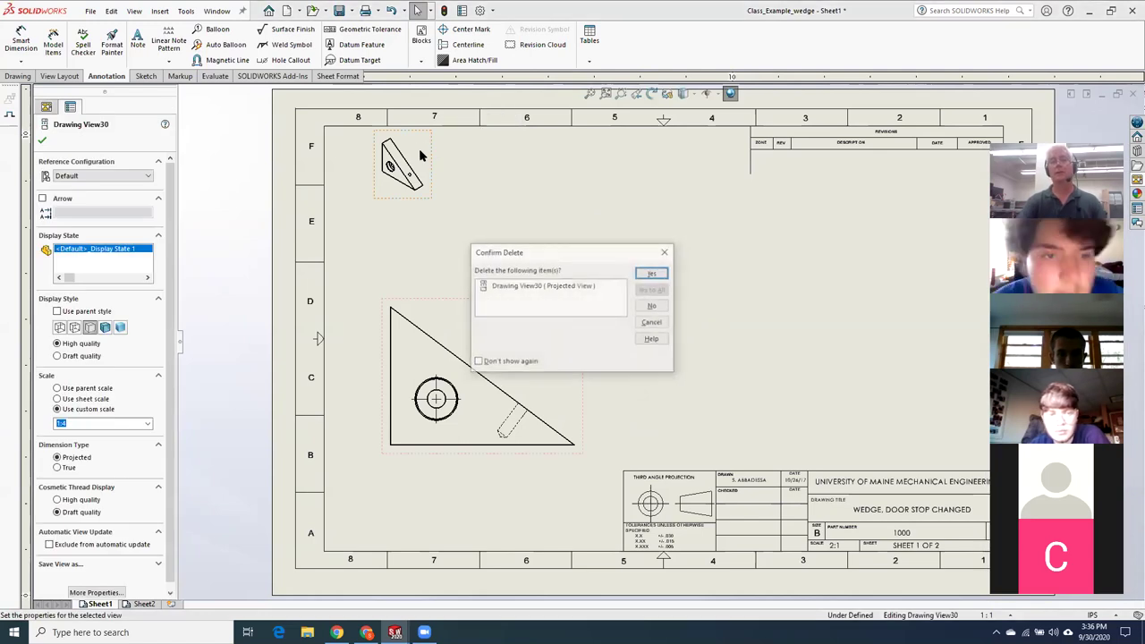
{"action": "left_click", "coordinate": [653, 273]}
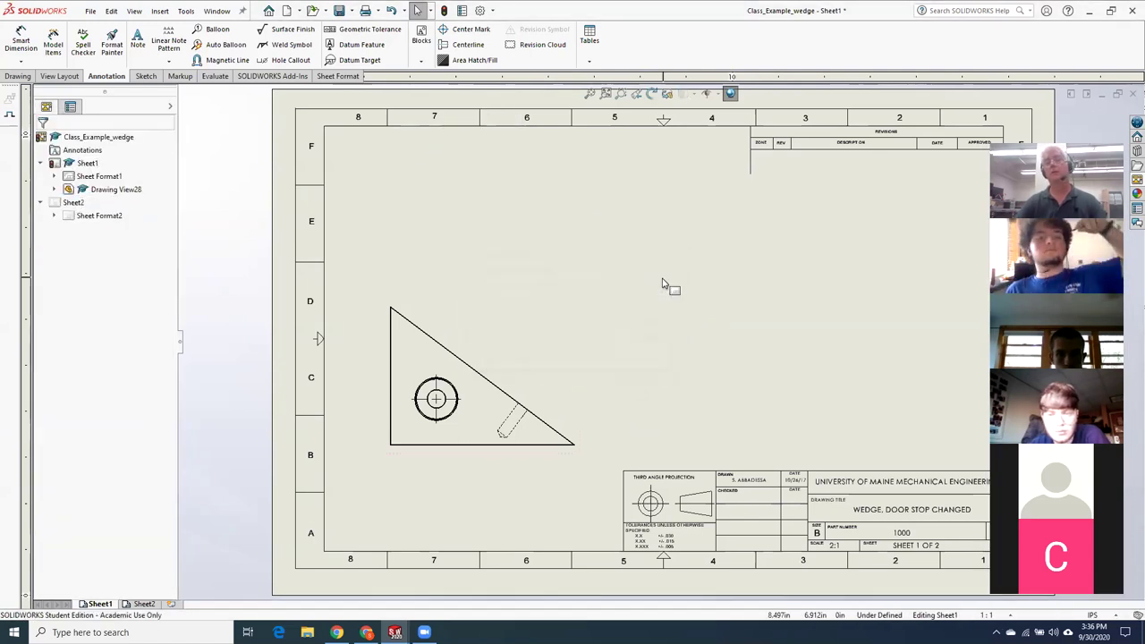
Shift the front view toward the sheet's centre and project top, right-side and isometric views from it
{"action": "mouse_move", "coordinate": [483, 462]}
{"action": "left_mouse_down"}
{"action": "mouse_move", "coordinate": [573, 427]}
{"action": "mouse_move", "coordinate": [545, 402]}
{"action": "mouse_move", "coordinate": [534, 439]}
{"action": "mouse_move", "coordinate": [479, 477]}
{"action": "mouse_move", "coordinate": [492, 374]}
{"action": "mouse_move", "coordinate": [547, 399]}
{"action": "mouse_move", "coordinate": [477, 438]}
{"action": "mouse_move", "coordinate": [483, 457]}
{"action": "mouse_move", "coordinate": [493, 450]}
{"action": "mouse_move", "coordinate": [484, 458]}
{"action": "left_mouse_up"}
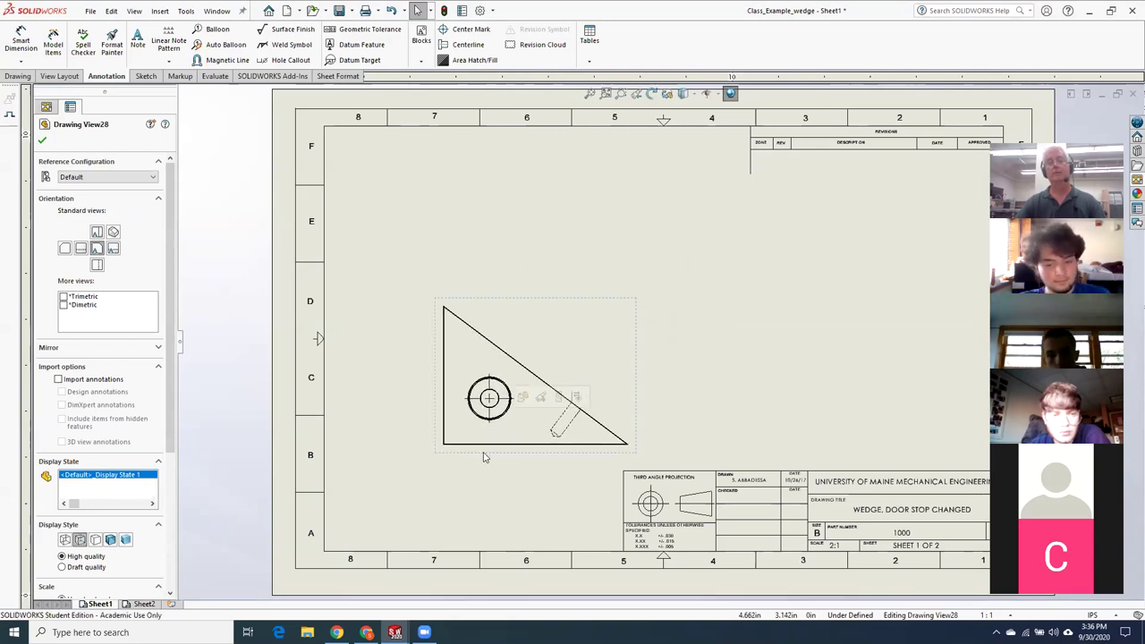
{"action": "left_click", "coordinate": [42, 140]}
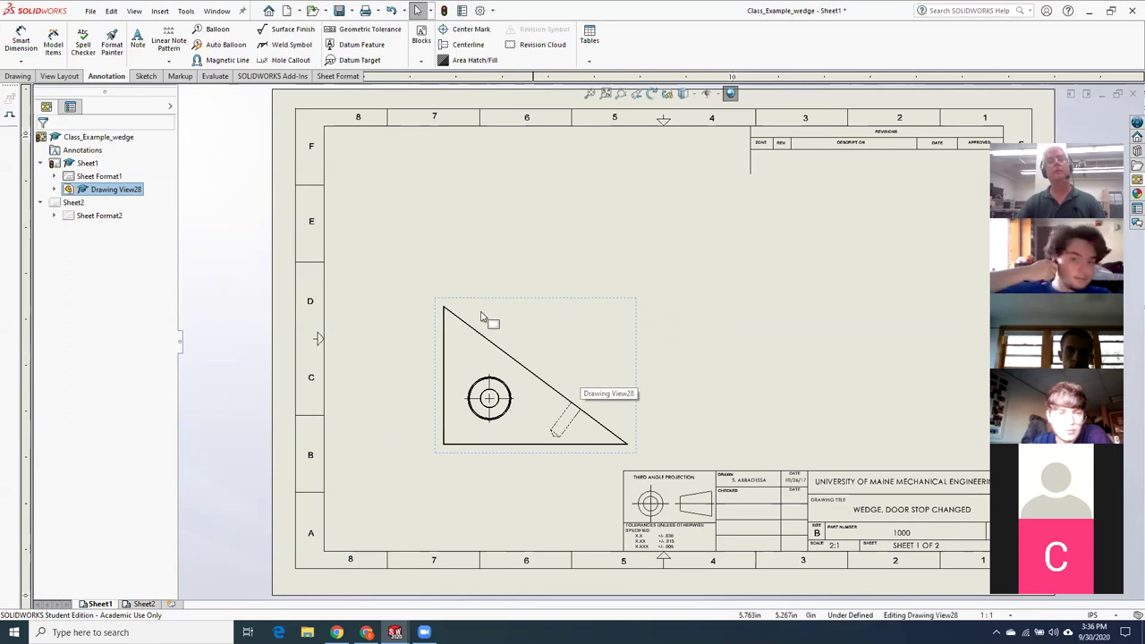
{"action": "left_click", "coordinate": [159, 12]}
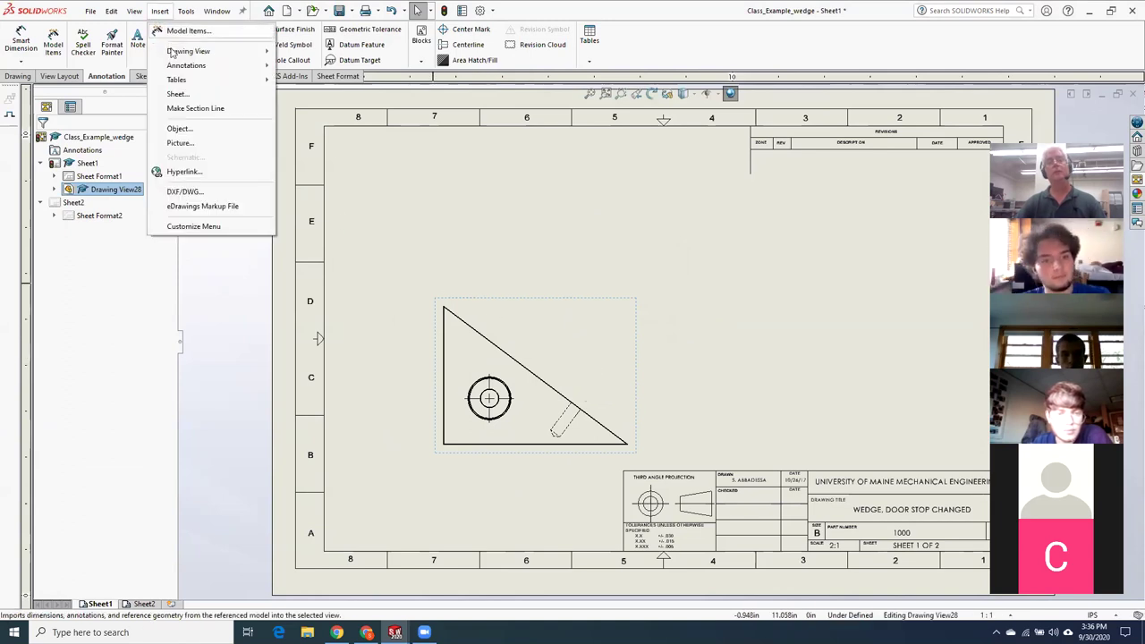
{"action": "mouse_move", "coordinate": [177, 54]}
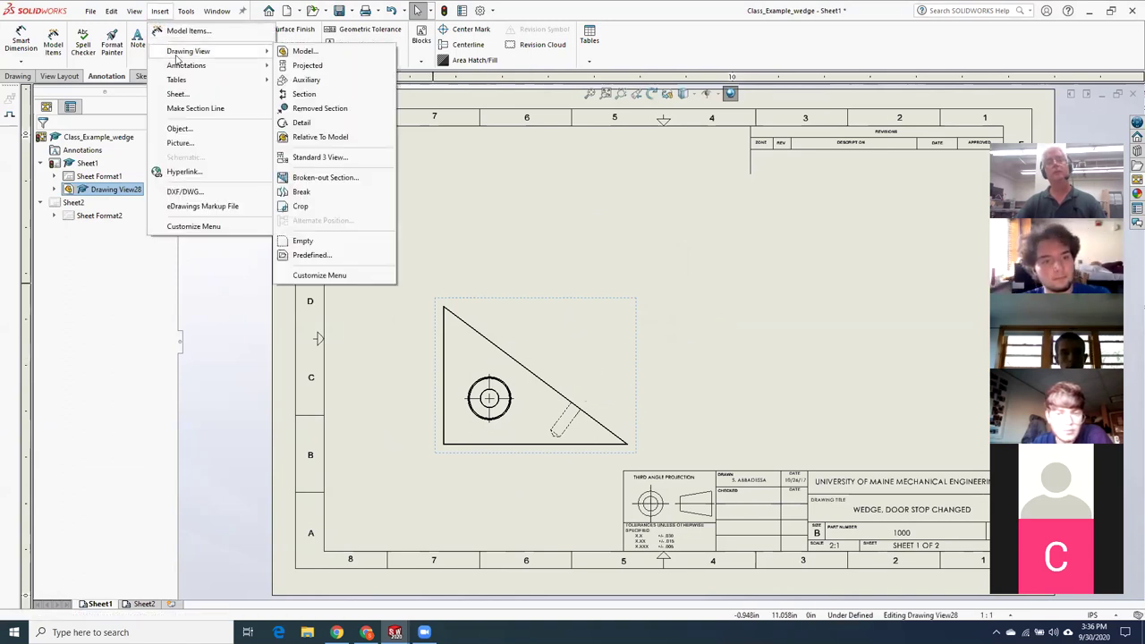
{"action": "left_click", "coordinate": [340, 65]}
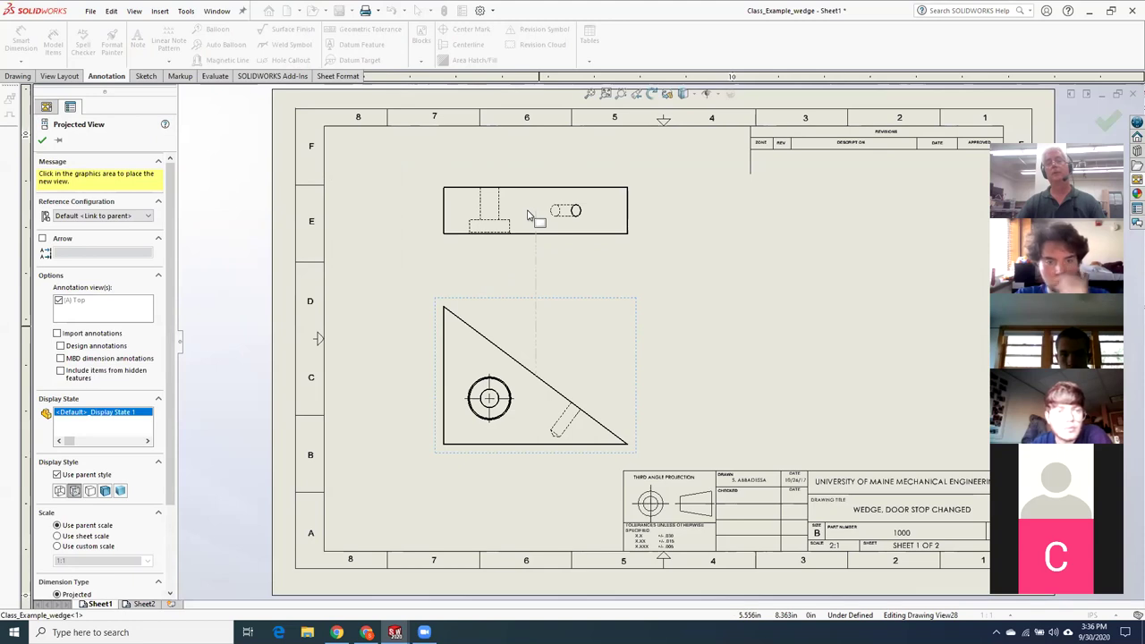
{"action": "left_click", "coordinate": [528, 215]}
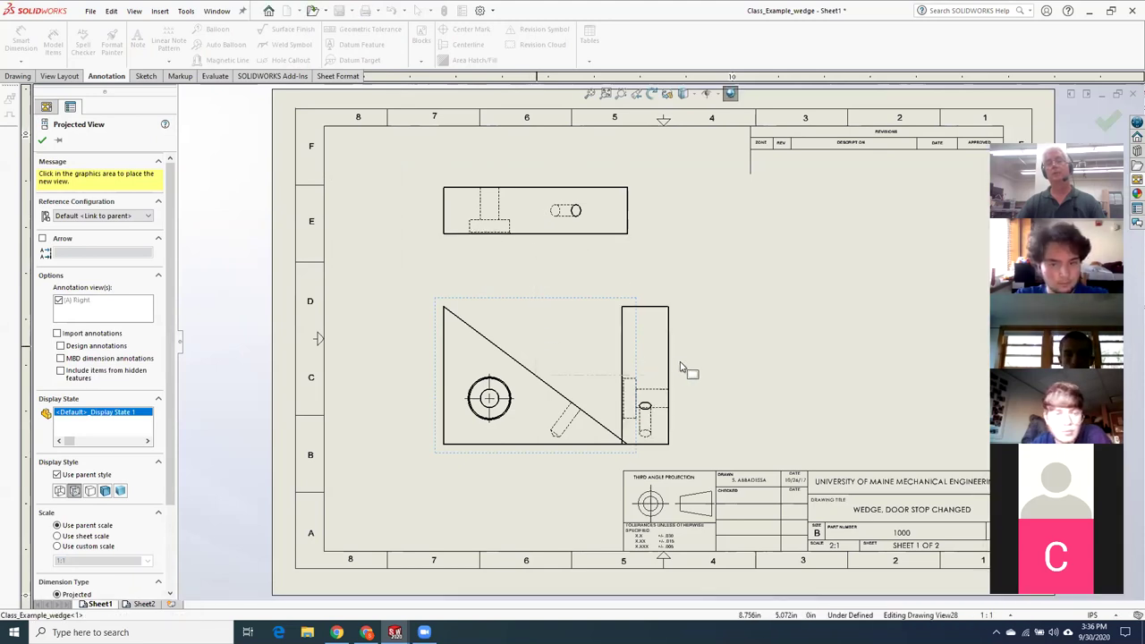
{"action": "left_click", "coordinate": [713, 374]}
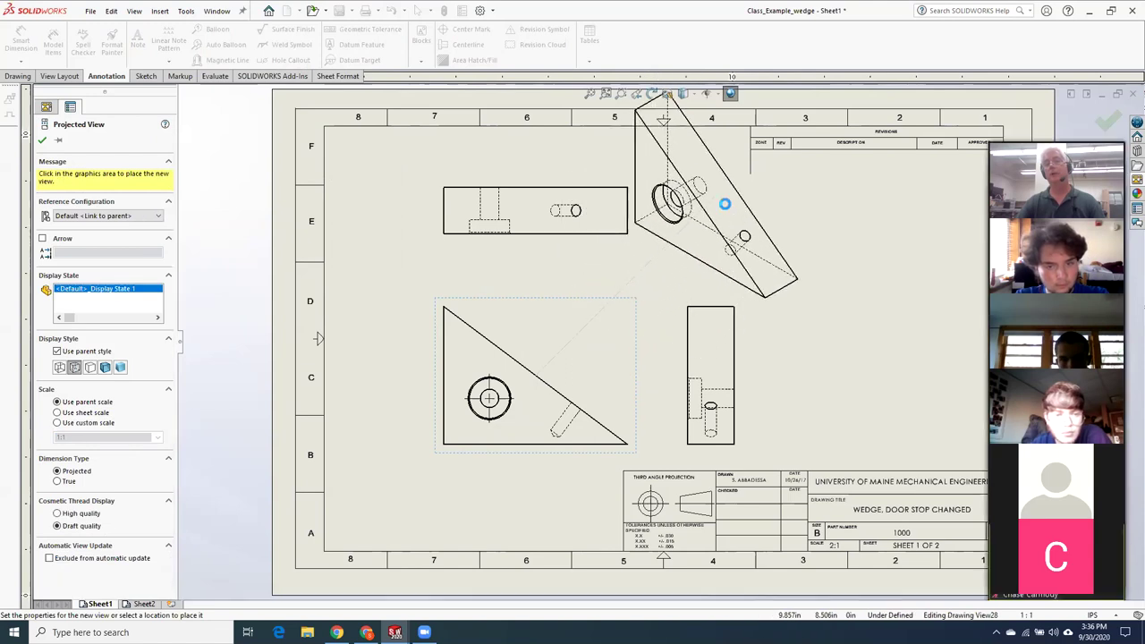
{"action": "left_click", "coordinate": [725, 204]}
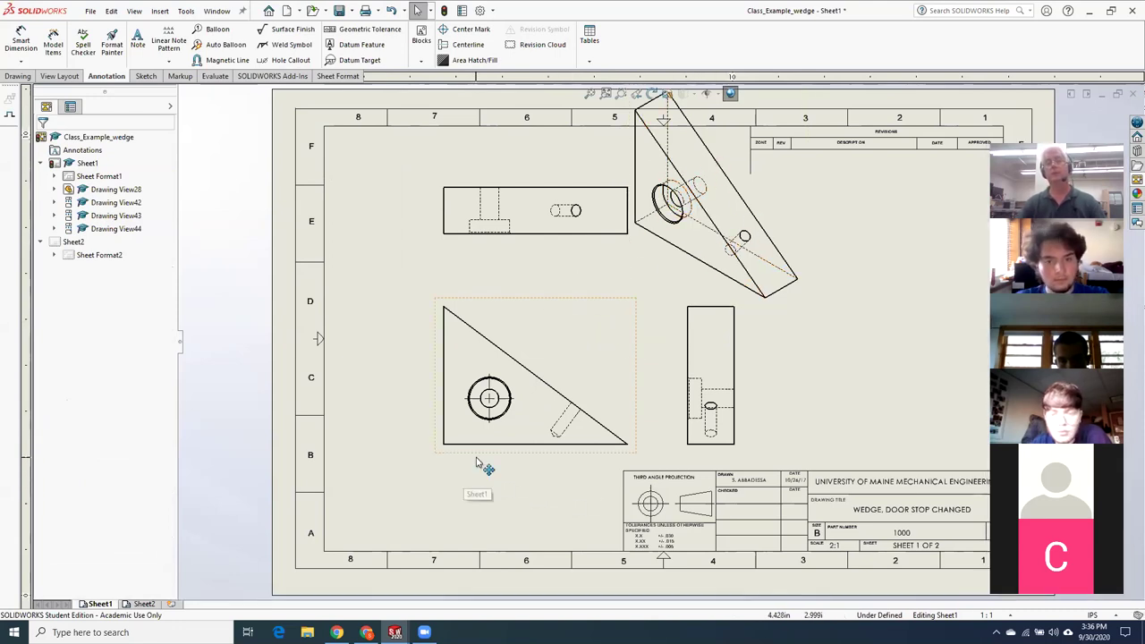
Move the front view back toward the sheet's left border and slightly up, and bring the right-side view closer to it
{"action": "mouse_move", "coordinate": [480, 468]}
{"action": "left_mouse_down"}
{"action": "mouse_move", "coordinate": [412, 466]}
{"action": "mouse_move", "coordinate": [424, 442]}
{"action": "mouse_move", "coordinate": [413, 454]}
{"action": "mouse_move", "coordinate": [455, 456]}
{"action": "mouse_move", "coordinate": [424, 454]}
{"action": "left_mouse_up"}
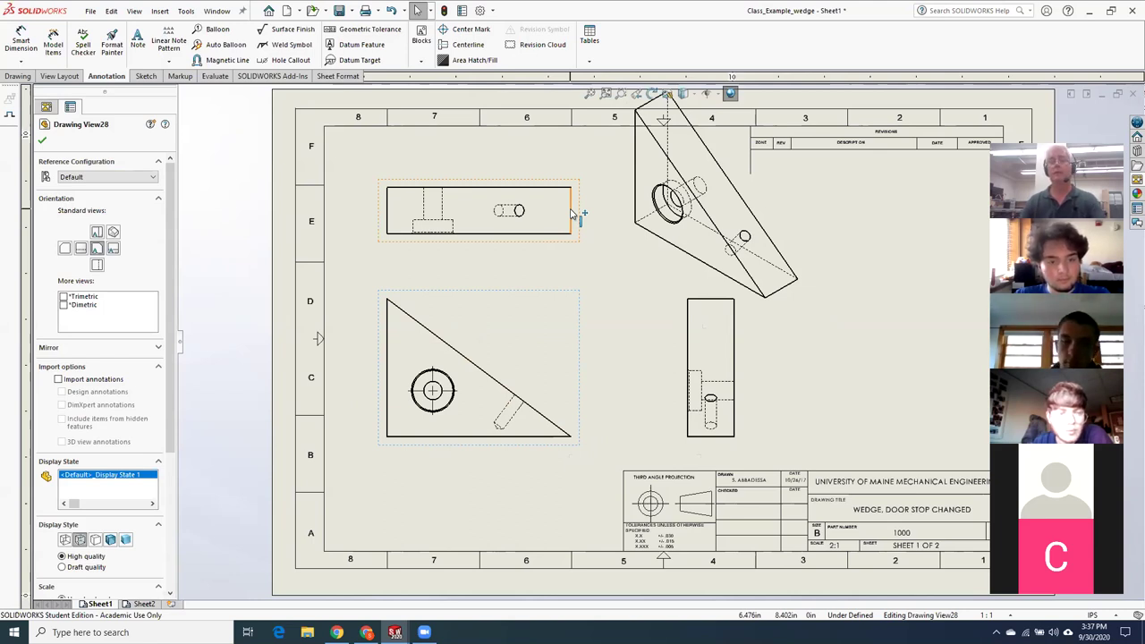
{"action": "left_click_drag", "start_coordinate": [683, 358], "coordinate": [664, 357]}
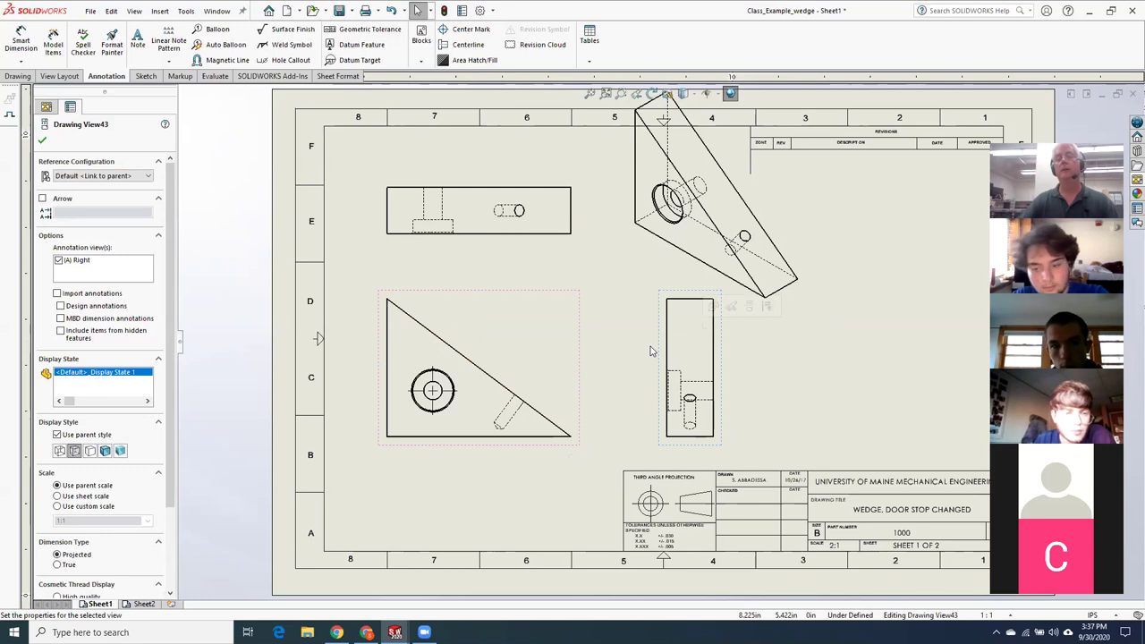
{"action": "left_click", "coordinate": [534, 499]}
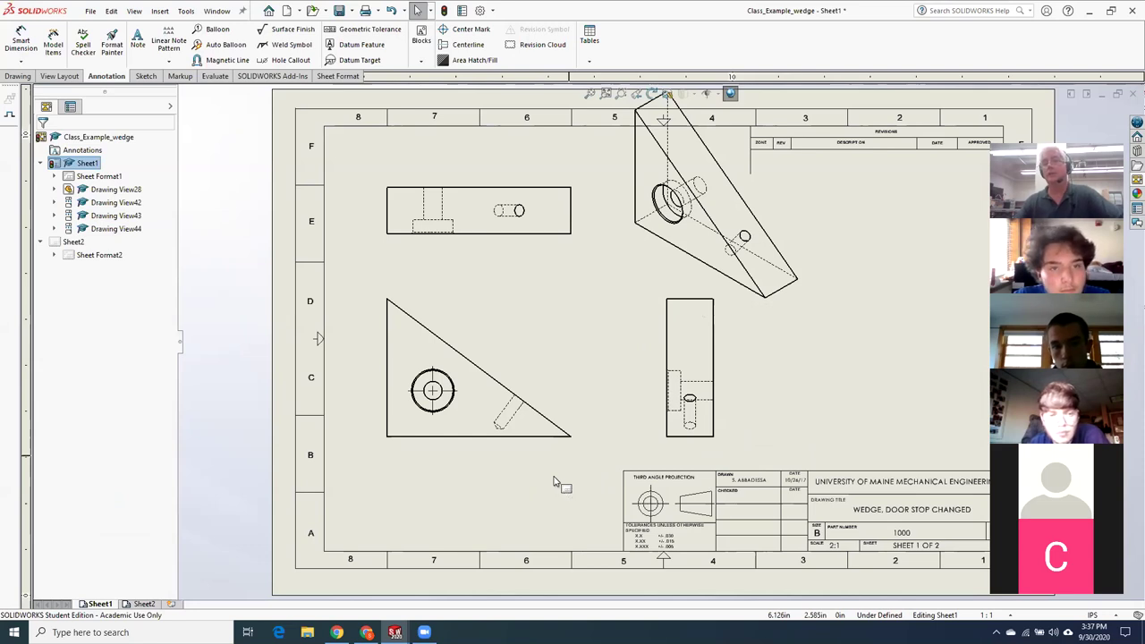
Import the model's design annotations into the front view
{"action": "left_click", "coordinate": [515, 449]}
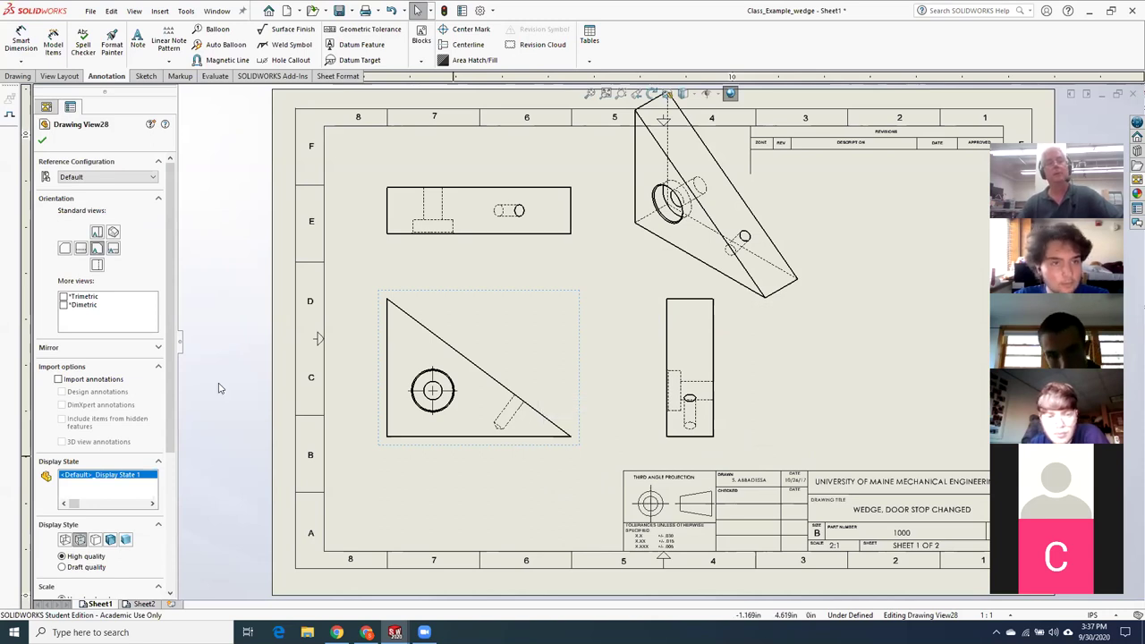
{"action": "scroll", "coordinate": [172, 291], "scroll_direction": "down", "scroll_amount": 3}
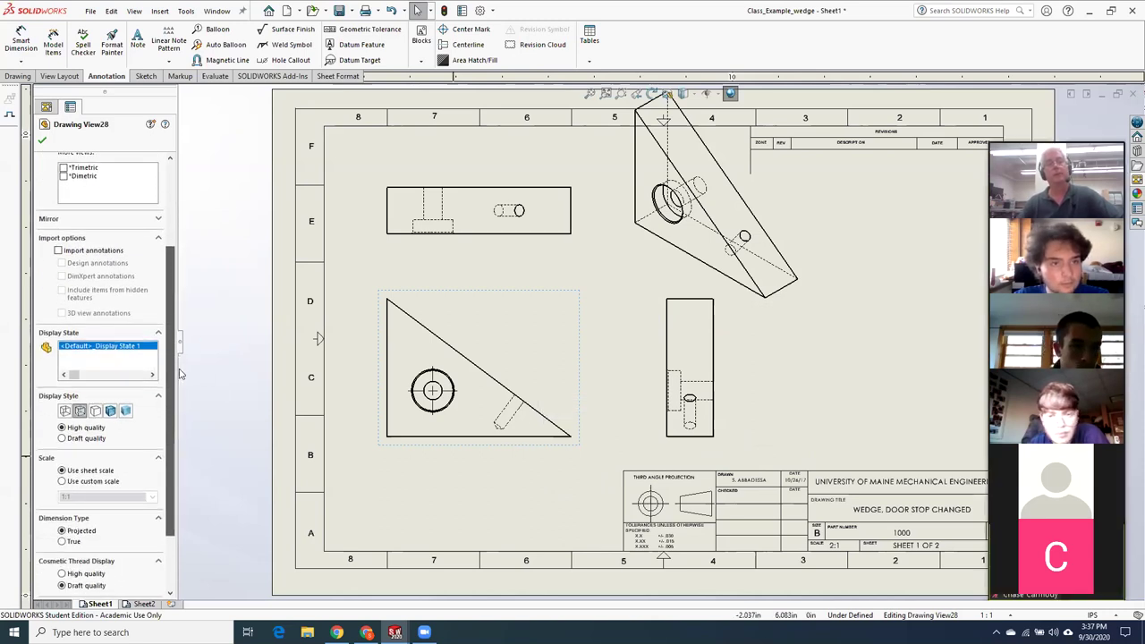
{"action": "left_click", "coordinate": [58, 250]}
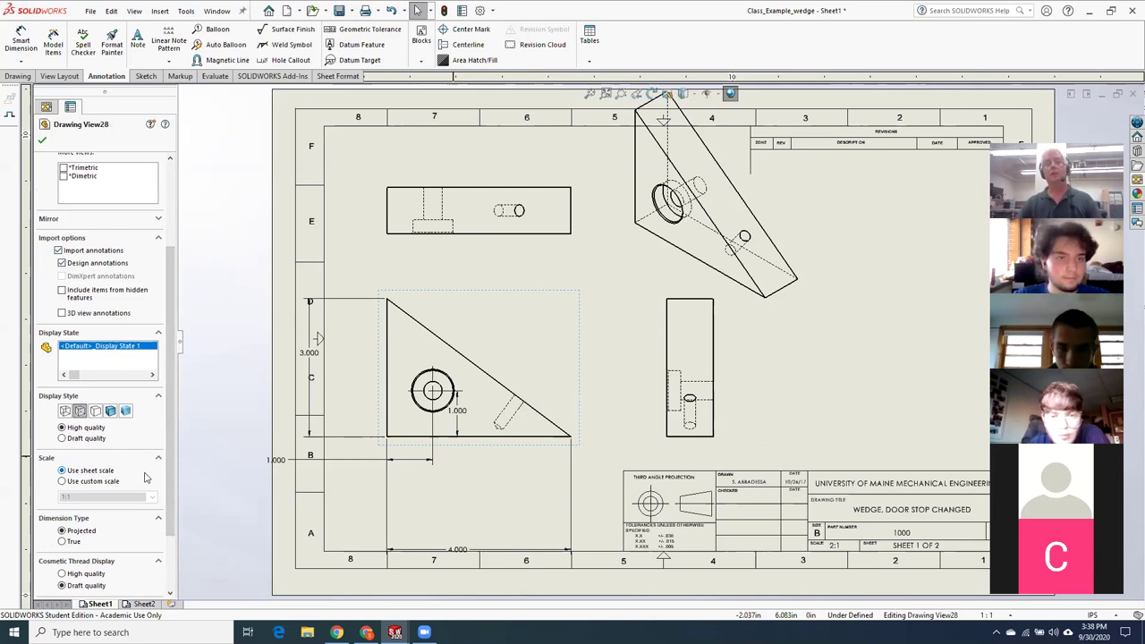
Reposition the front view's height, length and hole-location dimensions neatly around the wedge outline
{"action": "left_click_drag", "start_coordinate": [308, 352], "coordinate": [358, 355]}
{"action": "left_click_drag", "start_coordinate": [276, 460], "coordinate": [466, 457]}
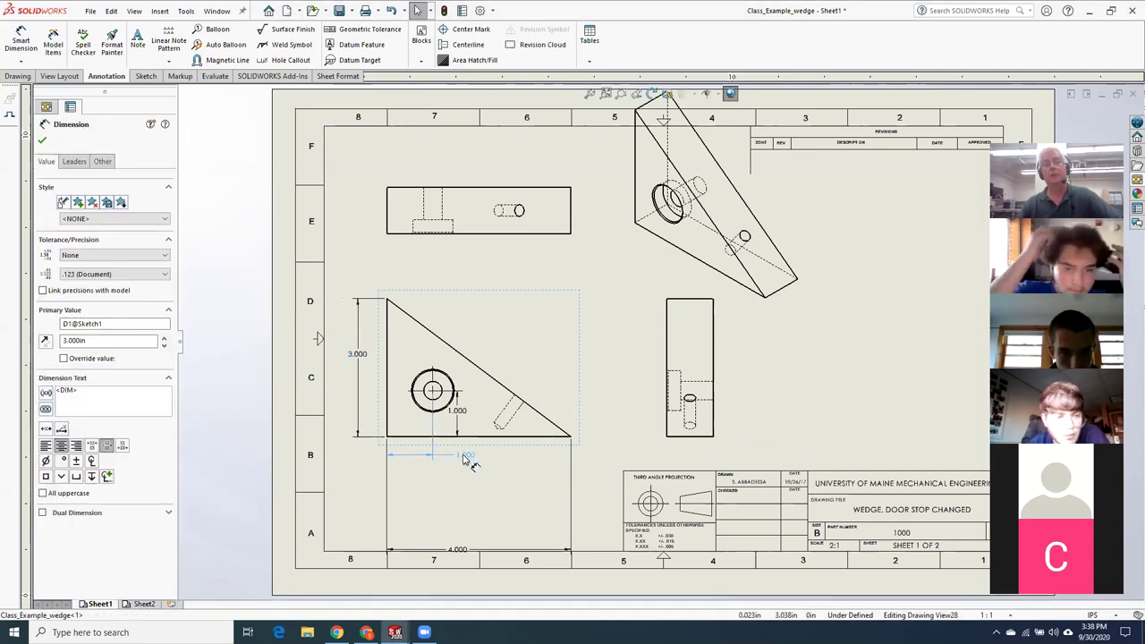
{"action": "left_click_drag", "start_coordinate": [463, 555], "coordinate": [458, 490]}
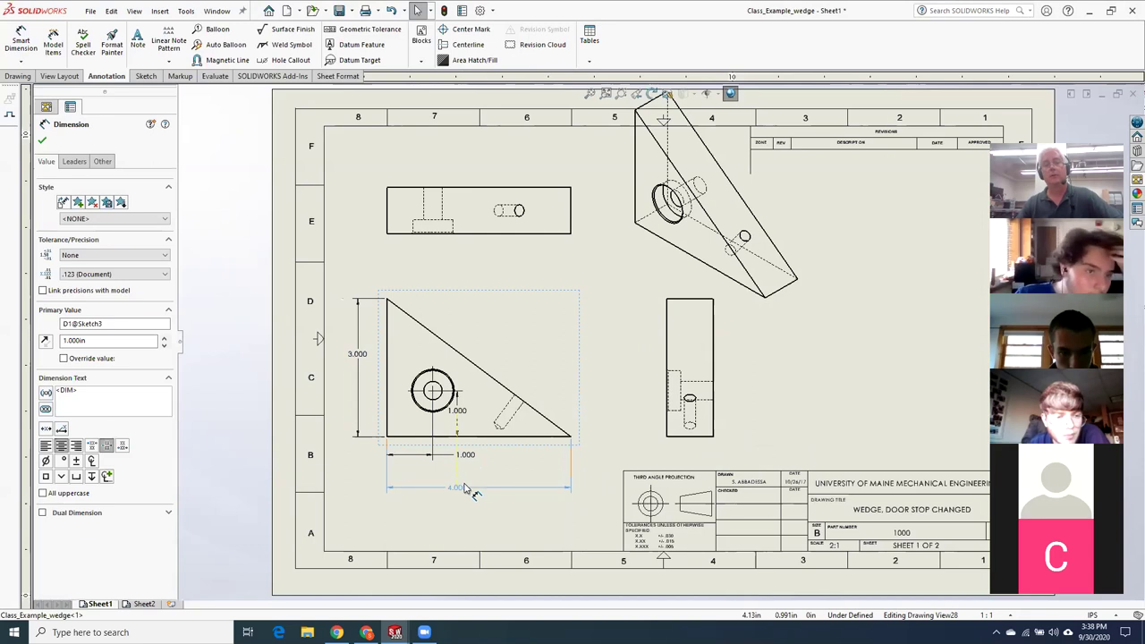
{"action": "left_click_drag", "start_coordinate": [457, 410], "coordinate": [480, 412]}
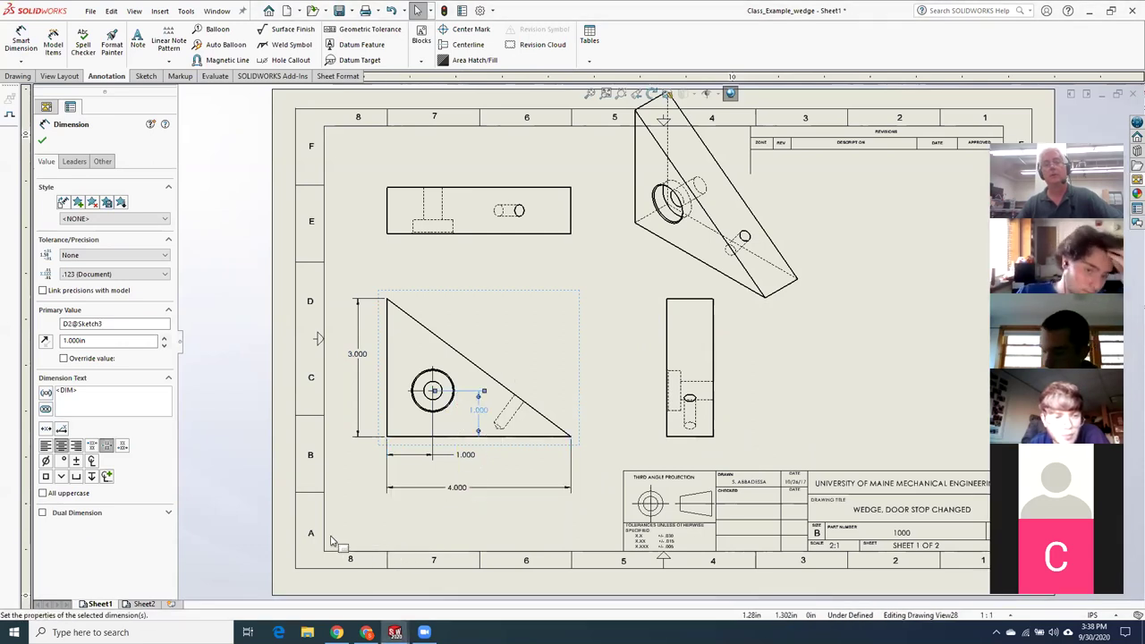
{"action": "left_click", "coordinate": [42, 140]}
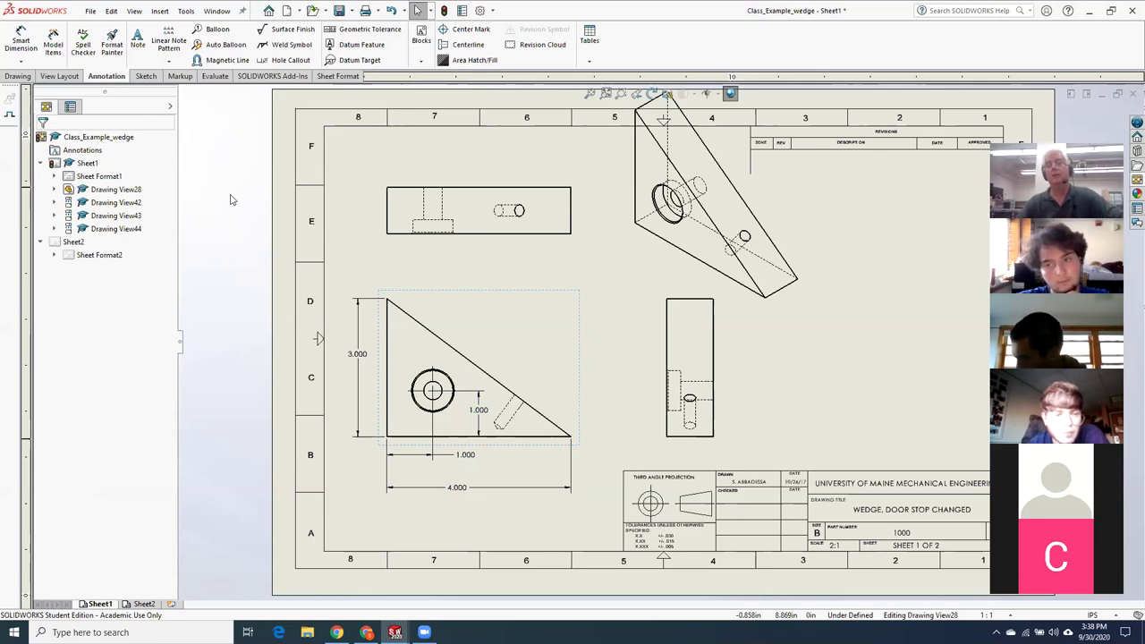
Set the wedge's overall length dimension in the front view to 4.5 in and rebuild the drawing
{"action": "left_click", "coordinate": [458, 488]}
{"action": "double_click", "coordinate": [457, 488]}
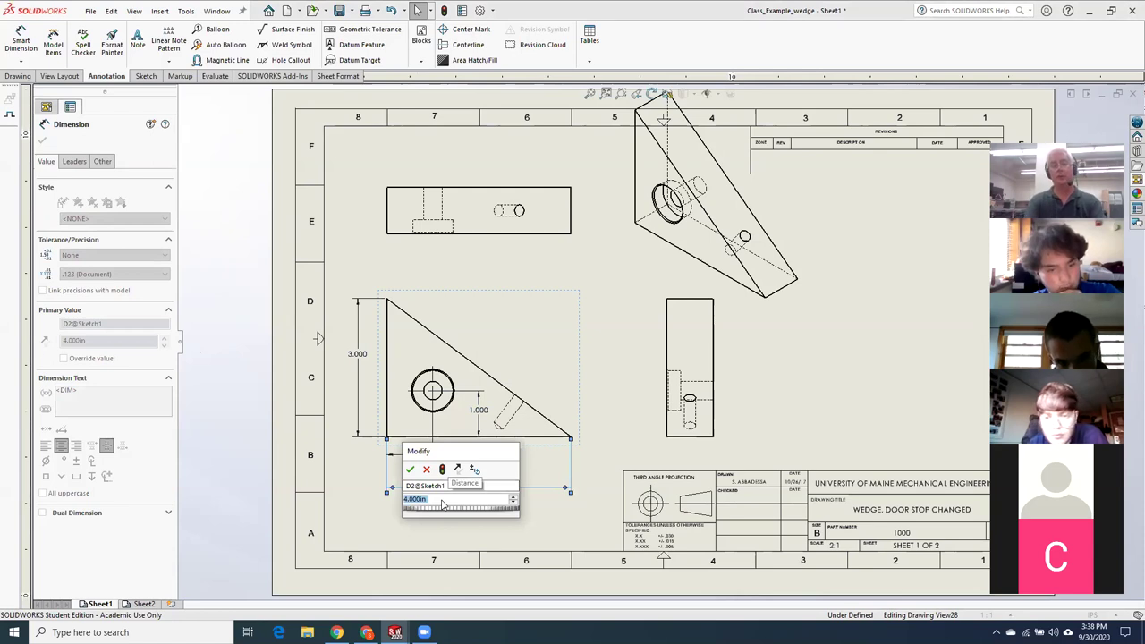
{"action": "type", "text": "4.5"}
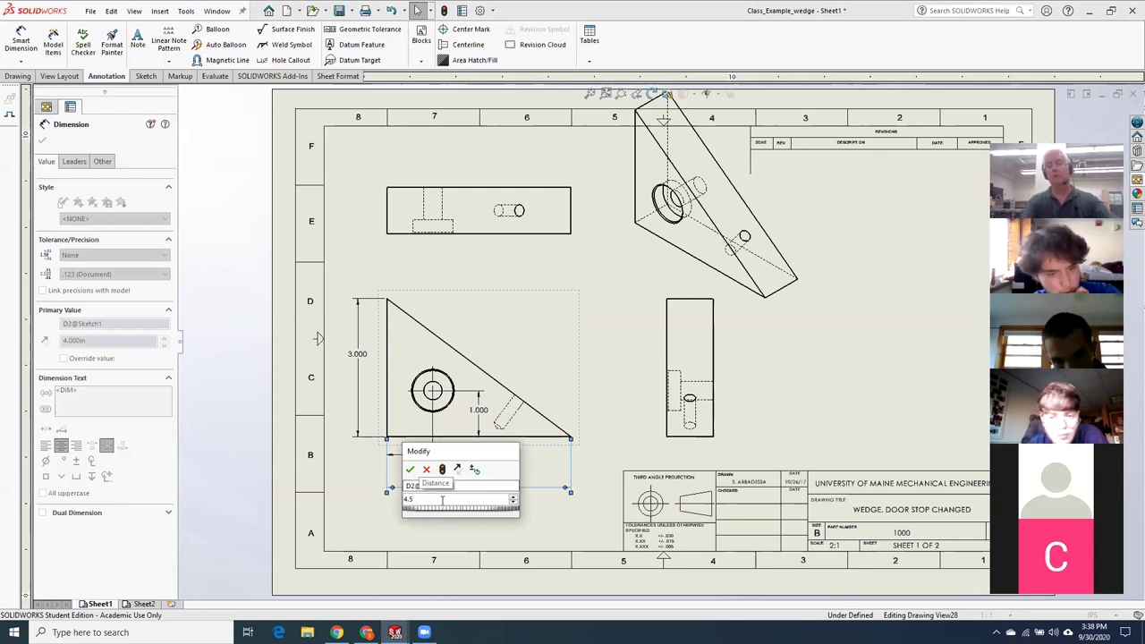
{"action": "key", "text": "Return"}
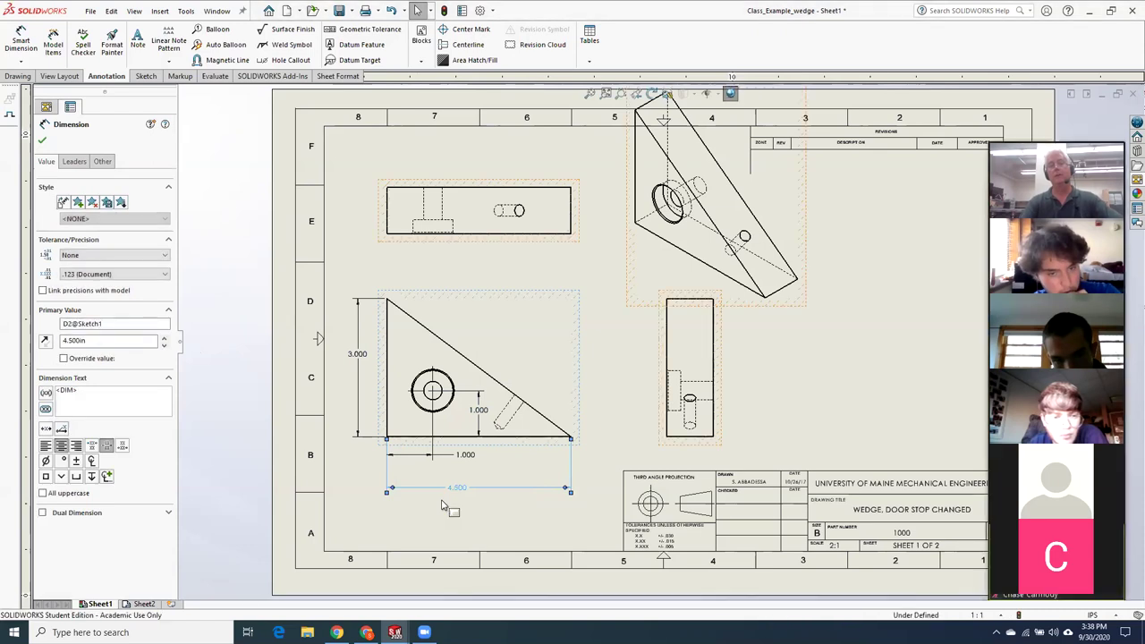
{"action": "left_click", "coordinate": [42, 144]}
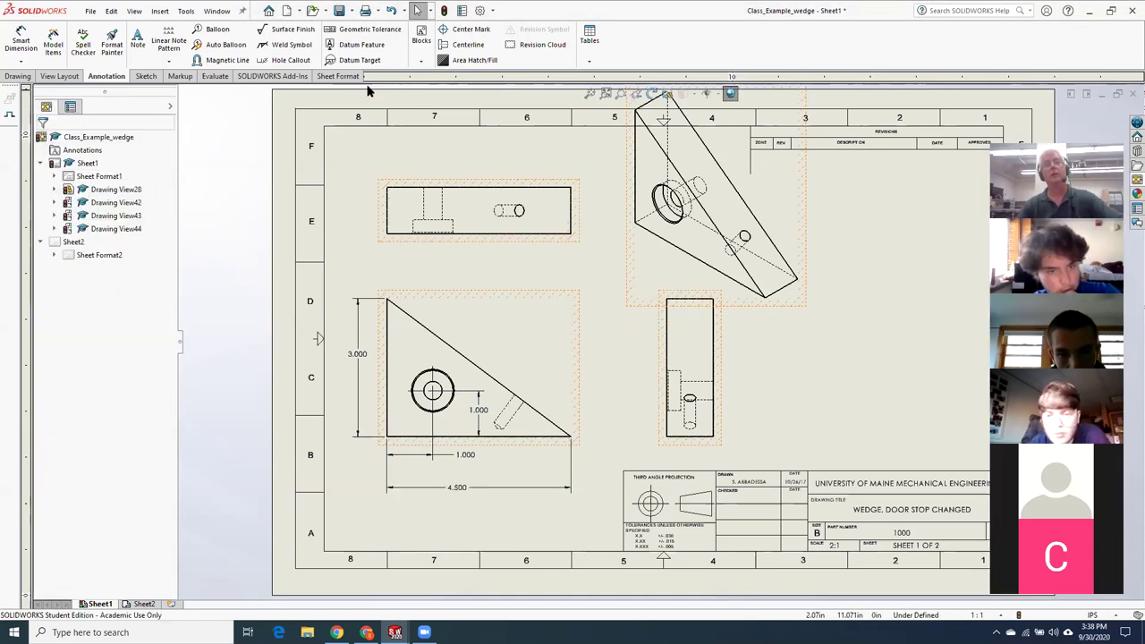
{"action": "left_click", "coordinate": [444, 10]}
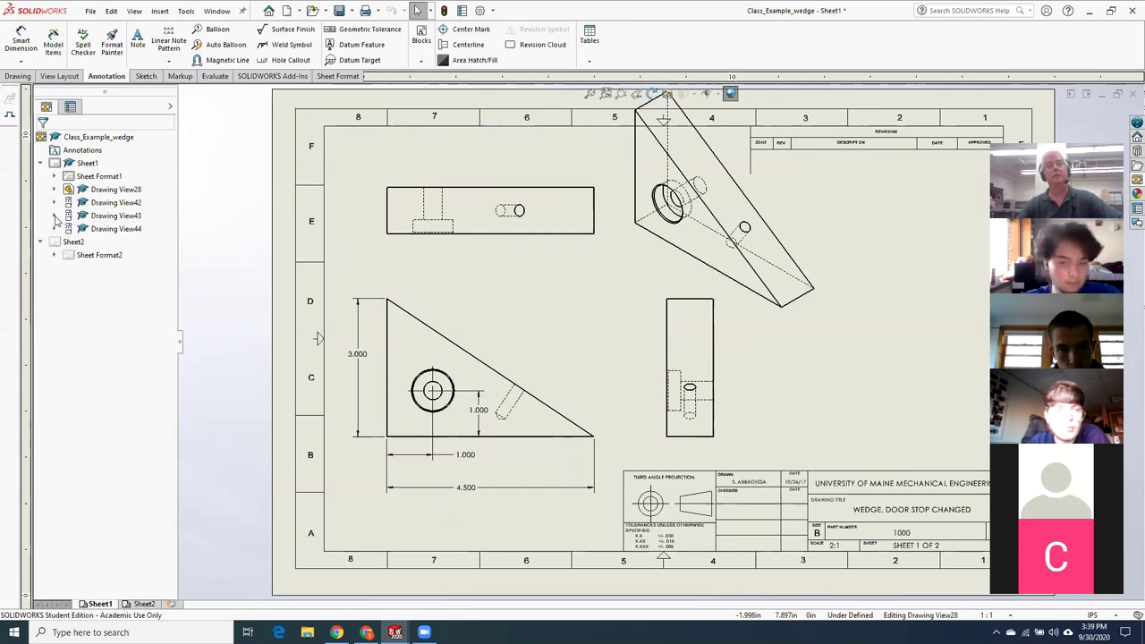
Open the Class_Example_wedge part from the component under Drawing View43
{"action": "left_click", "coordinate": [53, 216]}
{"action": "right_click", "coordinate": [136, 229]}
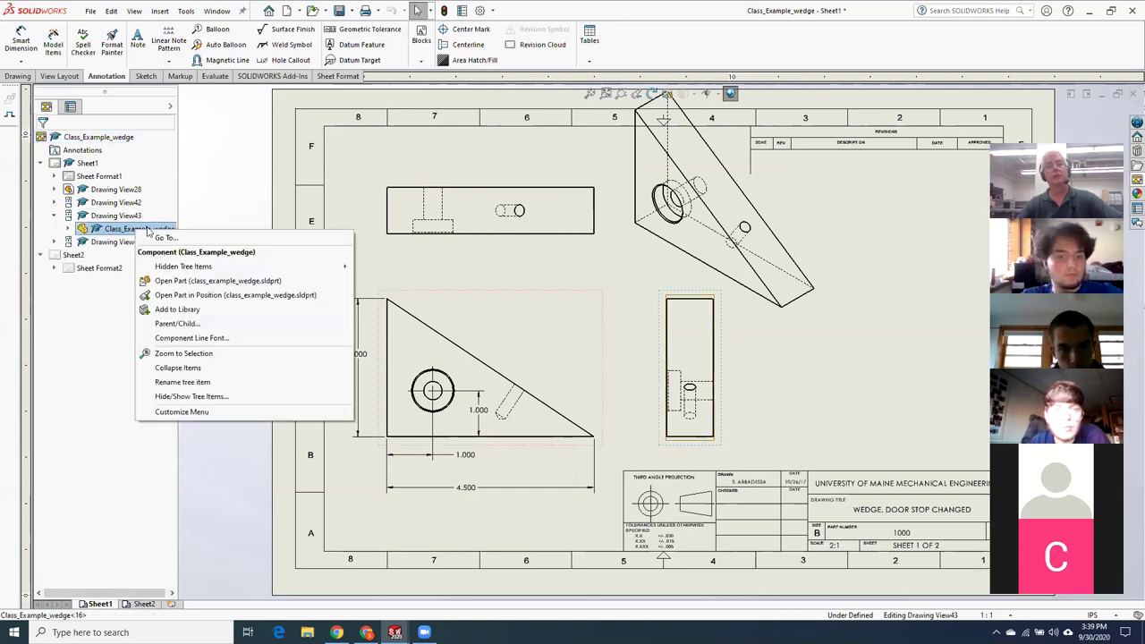
{"action": "left_click", "coordinate": [184, 282]}
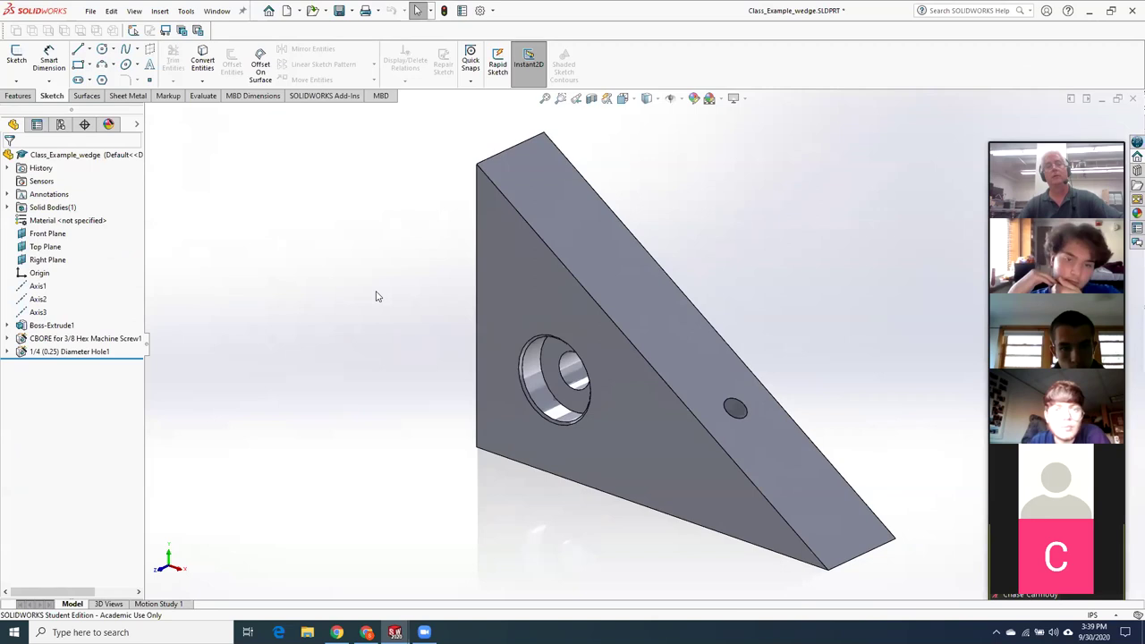
Measure the length of the wedge's bottom edge, save the part's changes and close it to return to the drawing
{"action": "left_click", "coordinate": [203, 96]}
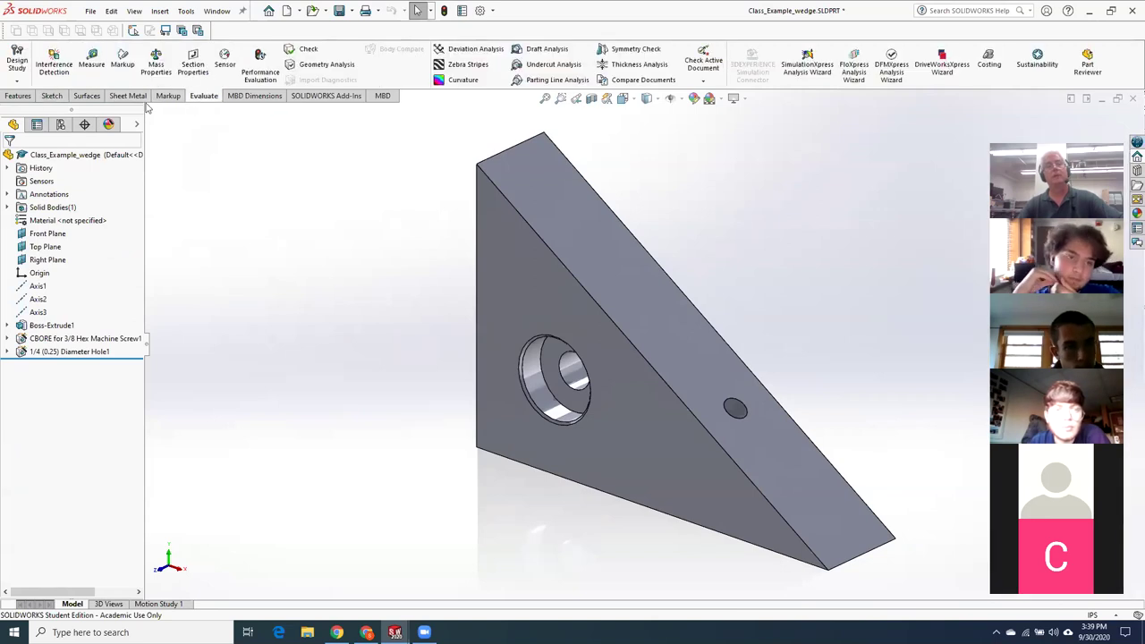
{"action": "left_click", "coordinate": [91, 64]}
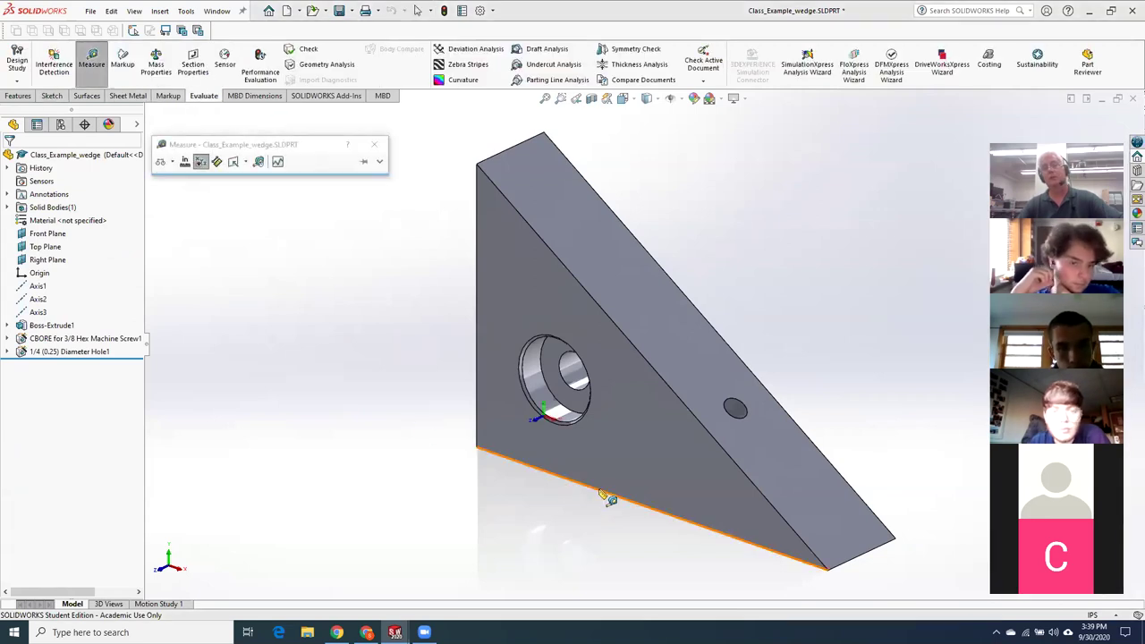
{"action": "left_click", "coordinate": [603, 494]}
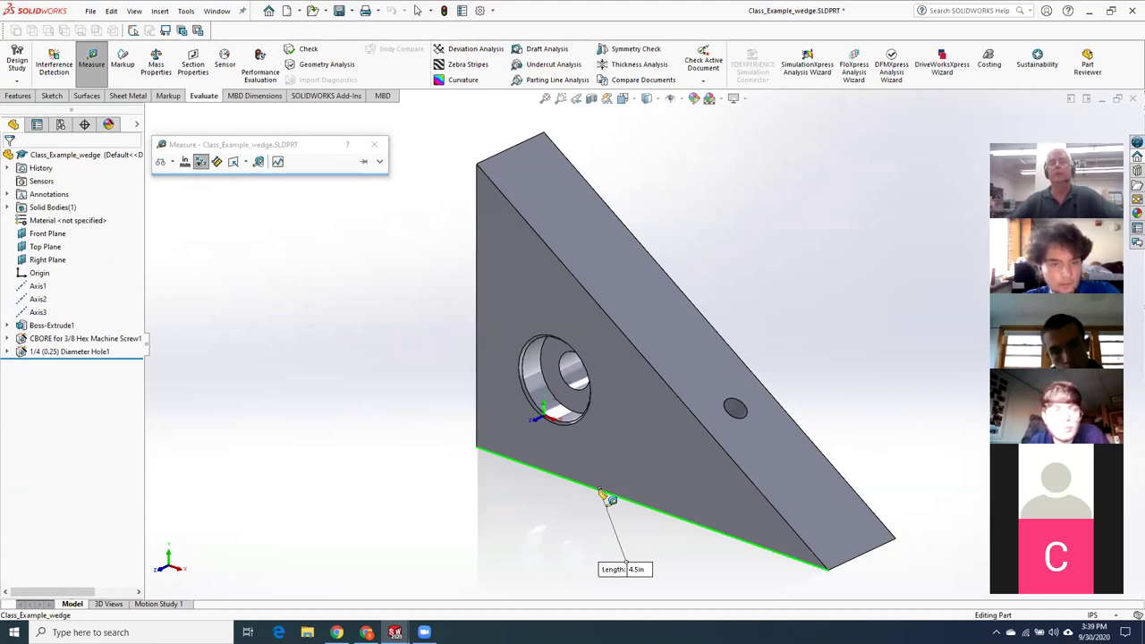
{"action": "key", "text": "Escape"}
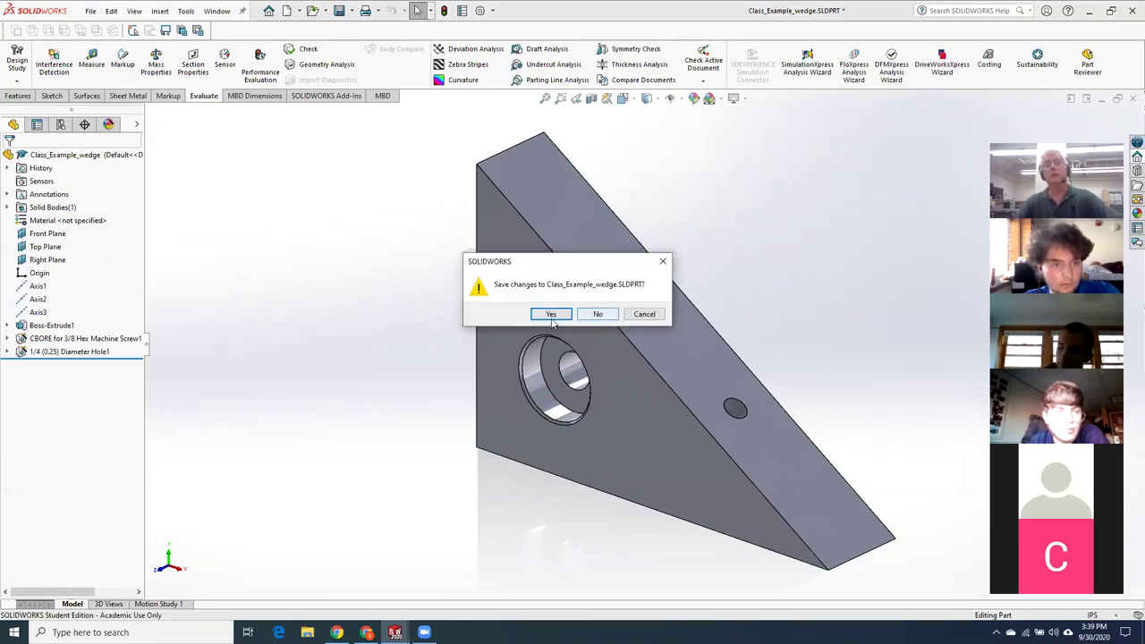
{"action": "left_click", "coordinate": [559, 316]}
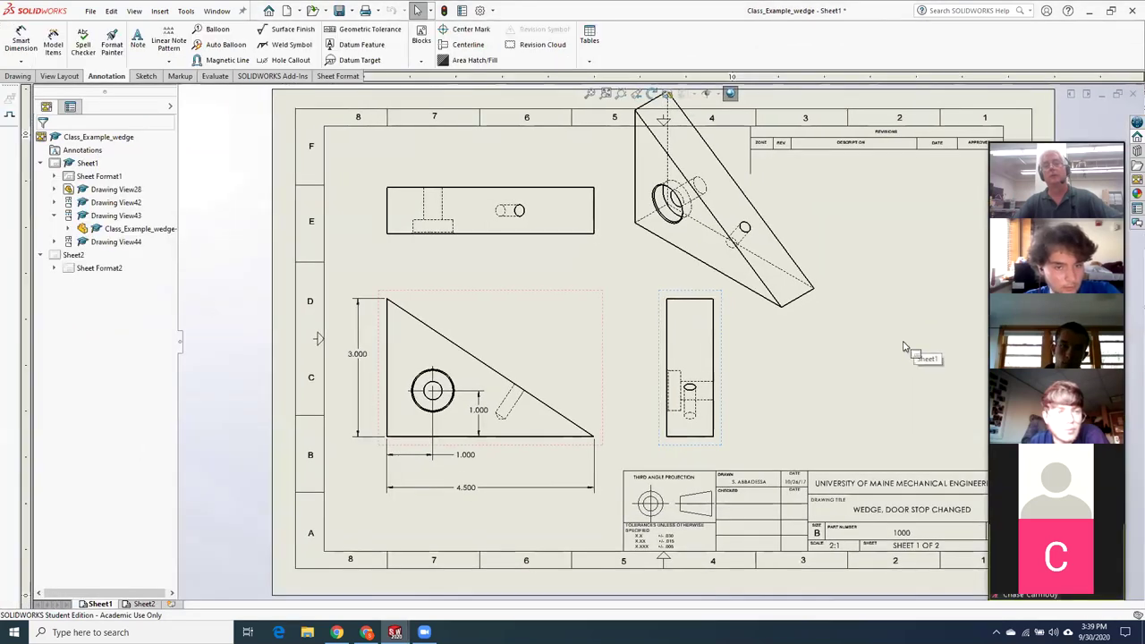
{"action": "left_click", "coordinate": [900, 350]}
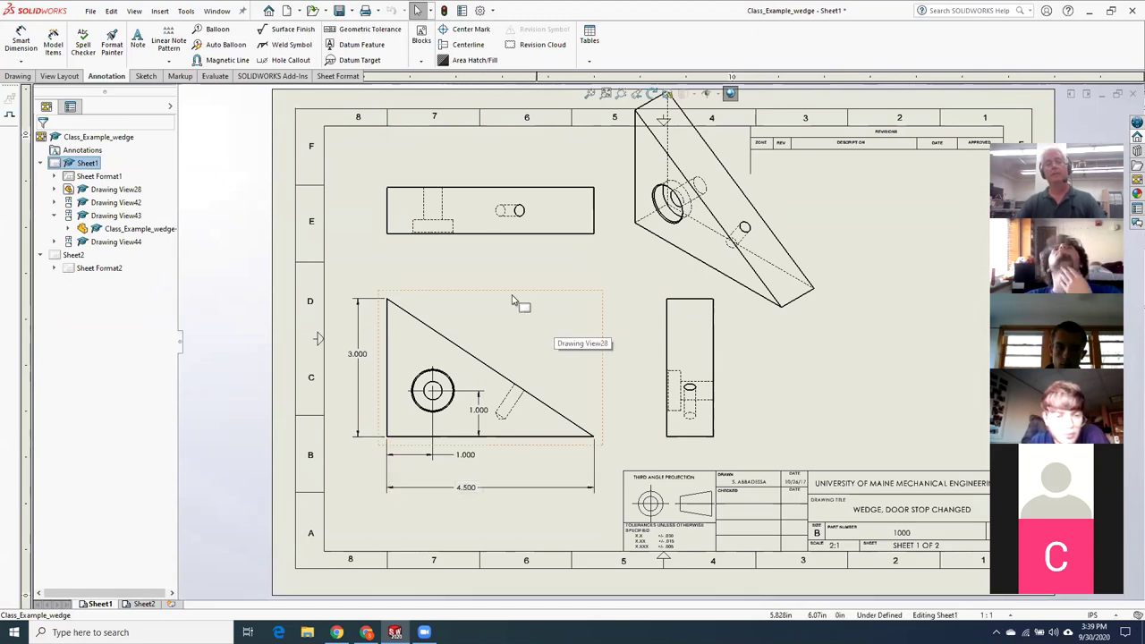
Move the top view closer to the front view and dimension the wedge's thickness along its left end
{"action": "left_click_drag", "start_coordinate": [507, 250], "coordinate": [508, 273]}
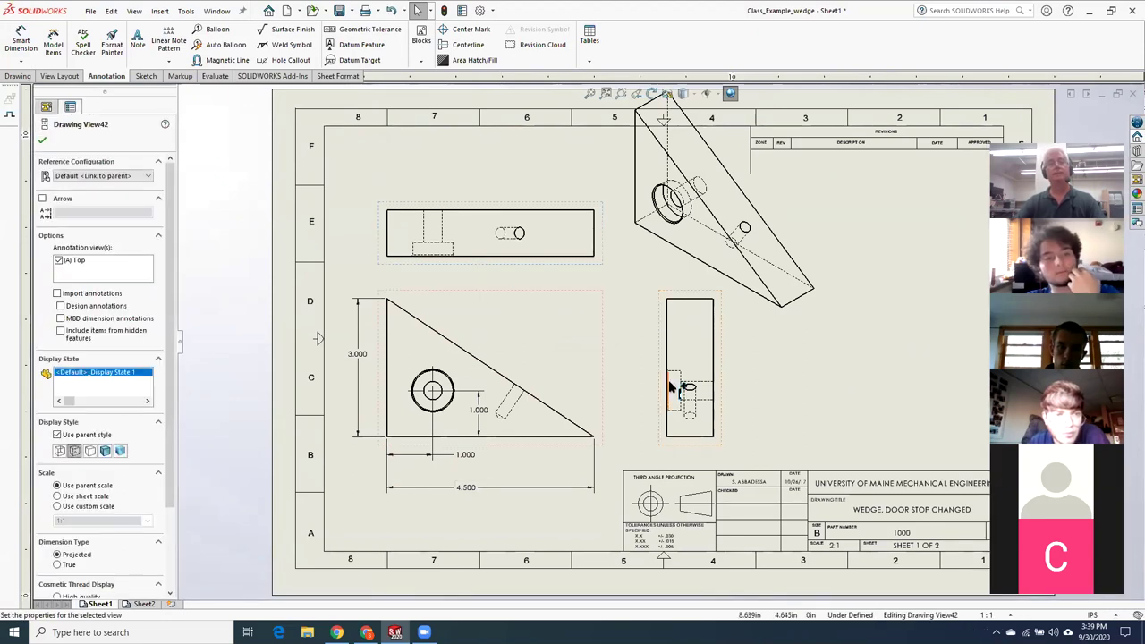
{"action": "left_click", "coordinate": [41, 141]}
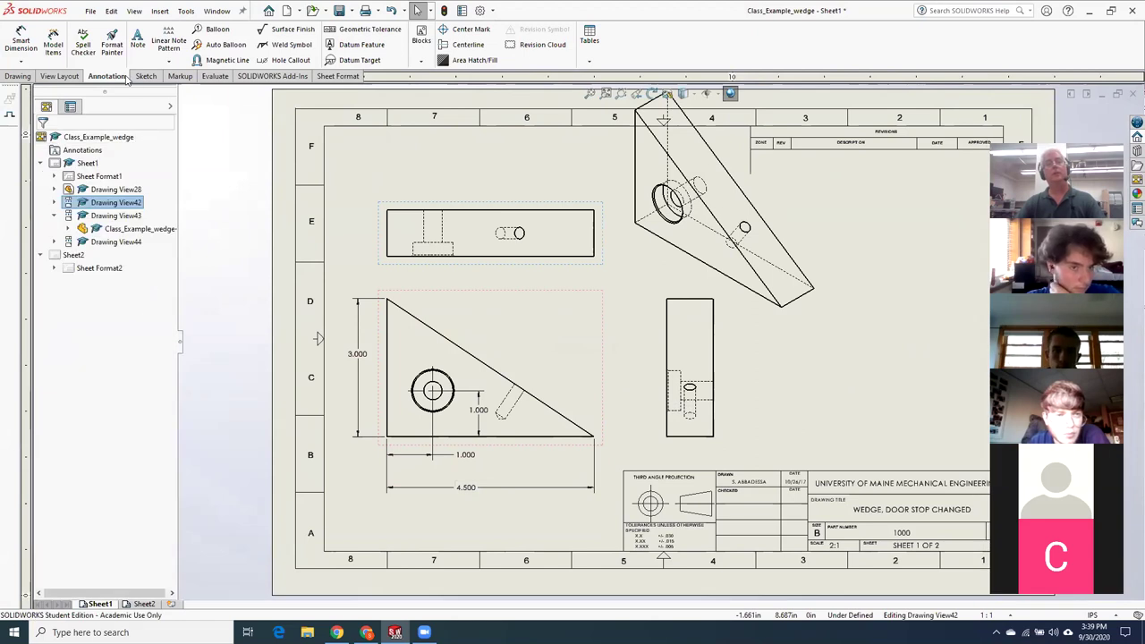
{"action": "left_click", "coordinate": [21, 40]}
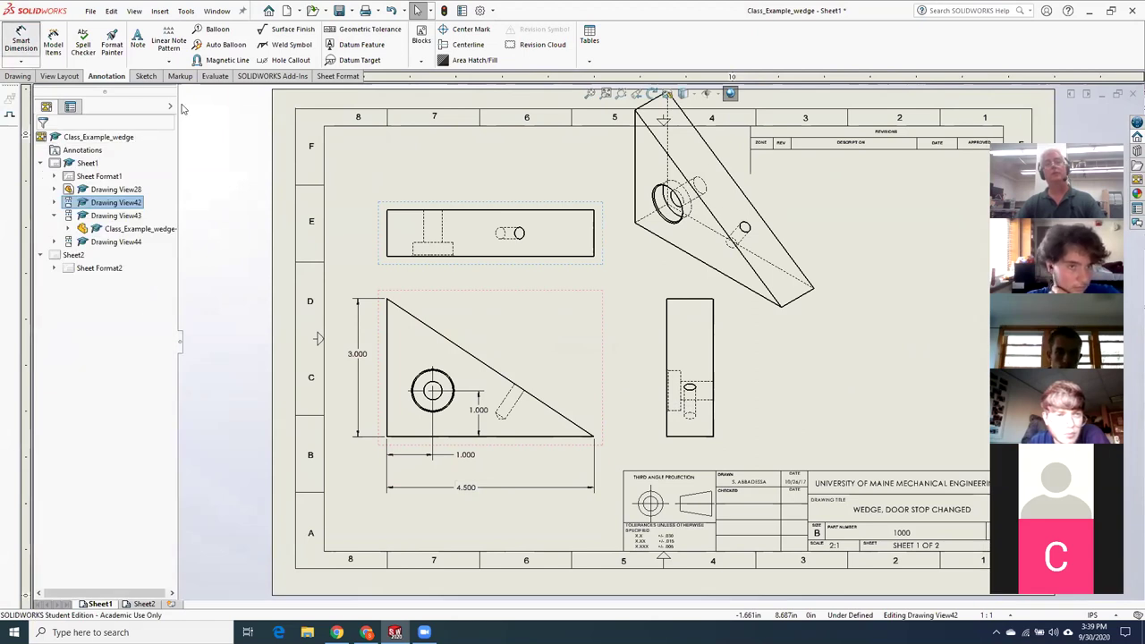
{"action": "left_click", "coordinate": [388, 231]}
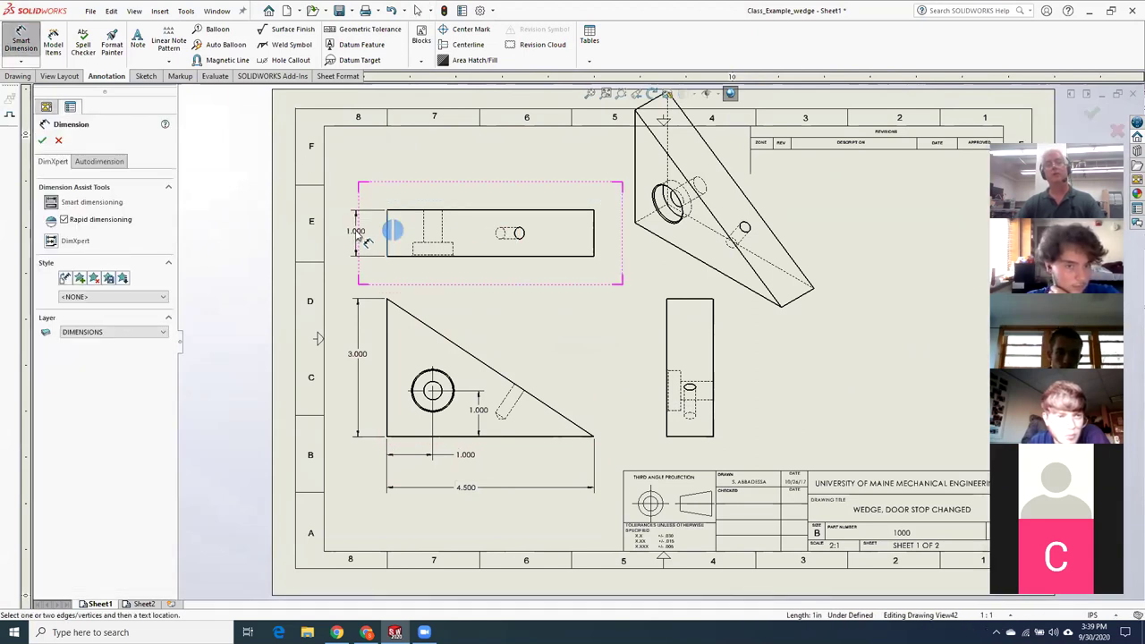
{"action": "left_click", "coordinate": [364, 244]}
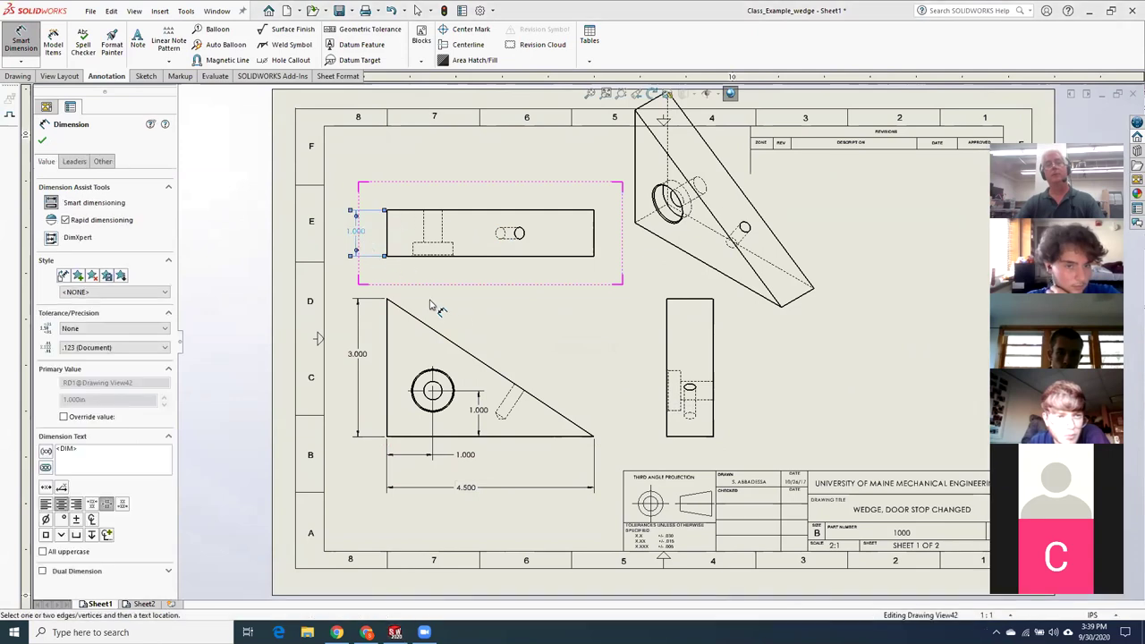
{"action": "left_click", "coordinate": [25, 45]}
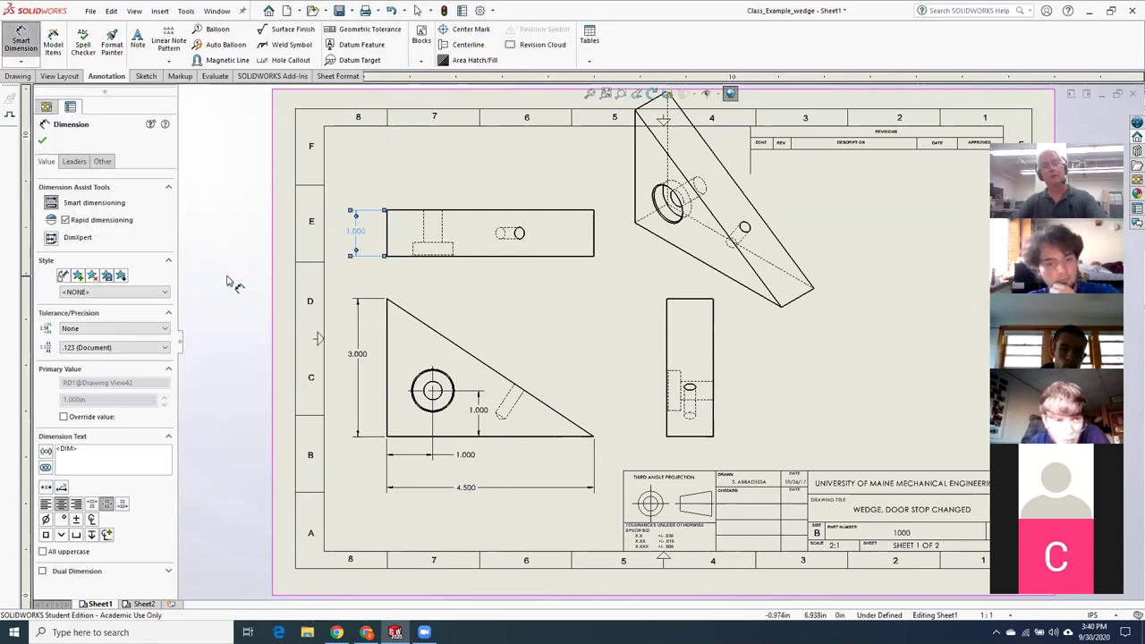
{"action": "key", "text": "Escape"}
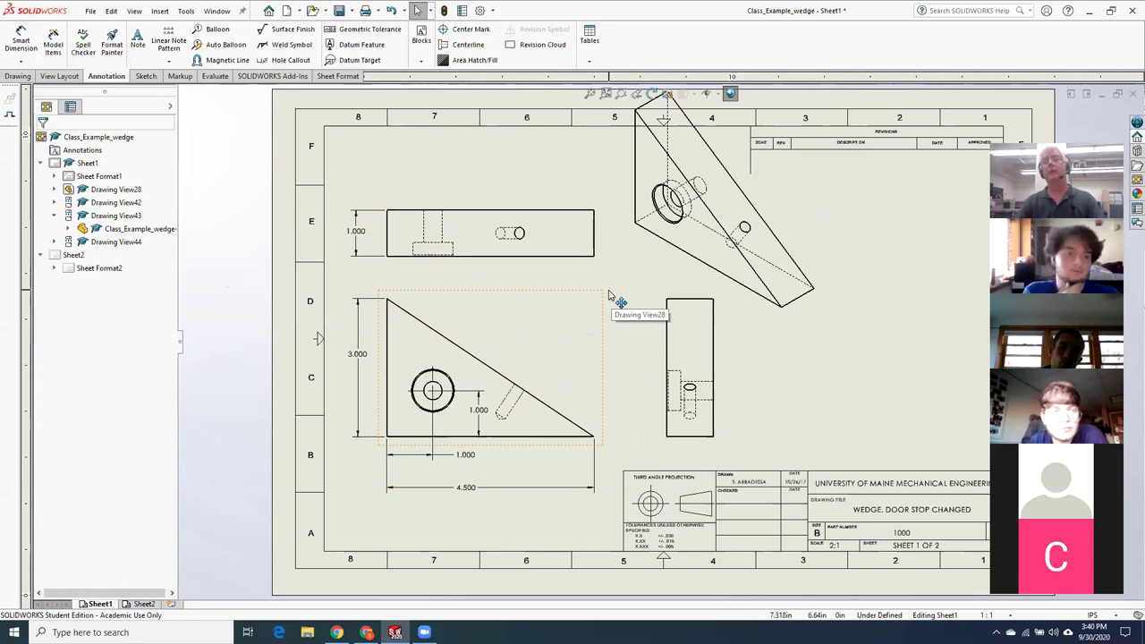
Display the isometric view with hidden lines removed and give it a custom scale of 1:2
{"action": "left_click", "coordinate": [658, 272]}
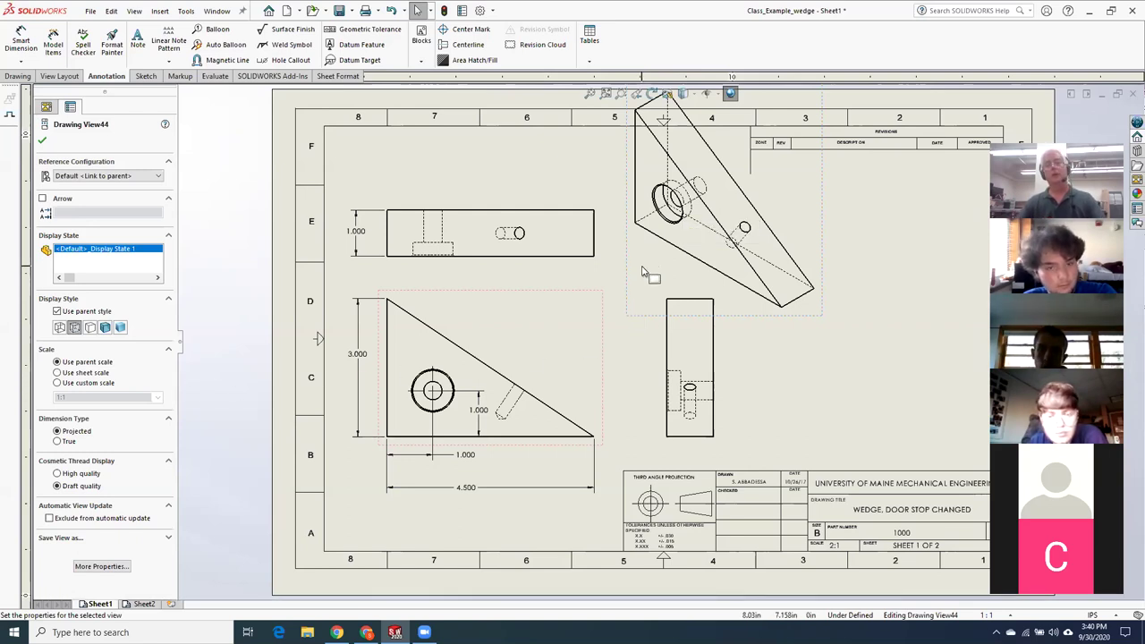
{"action": "left_click", "coordinate": [89, 328]}
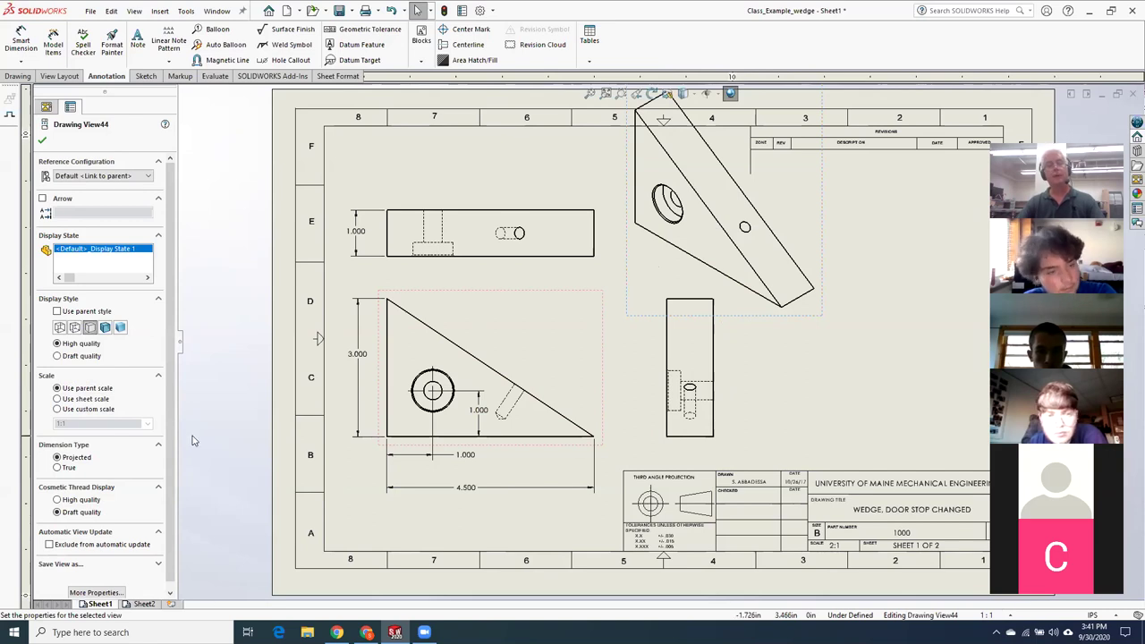
{"action": "left_click", "coordinate": [58, 409]}
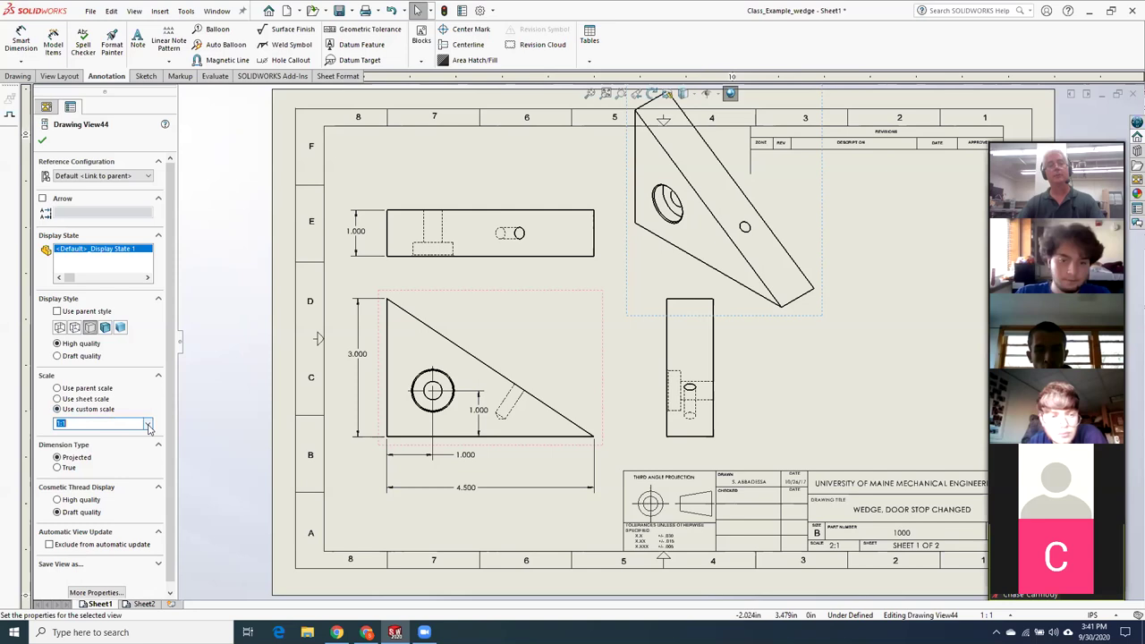
{"action": "left_click", "coordinate": [147, 424]}
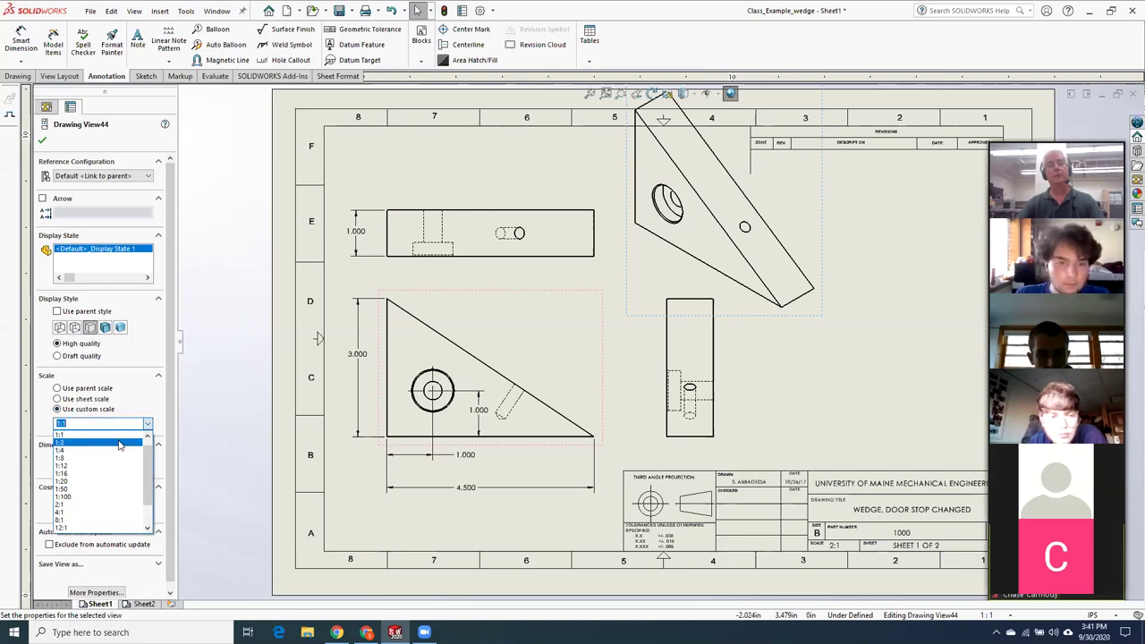
{"action": "left_click", "coordinate": [119, 444]}
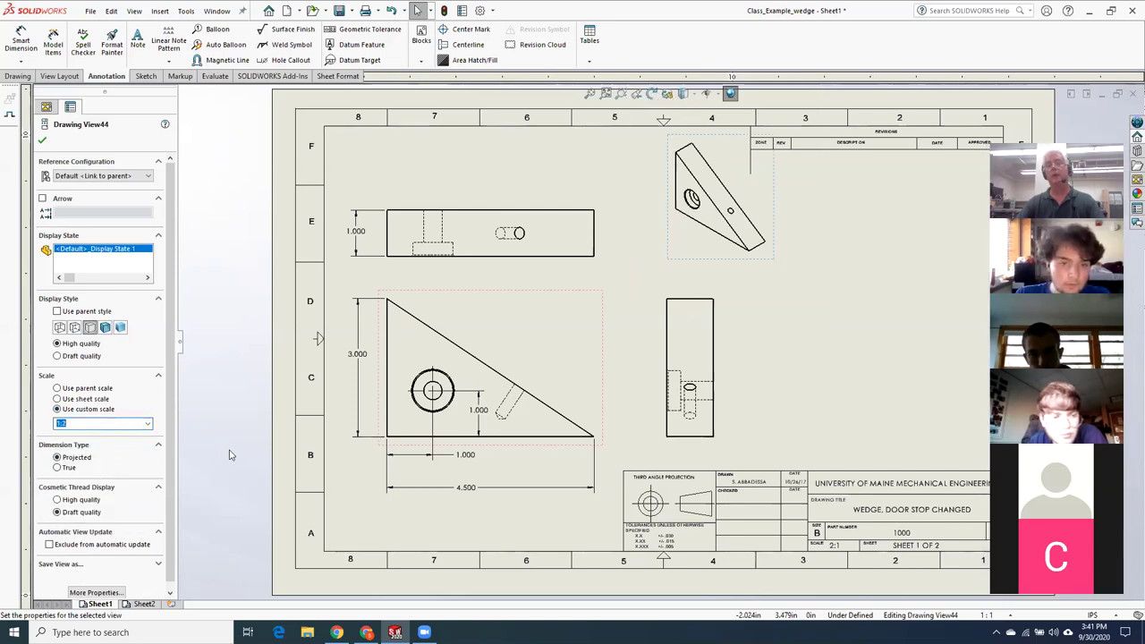
{"action": "left_click", "coordinate": [41, 141]}
Reposition the isometric view slightly closer to the top view, clear of the revisions table
{"action": "left_click_drag", "start_coordinate": [698, 266], "coordinate": [667, 254]}
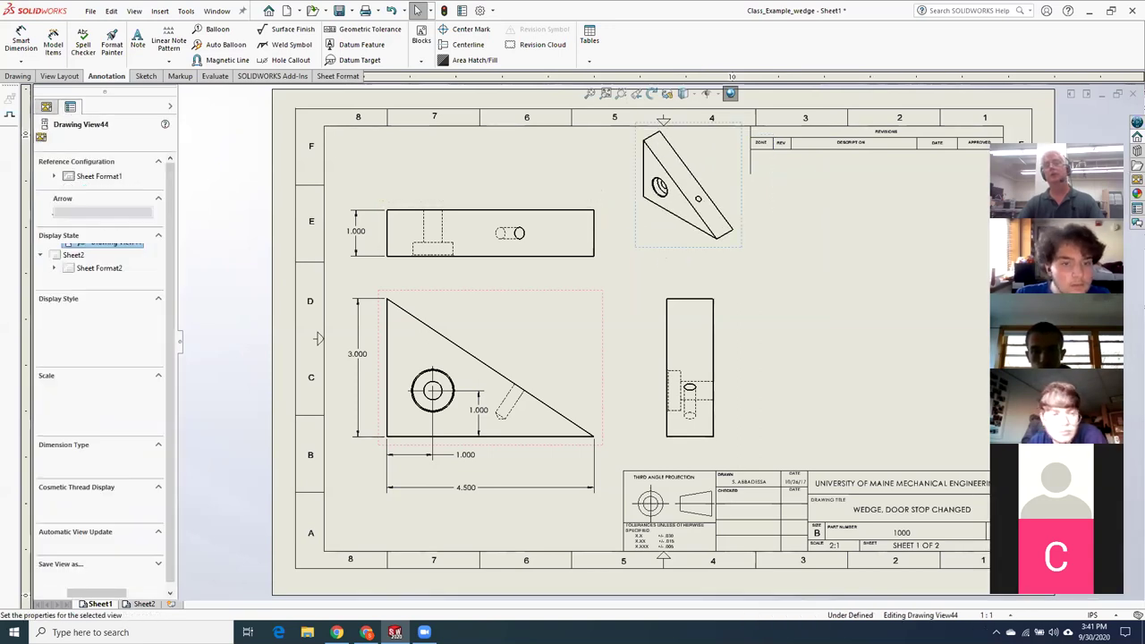
{"action": "left_click", "coordinate": [371, 156]}
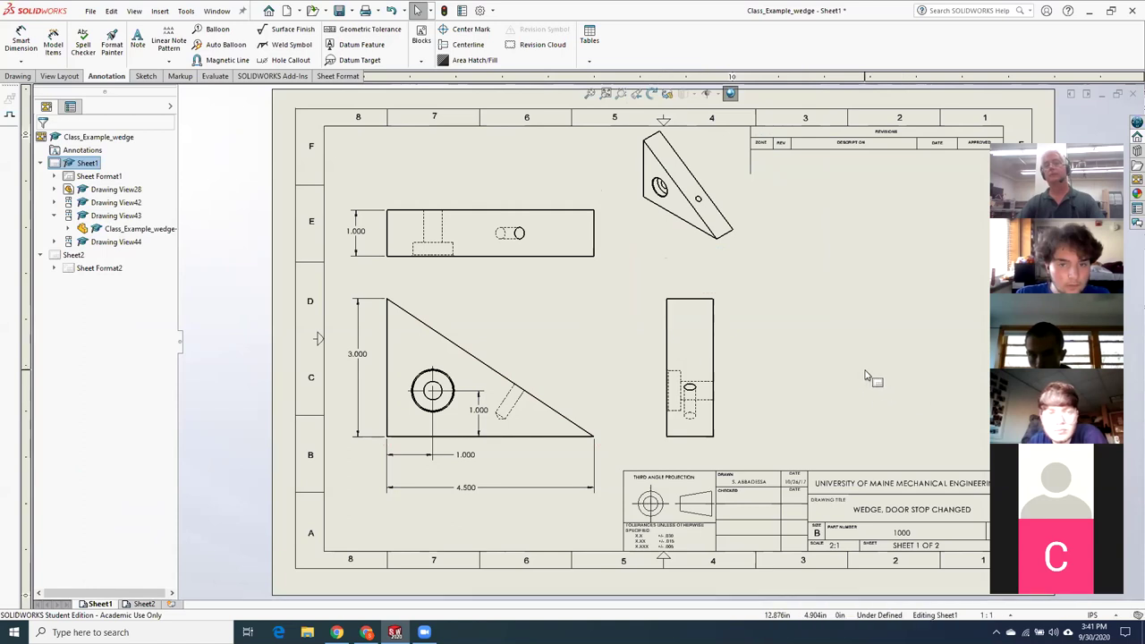
Examine the title block's drawing title, part number, revision, scale and sheet entries
{"action": "key", "text": "f"}
{"action": "scroll", "coordinate": [864, 371], "scroll_direction": "down", "scroll_amount": 2}
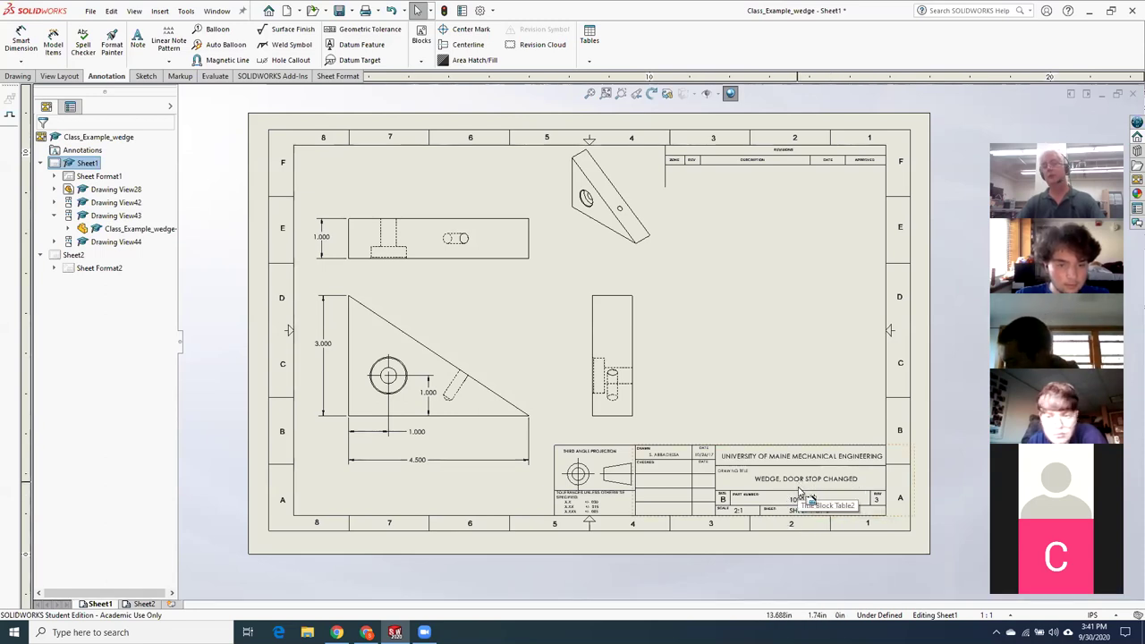
{"action": "scroll", "coordinate": [837, 505], "scroll_direction": "down", "scroll_amount": 1}
{"action": "scroll", "coordinate": [839, 508], "scroll_direction": "down", "scroll_amount": 3}
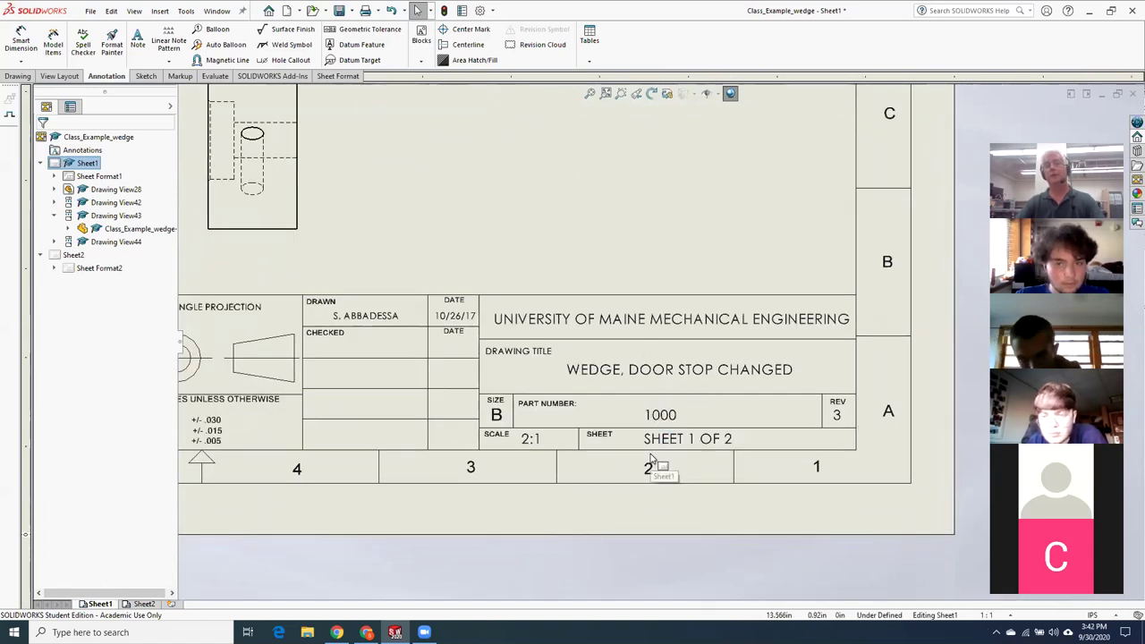
{"action": "scroll", "coordinate": [583, 385], "scroll_direction": "up", "scroll_amount": 4}
{"action": "scroll", "coordinate": [546, 286], "scroll_direction": "up", "scroll_amount": 2}
{"action": "scroll", "coordinate": [531, 232], "scroll_direction": "down", "scroll_amount": 4}
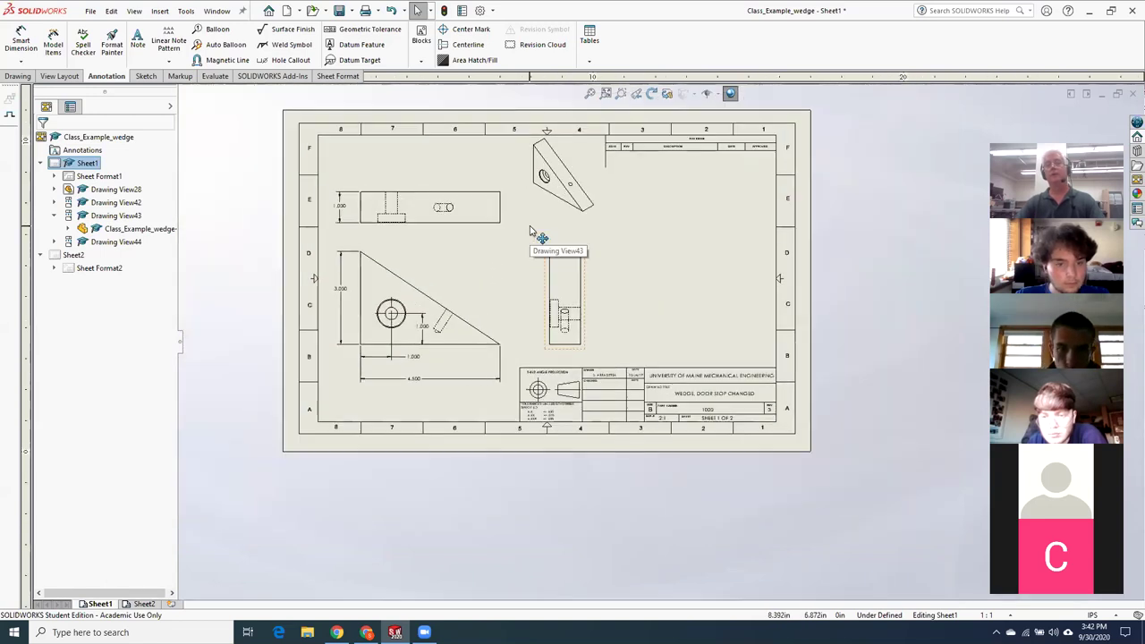
Open the Class_Example_wedge part from the component under Drawing View42
{"action": "left_click", "coordinate": [54, 216]}
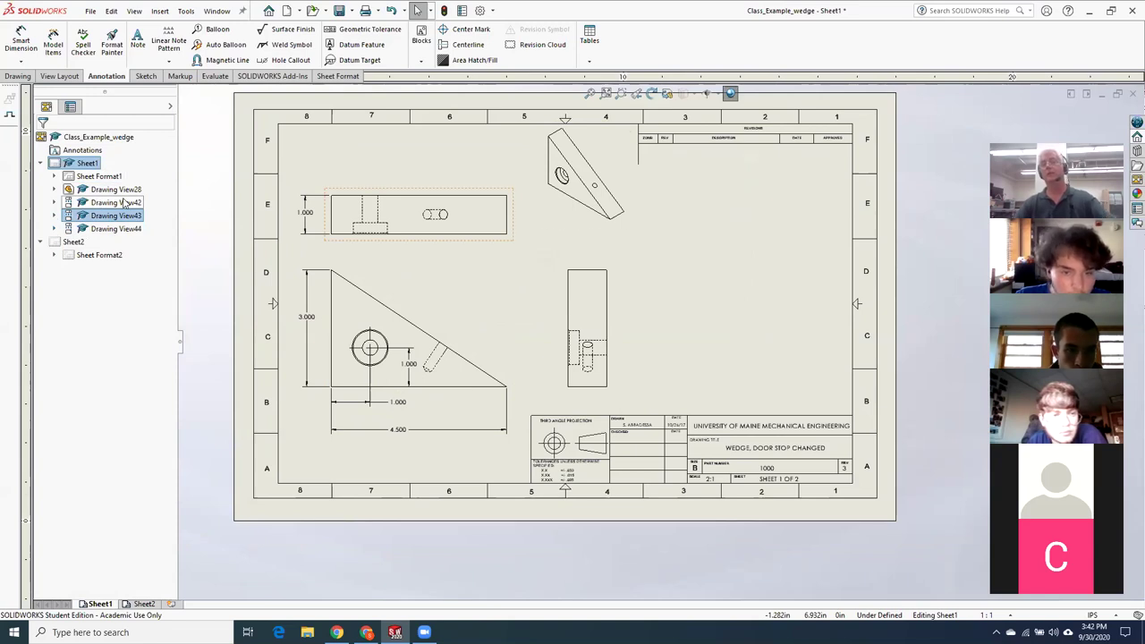
{"action": "left_click", "coordinate": [53, 203]}
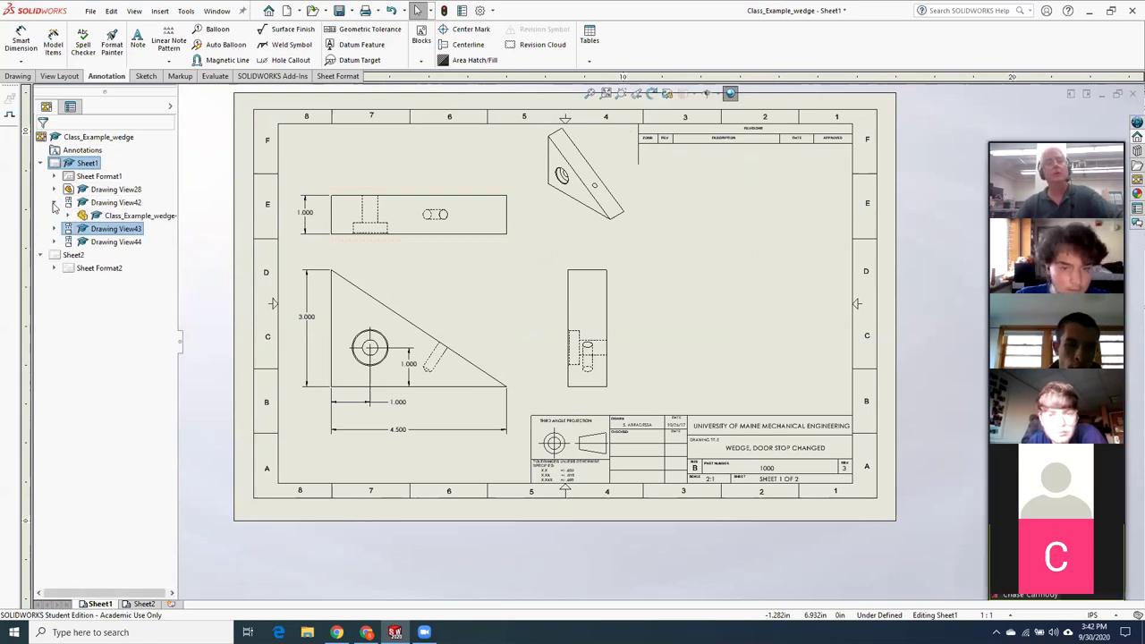
{"action": "left_click", "coordinate": [148, 219]}
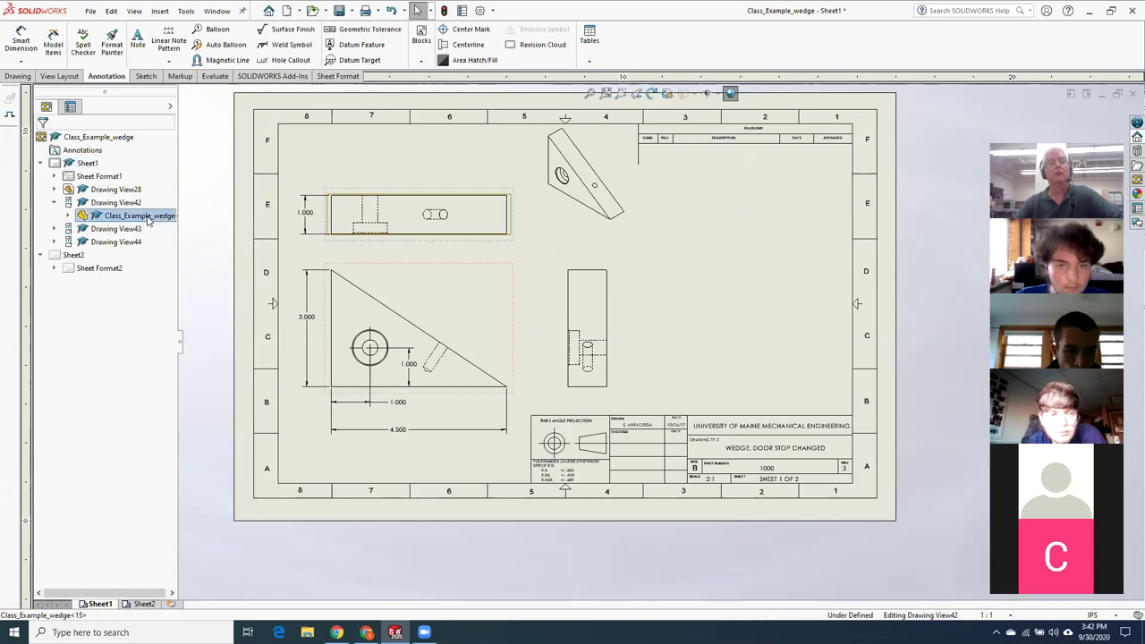
{"action": "right_click", "coordinate": [149, 219]}
{"action": "left_click", "coordinate": [201, 269]}
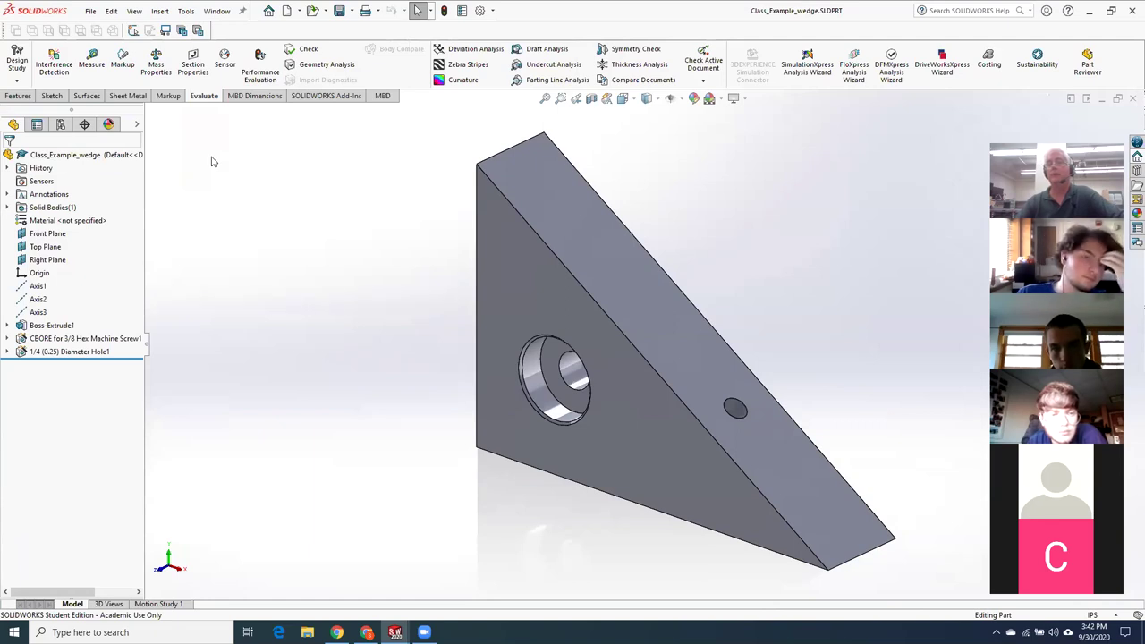
Set the DESCRIPTION custom property in the part's file properties to MY CHANGED TITLE
{"action": "left_click", "coordinate": [90, 10]}
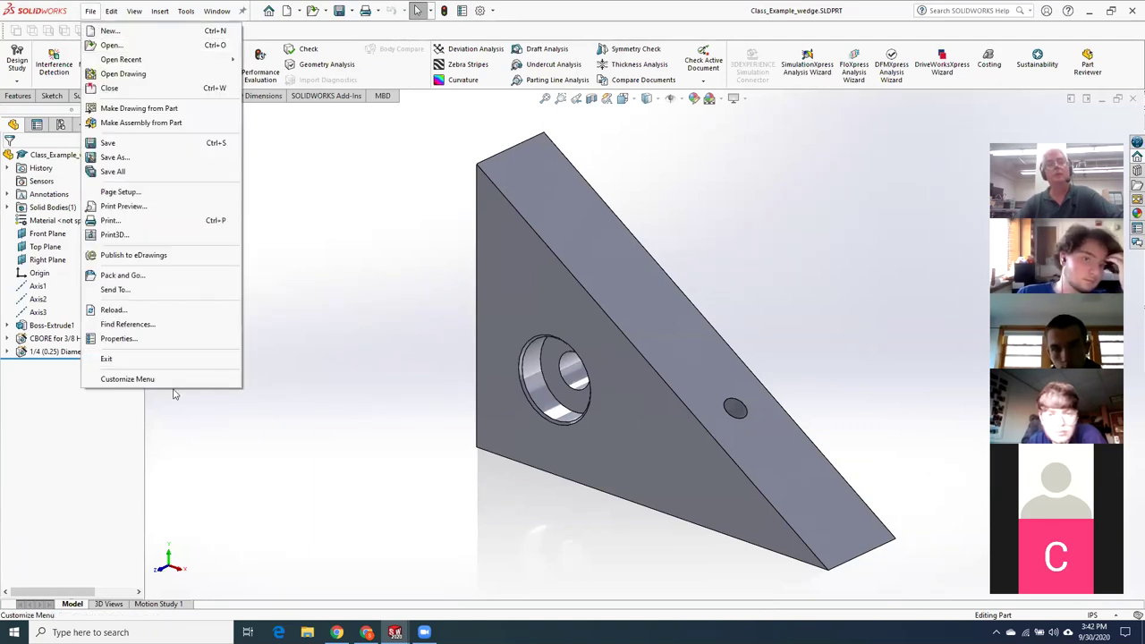
{"action": "left_click", "coordinate": [155, 339]}
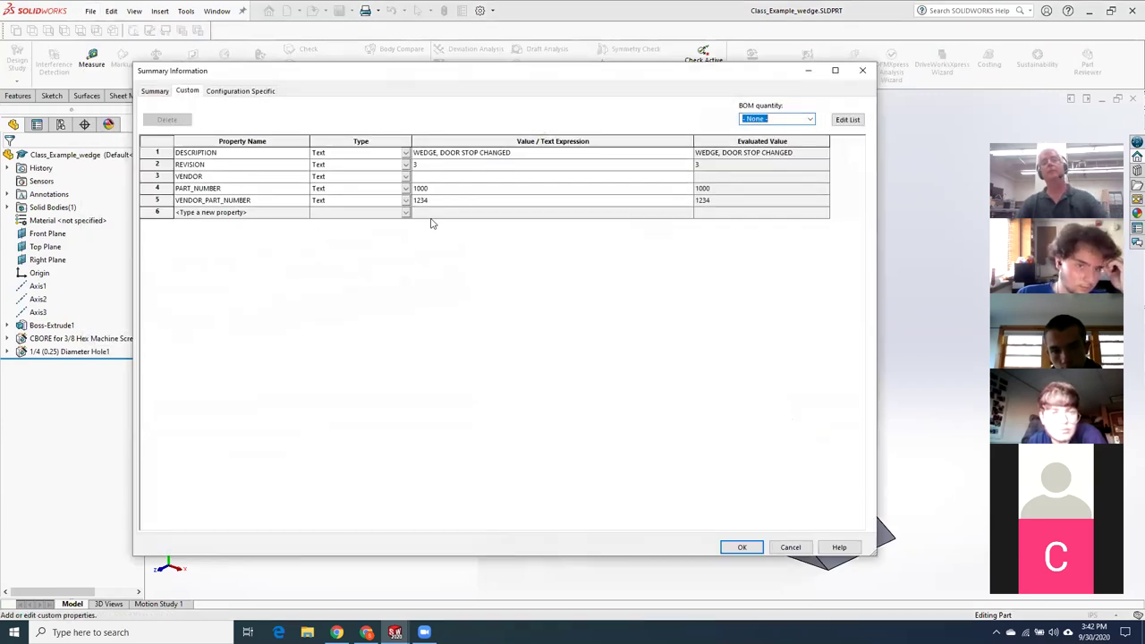
{"action": "left_click", "coordinate": [534, 158]}
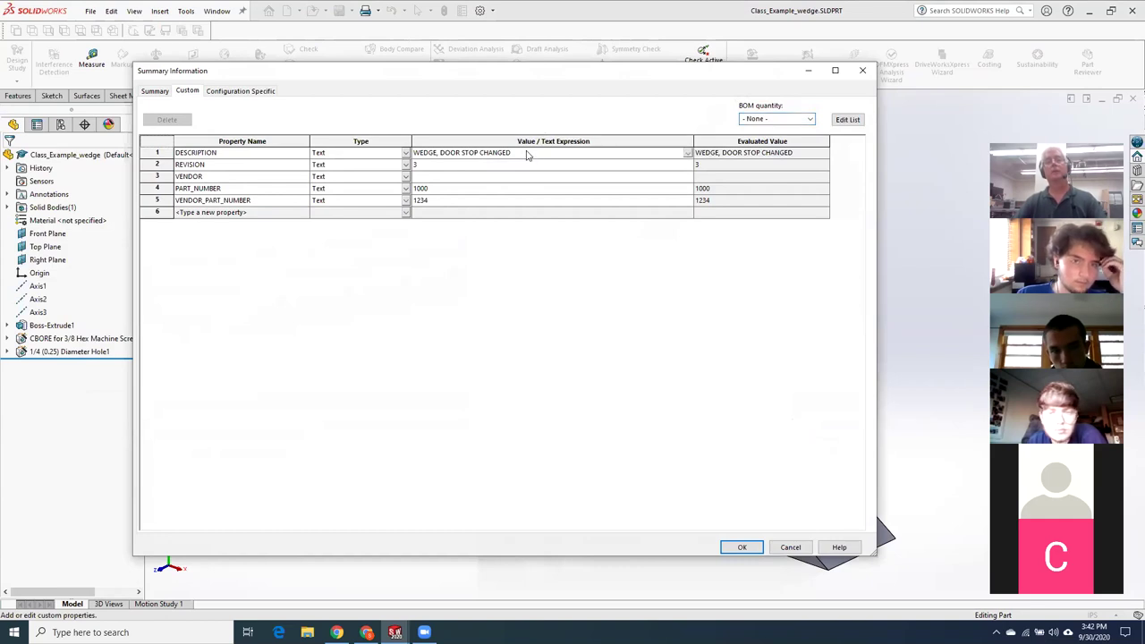
{"action": "left_click", "coordinate": [526, 153]}
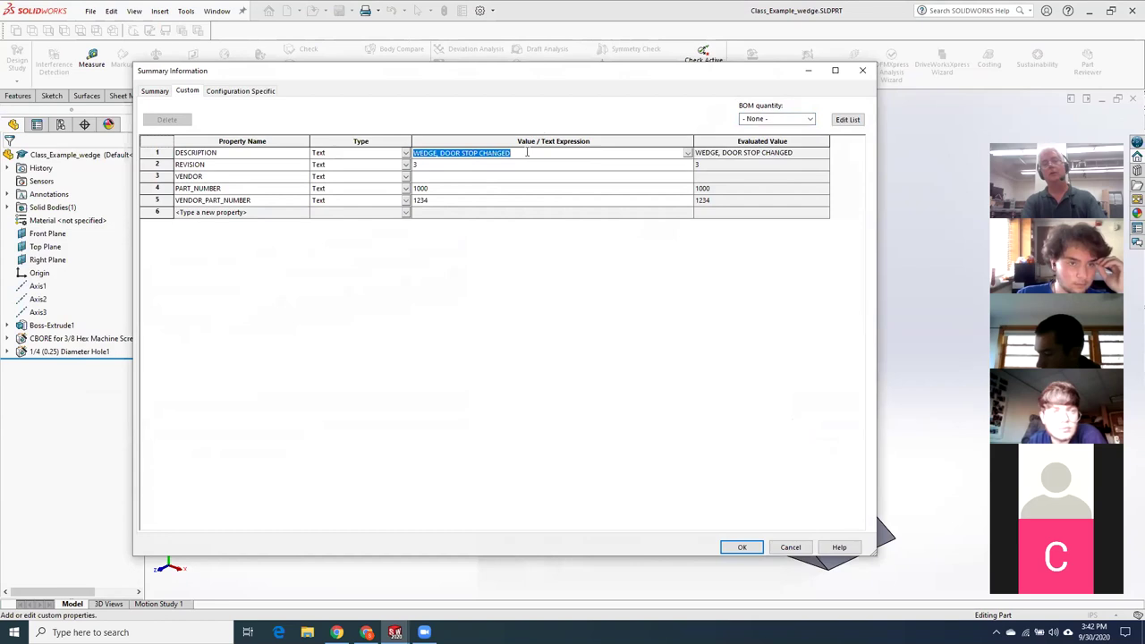
{"action": "type", "text": "M"}
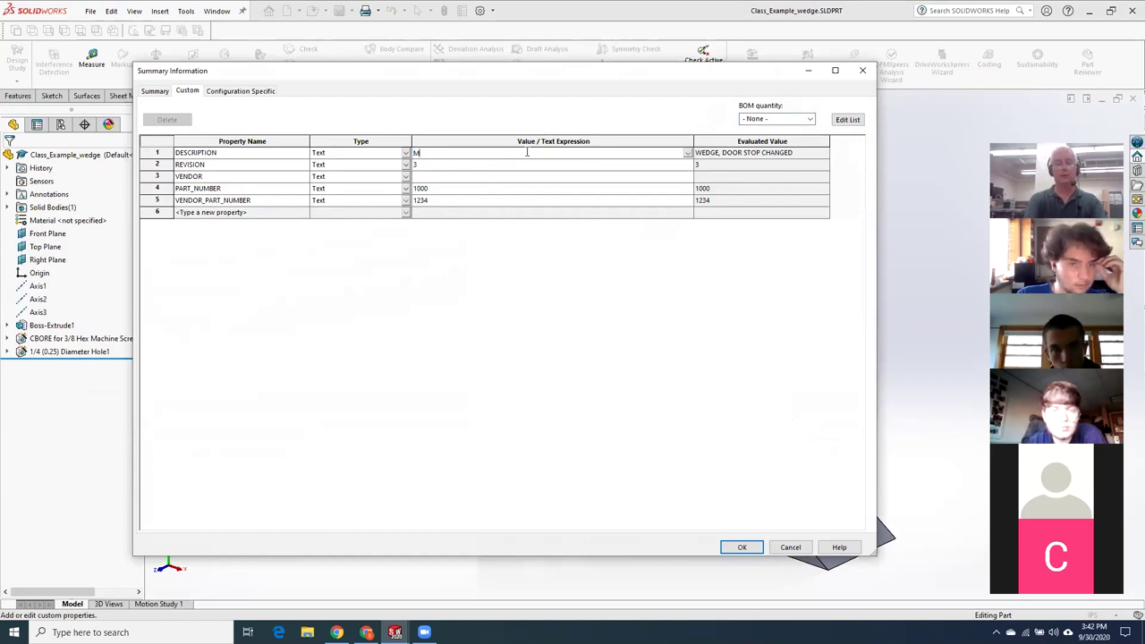
{"action": "type", "text": "Y CHANGED "}
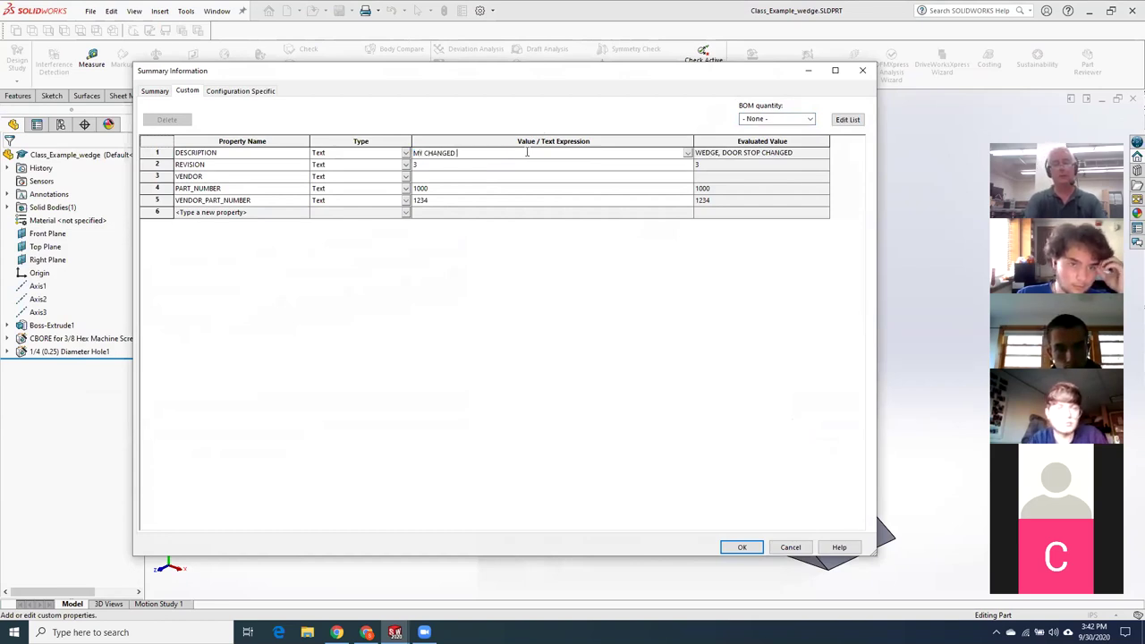
{"action": "type", "text": "TITLE"}
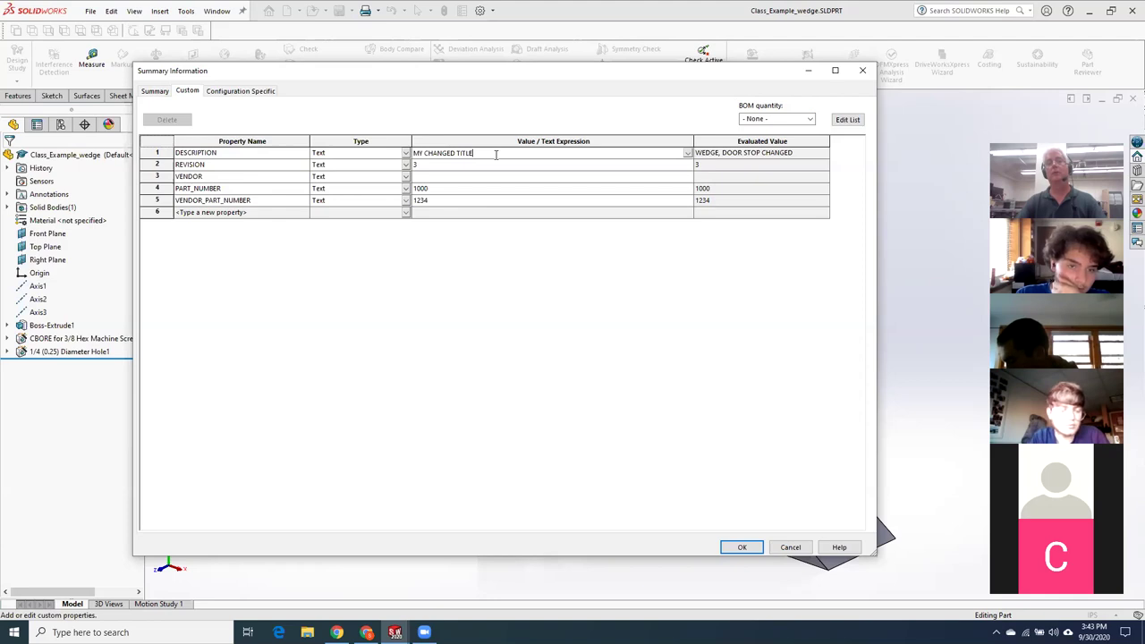
Set the part's REVISION custom property to 4 and PART_NUMBER to 9999, and apply the property changes
{"action": "left_click", "coordinate": [450, 163]}
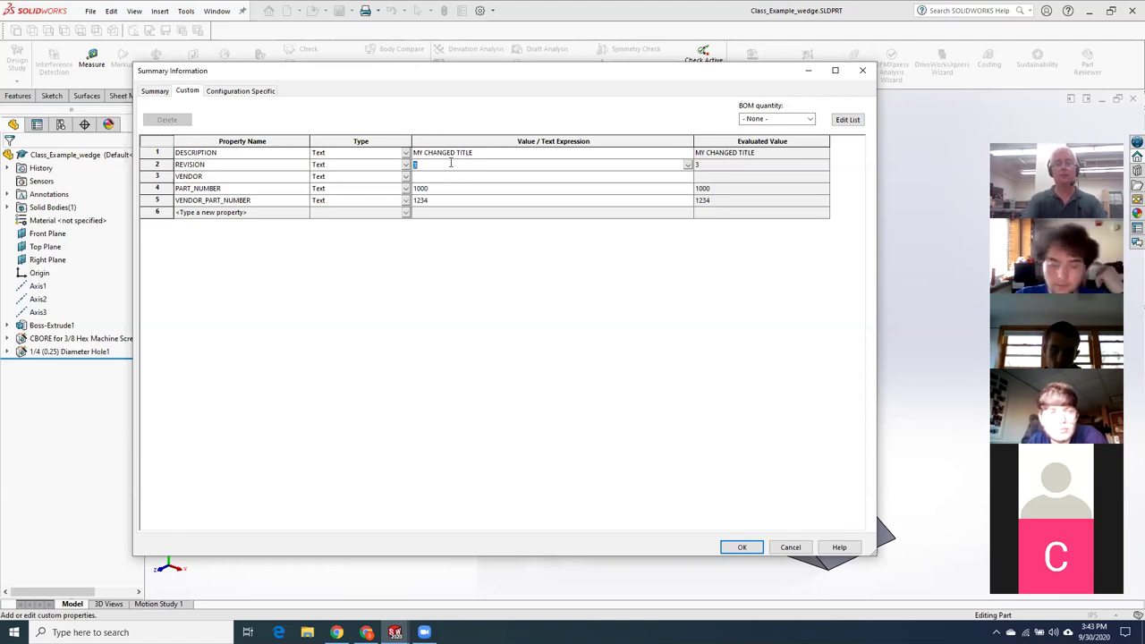
{"action": "type", "text": "4"}
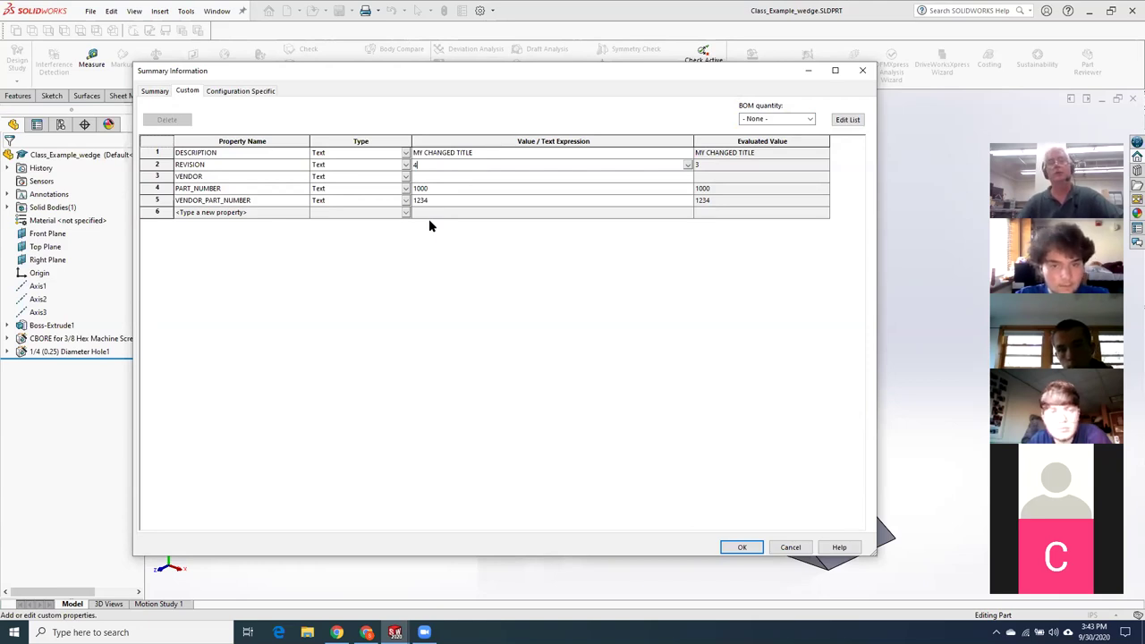
{"action": "left_click", "coordinate": [440, 188]}
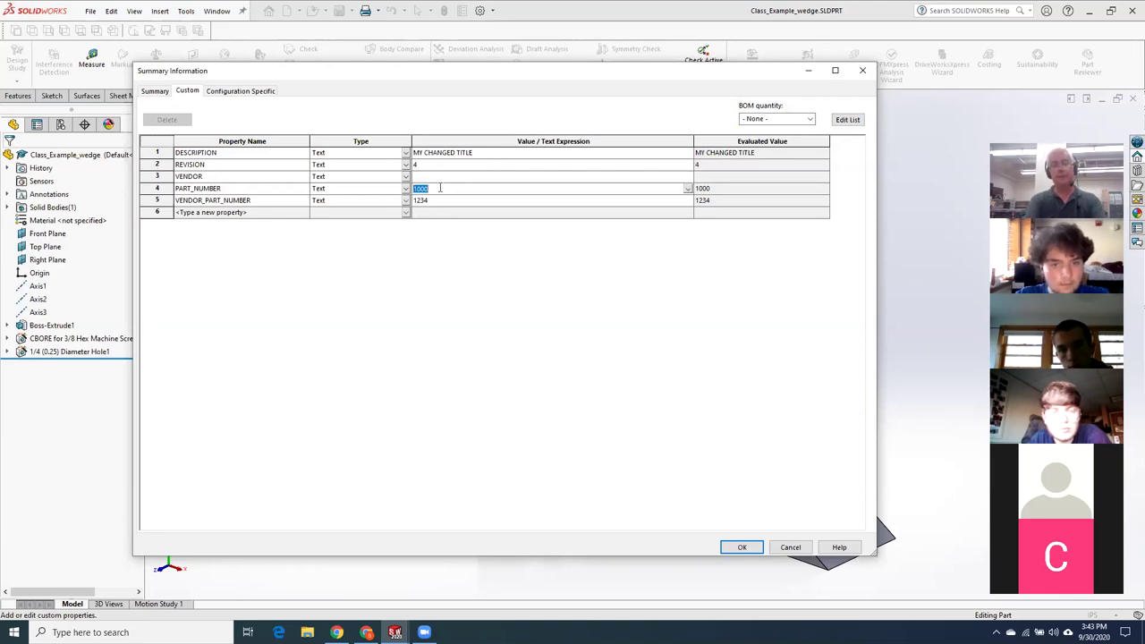
{"action": "type", "text": "9999"}
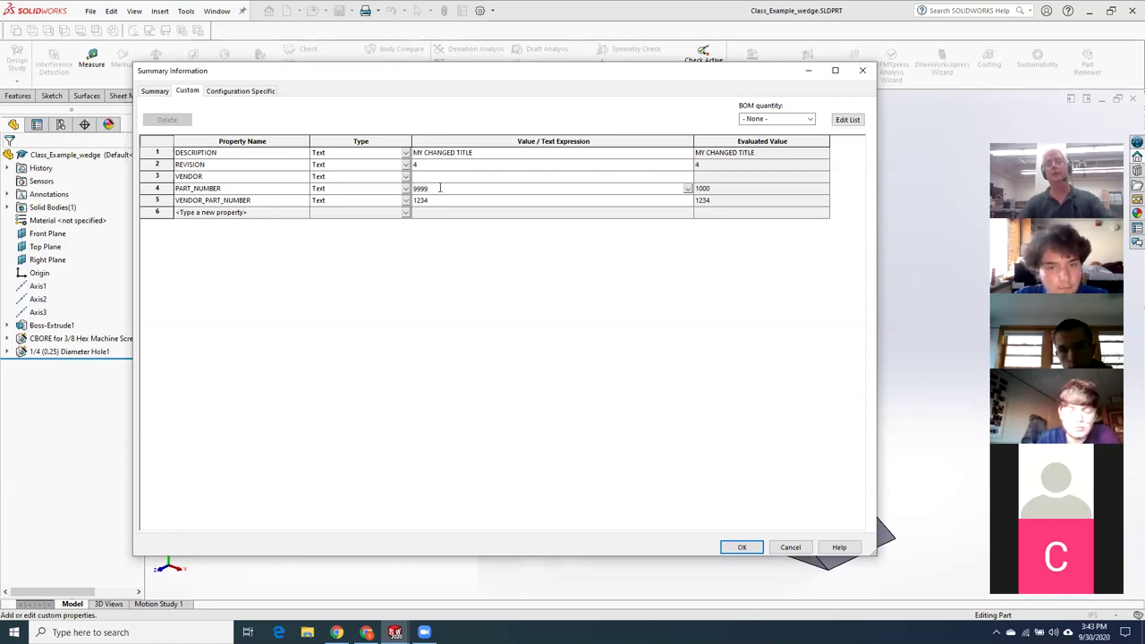
{"action": "left_click", "coordinate": [736, 549]}
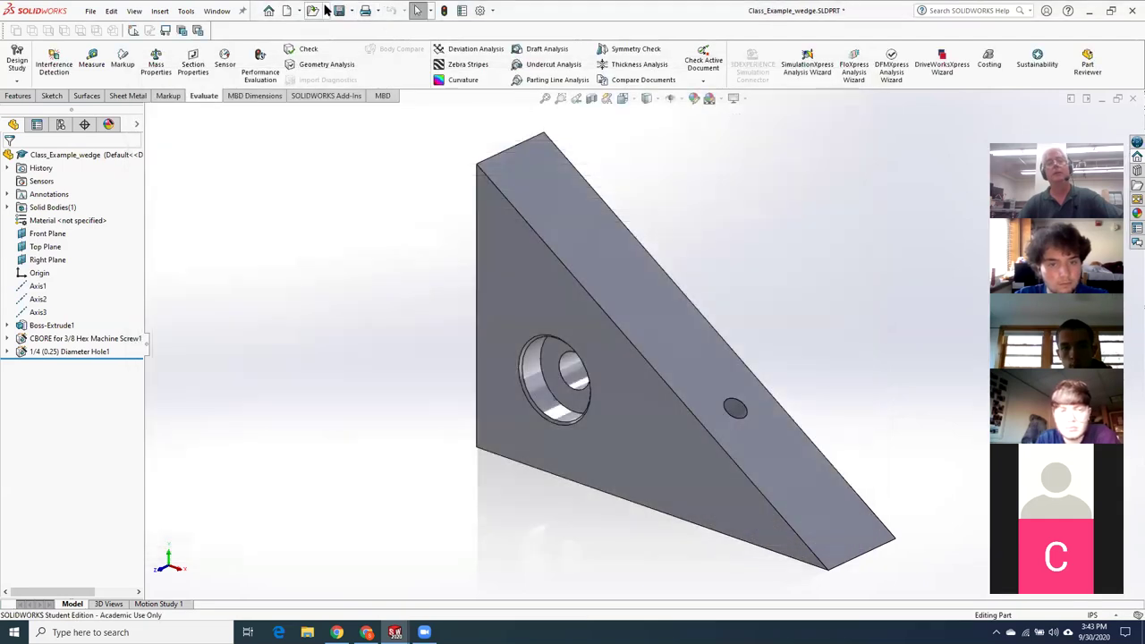
Save and close the wedge part, and examine the title block's drawing title, part number and revision in the drawing
{"action": "left_click", "coordinate": [339, 11]}
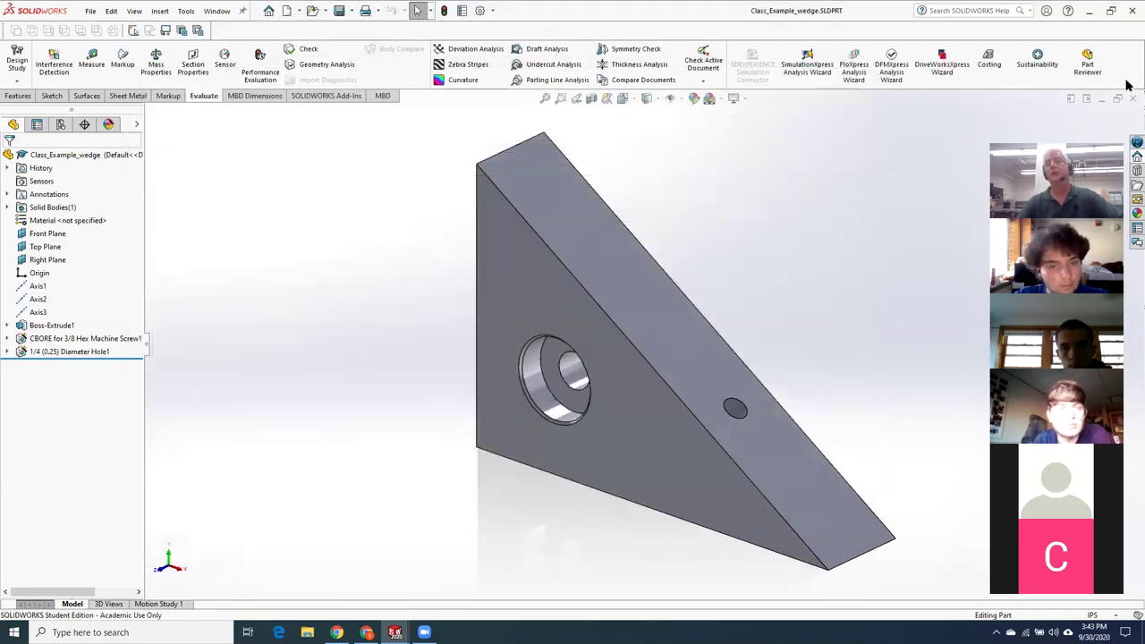
{"action": "left_click", "coordinate": [1131, 99]}
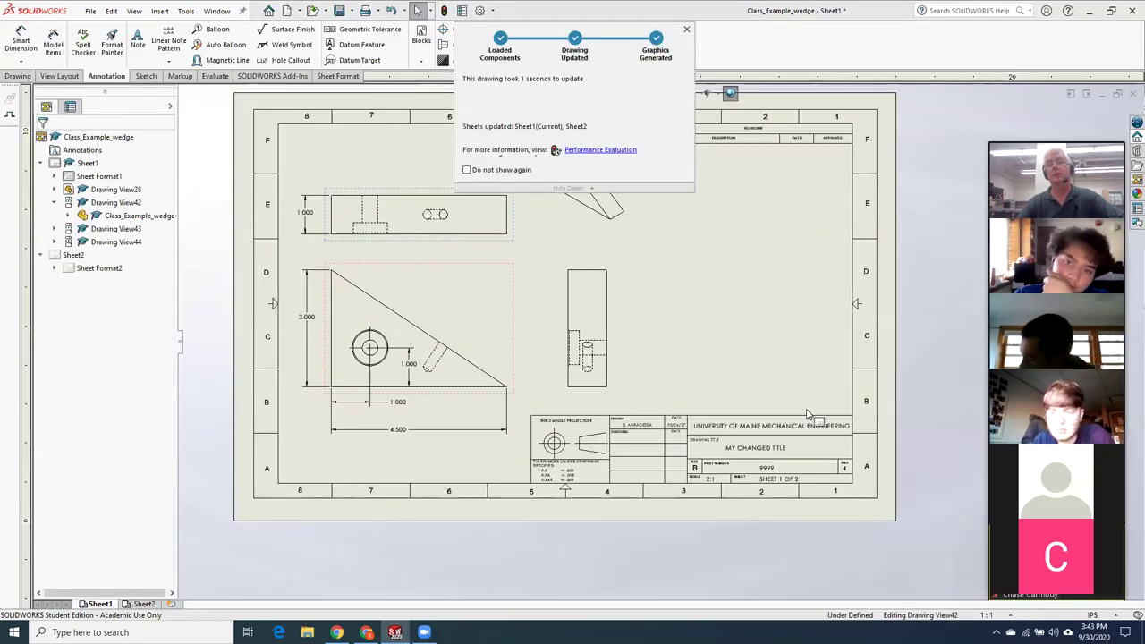
{"action": "scroll", "coordinate": [810, 425], "scroll_direction": "down", "scroll_amount": 4}
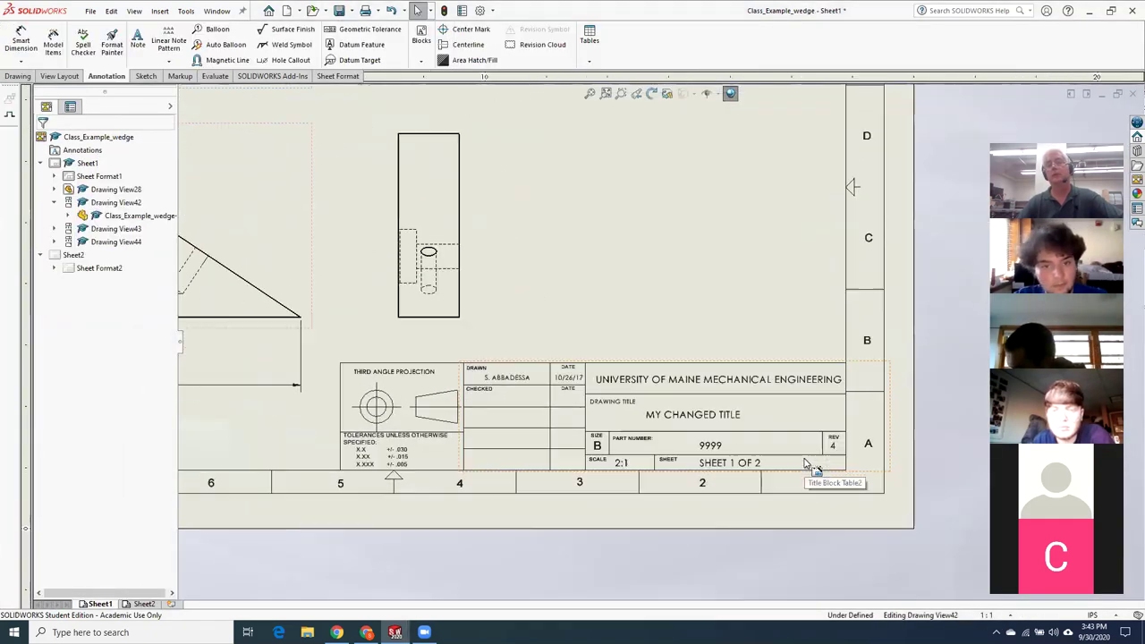
{"action": "scroll", "coordinate": [726, 457], "scroll_direction": "down", "scroll_amount": 1}
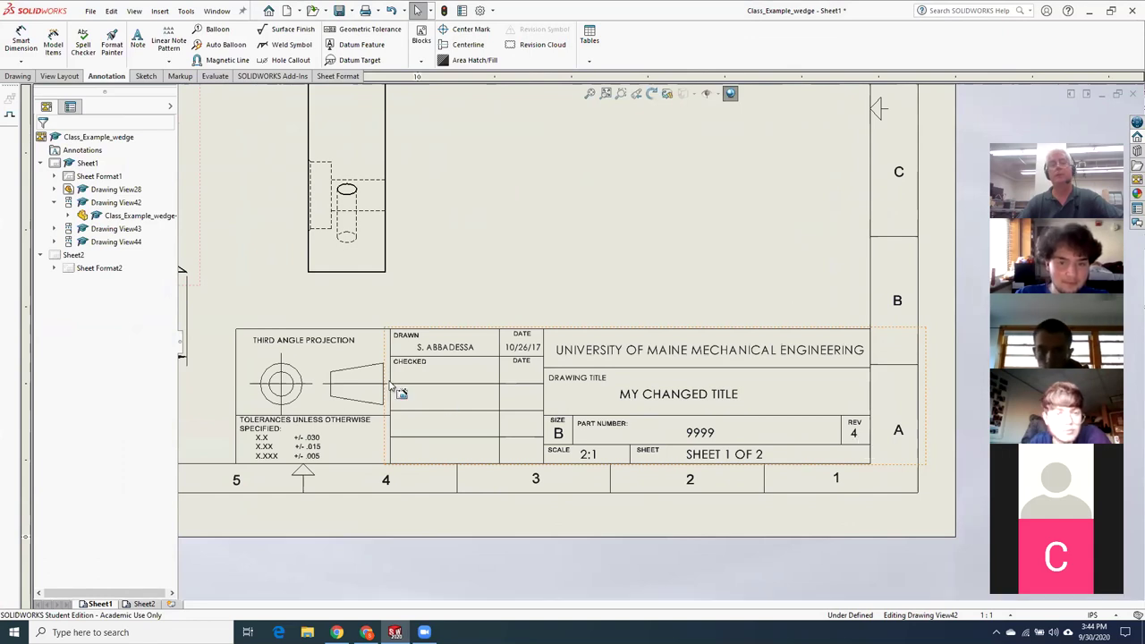
{"action": "key", "text": "f"}
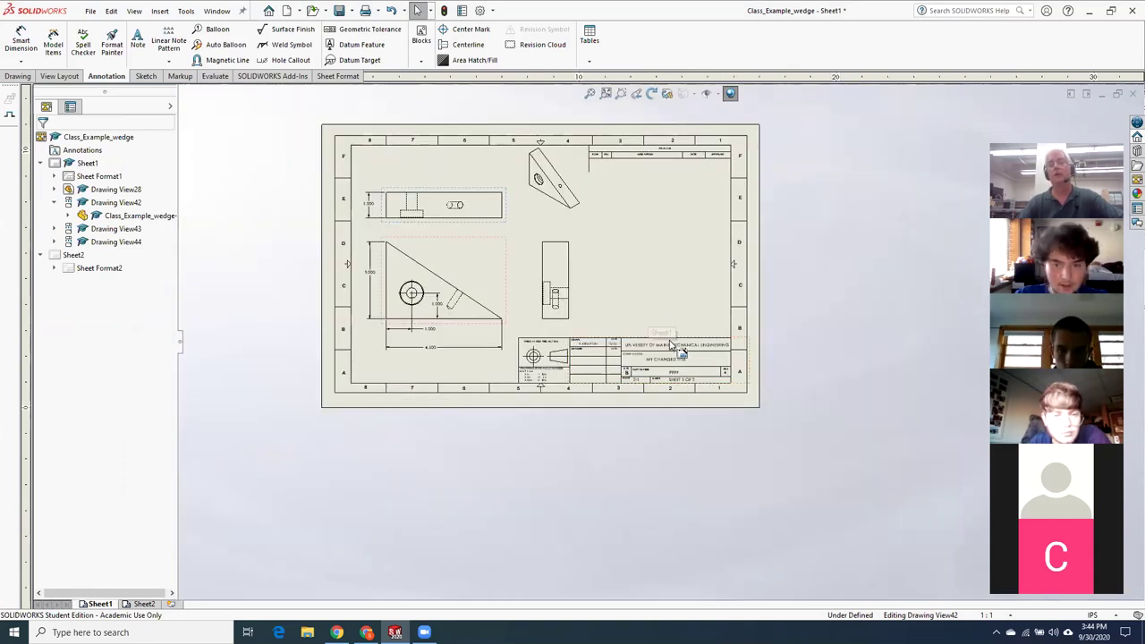
{"action": "scroll", "coordinate": [631, 353], "scroll_direction": "down", "scroll_amount": 4}
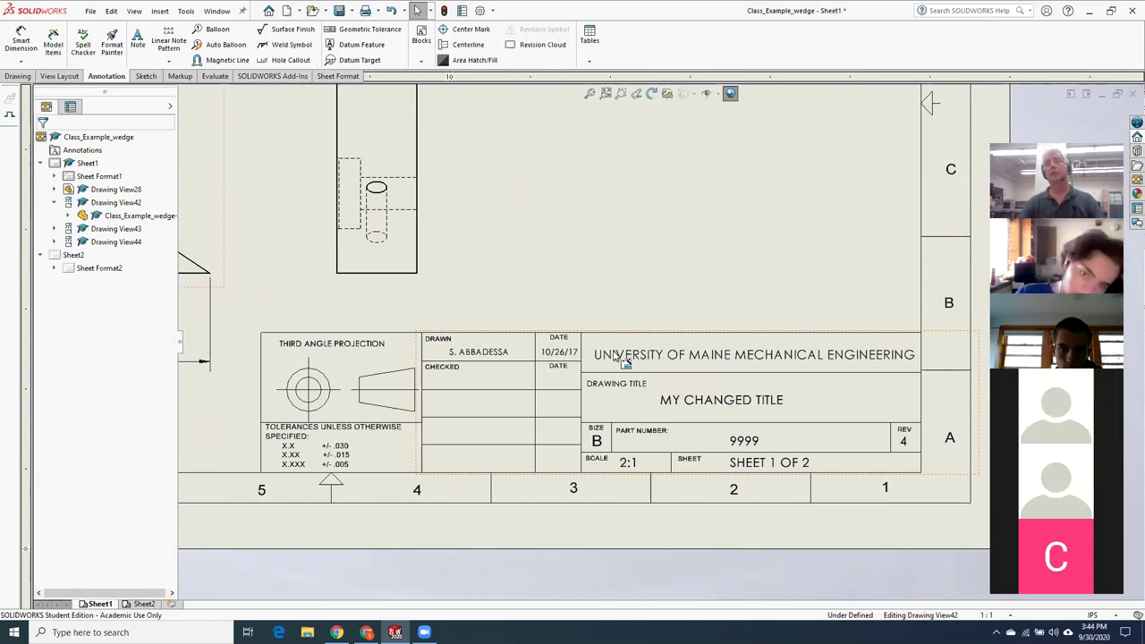
{"action": "key", "text": "f"}
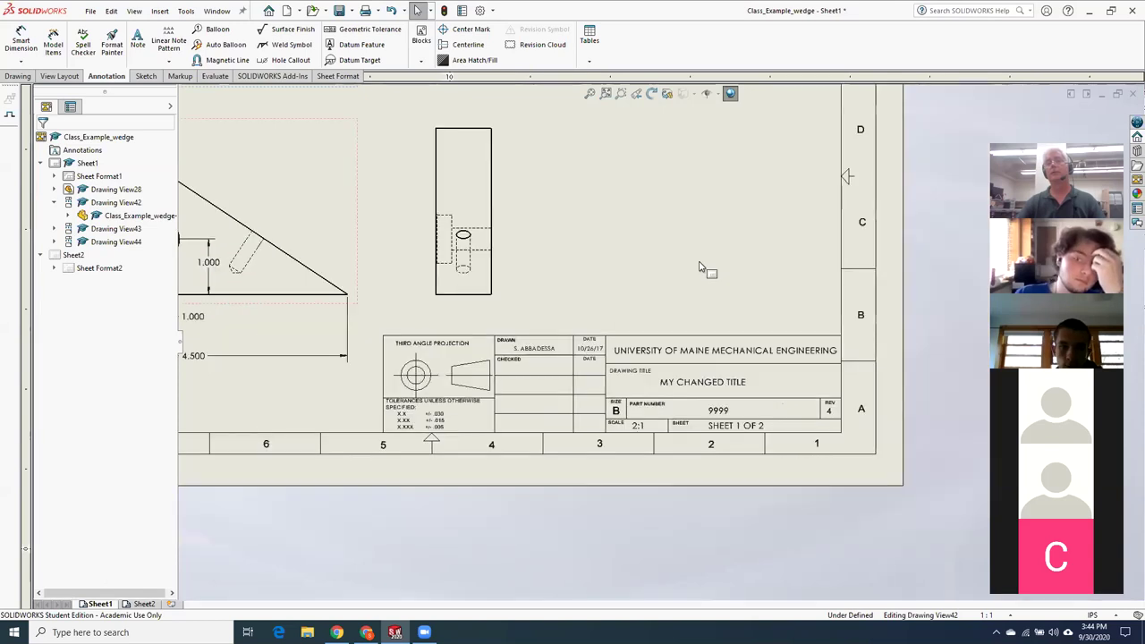
Open the Class_Example_wedge part from the component under Drawing View42 and close it to return to the drawing
{"action": "right_click", "coordinate": [163, 216]}
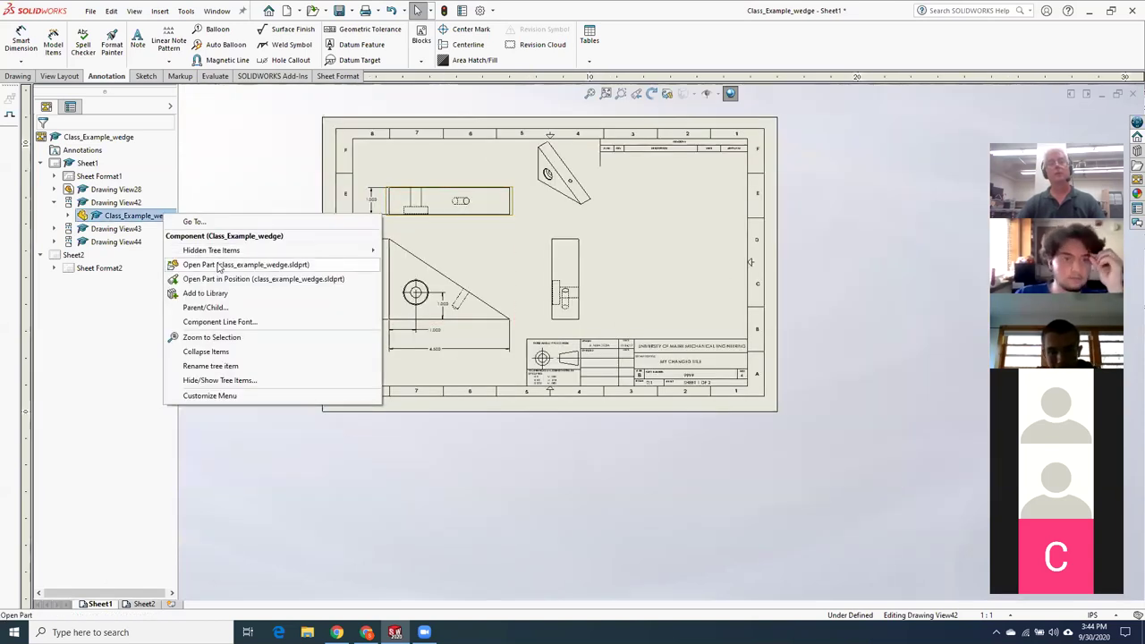
{"action": "left_click", "coordinate": [218, 265]}
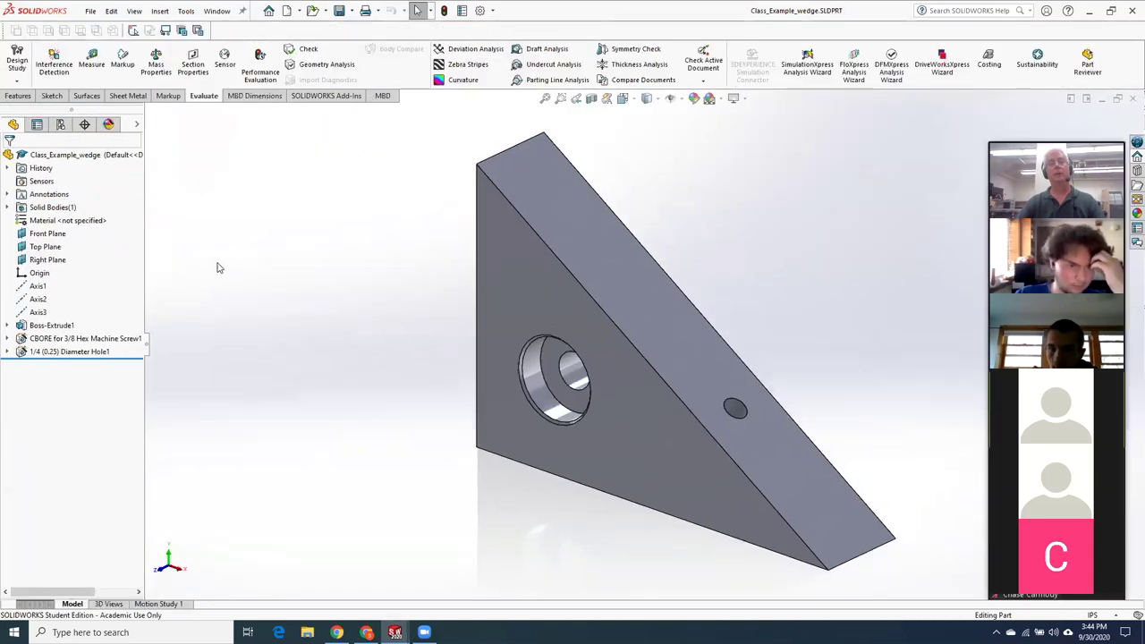
{"action": "left_click", "coordinate": [1129, 100]}
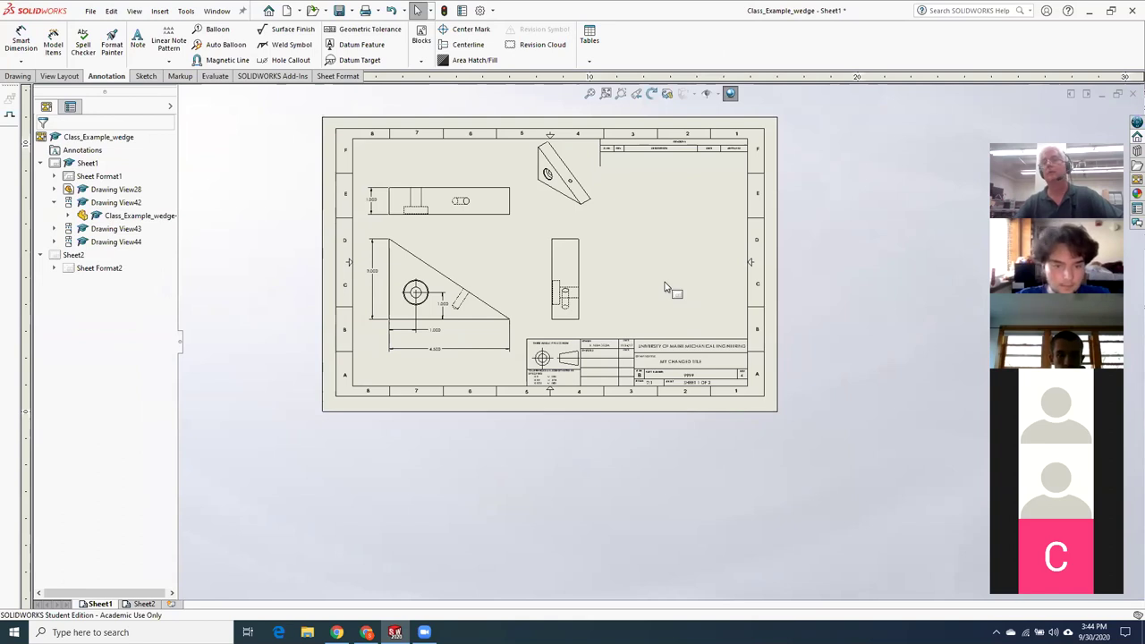
Reopen the wedge part from the drawing, review its custom file properties, and return to the drawing
{"action": "right_click", "coordinate": [156, 218]}
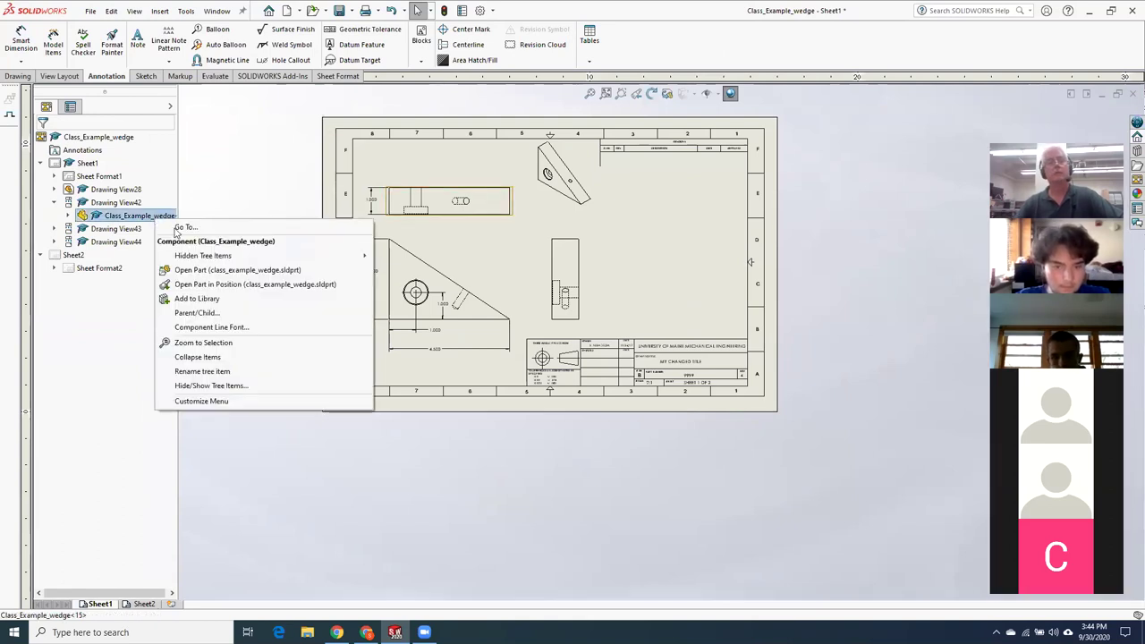
{"action": "left_click", "coordinate": [210, 271]}
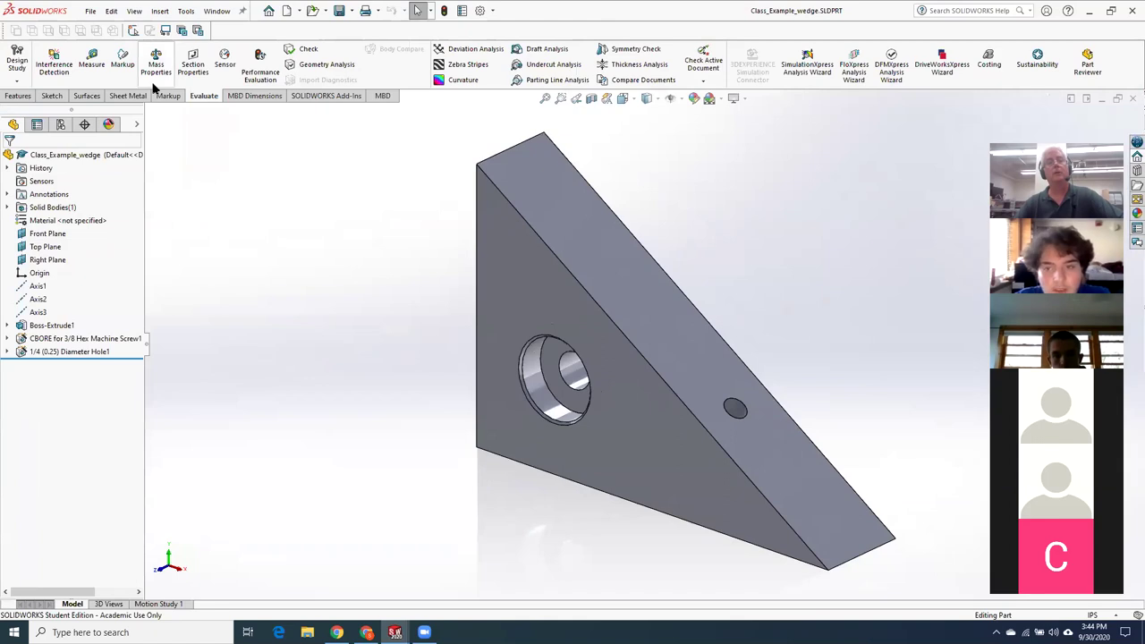
{"action": "left_click", "coordinate": [90, 10]}
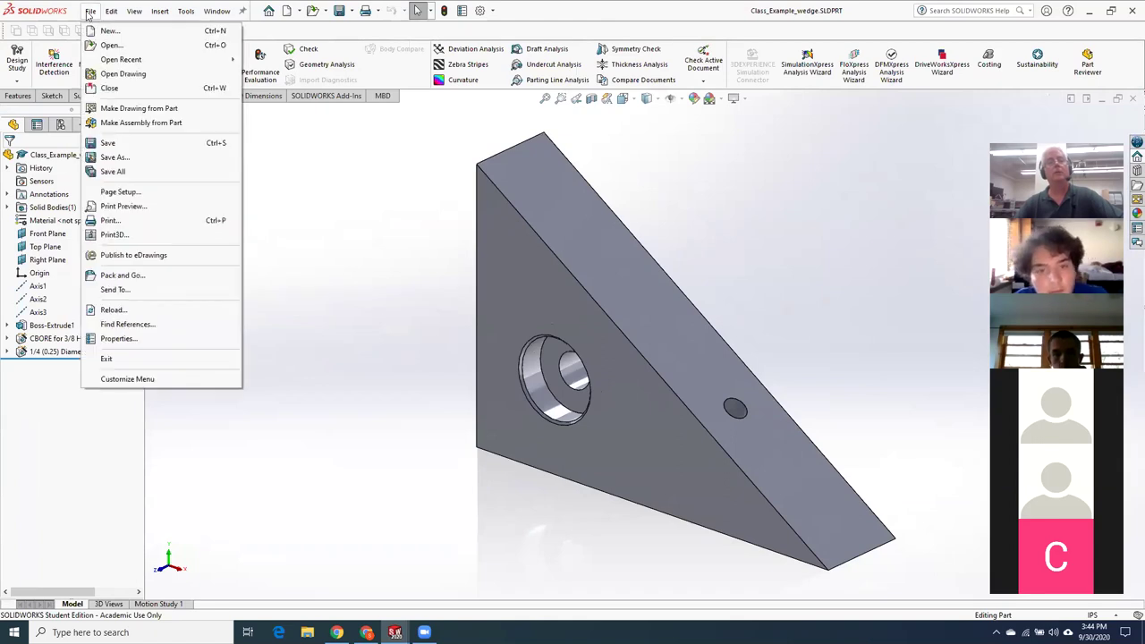
{"action": "left_click", "coordinate": [125, 338]}
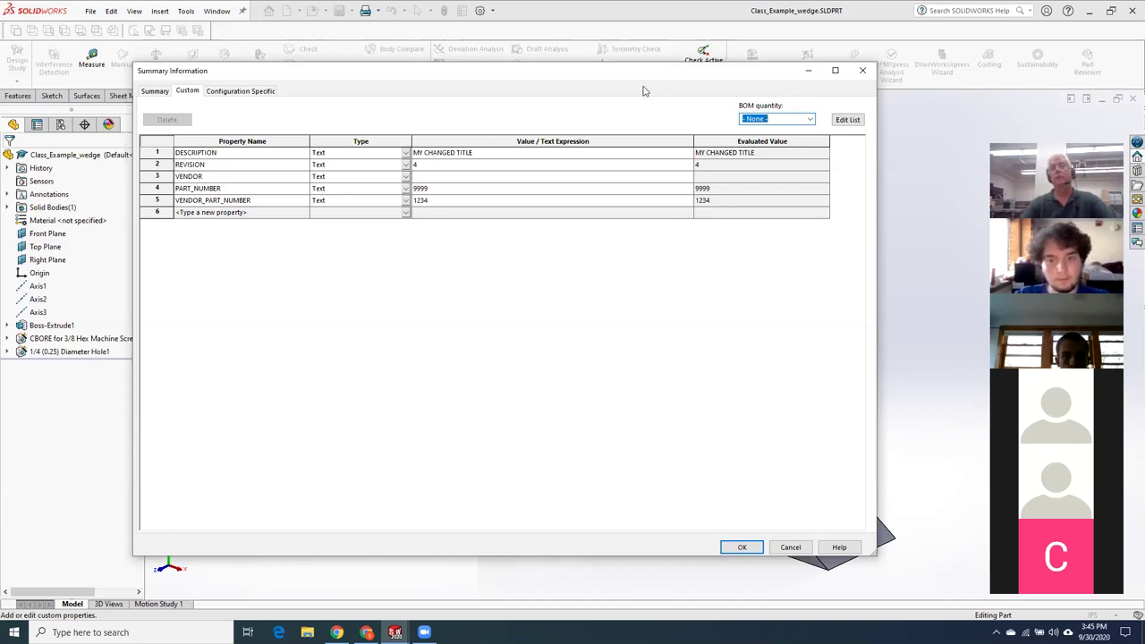
{"action": "left_click_drag", "start_coordinate": [642, 83], "coordinate": [610, 143]}
{"action": "left_click", "coordinate": [830, 130]}
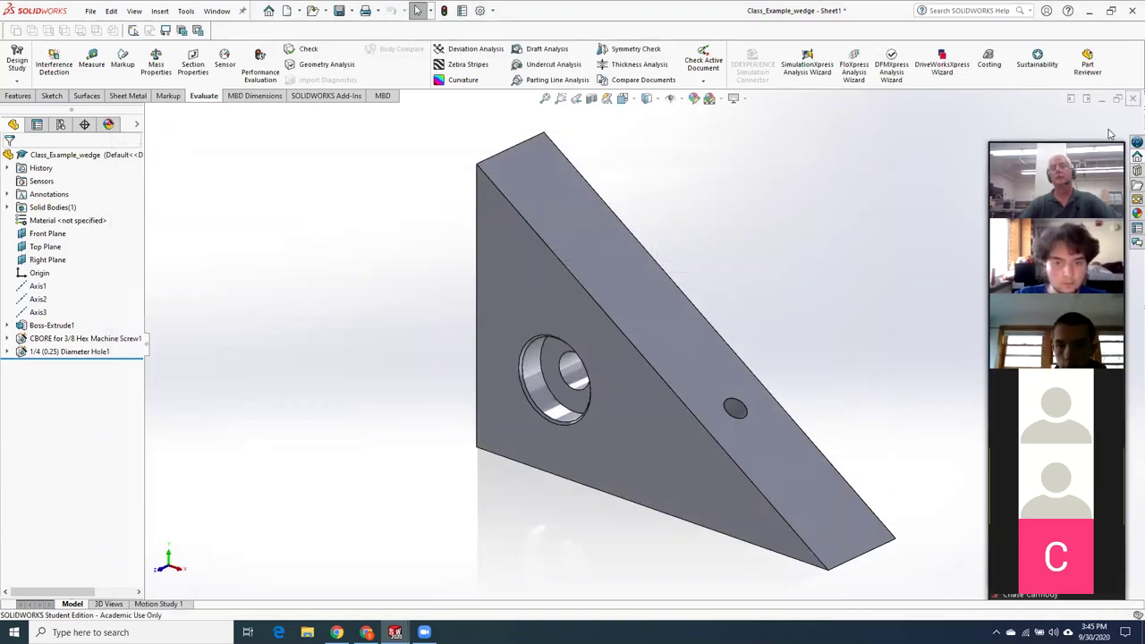
{"action": "key", "text": "ctrl+Tab"}
Examine the revisions table, the projected and isometric views, and the title block on Sheet1
{"action": "scroll", "coordinate": [708, 183], "scroll_direction": "down", "scroll_amount": 4}
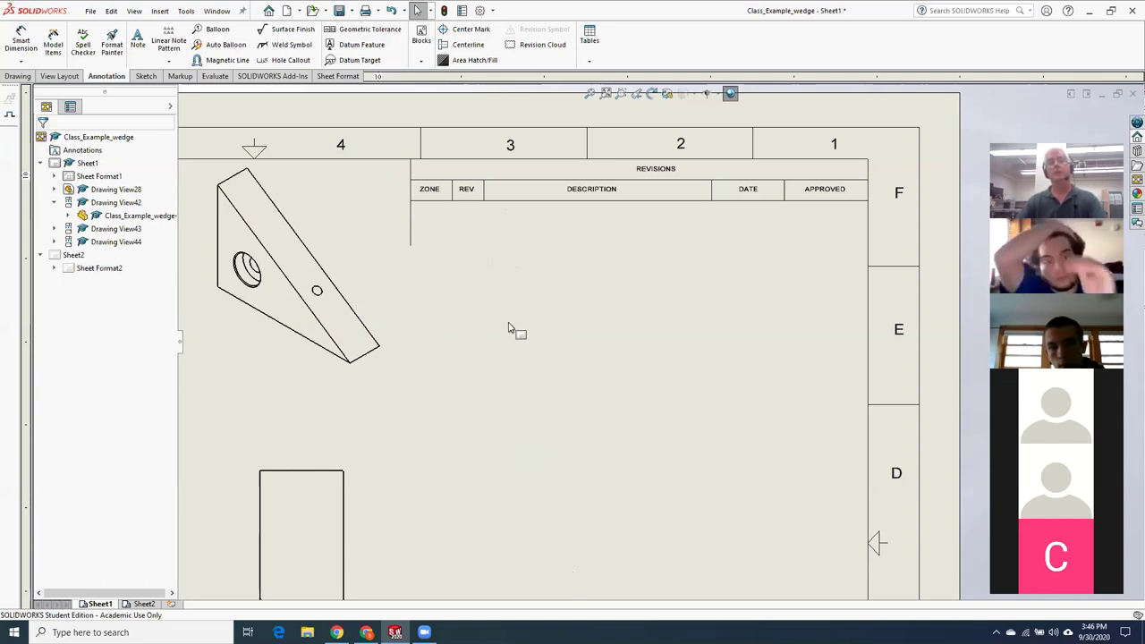
{"action": "scroll", "coordinate": [508, 329], "scroll_direction": "up", "scroll_amount": 5}
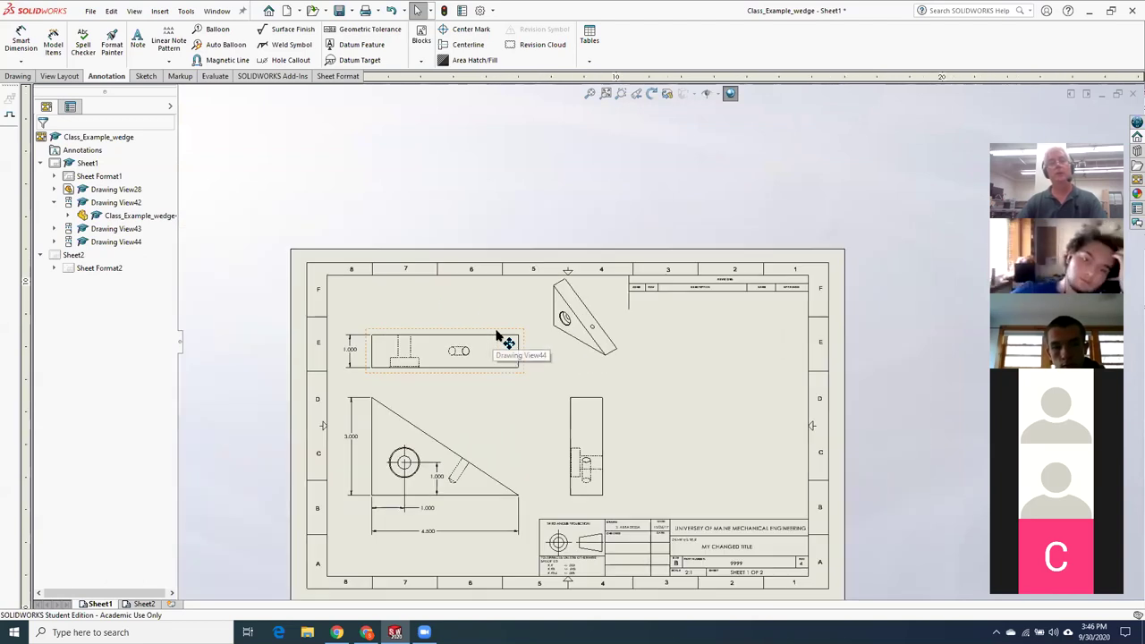
{"action": "scroll", "coordinate": [498, 336], "scroll_direction": "down", "scroll_amount": 2}
{"action": "scroll", "coordinate": [498, 335], "scroll_direction": "down", "scroll_amount": 1}
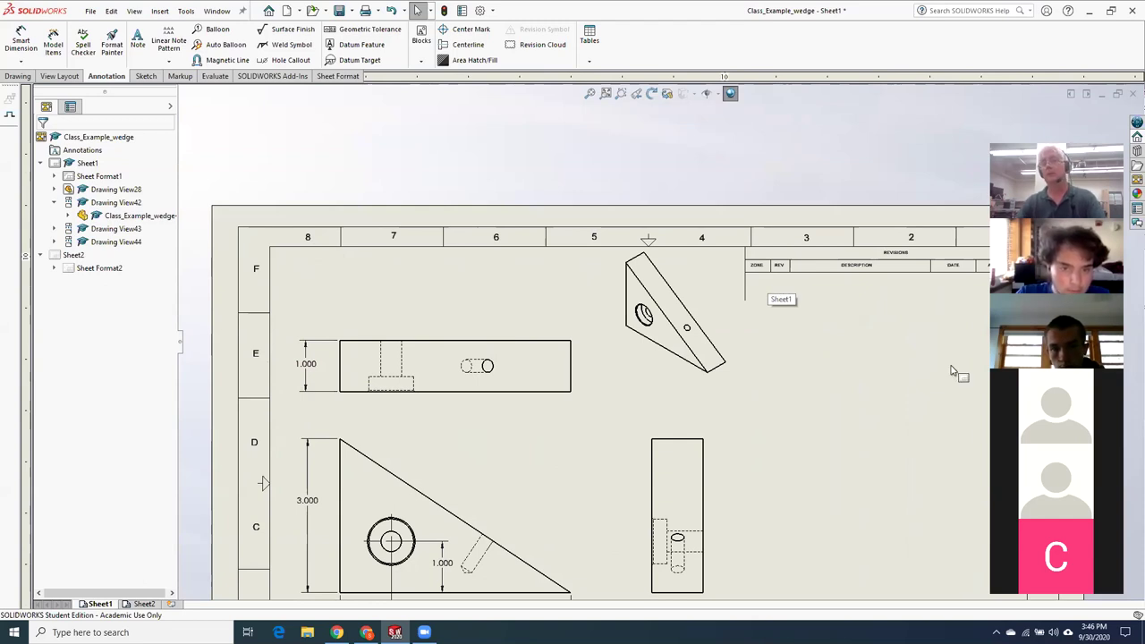
{"action": "key", "text": "f"}
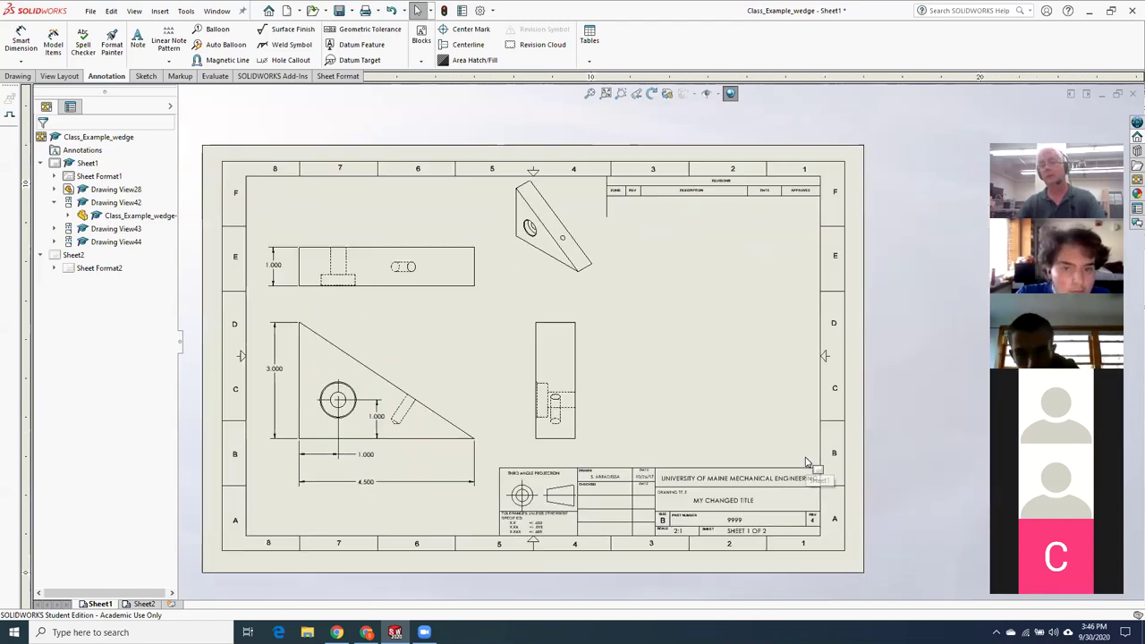
{"action": "scroll", "coordinate": [715, 234], "scroll_direction": "down", "scroll_amount": 3}
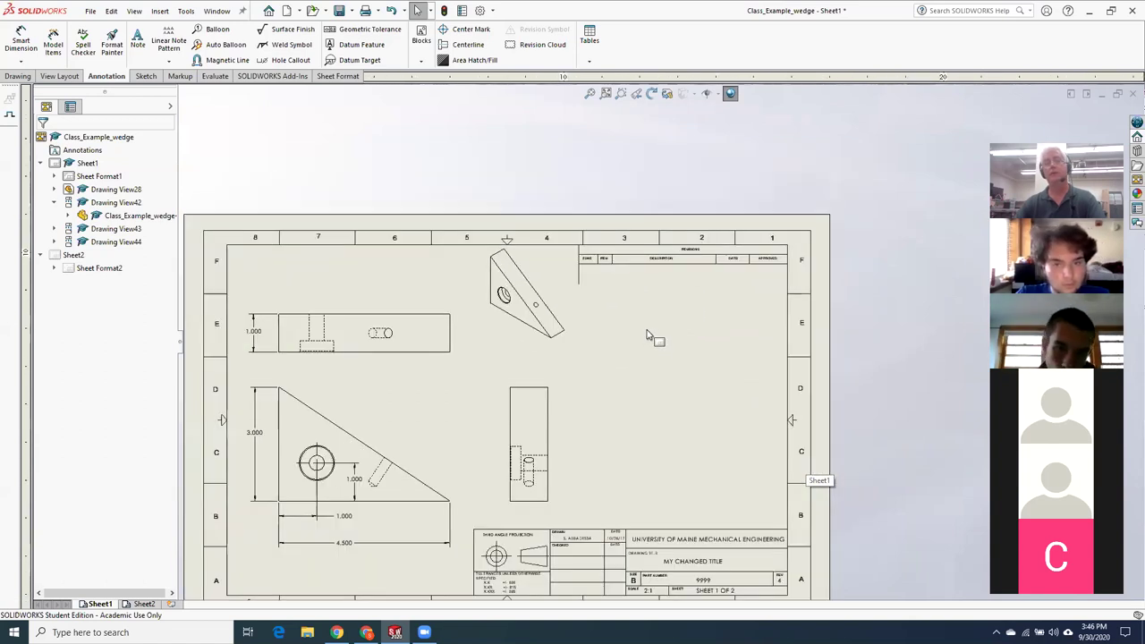
{"action": "scroll", "coordinate": [656, 336], "scroll_direction": "down", "scroll_amount": 2}
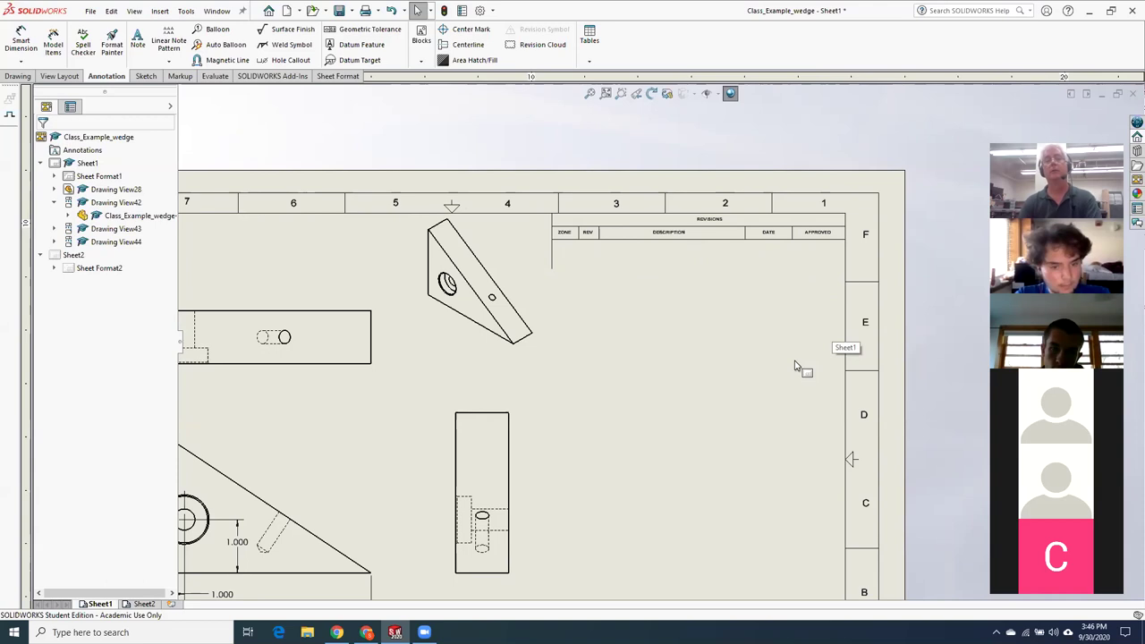
{"action": "key", "text": "f"}
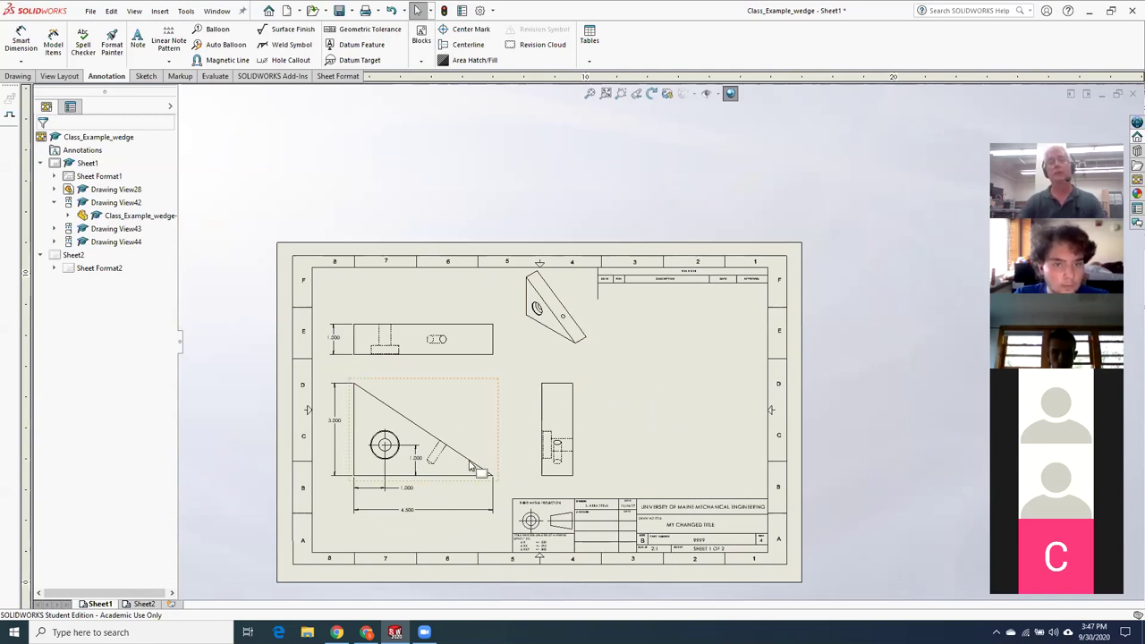
Add a hole callout to the counterbored hole in the front view, placing its text above the wedge's sloped edge
{"action": "scroll", "coordinate": [463, 531], "scroll_direction": "down", "scroll_amount": 3}
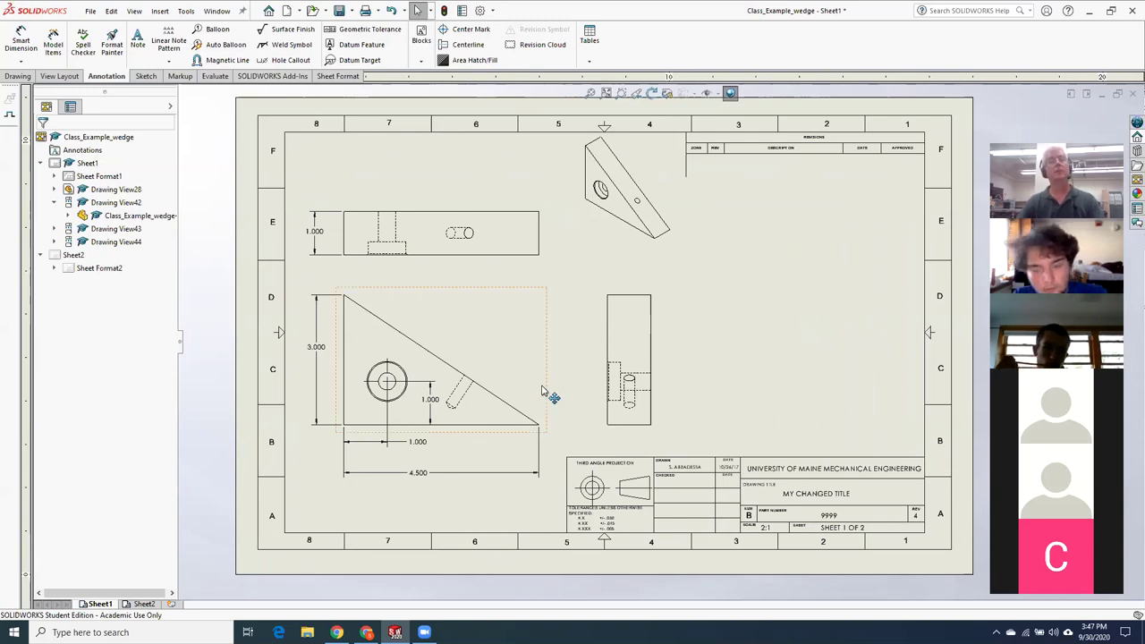
{"action": "left_click", "coordinate": [164, 10]}
{"action": "mouse_move", "coordinate": [192, 67]}
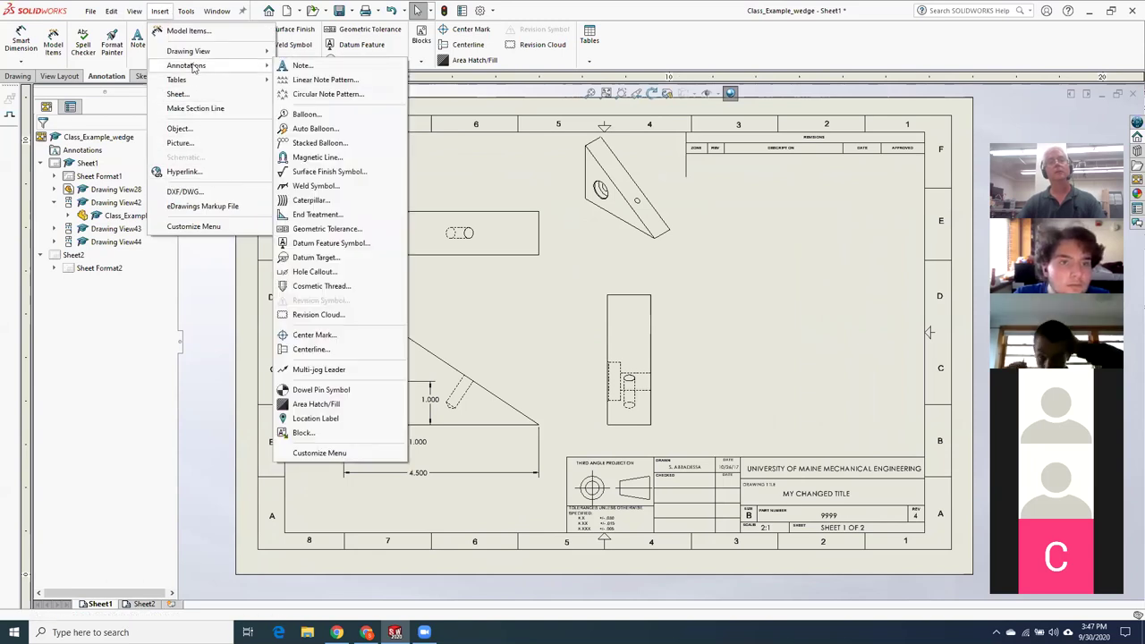
{"action": "left_click", "coordinate": [329, 273]}
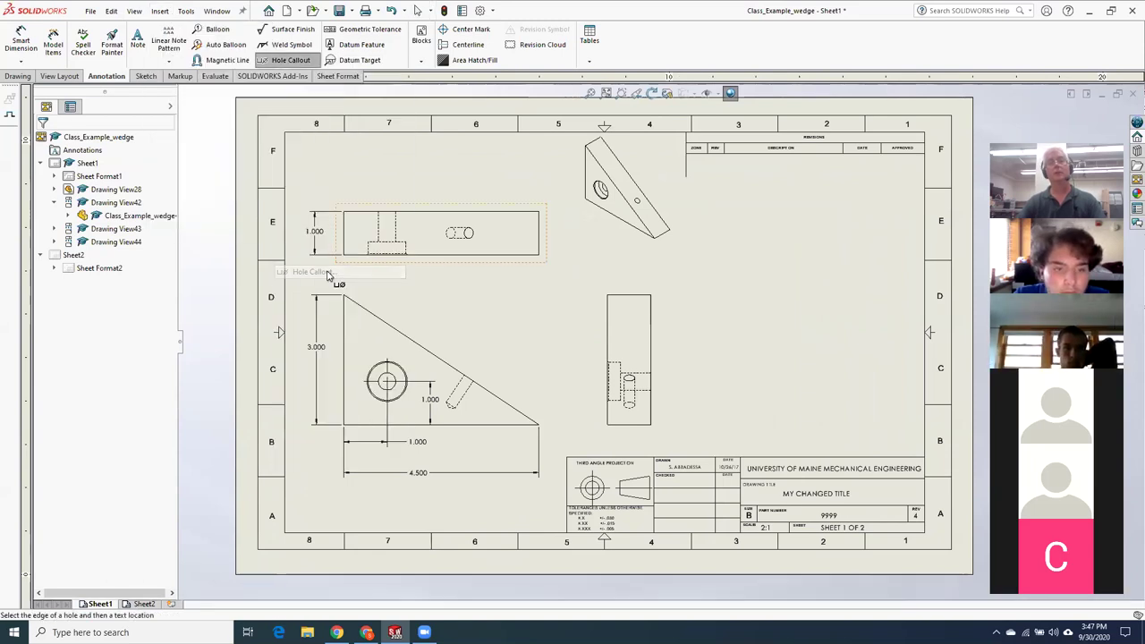
{"action": "left_click", "coordinate": [402, 375]}
{"action": "left_click", "coordinate": [484, 320]}
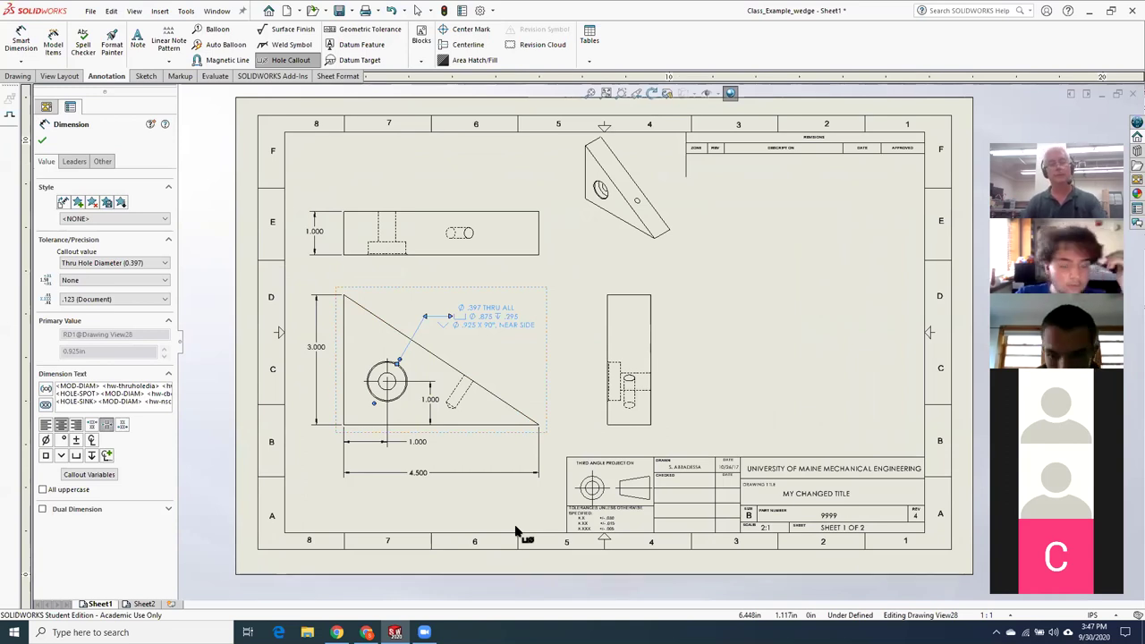
{"action": "key", "text": "Escape"}
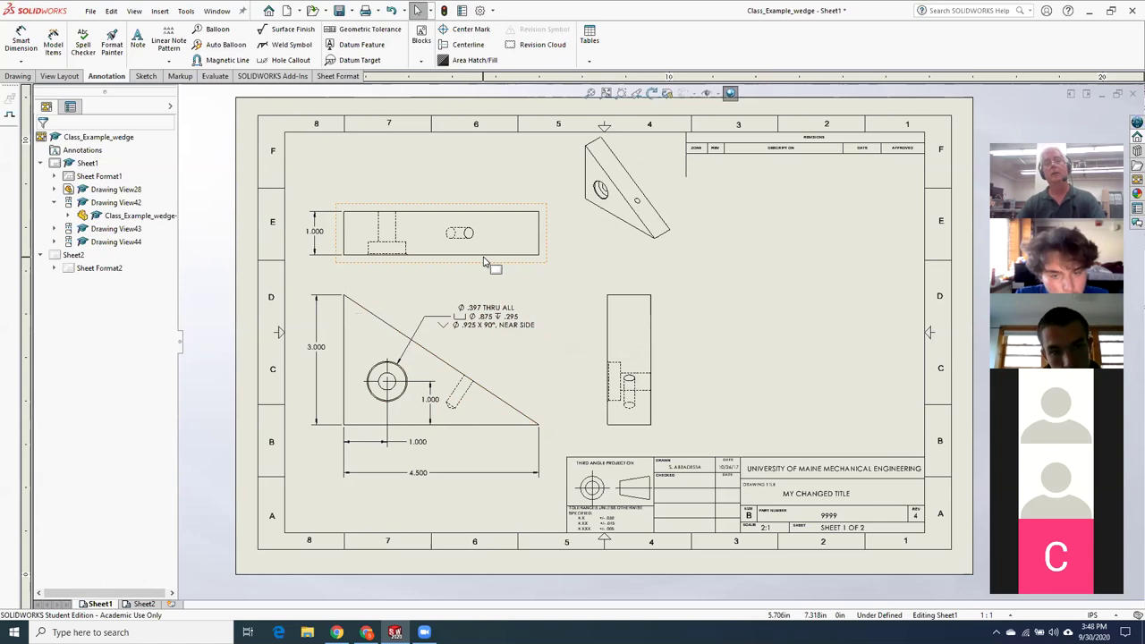
{"action": "scroll", "coordinate": [511, 293], "scroll_direction": "down", "scroll_amount": 3}
{"action": "scroll", "coordinate": [430, 260], "scroll_direction": "down", "scroll_amount": 3}
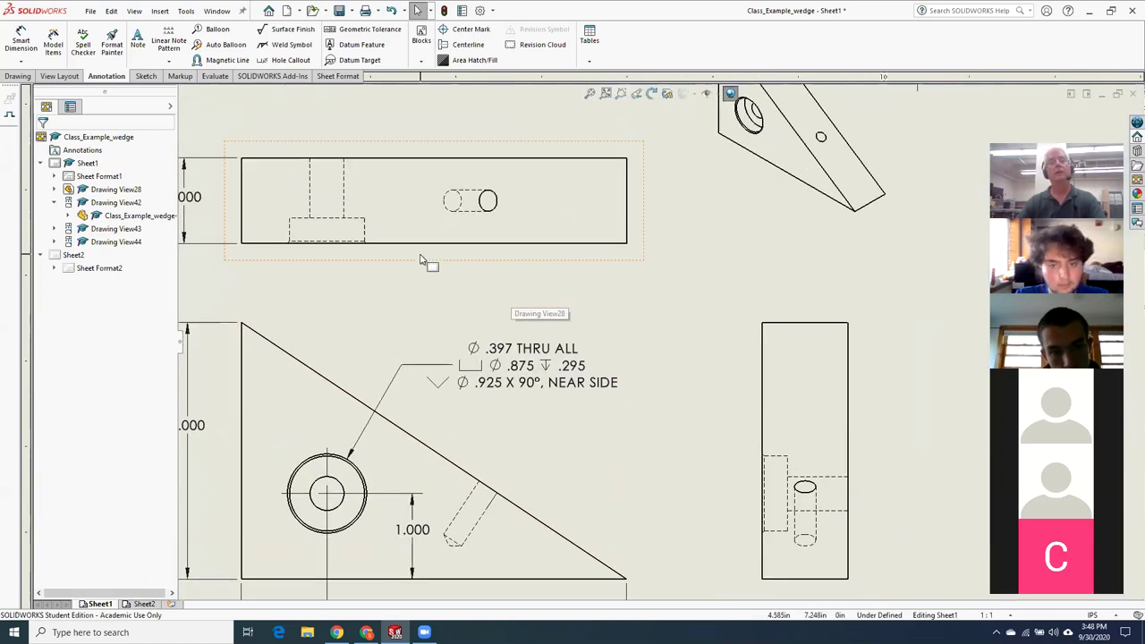
{"action": "scroll", "coordinate": [429, 266], "scroll_direction": "up", "scroll_amount": 1}
{"action": "scroll", "coordinate": [461, 255], "scroll_direction": "down", "scroll_amount": 1}
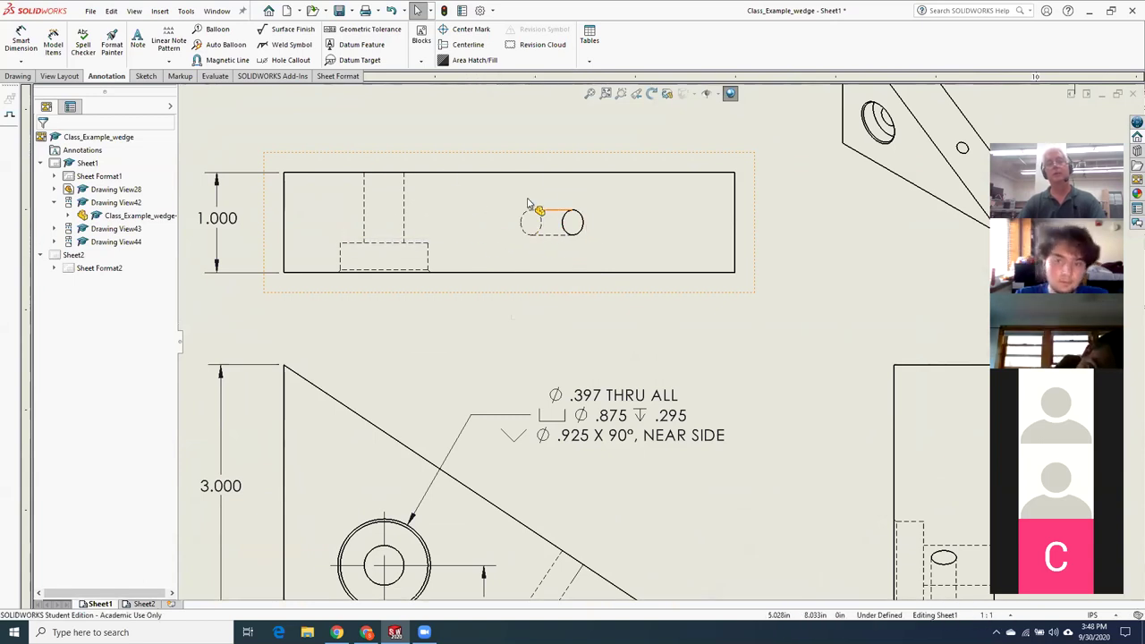
{"action": "key", "text": "d"}
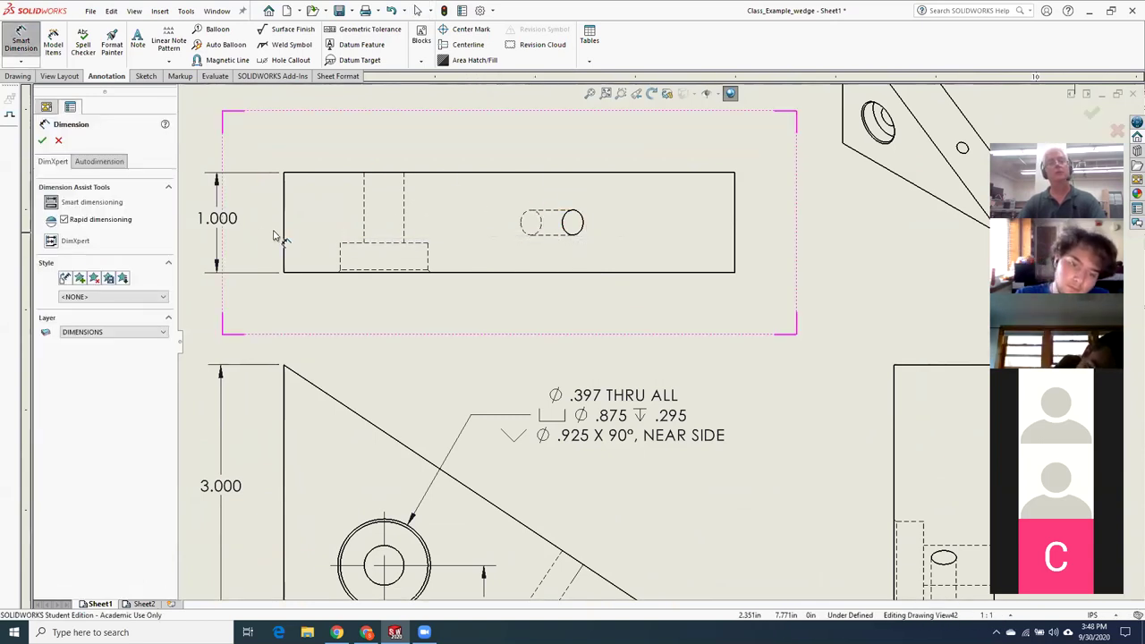
{"action": "left_click", "coordinate": [285, 235]}
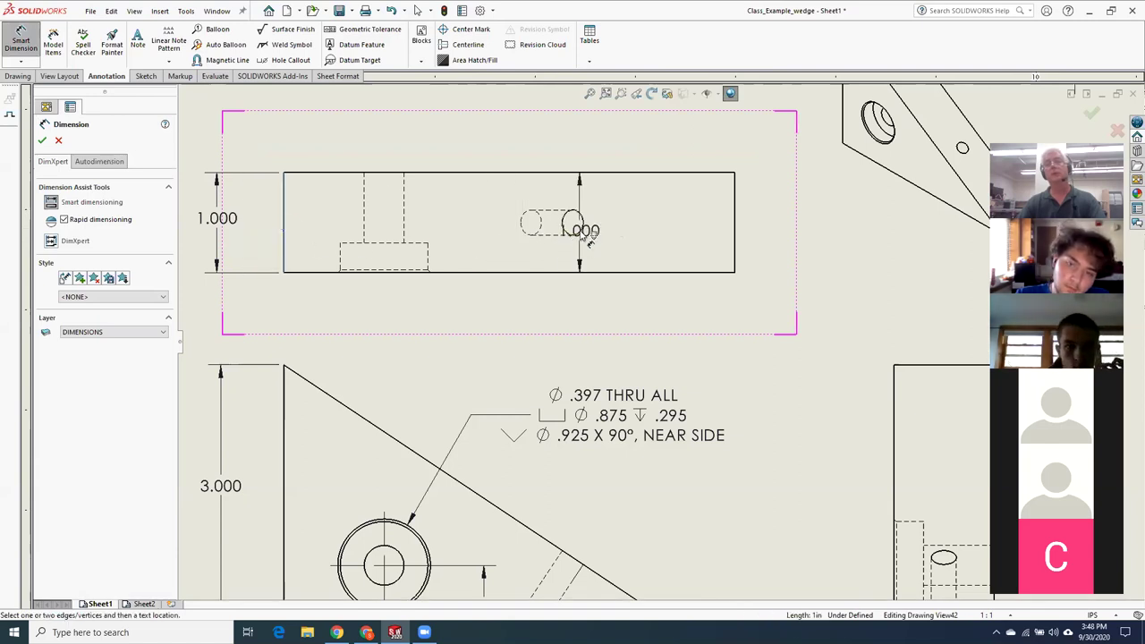
{"action": "left_click", "coordinate": [564, 248]}
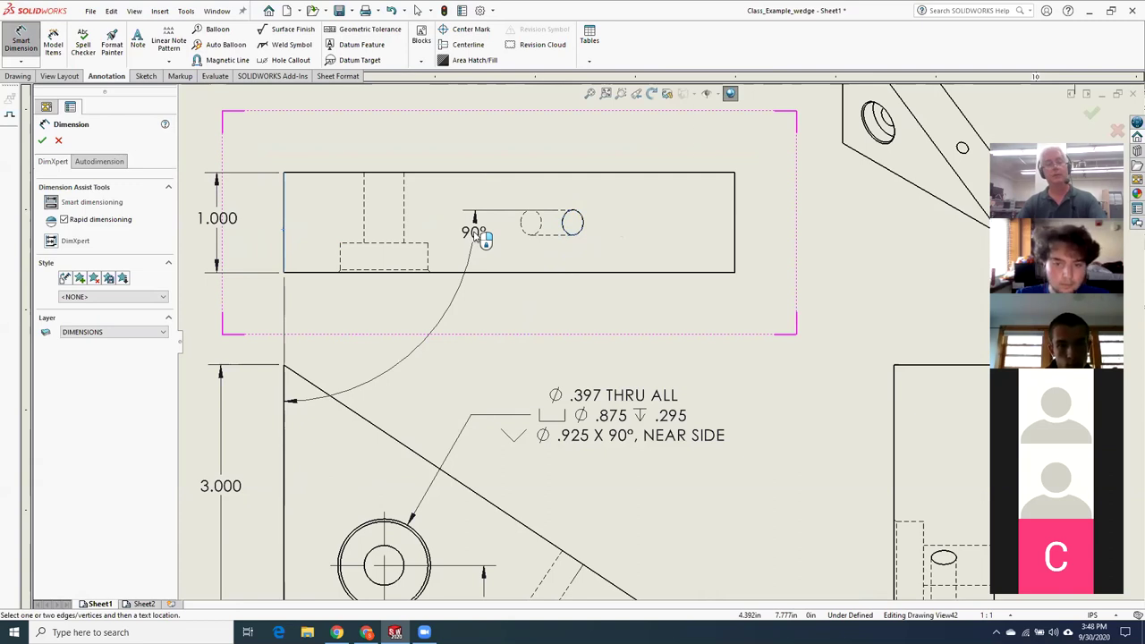
{"action": "key", "text": "Escape"}
{"action": "key", "text": "Escape"}
{"action": "key", "text": "Escape"}
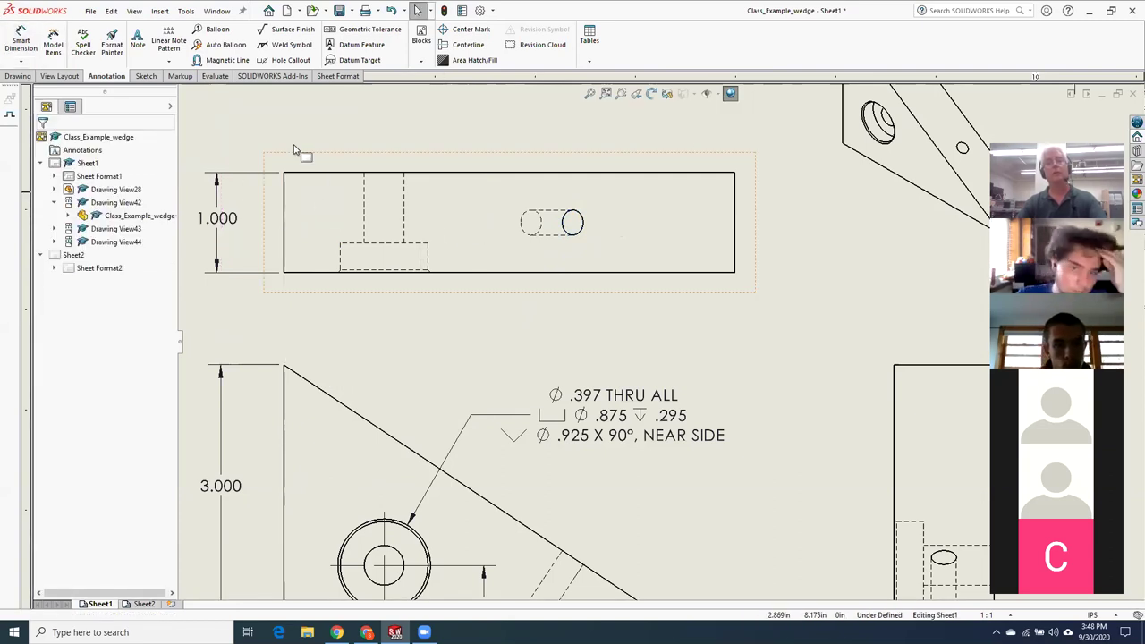
Dimension the horizontal distance from the top view's left edge to the small angled hole, placing it below the view
{"action": "left_click", "coordinate": [21, 41]}
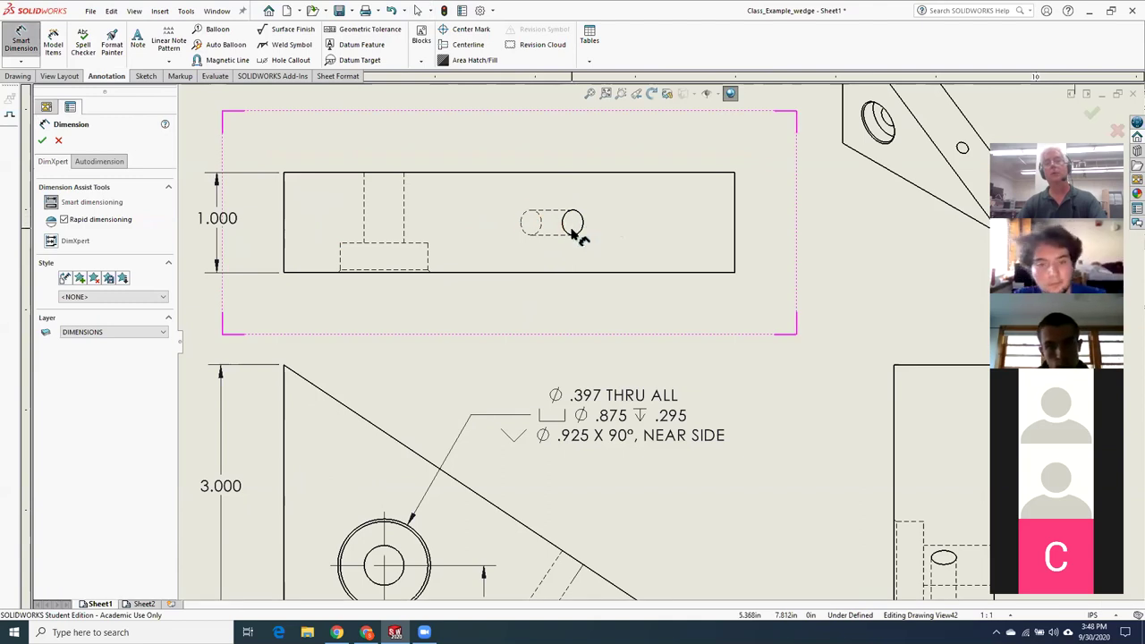
{"action": "left_click", "coordinate": [574, 235]}
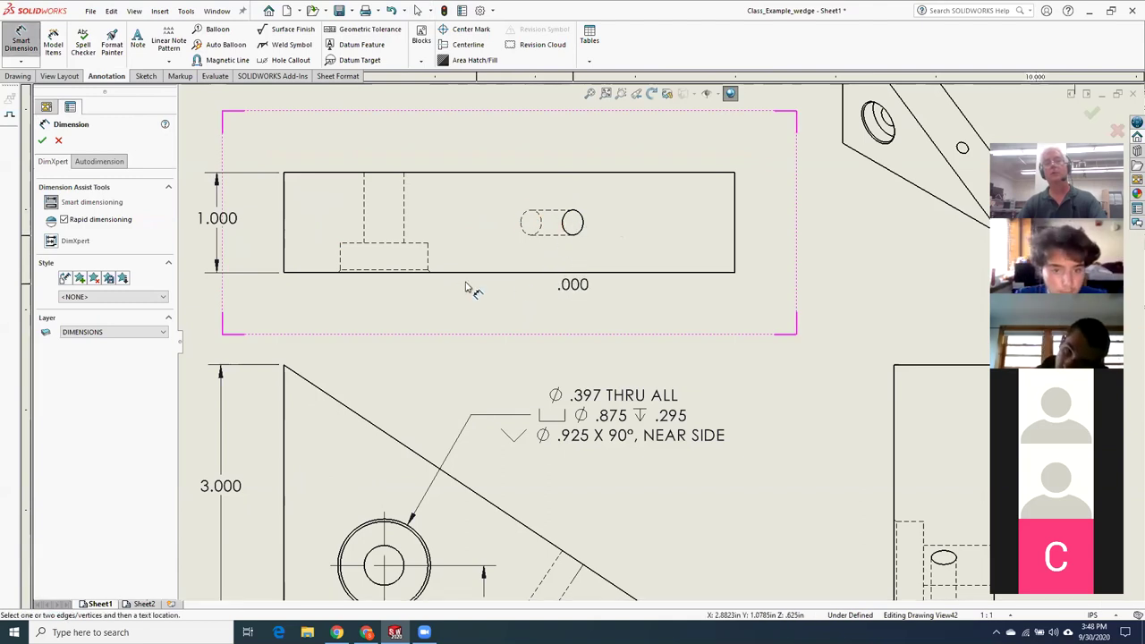
{"action": "left_click", "coordinate": [284, 251]}
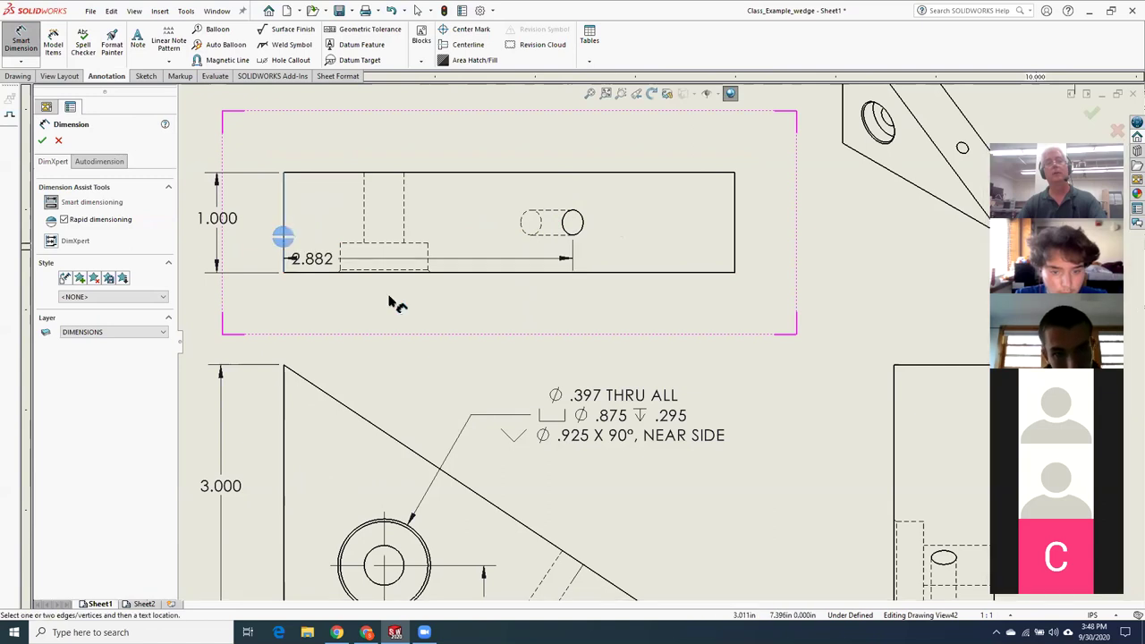
{"action": "left_click", "coordinate": [428, 310]}
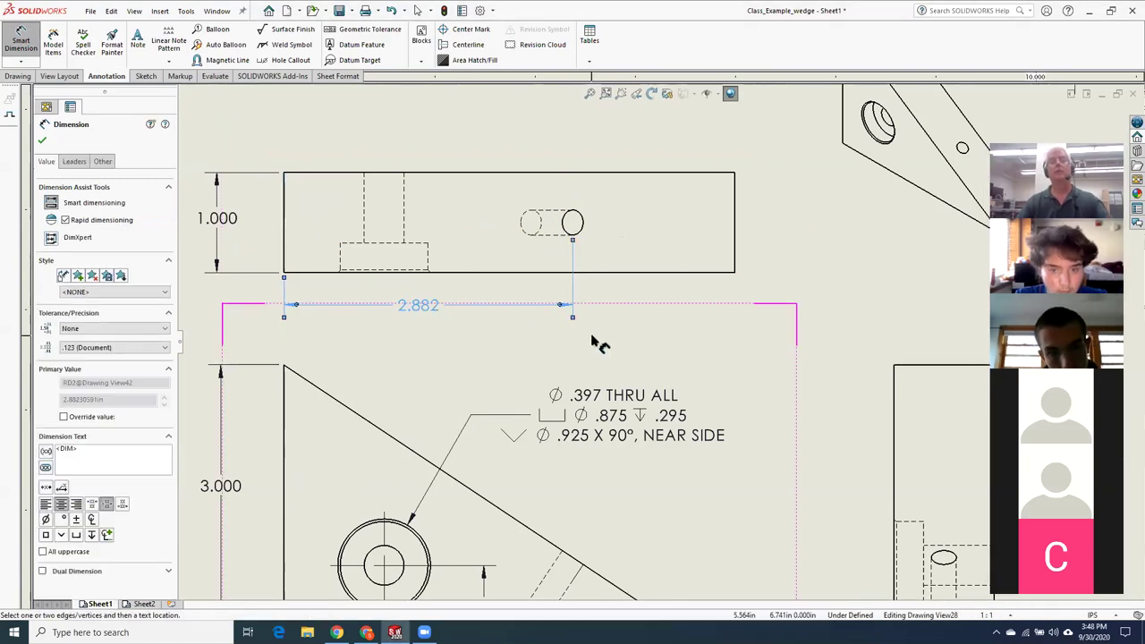
{"action": "scroll", "coordinate": [588, 342], "scroll_direction": "up", "scroll_amount": 3}
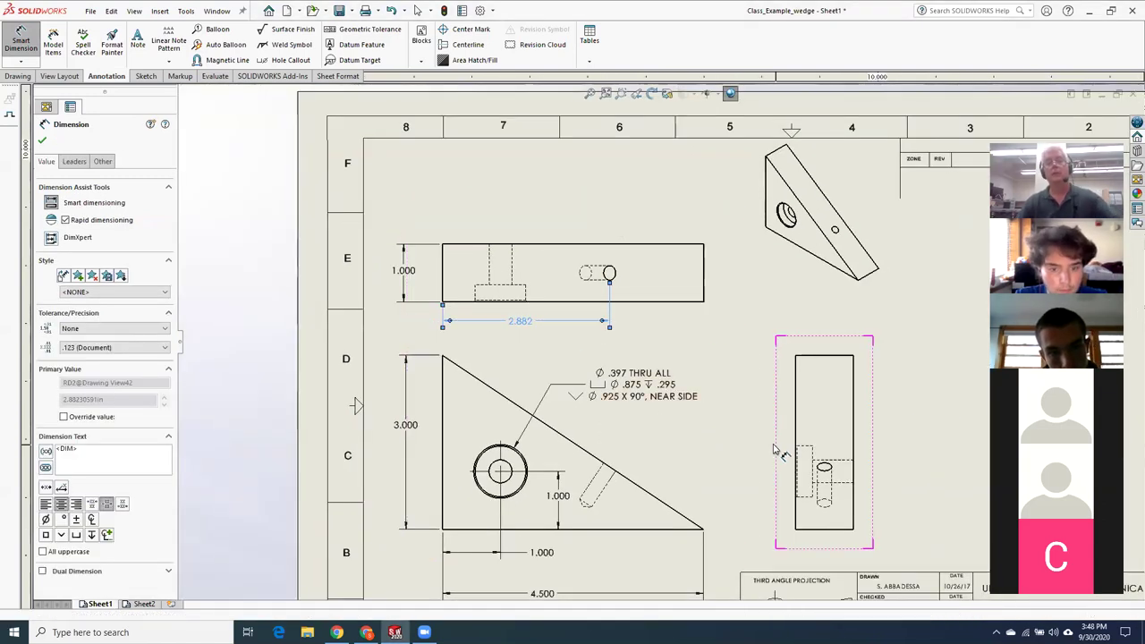
{"action": "key", "text": "Escape"}
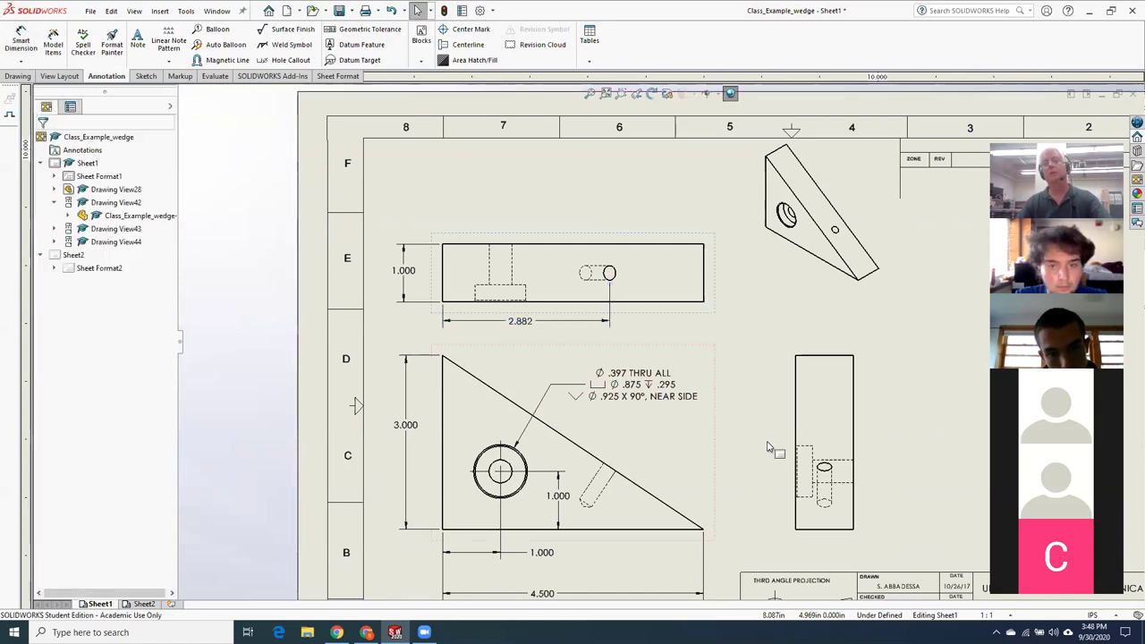
Delete the projected right-side view next to the front view
{"action": "scroll", "coordinate": [714, 394], "scroll_direction": "down", "scroll_amount": 2}
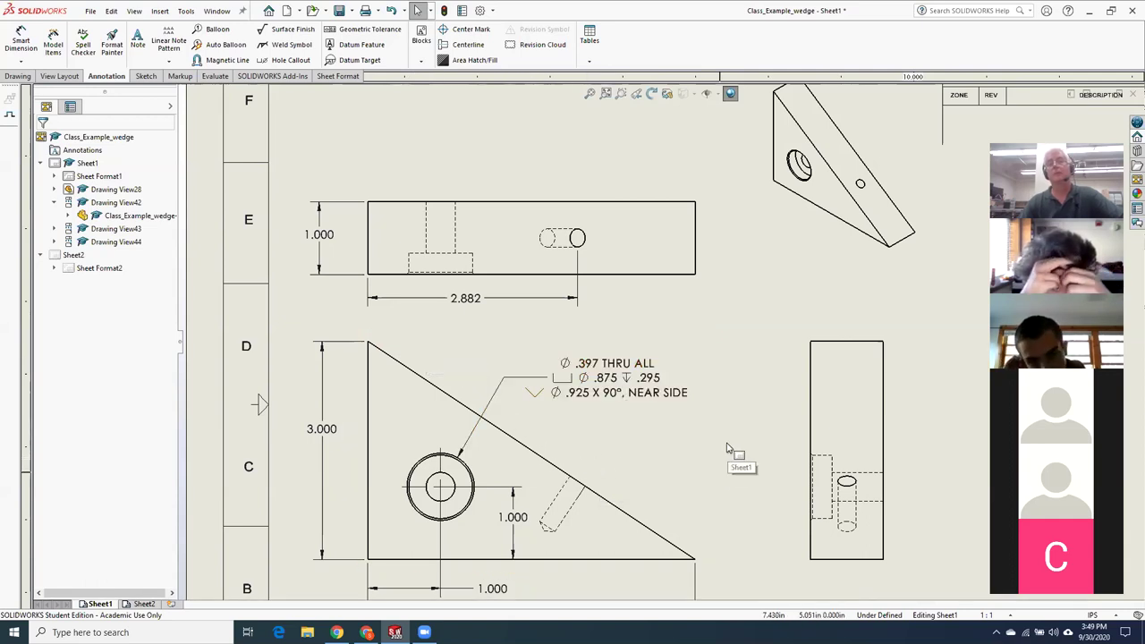
{"action": "scroll", "coordinate": [728, 448], "scroll_direction": "up", "scroll_amount": 3}
{"action": "scroll", "coordinate": [810, 353], "scroll_direction": "down", "scroll_amount": 2}
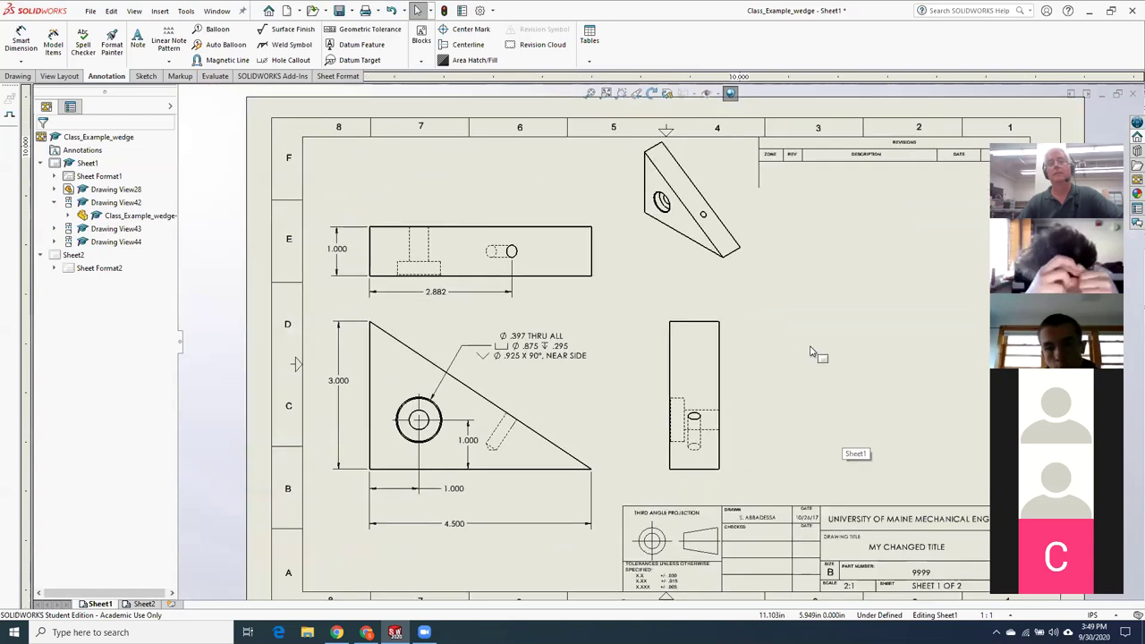
{"action": "scroll", "coordinate": [810, 352], "scroll_direction": "down", "scroll_amount": 1}
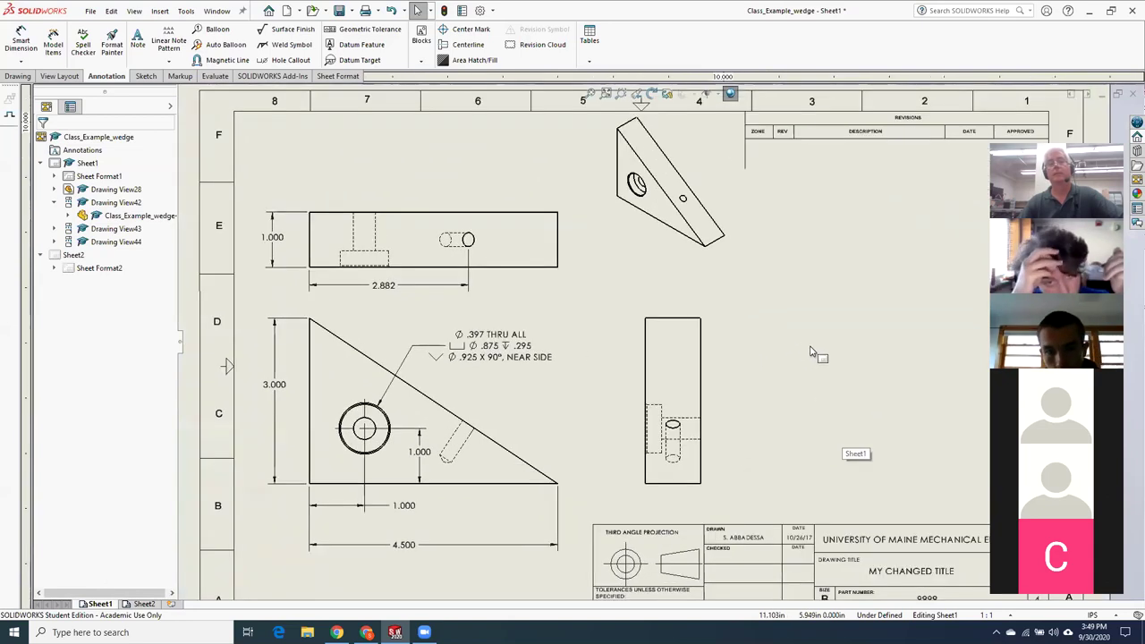
{"action": "left_click", "coordinate": [630, 395]}
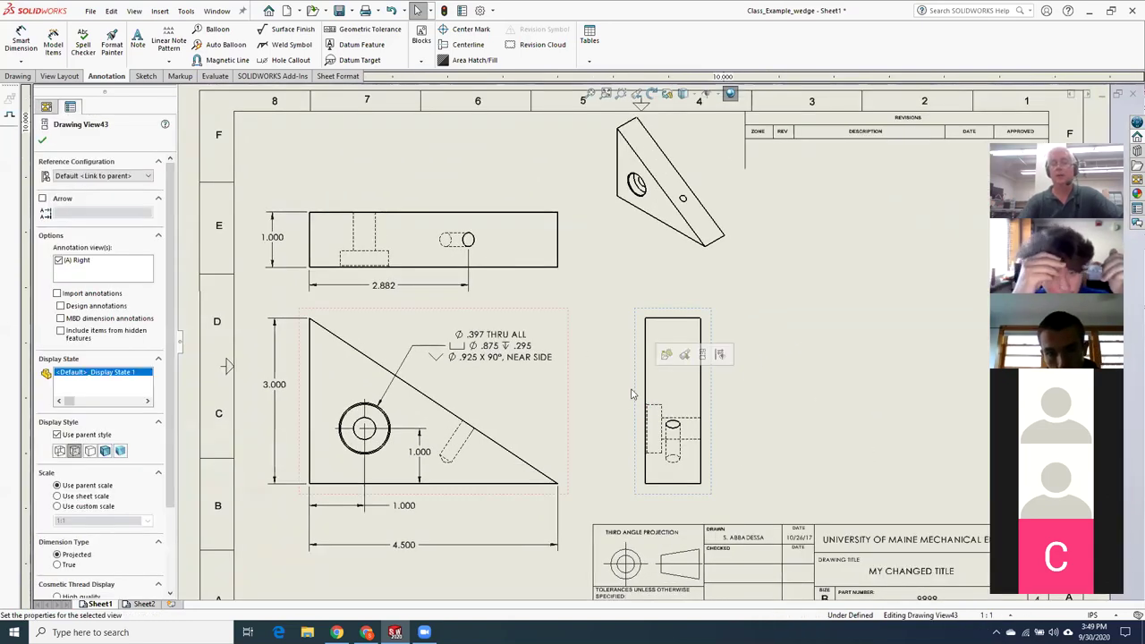
{"action": "key", "text": "Delete"}
{"action": "left_click", "coordinate": [652, 272]}
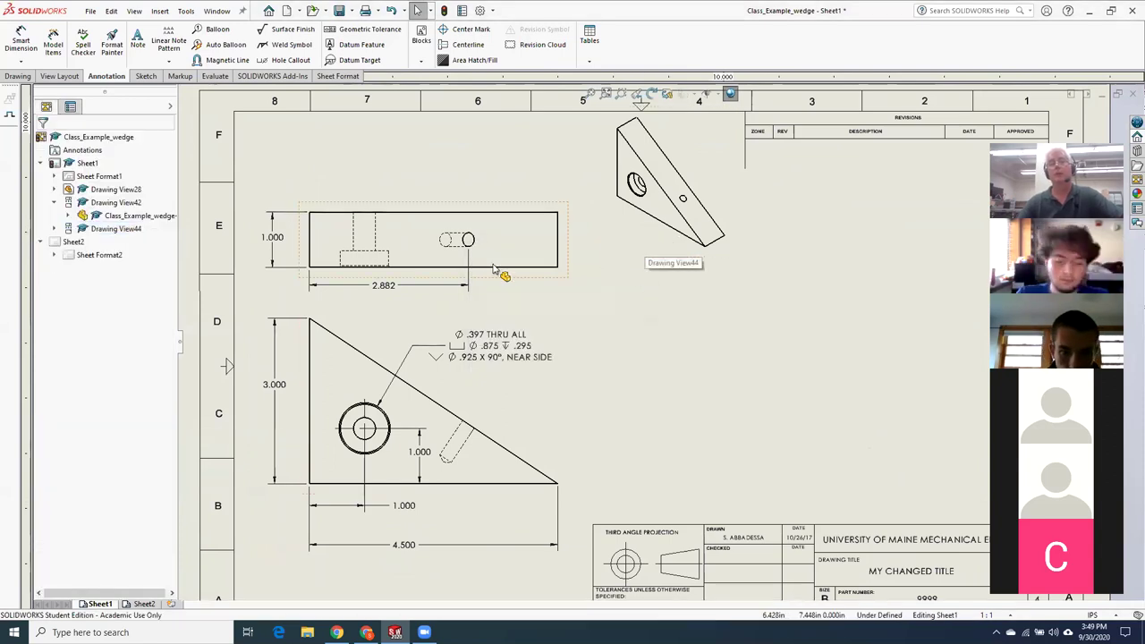
Move the top view higher on the sheet and shift the counterbore hole callout to the right of the wedge's sloped edge
{"action": "left_click_drag", "start_coordinate": [459, 205], "coordinate": [456, 118]}
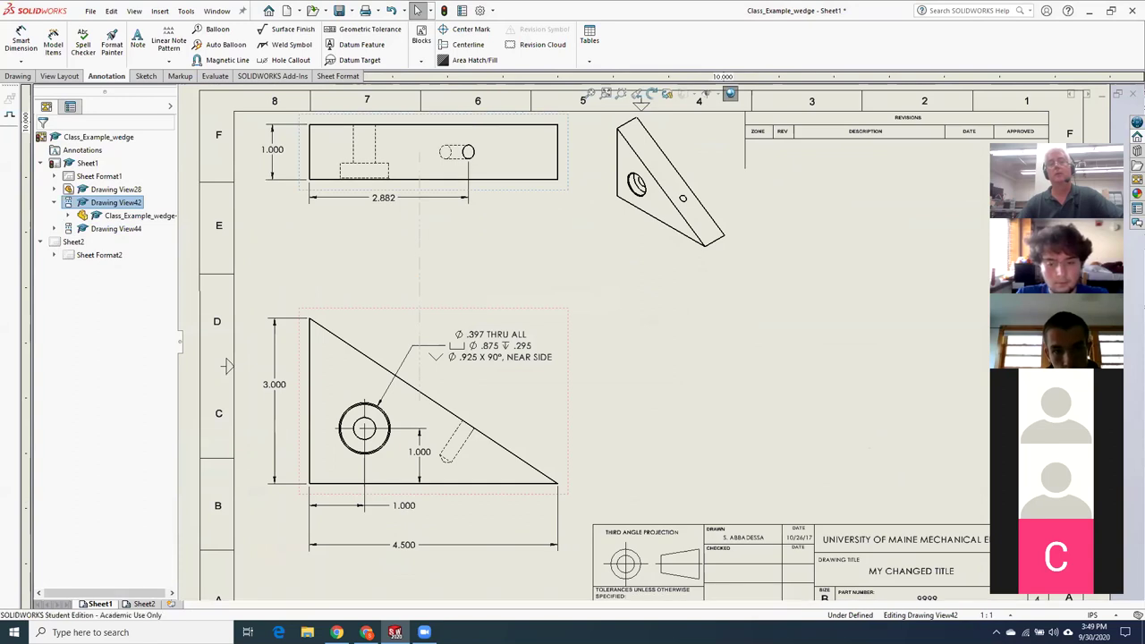
{"action": "mouse_move", "coordinate": [492, 349]}
{"action": "left_mouse_down"}
{"action": "mouse_move", "coordinate": [299, 505]}
{"action": "mouse_move", "coordinate": [291, 586]}
{"action": "mouse_move", "coordinate": [385, 580]}
{"action": "mouse_move", "coordinate": [547, 508]}
{"action": "mouse_move", "coordinate": [564, 413]}
{"action": "mouse_move", "coordinate": [556, 394]}
{"action": "left_mouse_up"}
{"action": "left_click", "coordinate": [669, 465]}
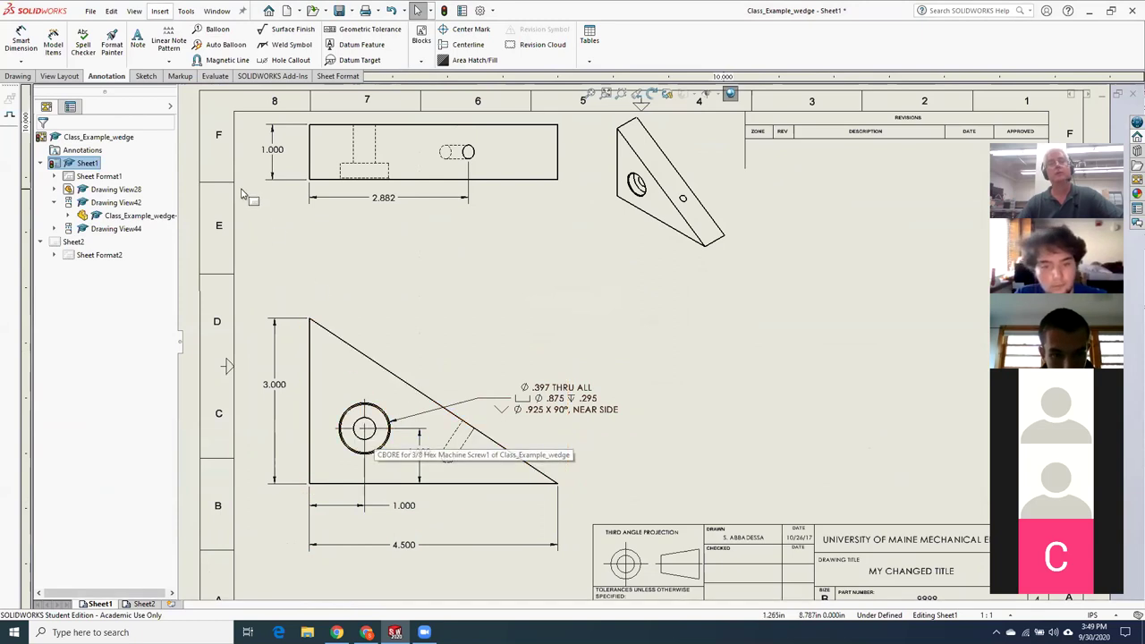
Create an auxiliary view from the front view's sloped edge, place it above that edge, and label its view arrow A
{"action": "left_click", "coordinate": [159, 11]}
{"action": "mouse_move", "coordinate": [200, 54]}
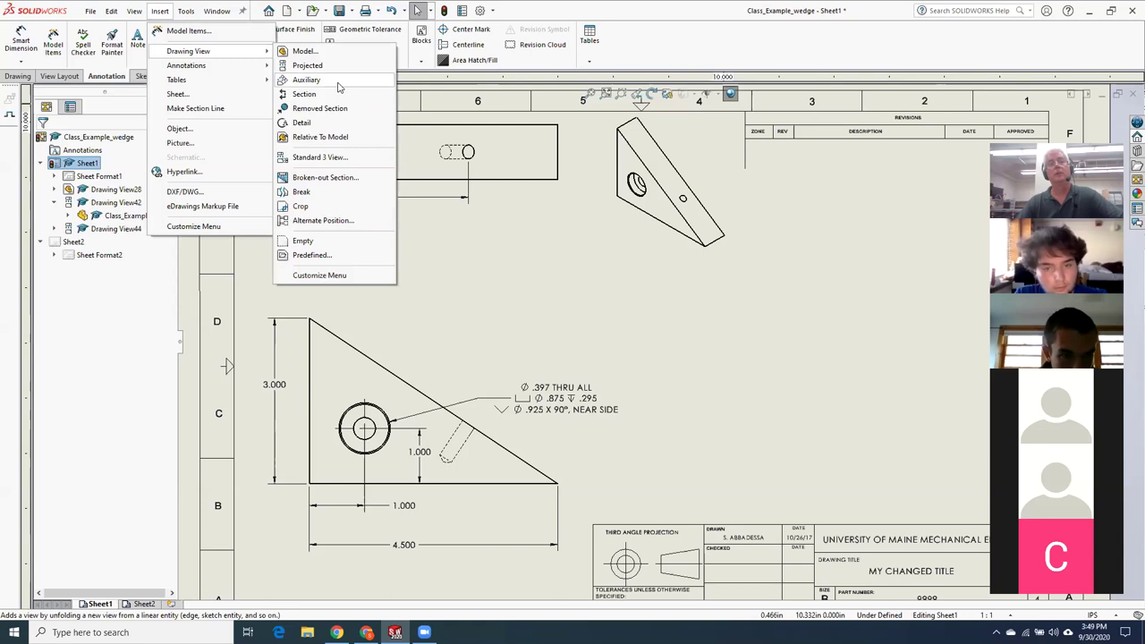
{"action": "left_click", "coordinate": [307, 80]}
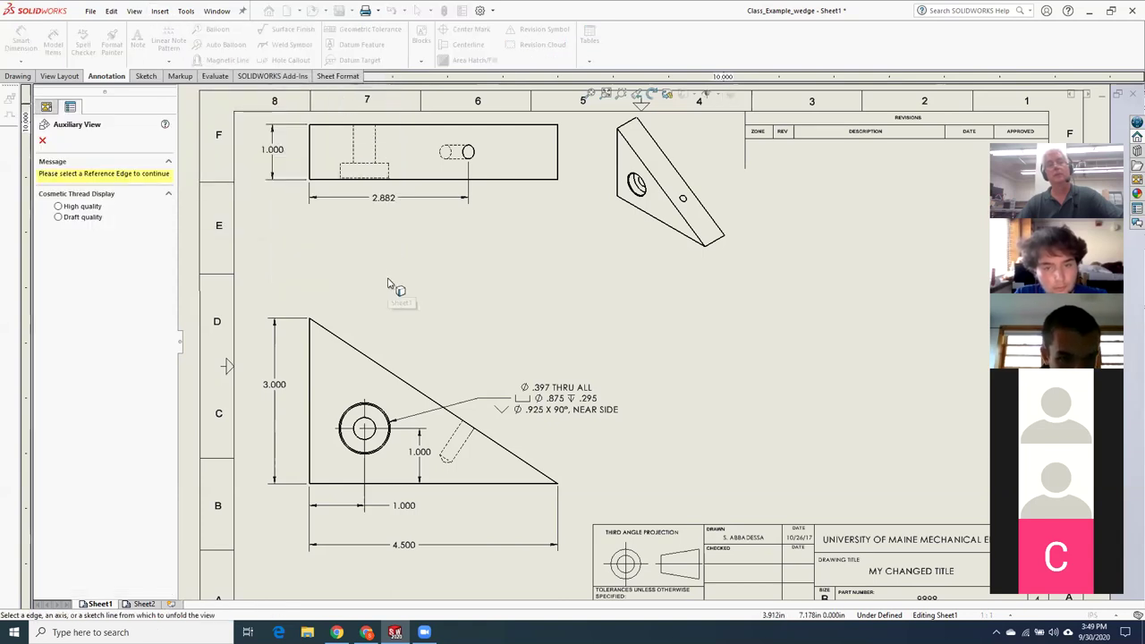
{"action": "left_click", "coordinate": [383, 372]}
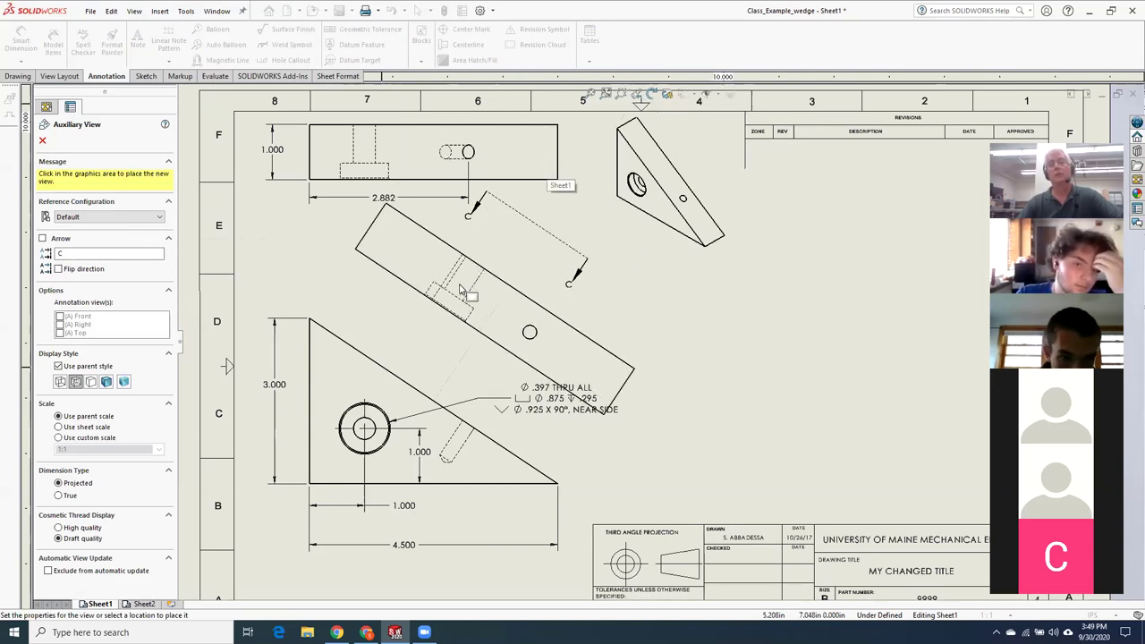
{"action": "left_click", "coordinate": [471, 289]}
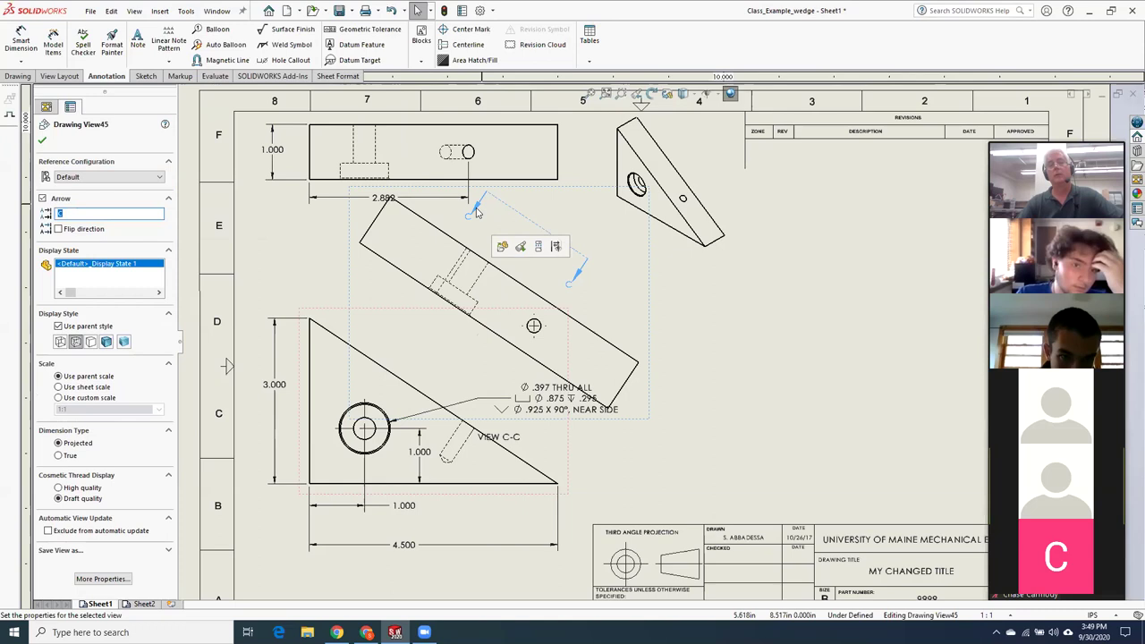
{"action": "type", "text": "A"}
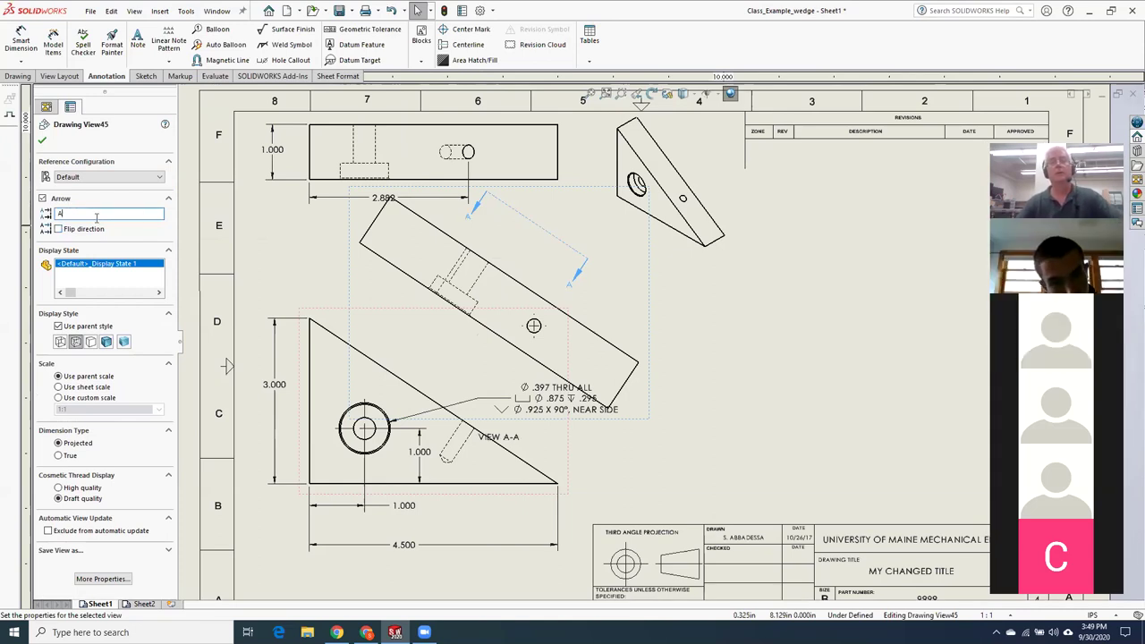
Extend the A-A view arrow line at both ends and move it between the front view and the auxiliary view
{"action": "left_click_drag", "start_coordinate": [478, 210], "coordinate": [358, 268]}
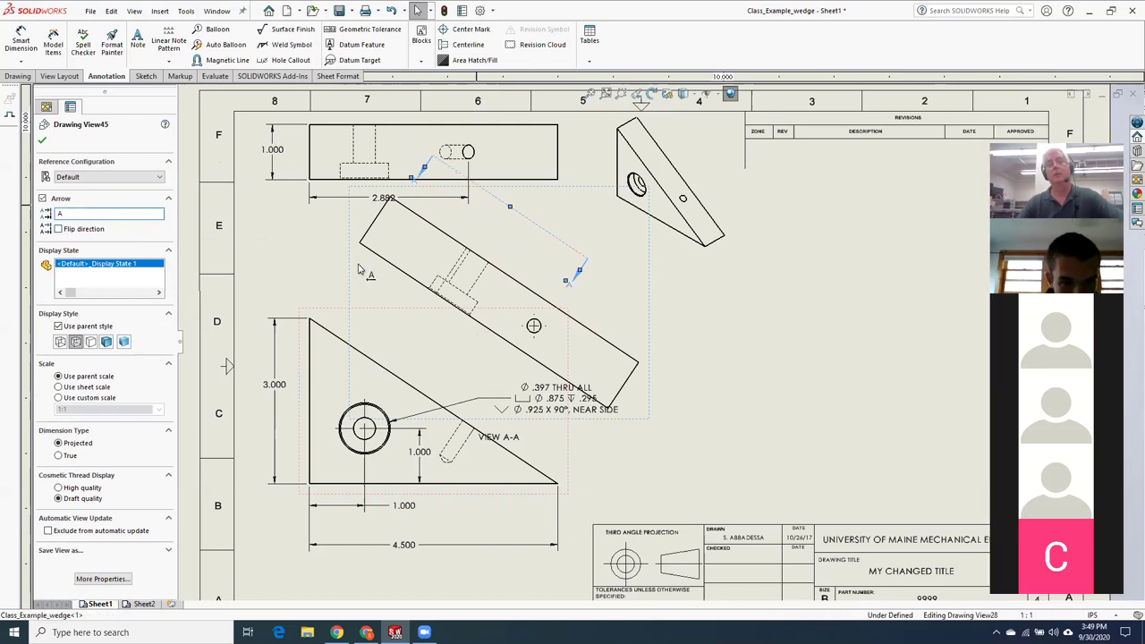
{"action": "left_click_drag", "start_coordinate": [569, 286], "coordinate": [655, 347]}
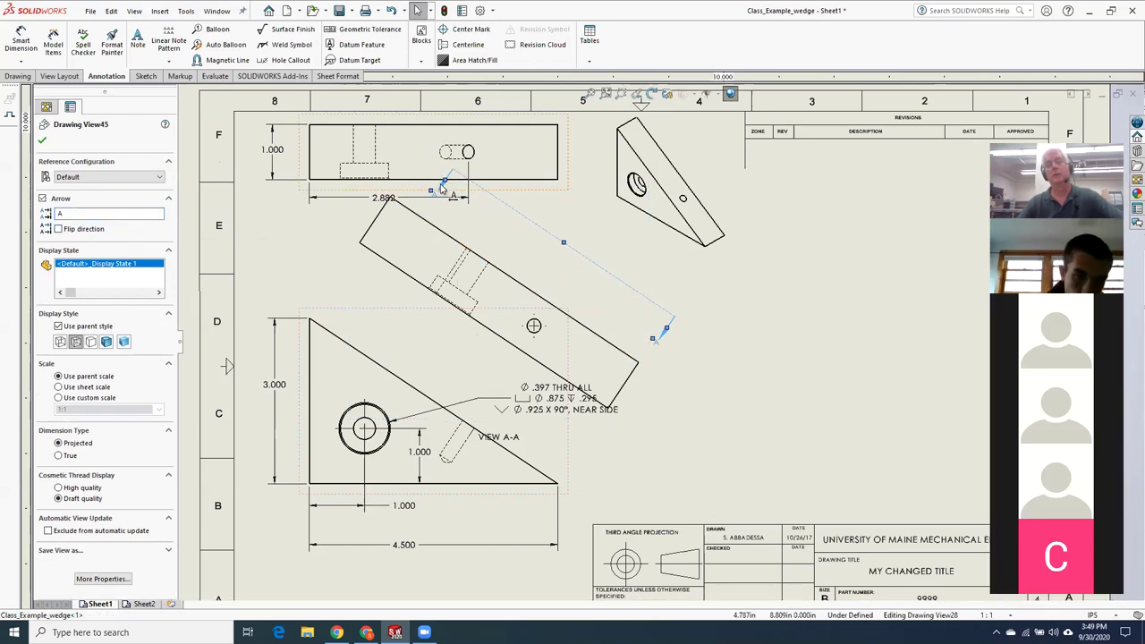
{"action": "left_click_drag", "start_coordinate": [445, 183], "coordinate": [400, 167]}
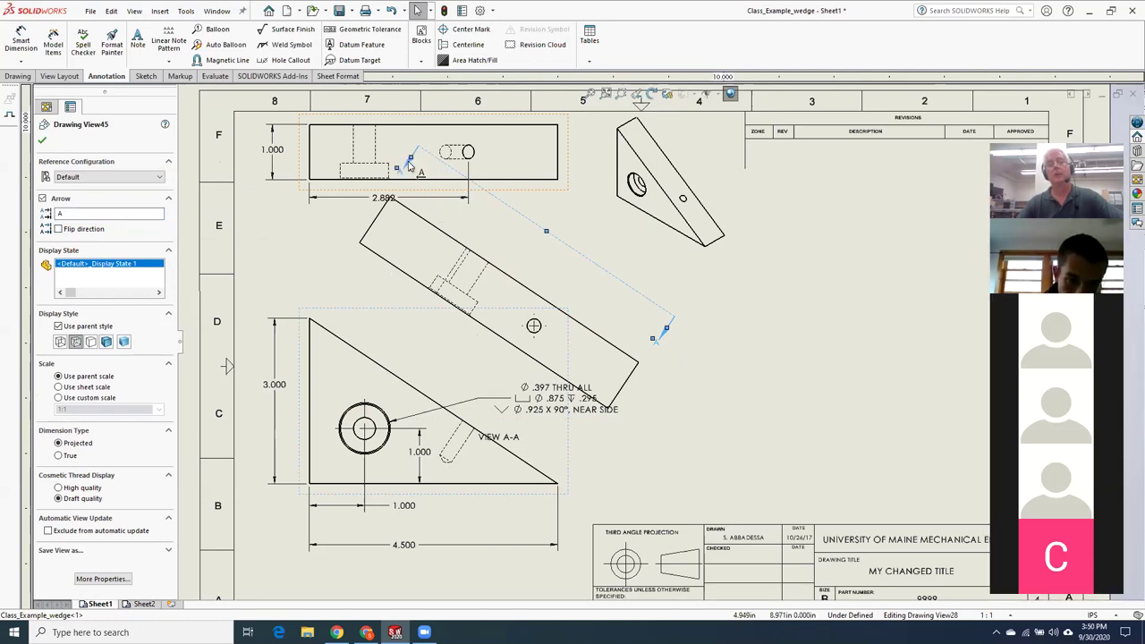
{"action": "left_click_drag", "start_coordinate": [549, 235], "coordinate": [458, 366]}
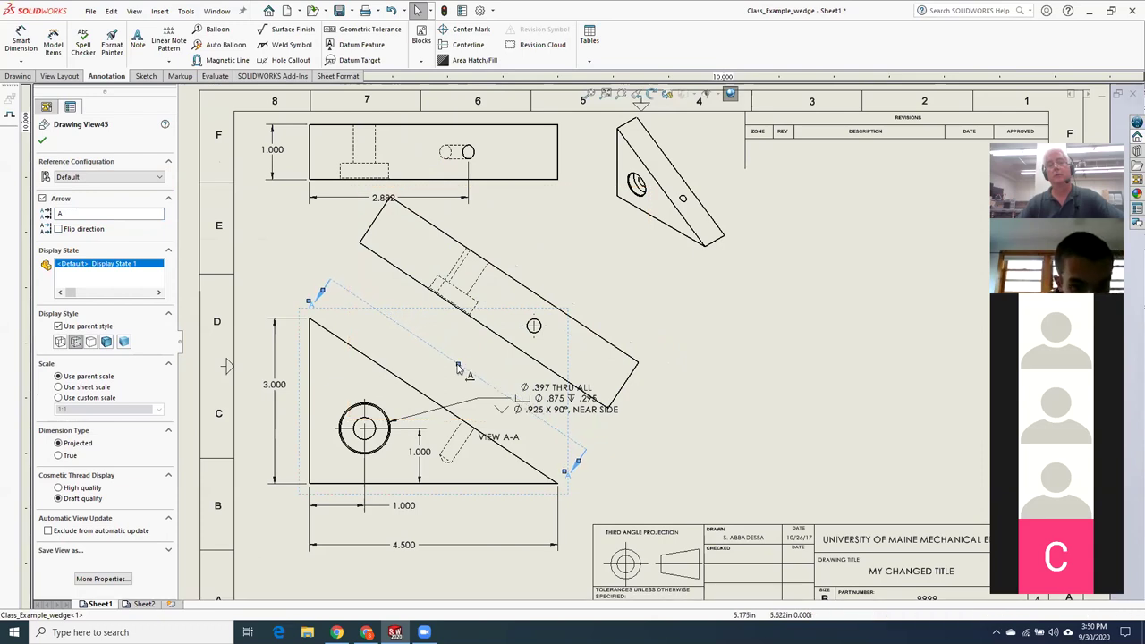
Move the counterbore callout above the front view's upper-left corner and shift the A-A arrow line closer to the auxiliary view
{"action": "left_click_drag", "start_coordinate": [573, 407], "coordinate": [336, 338]}
{"action": "left_click_drag", "start_coordinate": [458, 370], "coordinate": [479, 352]}
{"action": "left_click_drag", "start_coordinate": [335, 327], "coordinate": [296, 296]}
{"action": "left_click", "coordinate": [678, 468]}
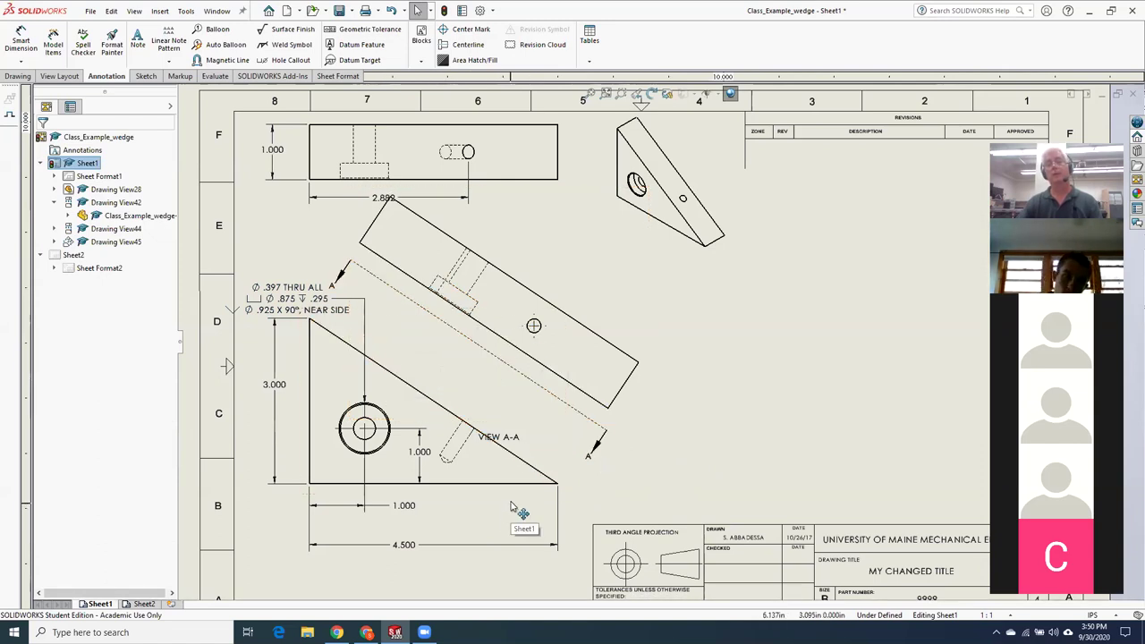
Move the front view lower on the sheet and bring the auxiliary view closer to the A-A arrow line
{"action": "left_click_drag", "start_coordinate": [517, 503], "coordinate": [505, 547]}
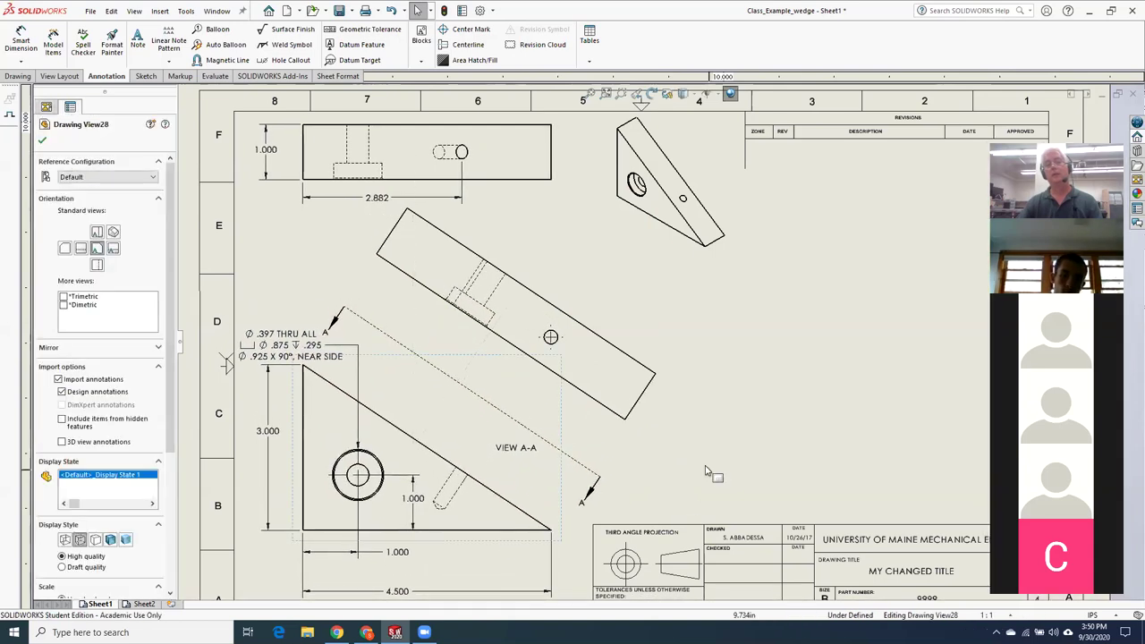
{"action": "left_click_drag", "start_coordinate": [644, 439], "coordinate": [627, 450]}
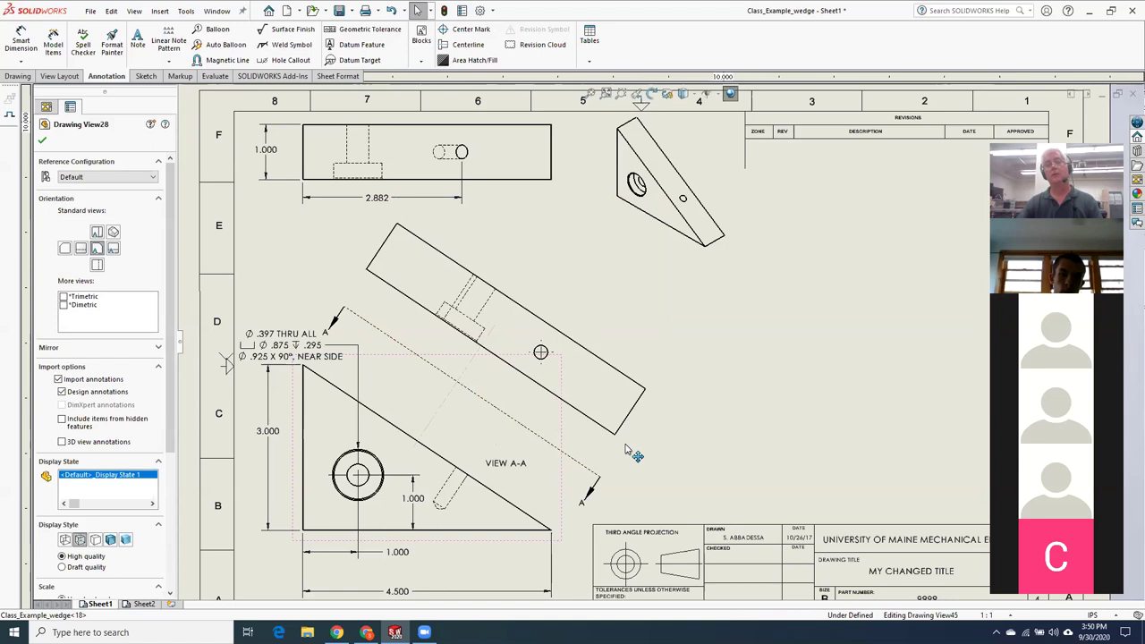
{"action": "left_click", "coordinate": [729, 451]}
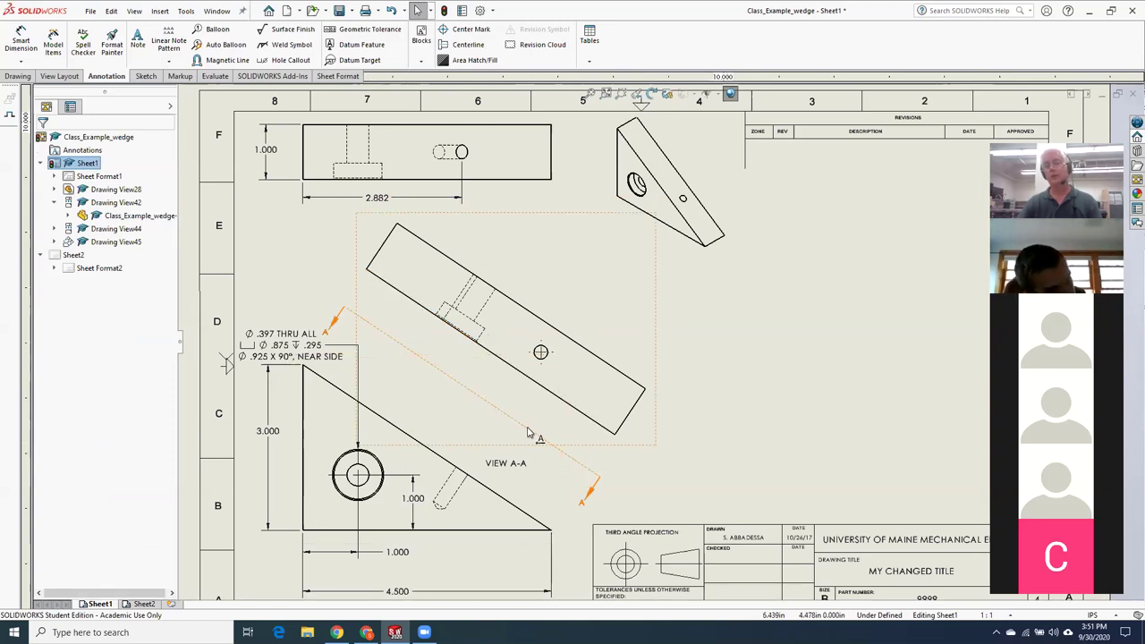
{"action": "left_click_drag", "start_coordinate": [559, 450], "coordinate": [599, 474]}
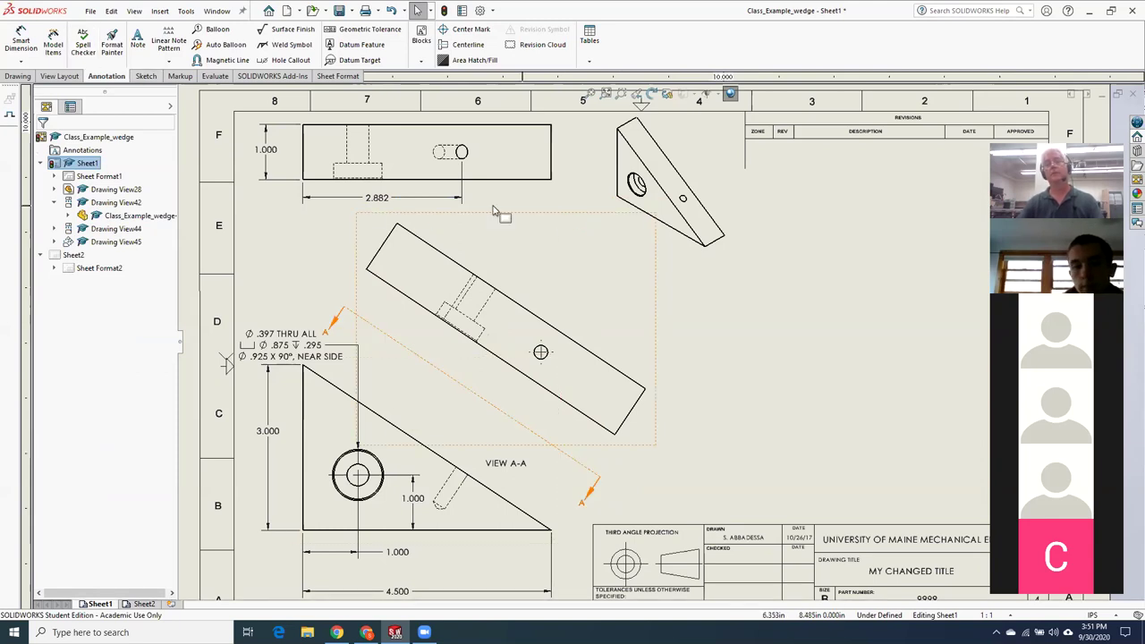
Dimension the distance from the auxiliary view's upper short edge to the small hole's center, placing it above the view
{"action": "left_click", "coordinate": [21, 40]}
{"action": "left_click", "coordinate": [381, 246]}
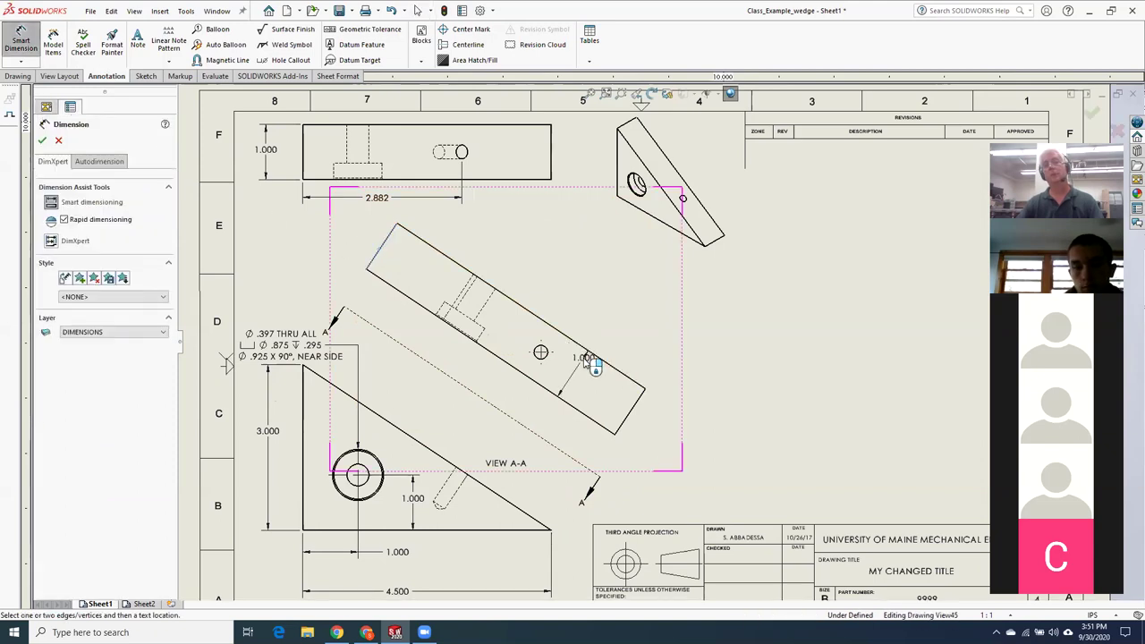
{"action": "scroll", "coordinate": [573, 358], "scroll_direction": "down", "scroll_amount": 4}
{"action": "scroll", "coordinate": [566, 363], "scroll_direction": "down", "scroll_amount": 2}
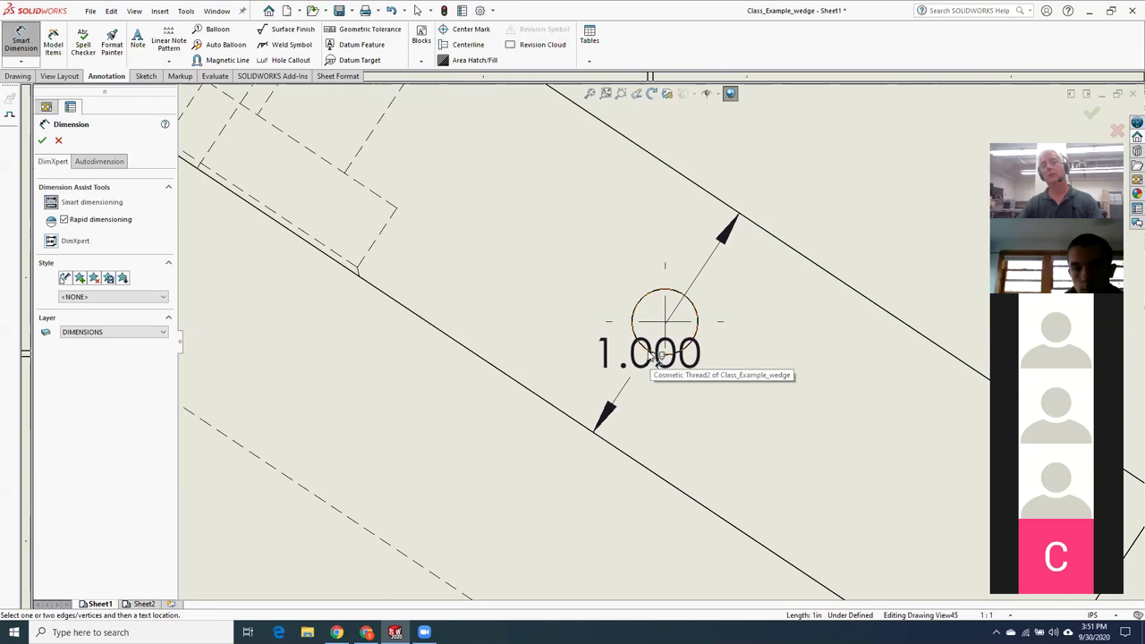
{"action": "left_click", "coordinate": [655, 355]}
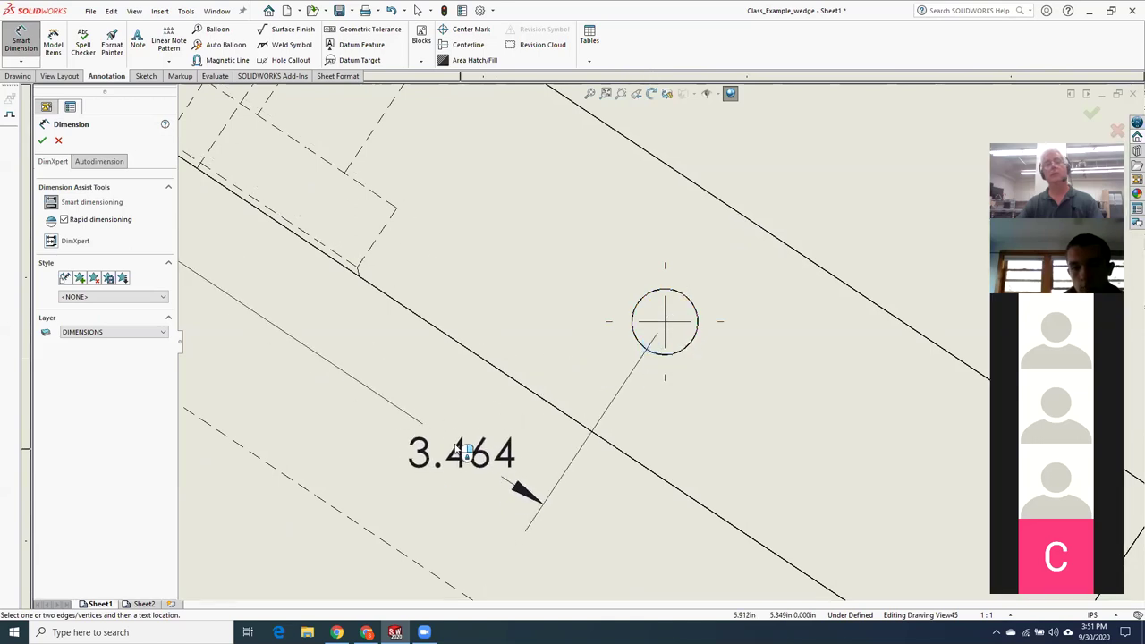
{"action": "scroll", "coordinate": [462, 451], "scroll_direction": "up", "scroll_amount": 3}
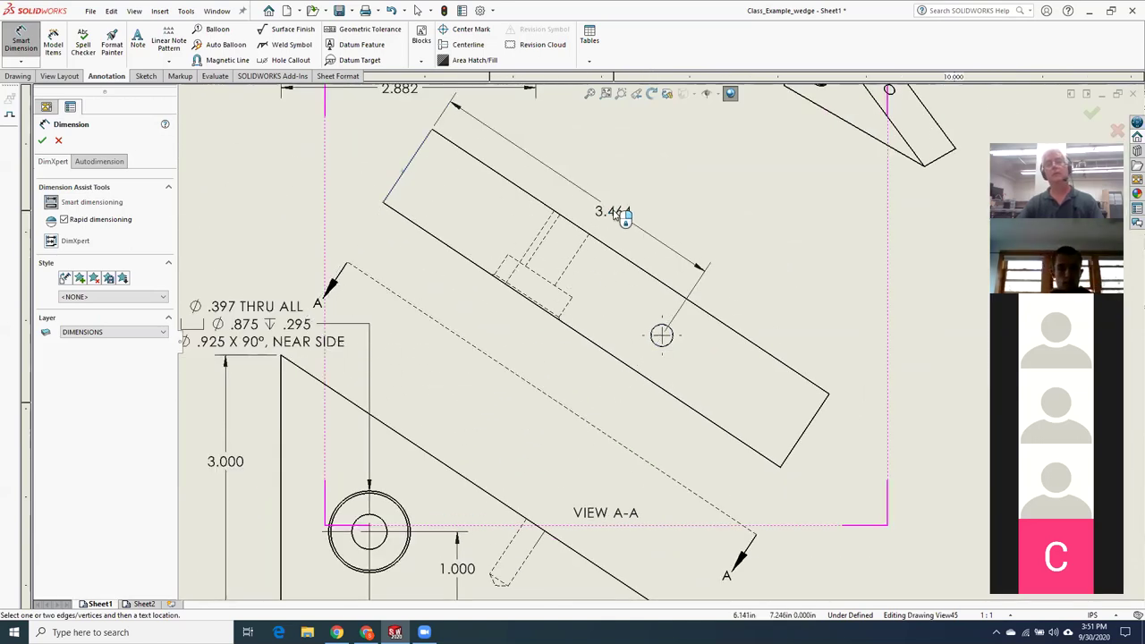
{"action": "left_click", "coordinate": [594, 202]}
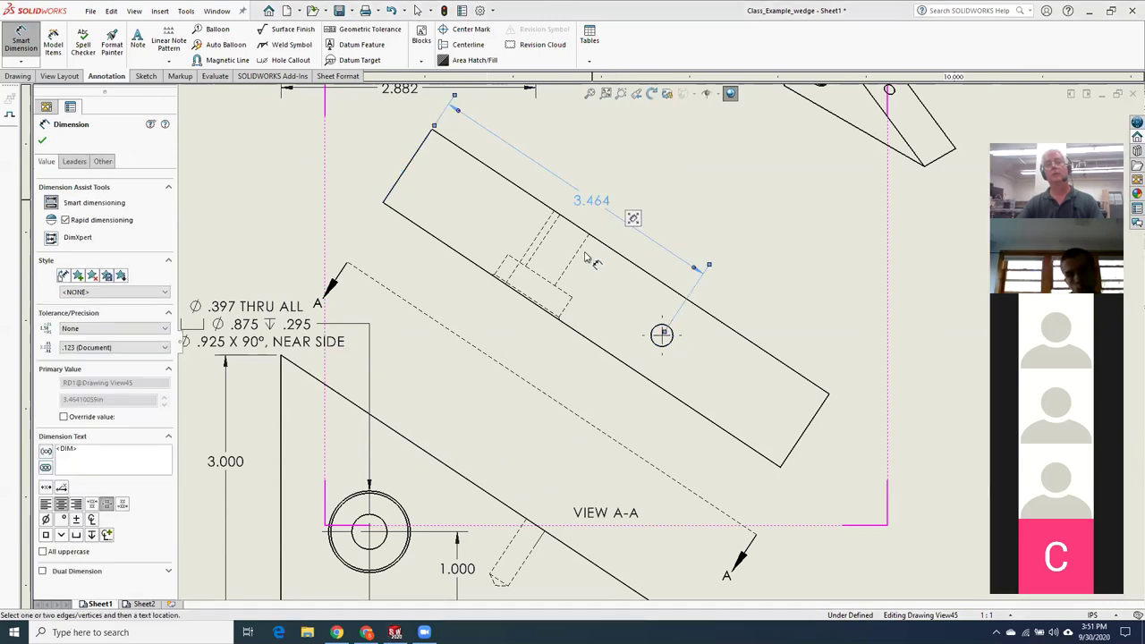
Dimension the small hole's offset from the auxiliary view's upper long edge, placing the value outside the view, and finish dimensioning
{"action": "left_click", "coordinate": [661, 337]}
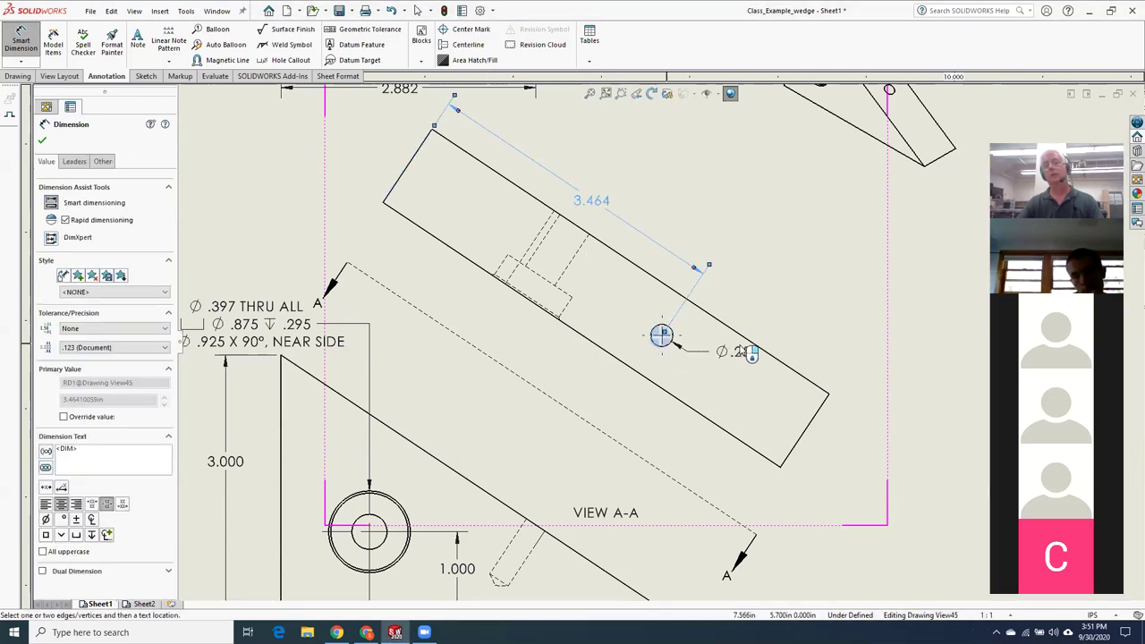
{"action": "left_click", "coordinate": [746, 340]}
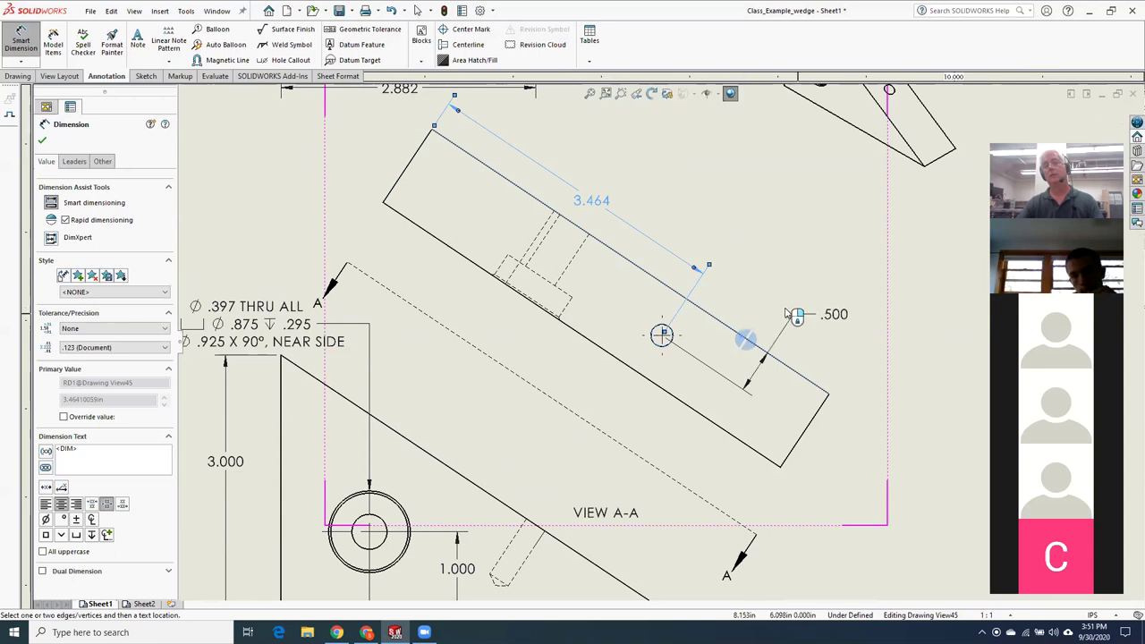
{"action": "left_click", "coordinate": [760, 294]}
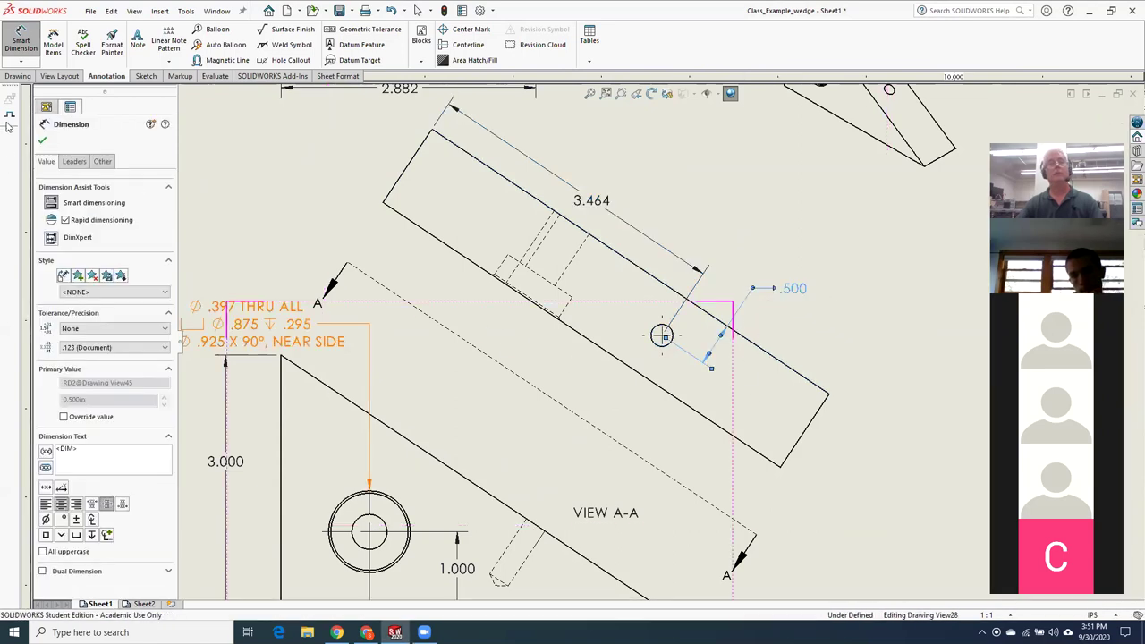
{"action": "left_click", "coordinate": [41, 143]}
{"action": "scroll", "coordinate": [660, 337], "scroll_direction": "up", "scroll_amount": 4}
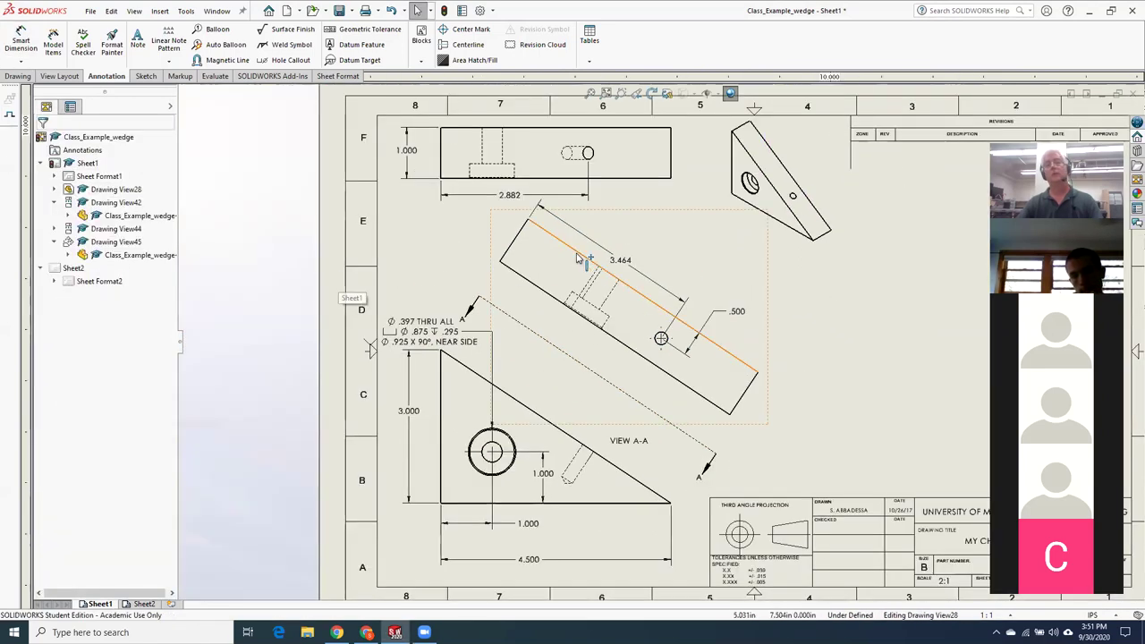
{"action": "scroll", "coordinate": [577, 257], "scroll_direction": "down", "scroll_amount": 2}
{"action": "scroll", "coordinate": [579, 259], "scroll_direction": "up", "scroll_amount": 1}
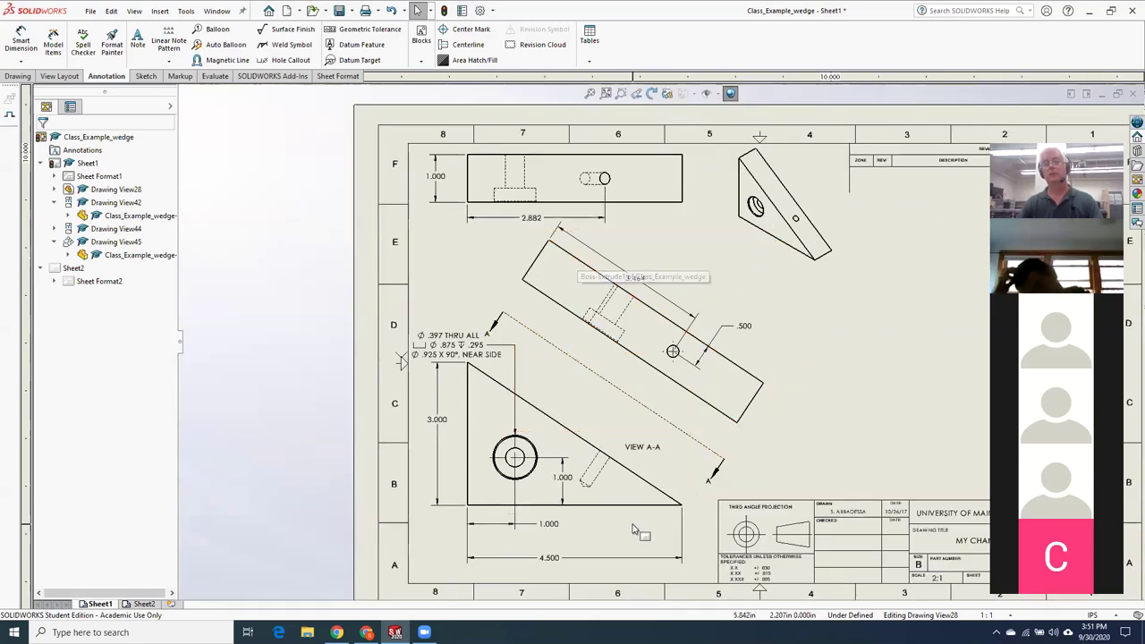
Move the overall width dimension slightly closer to the front view and delete auxiliary view A-A
{"action": "left_click_drag", "start_coordinate": [551, 559], "coordinate": [550, 549]}
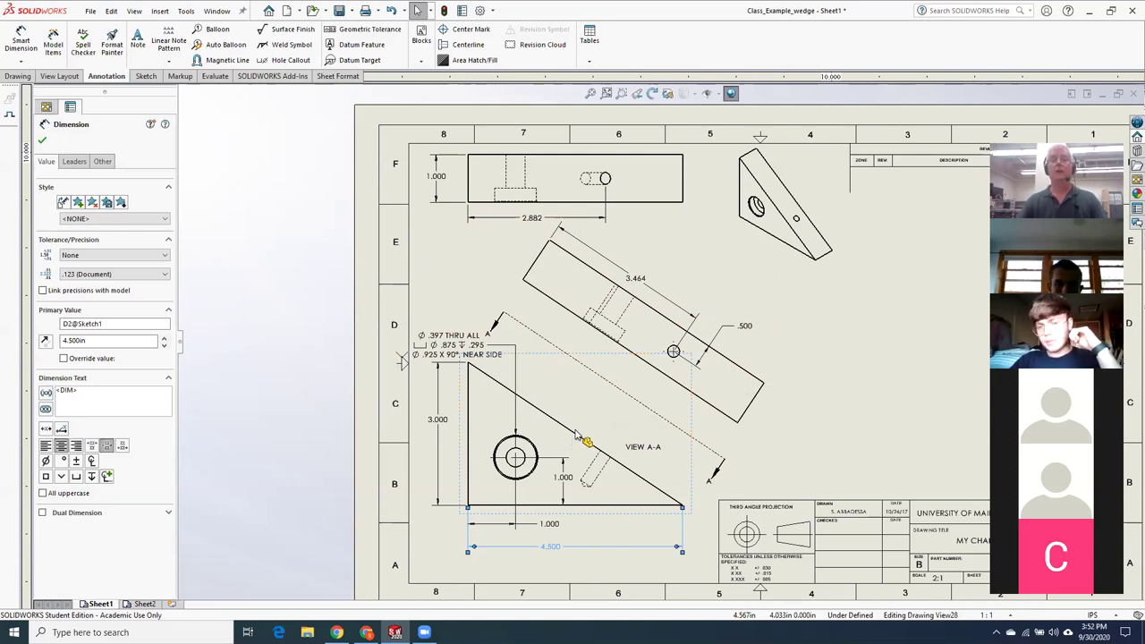
{"action": "left_click", "coordinate": [520, 331]}
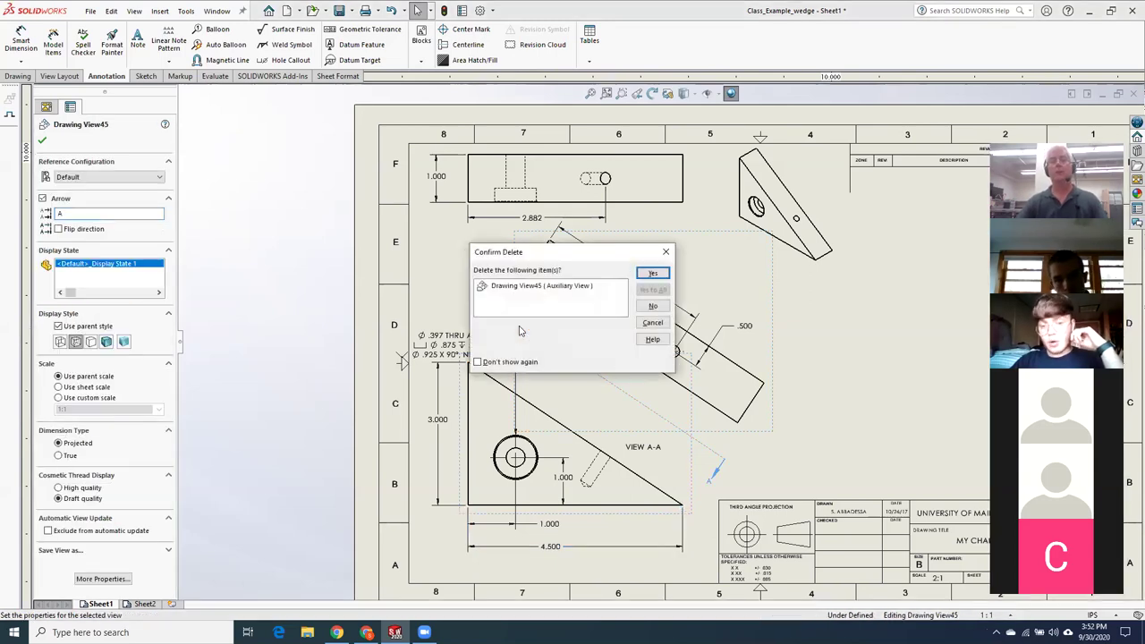
{"action": "left_click", "coordinate": [663, 273]}
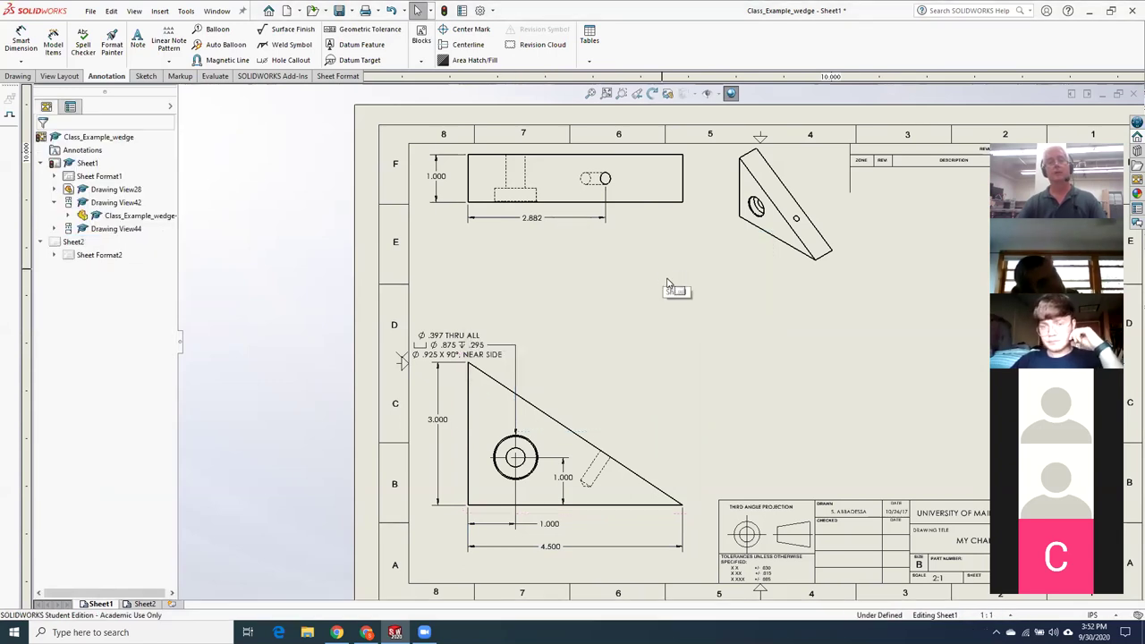
{"action": "left_click", "coordinate": [160, 12]}
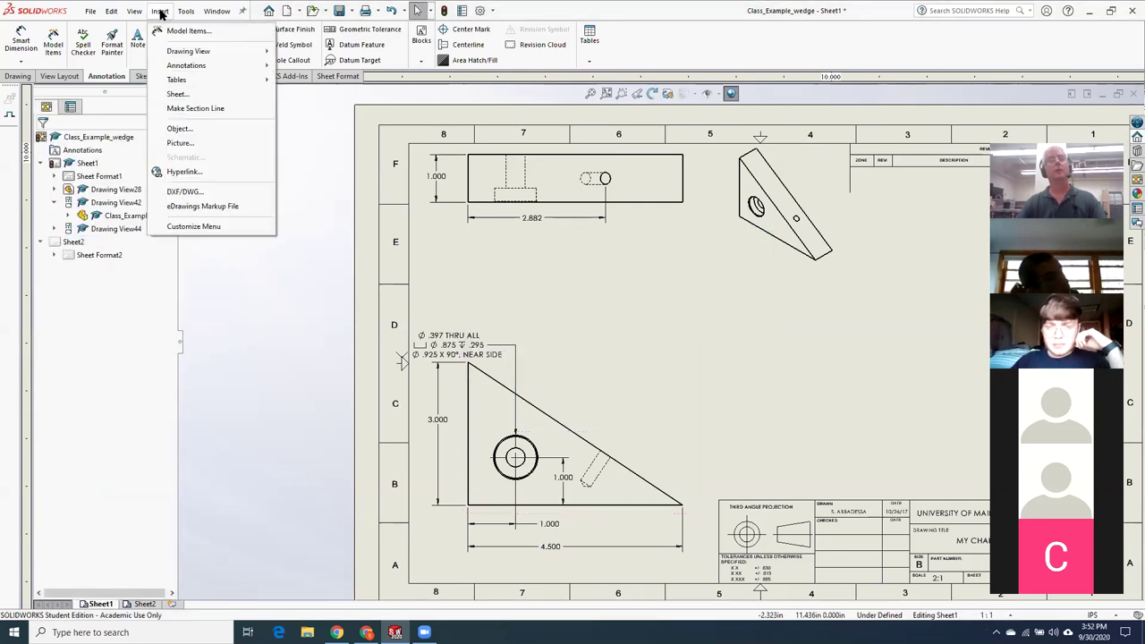
{"action": "mouse_move", "coordinate": [206, 51]}
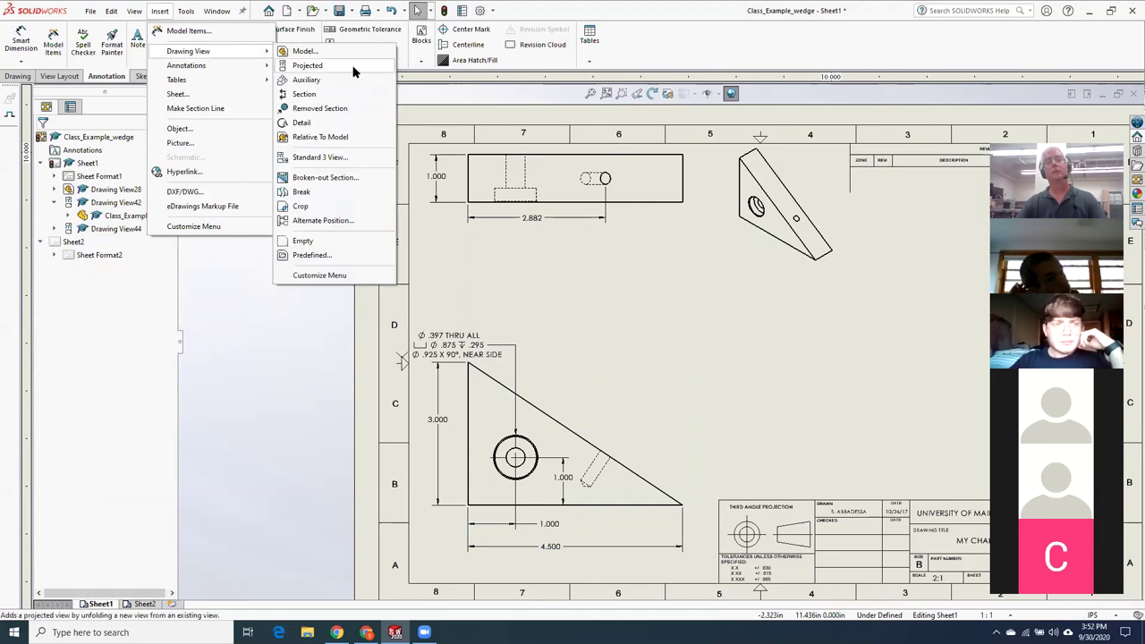
{"action": "left_click", "coordinate": [307, 65]}
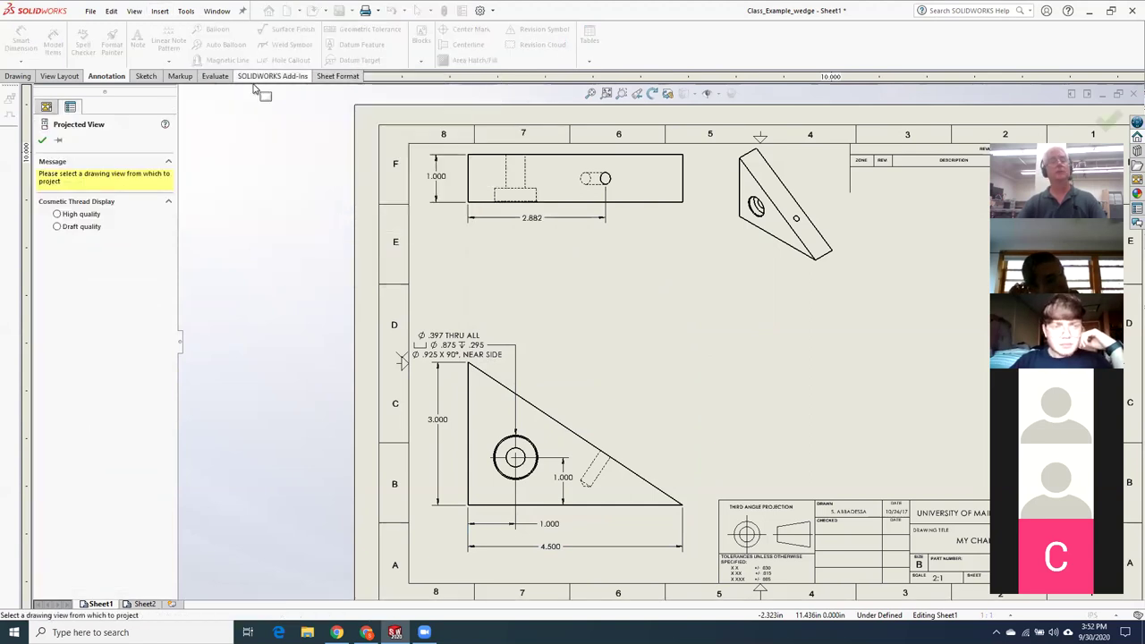
{"action": "left_click", "coordinate": [58, 142]}
Create a new auxiliary view from the front view's sloped edge and place it above that edge
{"action": "left_click", "coordinate": [159, 12]}
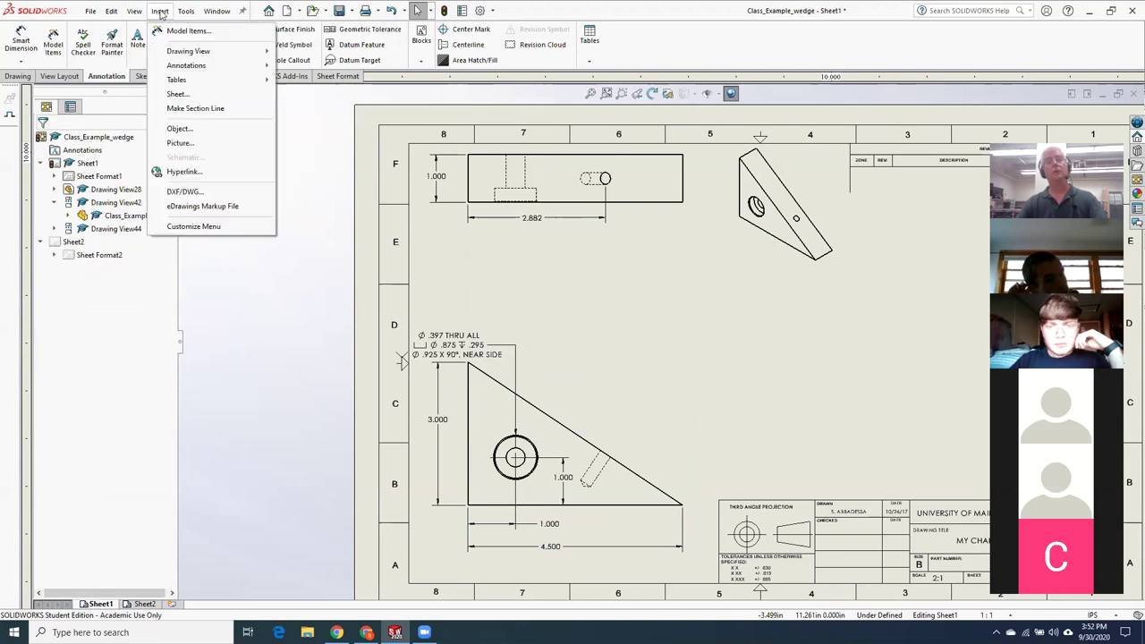
{"action": "mouse_move", "coordinate": [189, 52]}
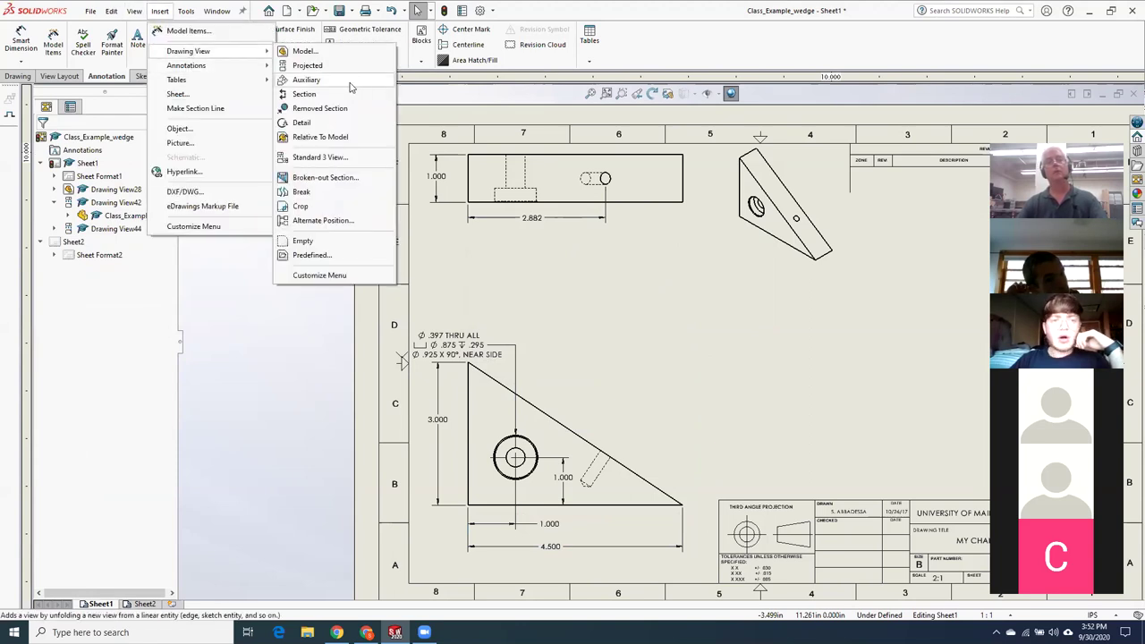
{"action": "left_click", "coordinate": [306, 80]}
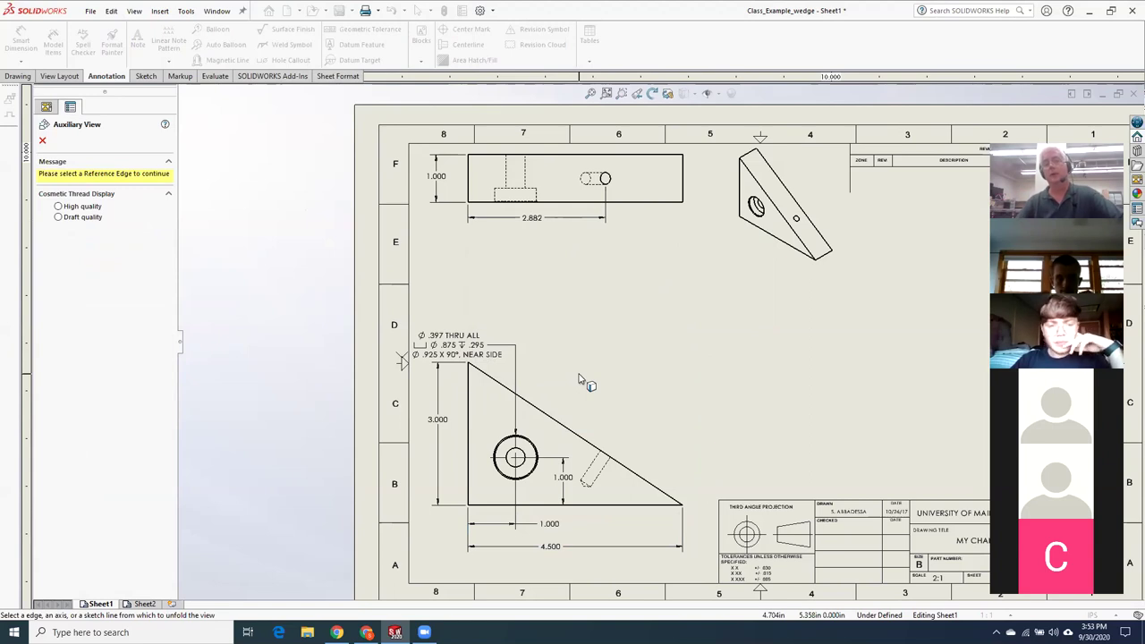
{"action": "left_click", "coordinate": [570, 433]}
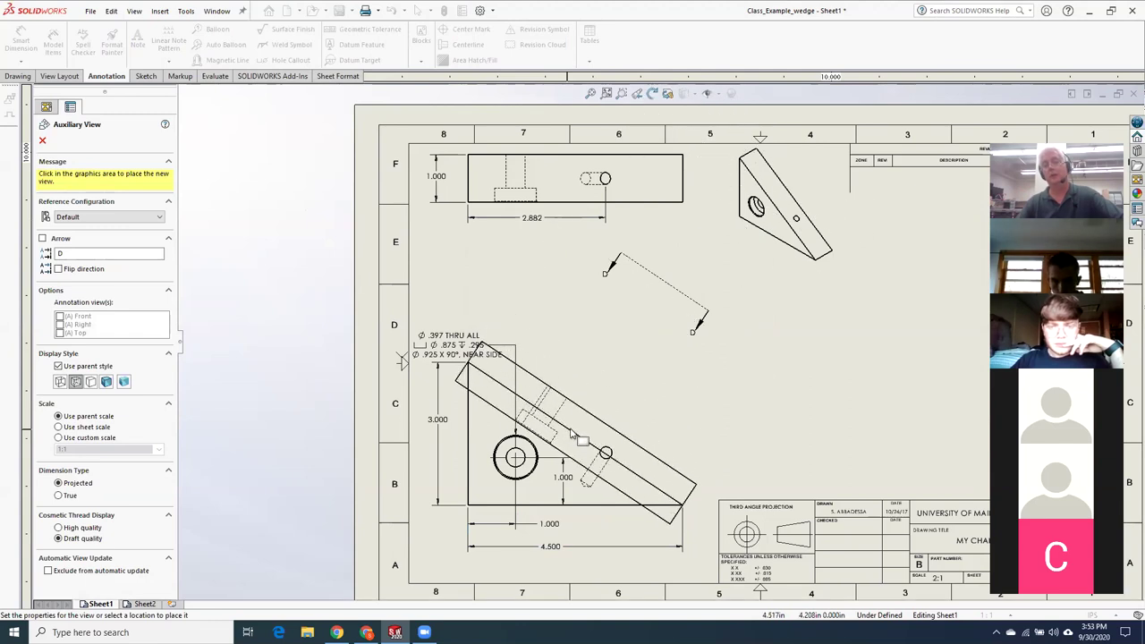
{"action": "left_click", "coordinate": [658, 337]}
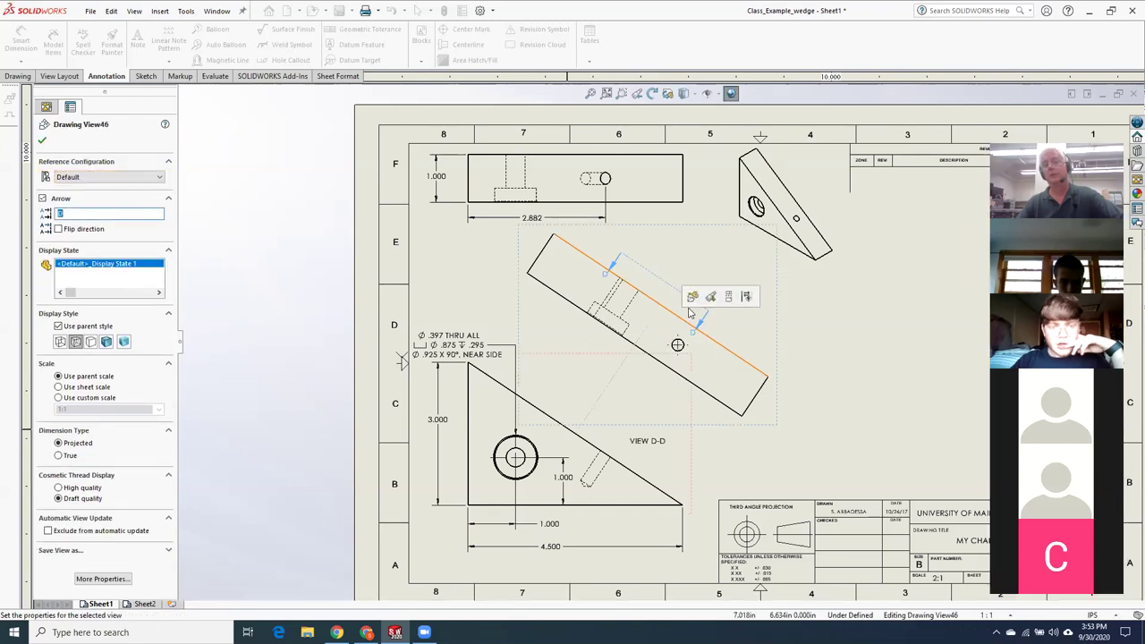
Move the D-D arrow line between the front and auxiliary views, lengthen it, and move the VIEW D-D label under the auxiliary view's lower end
{"action": "mouse_move", "coordinate": [660, 281]}
{"action": "left_mouse_down"}
{"action": "mouse_move", "coordinate": [626, 313]}
{"action": "mouse_move", "coordinate": [555, 347]}
{"action": "mouse_move", "coordinate": [484, 313]}
{"action": "left_mouse_up"}
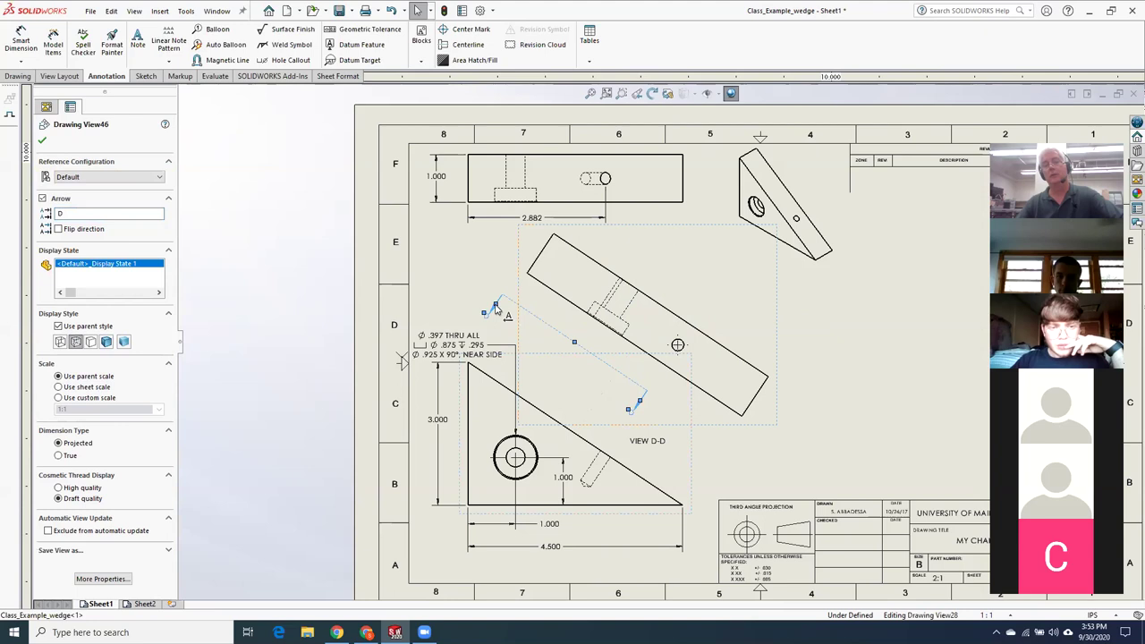
{"action": "left_click_drag", "start_coordinate": [634, 402], "coordinate": [646, 418]}
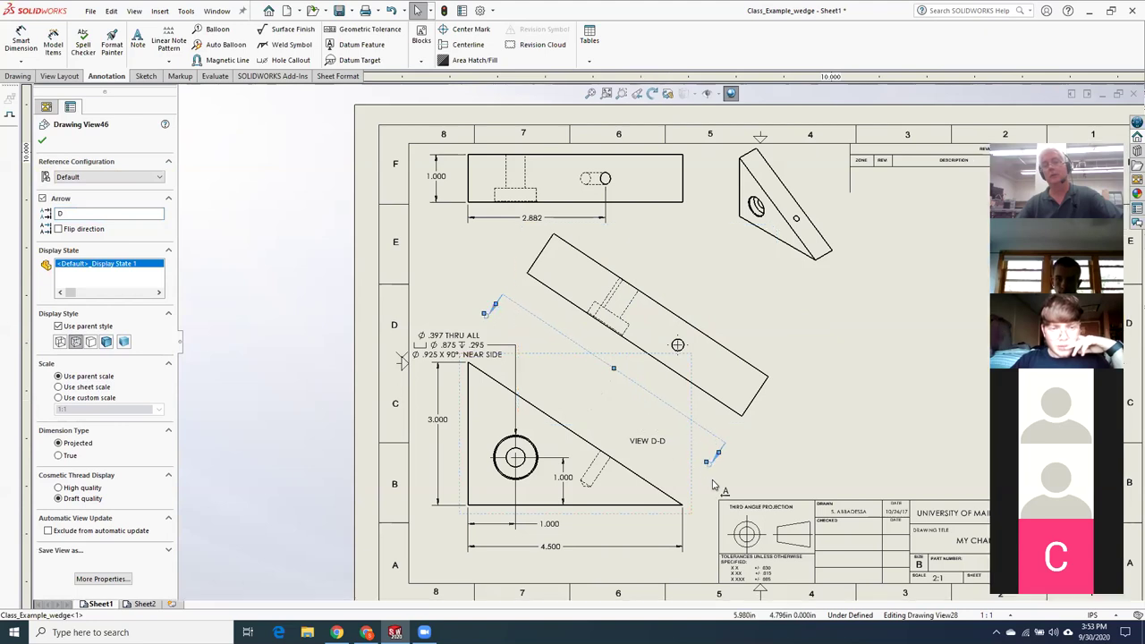
{"action": "mouse_move", "coordinate": [617, 371]}
{"action": "left_mouse_down"}
{"action": "mouse_move", "coordinate": [612, 385]}
{"action": "mouse_move", "coordinate": [623, 380]}
{"action": "left_mouse_up"}
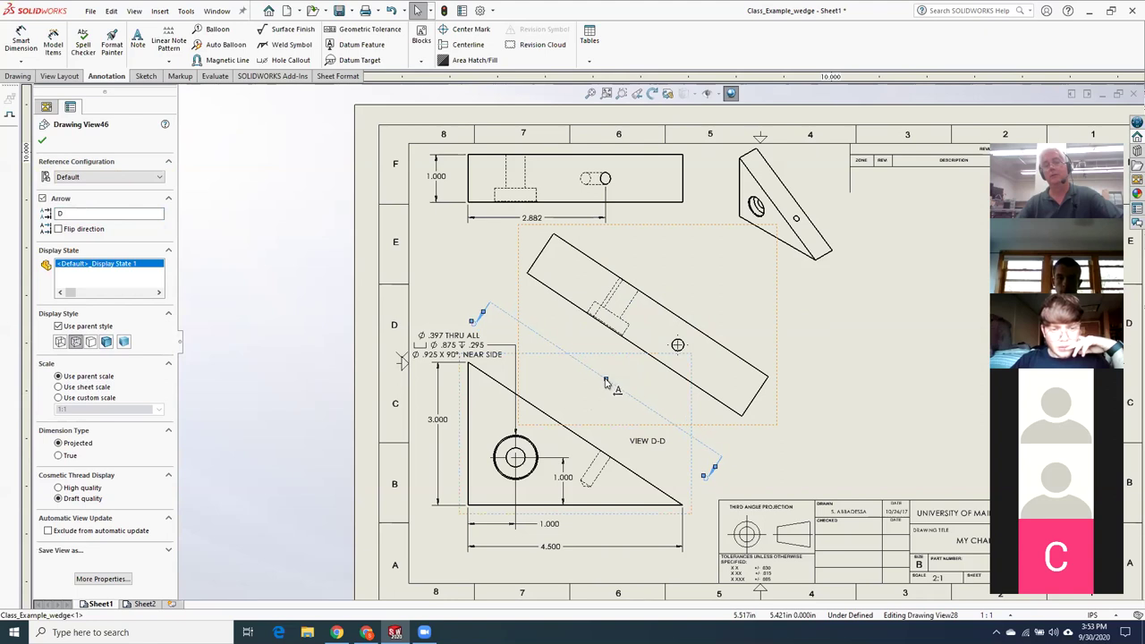
{"action": "left_click", "coordinate": [831, 448]}
{"action": "left_click_drag", "start_coordinate": [647, 440], "coordinate": [751, 432]}
{"action": "left_click", "coordinate": [827, 450]}
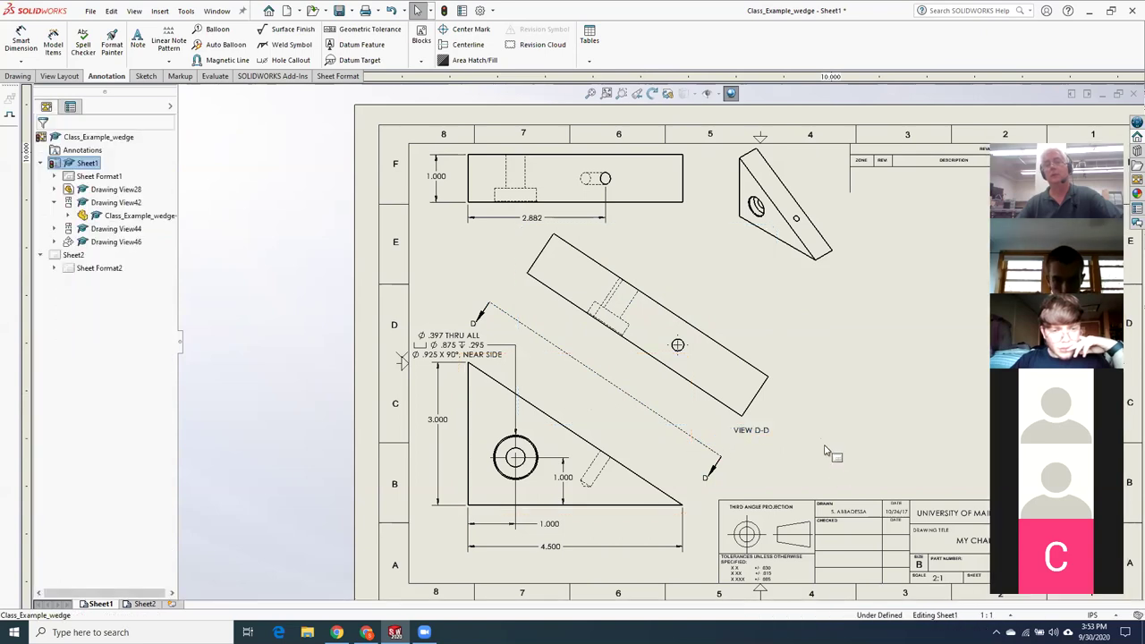
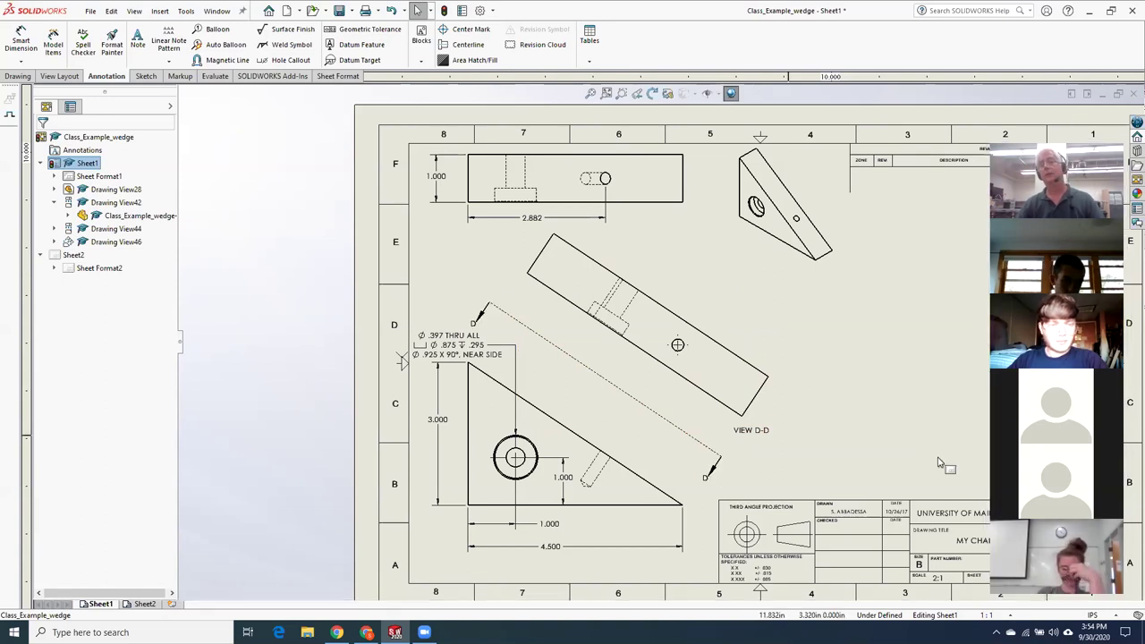
{"action": "scroll", "coordinate": [921, 389], "scroll_direction": "up", "scroll_amount": 5}
{"action": "scroll", "coordinate": [914, 403], "scroll_direction": "down", "scroll_amount": 3}
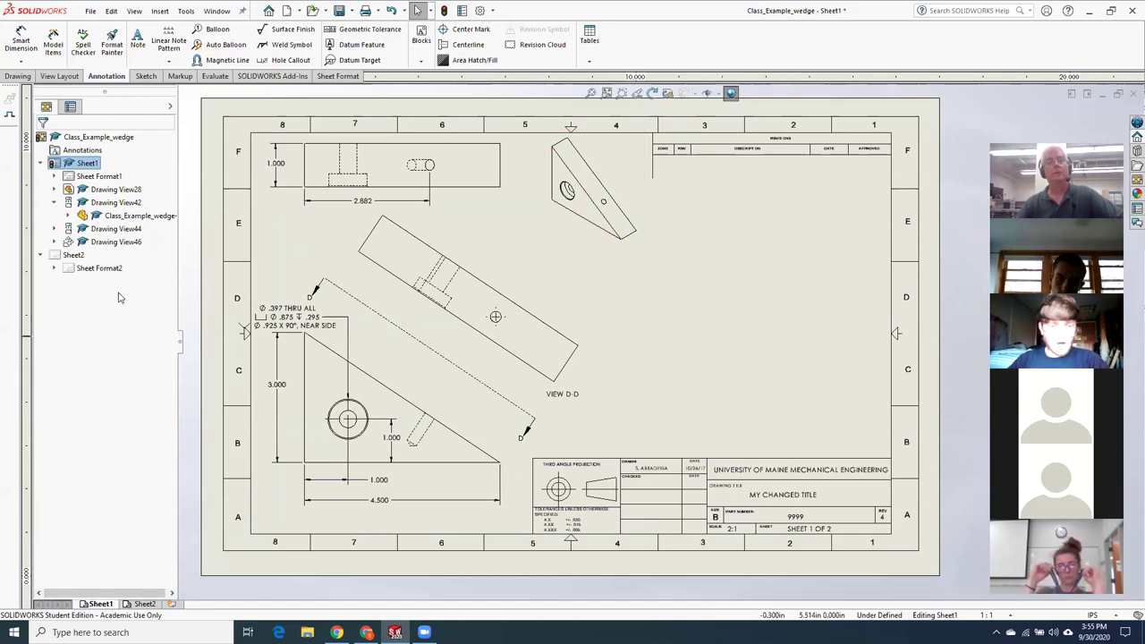
{"action": "left_click", "coordinate": [75, 257]}
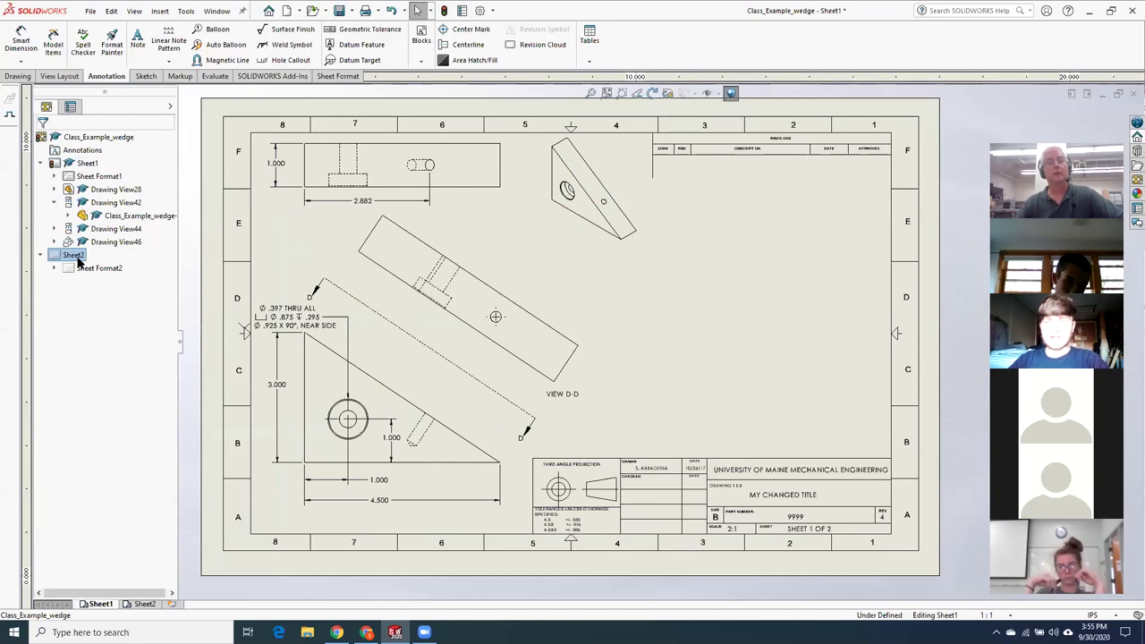
{"action": "right_click", "coordinate": [77, 258]}
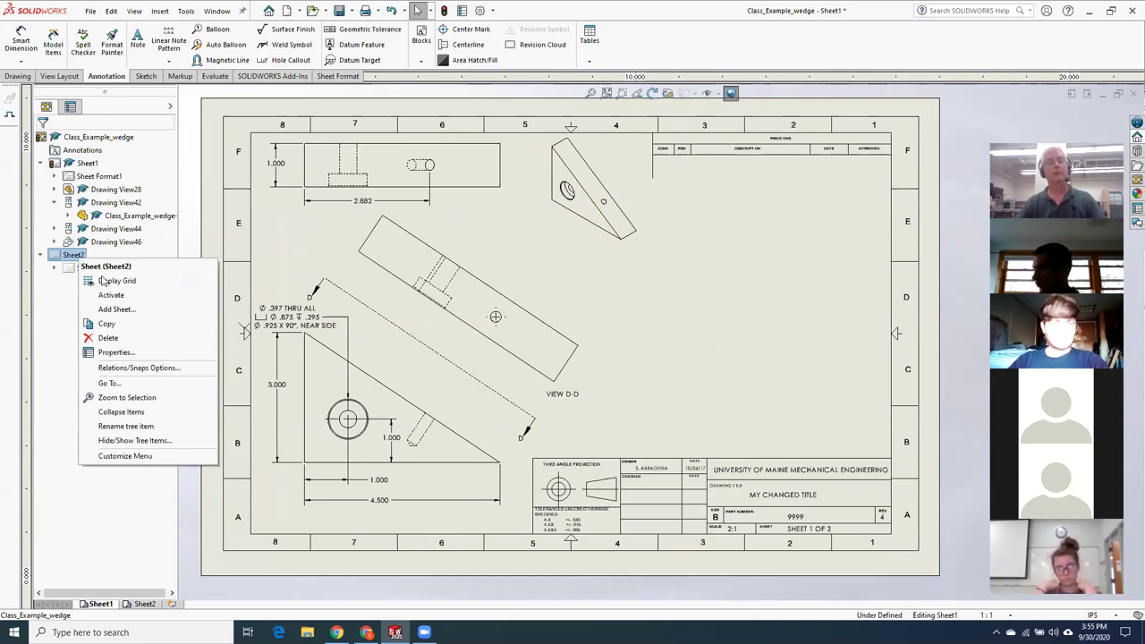
{"action": "left_click", "coordinate": [111, 339]}
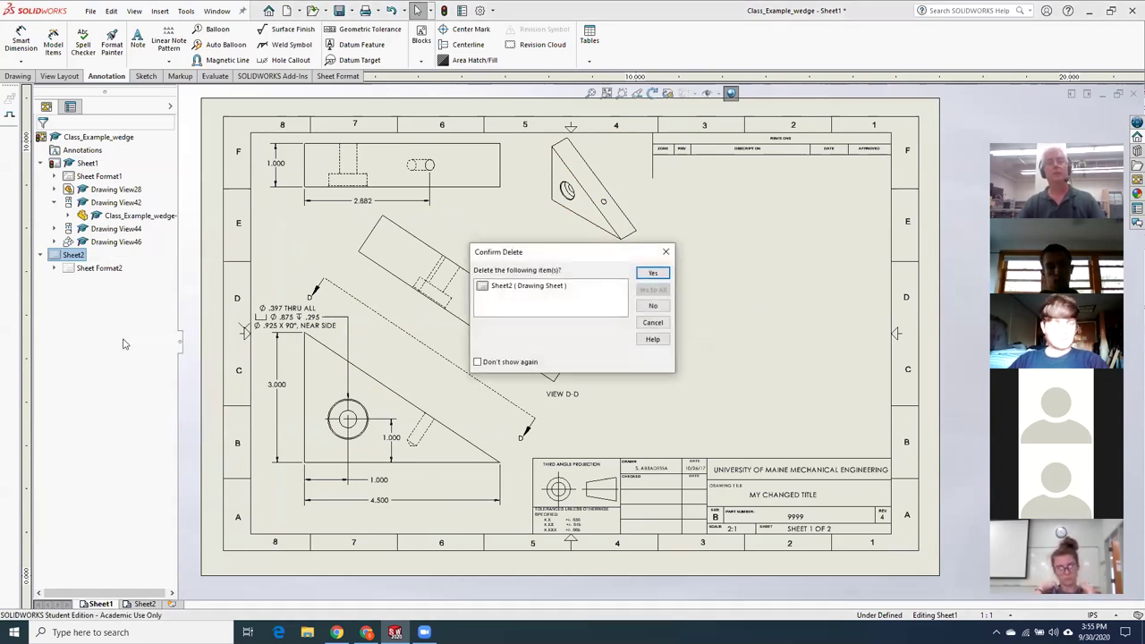
{"action": "left_click", "coordinate": [653, 322]}
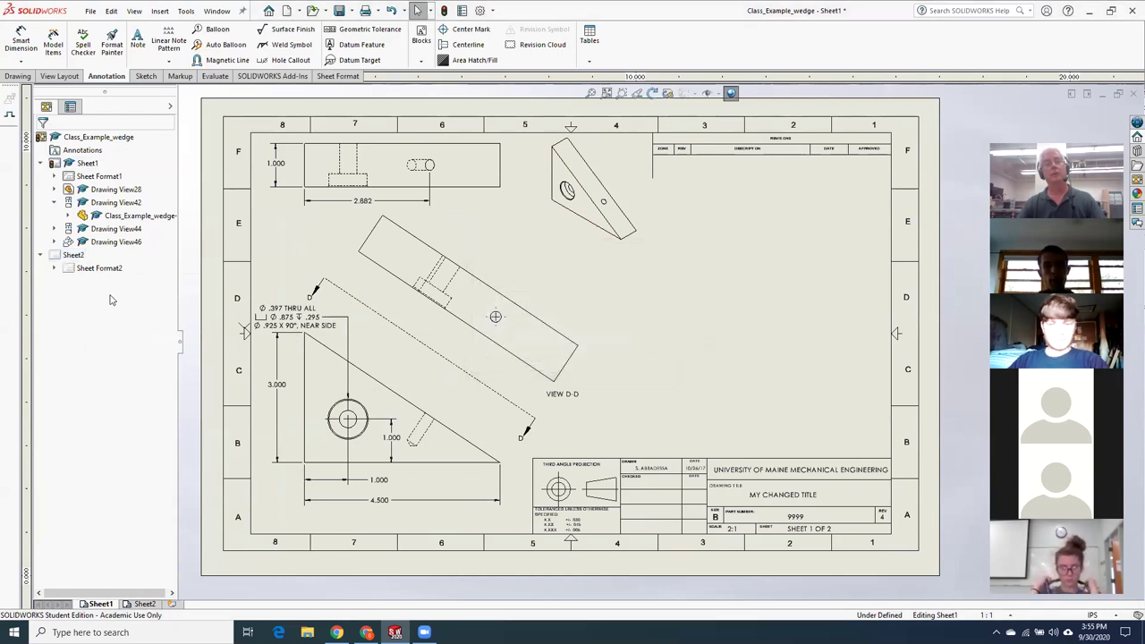
Open Sheet2 and examine the whole sheet with its title block
{"action": "left_click", "coordinate": [144, 605]}
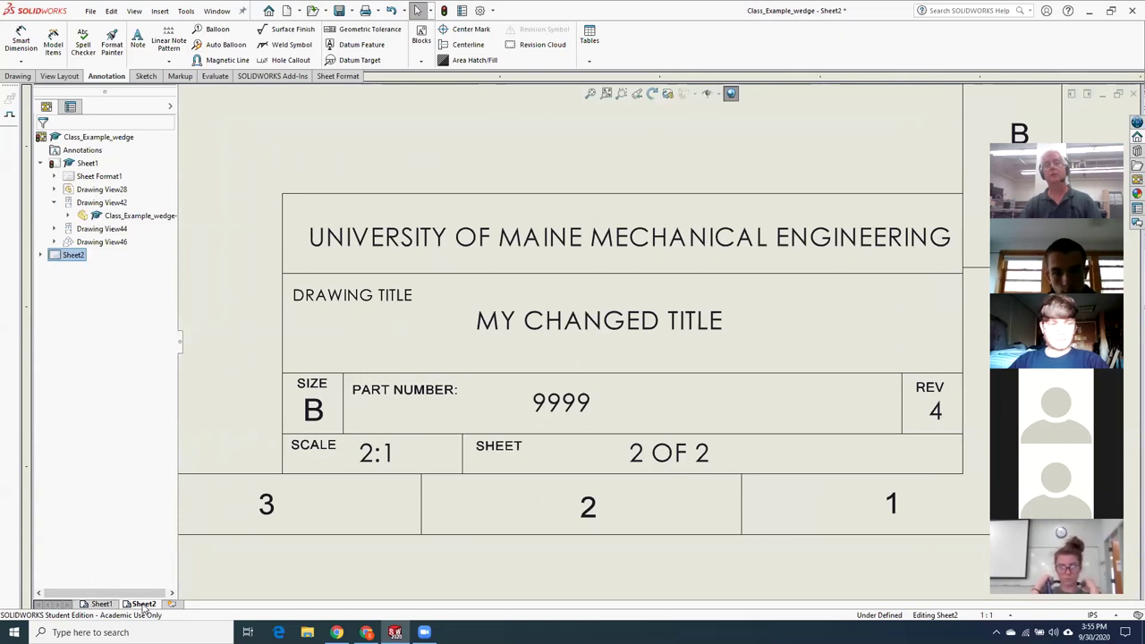
{"action": "key", "text": "f"}
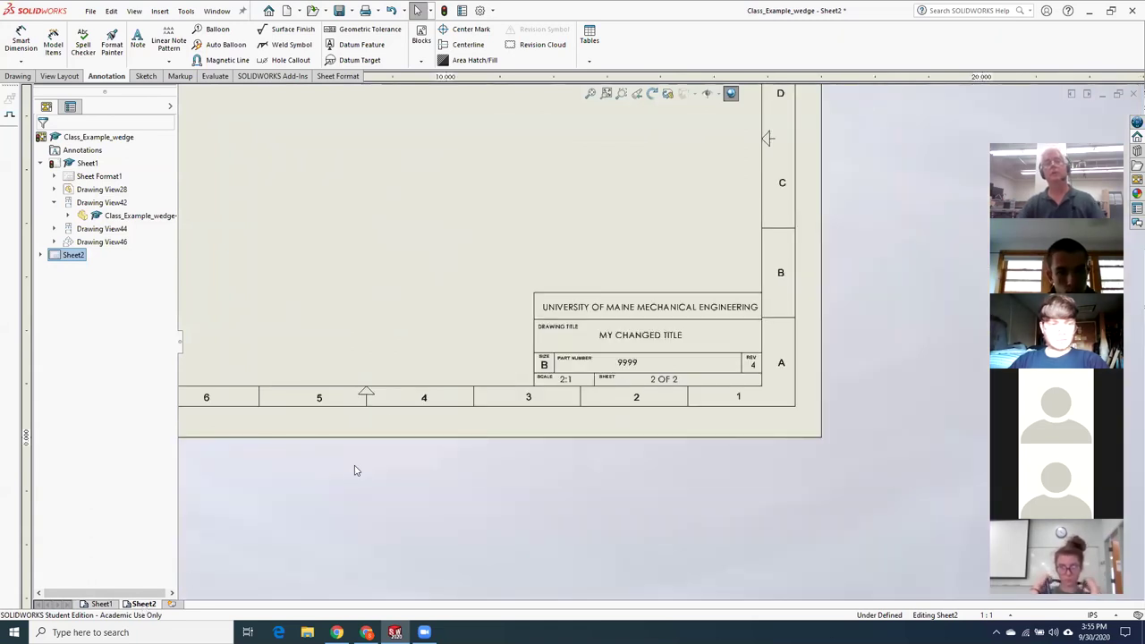
{"action": "key", "text": "f"}
{"action": "scroll", "coordinate": [519, 175], "scroll_direction": "down", "scroll_amount": 1}
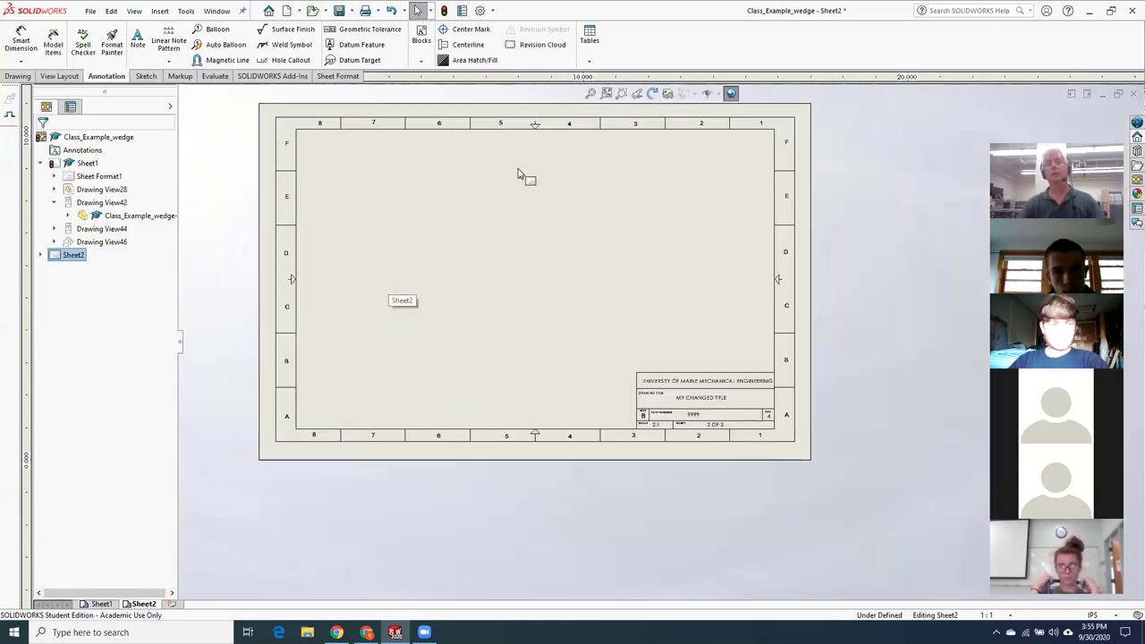
{"action": "scroll", "coordinate": [519, 174], "scroll_direction": "down", "scroll_amount": 2}
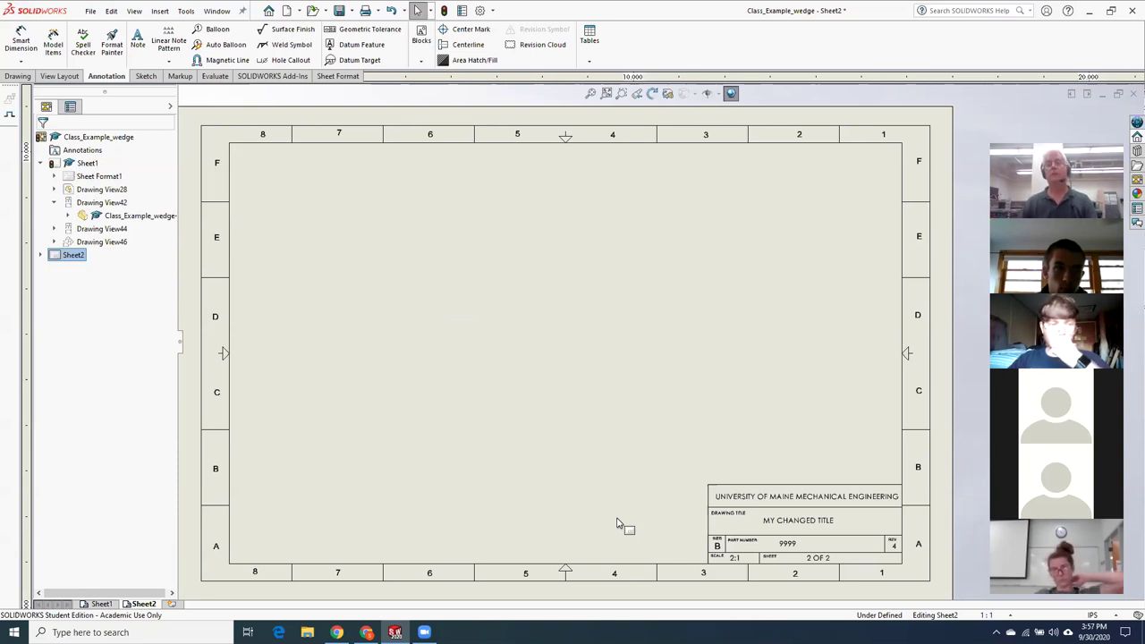
Delete Sheet2 from the drawing and confirm the deletion
{"action": "right_click", "coordinate": [57, 257]}
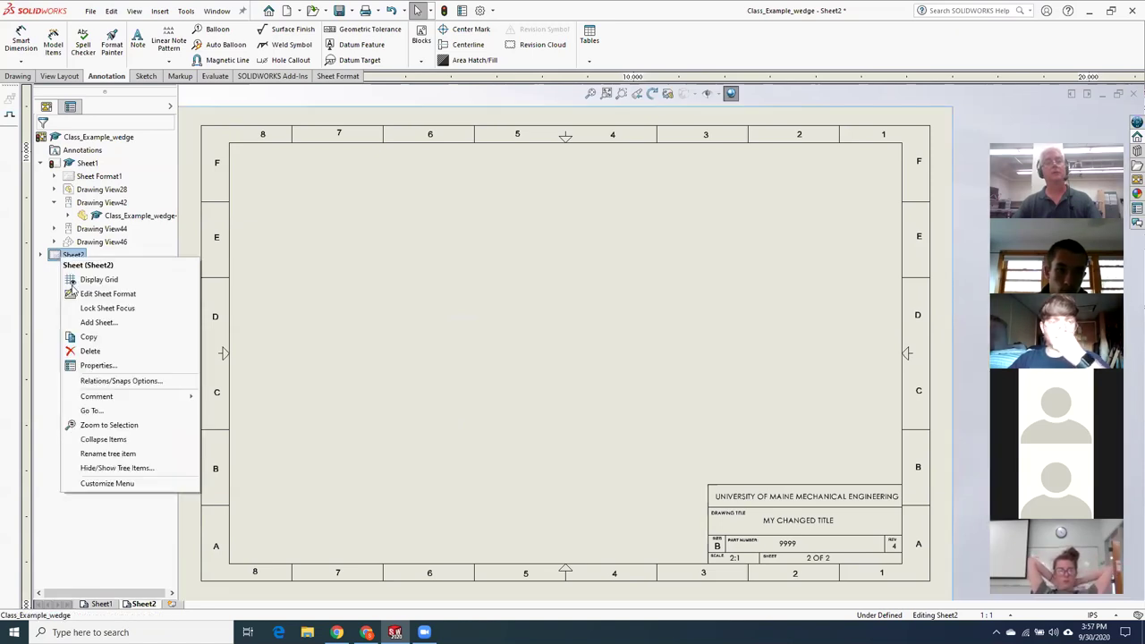
{"action": "left_click", "coordinate": [89, 351]}
{"action": "left_click", "coordinate": [651, 273]}
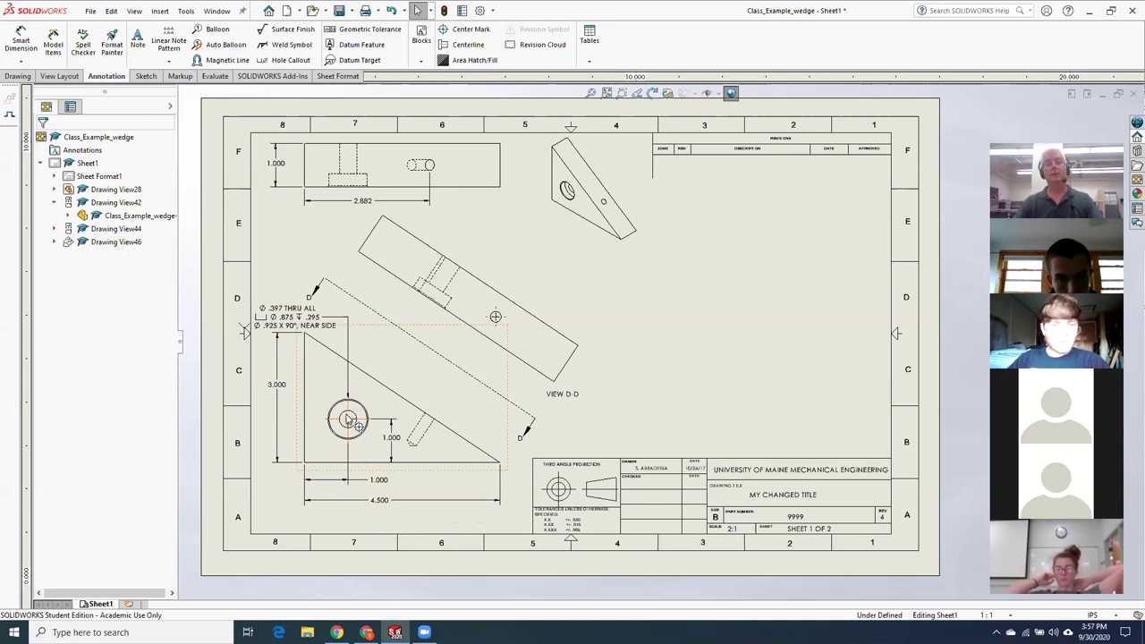
Dimension the small hole's distance from the auxiliary view's upper short edge and place the value below the view's long lower edge
{"action": "scroll", "coordinate": [385, 512], "scroll_direction": "down", "scroll_amount": 1}
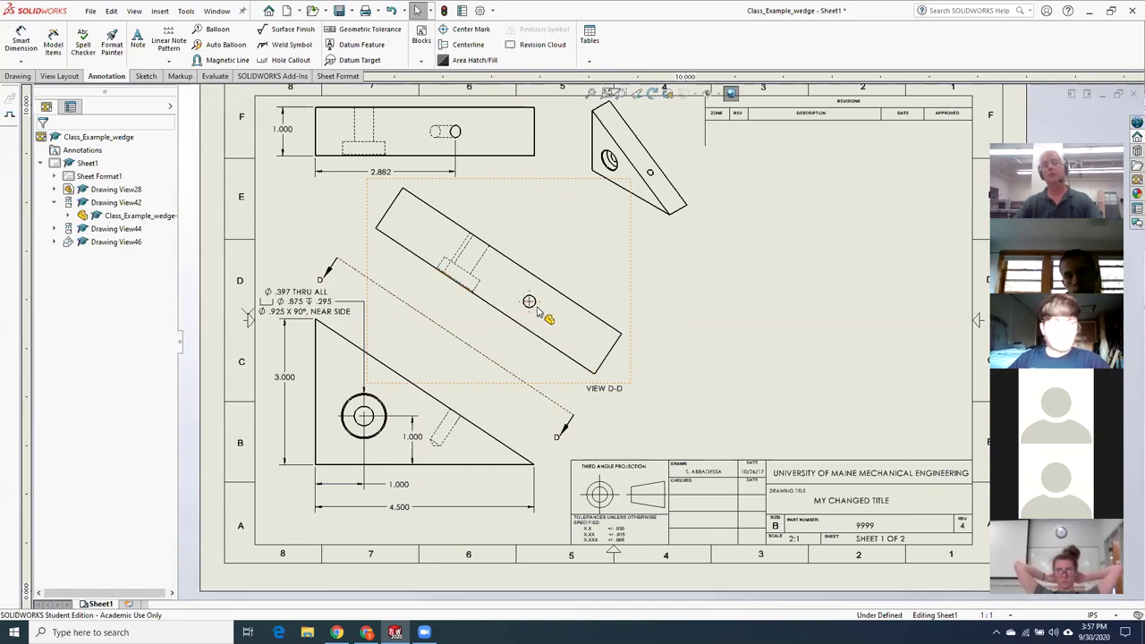
{"action": "scroll", "coordinate": [537, 308], "scroll_direction": "down", "scroll_amount": 2}
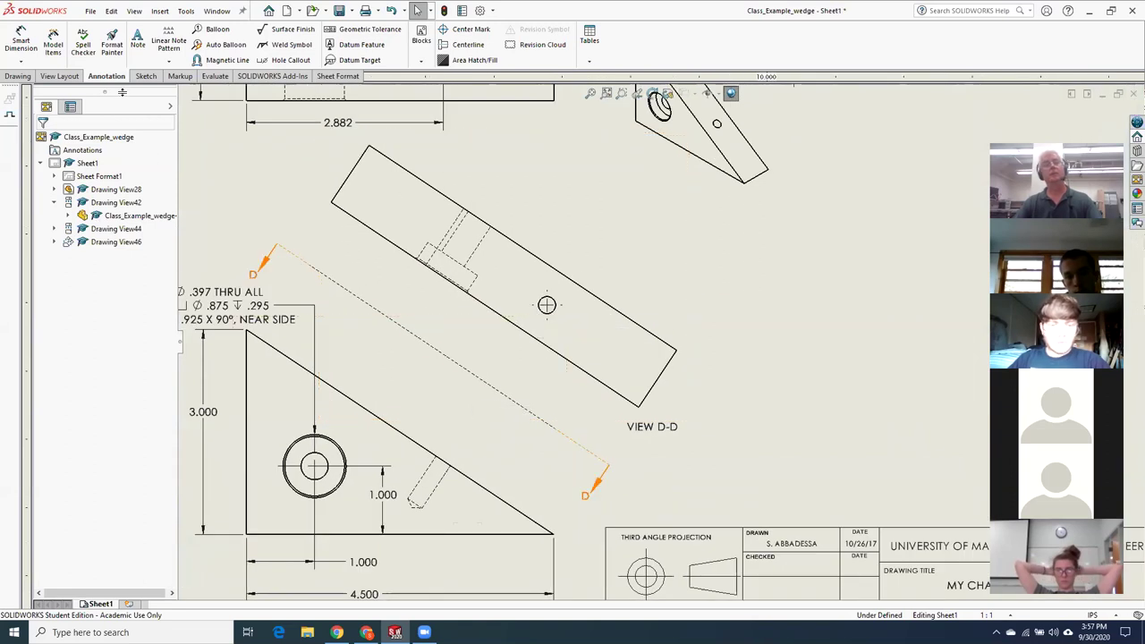
{"action": "left_click", "coordinate": [20, 40]}
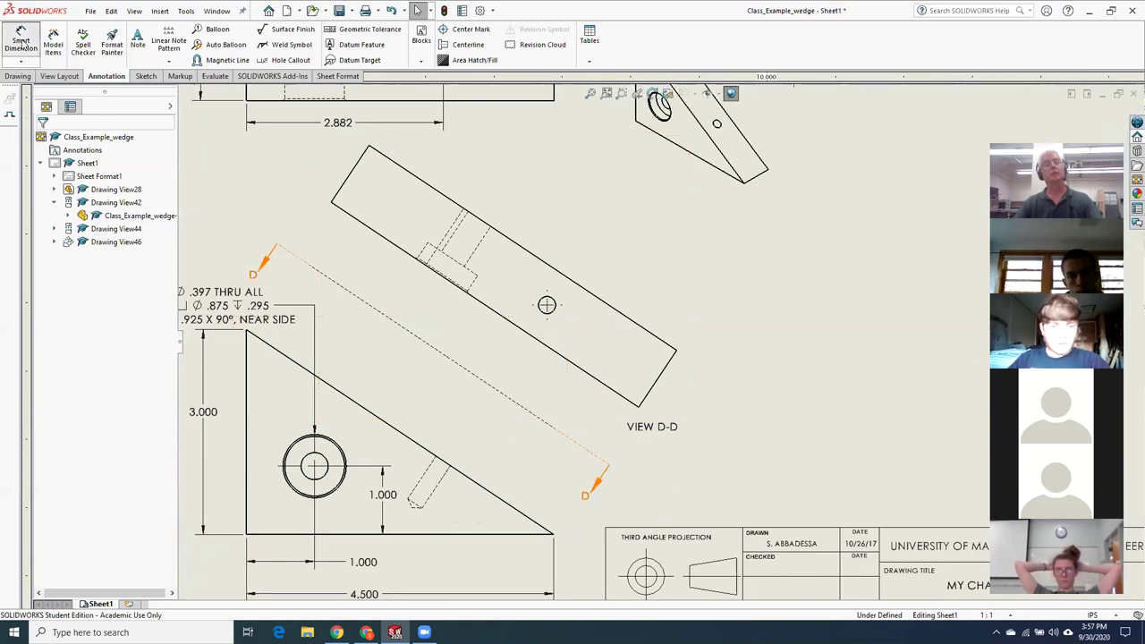
{"action": "left_click", "coordinate": [354, 177]}
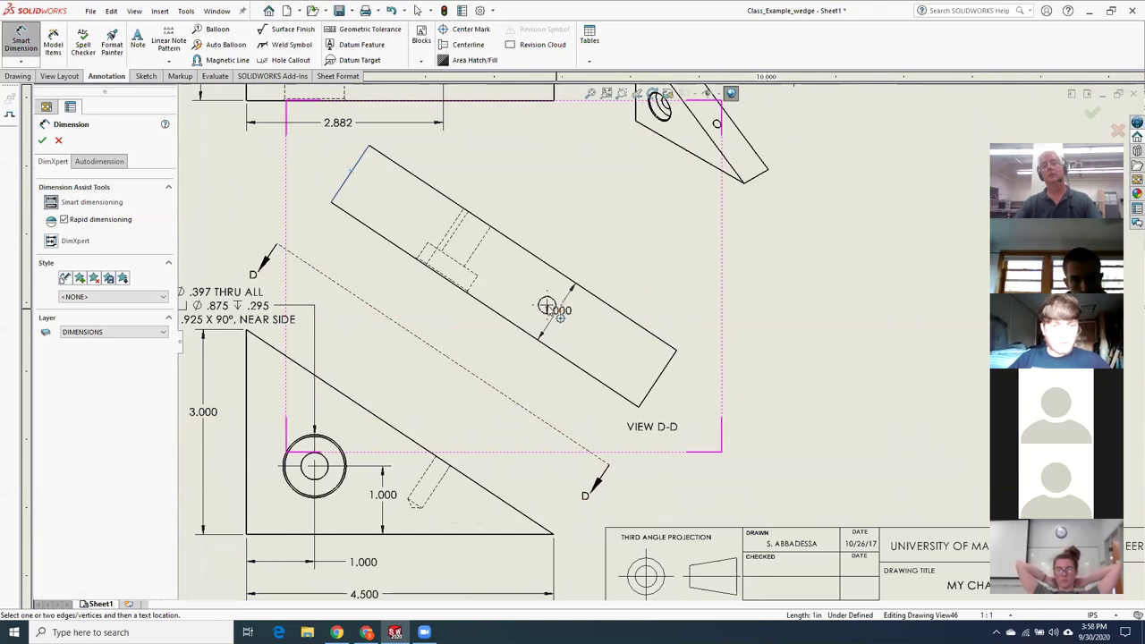
{"action": "scroll", "coordinate": [547, 307], "scroll_direction": "down", "scroll_amount": 2}
{"action": "left_click", "coordinate": [591, 326]}
{"action": "scroll", "coordinate": [524, 158], "scroll_direction": "up", "scroll_amount": 2}
{"action": "scroll", "coordinate": [530, 160], "scroll_direction": "down", "scroll_amount": 2}
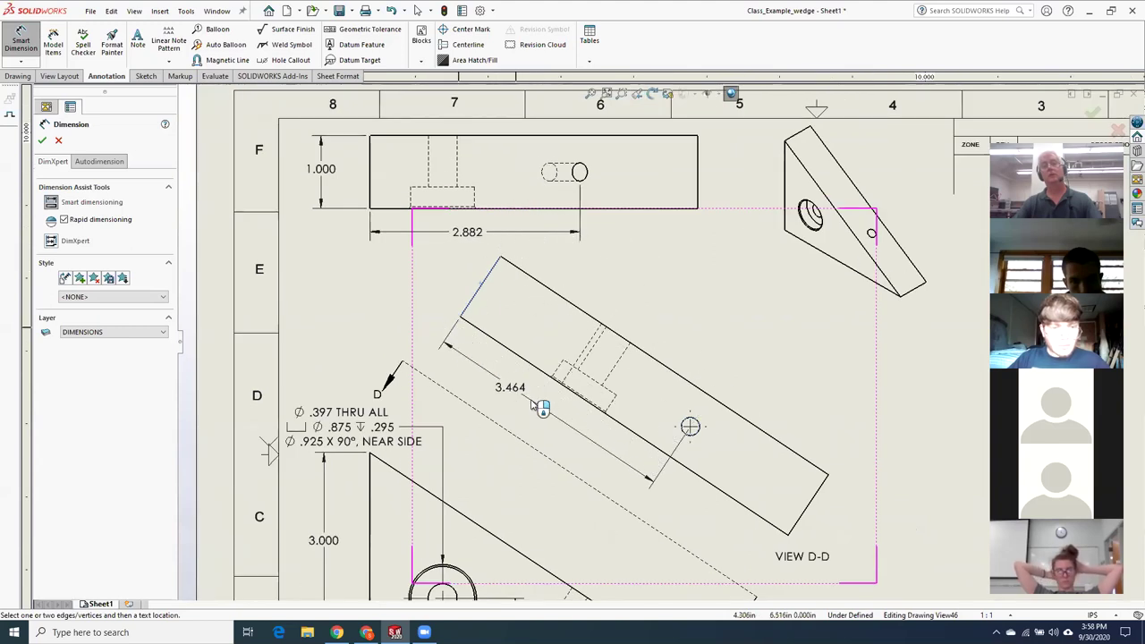
{"action": "left_click", "coordinate": [548, 409]}
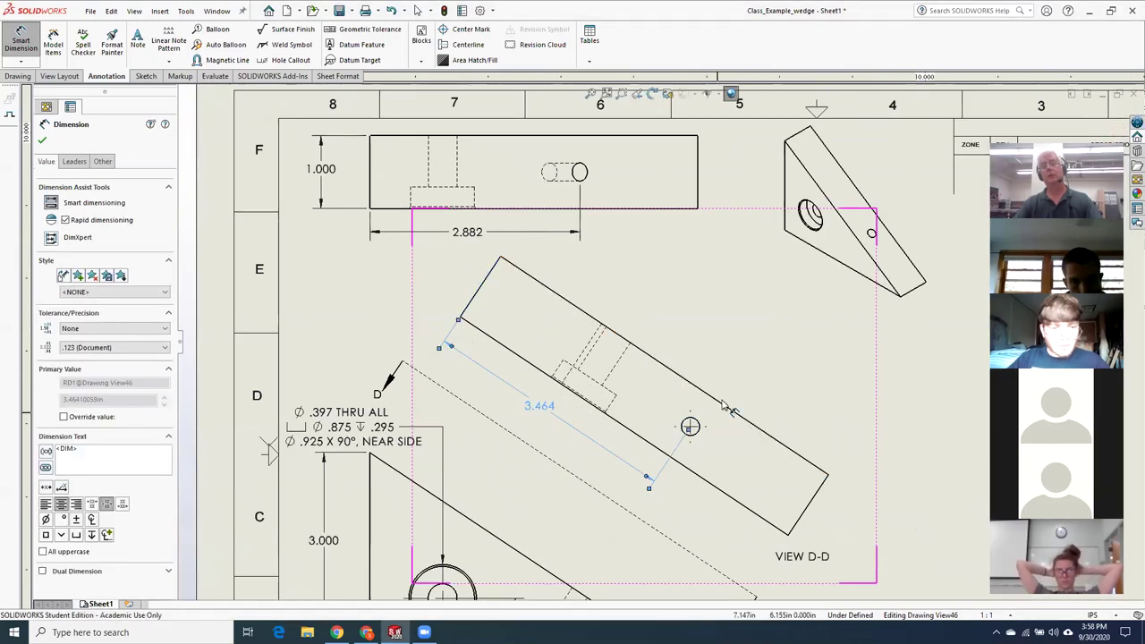
Dimension the small hole's distance from the auxiliary view's long upper edge and place the value outside that edge
{"action": "scroll", "coordinate": [723, 402], "scroll_direction": "down", "scroll_amount": 2}
{"action": "left_click", "coordinate": [664, 457]}
{"action": "left_click", "coordinate": [688, 399]}
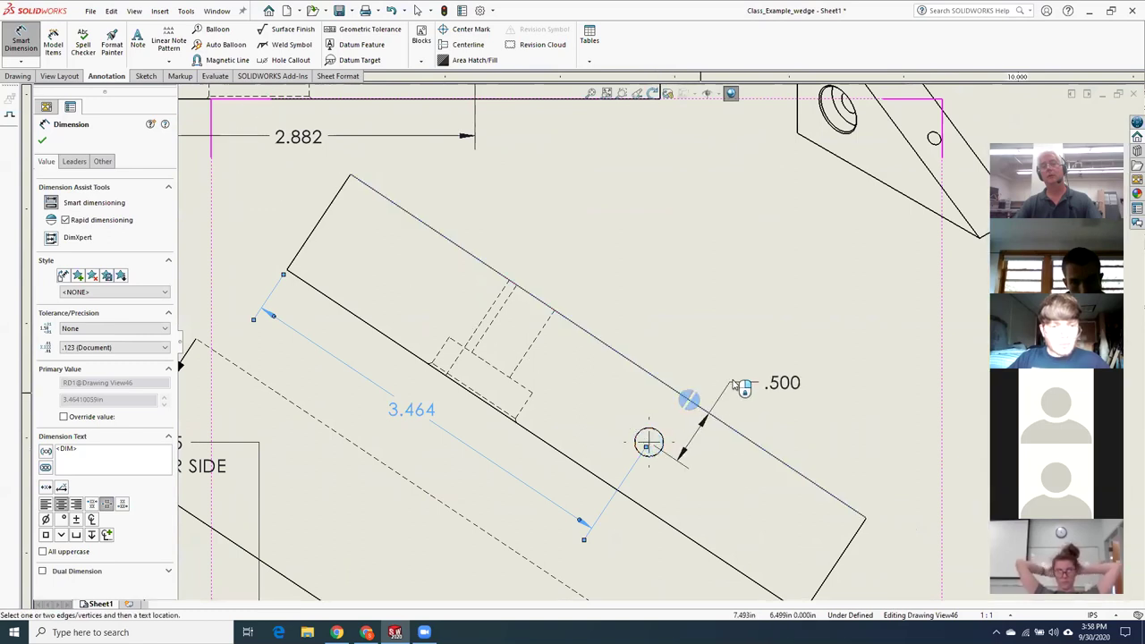
{"action": "left_click", "coordinate": [735, 382]}
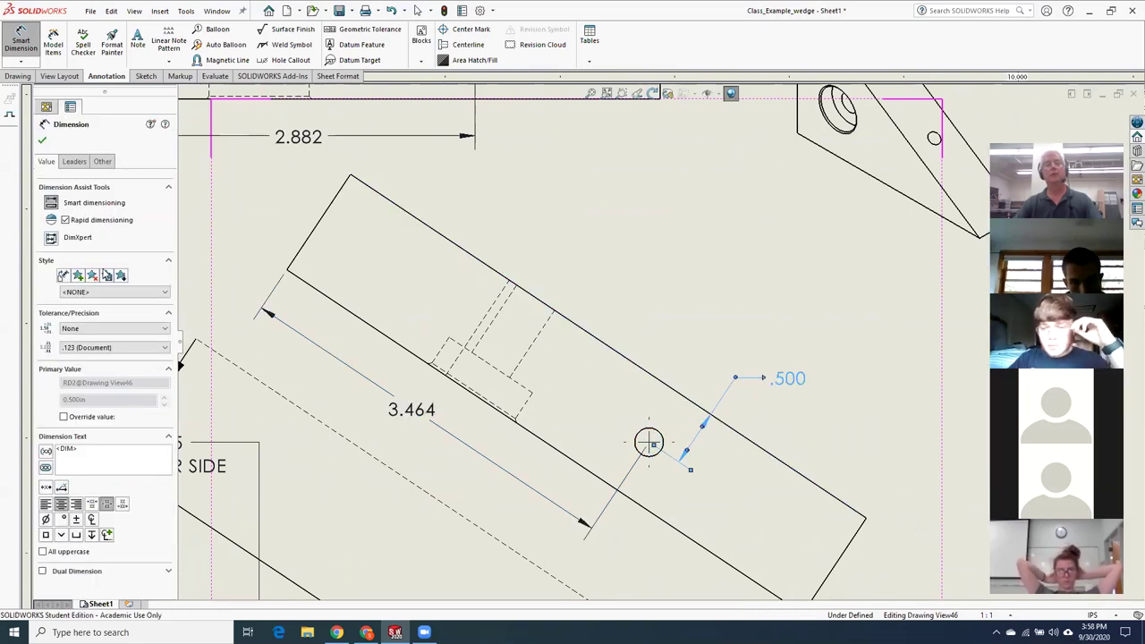
{"action": "scroll", "coordinate": [363, 419], "scroll_direction": "up", "scroll_amount": 2}
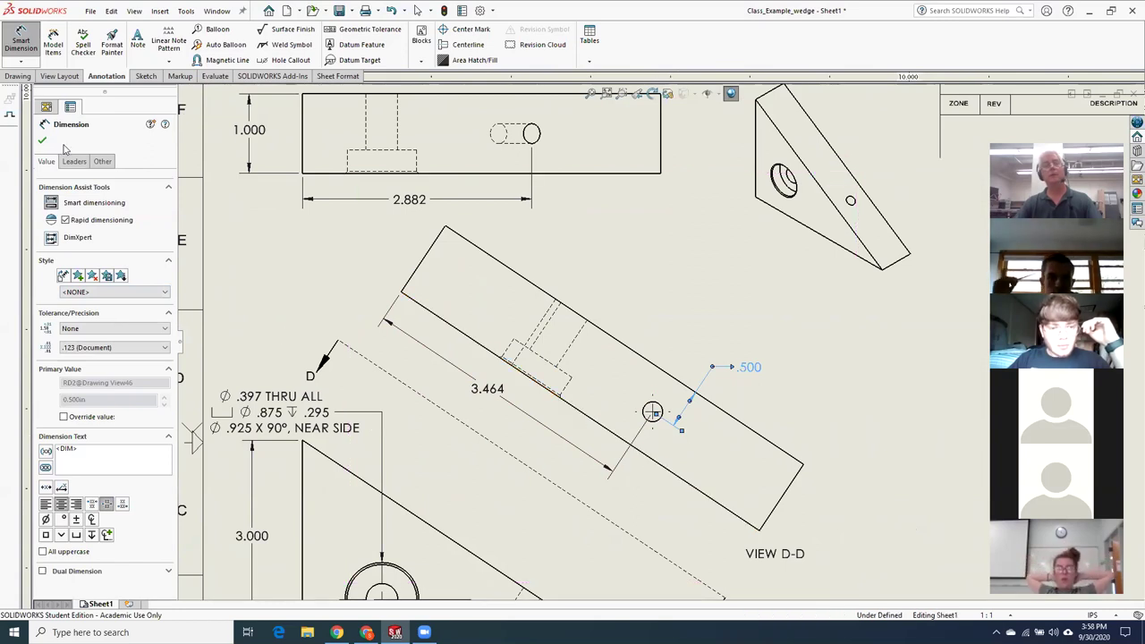
{"action": "key", "text": "Escape"}
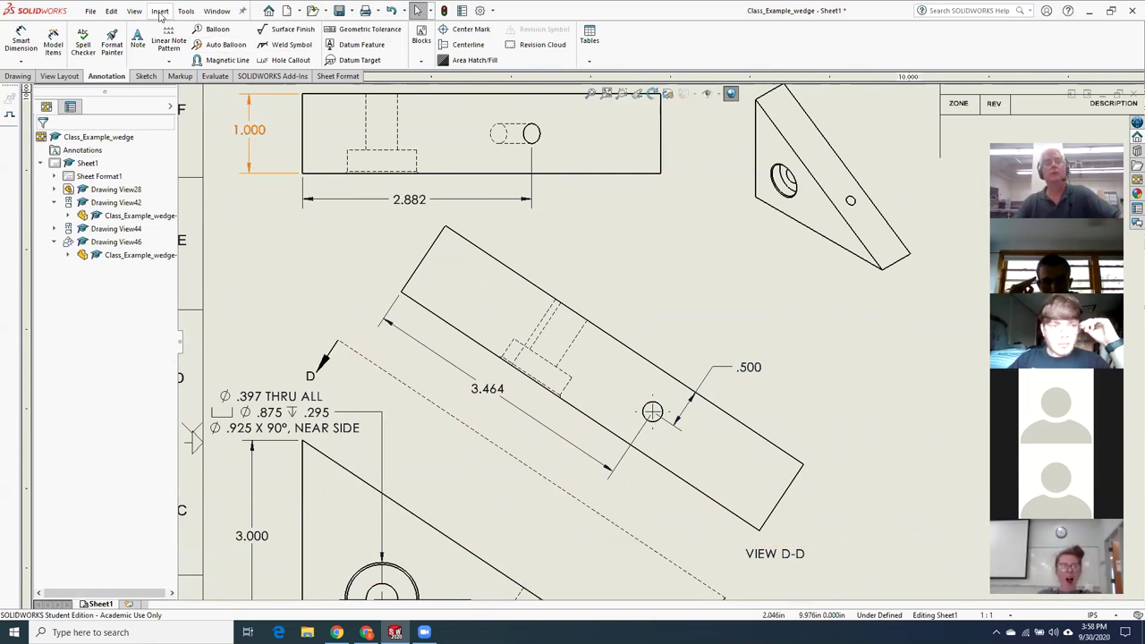
Add a hole callout to the small hole in the auxiliary view and place it above the view's long upper edge
{"action": "left_click", "coordinate": [158, 12]}
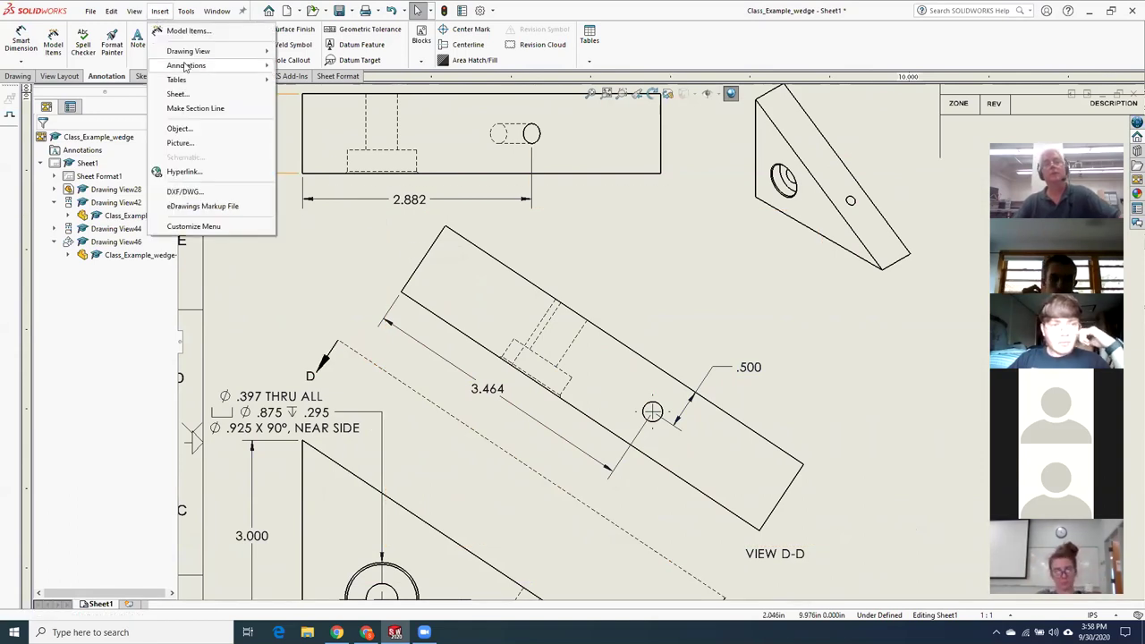
{"action": "mouse_move", "coordinate": [186, 67]}
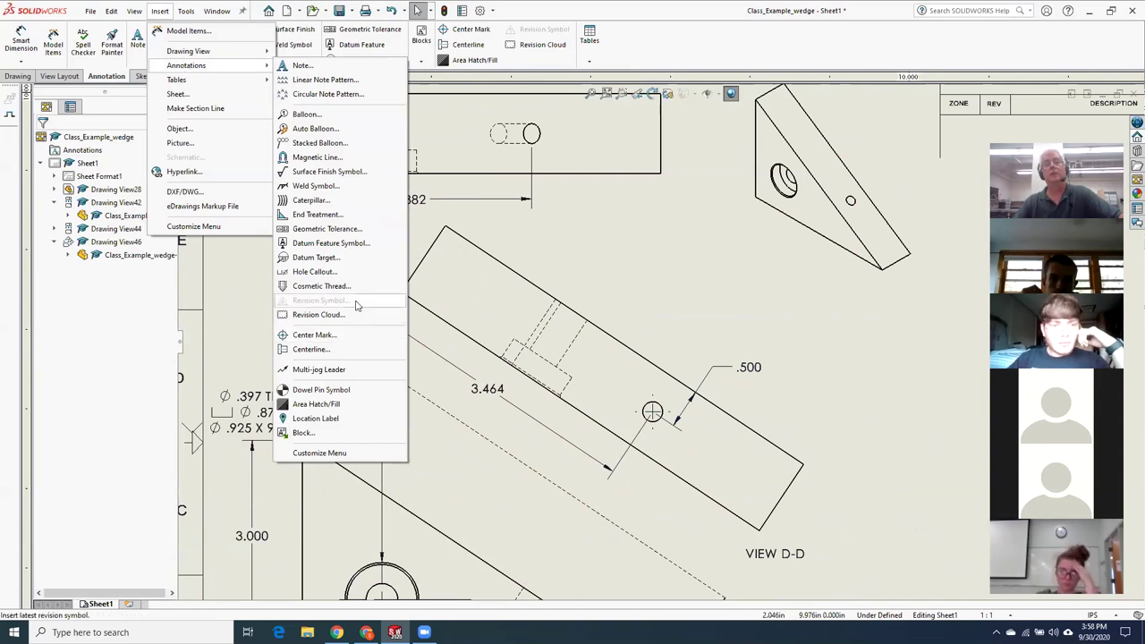
{"action": "left_click", "coordinate": [349, 272]}
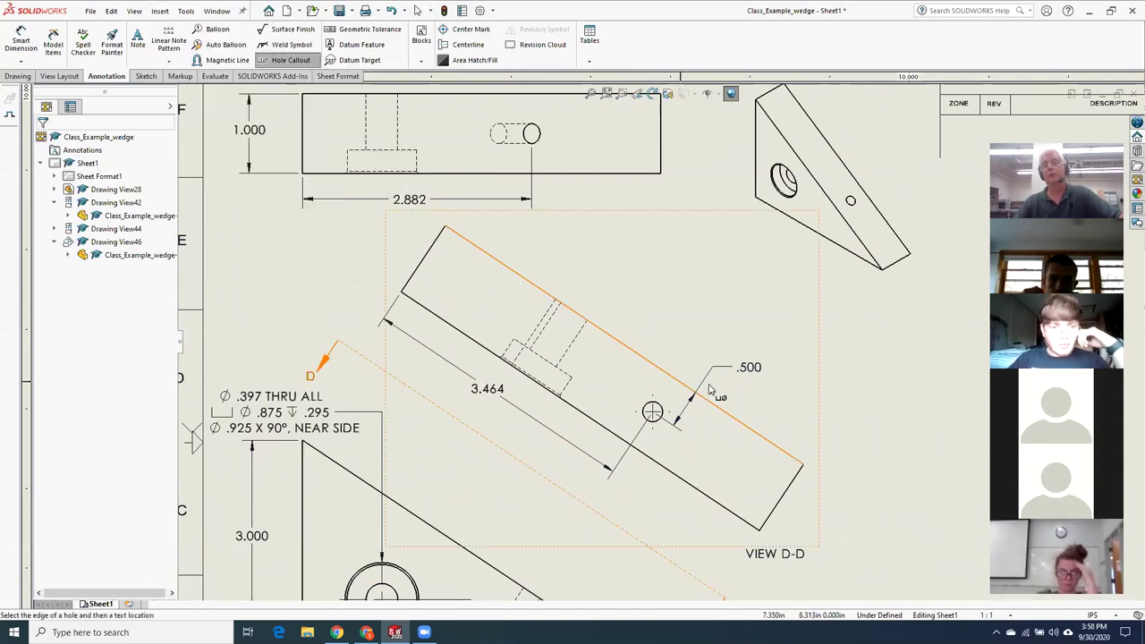
{"action": "scroll", "coordinate": [707, 403], "scroll_direction": "down", "scroll_amount": 2}
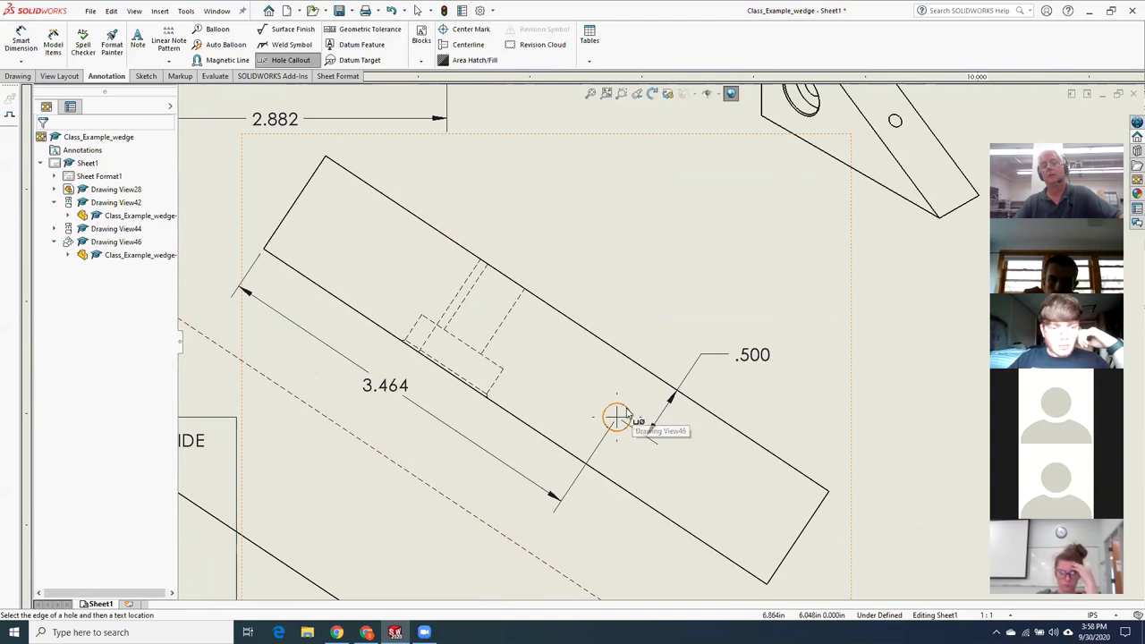
{"action": "left_click", "coordinate": [628, 413]}
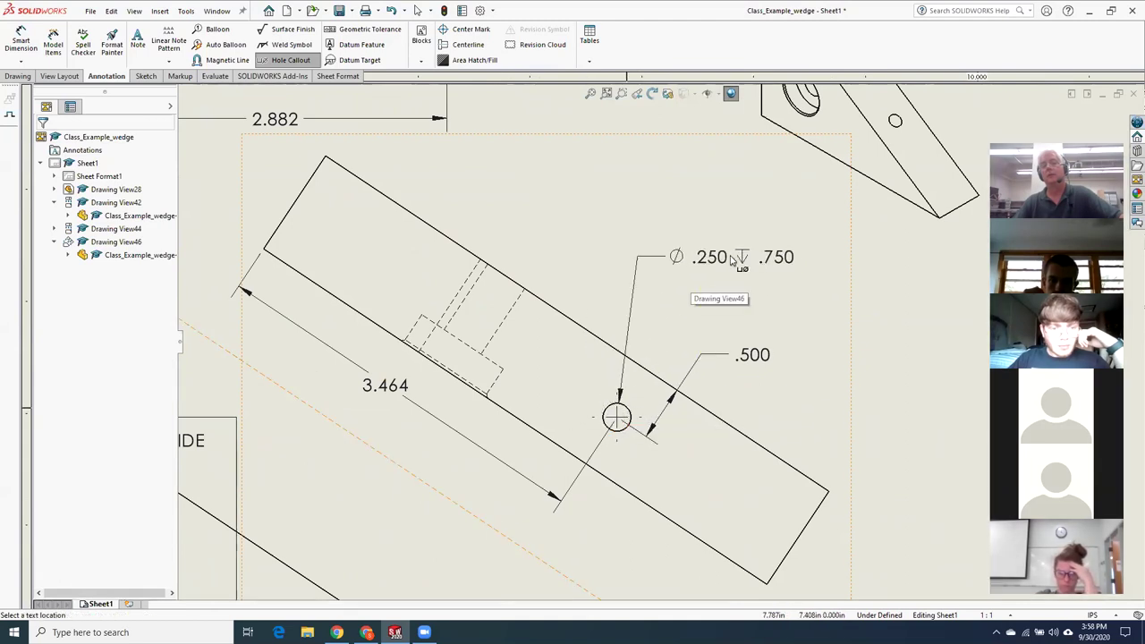
{"action": "left_click", "coordinate": [742, 257]}
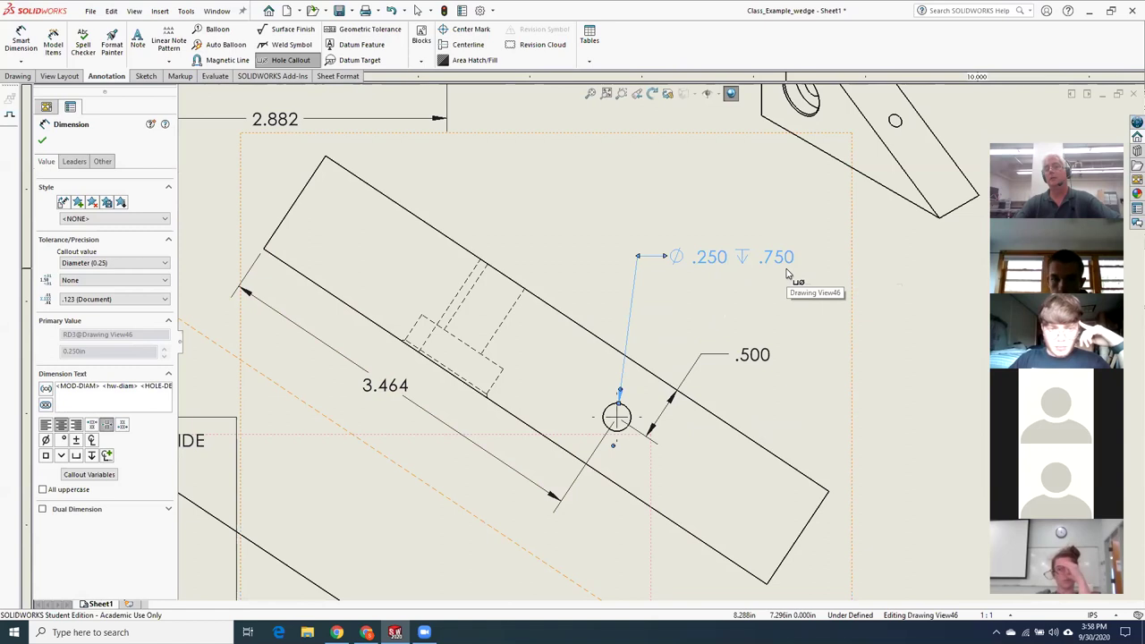
{"action": "left_click", "coordinate": [42, 140]}
Delete the horizontal dimension locating the angled hole in the top view
{"action": "key", "text": "z"}
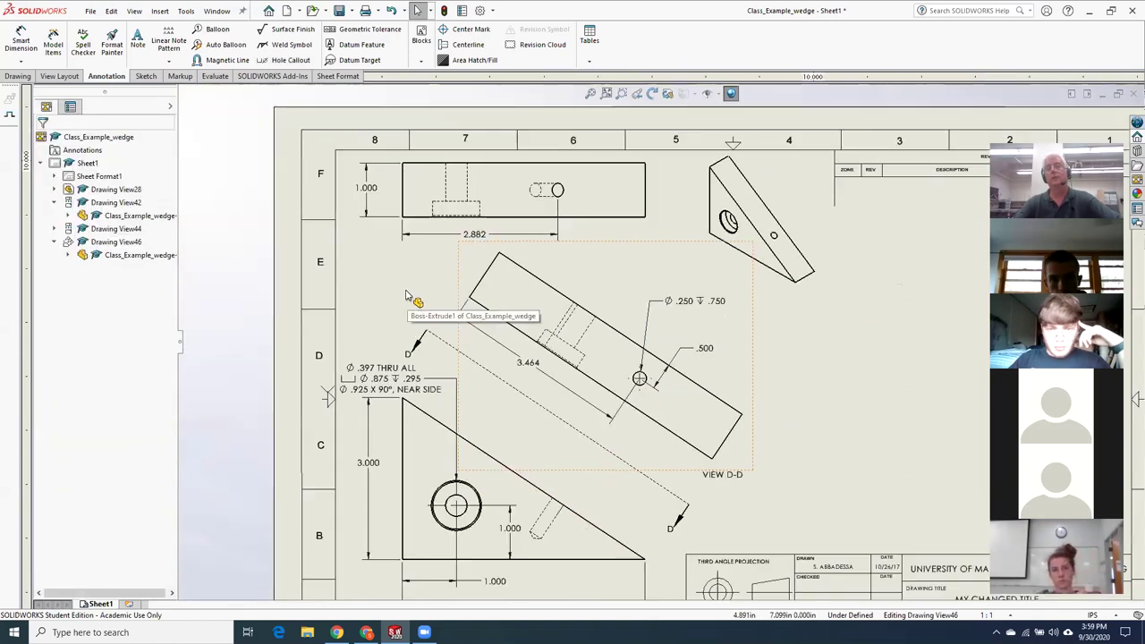
{"action": "left_click", "coordinate": [438, 238]}
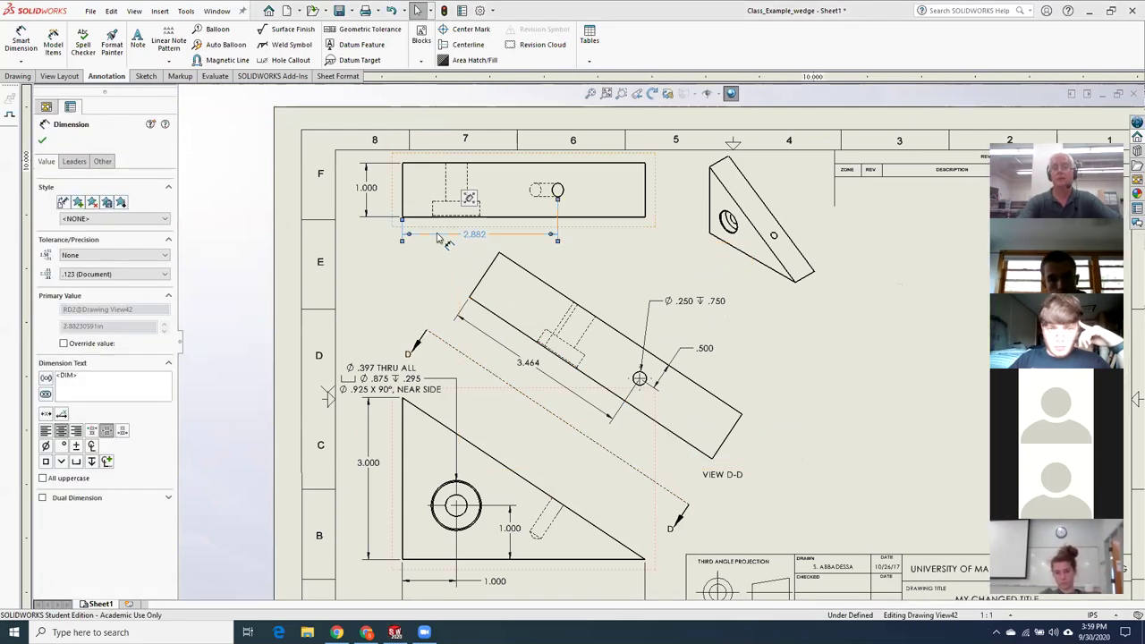
{"action": "key", "text": "Delete"}
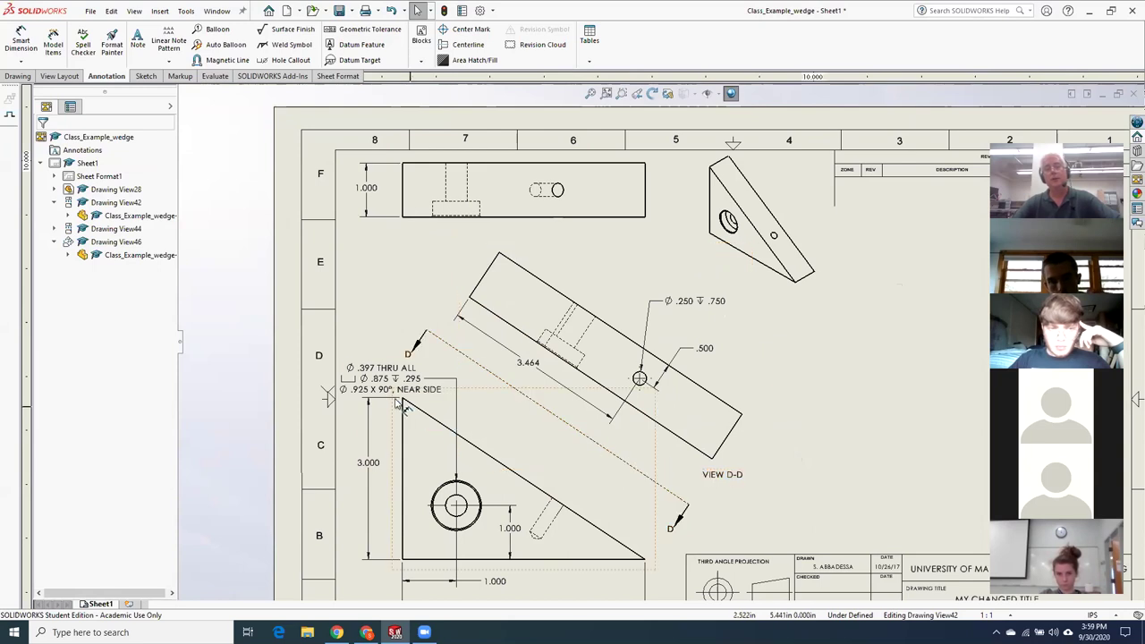
Move the large hole's callout above the front view slightly to the right
{"action": "left_click_drag", "start_coordinate": [400, 381], "coordinate": [409, 379]}
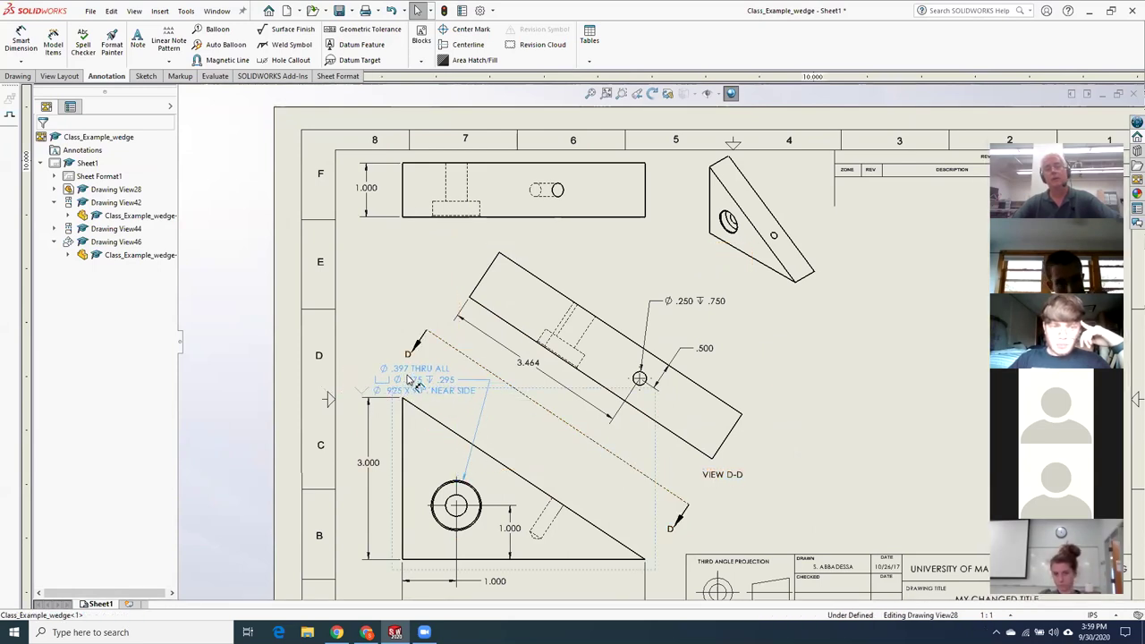
{"action": "left_click", "coordinate": [640, 456]}
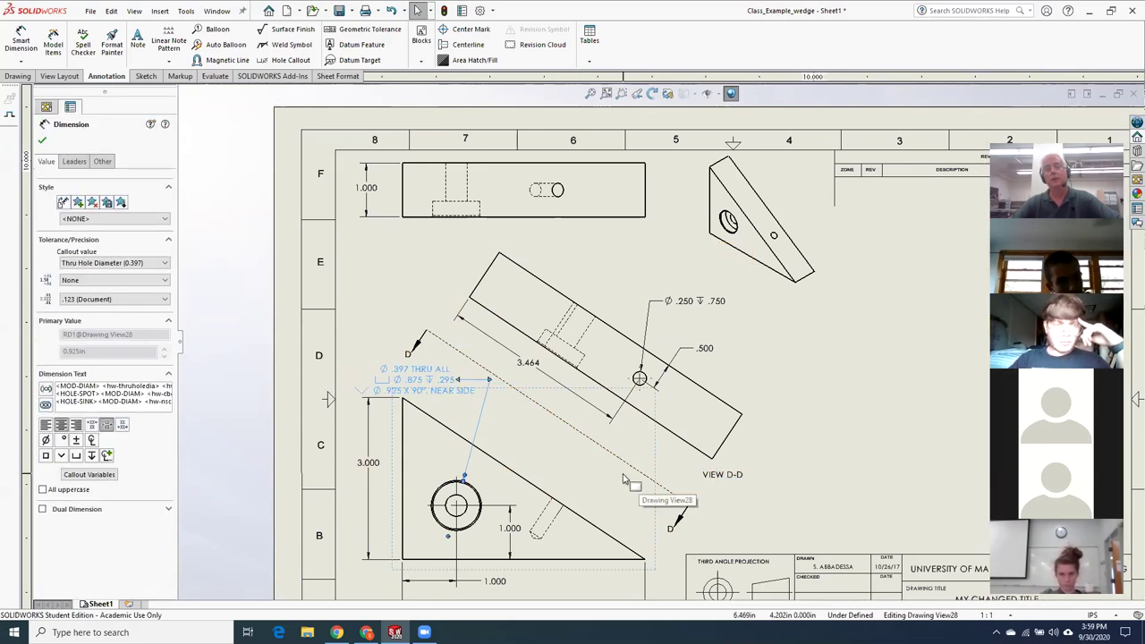
{"action": "left_click", "coordinate": [697, 493]}
Reverse the viewing direction of the D-D arrows and accept deleting the auxiliary view's dimensions
{"action": "scroll", "coordinate": [765, 510], "scroll_direction": "down", "scroll_amount": 3}
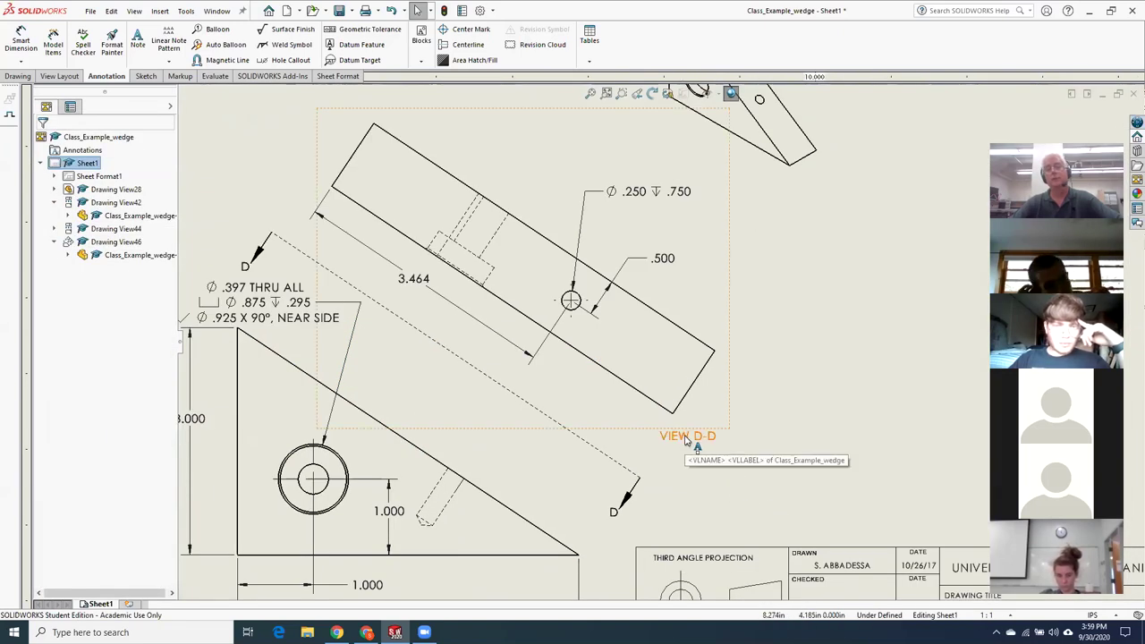
{"action": "double_click", "coordinate": [629, 503]}
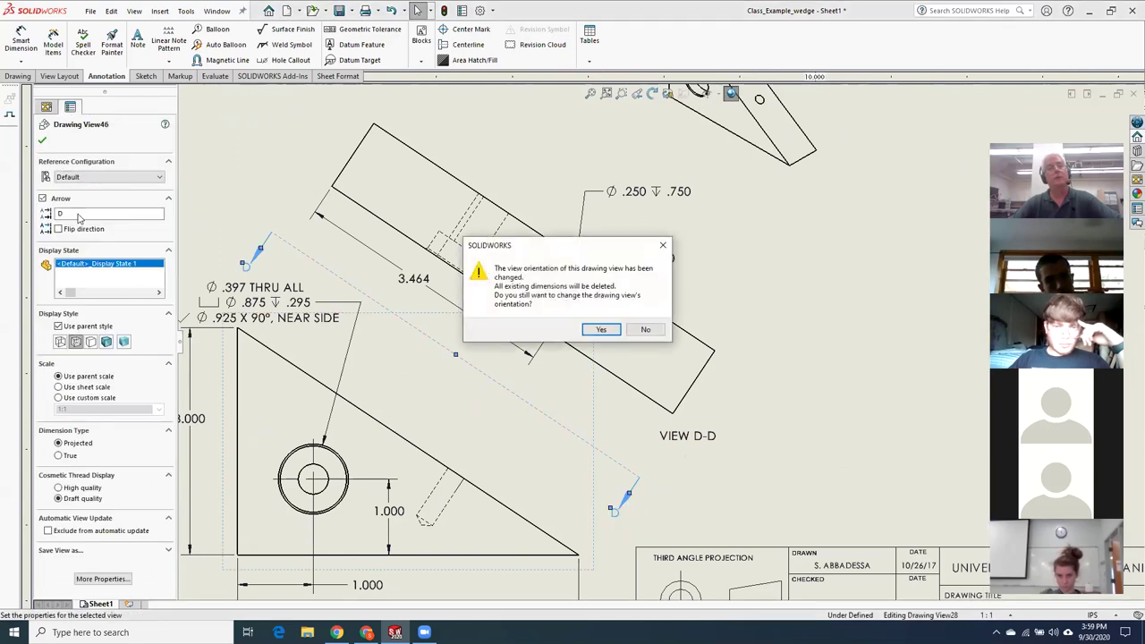
{"action": "left_click", "coordinate": [601, 330]}
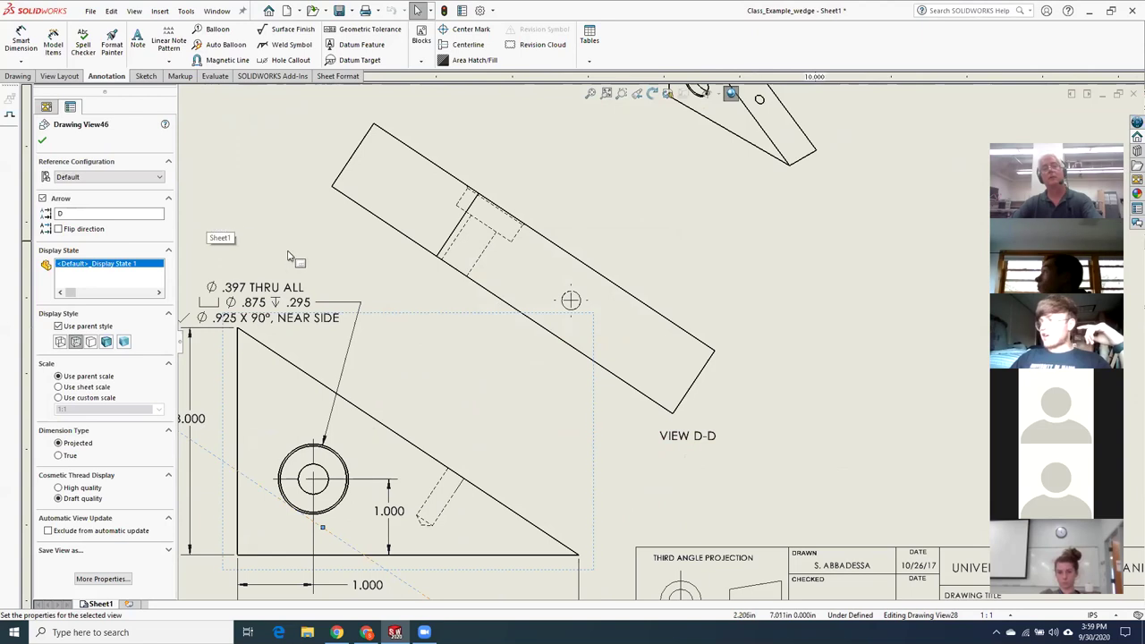
{"action": "key", "text": "f"}
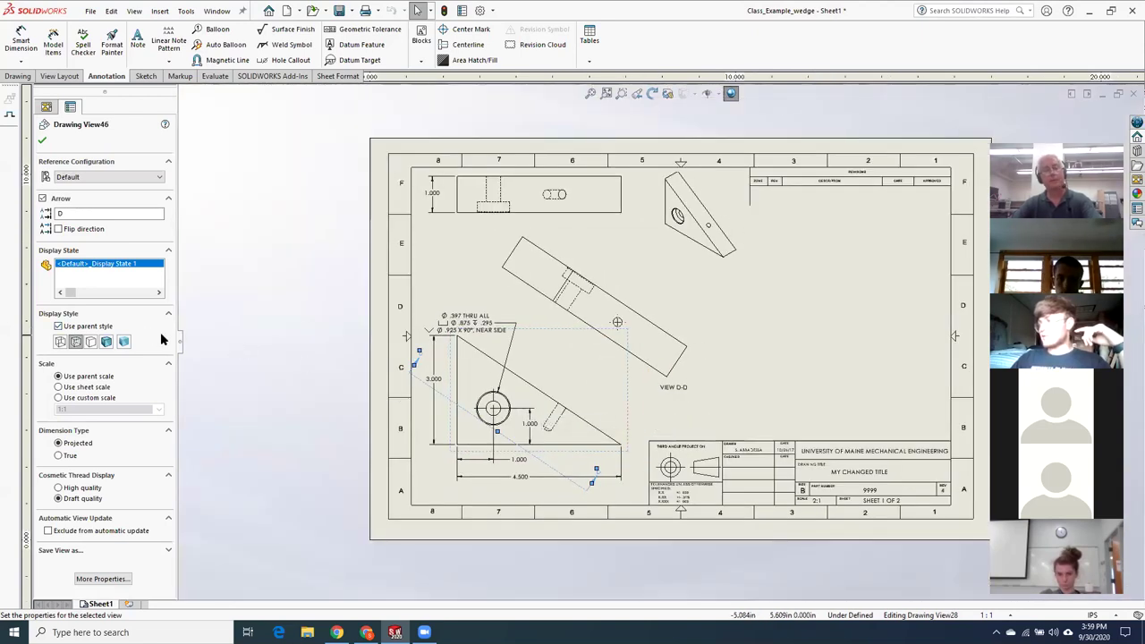
{"action": "key", "text": "Escape"}
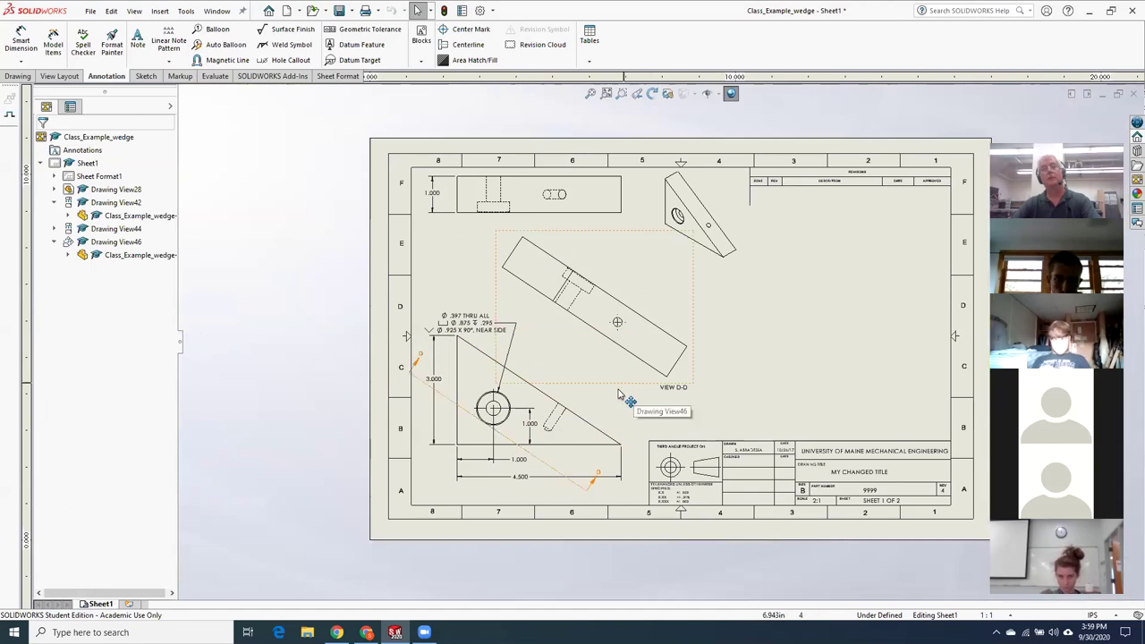
Move the D-D arrow line between the front and auxiliary views and reverse its viewing direction again
{"action": "left_click_drag", "start_coordinate": [541, 442], "coordinate": [569, 367]}
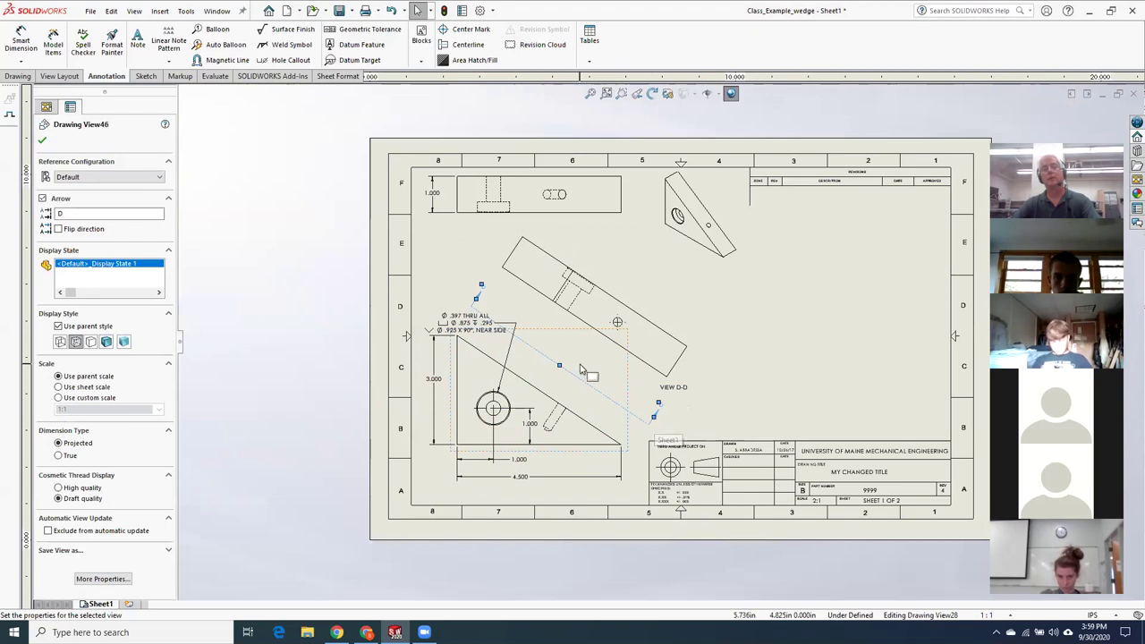
{"action": "scroll", "coordinate": [580, 369], "scroll_direction": "down", "scroll_amount": 5}
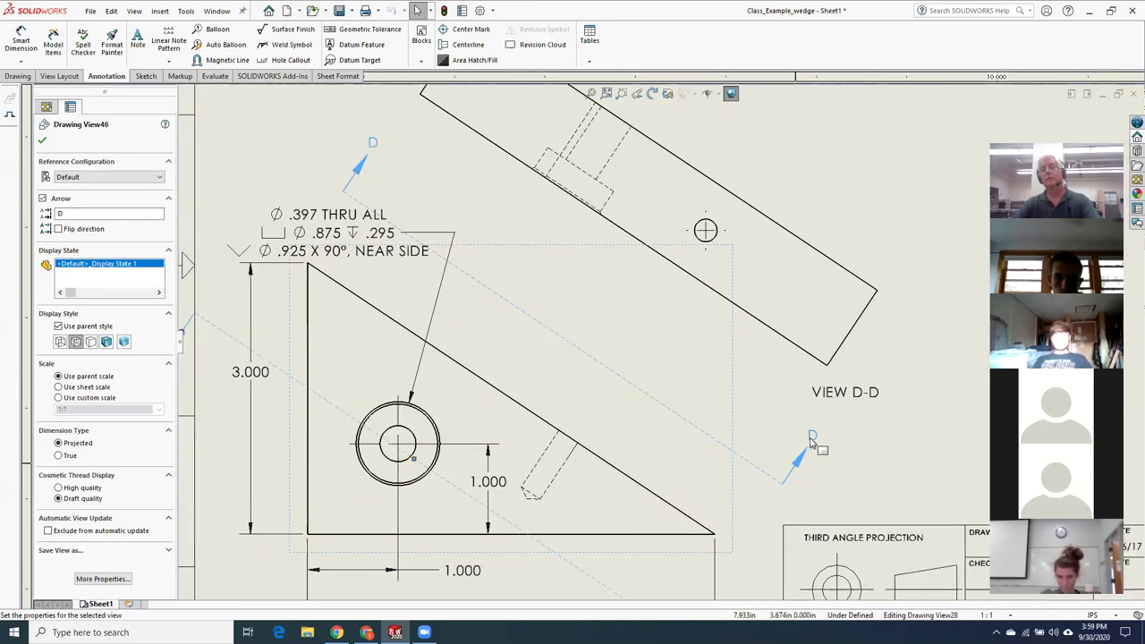
{"action": "left_click", "coordinate": [803, 460]}
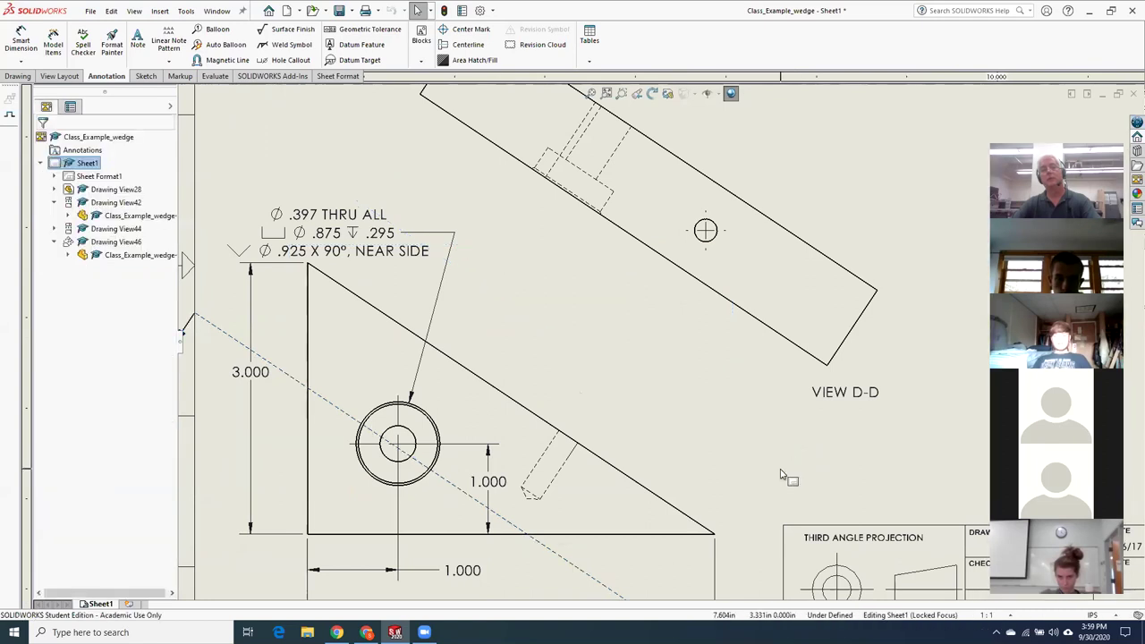
Place the D-D arrow line between the front and auxiliary views and change its label to A
{"action": "scroll", "coordinate": [660, 341], "scroll_direction": "up", "scroll_amount": 3}
{"action": "left_click_drag", "start_coordinate": [577, 454], "coordinate": [668, 354]}
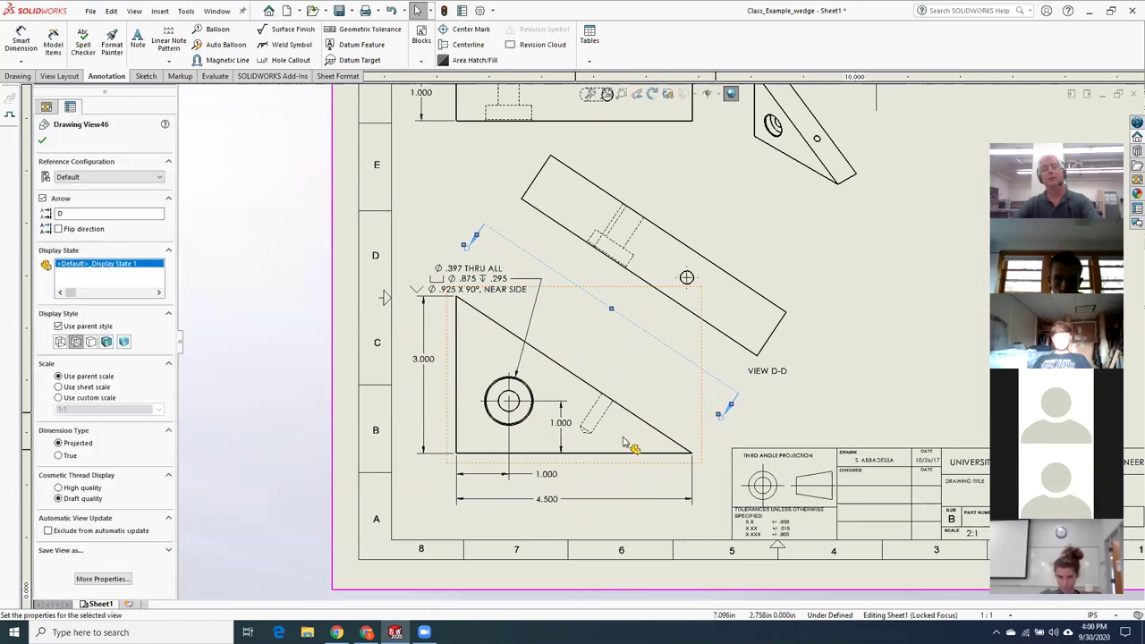
{"action": "left_click", "coordinate": [59, 213]}
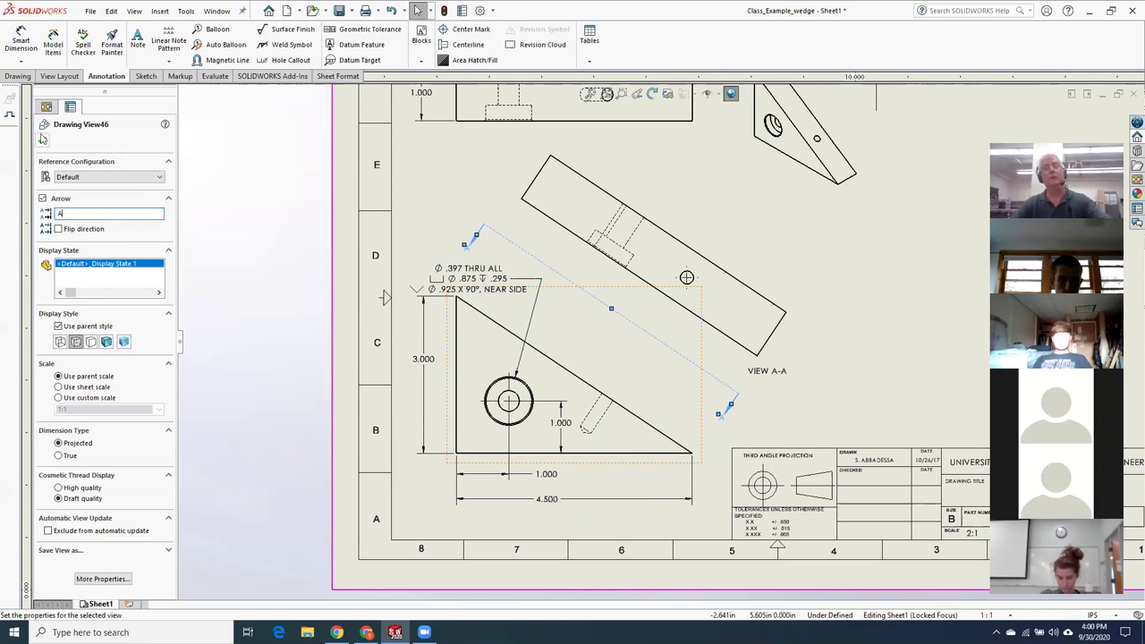
Apply the label A to the auxiliary view's arrow and move the arrow line slightly closer to the triangular front view
{"action": "key", "text": "Return"}
{"action": "left_click", "coordinate": [375, 295]}
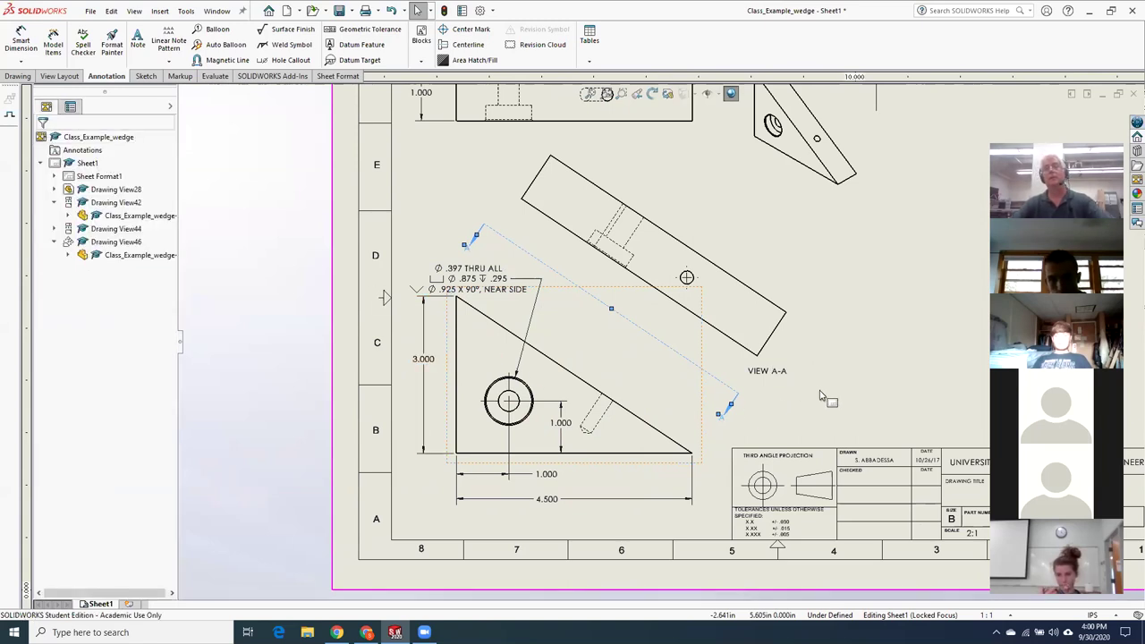
{"action": "left_click", "coordinate": [639, 347]}
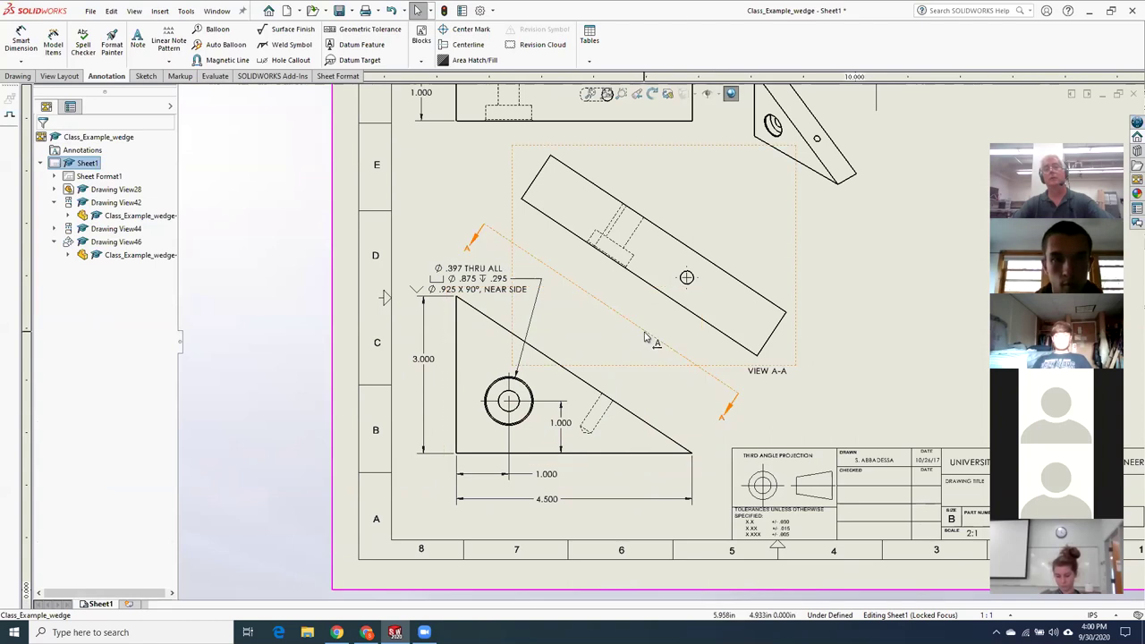
{"action": "left_click_drag", "start_coordinate": [639, 345], "coordinate": [647, 340]}
{"action": "left_click", "coordinate": [817, 353]}
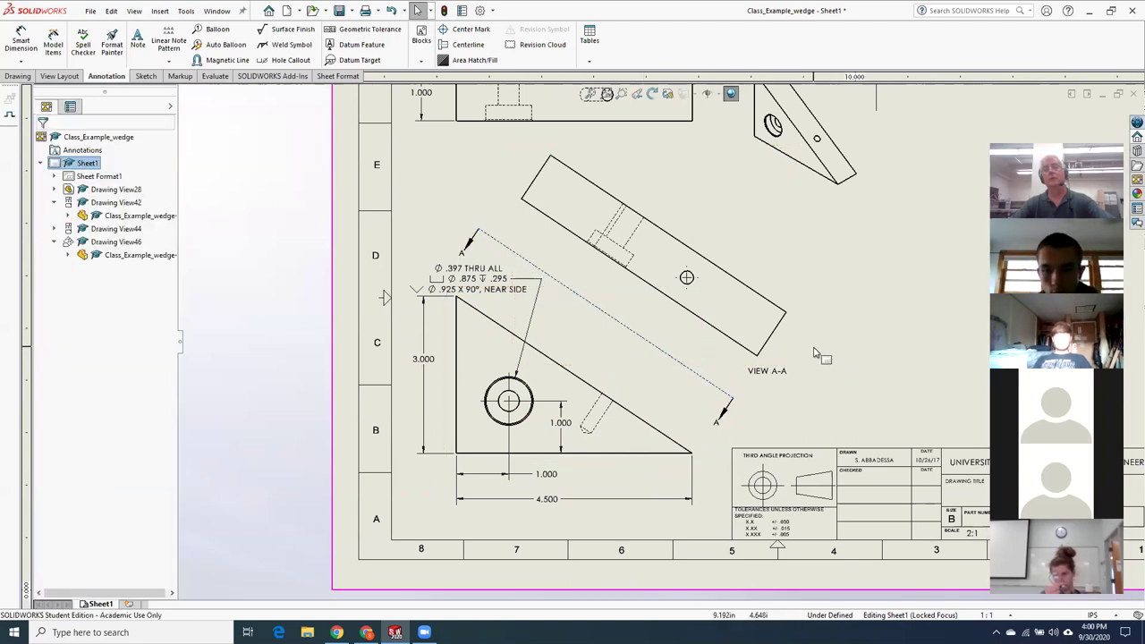
Dimension the small hole's distance from the auxiliary view's upper long edge, placing the text outside the part outline
{"action": "scroll", "coordinate": [818, 352], "scroll_direction": "down", "scroll_amount": 3}
{"action": "scroll", "coordinate": [465, 184], "scroll_direction": "down", "scroll_amount": 2}
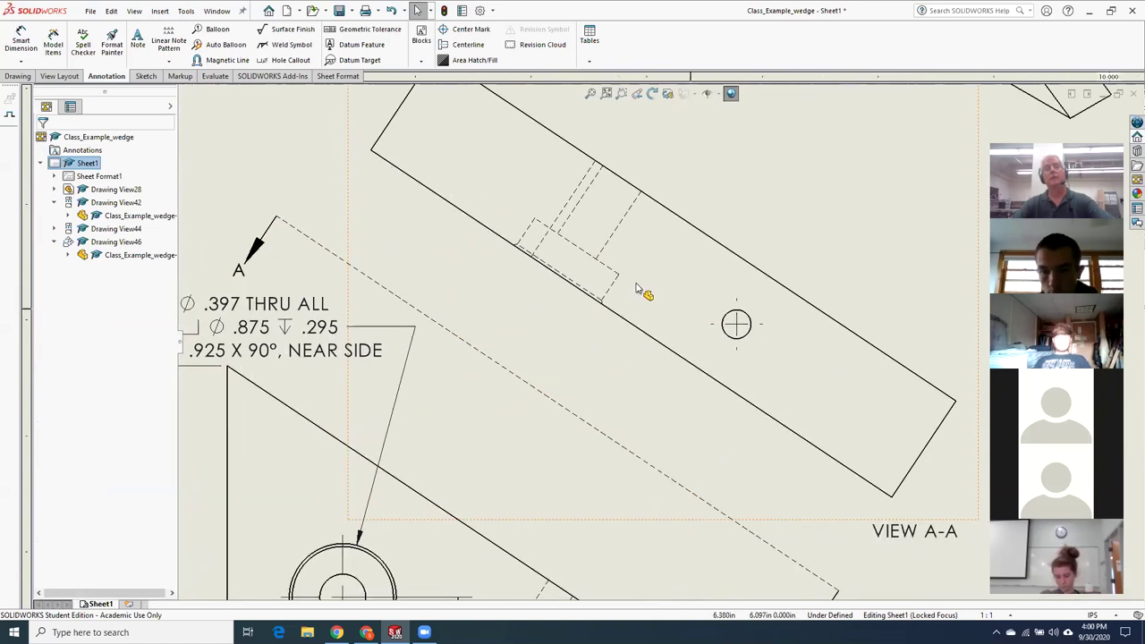
{"action": "left_click", "coordinate": [745, 333]}
{"action": "left_click", "coordinate": [782, 287]}
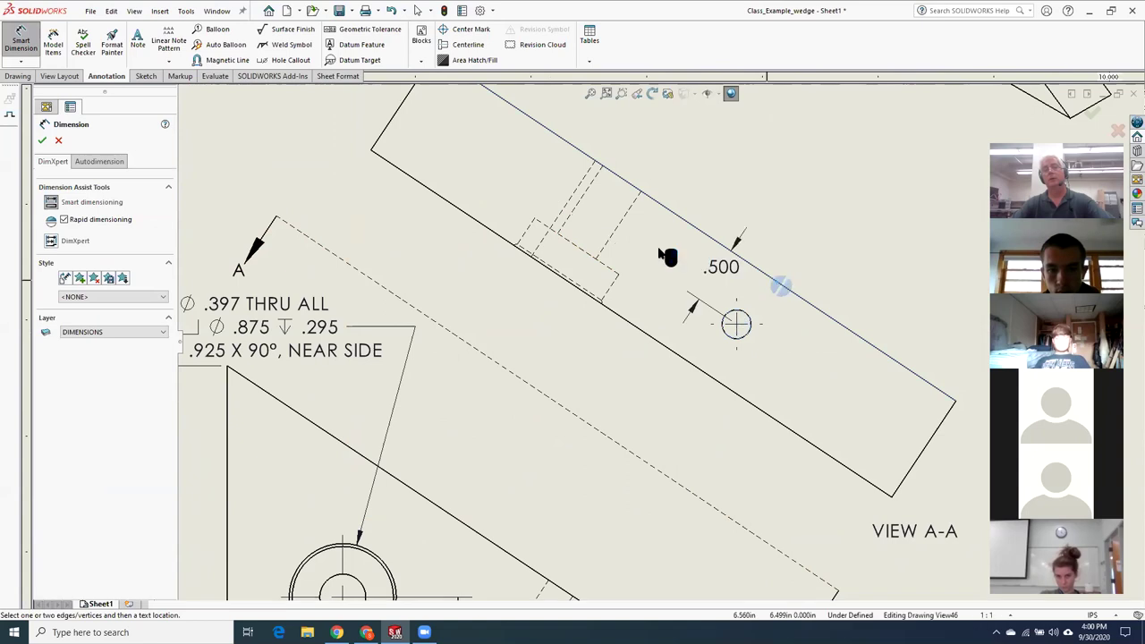
{"action": "left_click", "coordinate": [884, 247]}
Dimension the small hole's distance from the short upper-left end edge of the auxiliary view, placing the text below the part
{"action": "left_click", "coordinate": [387, 125]}
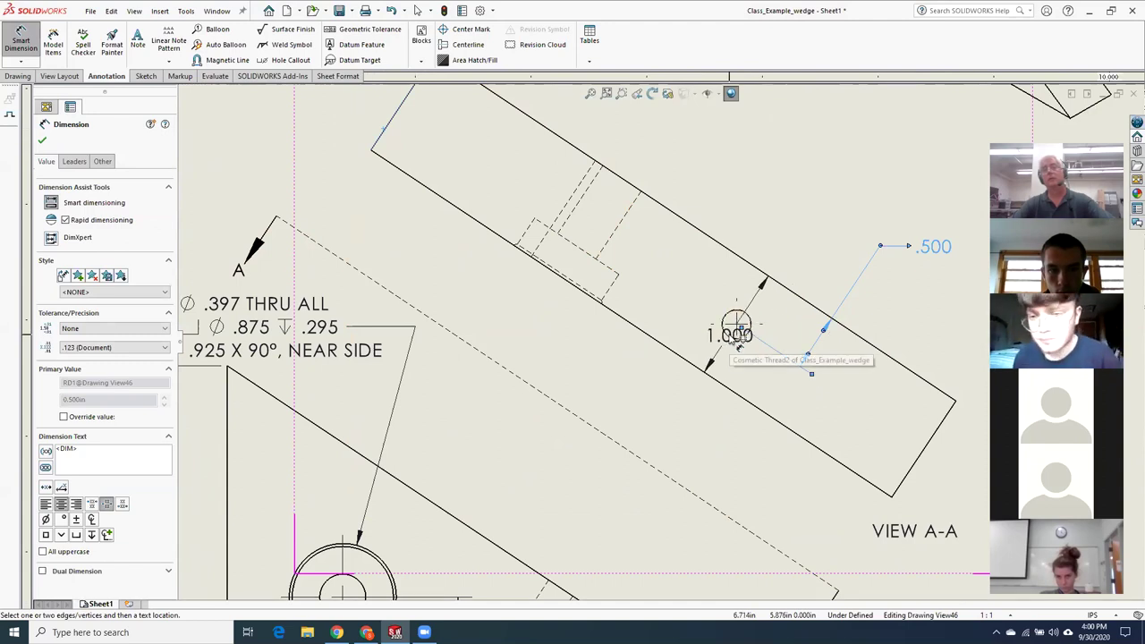
{"action": "left_click", "coordinate": [736, 326]}
{"action": "left_click", "coordinate": [523, 311]}
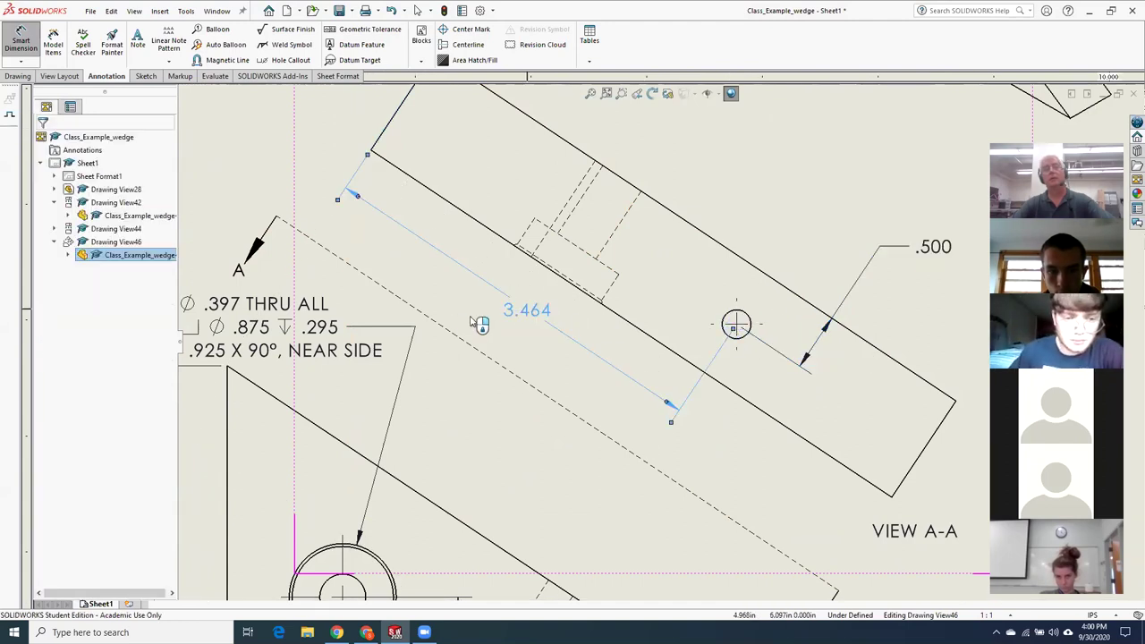
{"action": "left_click", "coordinate": [42, 141]}
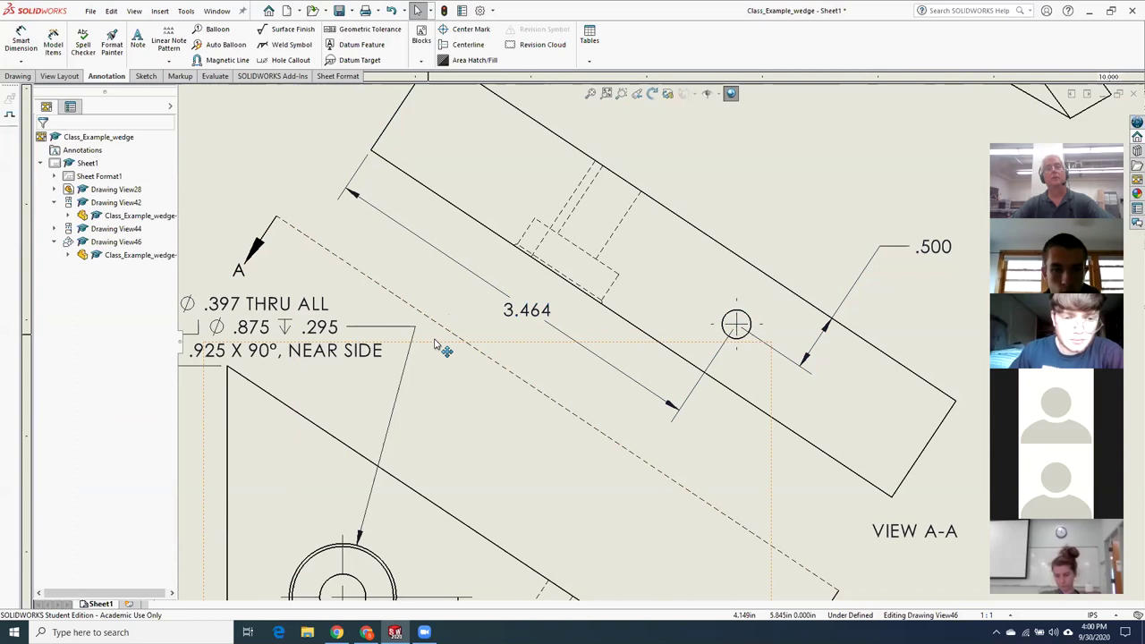
Move the top view slightly down on the sheet, closer to the auxiliary view
{"action": "key", "text": "f"}
{"action": "scroll", "coordinate": [734, 357], "scroll_direction": "up", "scroll_amount": 2}
{"action": "scroll", "coordinate": [734, 358], "scroll_direction": "down", "scroll_amount": 3}
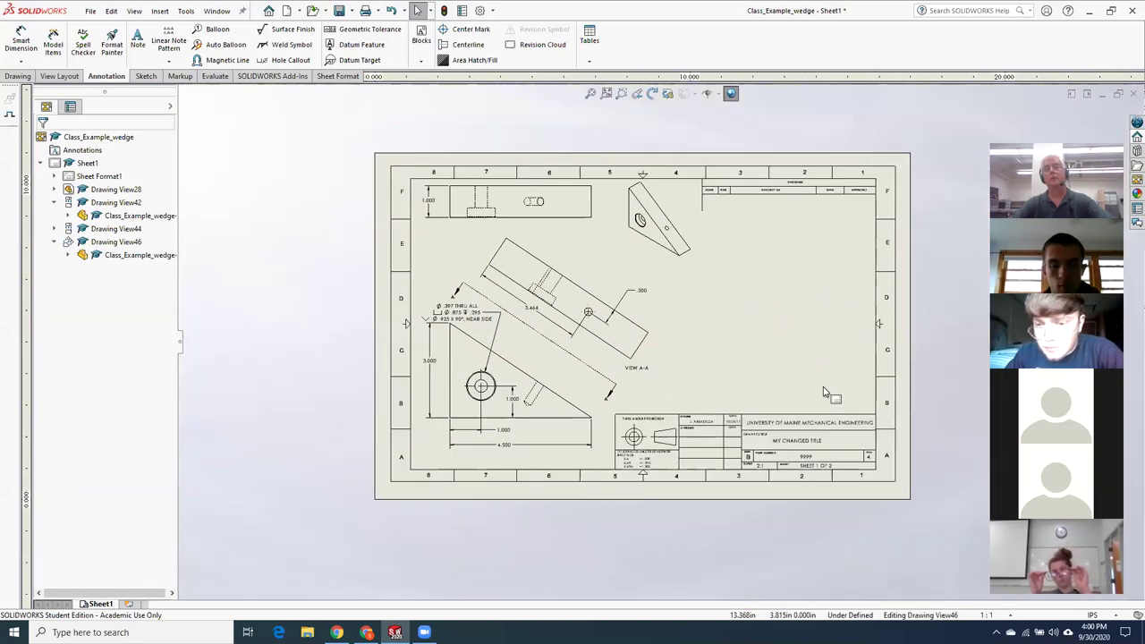
{"action": "scroll", "coordinate": [705, 323], "scroll_direction": "down", "scroll_amount": 1}
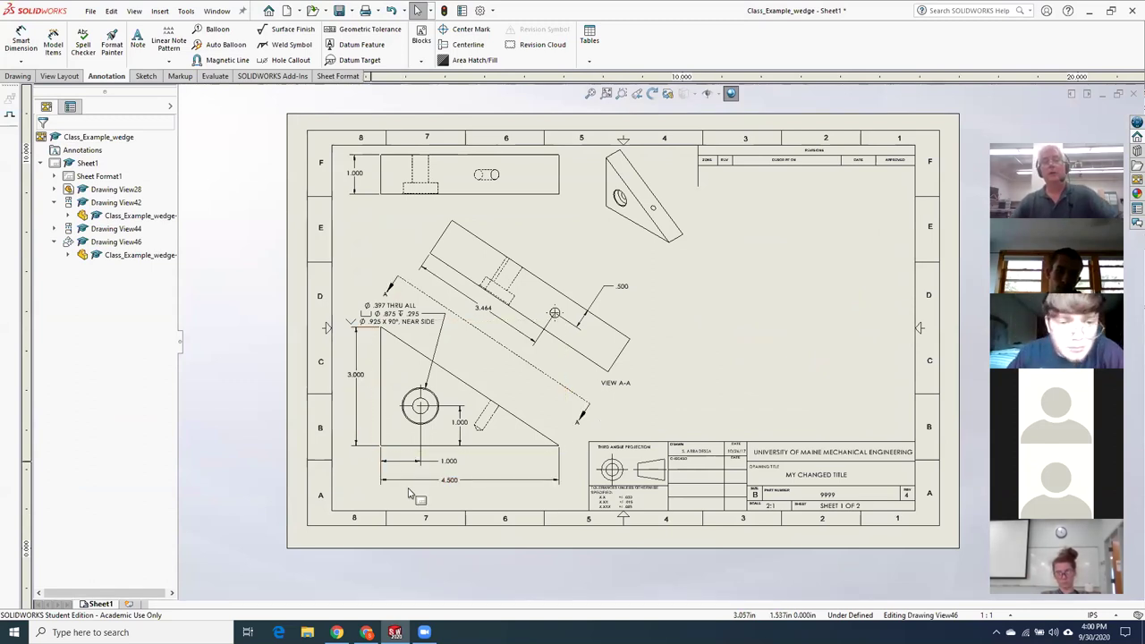
{"action": "left_click_drag", "start_coordinate": [405, 205], "coordinate": [425, 232]}
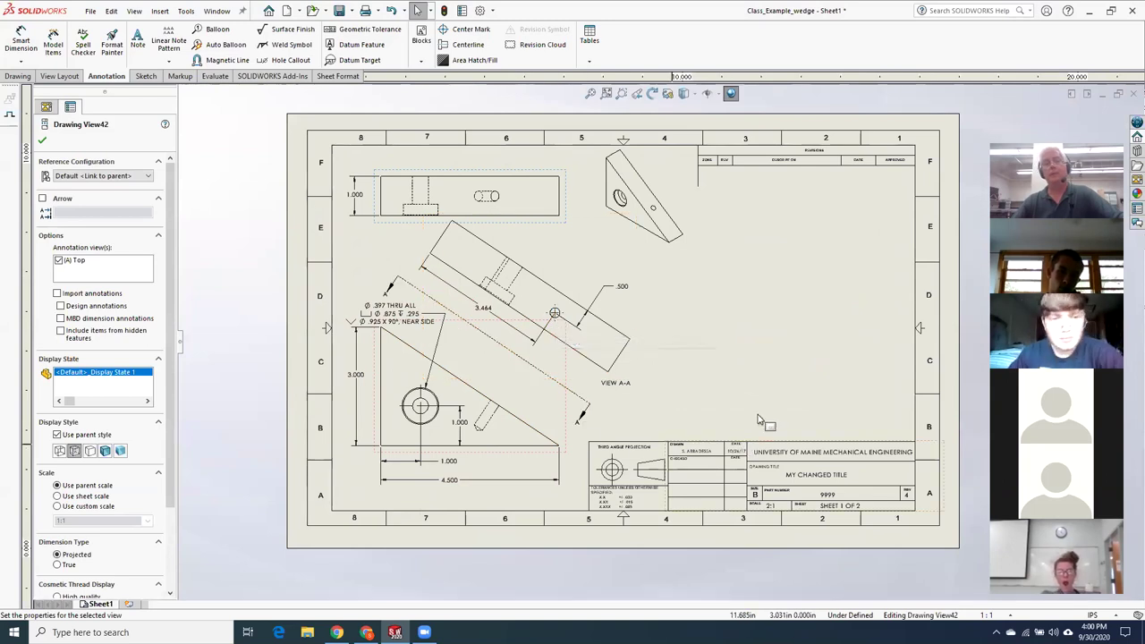
{"action": "left_click", "coordinate": [763, 387]}
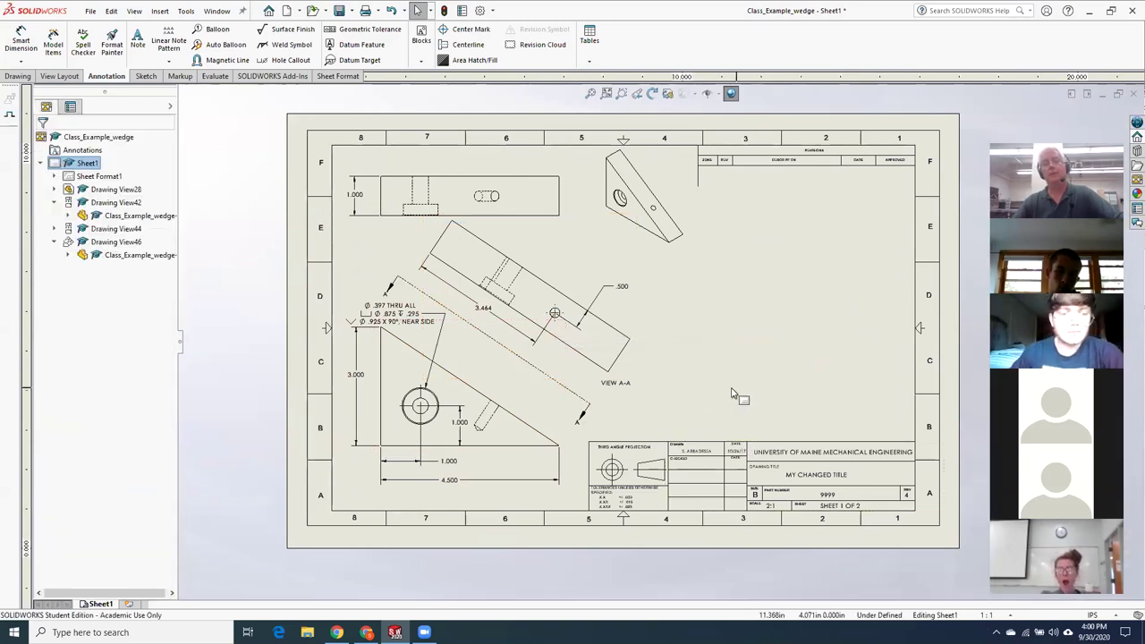
Add a hole callout to the small hole in View A-A, placing its text above the part
{"action": "left_click", "coordinate": [160, 11]}
{"action": "mouse_move", "coordinate": [210, 80]}
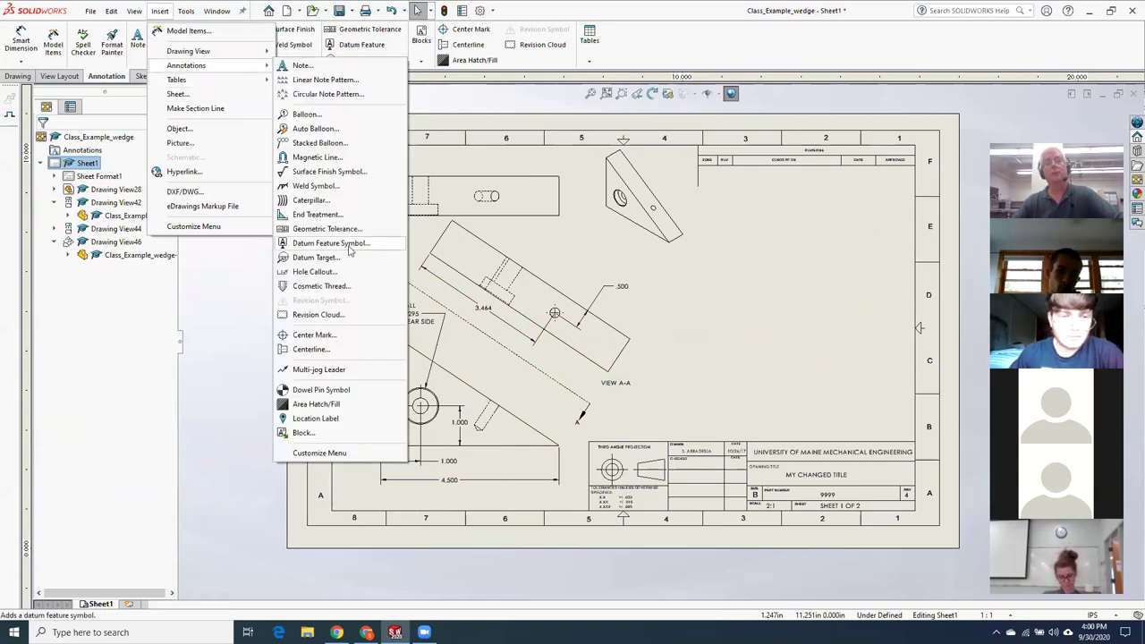
{"action": "left_click", "coordinate": [314, 271]}
{"action": "scroll", "coordinate": [532, 270], "scroll_direction": "down", "scroll_amount": 3}
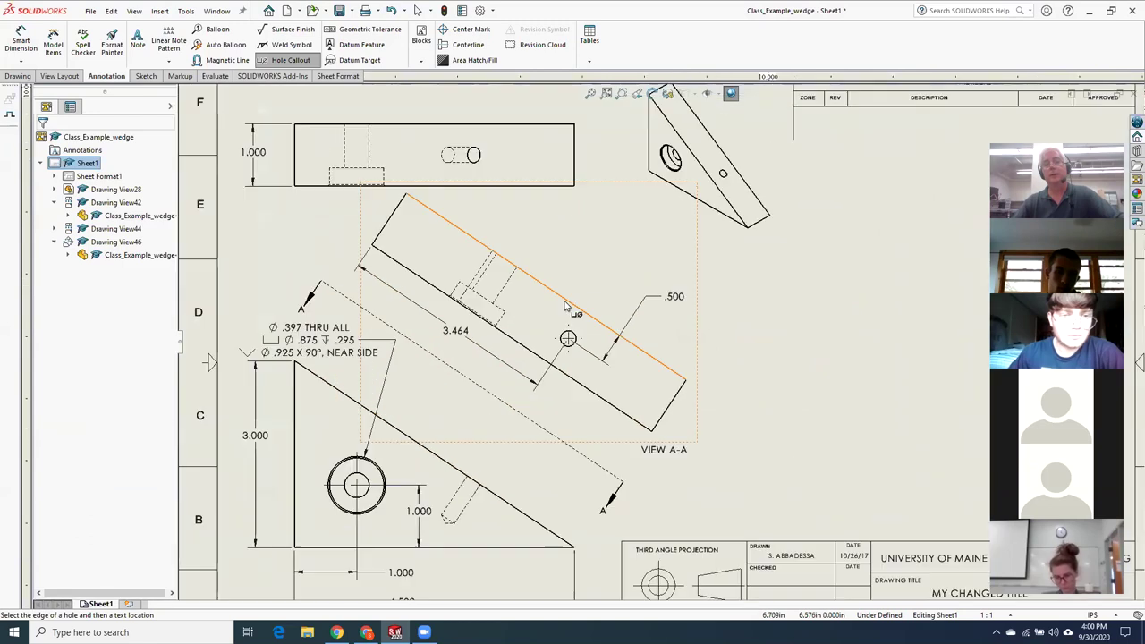
{"action": "scroll", "coordinate": [565, 307], "scroll_direction": "down", "scroll_amount": 2}
{"action": "left_click", "coordinate": [599, 360]}
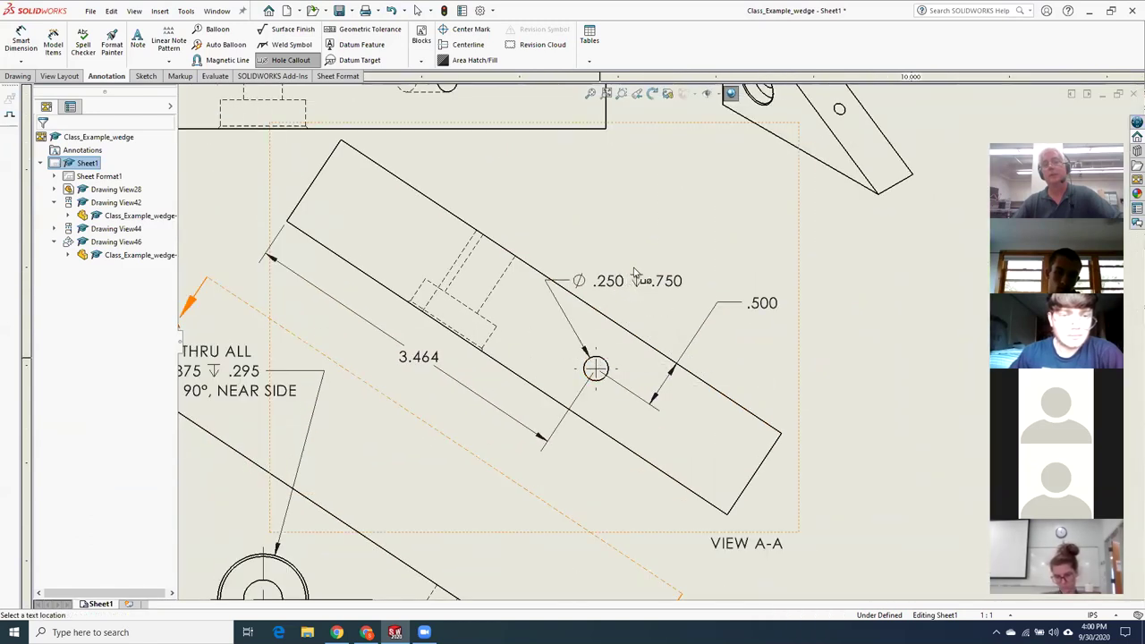
{"action": "left_click", "coordinate": [667, 235]}
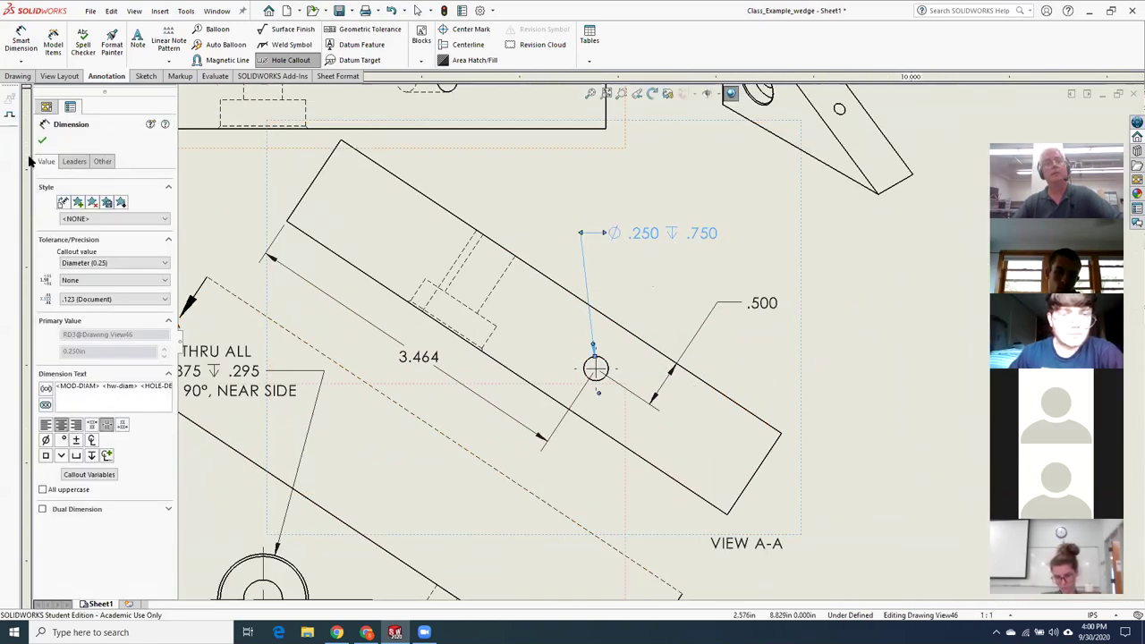
{"action": "left_click", "coordinate": [43, 143]}
Insert a text note in the sheet's upper-left corner above the top view, with the heading "NOTES:"
{"action": "scroll", "coordinate": [512, 398], "scroll_direction": "up", "scroll_amount": 5}
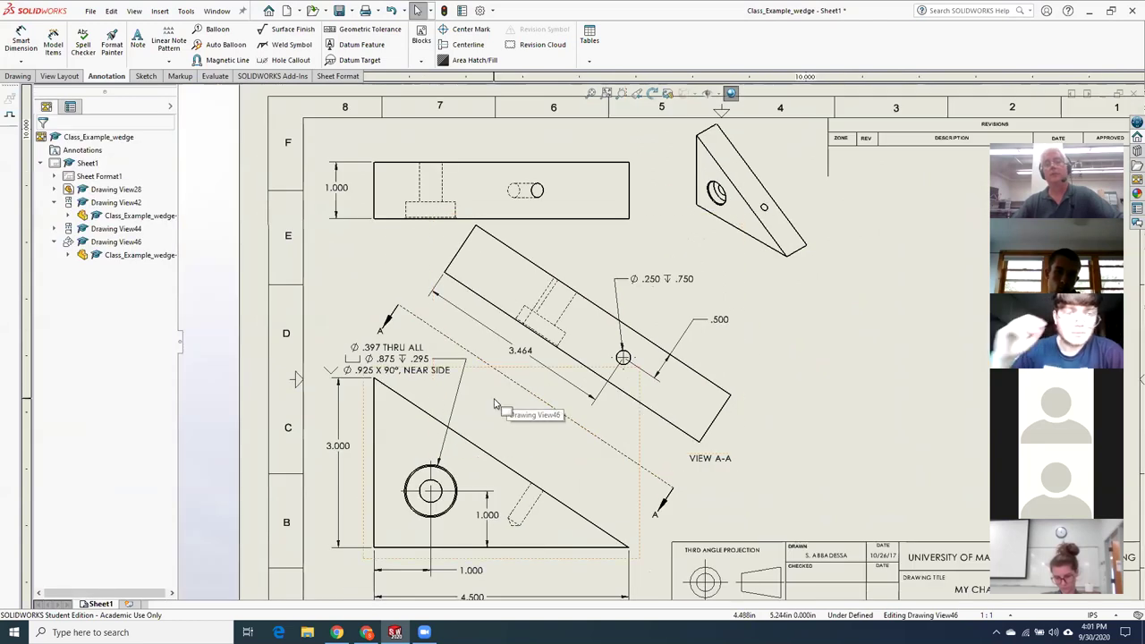
{"action": "scroll", "coordinate": [511, 474], "scroll_direction": "down", "scroll_amount": 1}
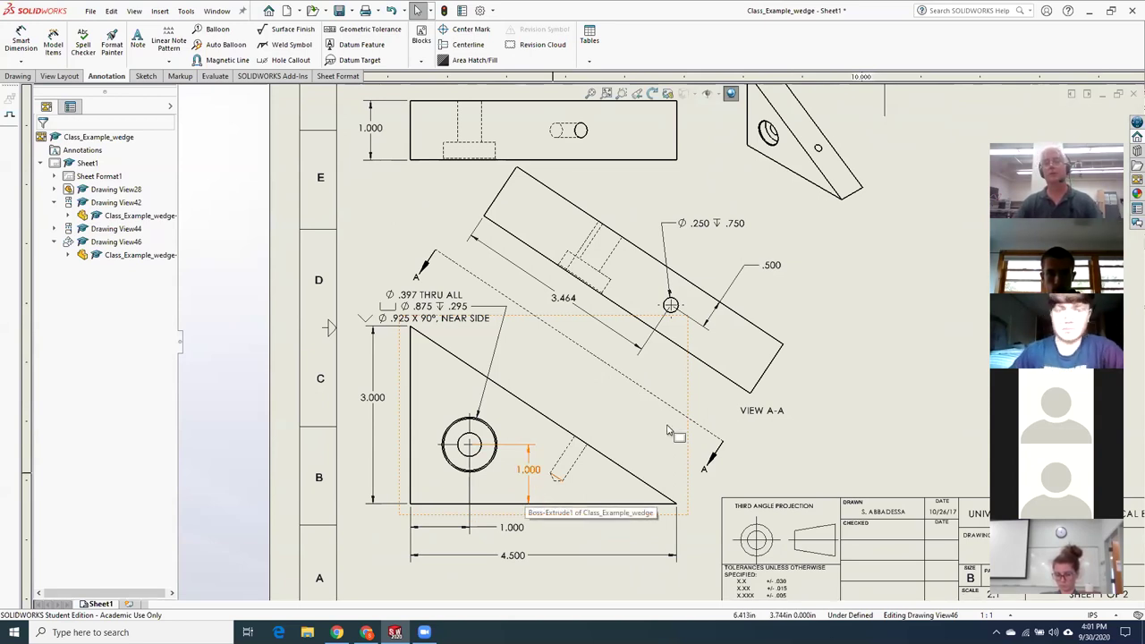
{"action": "scroll", "coordinate": [664, 331], "scroll_direction": "up", "scroll_amount": 2}
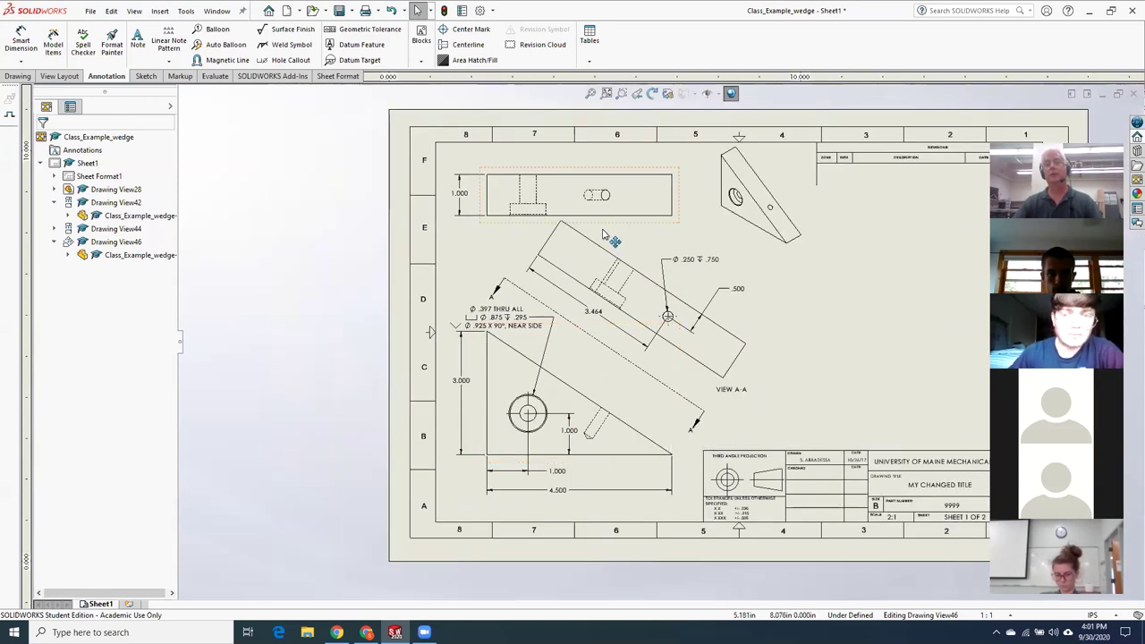
{"action": "scroll", "coordinate": [626, 240], "scroll_direction": "down", "scroll_amount": 2}
{"action": "scroll", "coordinate": [628, 242], "scroll_direction": "up", "scroll_amount": 3}
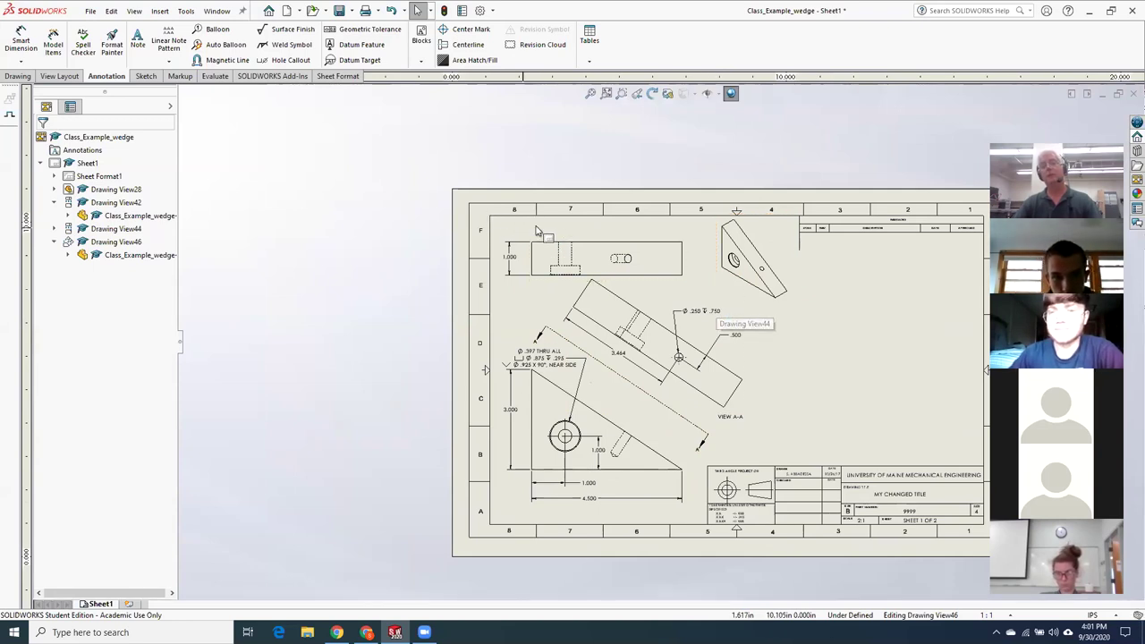
{"action": "scroll", "coordinate": [637, 231], "scroll_direction": "down", "scroll_amount": 2}
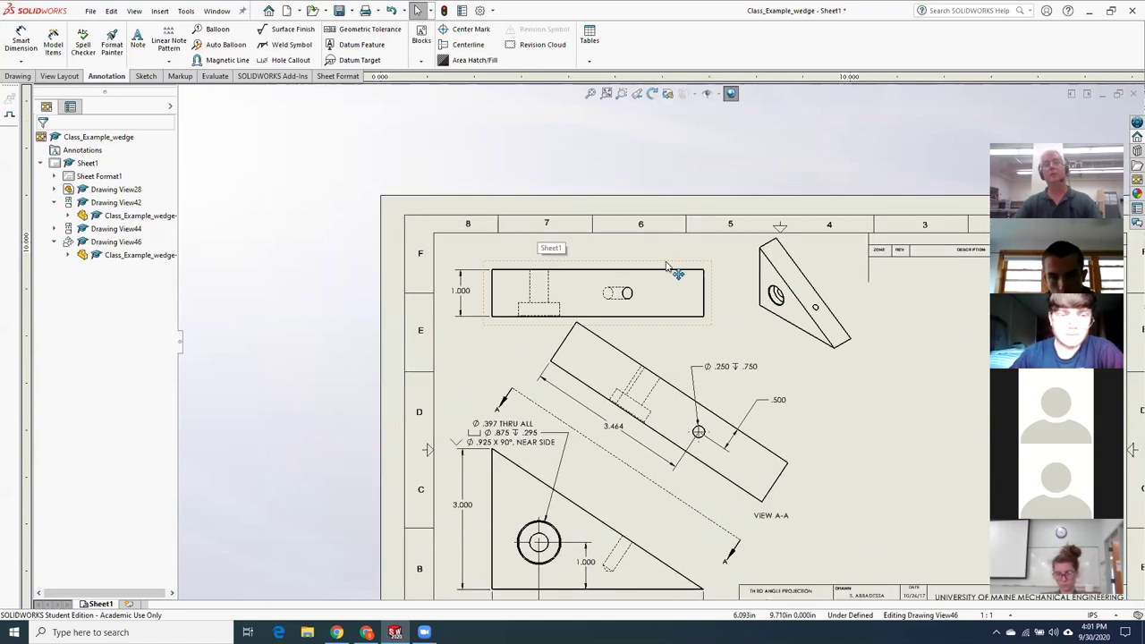
{"action": "scroll", "coordinate": [666, 266], "scroll_direction": "down", "scroll_amount": 2}
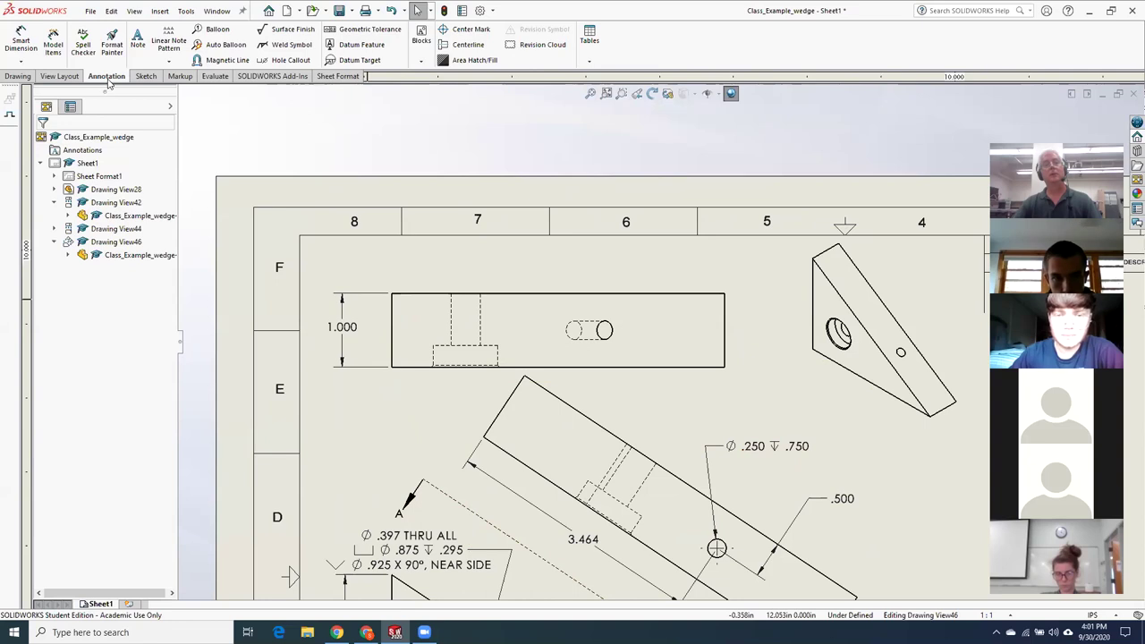
{"action": "left_click", "coordinate": [137, 41]}
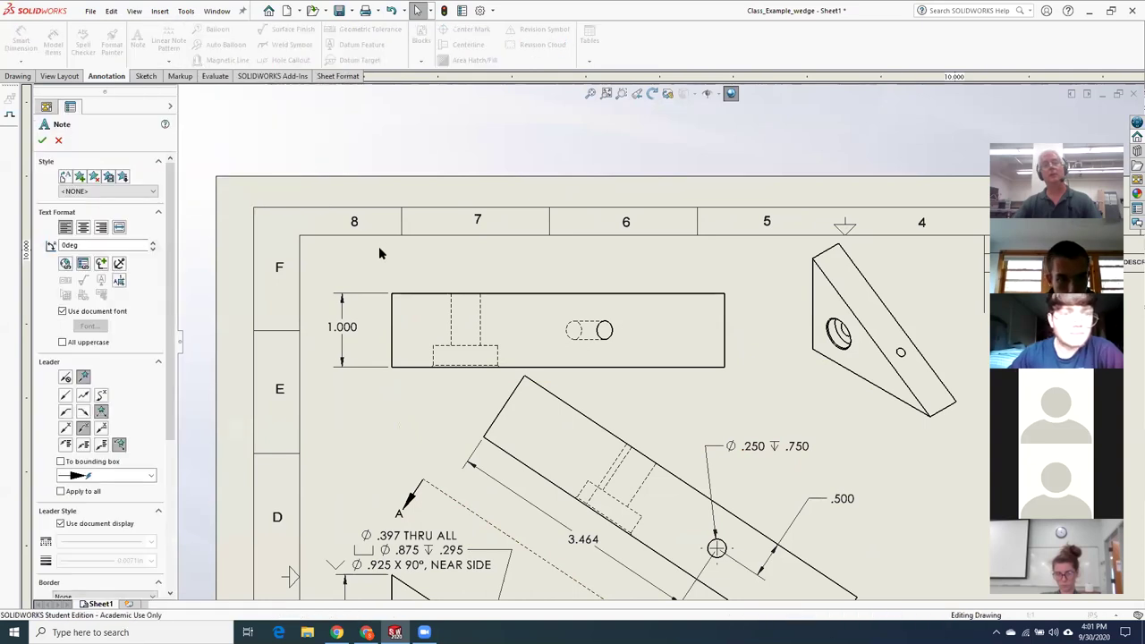
{"action": "left_click_drag", "start_coordinate": [315, 245], "coordinate": [600, 285]}
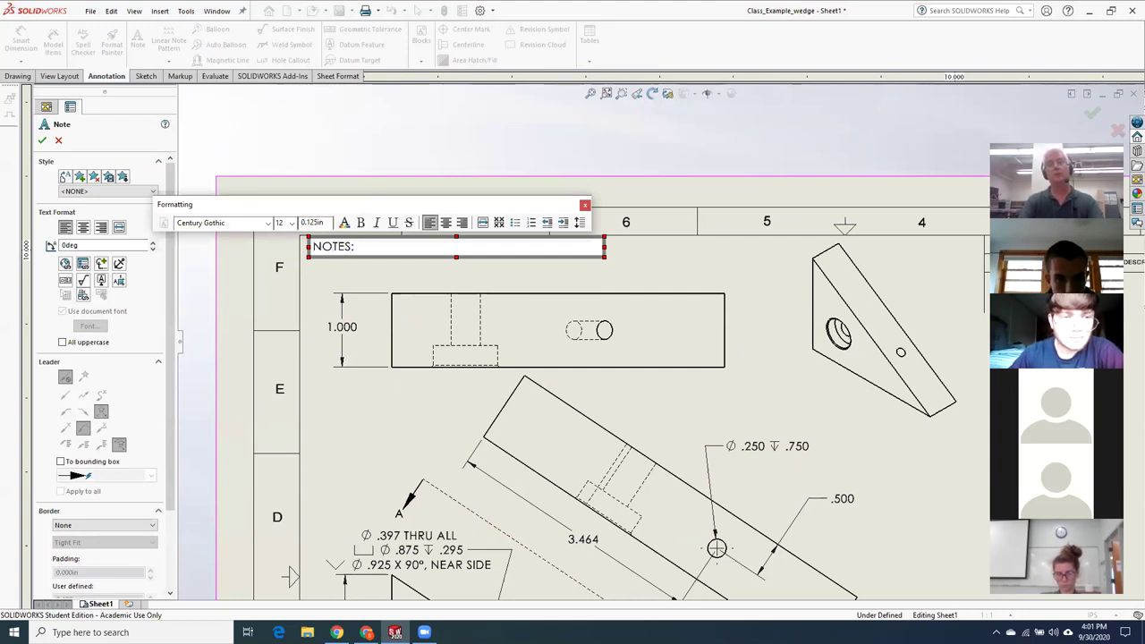
{"action": "type", "text": "NOTES:"}
{"action": "key", "text": "Return"}
Add the line "1.) MATERIAL: 6061-T6 ALUMINUM" beneath the heading and finish the note without placing a second copy
{"action": "type", "text": "1.) MAT"}
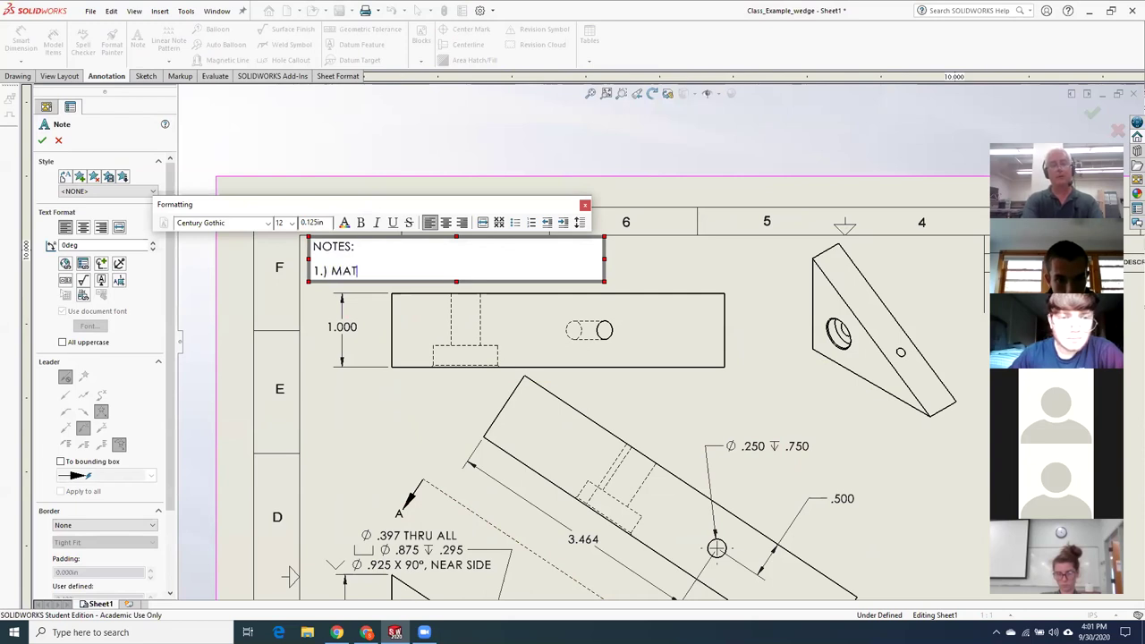
{"action": "type", "text": "ERIAL: 6061-T6"}
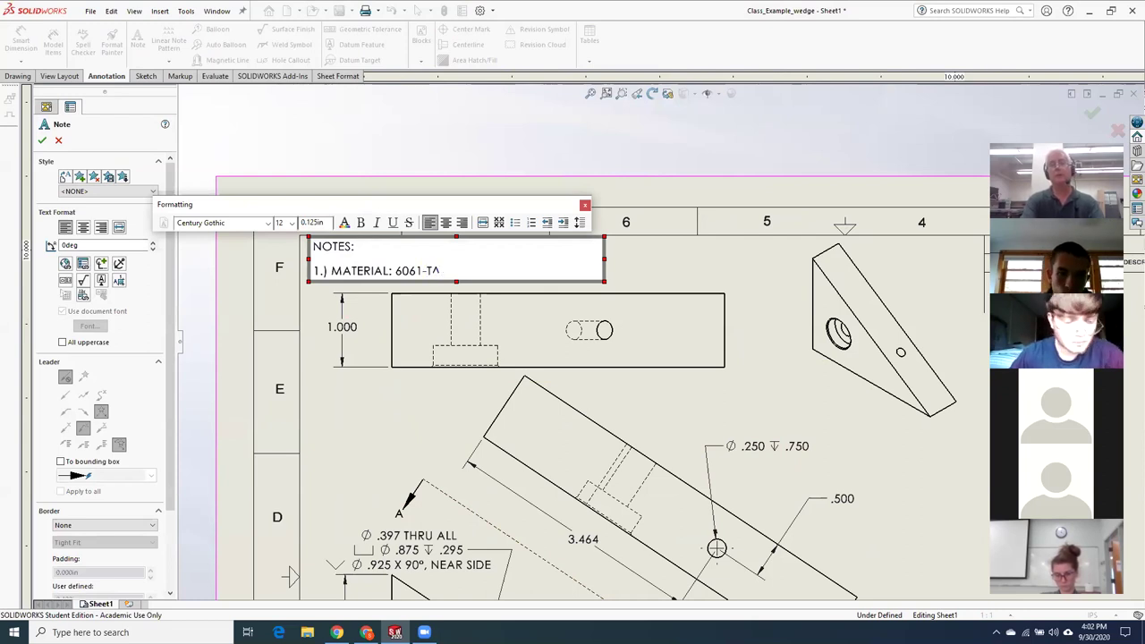
{"action": "key", "text": "BackSpace"}
{"action": "type", "text": "6 ALUMIN"}
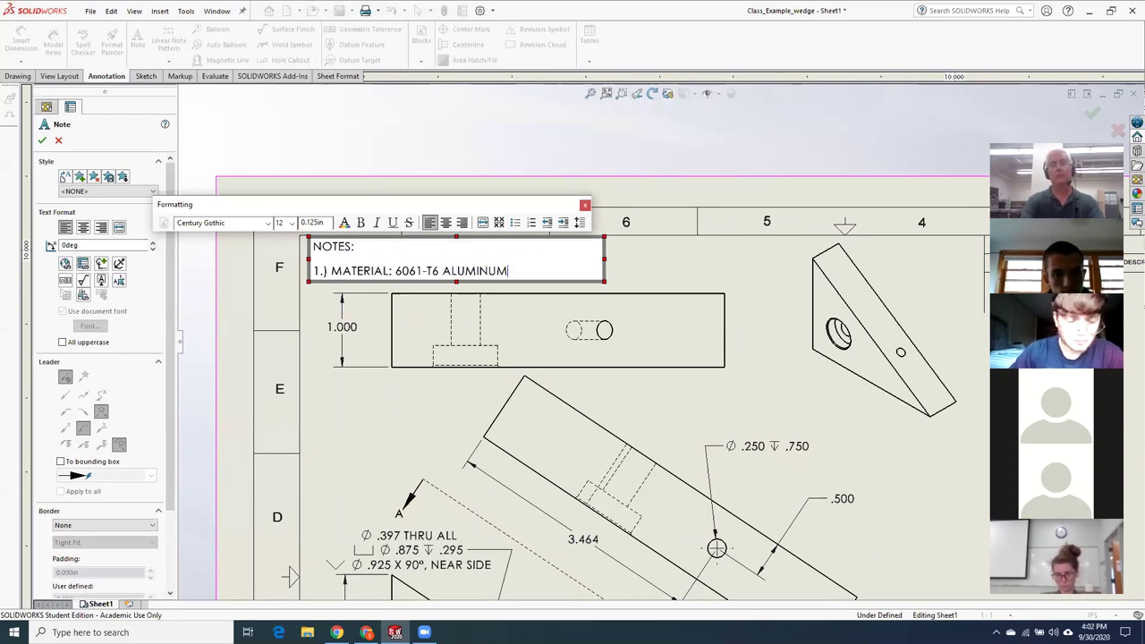
{"action": "type", "text": "UM"}
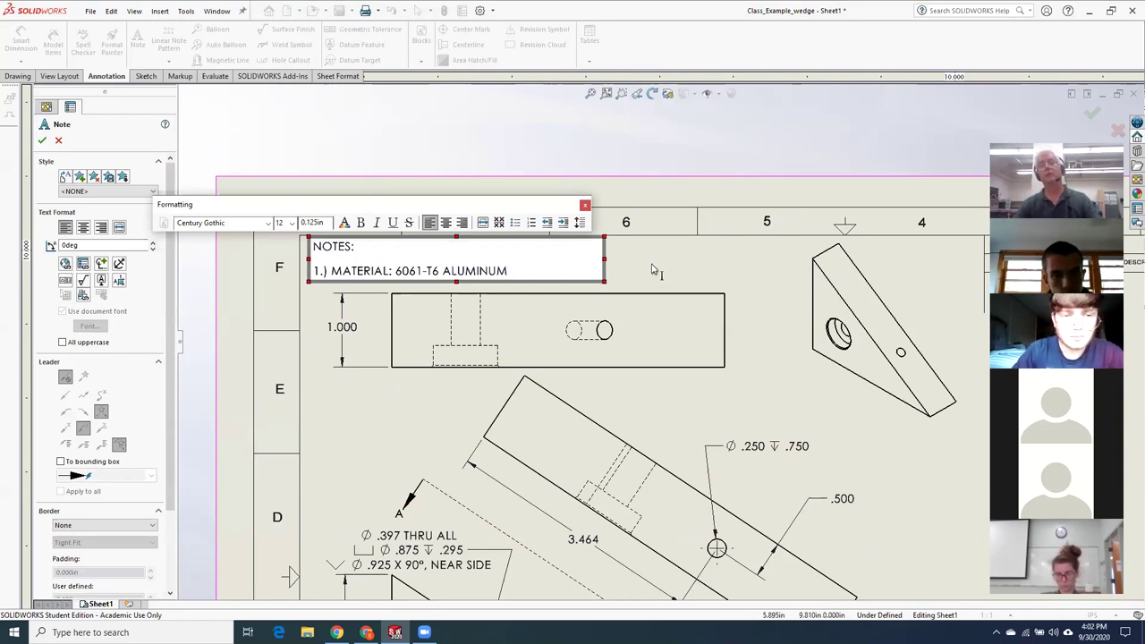
{"action": "left_click", "coordinate": [628, 258]}
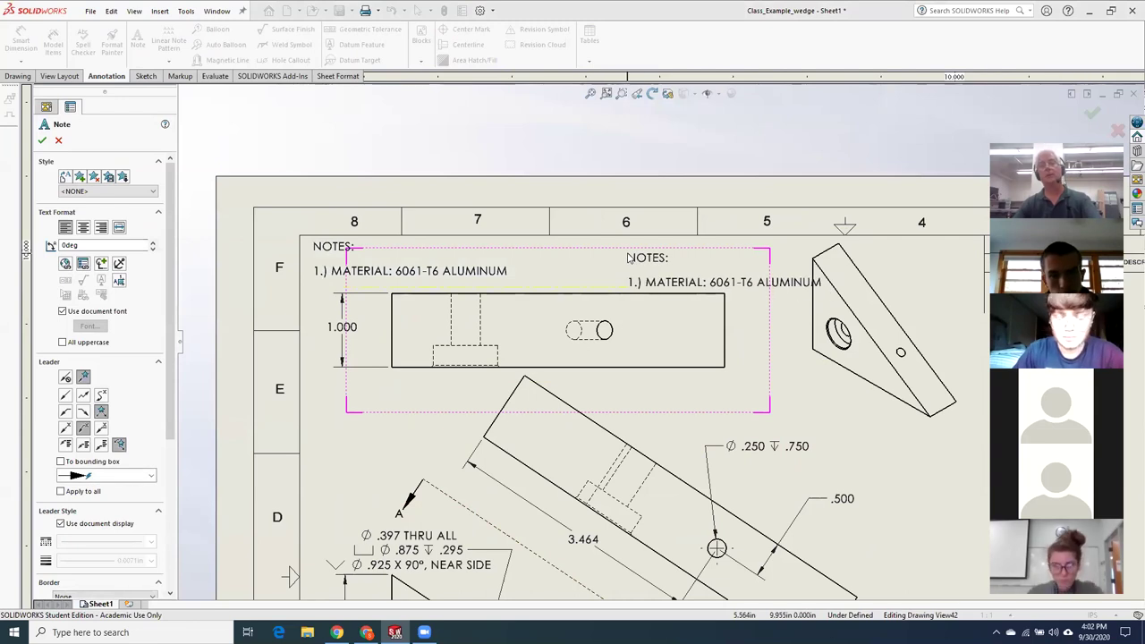
{"action": "key", "text": "Escape"}
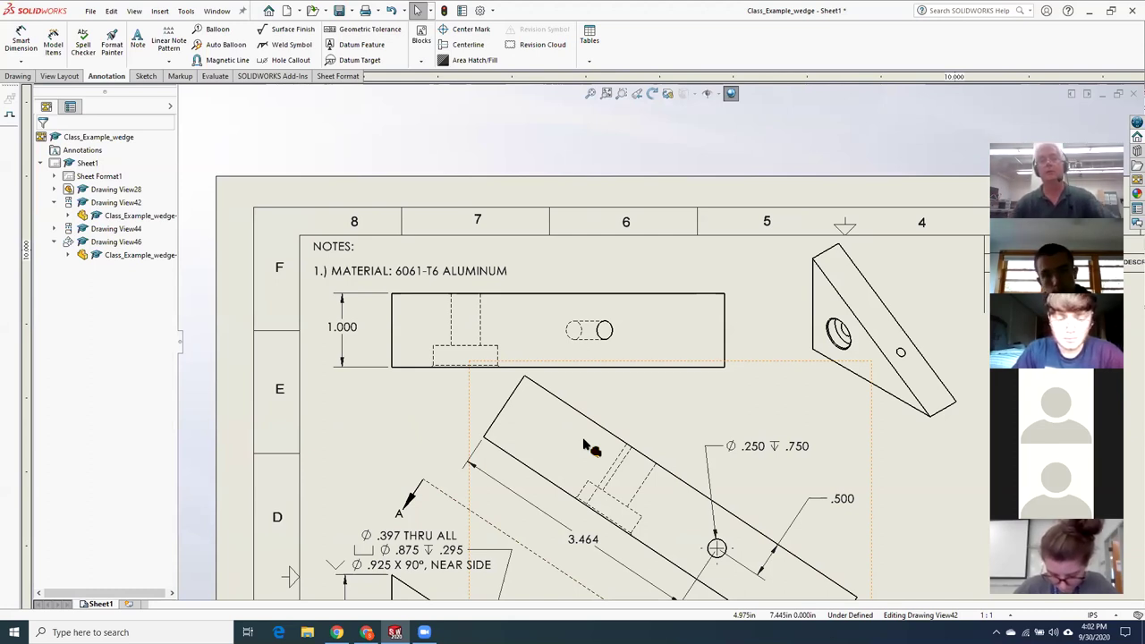
{"action": "scroll", "coordinate": [659, 399], "scroll_direction": "up", "scroll_amount": 2}
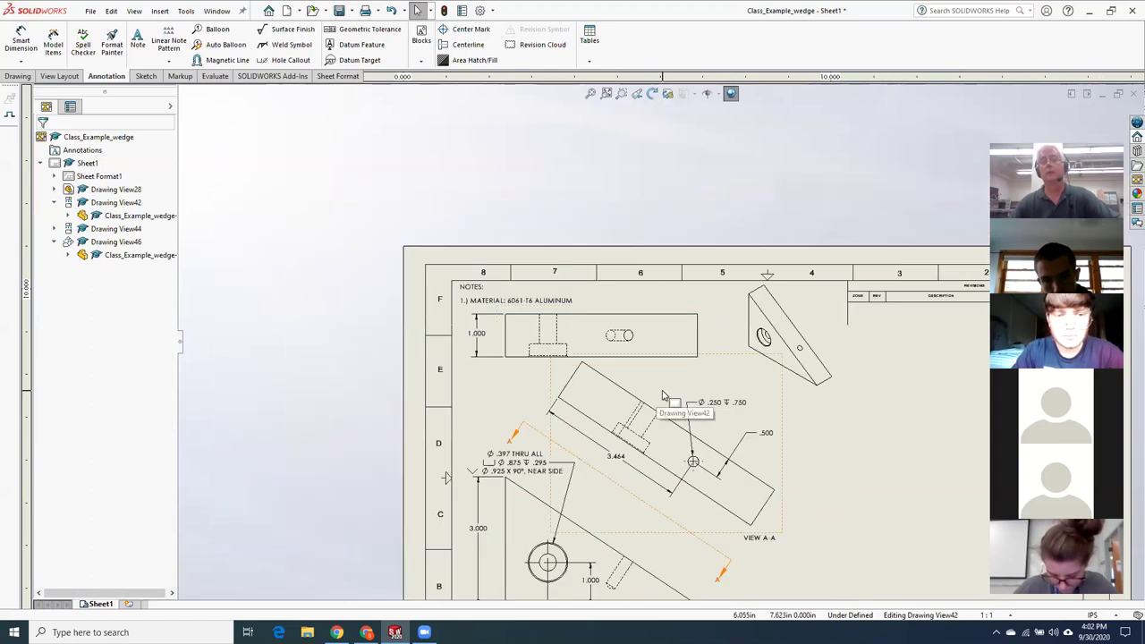
{"action": "scroll", "coordinate": [729, 447], "scroll_direction": "up", "scroll_amount": 2}
{"action": "scroll", "coordinate": [727, 446], "scroll_direction": "down", "scroll_amount": 2}
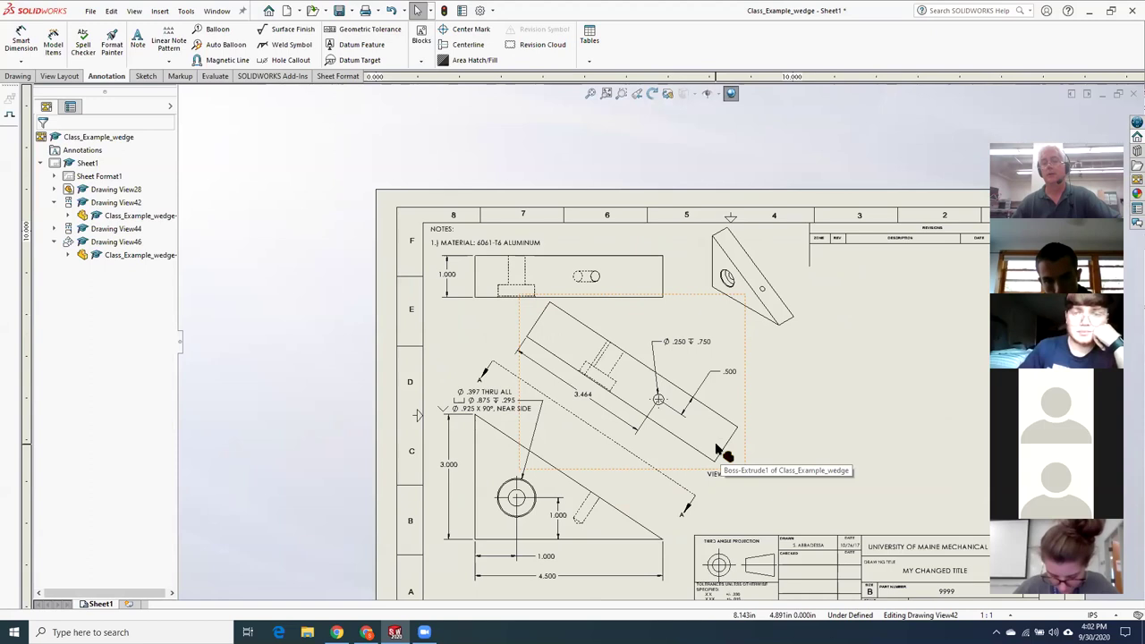
{"action": "scroll", "coordinate": [877, 460], "scroll_direction": "down", "scroll_amount": 1}
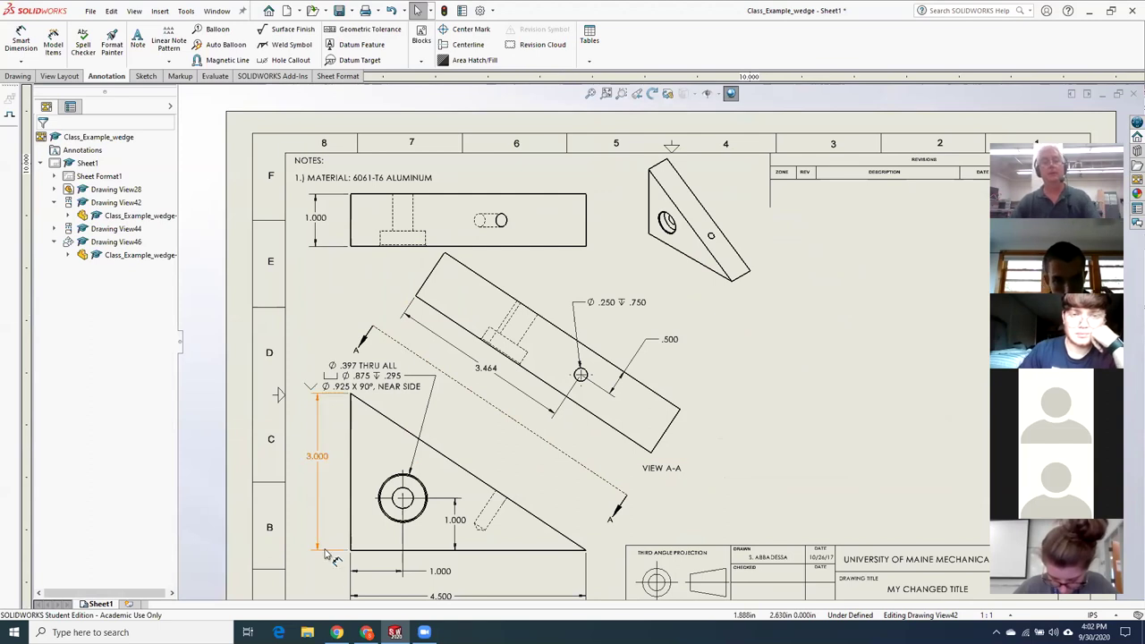
Switch to the browser and show the Lesson_10 presentation in Google Slides
{"action": "key", "text": "alt+Tab"}
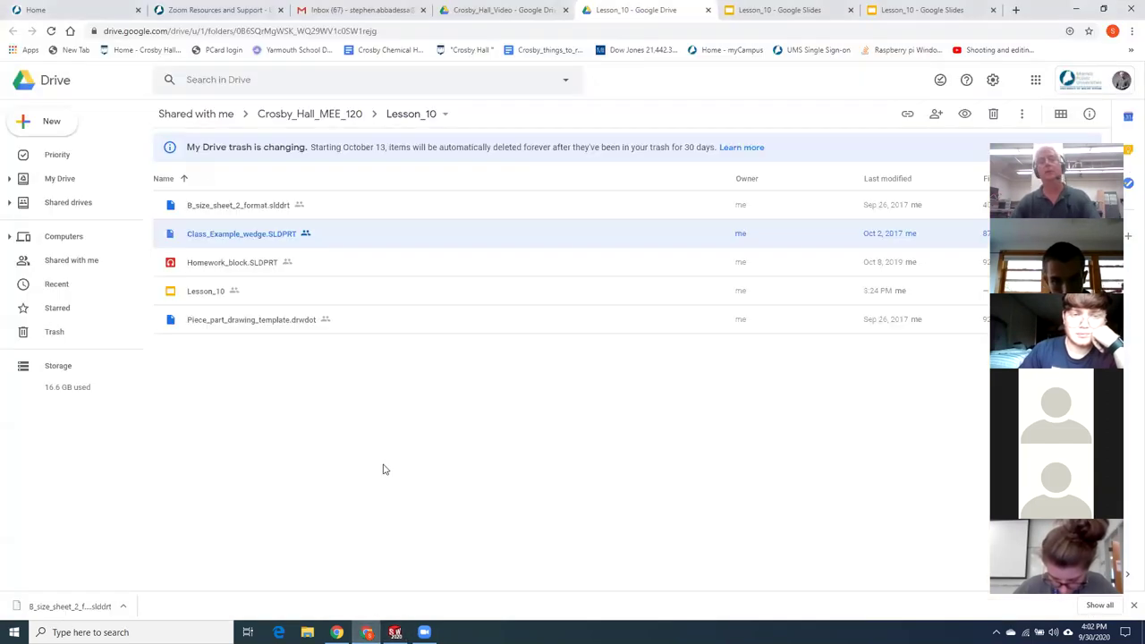
{"action": "key", "text": "ctrl+9"}
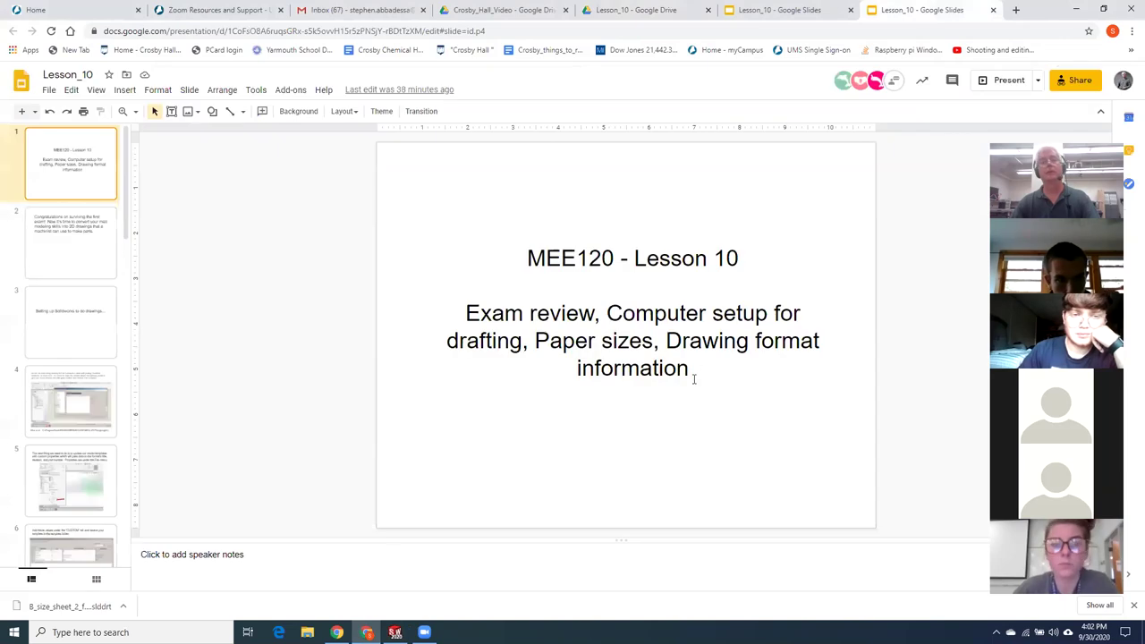
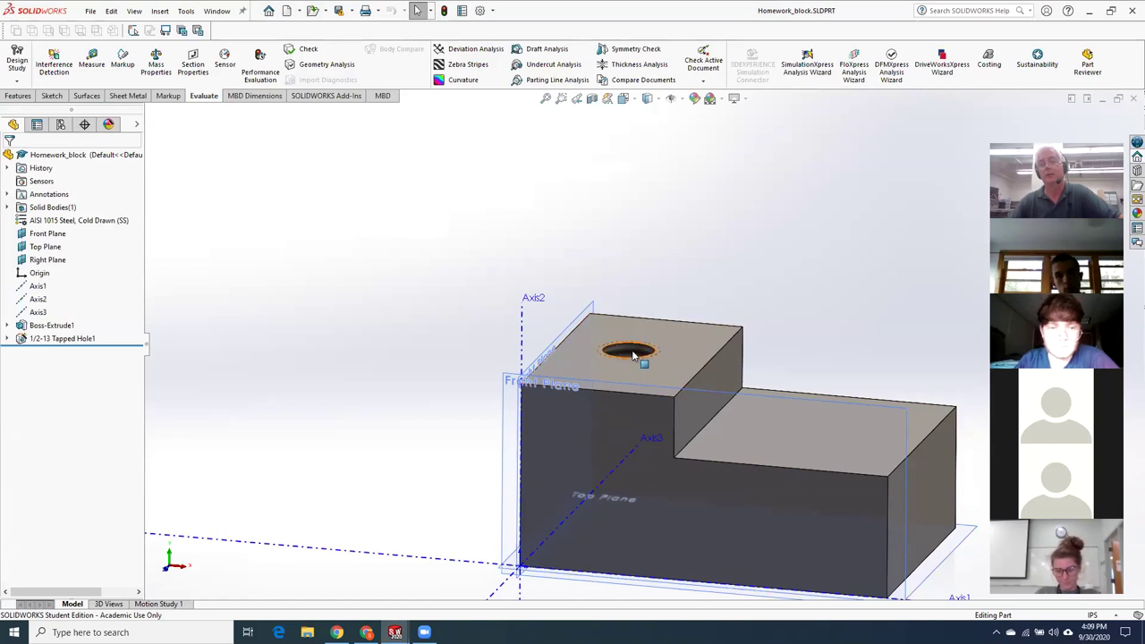
Examine the 1/2-13 tapped hole in the homework block's raised top face up close
{"action": "middle_click_drag", "start_coordinate": [659, 346], "coordinate": [669, 396]}
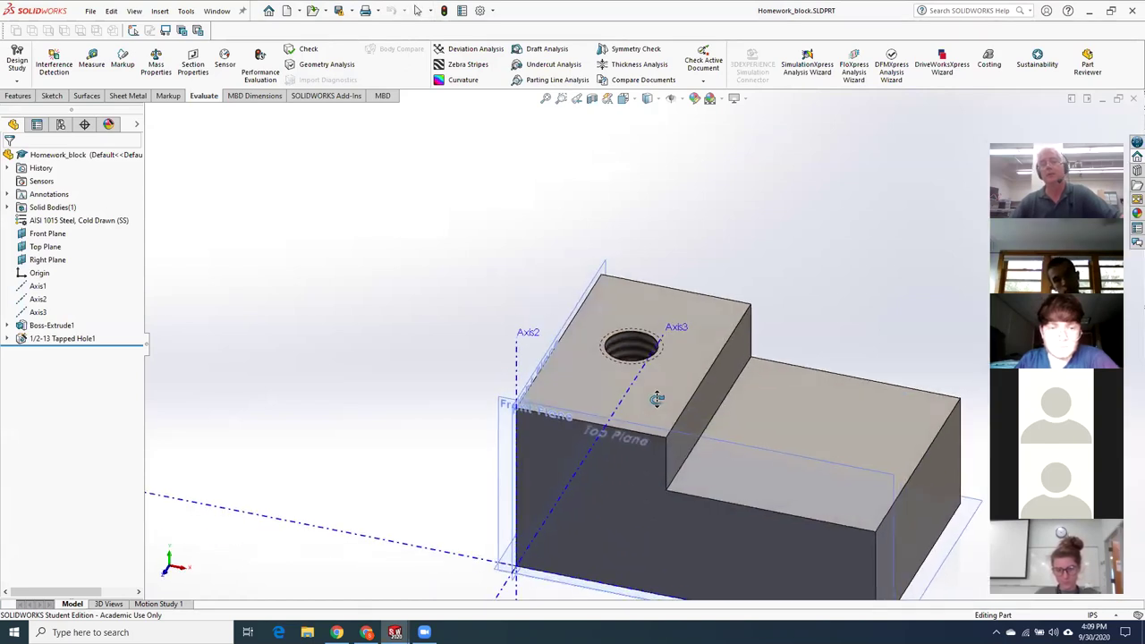
{"action": "scroll", "coordinate": [669, 365], "scroll_direction": "down", "scroll_amount": 3}
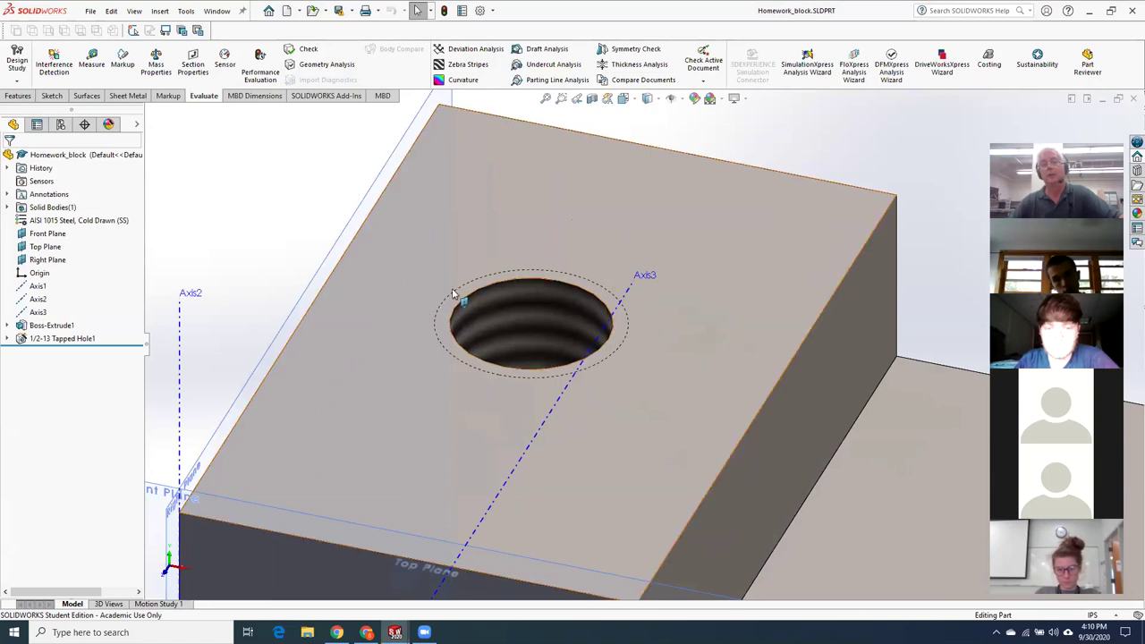
{"action": "scroll", "coordinate": [613, 438], "scroll_direction": "up", "scroll_amount": 3}
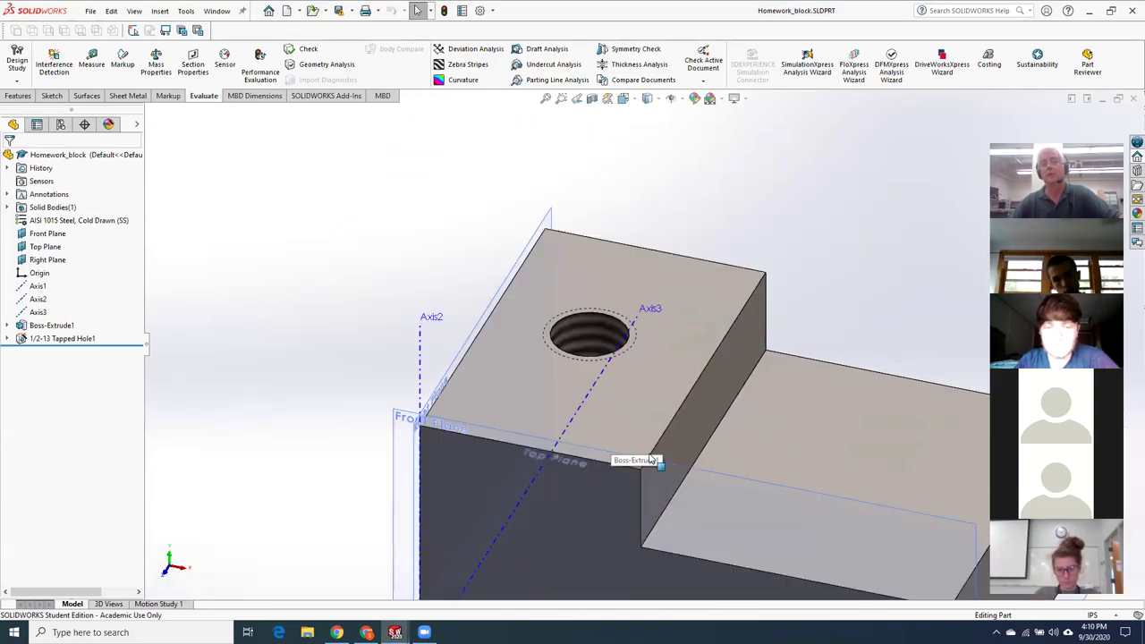
{"action": "scroll", "coordinate": [658, 461], "scroll_direction": "up", "scroll_amount": 2}
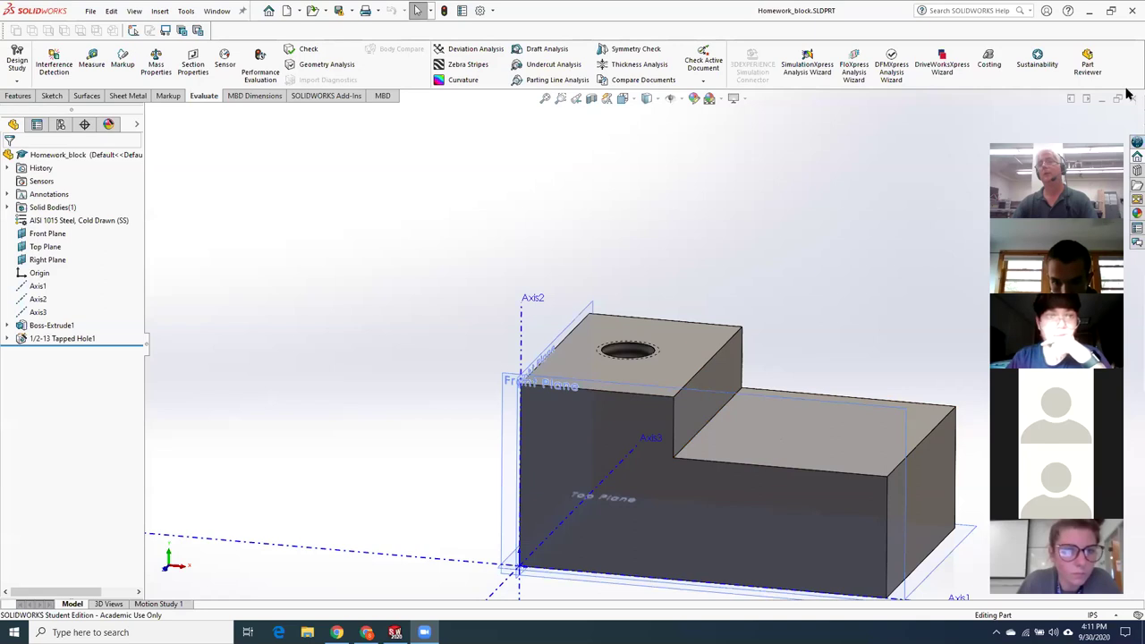
Close the Homework_block part and open Homework_block.SLDPRT again from the Downloads folder
{"action": "left_click", "coordinate": [1130, 97]}
{"action": "left_click", "coordinate": [90, 11]}
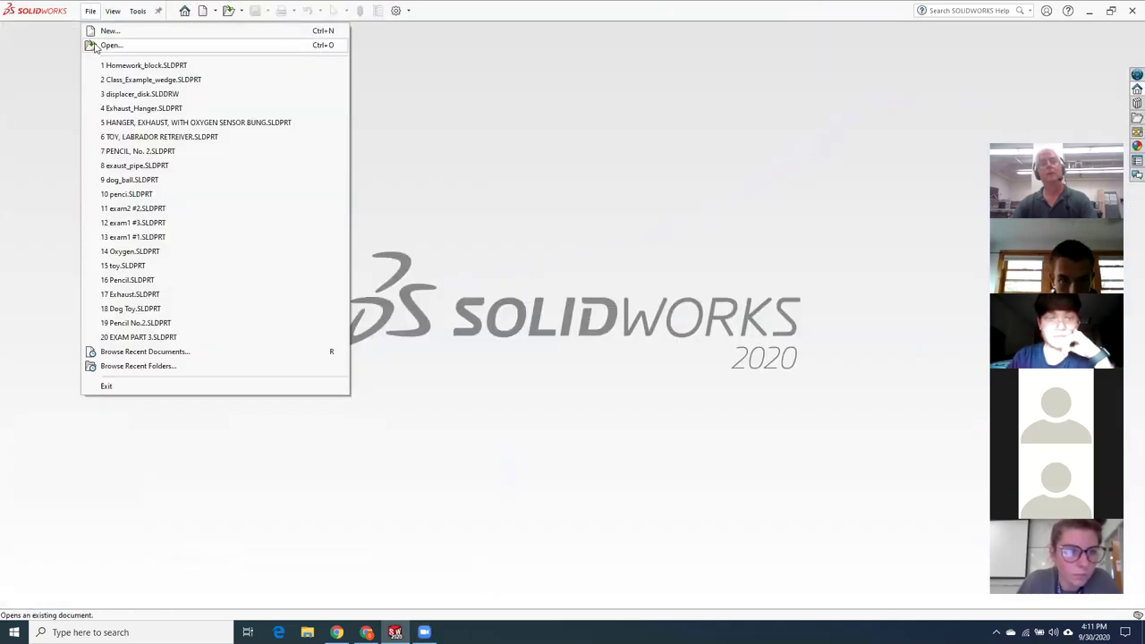
{"action": "left_click", "coordinate": [94, 45]}
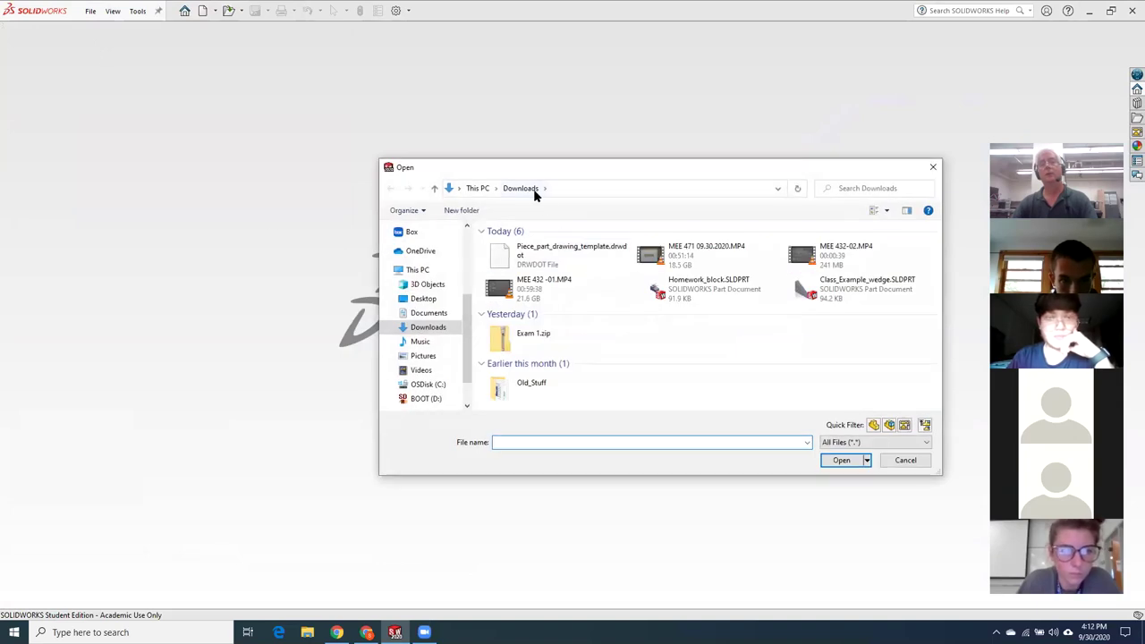
{"action": "left_click", "coordinate": [714, 290]}
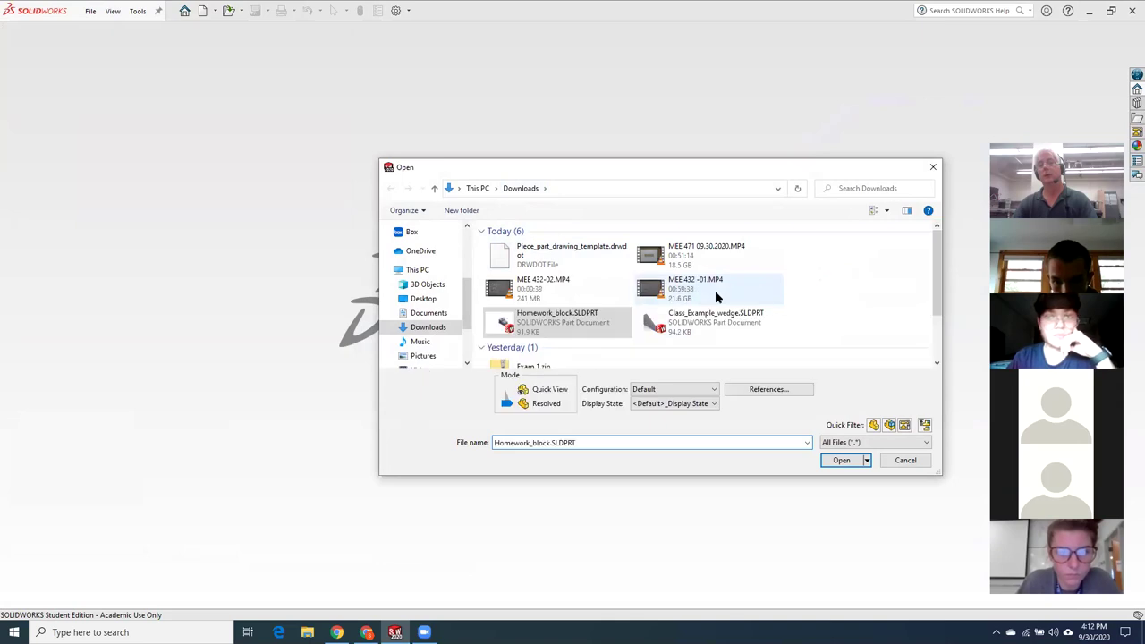
{"action": "left_click", "coordinate": [560, 332]}
{"action": "left_click", "coordinate": [838, 461]}
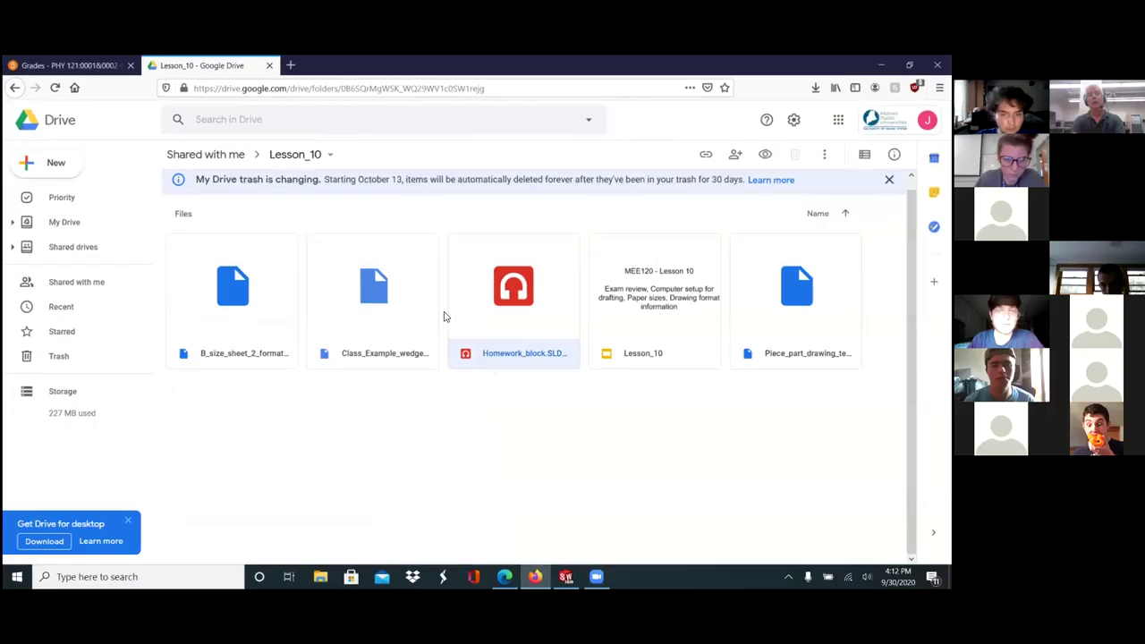
Try to download Homework_block.SLDPRT from the Lesson_10 Drive folder for opening with another application, cancel it, and close the Drive page
{"action": "double_click", "coordinate": [540, 304]}
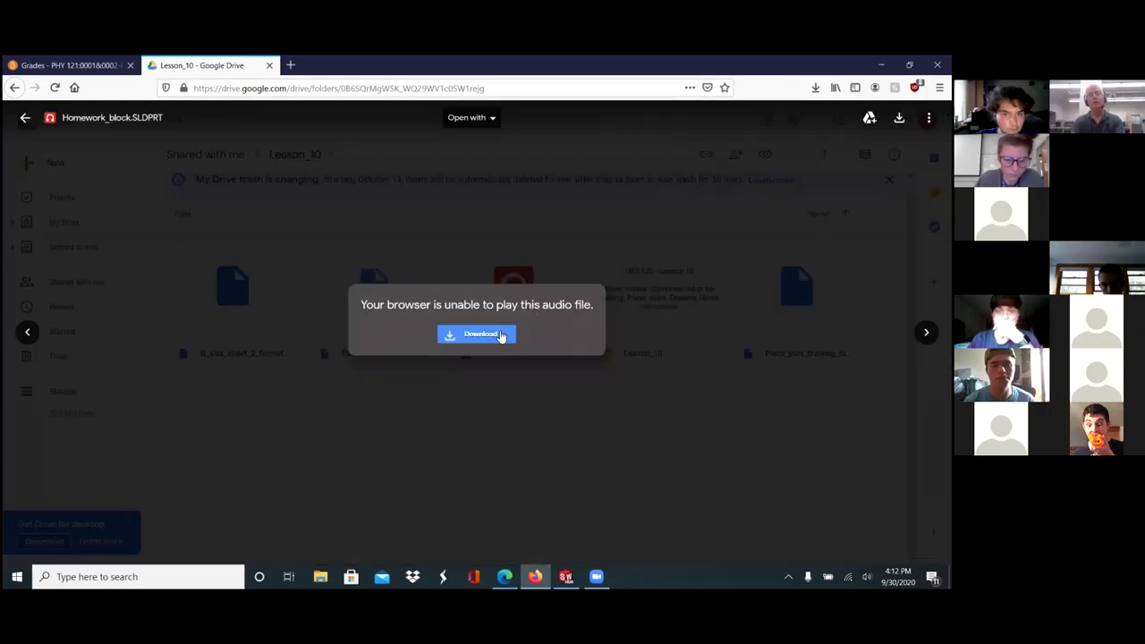
{"action": "left_click", "coordinate": [479, 335]}
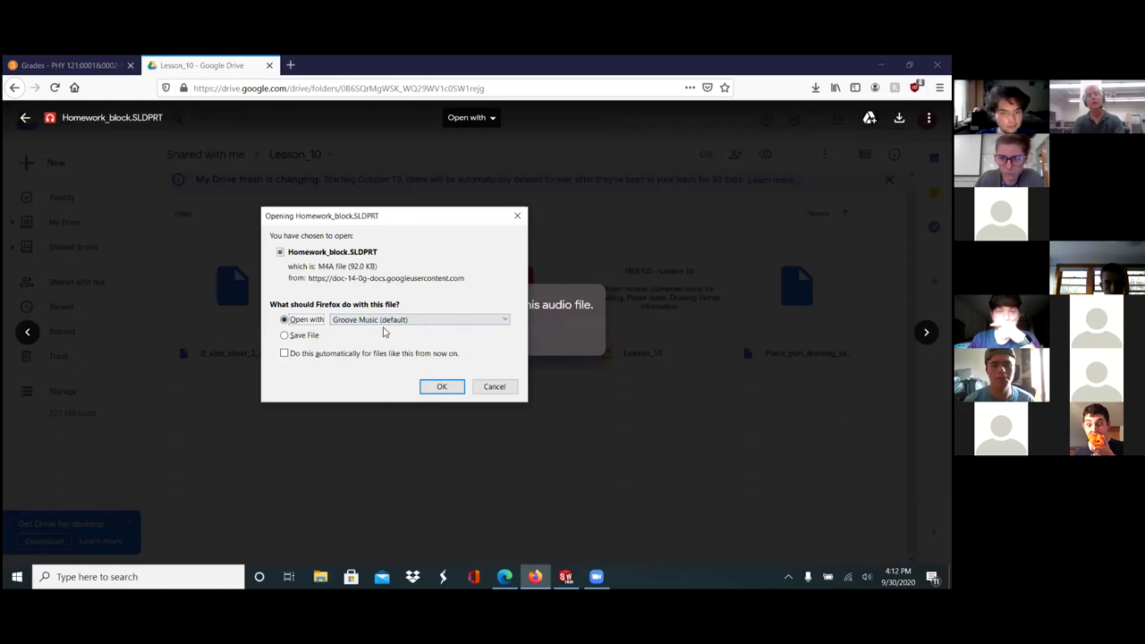
{"action": "left_click", "coordinate": [392, 320]}
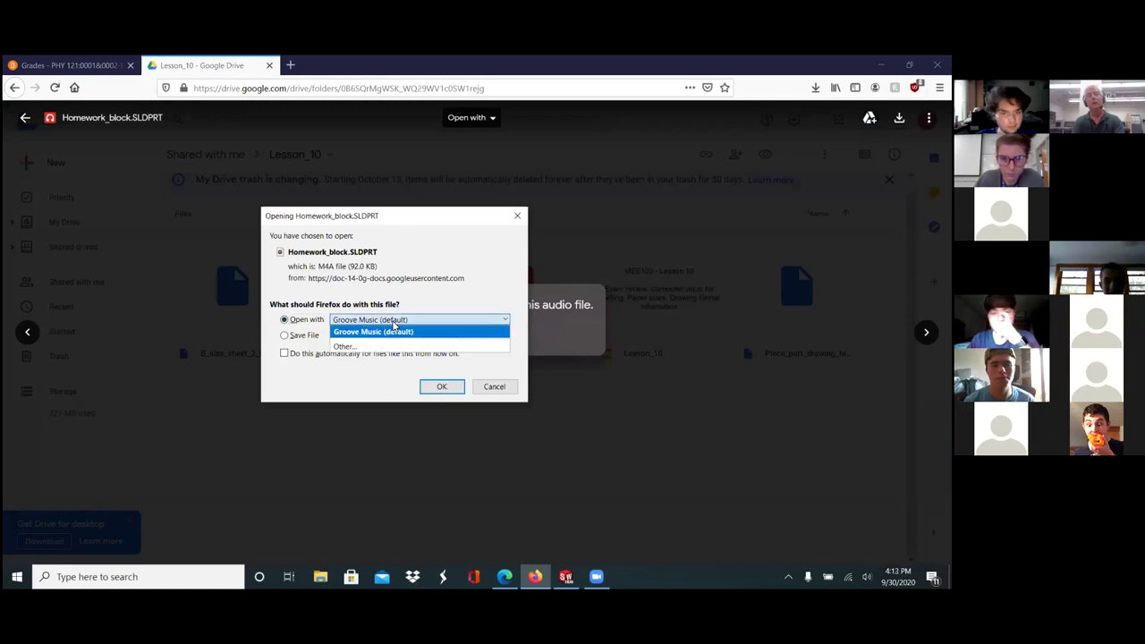
{"action": "left_click", "coordinate": [404, 345]}
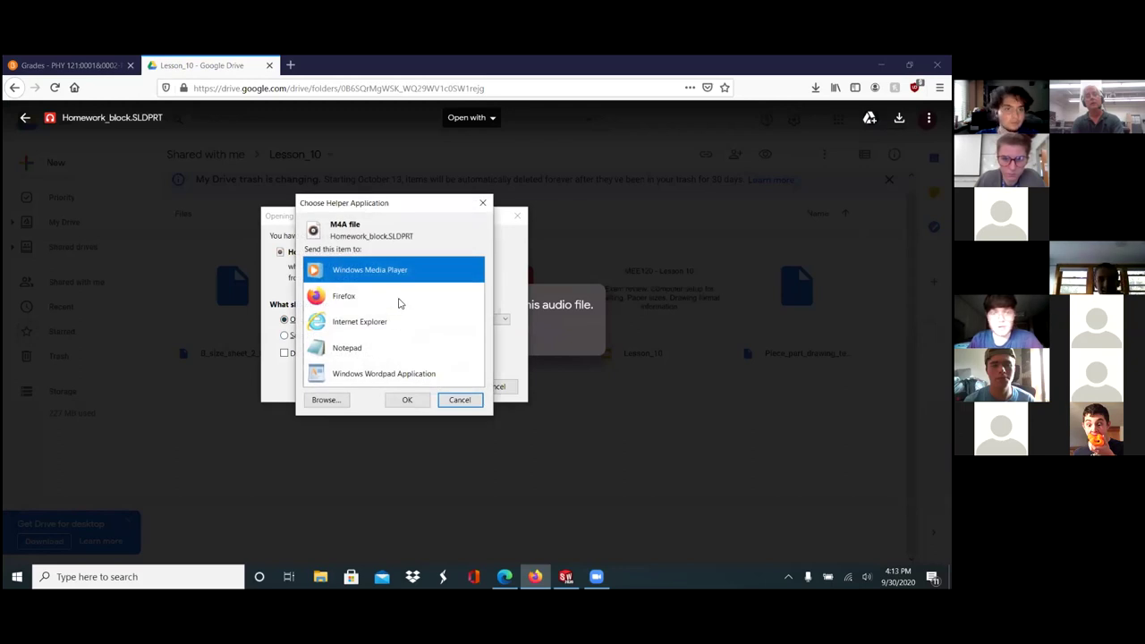
{"action": "left_click", "coordinate": [481, 203]}
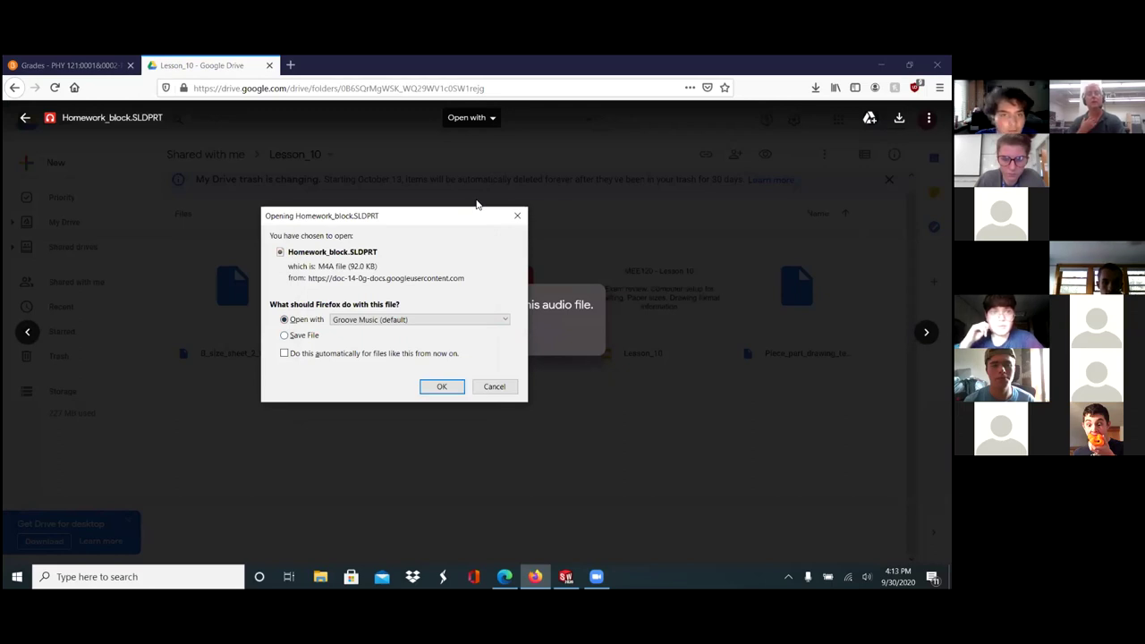
{"action": "left_click", "coordinate": [503, 384]}
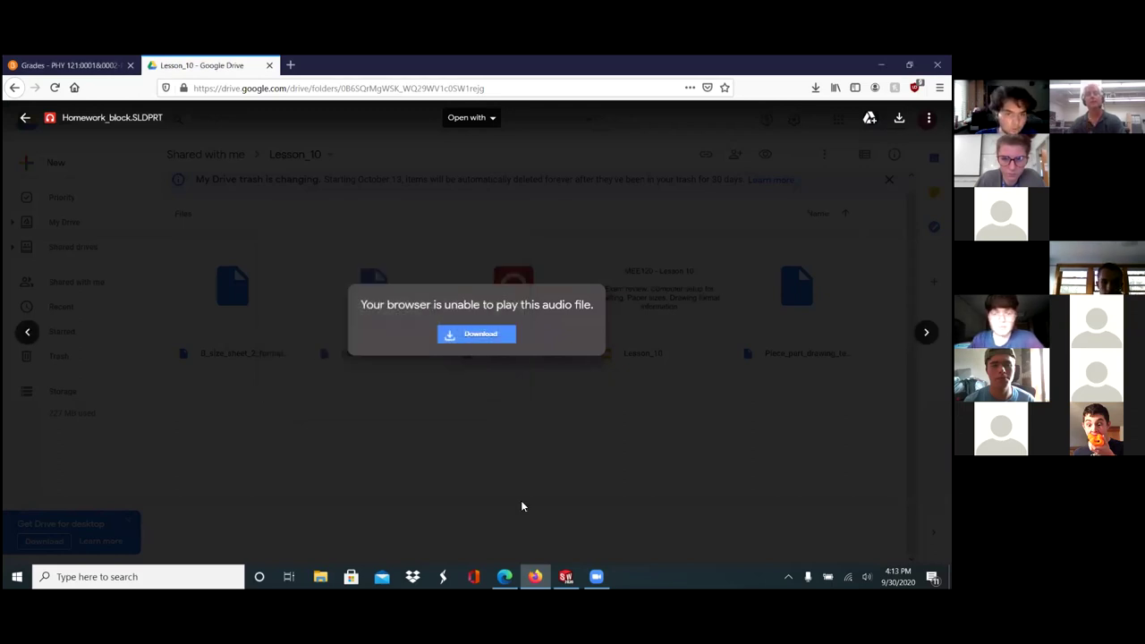
{"action": "left_click", "coordinate": [416, 505]}
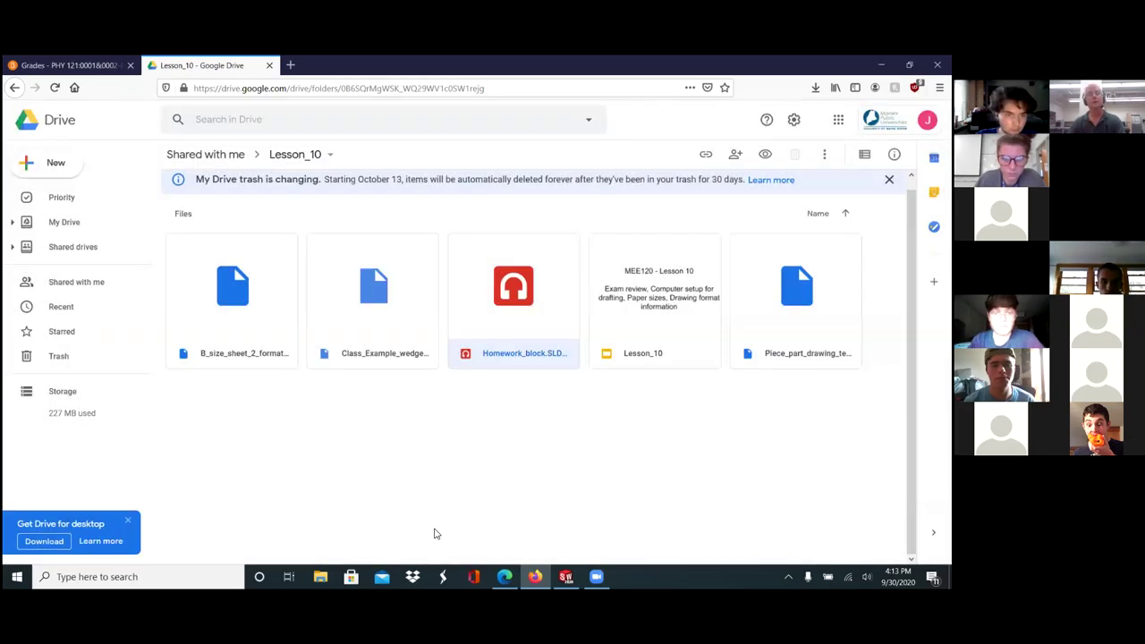
{"action": "left_click", "coordinate": [269, 66]}
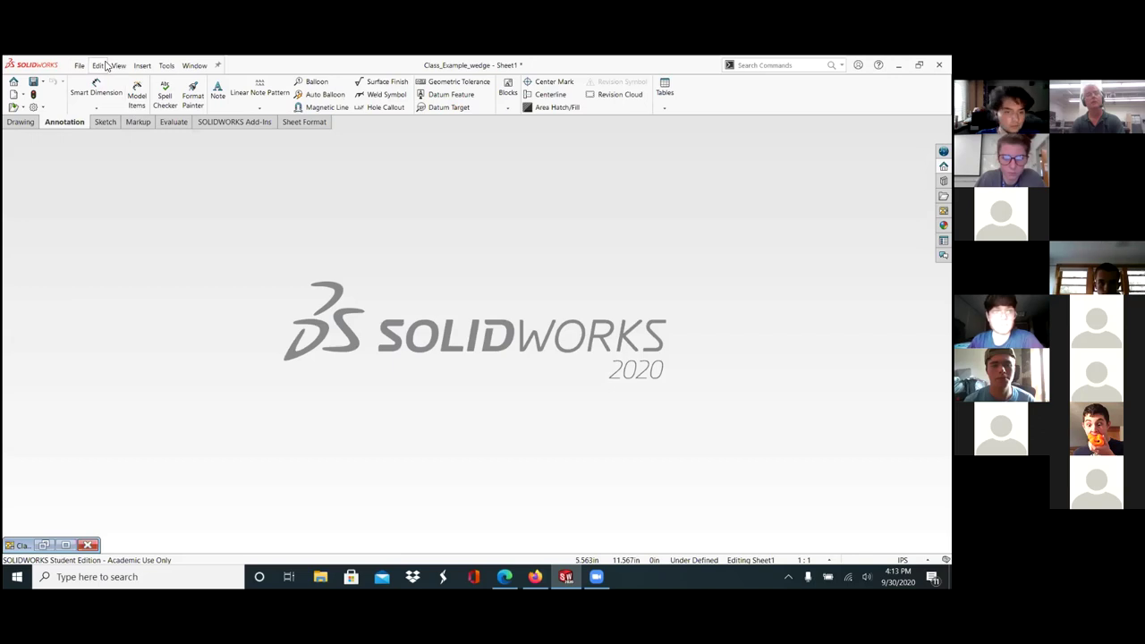
Switch to SOLIDWORKS and try to open Homework_block.SLDPRT from the AppData\Local\Temp folder
{"action": "left_click", "coordinate": [80, 65]}
{"action": "mouse_move", "coordinate": [98, 65]}
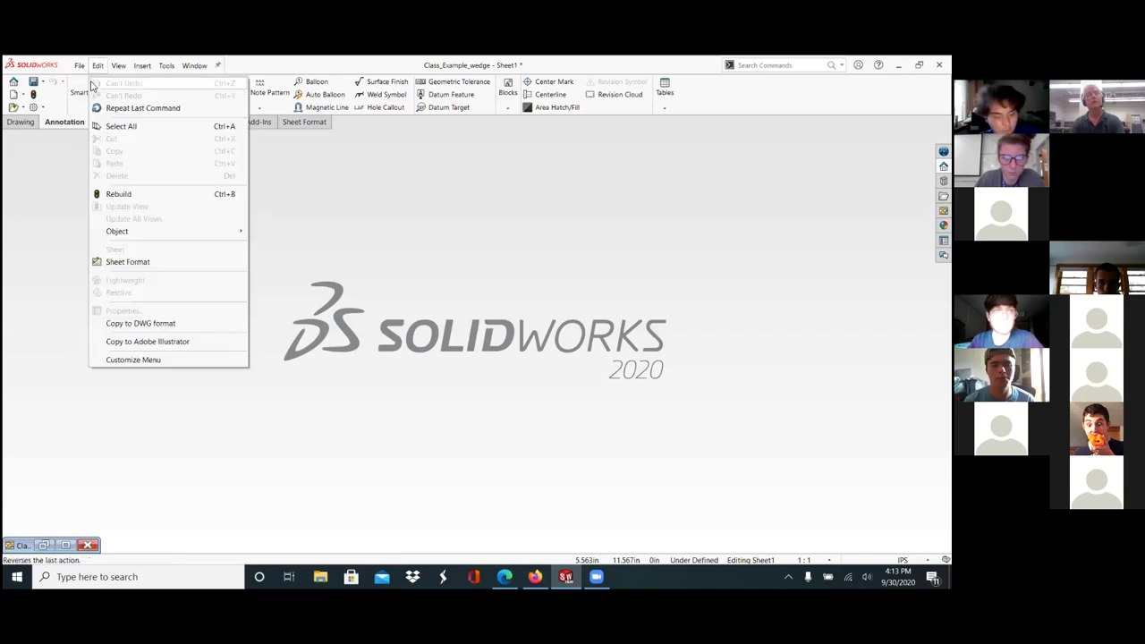
{"action": "left_click", "coordinate": [80, 65]}
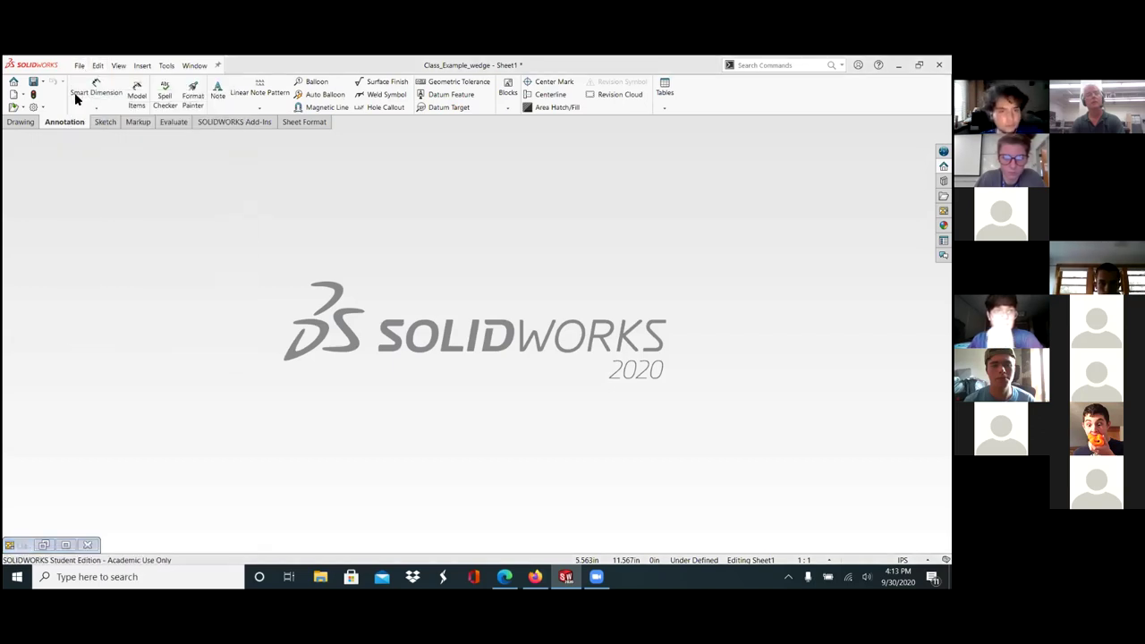
{"action": "scroll", "coordinate": [511, 258], "scroll_direction": "down", "scroll_amount": 5}
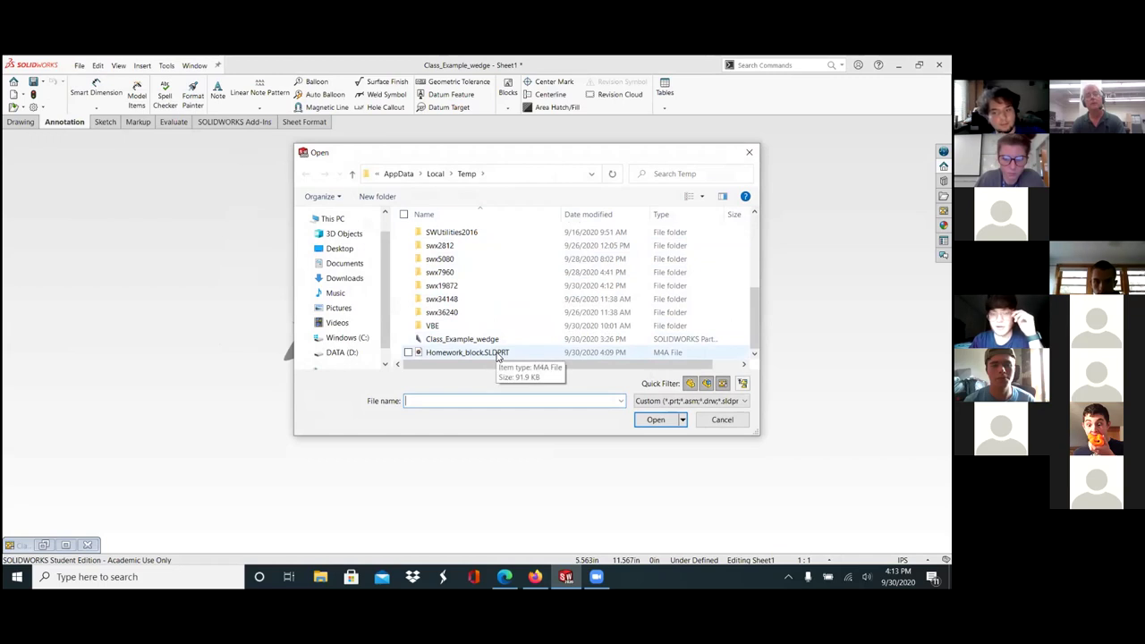
{"action": "left_click", "coordinate": [498, 354]}
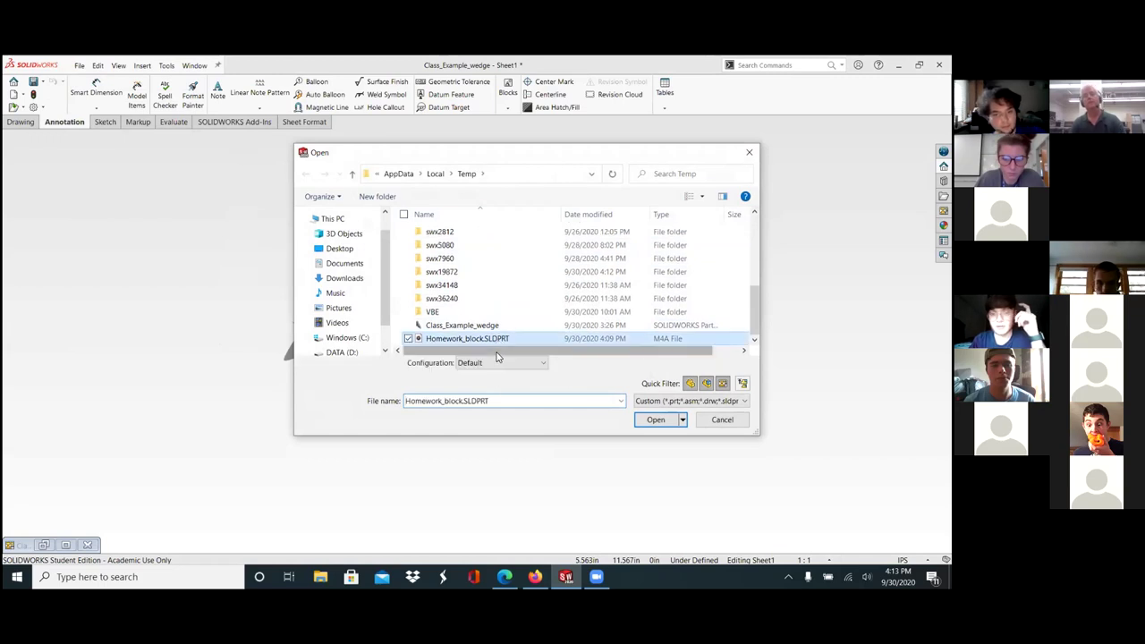
{"action": "left_click", "coordinate": [656, 420]}
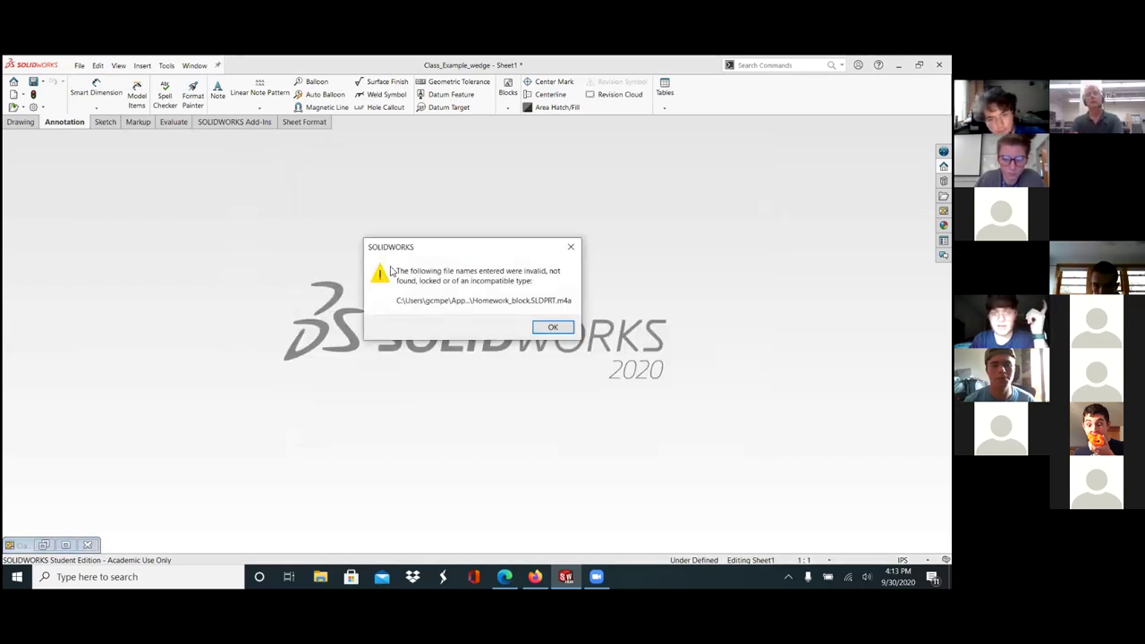
{"action": "left_click", "coordinate": [554, 327]}
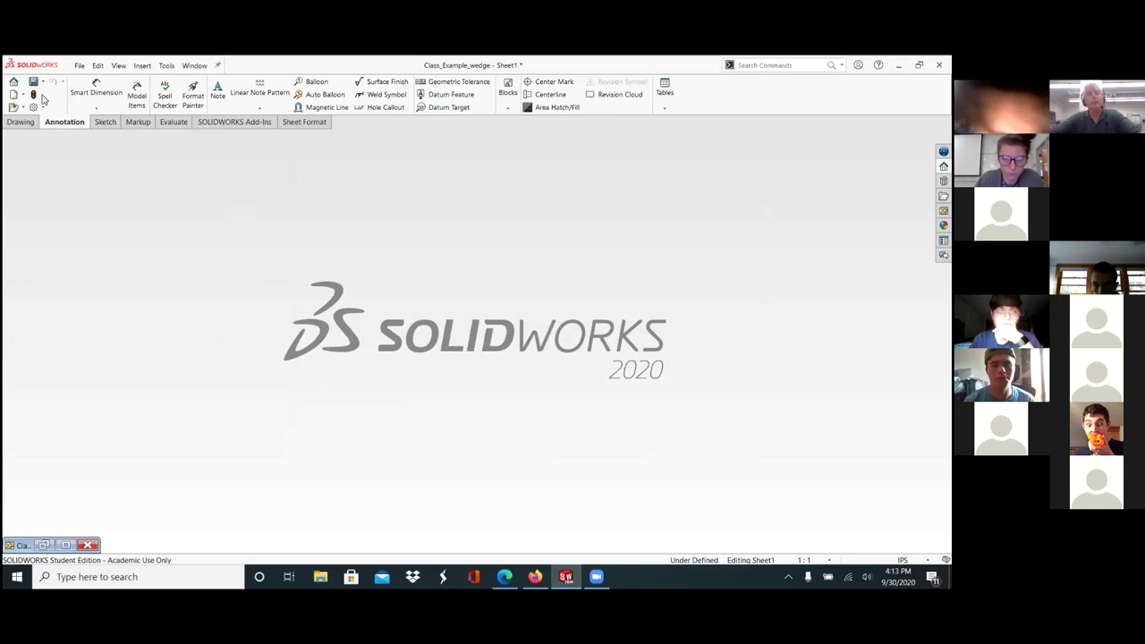
{"action": "left_click", "coordinate": [76, 67]}
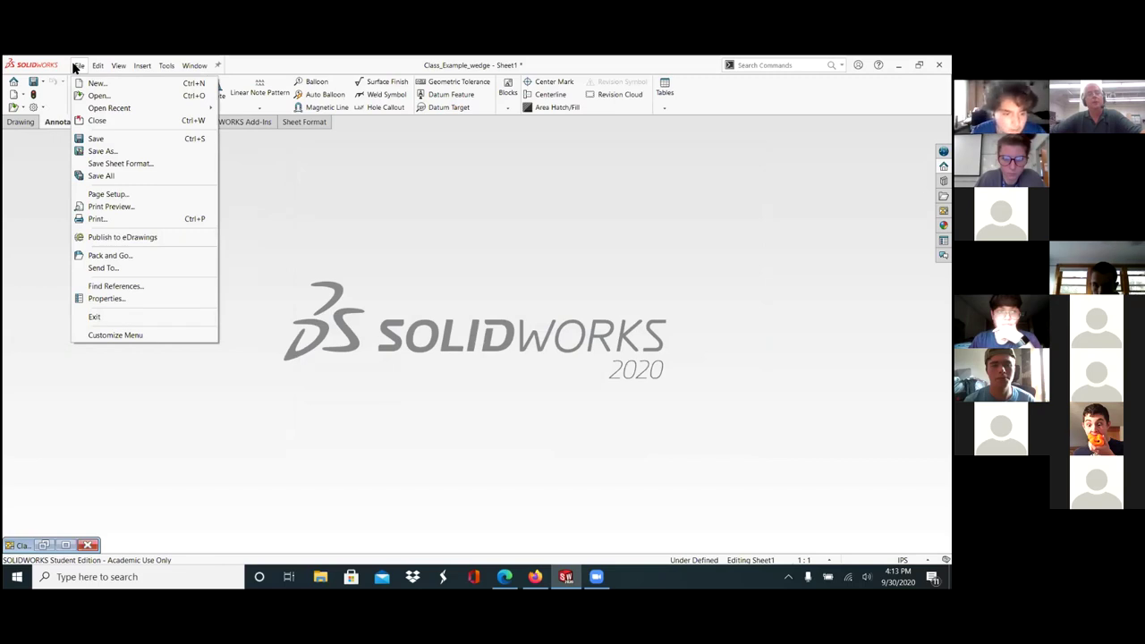
{"action": "left_click", "coordinate": [276, 199]}
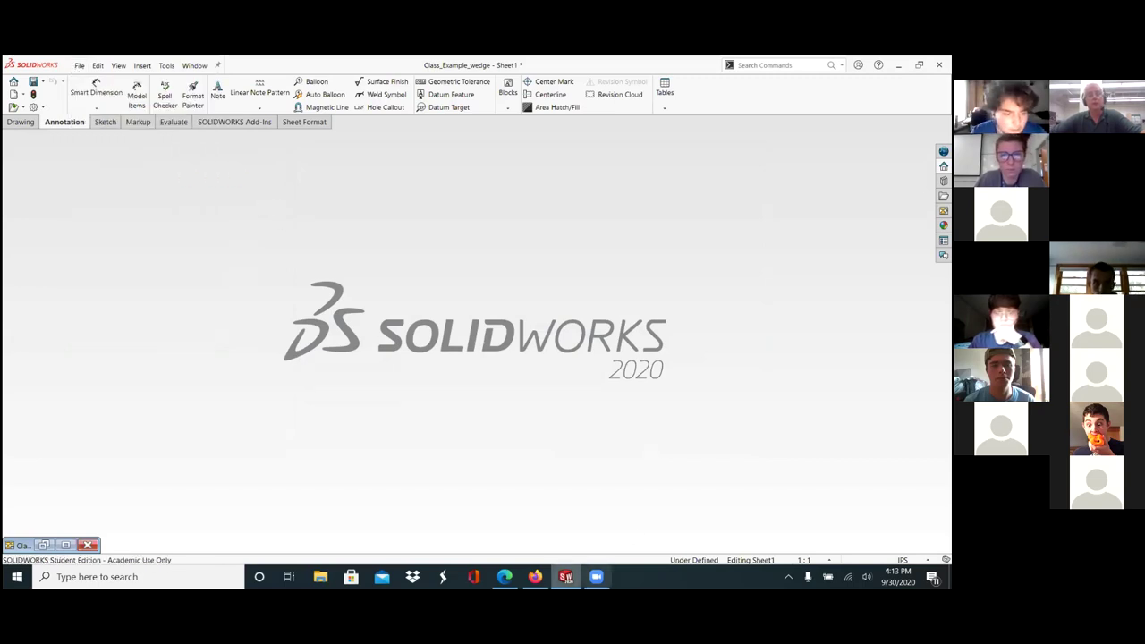
{"action": "mouse_move", "coordinate": [504, 577]}
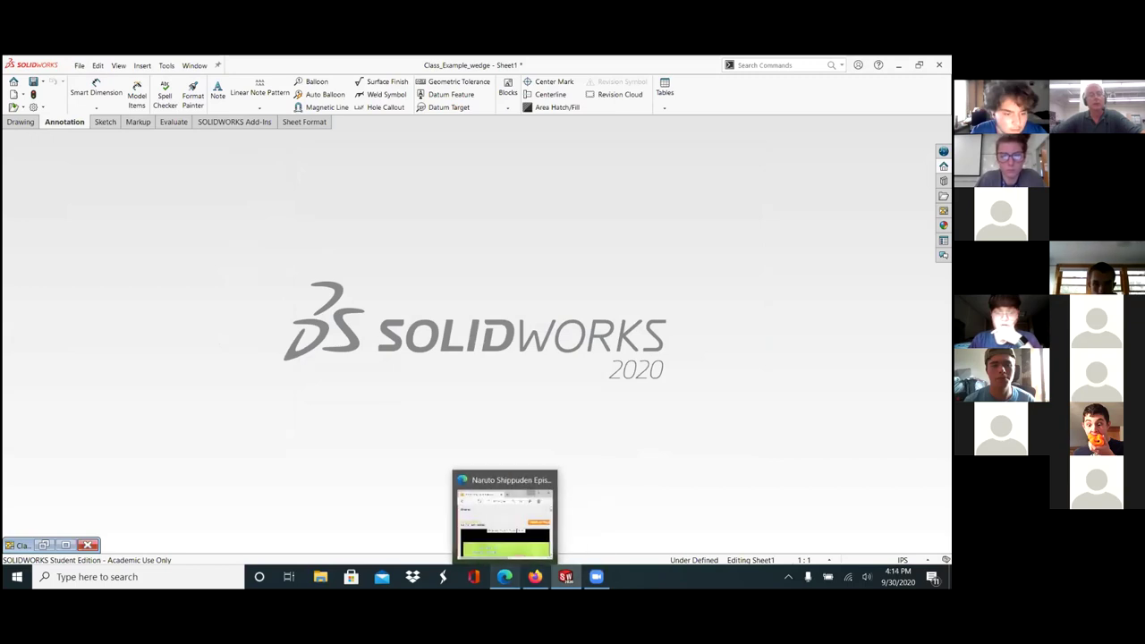
{"action": "left_click", "coordinate": [535, 577]}
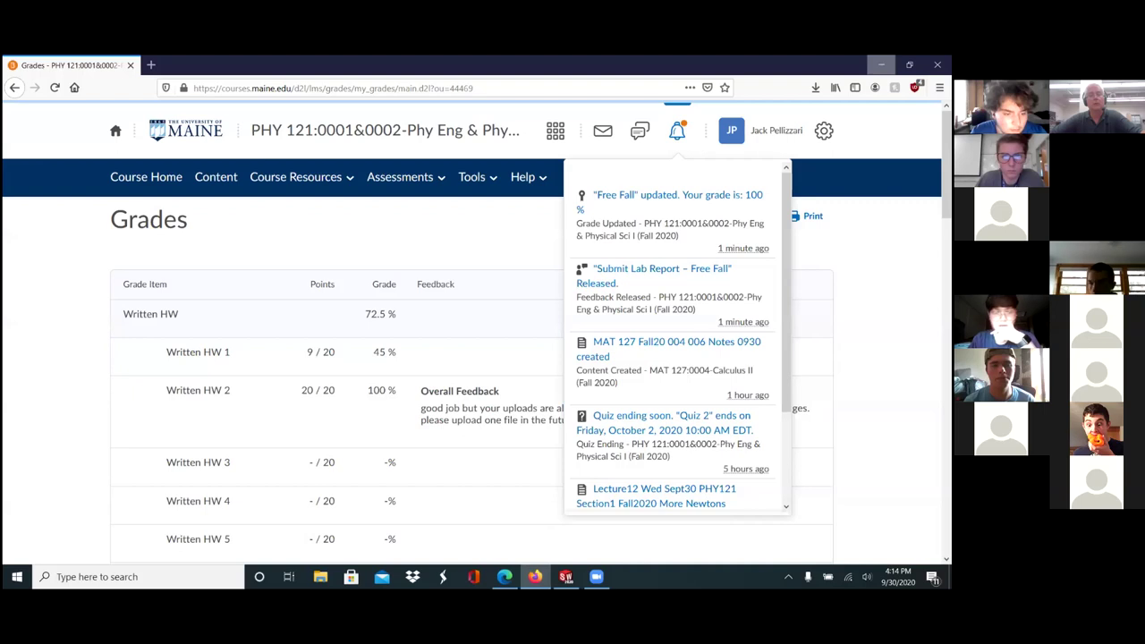
{"action": "left_click", "coordinate": [881, 64]}
Switch to File Explorer and look through the Downloads folder for the homework block file
{"action": "left_click", "coordinate": [320, 577]}
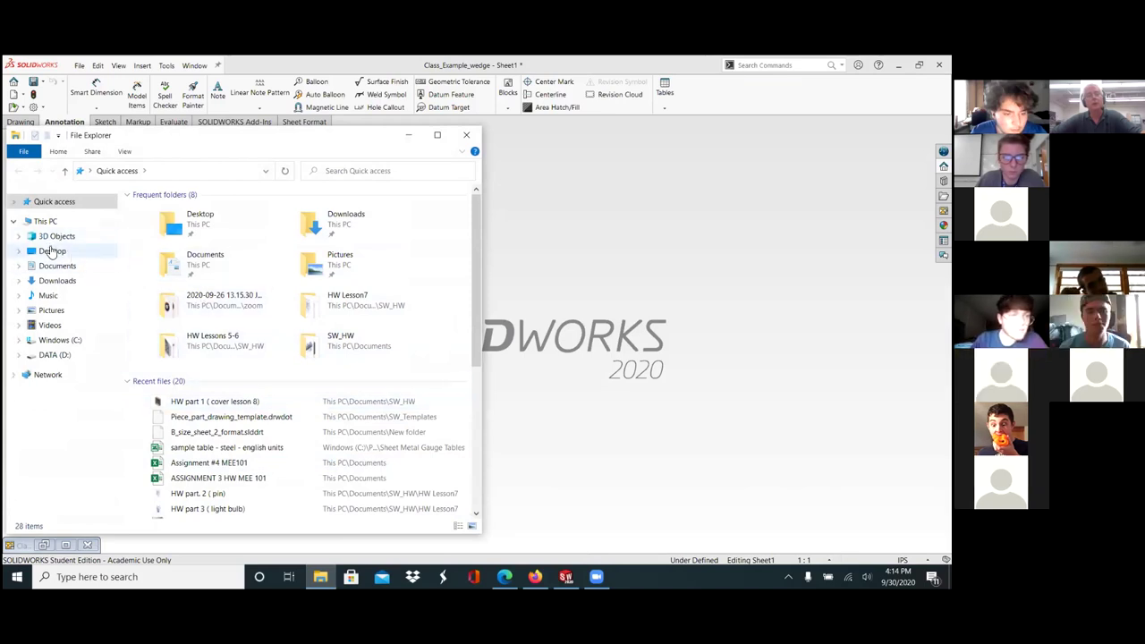
{"action": "left_click", "coordinate": [57, 280]}
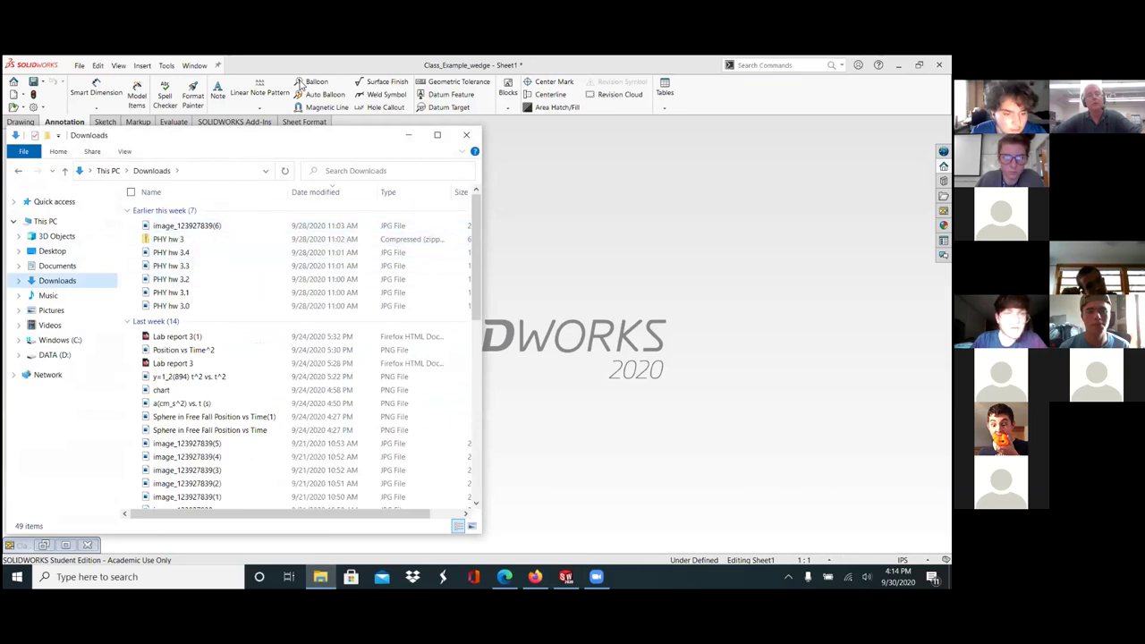
{"action": "scroll", "coordinate": [233, 238], "scroll_direction": "down", "scroll_amount": 4}
{"action": "scroll", "coordinate": [234, 239], "scroll_direction": "up", "scroll_amount": 4}
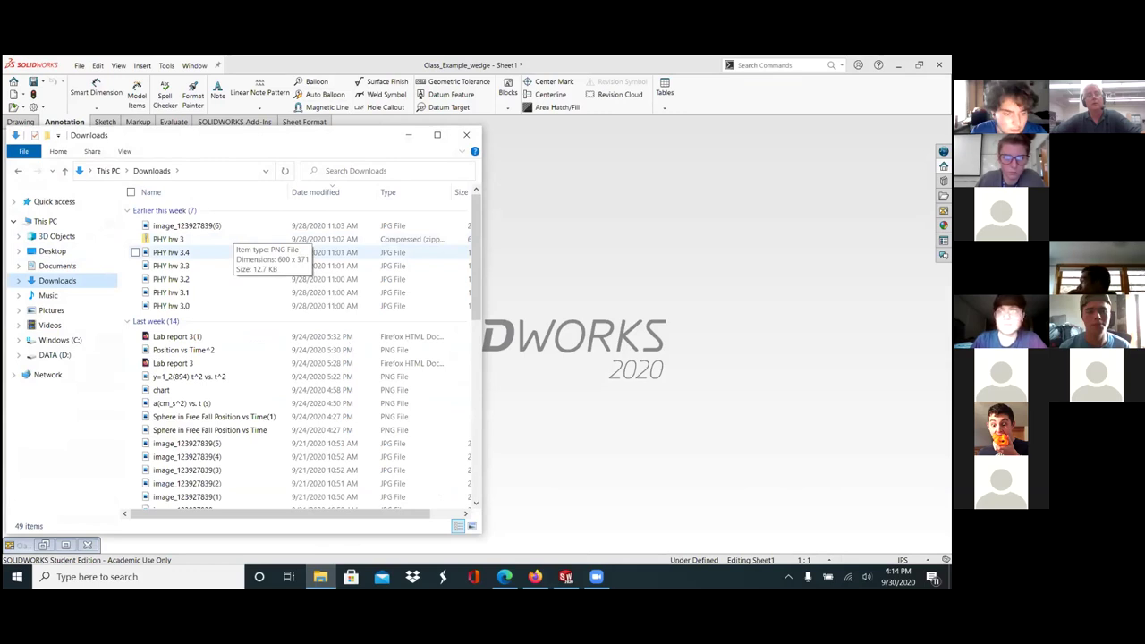
Move Homework_block.SLDPRT.m4a from Firefox's recent downloads into the Downloads folder in File Explorer
{"action": "key", "text": "alt+Tab"}
{"action": "left_click", "coordinate": [815, 88]}
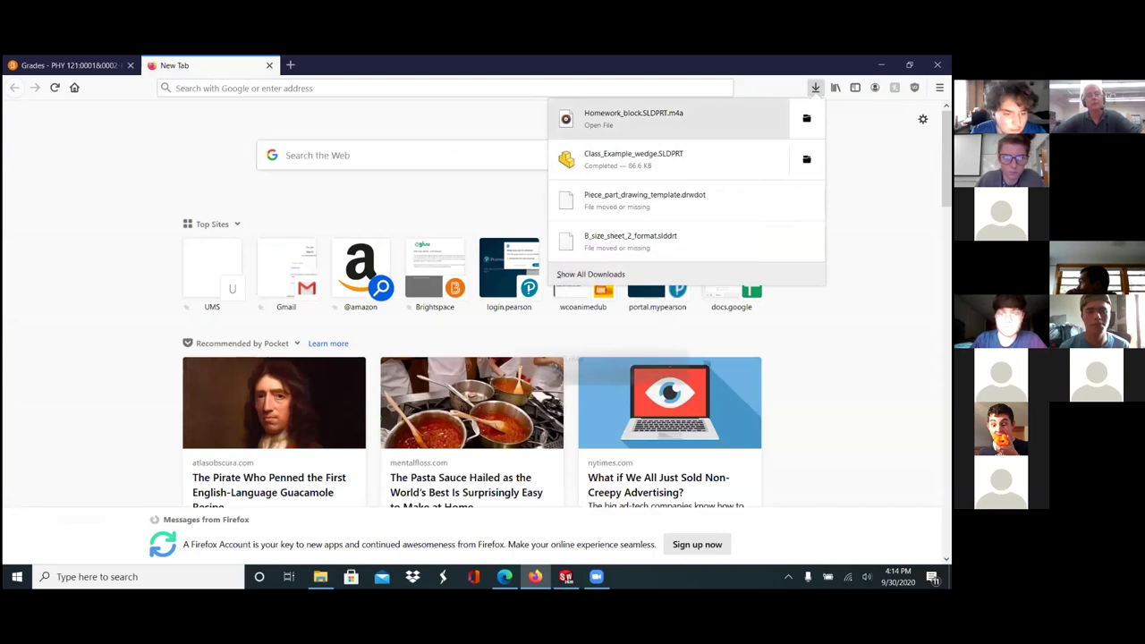
{"action": "left_click", "coordinate": [321, 576]}
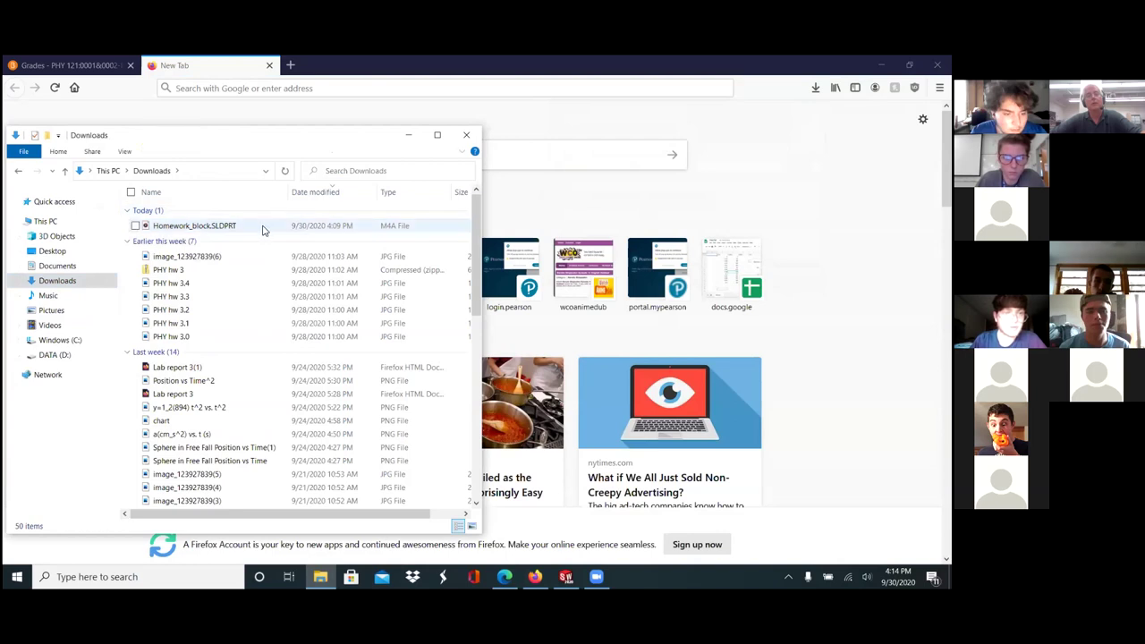
Dismiss the folder's options without creating anything and sort the Downloads files by type
{"action": "right_click", "coordinate": [359, 231]}
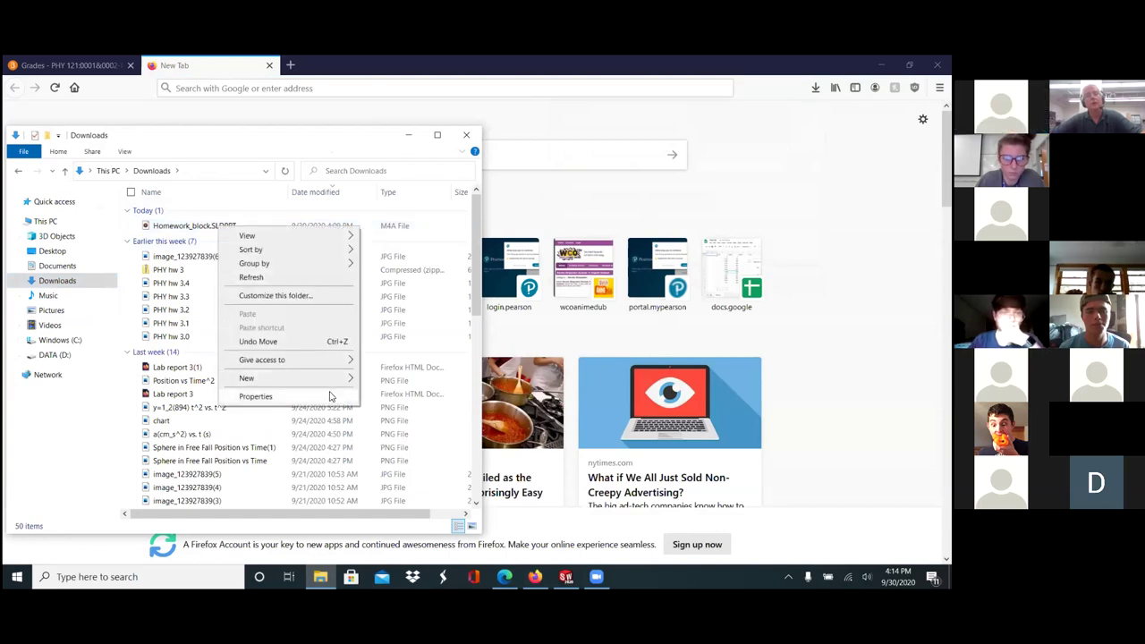
{"action": "mouse_move", "coordinate": [332, 381]}
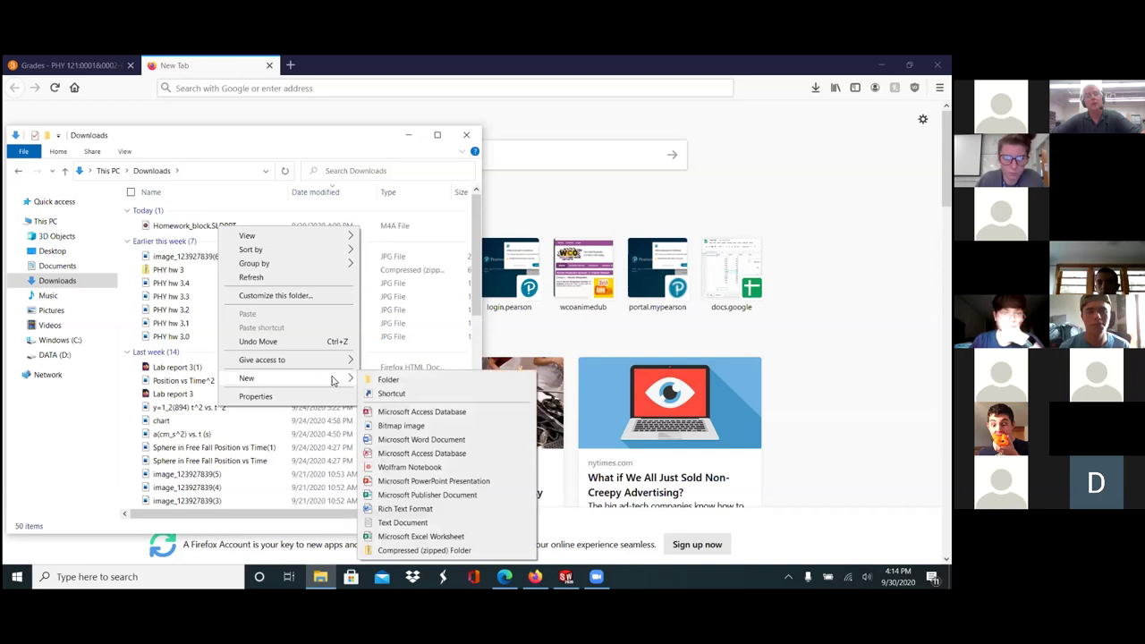
{"action": "left_click", "coordinate": [404, 196]}
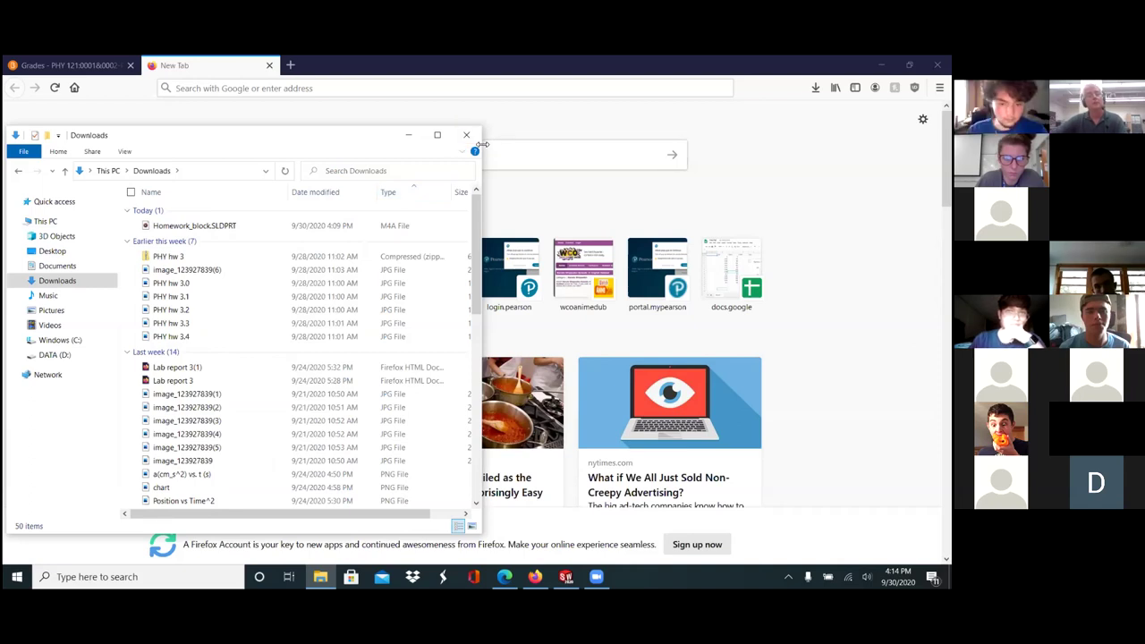
Widen the Downloads window to show the full Size column
{"action": "left_click_drag", "start_coordinate": [482, 144], "coordinate": [548, 144]}
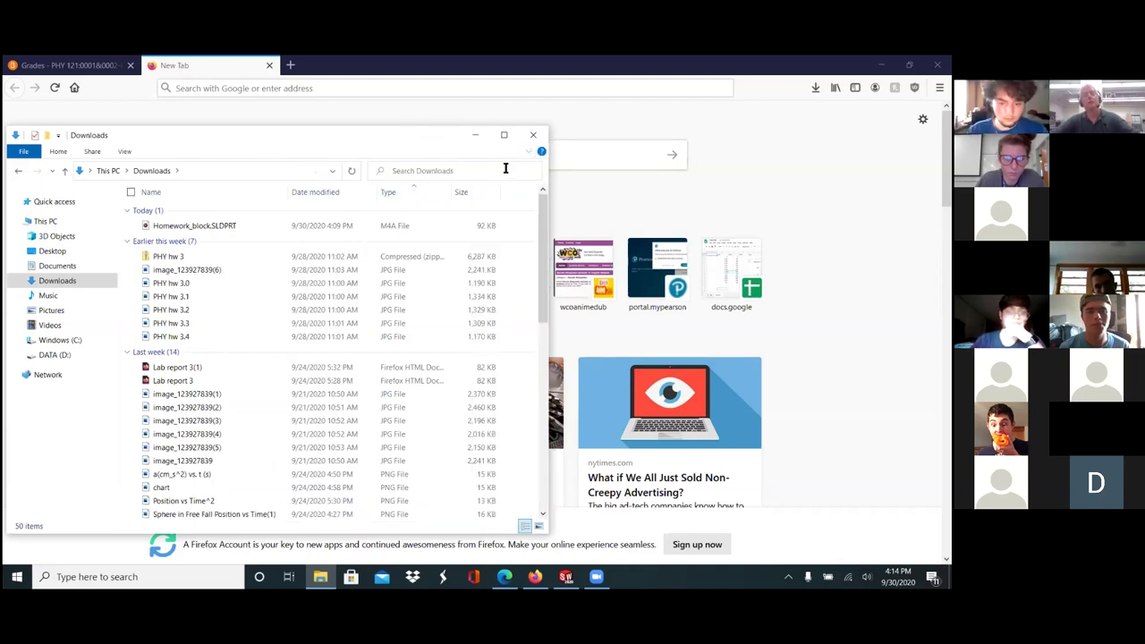
{"action": "right_click", "coordinate": [428, 229]}
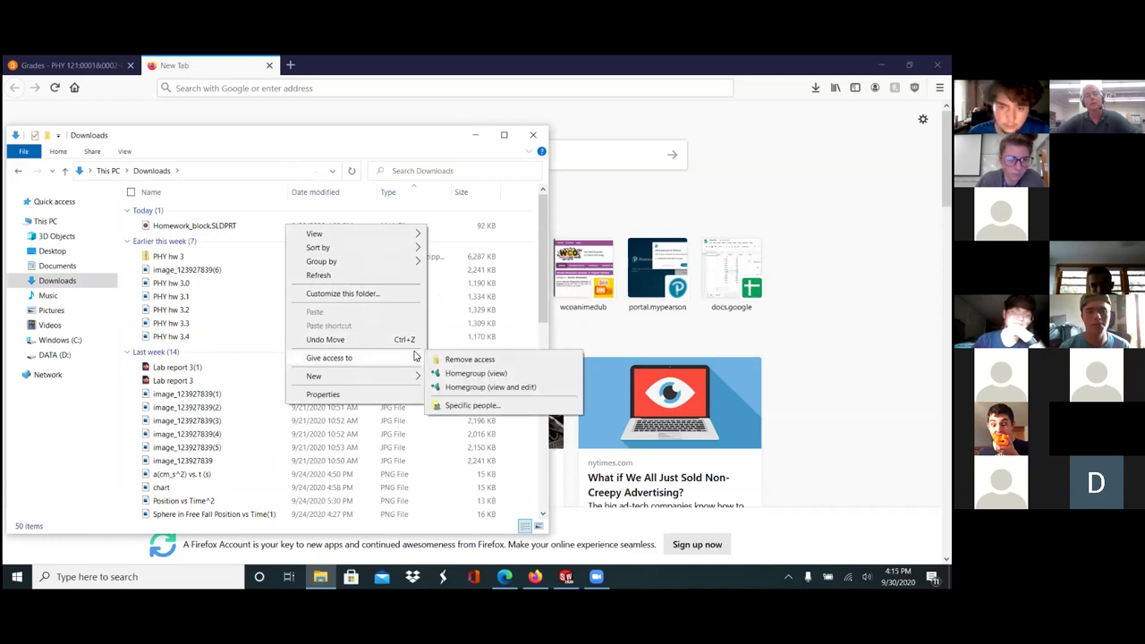
{"action": "mouse_move", "coordinate": [419, 233]}
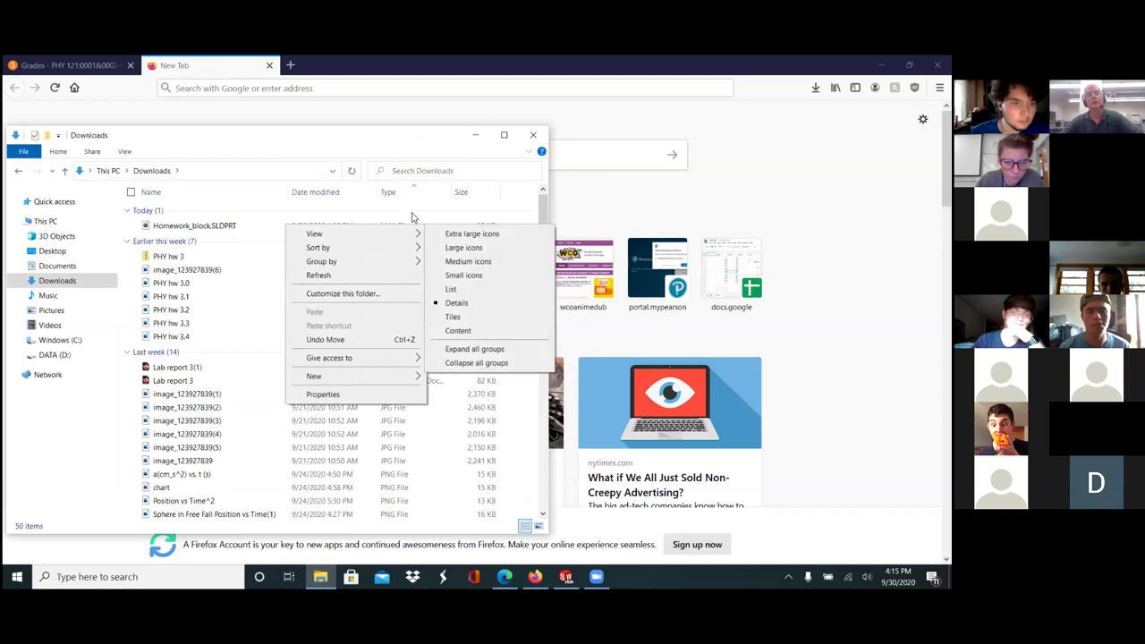
{"action": "left_click", "coordinate": [407, 219]}
{"action": "left_click", "coordinate": [403, 228]}
{"action": "right_click_drag", "start_coordinate": [404, 230], "coordinate": [402, 233]}
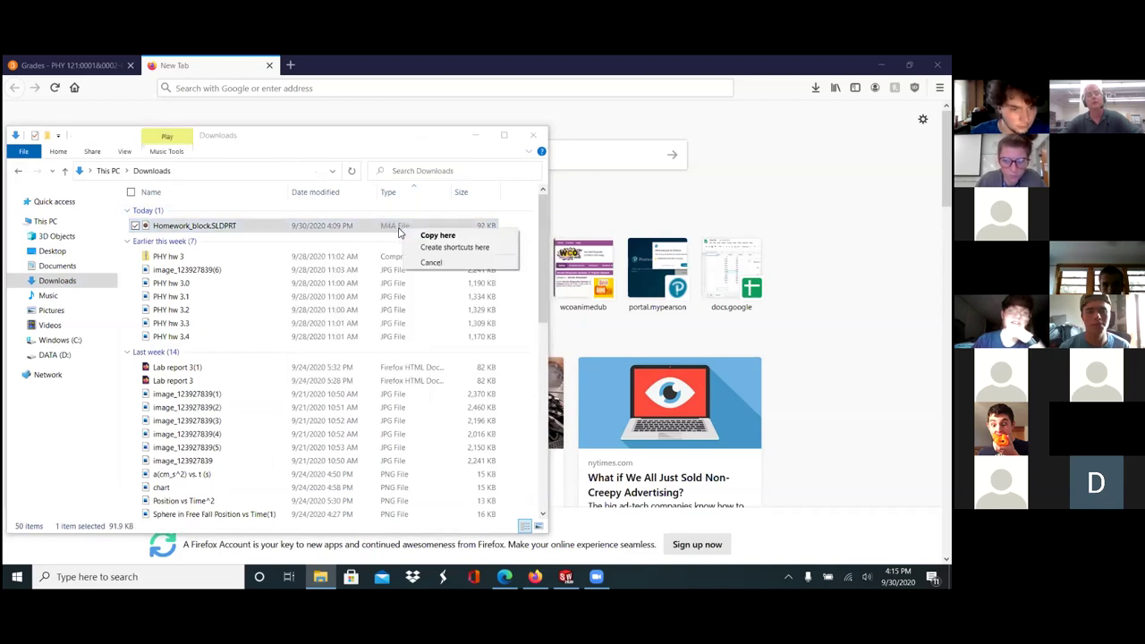
{"action": "left_click", "coordinate": [389, 159]}
Try to rename Homework_block.SLDPRT in the Downloads folder
{"action": "right_click", "coordinate": [248, 233]}
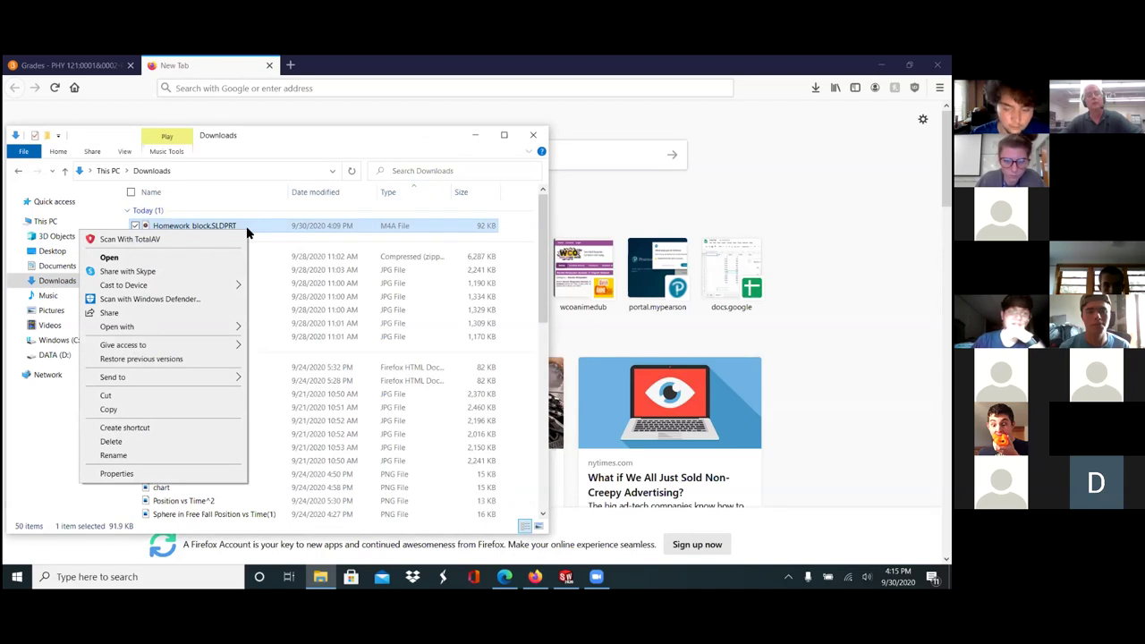
{"action": "left_click", "coordinate": [177, 457]}
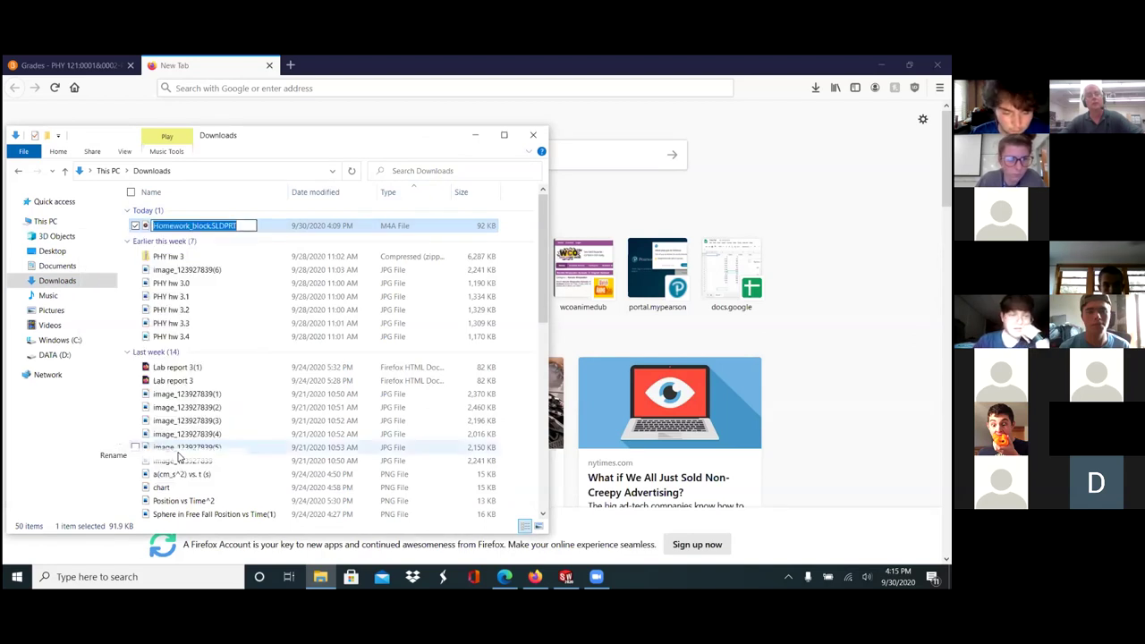
{"action": "left_click", "coordinate": [241, 227]}
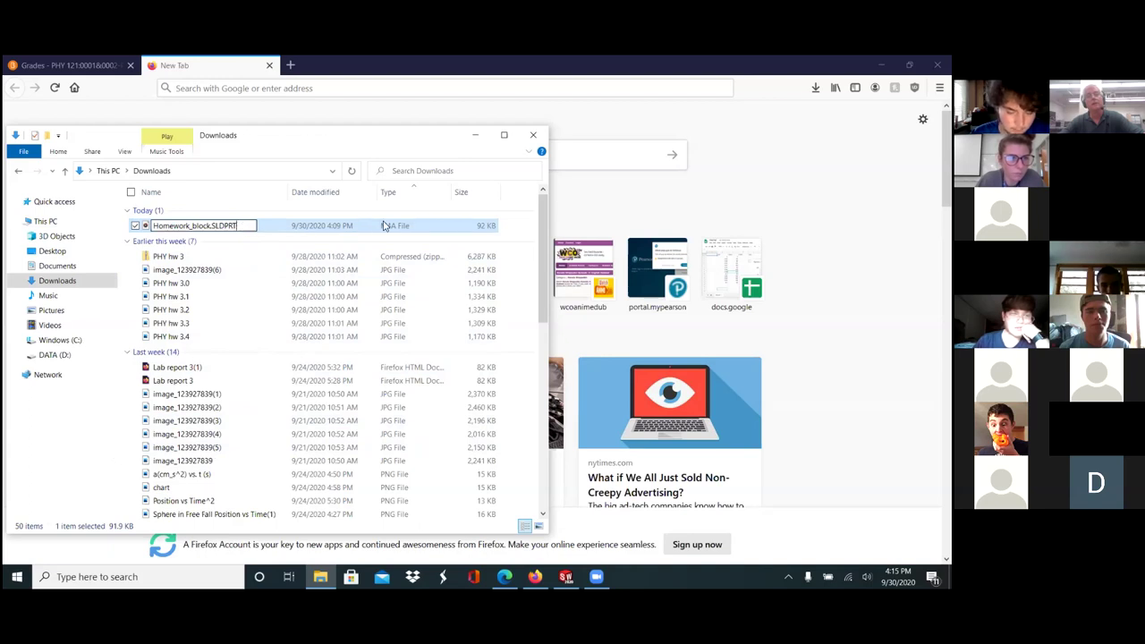
{"action": "key", "text": "Return"}
Examine the properties of Homework_block.SLDPRT for its file type and associated program, and close them without changes
{"action": "right_click", "coordinate": [259, 231]}
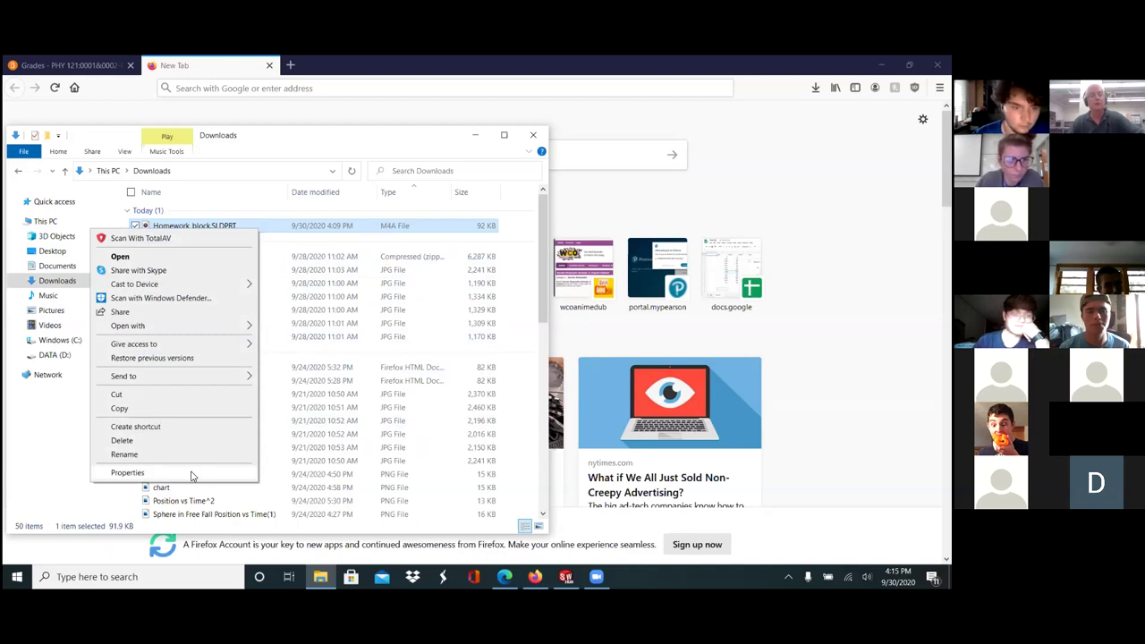
{"action": "left_click", "coordinate": [127, 472]}
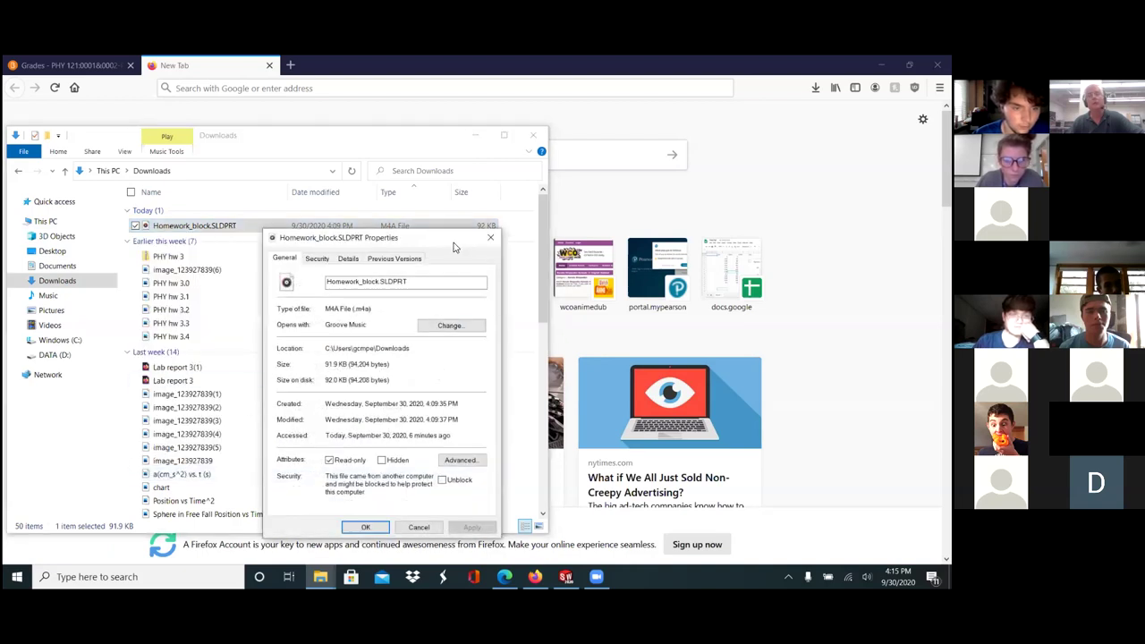
{"action": "left_click_drag", "start_coordinate": [441, 237], "coordinate": [443, 170]}
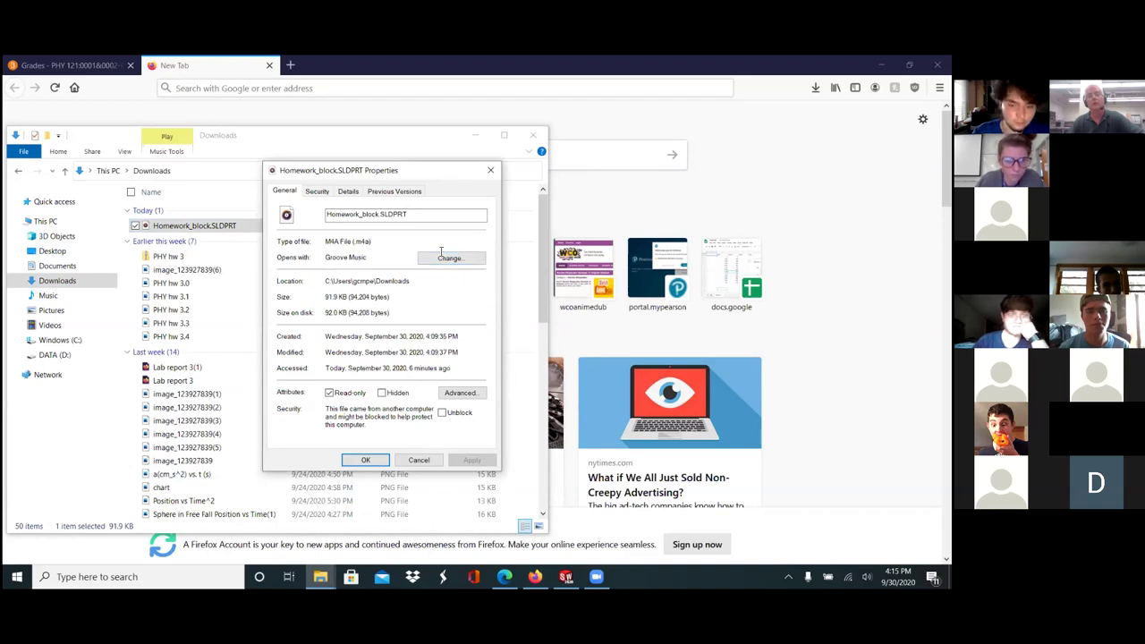
{"action": "left_click", "coordinate": [489, 176]}
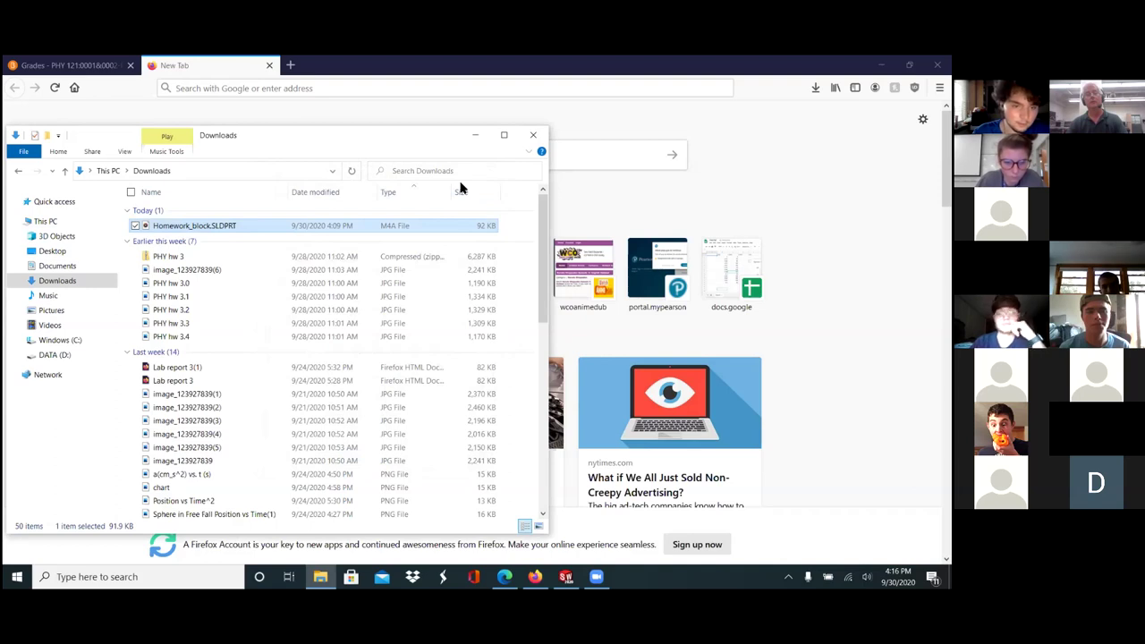
Close File Explorer and reopen the Lesson_10 Google Drive folder from Firefox's browsing history
{"action": "left_click", "coordinate": [533, 135]}
{"action": "key", "text": "alt"}
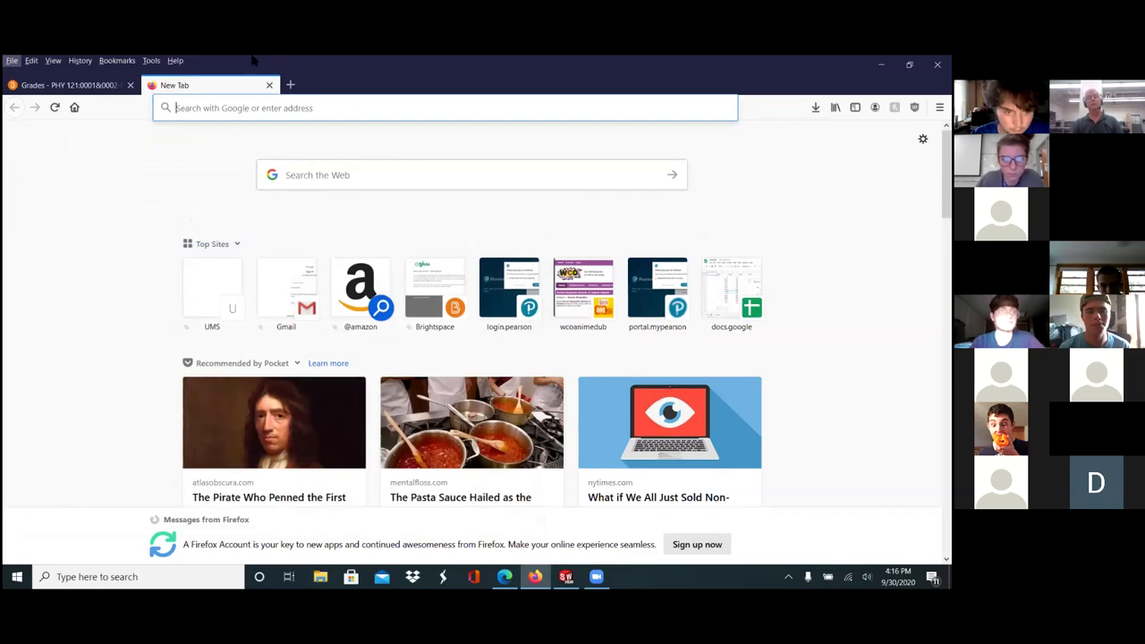
{"action": "left_click", "coordinate": [80, 61]}
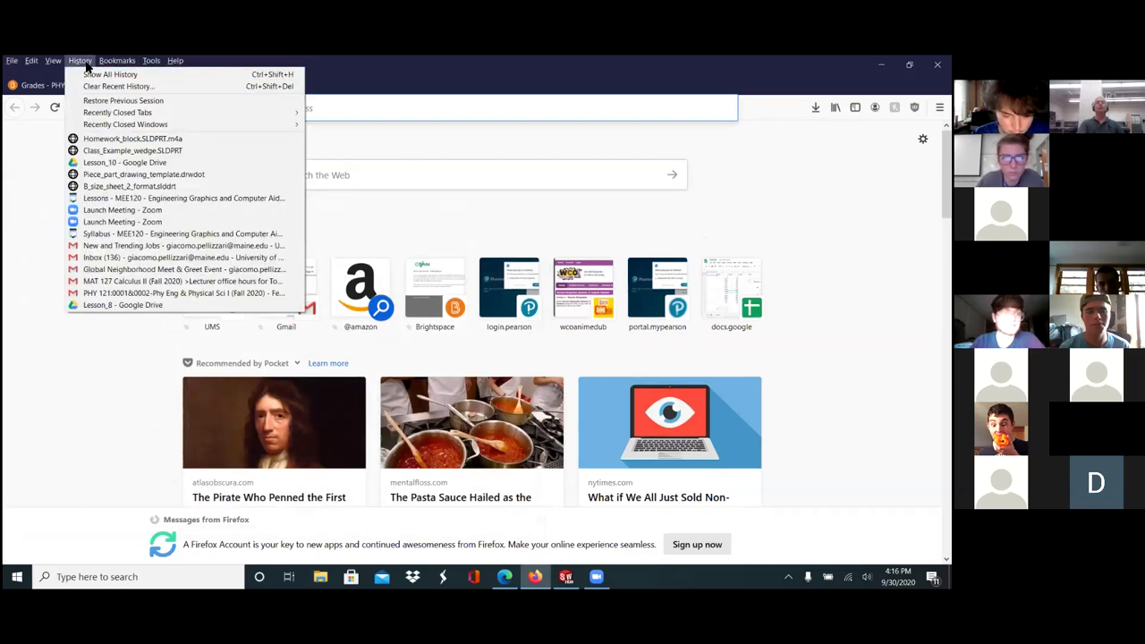
{"action": "left_click", "coordinate": [96, 161]}
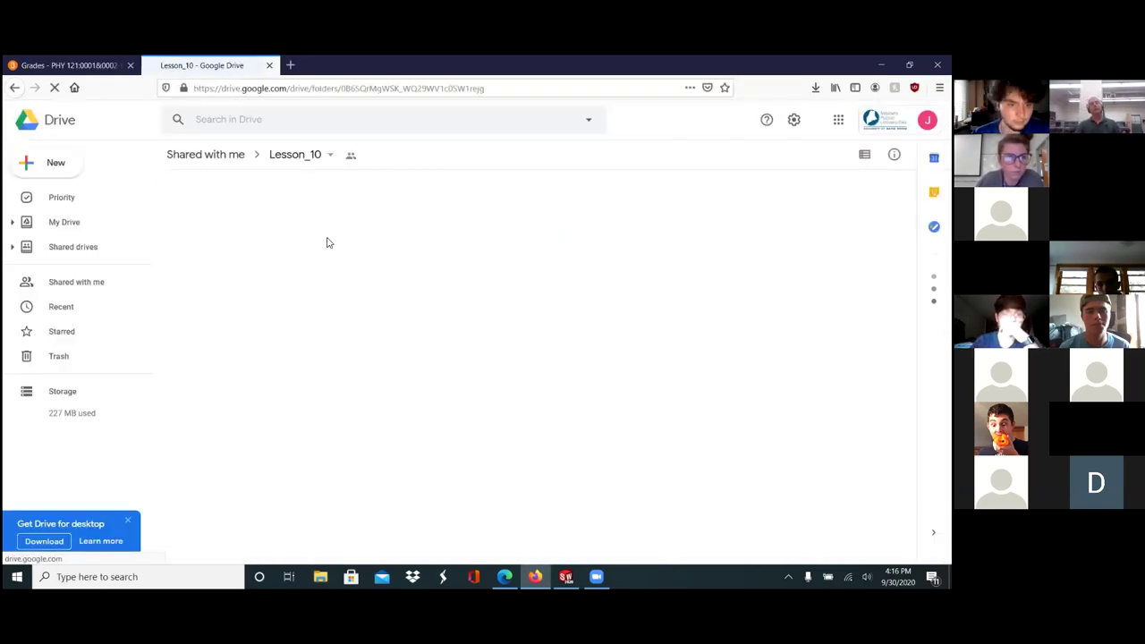
Try to download Homework_block.SLDPRT again from the Lesson_10 folder and dismiss the download options both times
{"action": "double_click", "coordinate": [475, 322]}
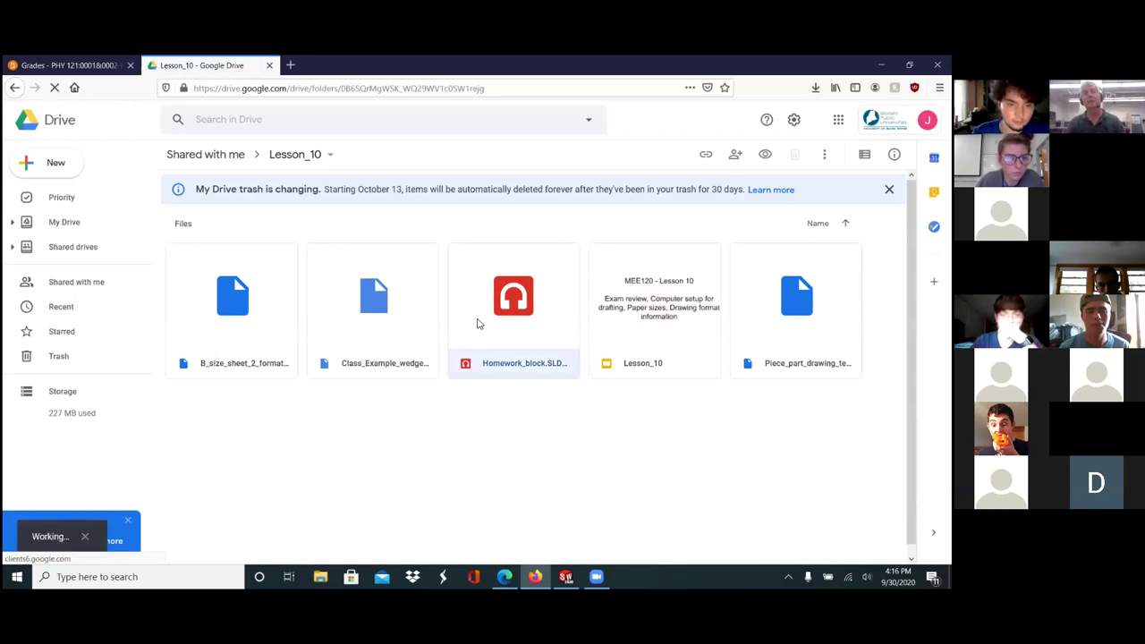
{"action": "left_click", "coordinate": [487, 337]}
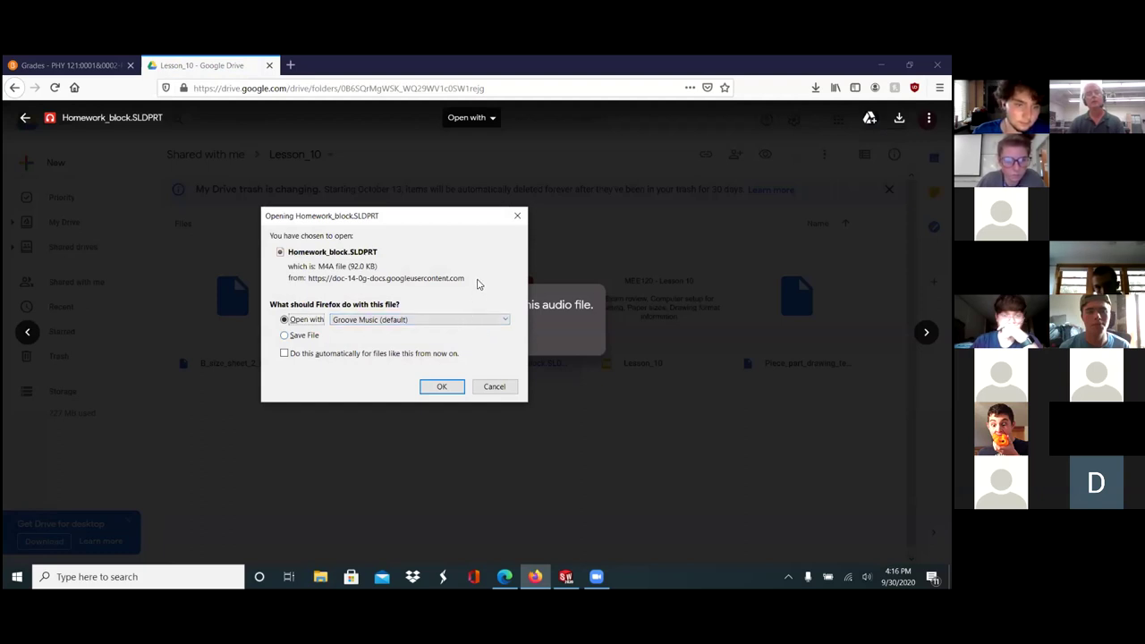
{"action": "left_click", "coordinate": [517, 216]}
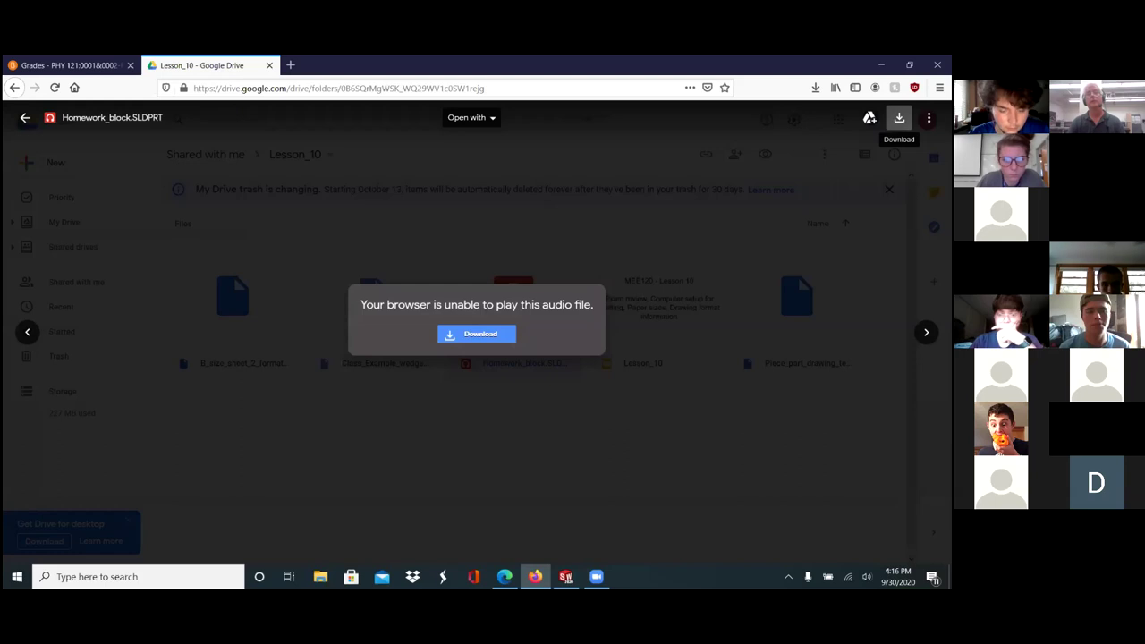
{"action": "left_click", "coordinate": [899, 118]}
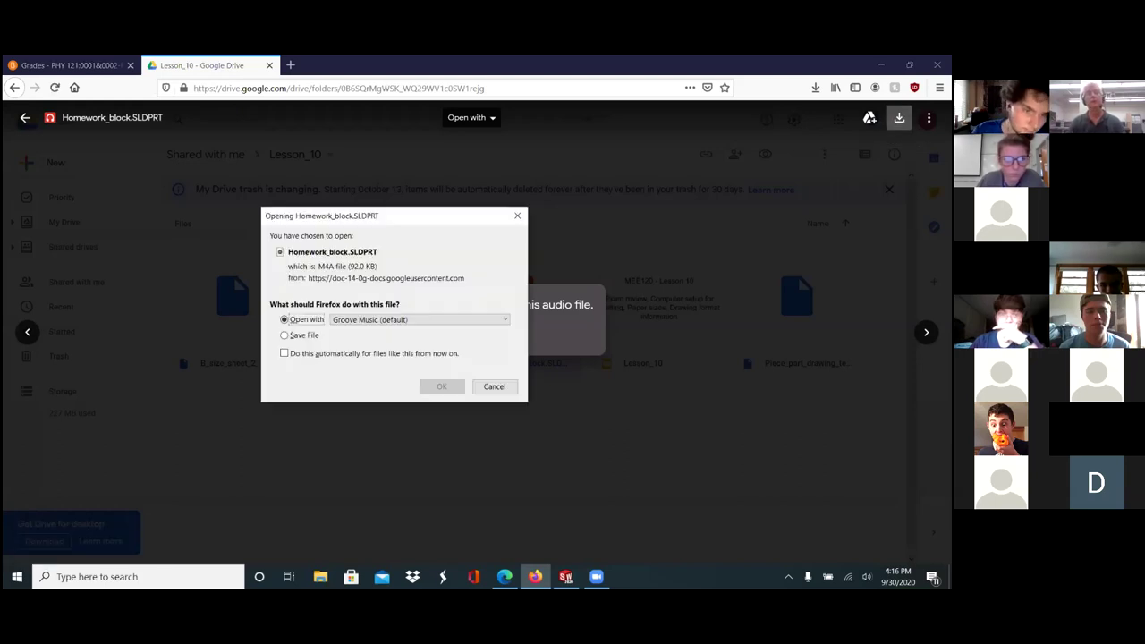
{"action": "left_click", "coordinate": [479, 320]}
{"action": "left_click", "coordinate": [517, 215]}
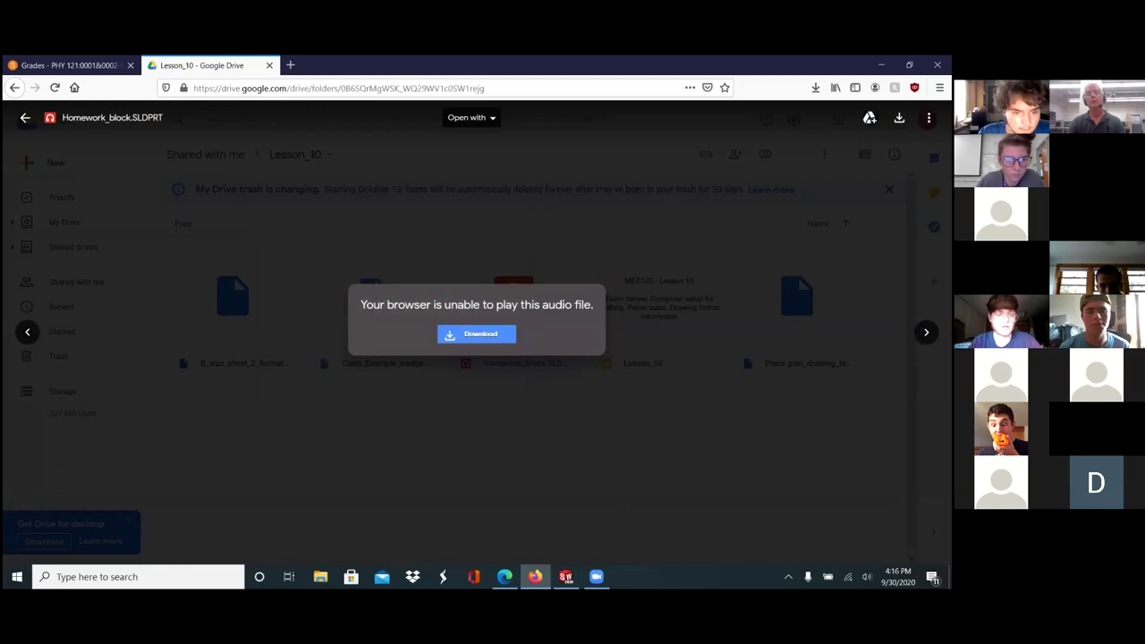
{"action": "left_click", "coordinate": [715, 540]}
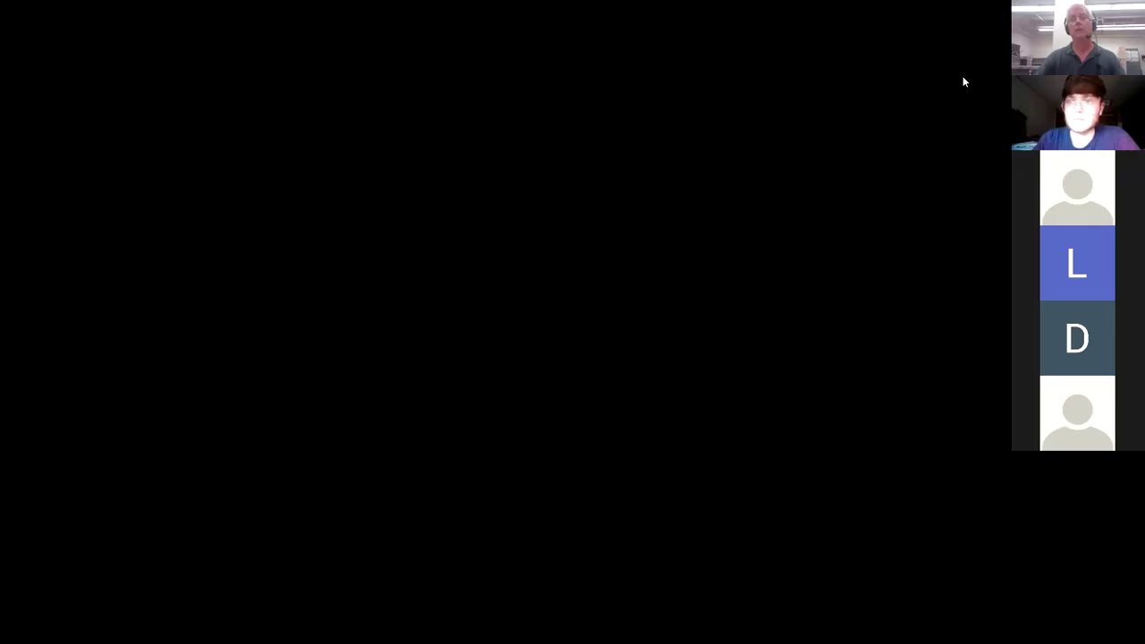
{"action": "scroll", "coordinate": [886, 378], "scroll_direction": "down", "scroll_amount": 2}
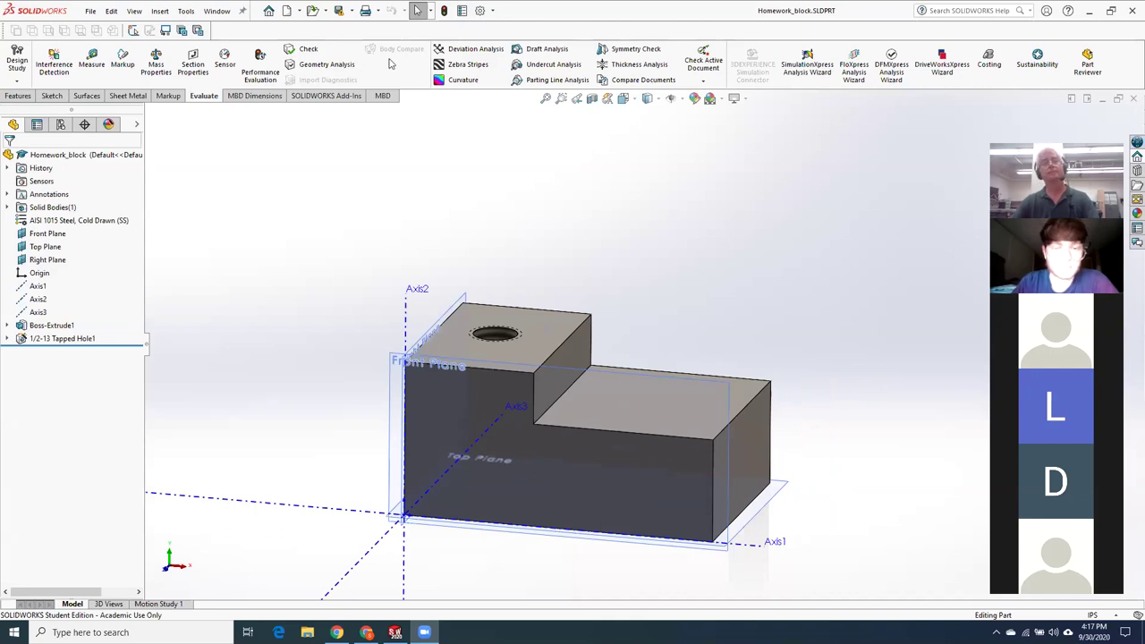
Make a drawing from the Homework_block part in SOLIDWORKS using the Piece_part_drawing_template
{"action": "left_click", "coordinate": [89, 11]}
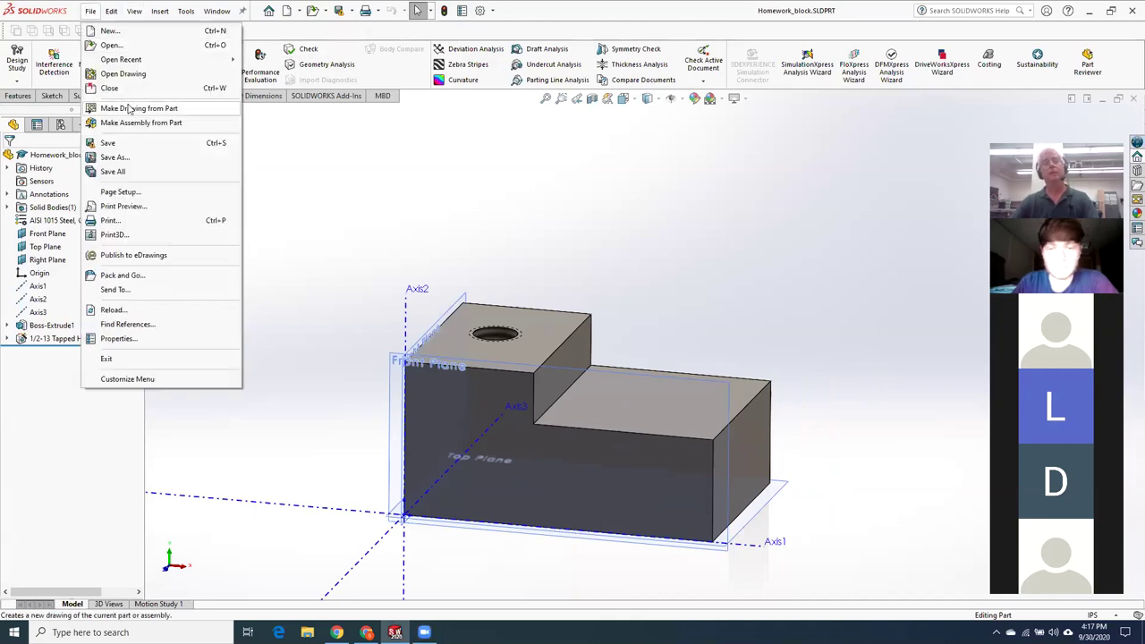
{"action": "left_click", "coordinate": [129, 109]}
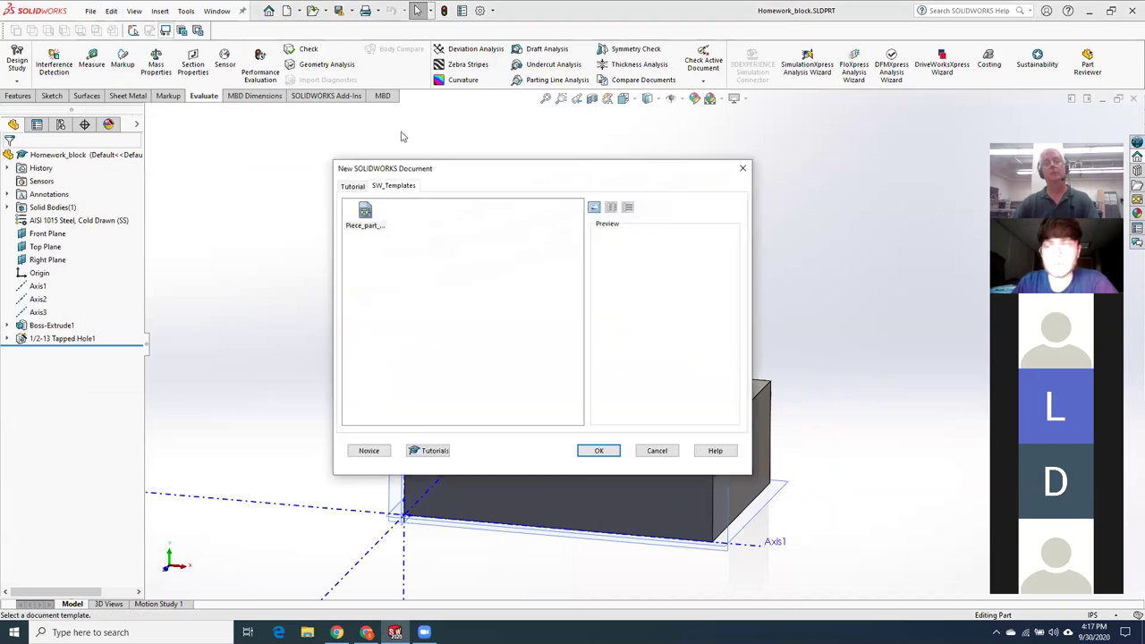
{"action": "left_click", "coordinate": [365, 215]}
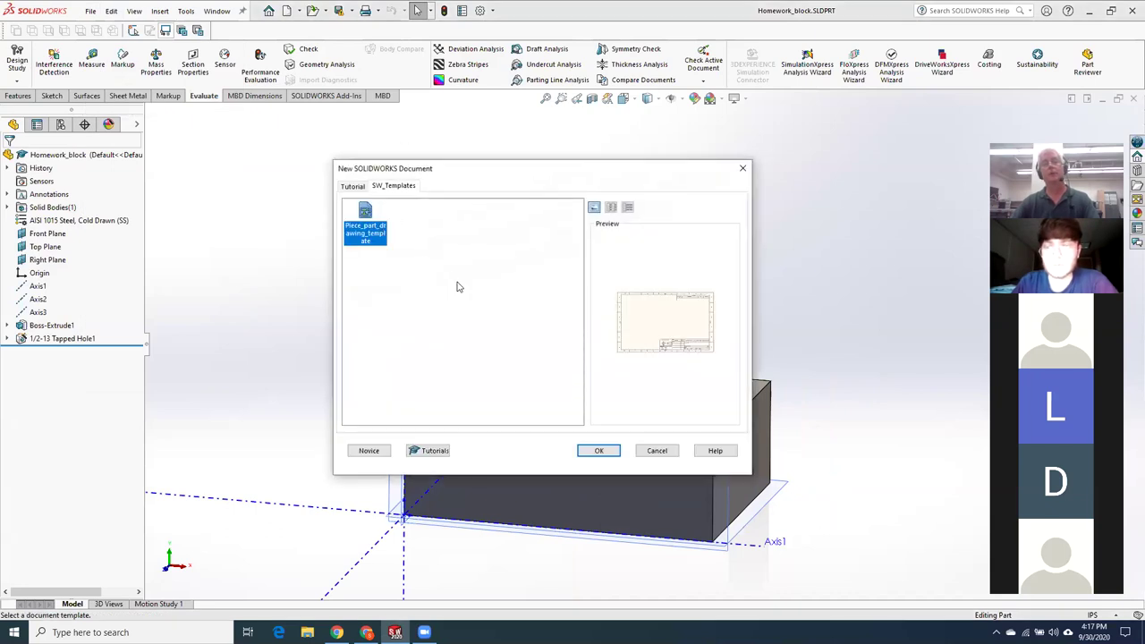
{"action": "left_click", "coordinate": [598, 450]}
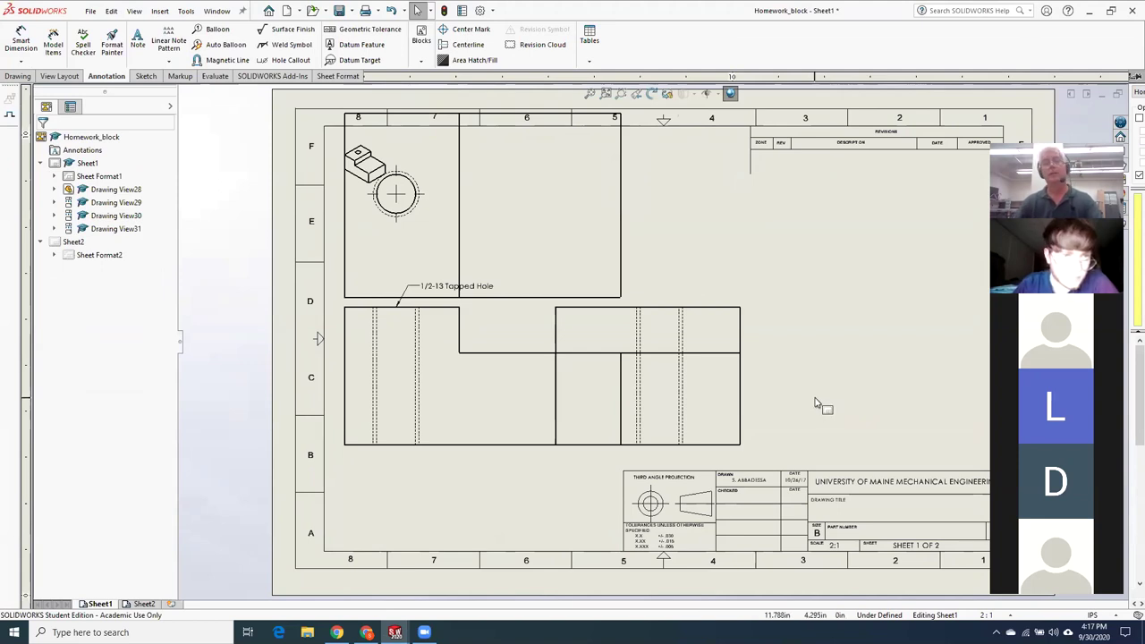
Import the design annotations into the drawing's front view
{"action": "left_click", "coordinate": [442, 416]}
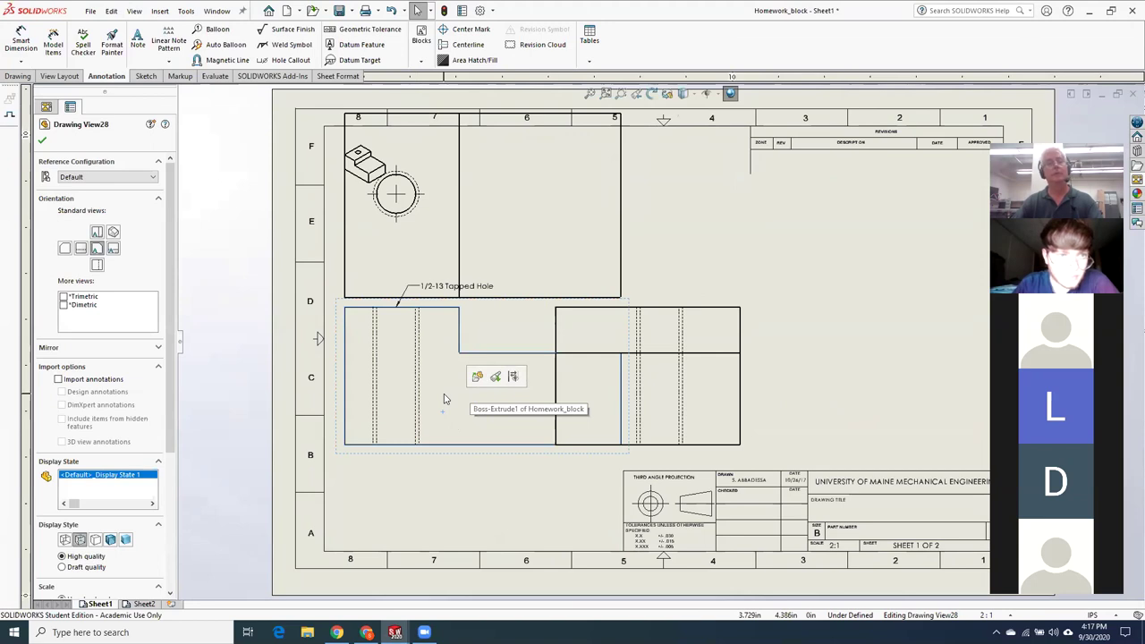
{"action": "left_click", "coordinate": [59, 379]}
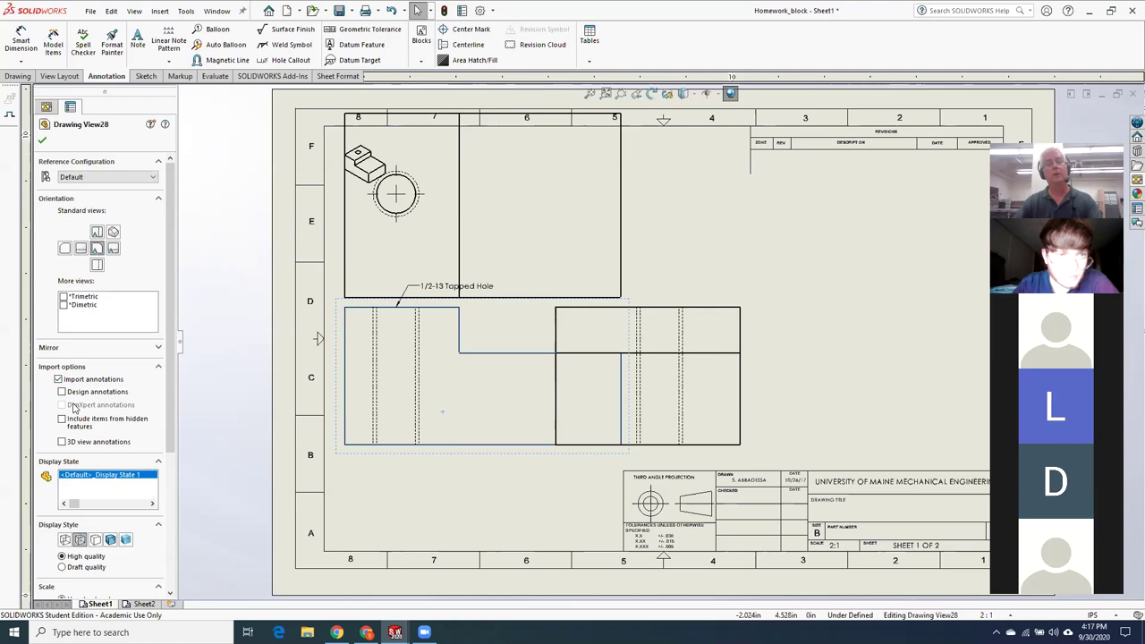
{"action": "left_click", "coordinate": [100, 391]}
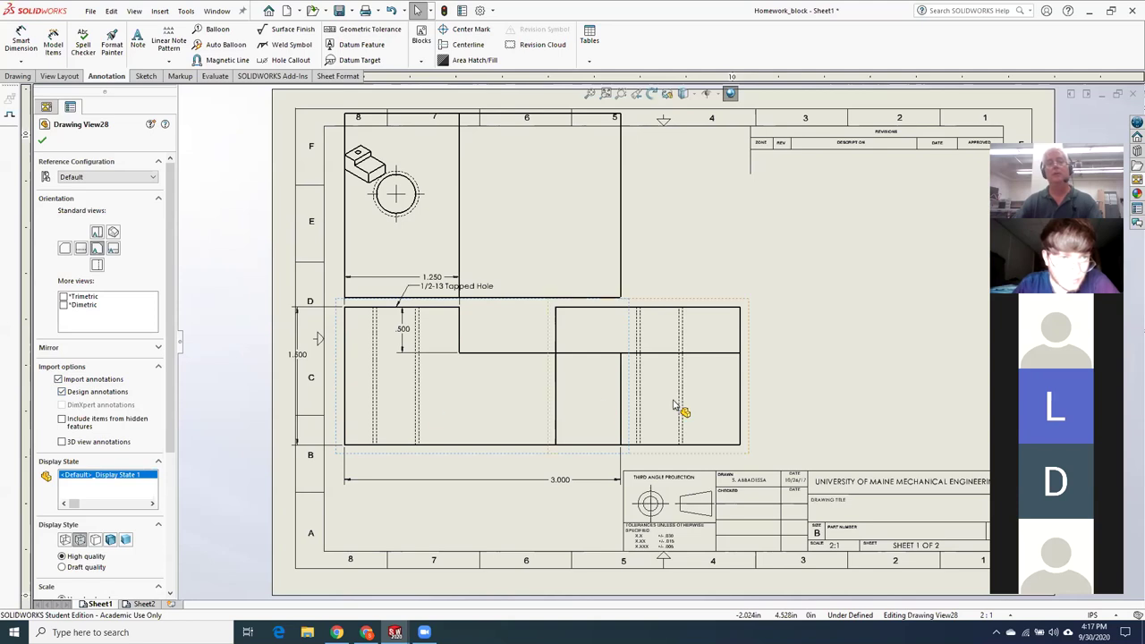
{"action": "left_click", "coordinate": [43, 141]}
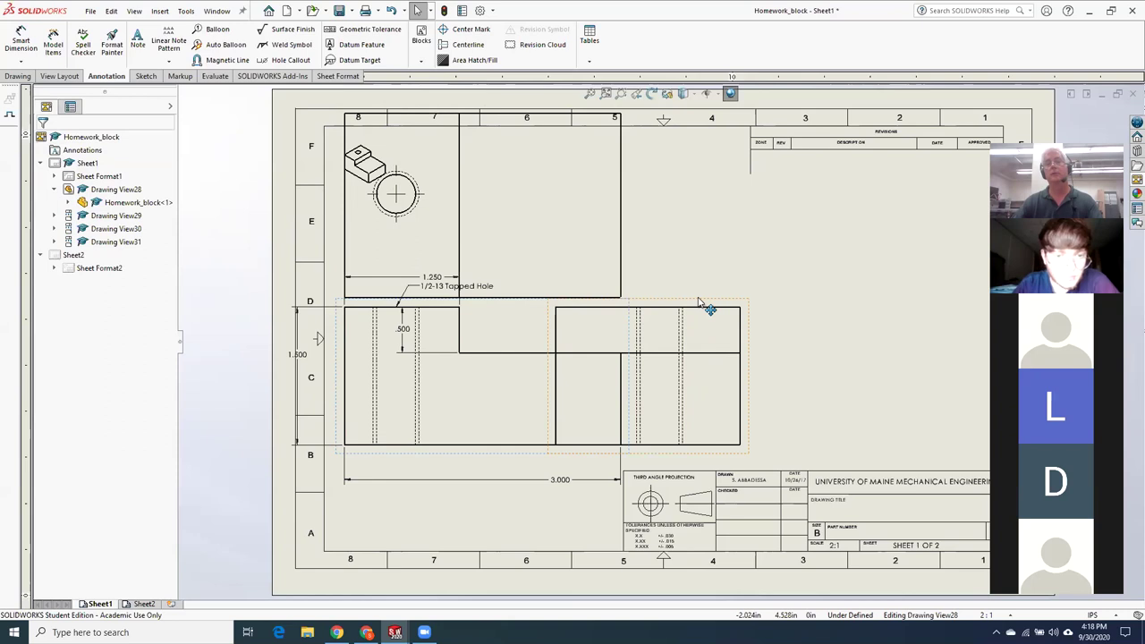
Move the right and top views away from the front view and delete the 1/2-13 Tapped Hole note
{"action": "left_click_drag", "start_coordinate": [707, 309], "coordinate": [922, 304]}
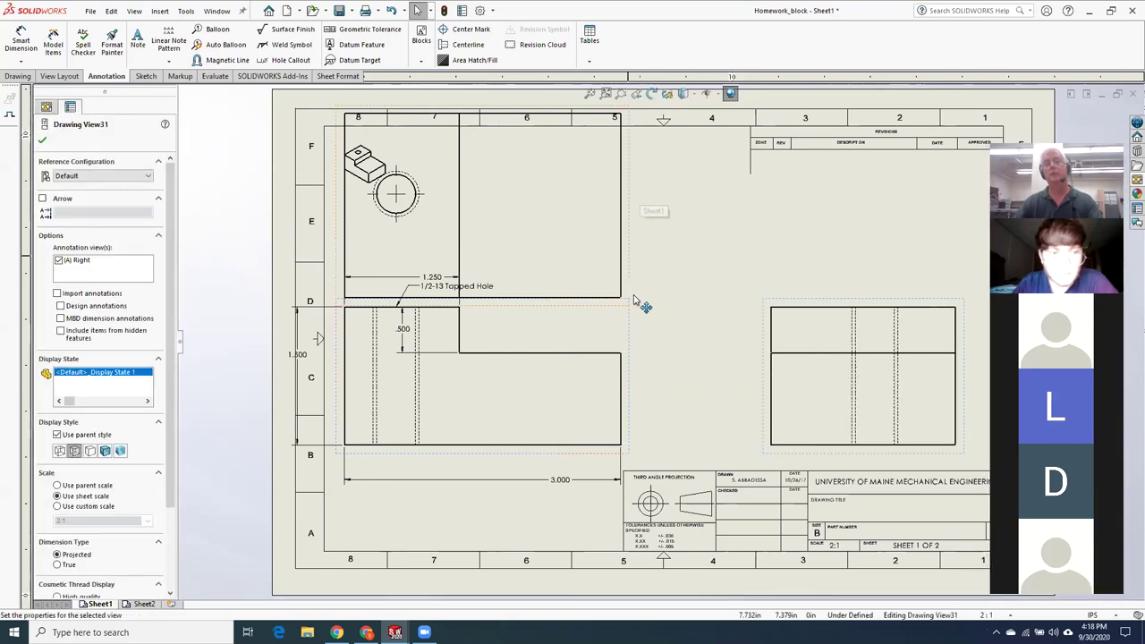
{"action": "left_click_drag", "start_coordinate": [635, 236], "coordinate": [650, 158]}
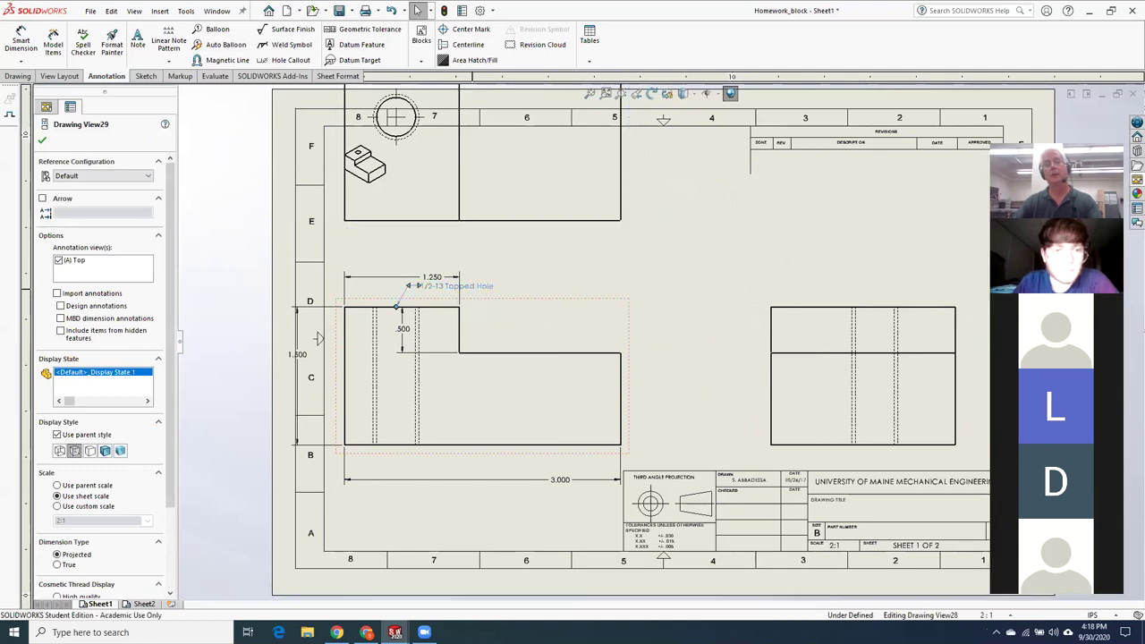
{"action": "left_click", "coordinate": [478, 291]}
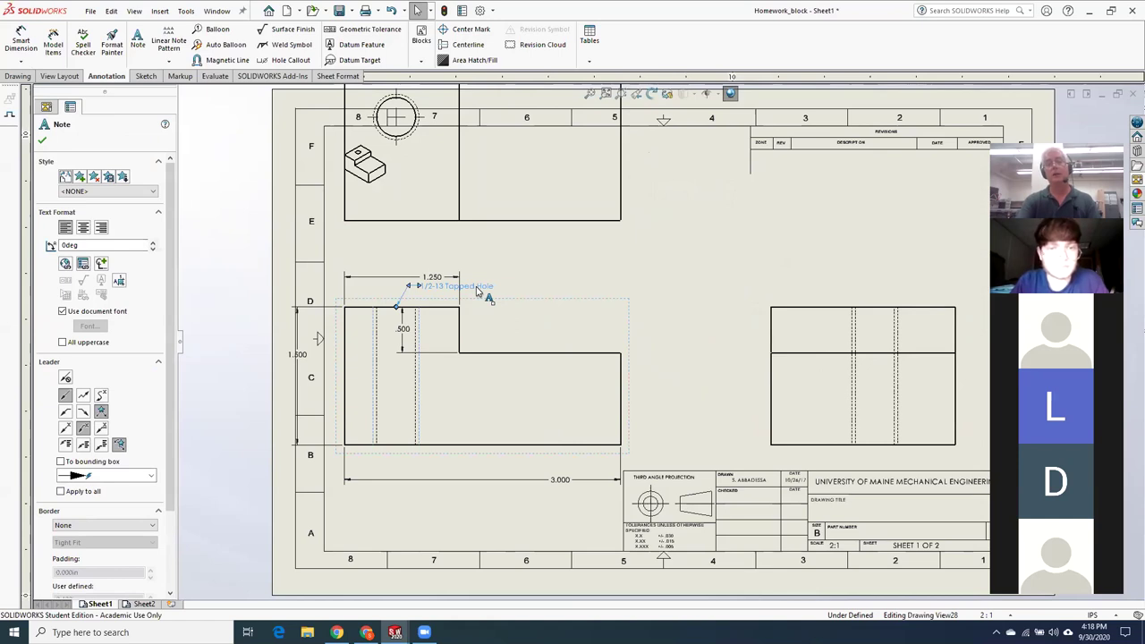
{"action": "key", "text": "Escape"}
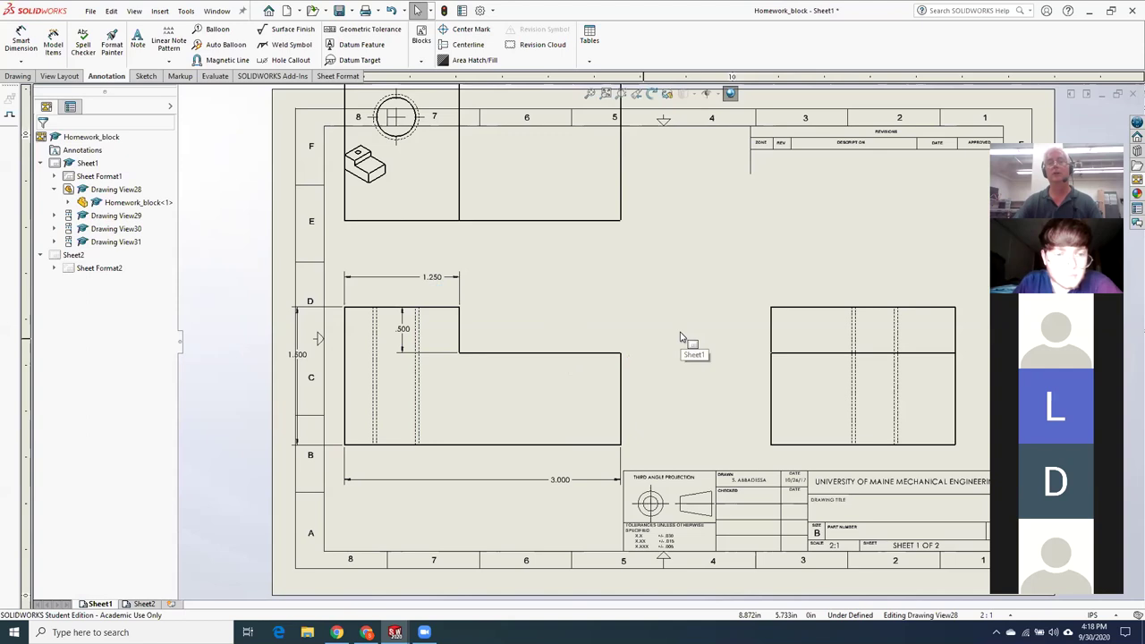
Set the front view to a custom scale of 1:1
{"action": "scroll", "coordinate": [680, 338], "scroll_direction": "up", "scroll_amount": 3}
{"action": "scroll", "coordinate": [701, 302], "scroll_direction": "down", "scroll_amount": 1}
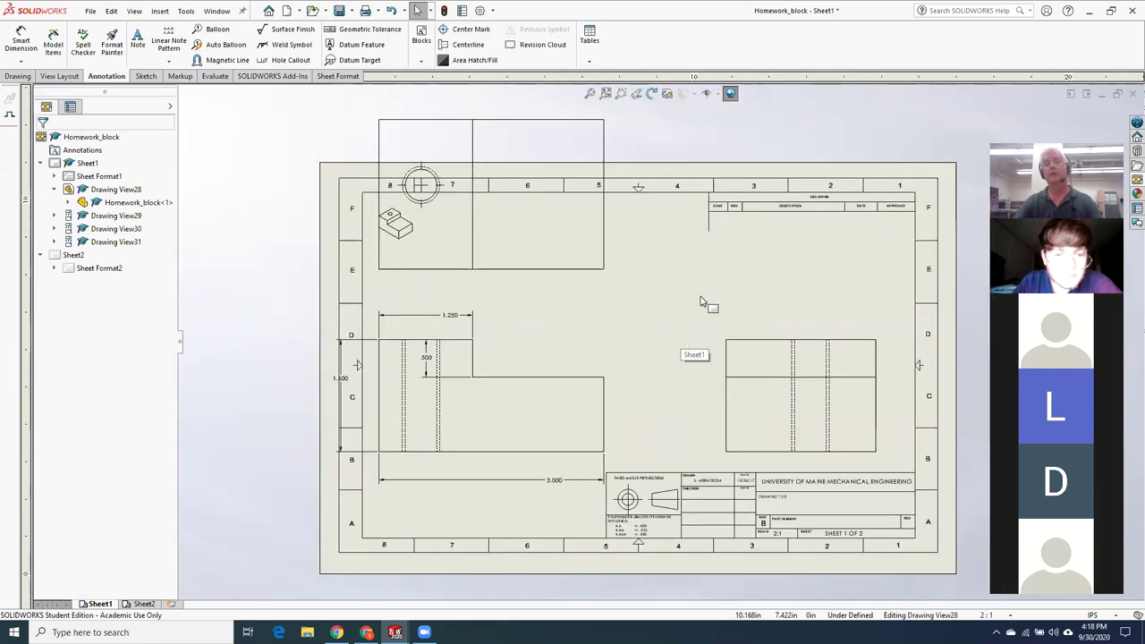
{"action": "left_click", "coordinate": [528, 347]}
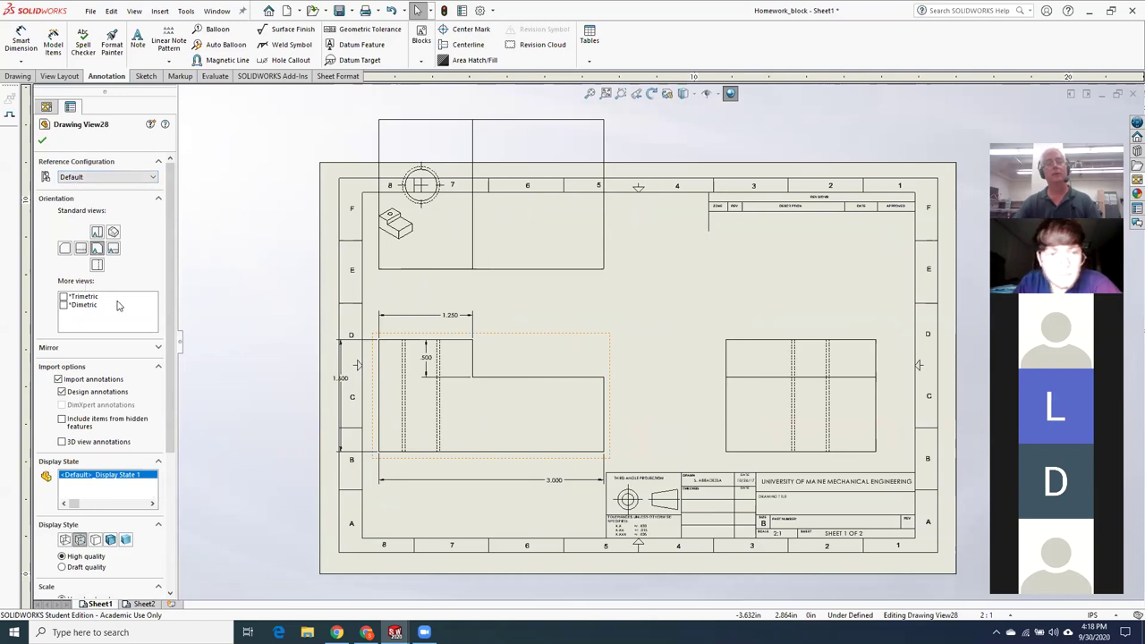
{"action": "left_click_drag", "start_coordinate": [174, 291], "coordinate": [176, 451]}
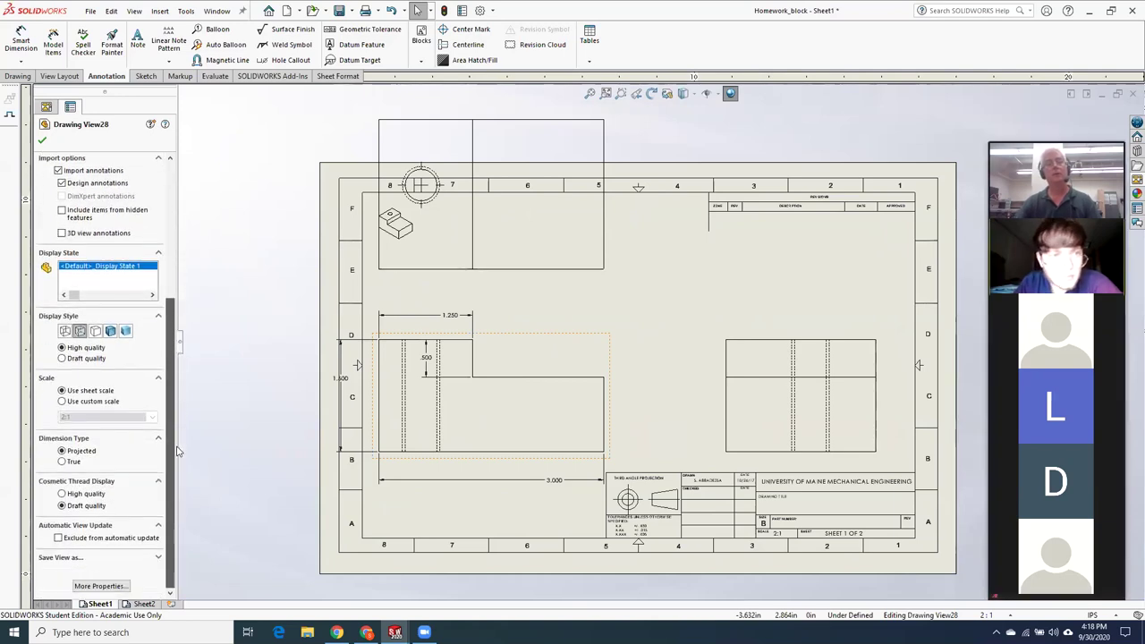
{"action": "left_click", "coordinate": [62, 401]}
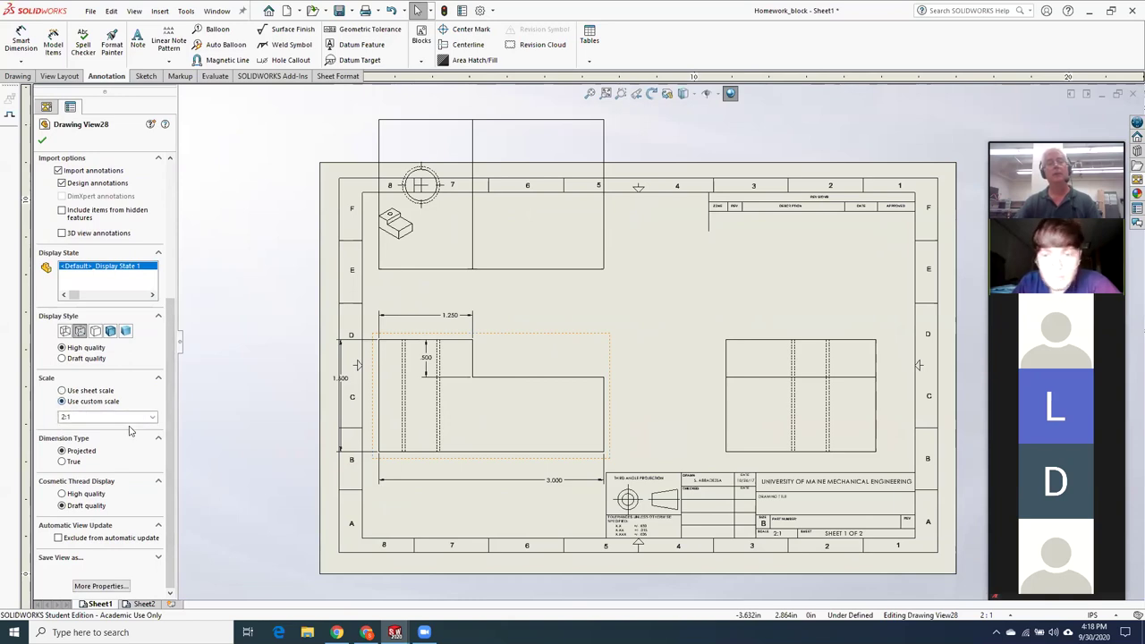
{"action": "left_click", "coordinate": [153, 417]}
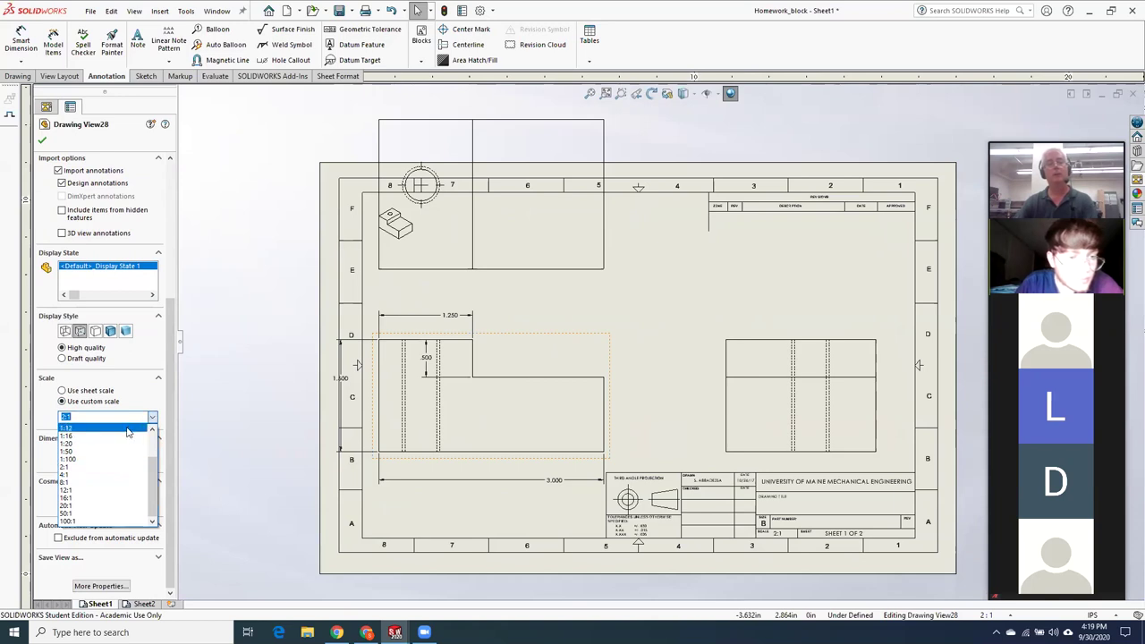
{"action": "scroll", "coordinate": [143, 452], "scroll_direction": "up", "scroll_amount": 2}
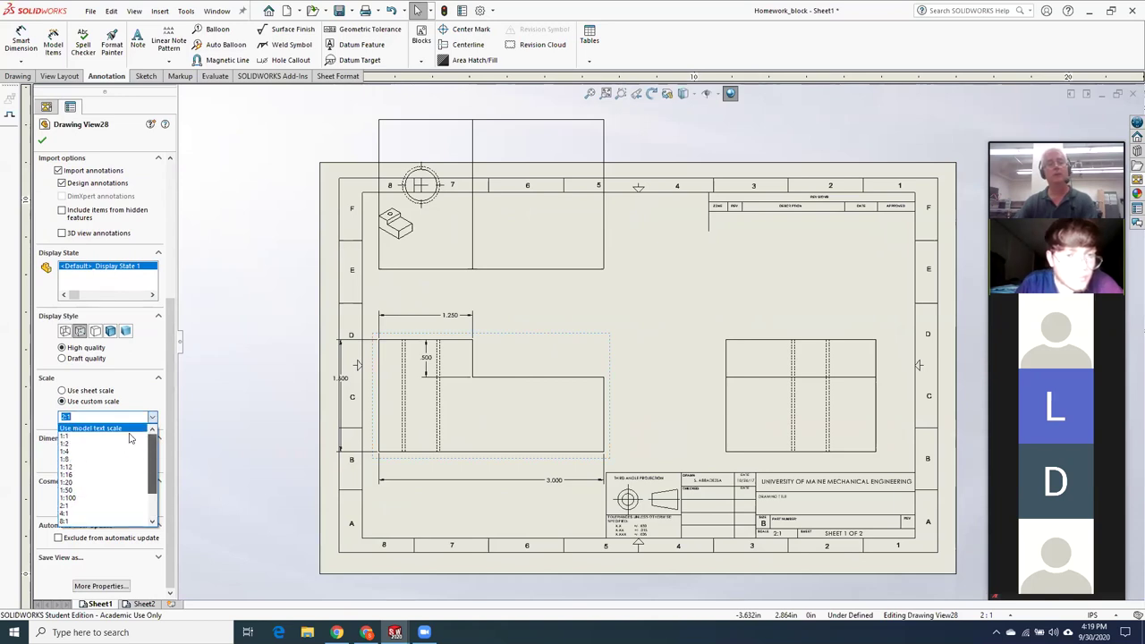
{"action": "left_click", "coordinate": [125, 437]}
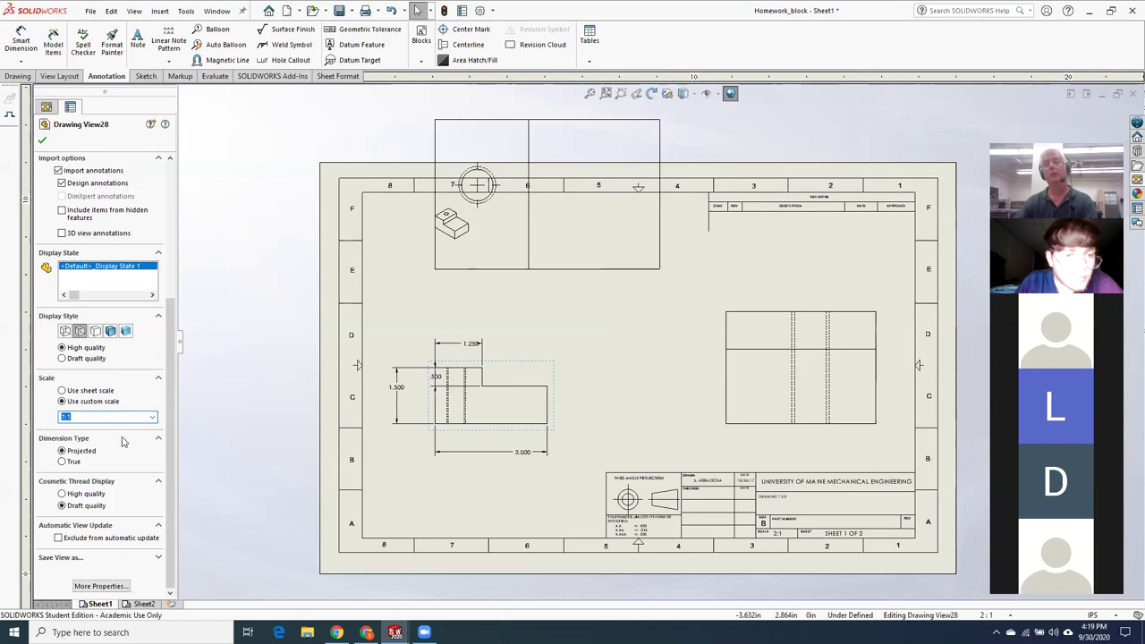
{"action": "left_click", "coordinate": [42, 143]}
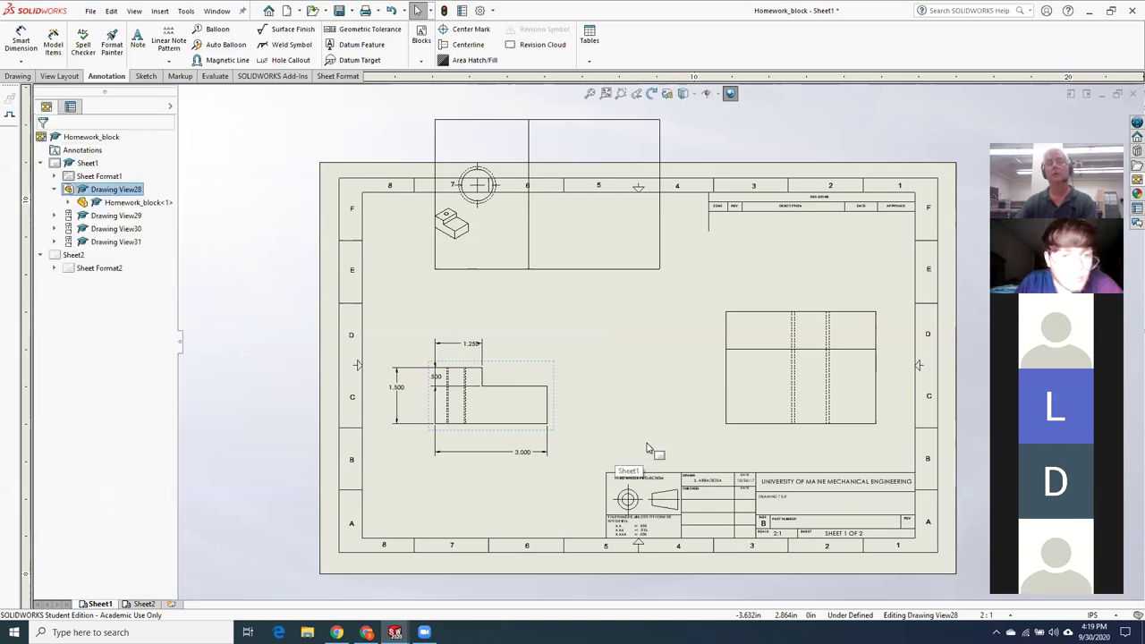
Delete the right projected view, confirm the deletion and undo it
{"action": "left_click", "coordinate": [716, 418]}
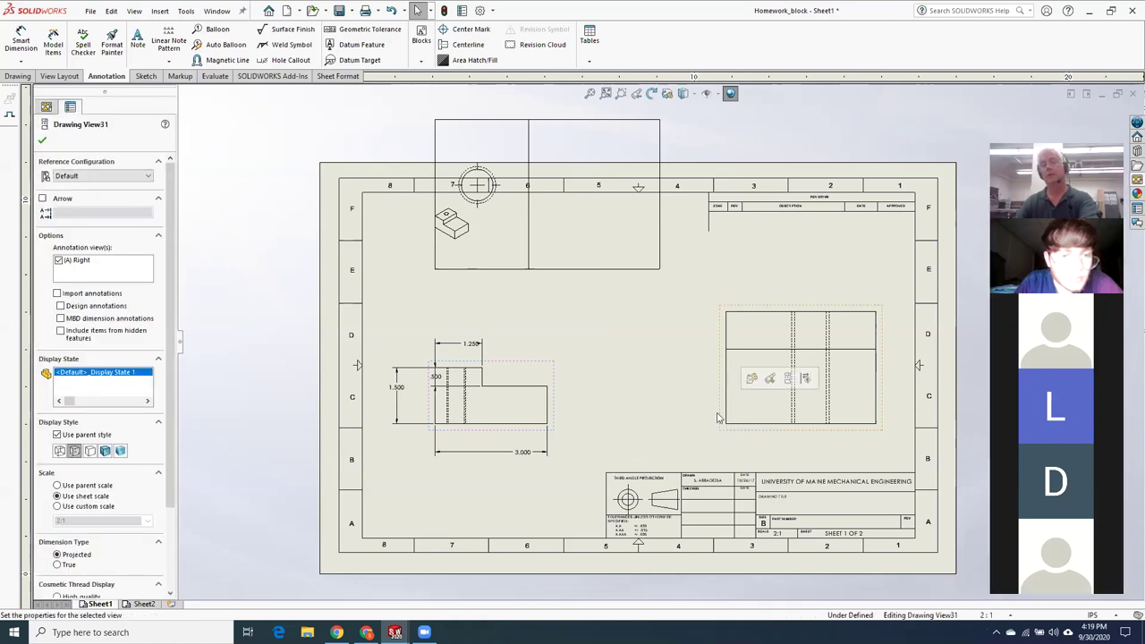
{"action": "key", "text": "Delete"}
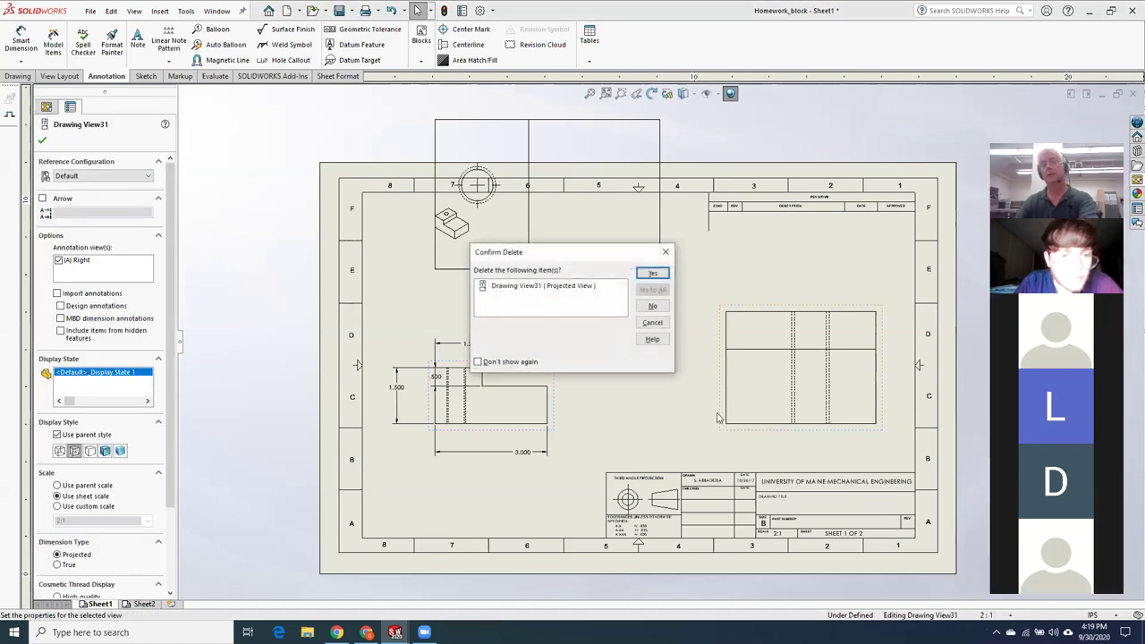
{"action": "left_click", "coordinate": [654, 272]}
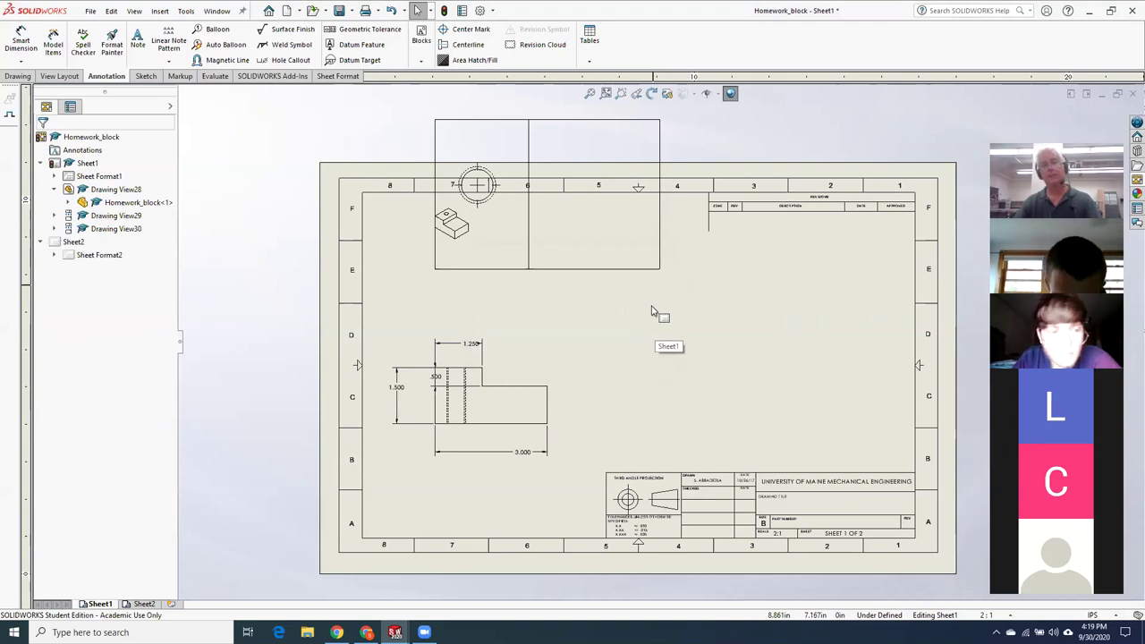
{"action": "key", "text": "ctrl+z"}
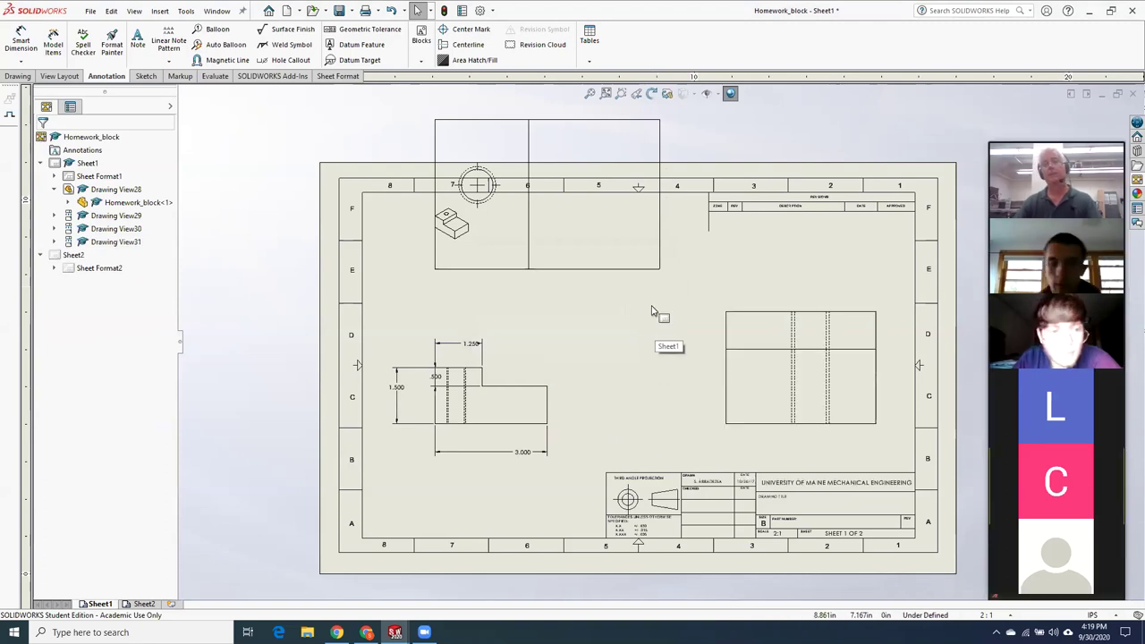
Try deleting the right projected view again and undo the recent changes to the drawing
{"action": "left_click", "coordinate": [713, 351]}
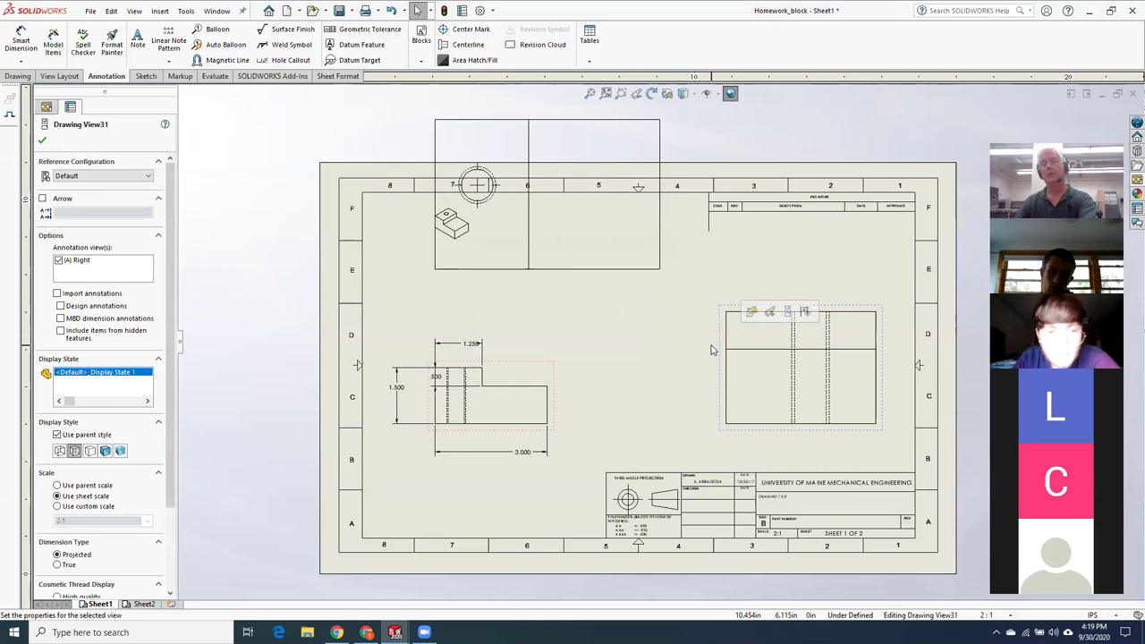
{"action": "key", "text": "Delete"}
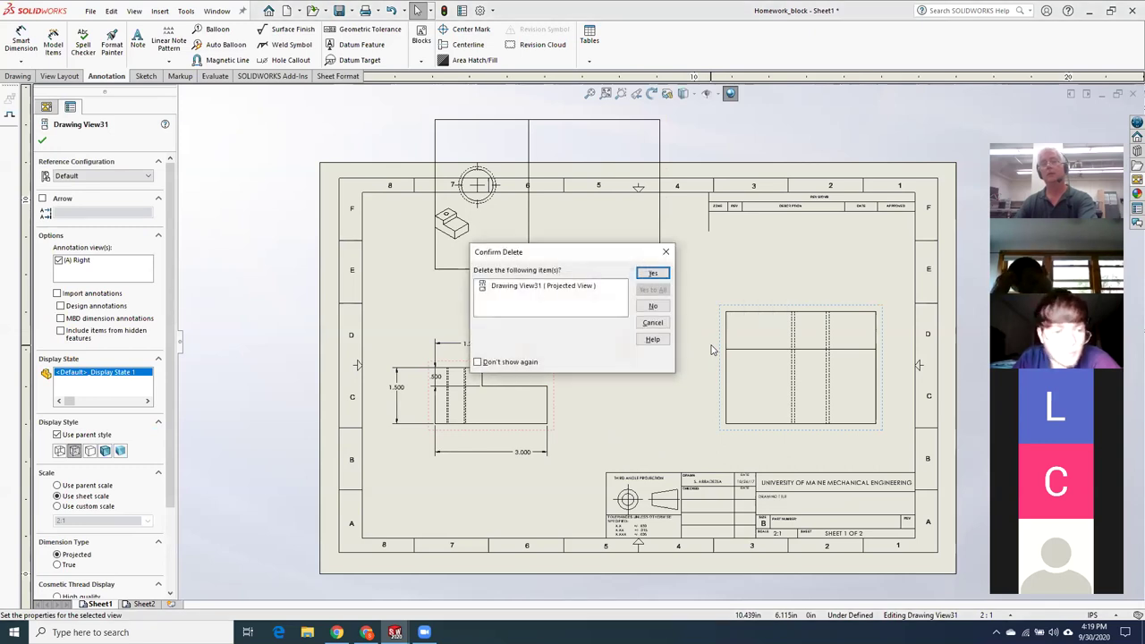
{"action": "left_click", "coordinate": [655, 273]}
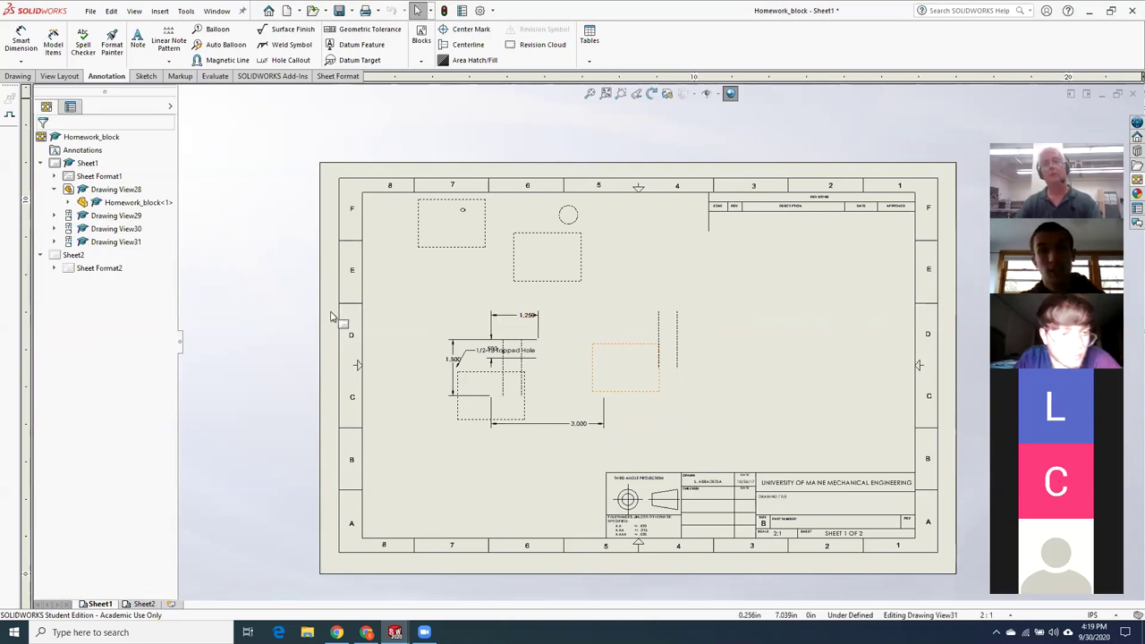
{"action": "left_click", "coordinate": [452, 309]}
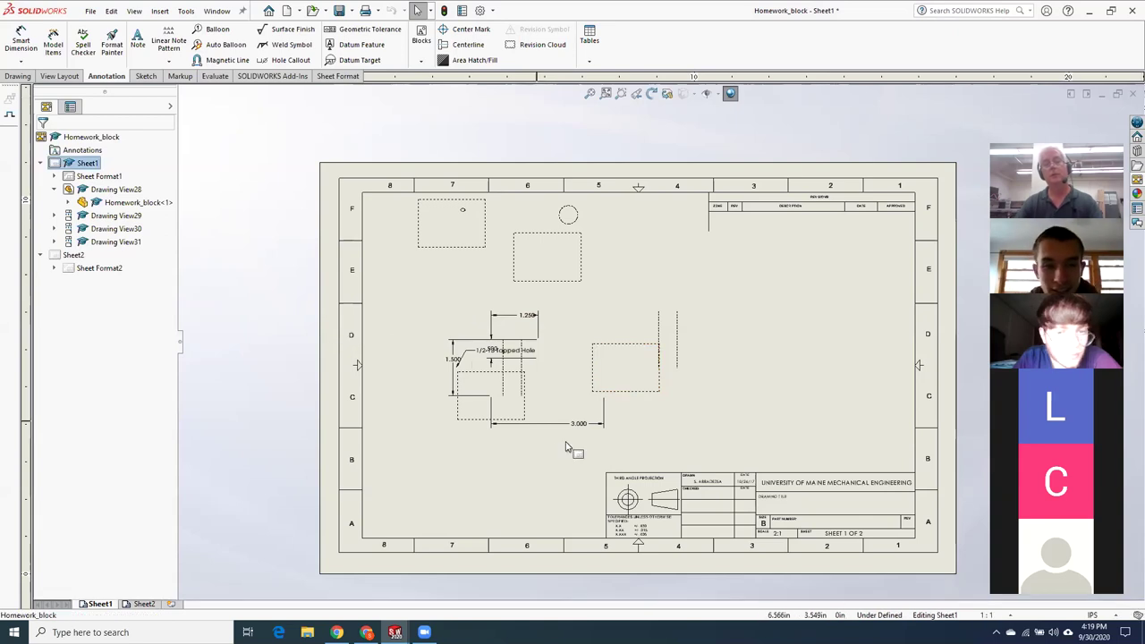
Close the current drawing and make a new drawing from the Homework_block part
{"action": "scroll", "coordinate": [555, 443], "scroll_direction": "down", "scroll_amount": 2}
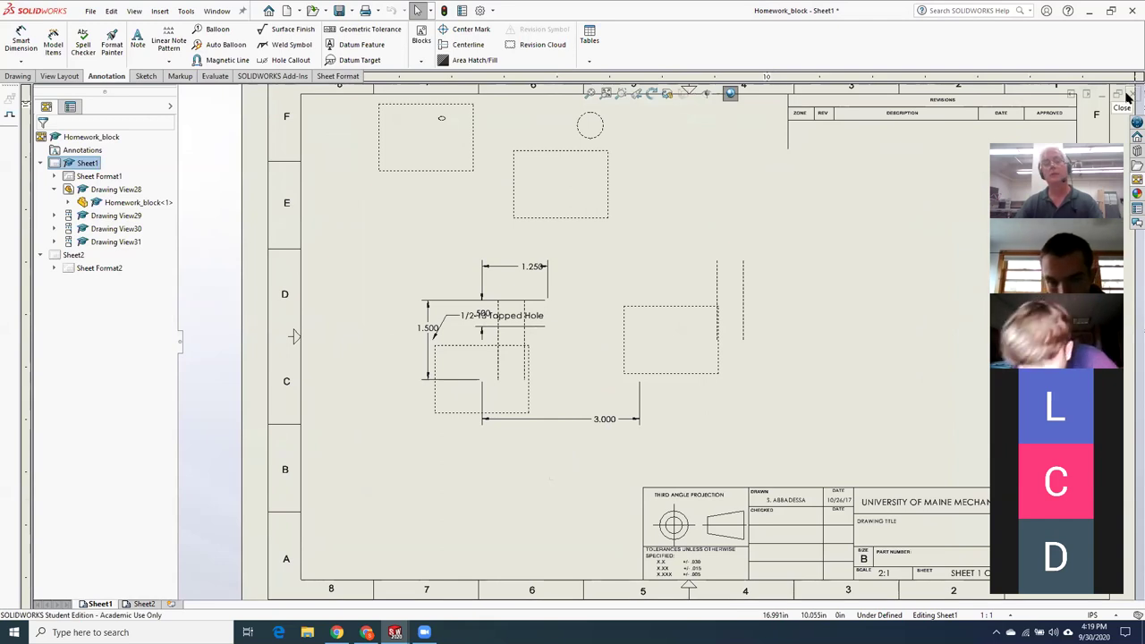
{"action": "key", "text": "f"}
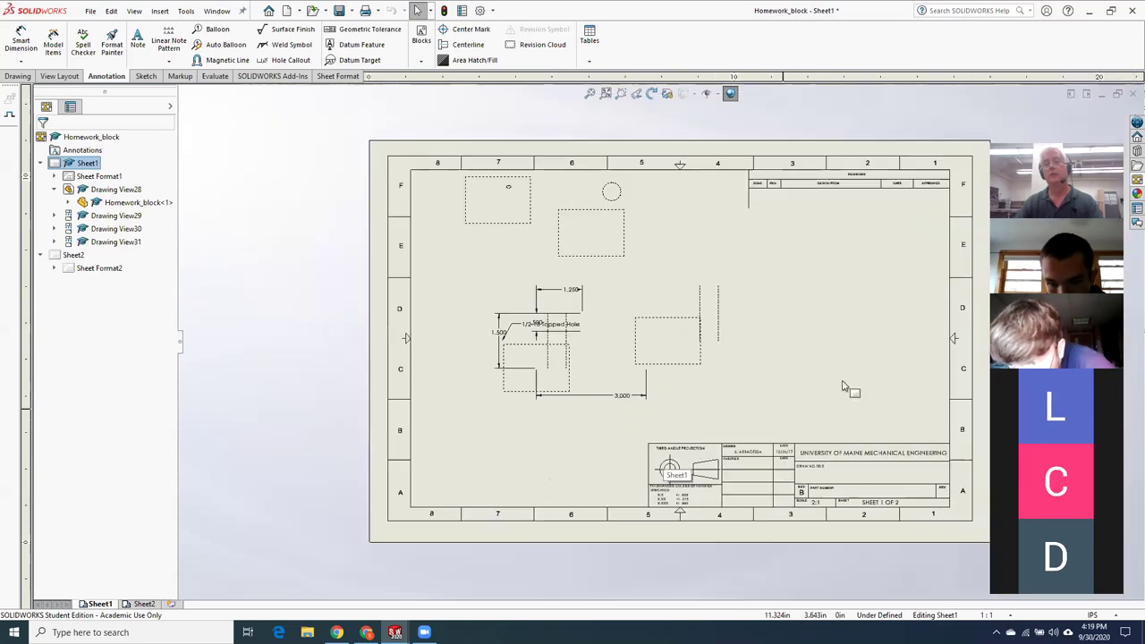
{"action": "scroll", "coordinate": [841, 384], "scroll_direction": "down", "scroll_amount": 1}
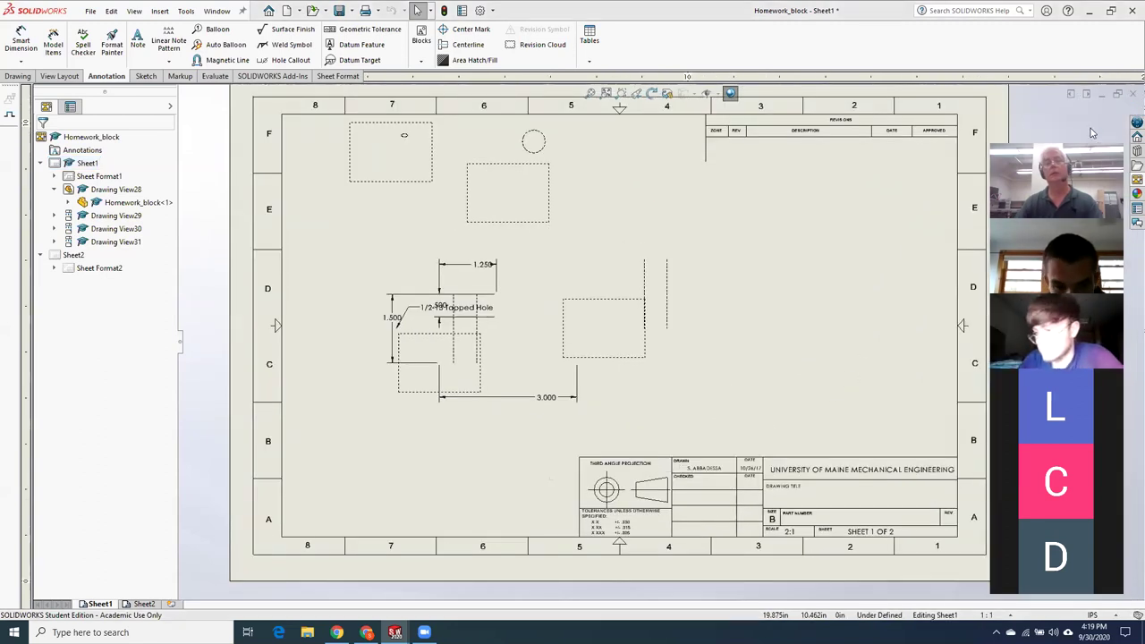
{"action": "key", "text": "ctrl+w"}
{"action": "left_click", "coordinate": [570, 337]}
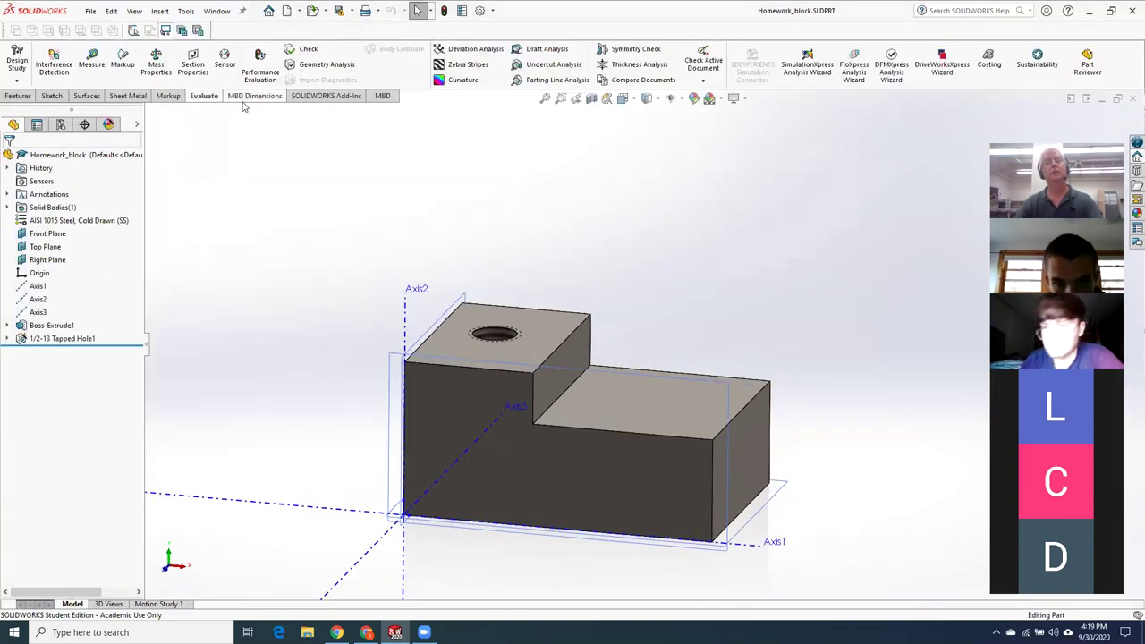
{"action": "left_click", "coordinate": [91, 11]}
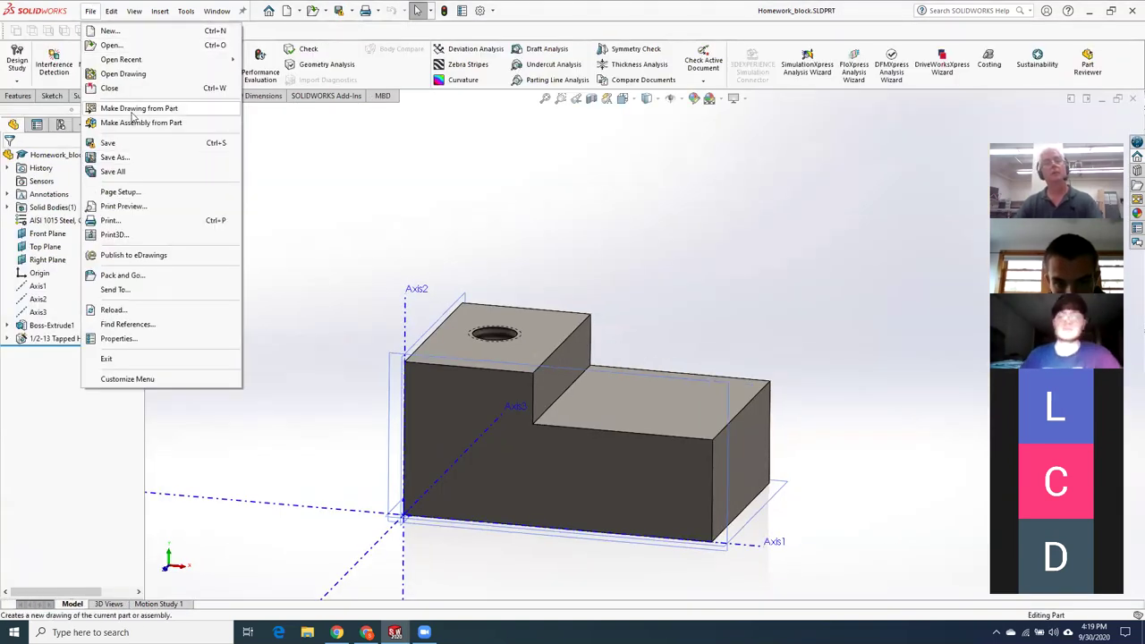
{"action": "left_click", "coordinate": [134, 115]}
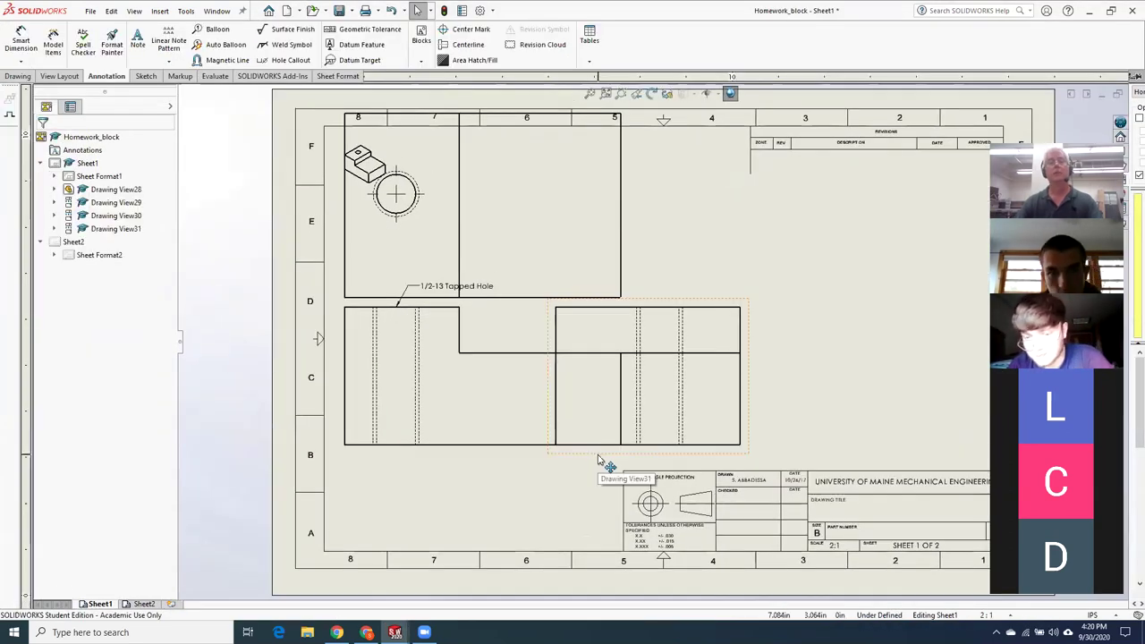
Move the right view sideways and the top view upward, away from the front view
{"action": "left_click_drag", "start_coordinate": [710, 310], "coordinate": [922, 304]}
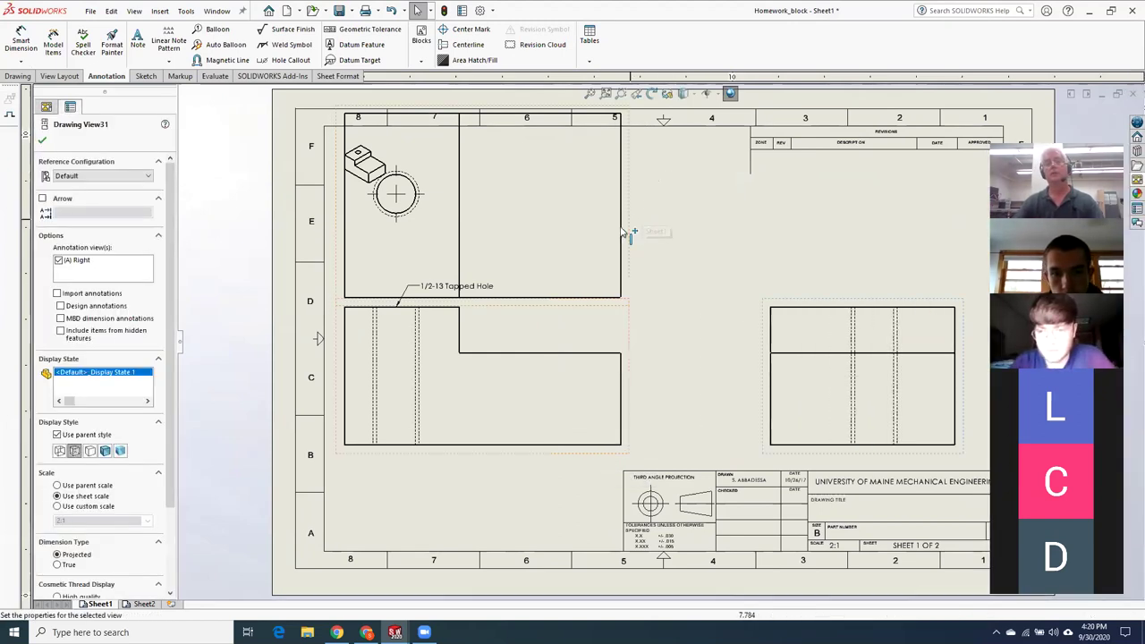
{"action": "left_click_drag", "start_coordinate": [631, 215], "coordinate": [639, 146]}
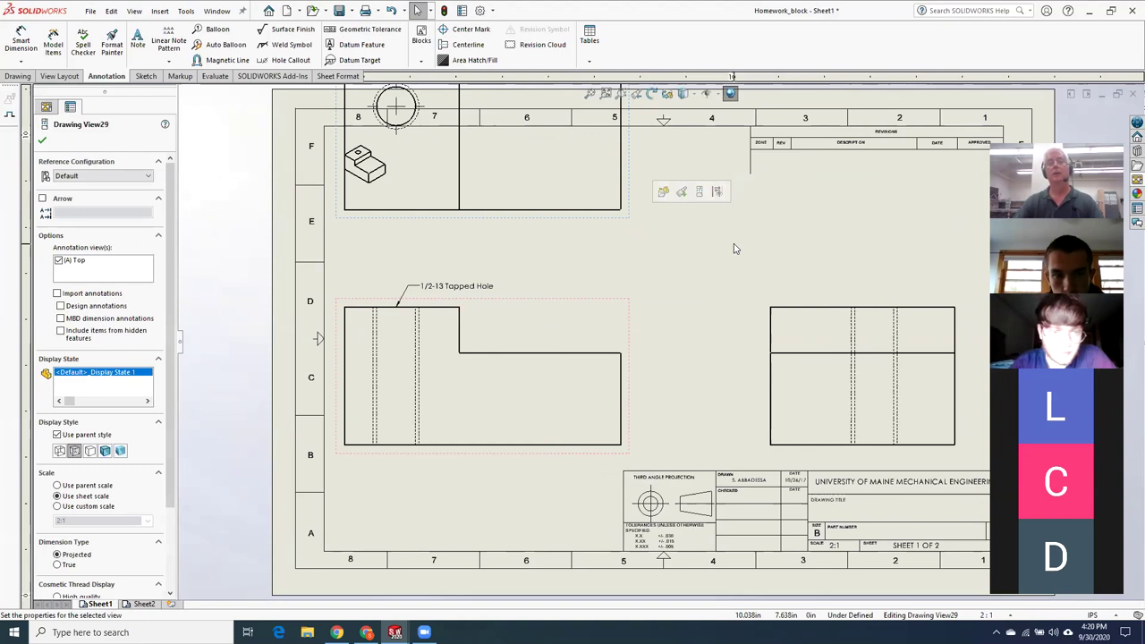
{"action": "scroll", "coordinate": [734, 249], "scroll_direction": "up", "scroll_amount": 4}
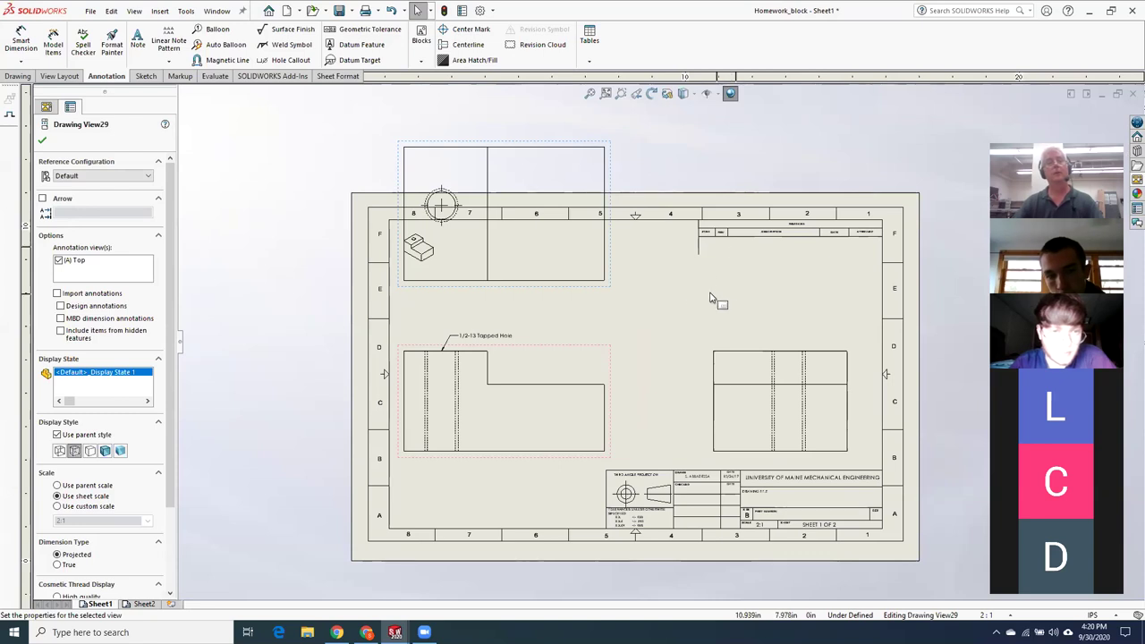
Import the design annotations into the top view and the front view
{"action": "left_click", "coordinate": [57, 294]}
{"action": "left_click", "coordinate": [60, 306]}
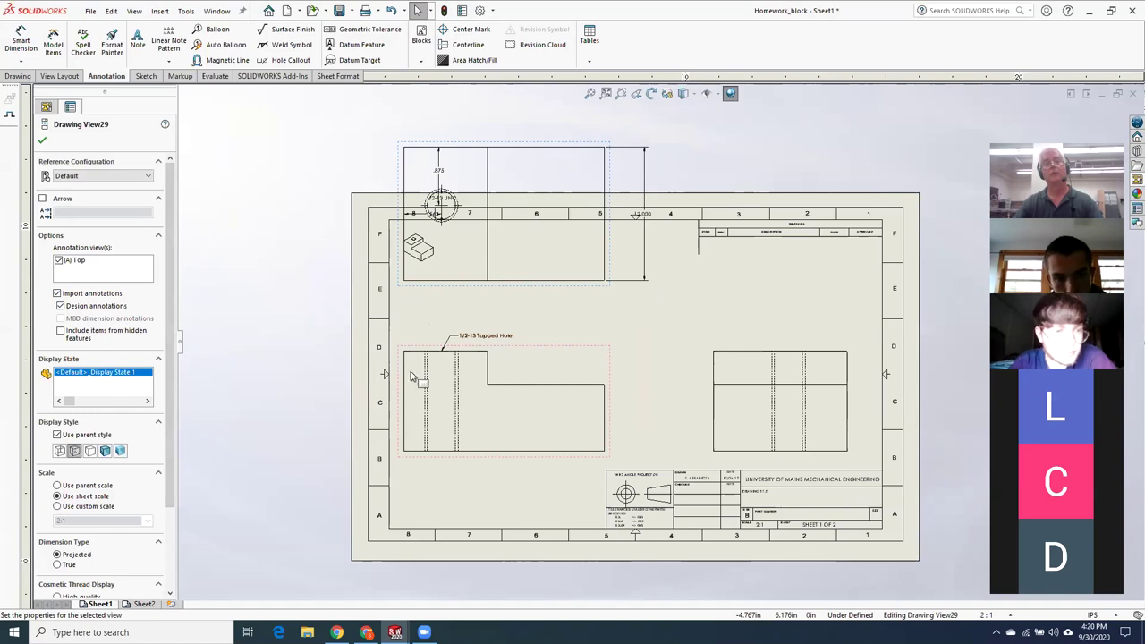
{"action": "left_click", "coordinate": [537, 405]}
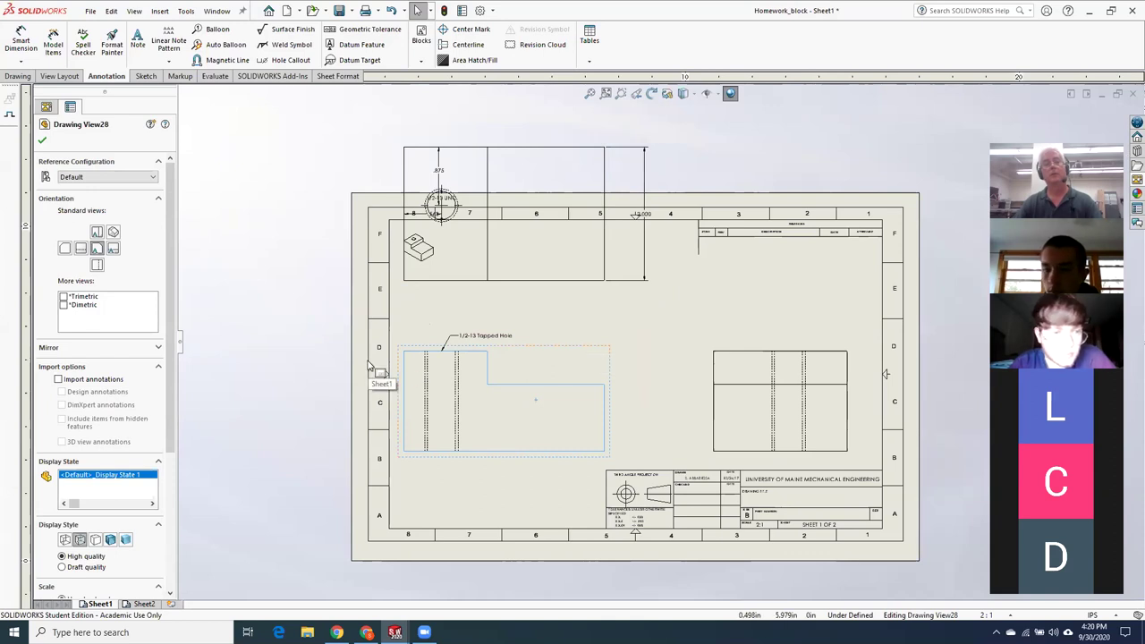
{"action": "left_click", "coordinate": [60, 379]}
{"action": "left_click", "coordinate": [271, 424]}
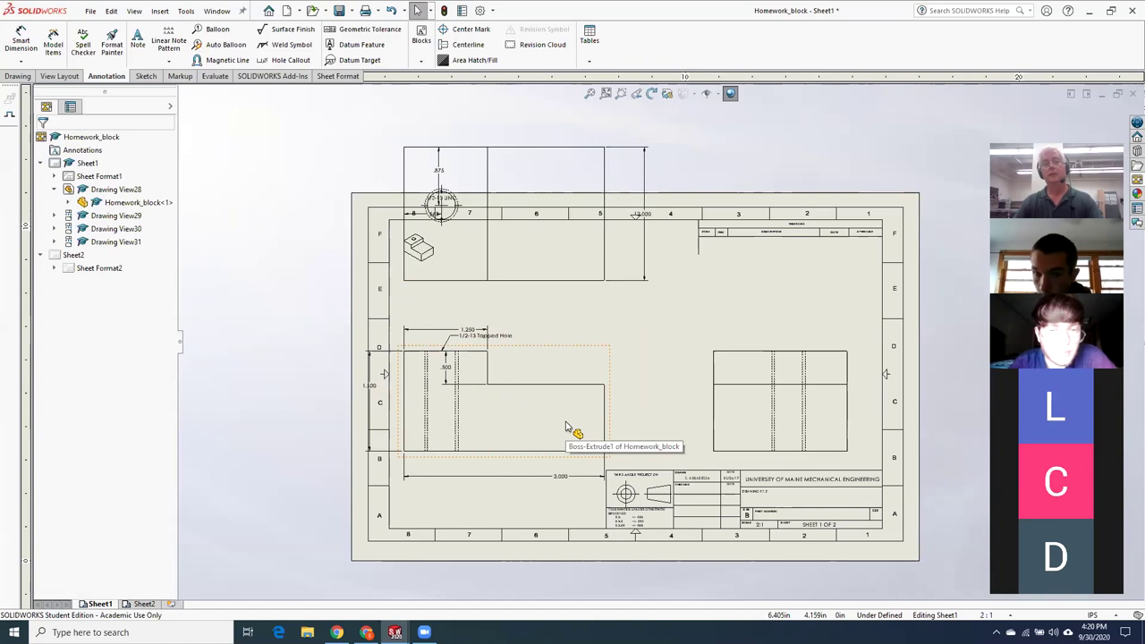
Change the front view from the sheet scale to a custom scale of 1:1
{"action": "left_click", "coordinate": [571, 368]}
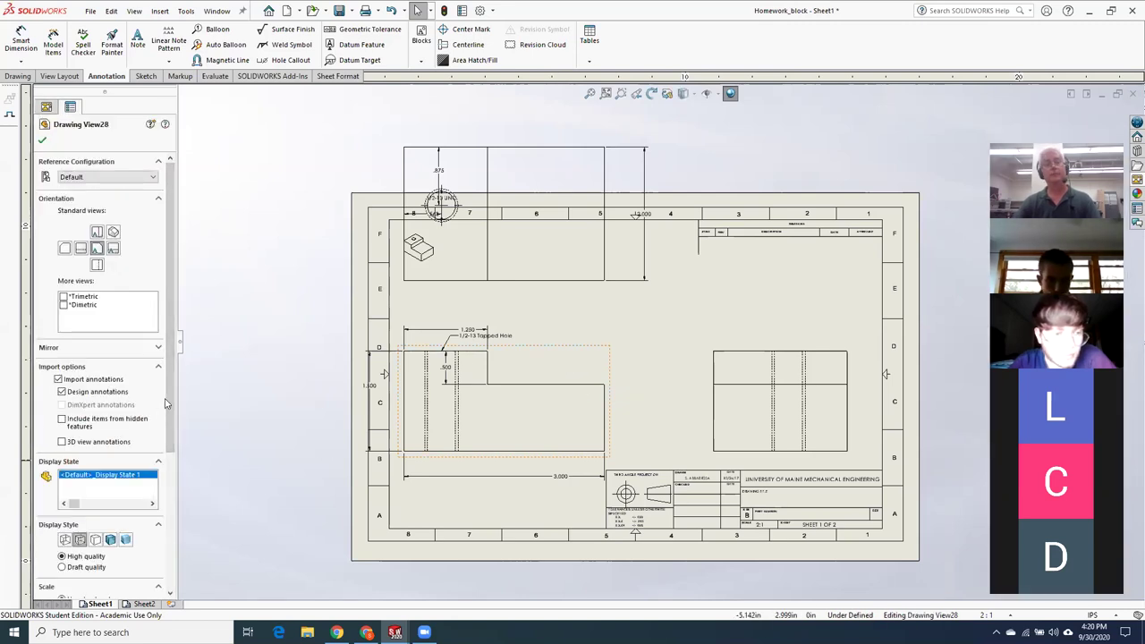
{"action": "scroll", "coordinate": [170, 469], "scroll_direction": "down", "scroll_amount": 3}
{"action": "scroll", "coordinate": [175, 477], "scroll_direction": "down", "scroll_amount": 3}
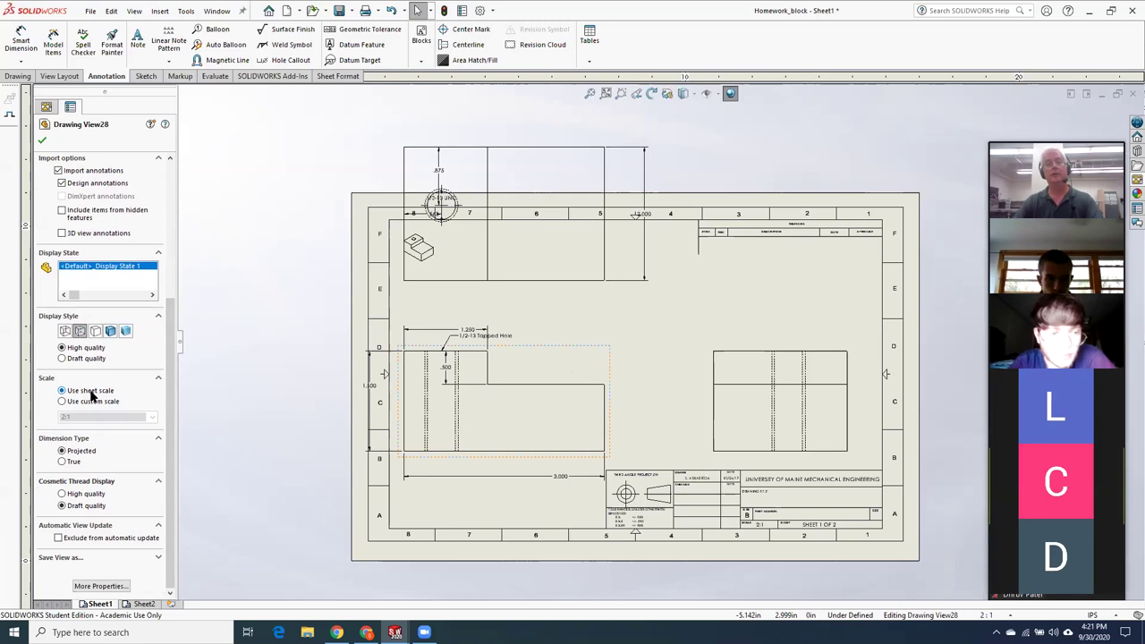
{"action": "left_click", "coordinate": [61, 402]}
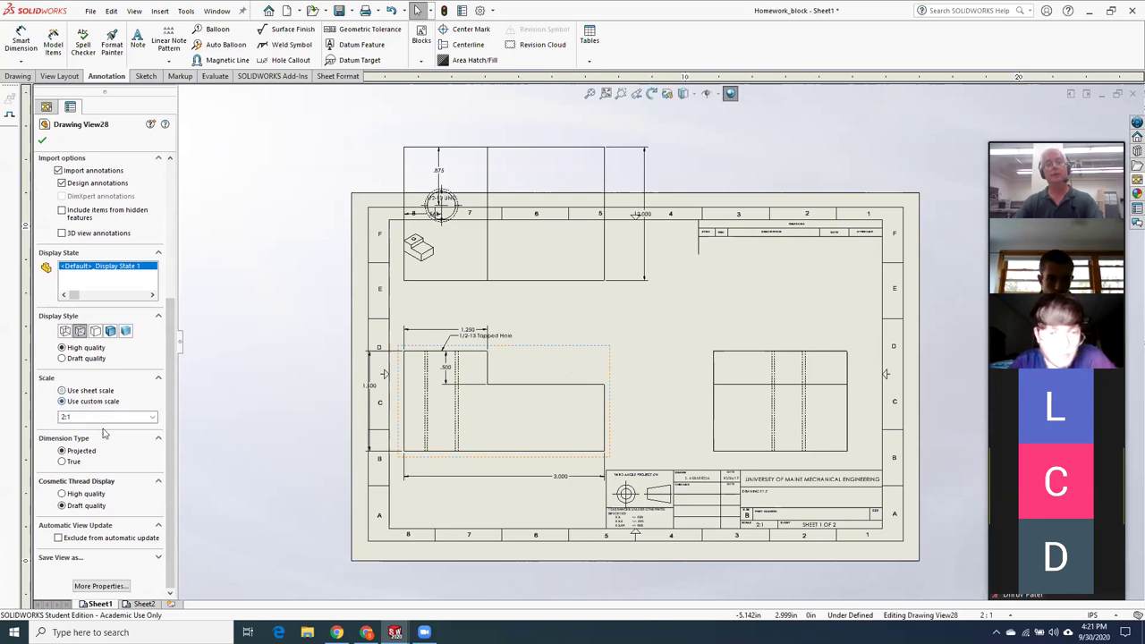
{"action": "left_click", "coordinate": [152, 418]}
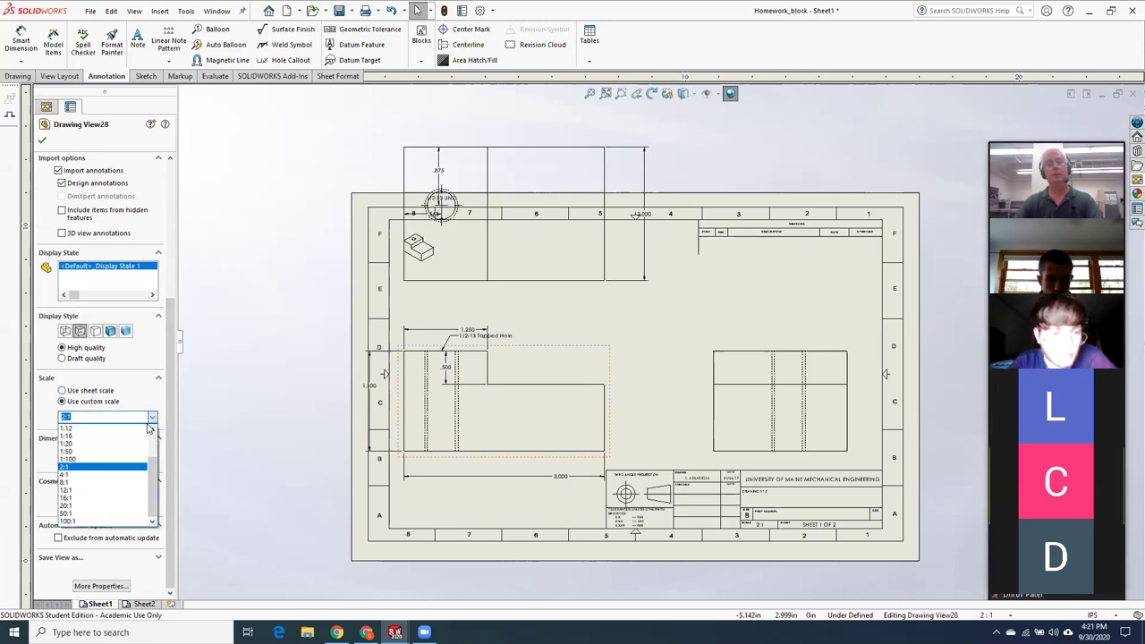
{"action": "scroll", "coordinate": [154, 480], "scroll_direction": "up", "scroll_amount": 2}
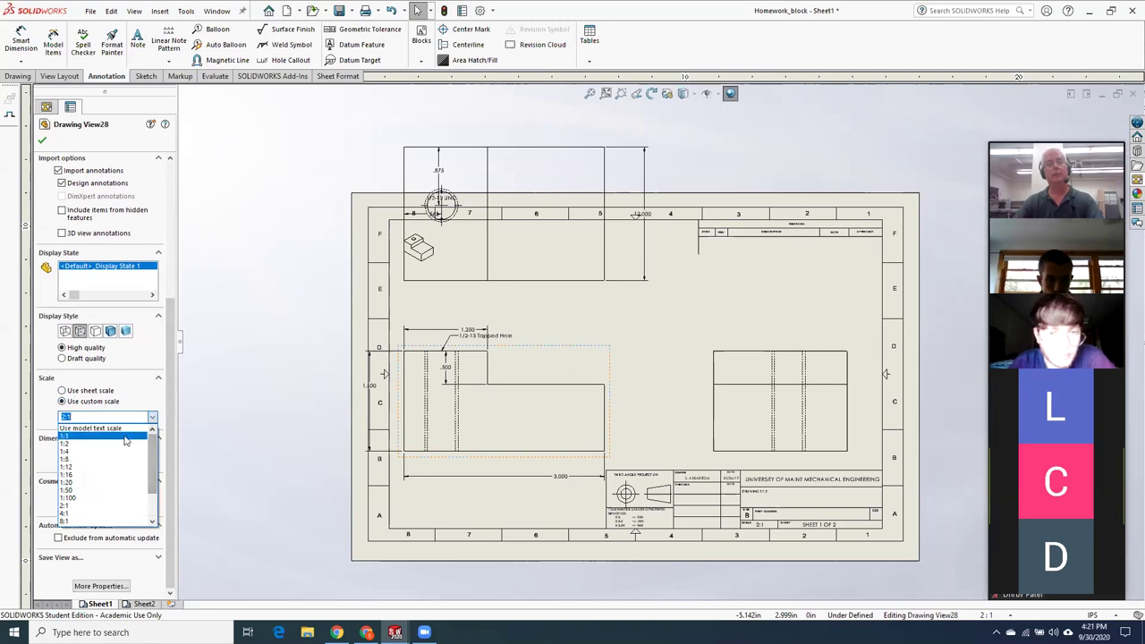
{"action": "left_click", "coordinate": [123, 441]}
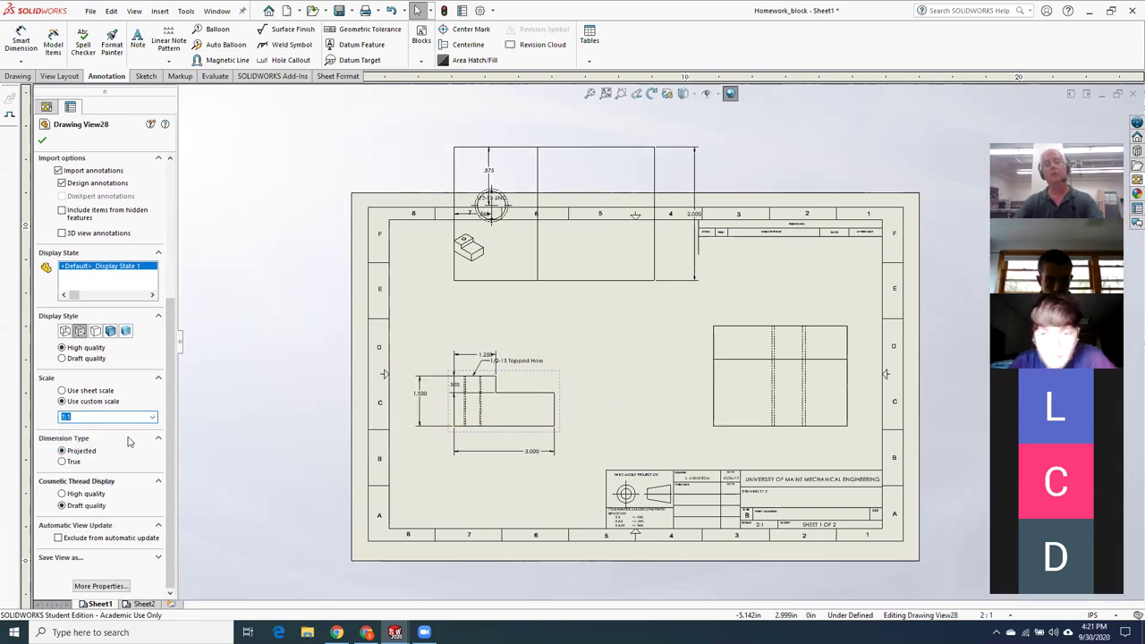
{"action": "left_click", "coordinate": [41, 144]}
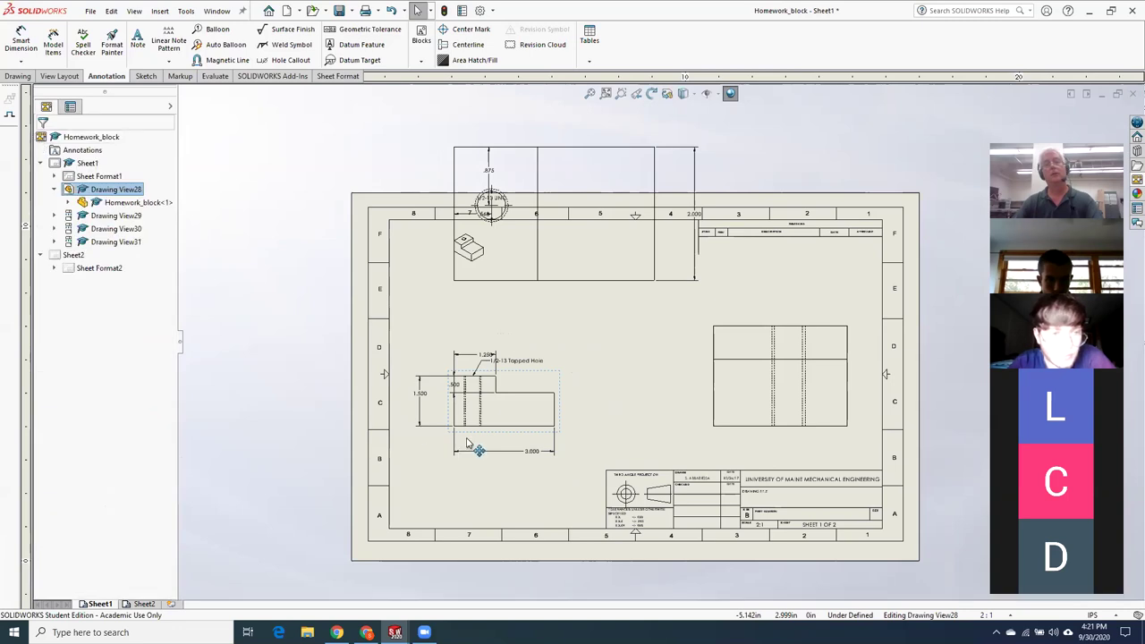
Delete the projected top, right and isometric views, keeping only the front view on the sheet
{"action": "left_click", "coordinate": [602, 290]}
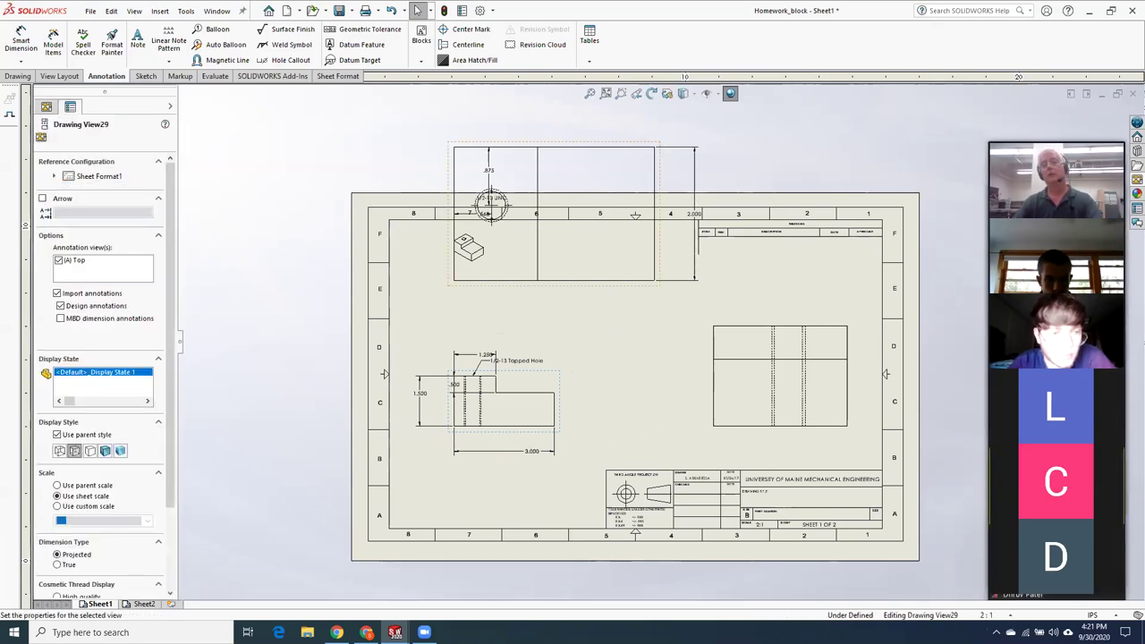
{"action": "key", "text": "Delete"}
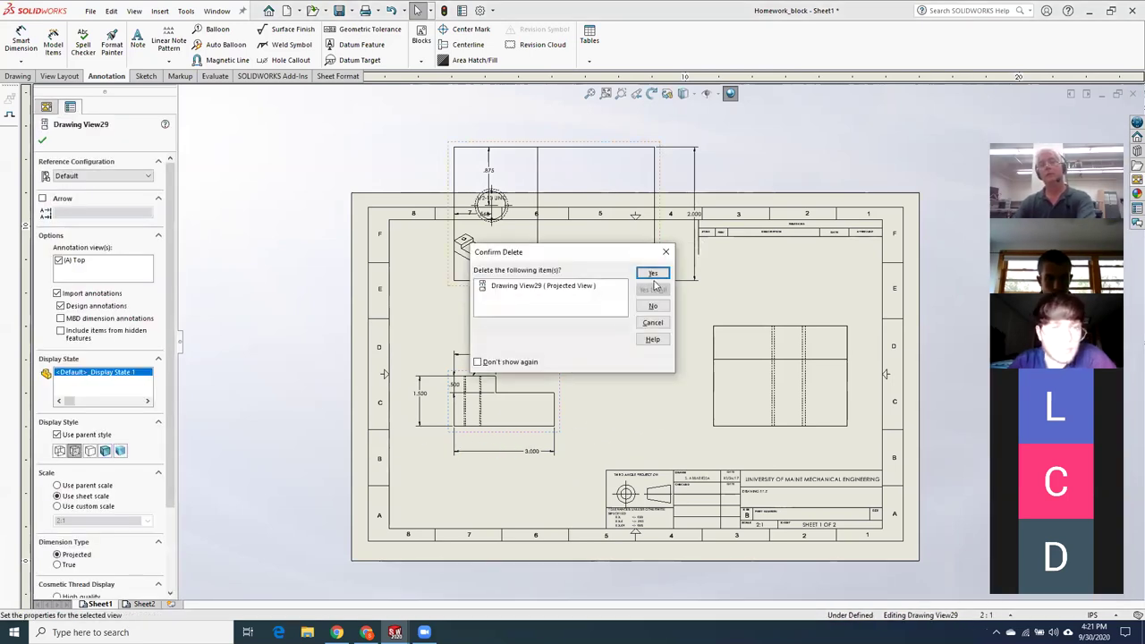
{"action": "left_click", "coordinate": [654, 274]}
{"action": "left_click", "coordinate": [715, 376]}
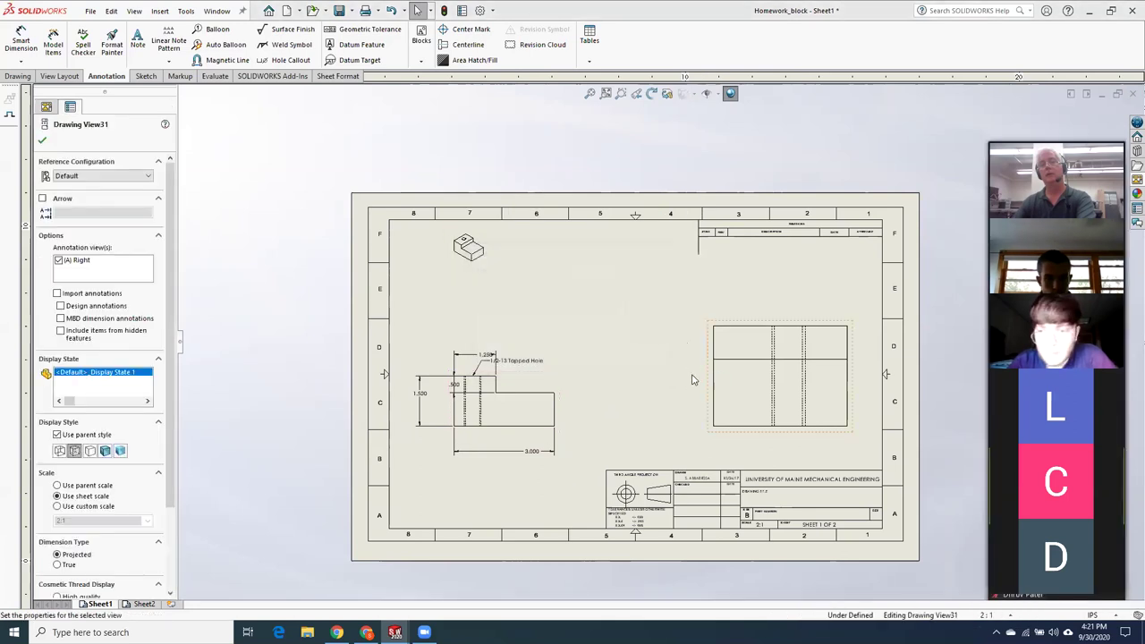
{"action": "key", "text": "Delete"}
{"action": "left_click", "coordinate": [653, 274]}
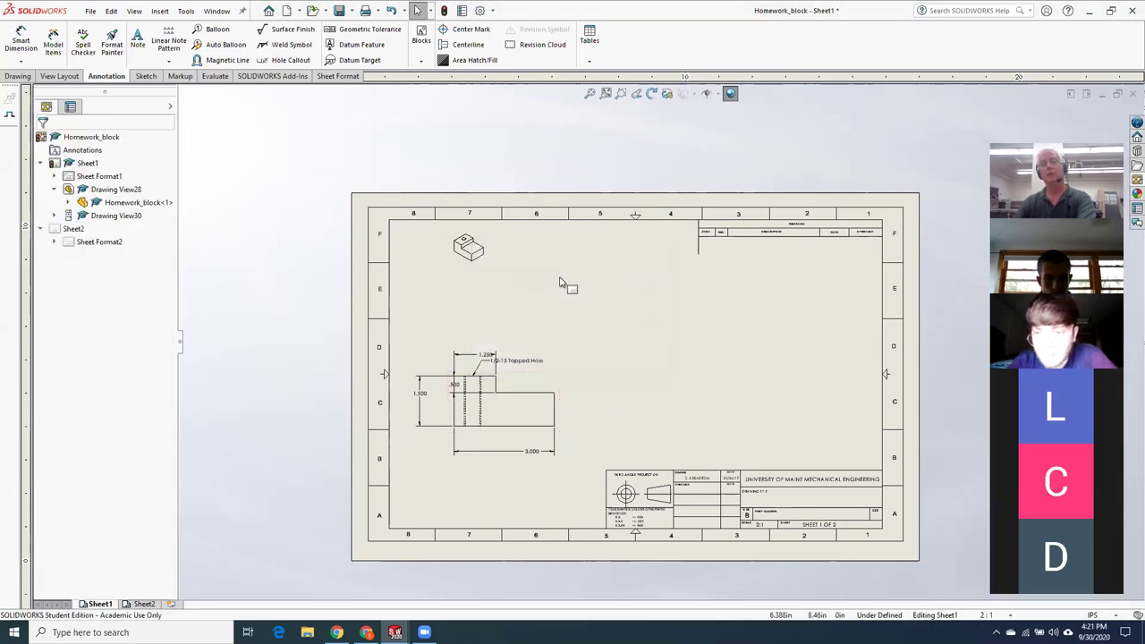
{"action": "left_click", "coordinate": [469, 261]}
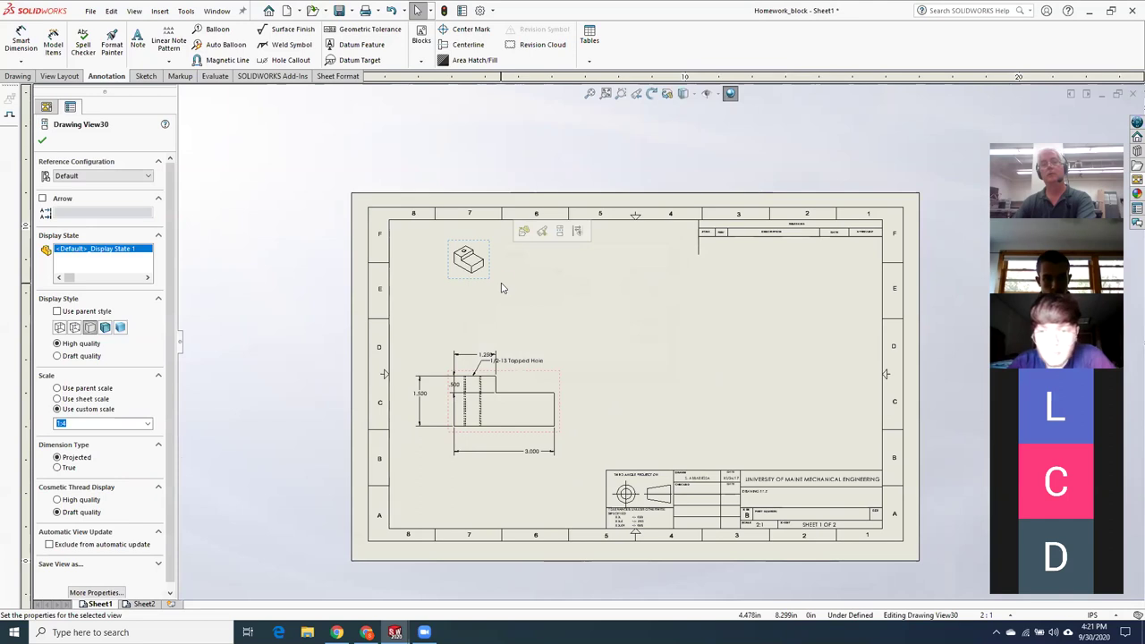
{"action": "key", "text": "Delete"}
{"action": "left_click", "coordinate": [654, 274]}
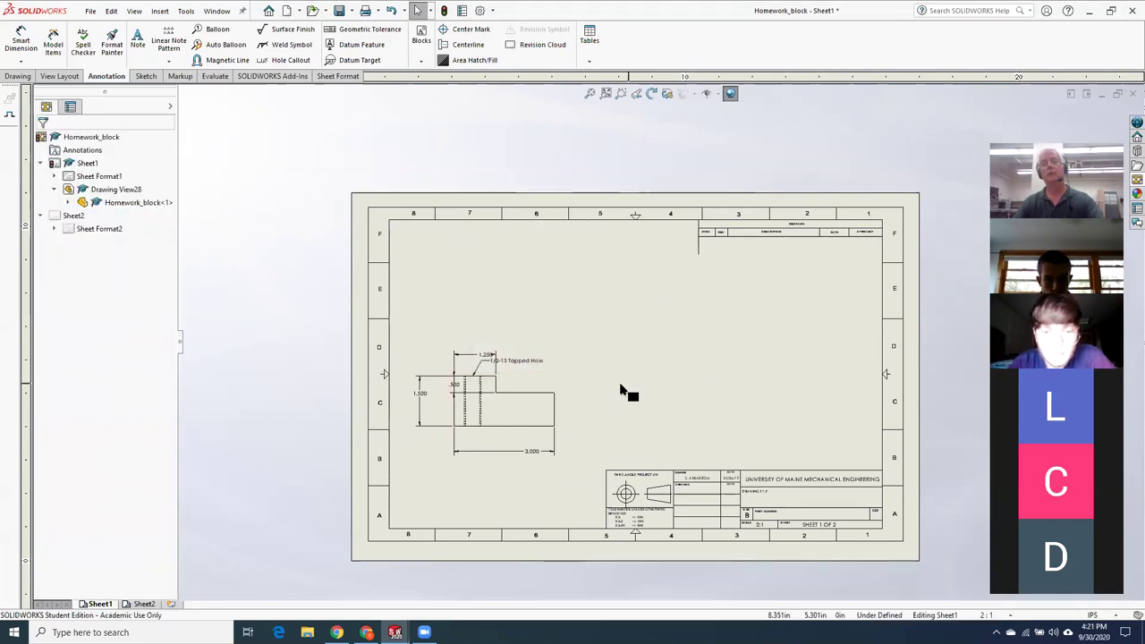
Tidy the front view's dimensions: center the 3.000 width, raise the 1.250 dimension and move the .500 dimension beside the step
{"action": "scroll", "coordinate": [604, 414], "scroll_direction": "down", "scroll_amount": 1}
{"action": "scroll", "coordinate": [690, 438], "scroll_direction": "down", "scroll_amount": 2}
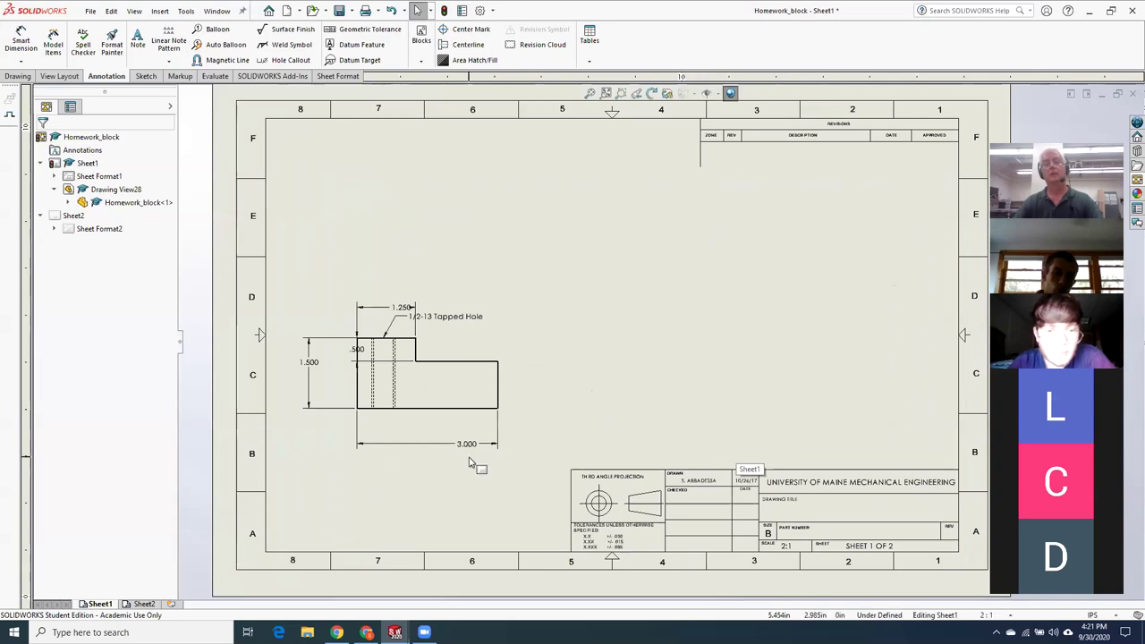
{"action": "mouse_move", "coordinate": [430, 448]}
{"action": "left_mouse_down"}
{"action": "mouse_move", "coordinate": [423, 438]}
{"action": "mouse_move", "coordinate": [464, 434]}
{"action": "left_mouse_up"}
{"action": "left_click", "coordinate": [573, 441]}
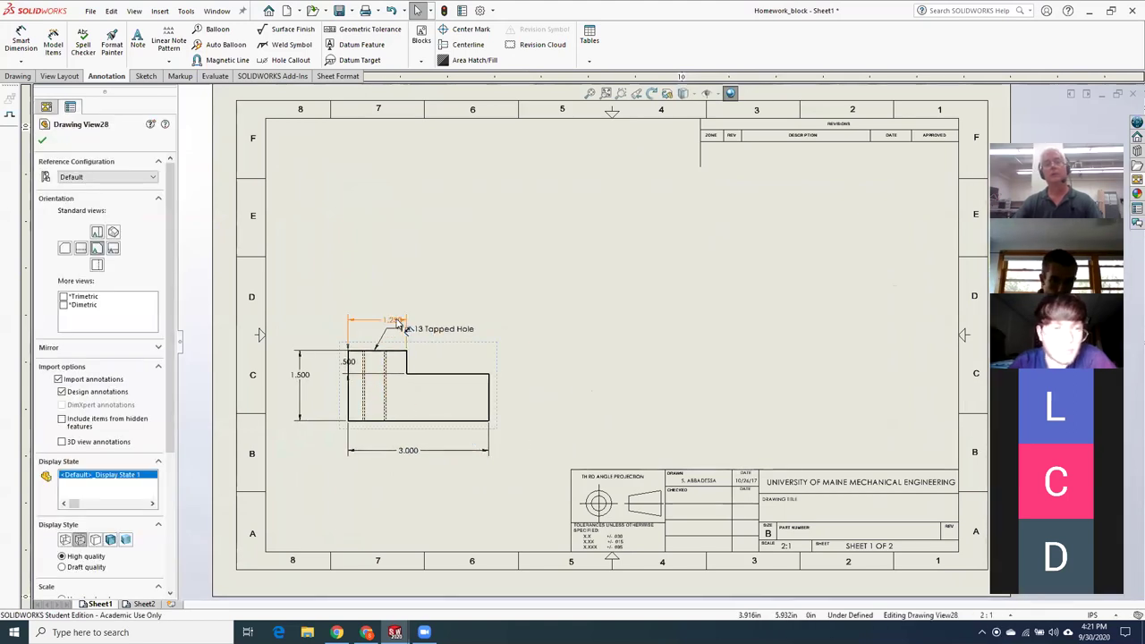
{"action": "left_click_drag", "start_coordinate": [398, 325], "coordinate": [386, 313]}
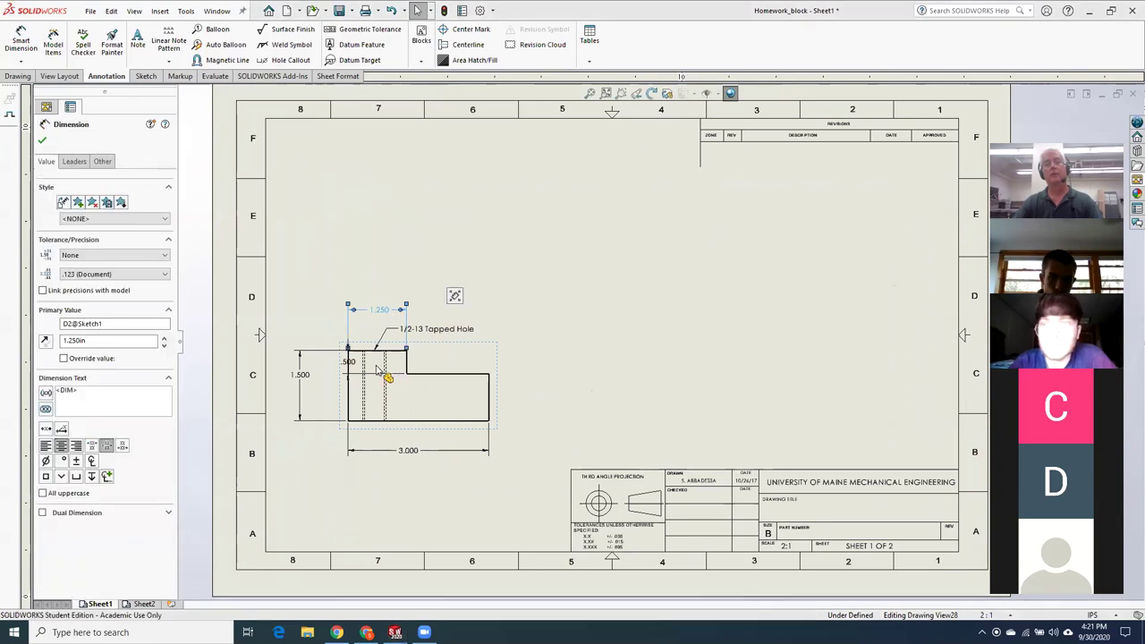
{"action": "left_click_drag", "start_coordinate": [352, 364], "coordinate": [509, 320]}
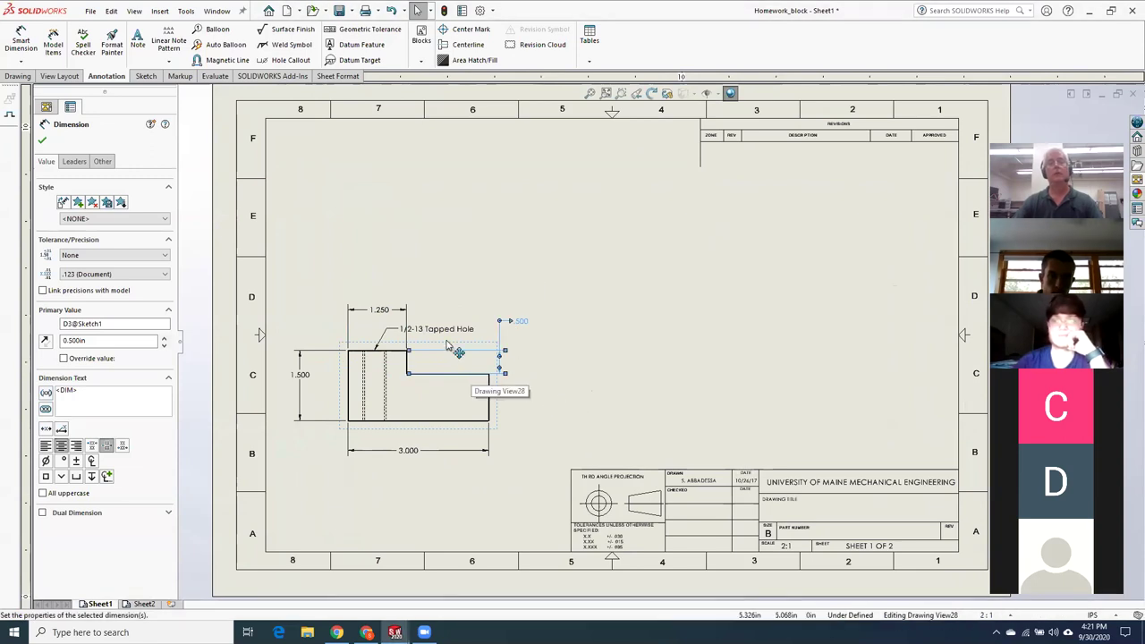
Delete the 1/2-13 Tapped Hole note from the front view
{"action": "left_click", "coordinate": [388, 328]}
{"action": "left_click", "coordinate": [447, 335]}
{"action": "key", "text": "Delete"}
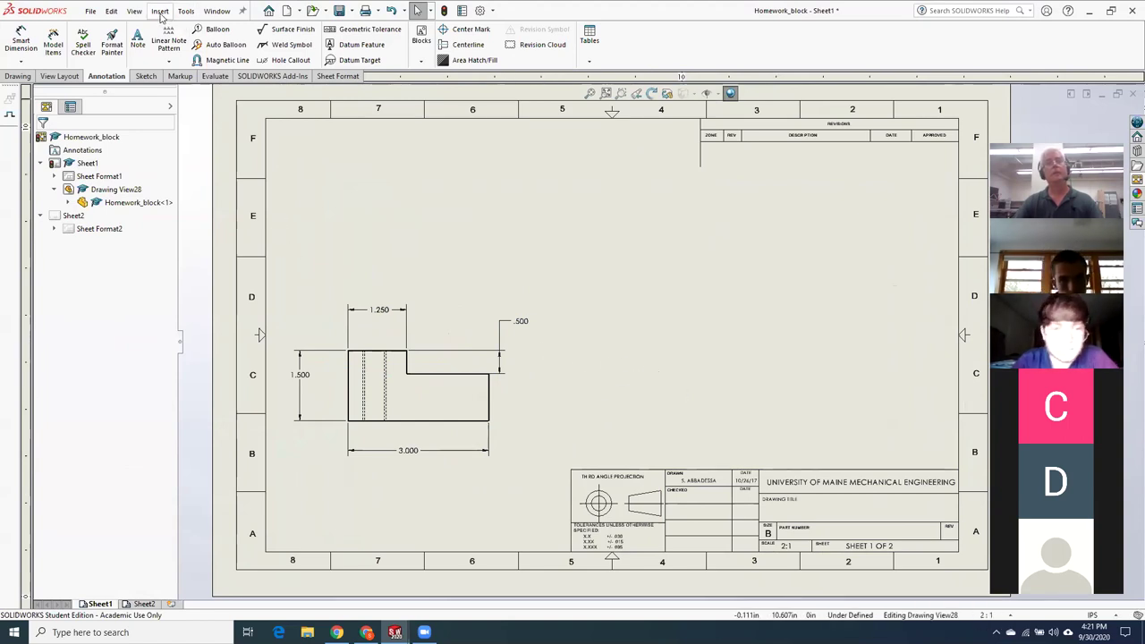
Project a right view and a top view from the front view and place them beside and above it
{"action": "left_click", "coordinate": [161, 12]}
{"action": "mouse_move", "coordinate": [176, 54]}
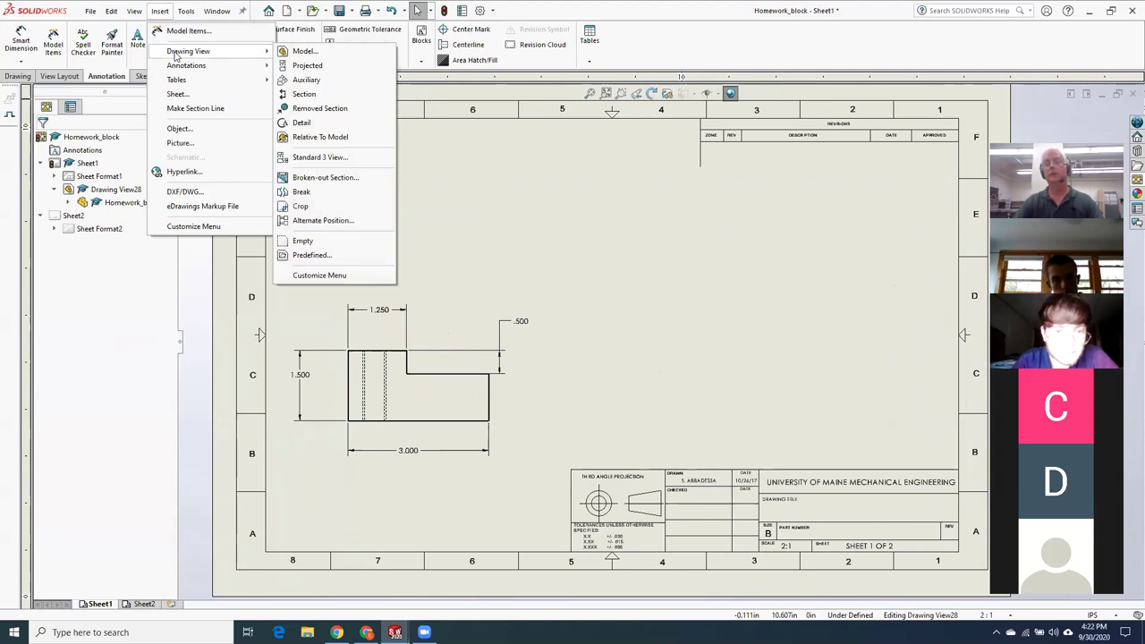
{"action": "left_click", "coordinate": [308, 67]}
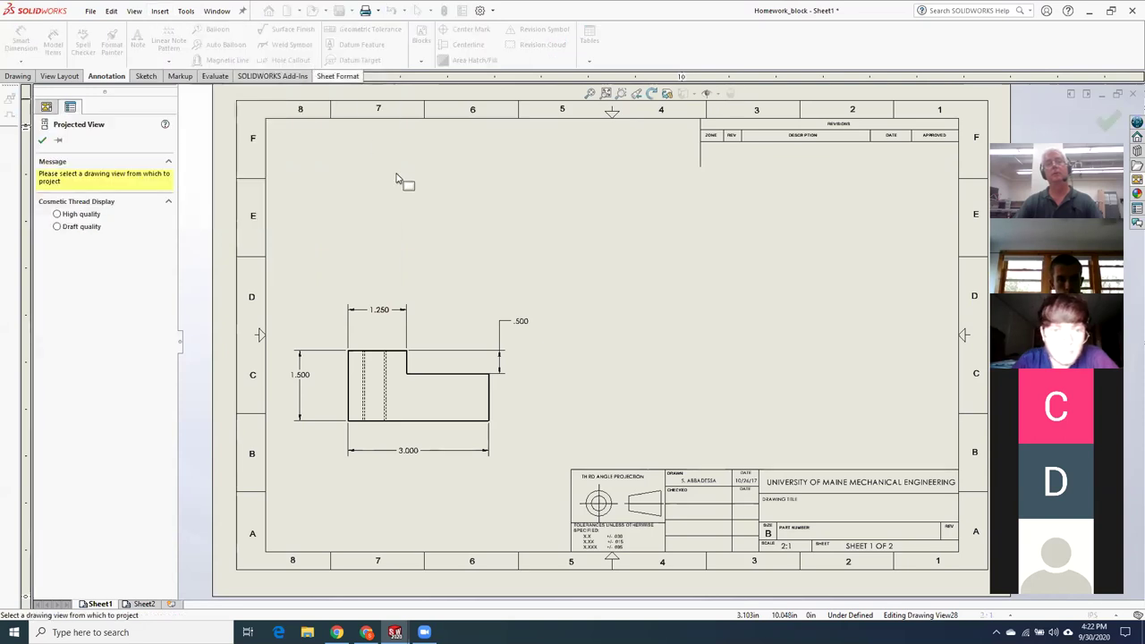
{"action": "left_click", "coordinate": [413, 401]}
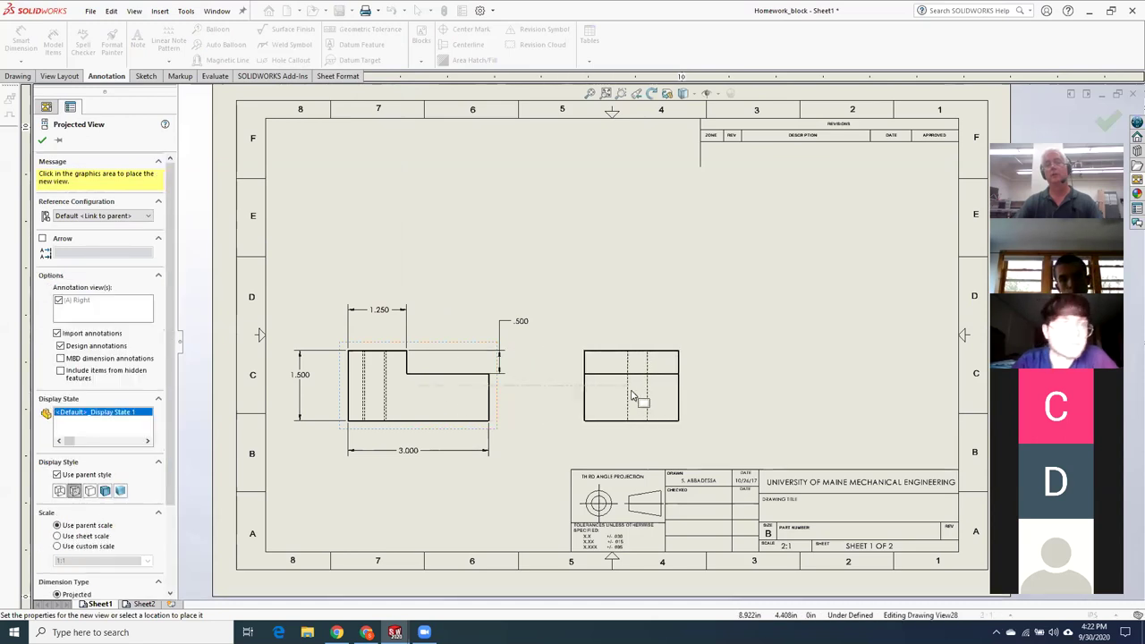
{"action": "left_click", "coordinate": [633, 396]}
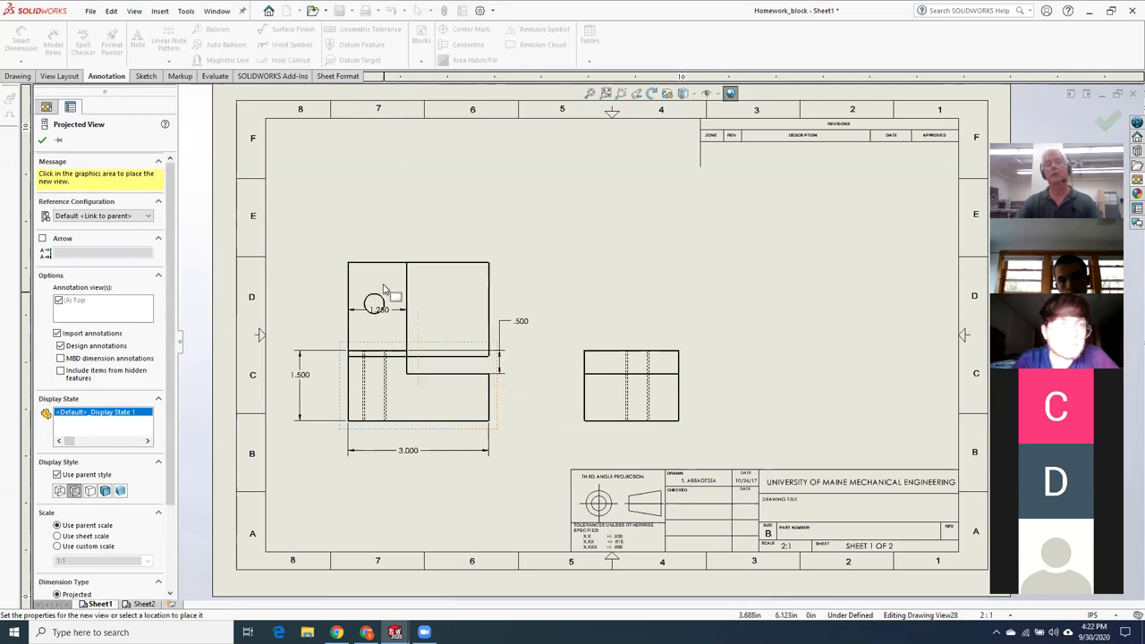
{"action": "left_click", "coordinate": [391, 206]}
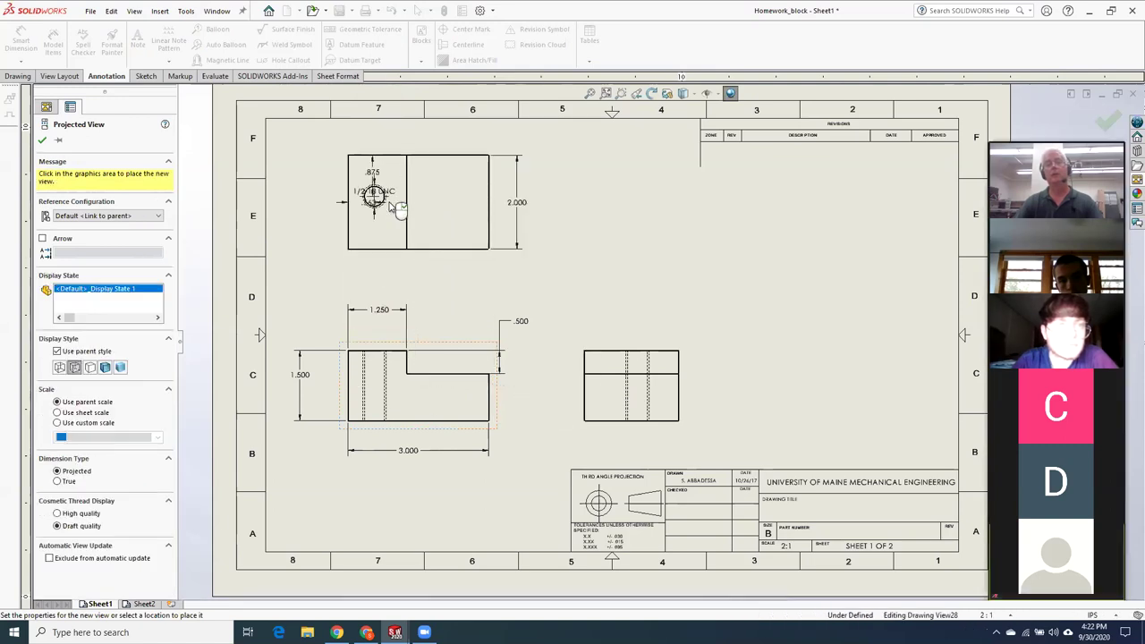
{"action": "key", "text": "Escape"}
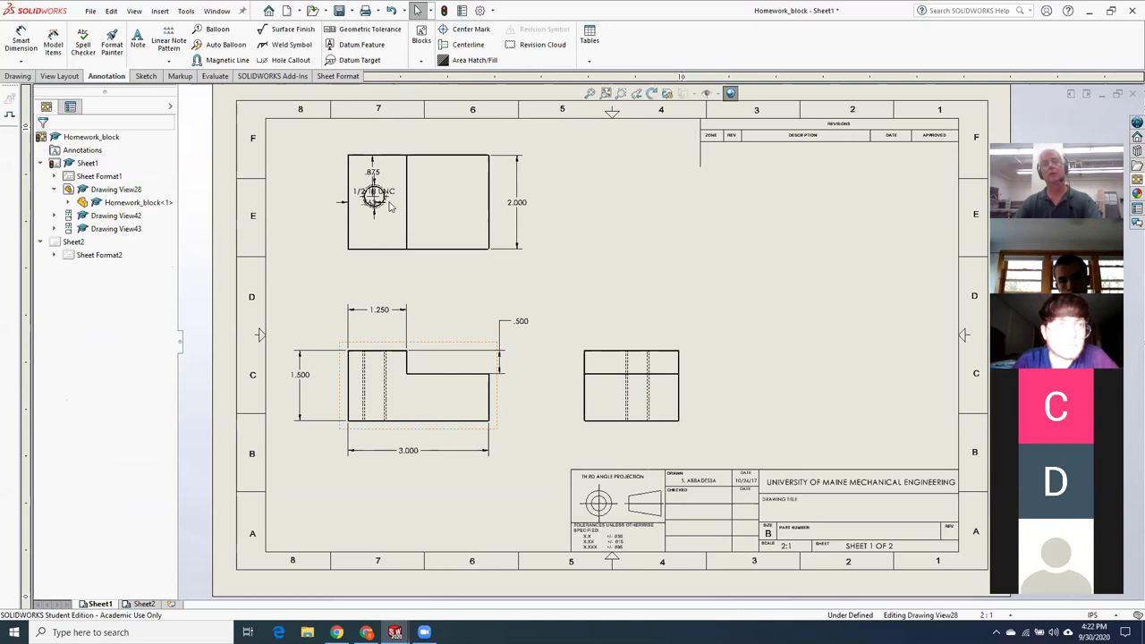
Move the top view's .875 and .563 hole dimensions outside its outline and place the 1/2-13 UNC callout above the view
{"action": "left_click_drag", "start_coordinate": [374, 170], "coordinate": [307, 177]}
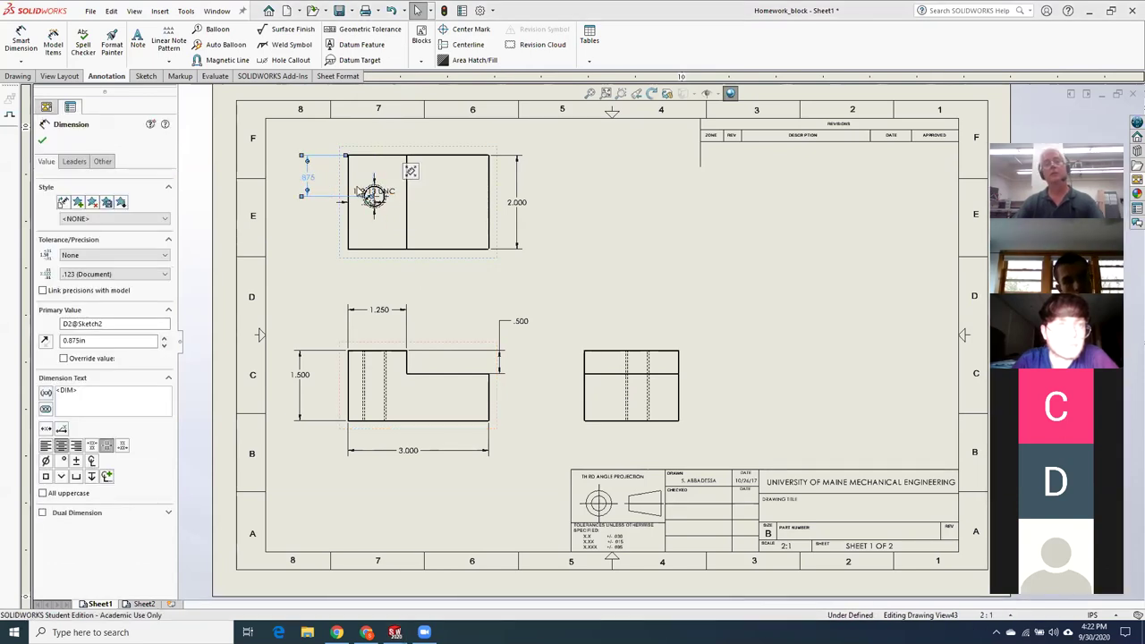
{"action": "left_click_drag", "start_coordinate": [373, 195], "coordinate": [294, 250]}
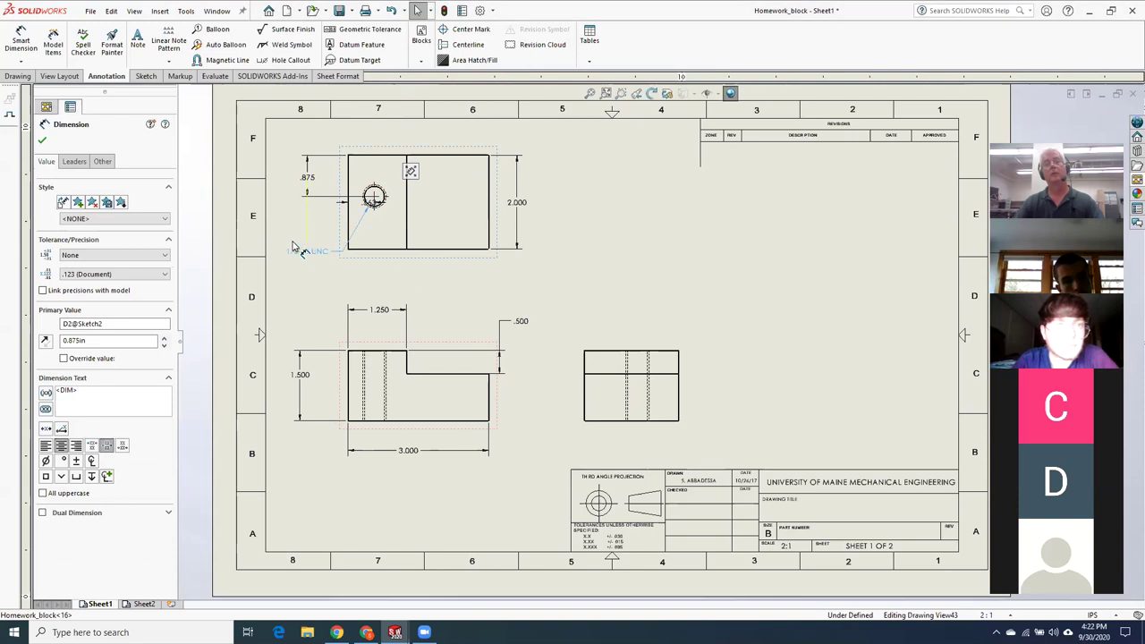
{"action": "scroll", "coordinate": [407, 242], "scroll_direction": "down", "scroll_amount": 3}
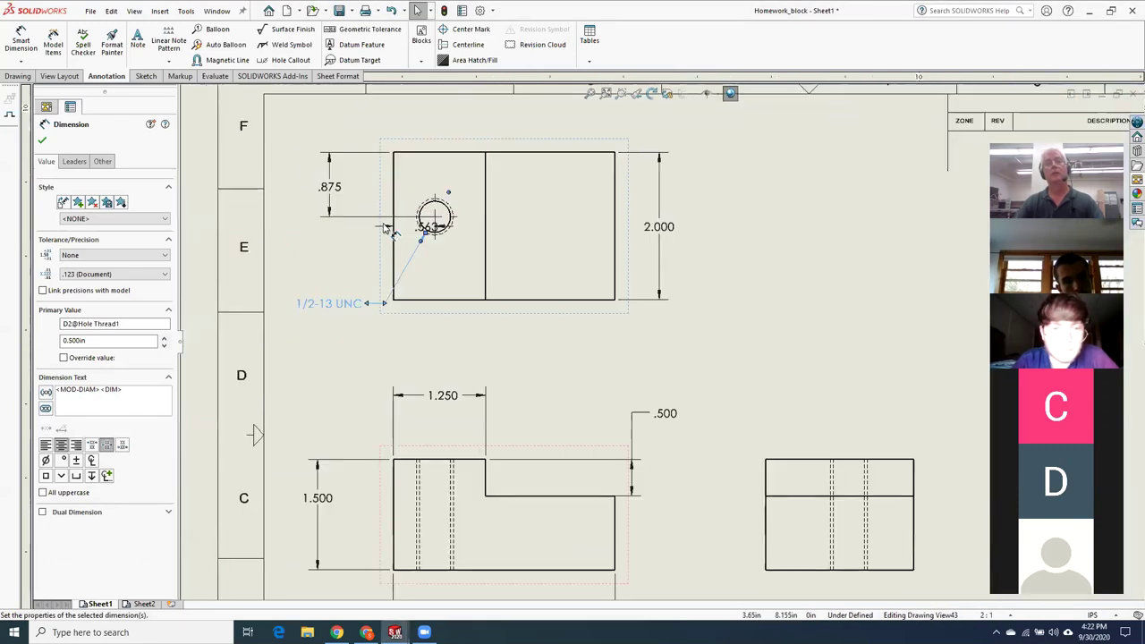
{"action": "left_click", "coordinate": [457, 237]}
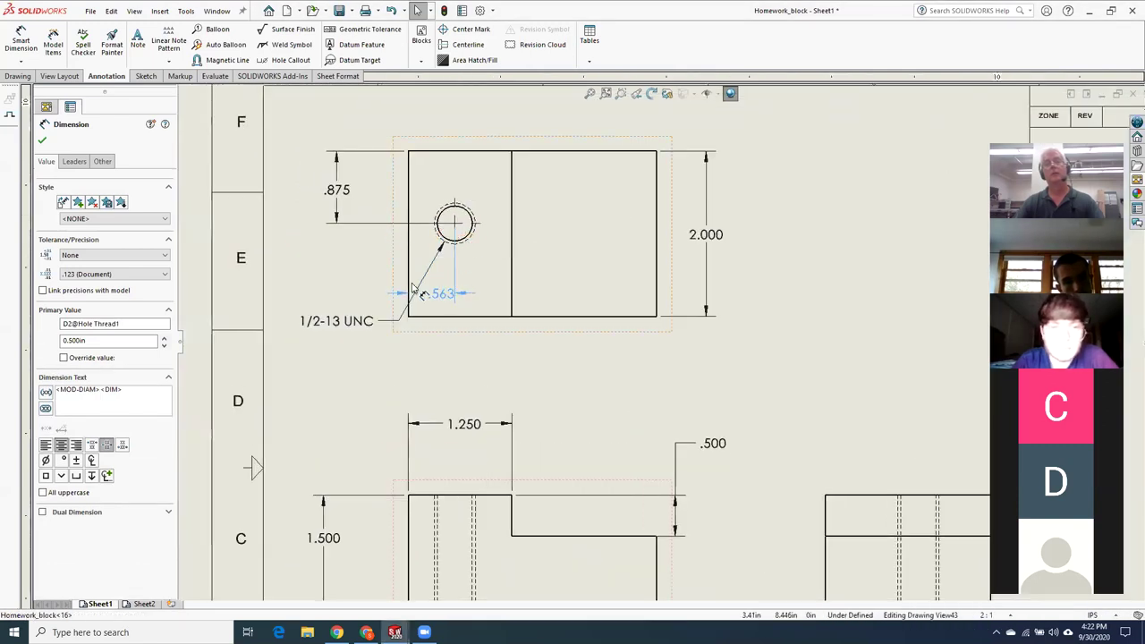
{"action": "left_click", "coordinate": [356, 281]}
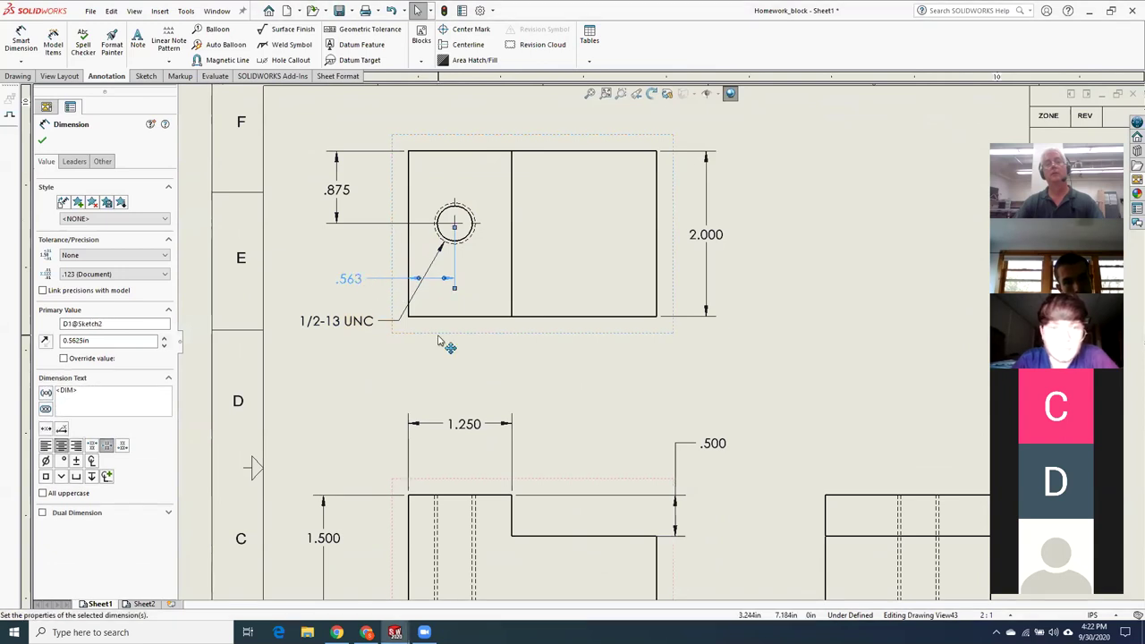
{"action": "scroll", "coordinate": [447, 342], "scroll_direction": "up", "scroll_amount": 2}
{"action": "left_click_drag", "start_coordinate": [516, 260], "coordinate": [577, 190]}
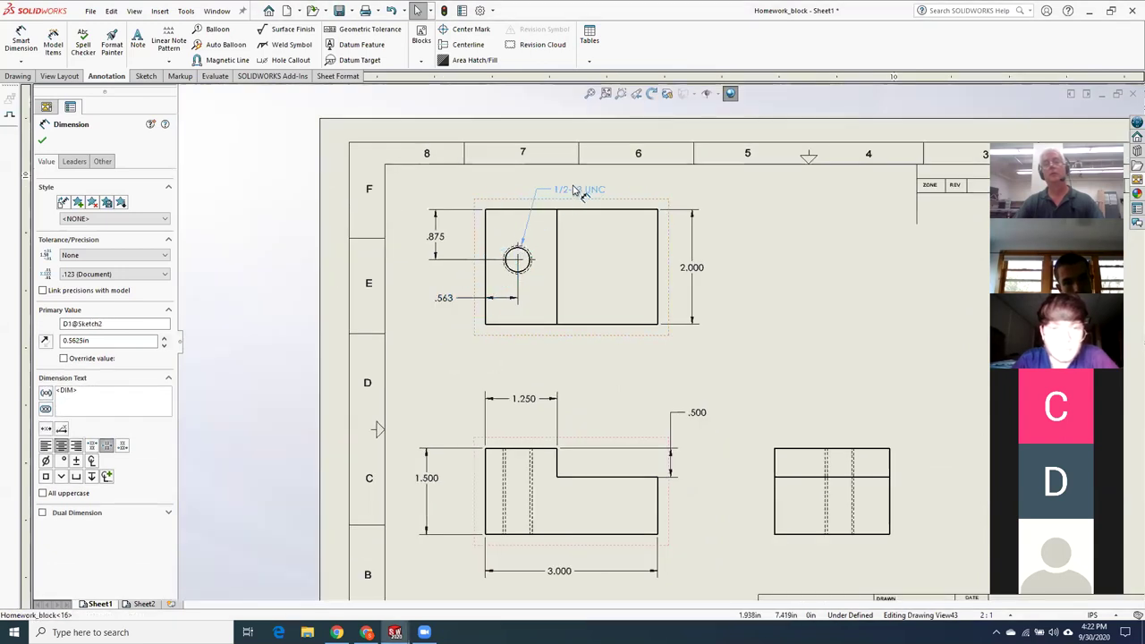
{"action": "left_click", "coordinate": [626, 373]}
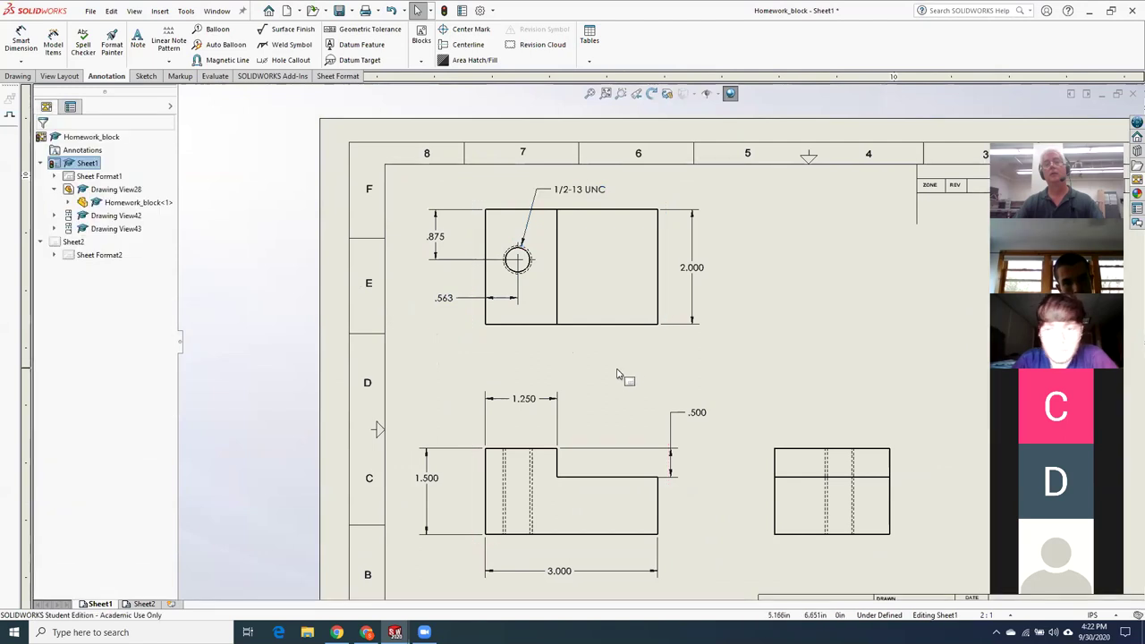
Project an isometric view diagonally from the front view and place it beside the top view
{"action": "scroll", "coordinate": [624, 376], "scroll_direction": "up", "scroll_amount": 2}
{"action": "scroll", "coordinate": [796, 400], "scroll_direction": "down", "scroll_amount": 1}
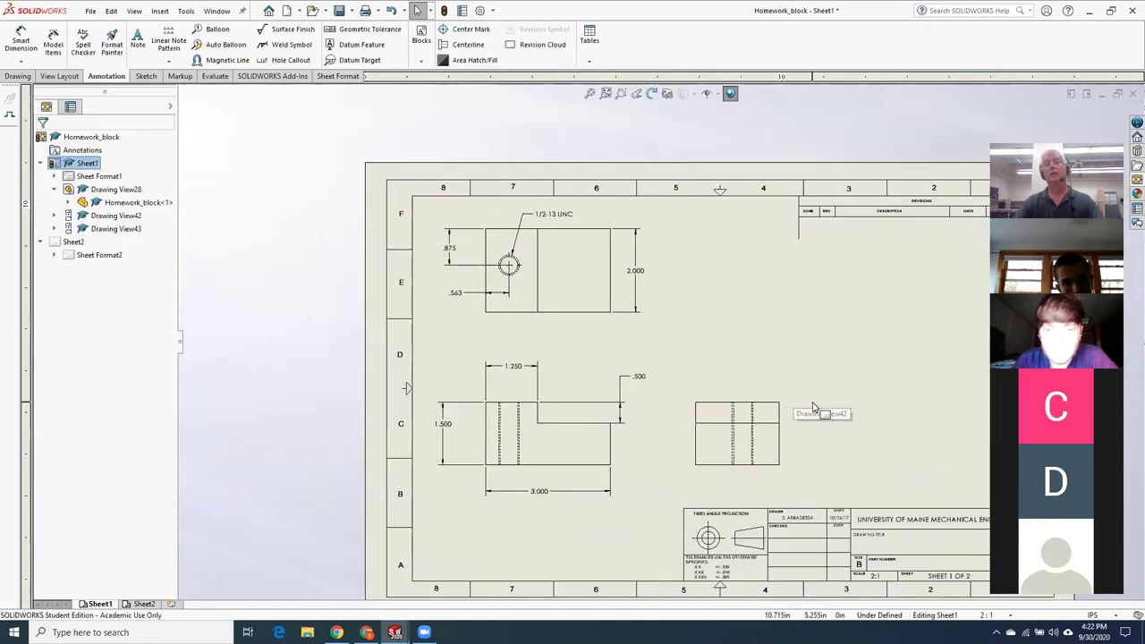
{"action": "scroll", "coordinate": [817, 409], "scroll_direction": "up", "scroll_amount": 2}
{"action": "scroll", "coordinate": [809, 407], "scroll_direction": "down", "scroll_amount": 2}
{"action": "scroll", "coordinate": [791, 402], "scroll_direction": "down", "scroll_amount": 1}
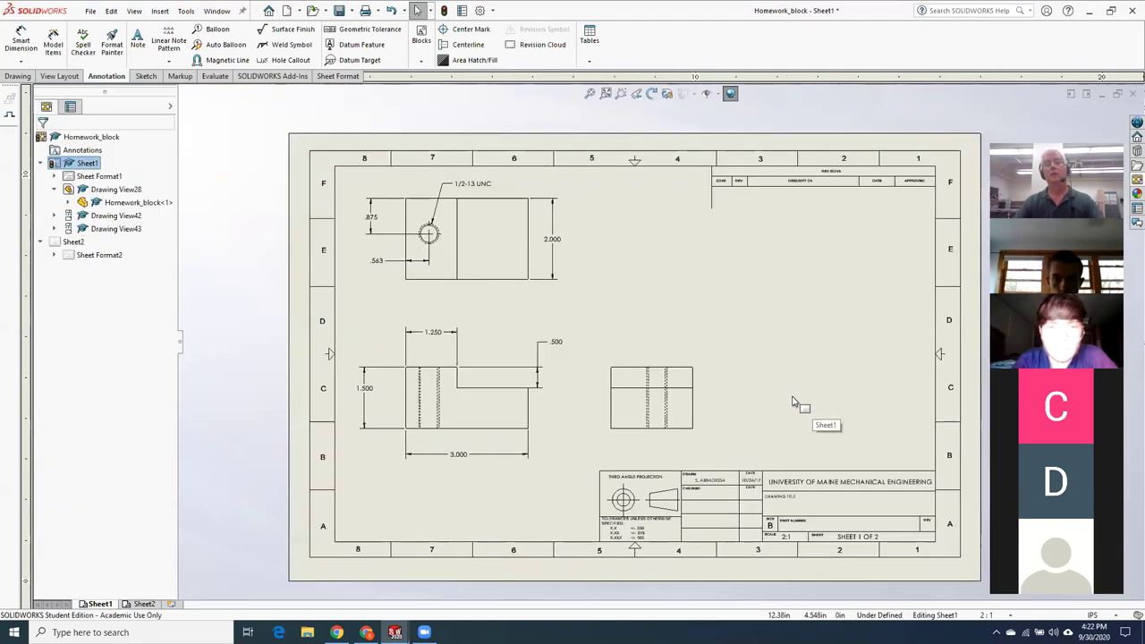
{"action": "scroll", "coordinate": [792, 402], "scroll_direction": "down", "scroll_amount": 1}
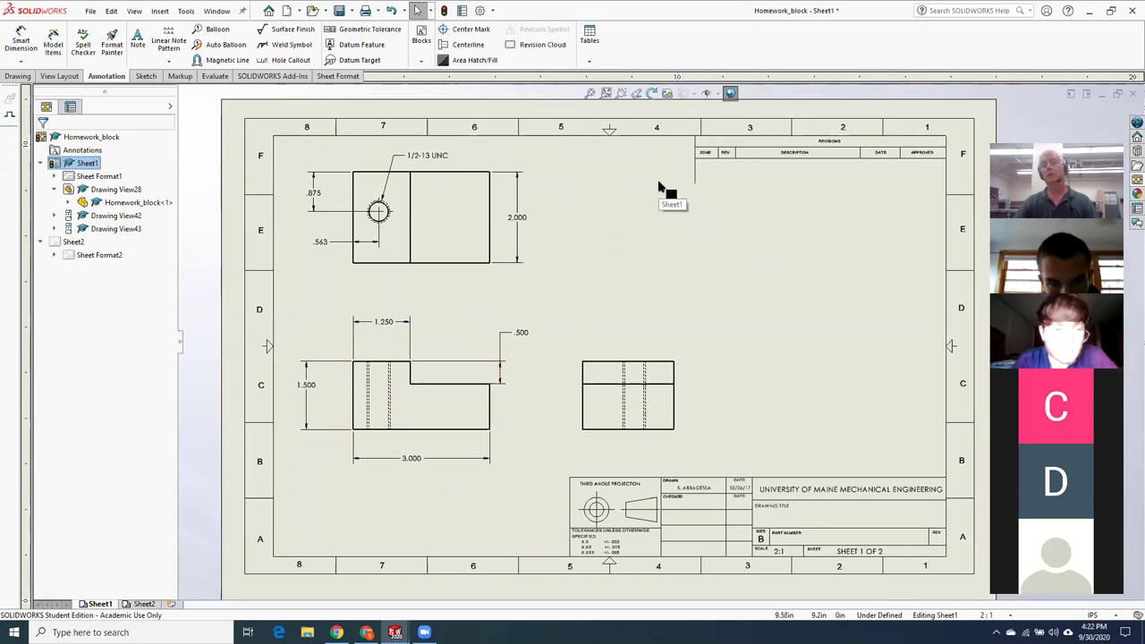
{"action": "left_click", "coordinate": [160, 11]}
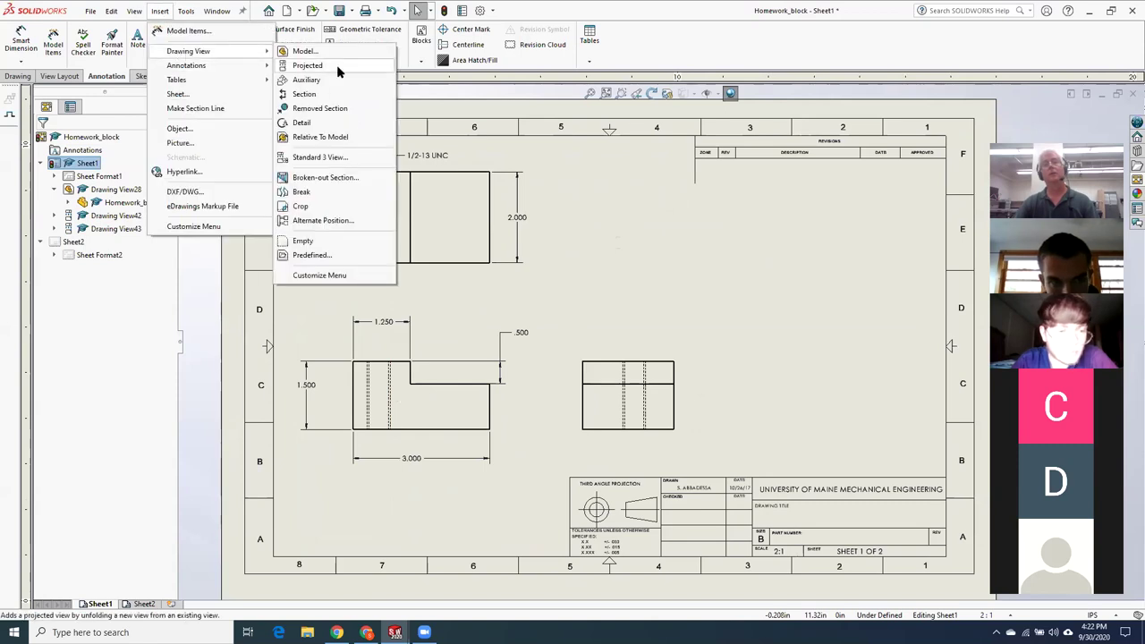
{"action": "left_click", "coordinate": [337, 66]}
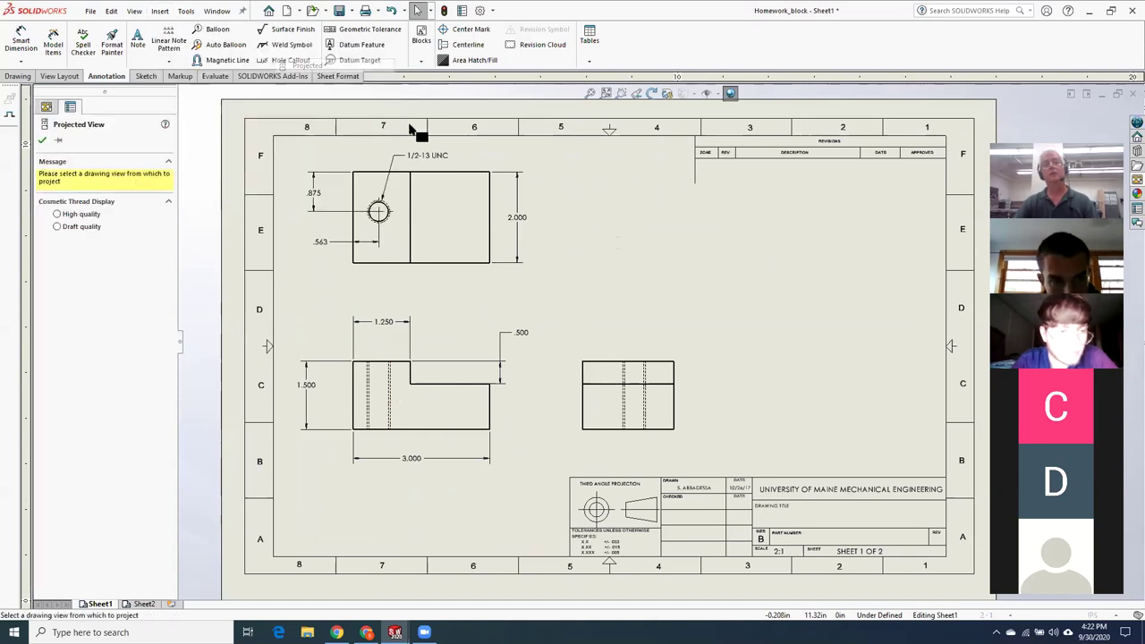
{"action": "left_click", "coordinate": [447, 409]}
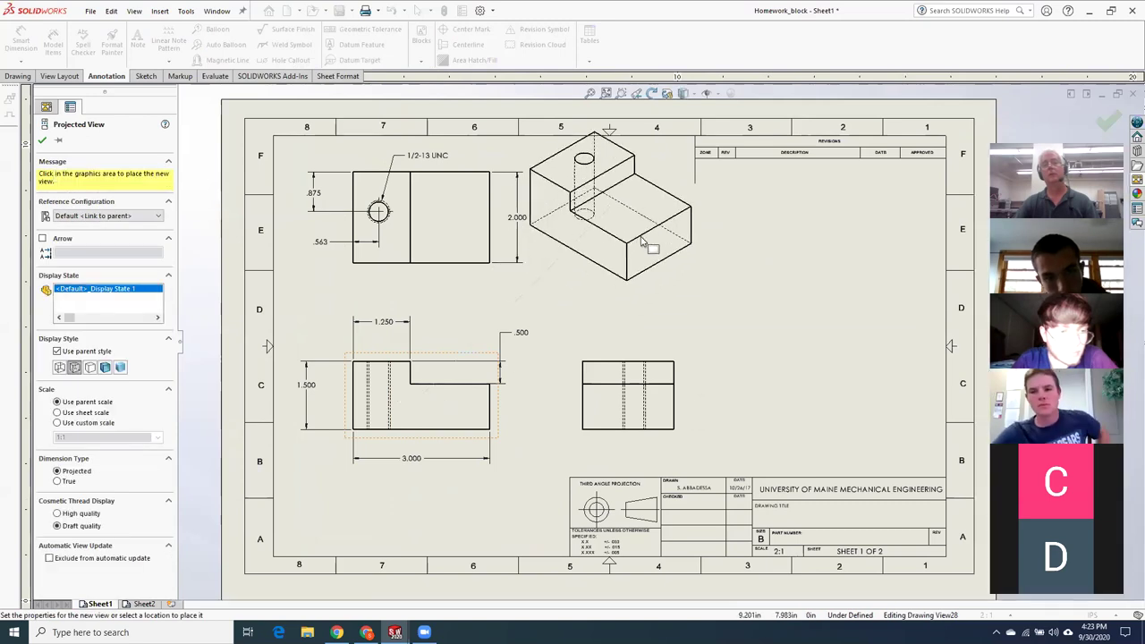
{"action": "left_click", "coordinate": [640, 241]}
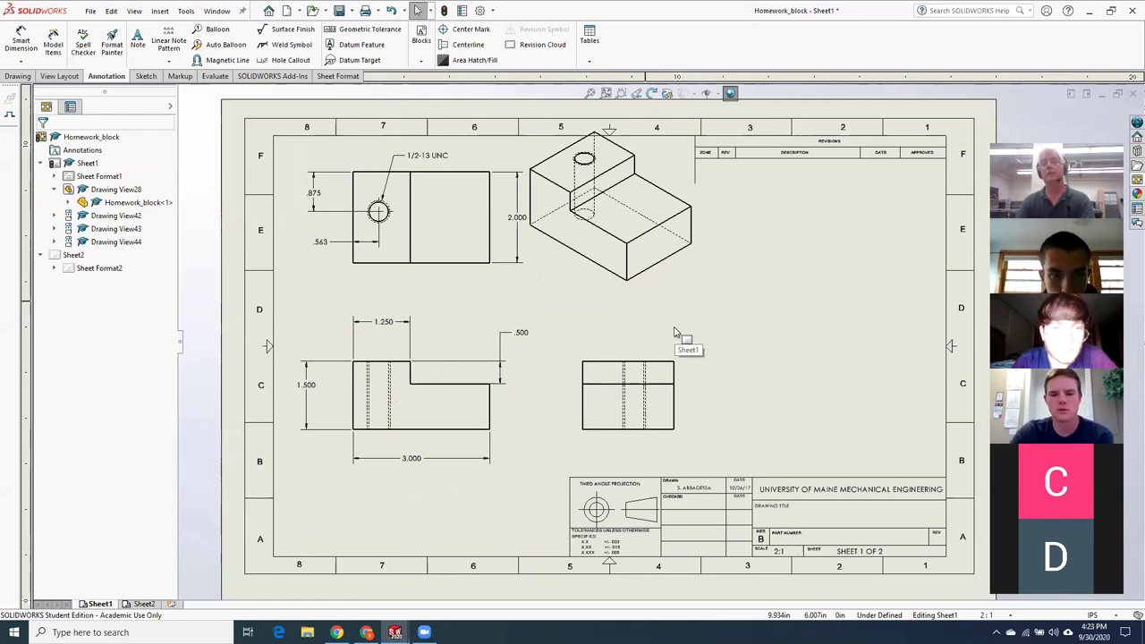
Set the isometric view's display style to Hidden Lines Removed and inspect its tapped hole
{"action": "left_click", "coordinate": [680, 283]}
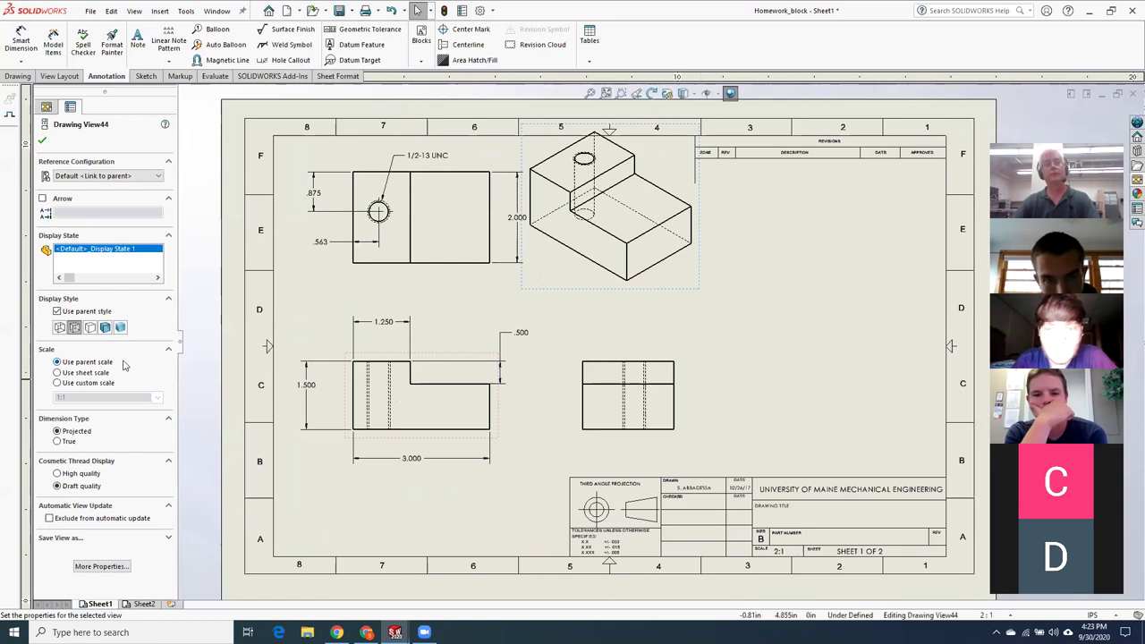
{"action": "left_click", "coordinate": [91, 328]}
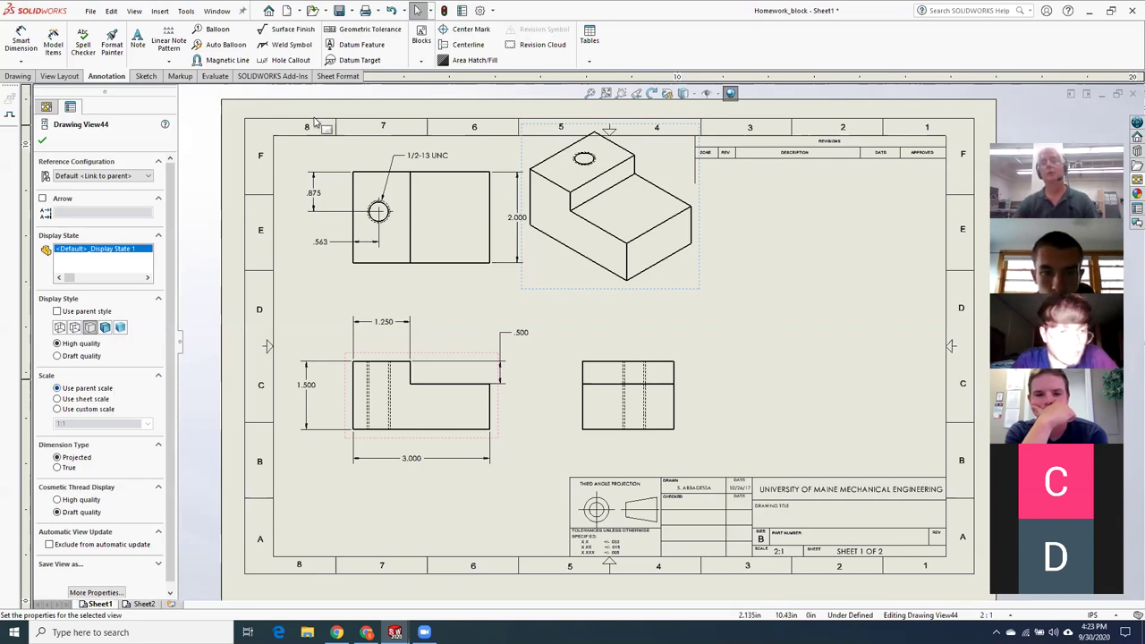
{"action": "scroll", "coordinate": [581, 159], "scroll_direction": "down", "scroll_amount": 4}
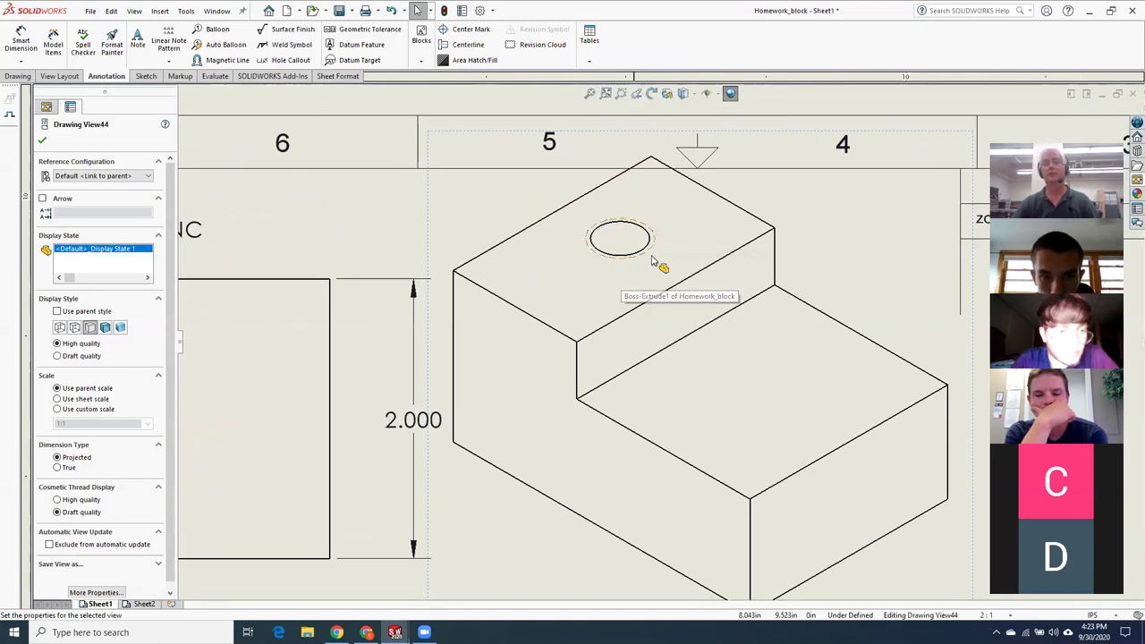
{"action": "scroll", "coordinate": [778, 375], "scroll_direction": "up", "scroll_amount": 3}
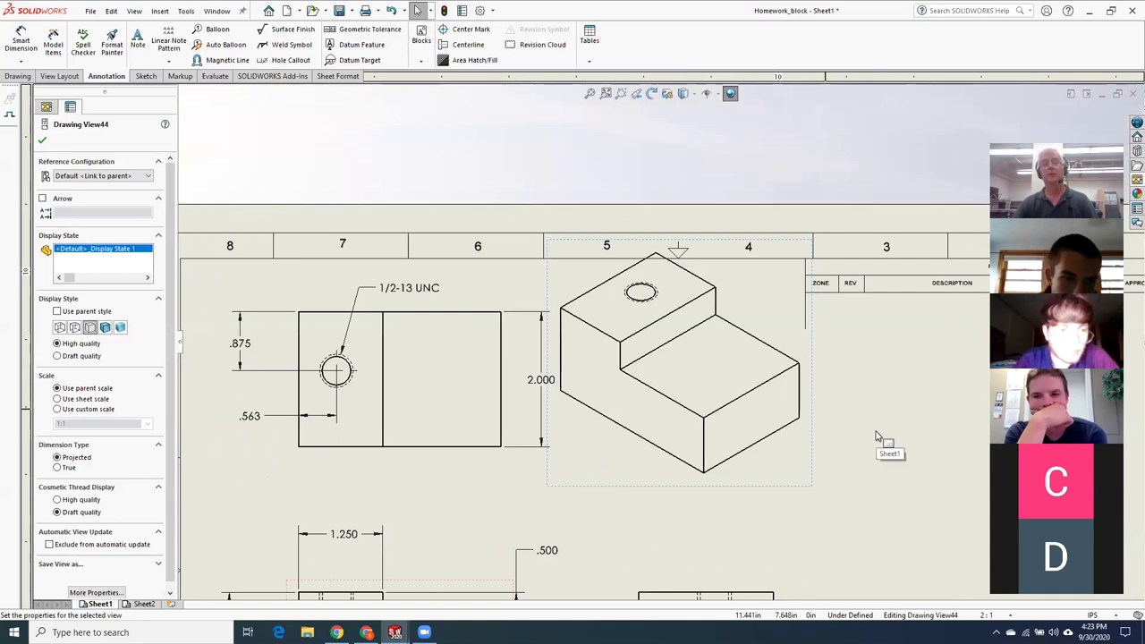
Delete the isometric view beside the top view from the sheet
{"action": "scroll", "coordinate": [878, 435], "scroll_direction": "up", "scroll_amount": 2}
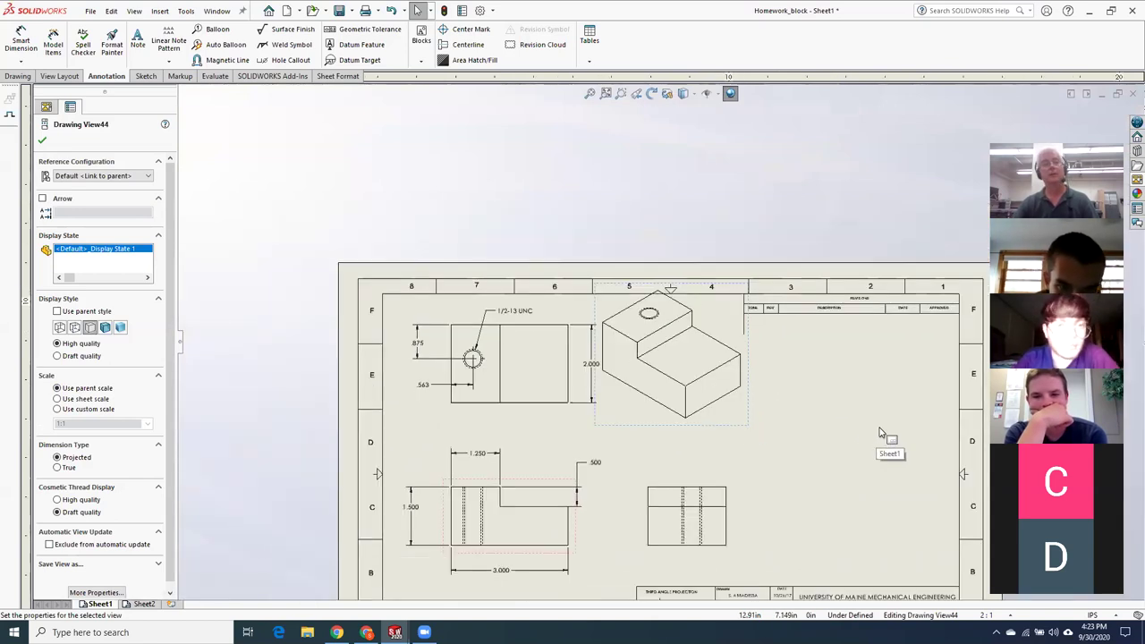
{"action": "scroll", "coordinate": [881, 434], "scroll_direction": "down", "scroll_amount": 1}
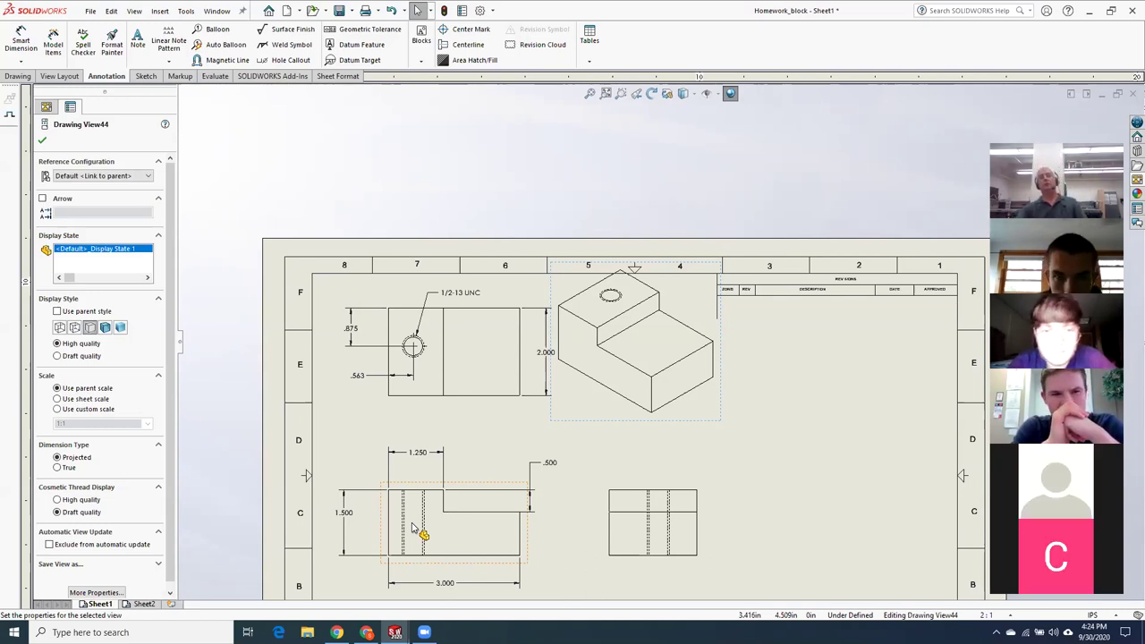
{"action": "key", "text": "Escape"}
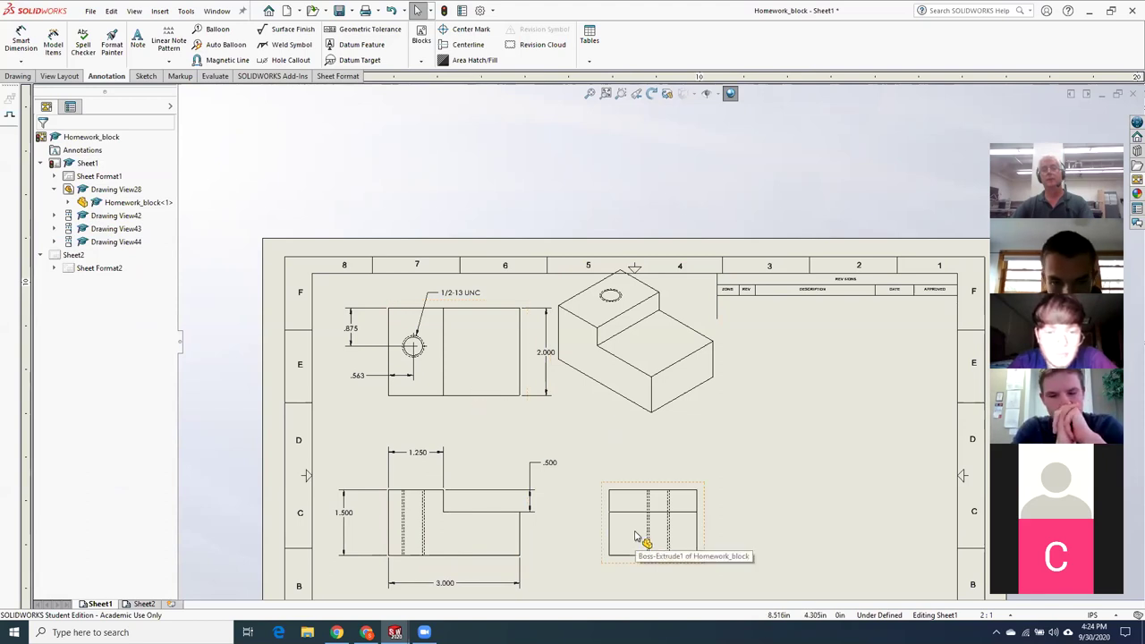
{"action": "left_click", "coordinate": [687, 419]}
{"action": "key", "text": "Delete"}
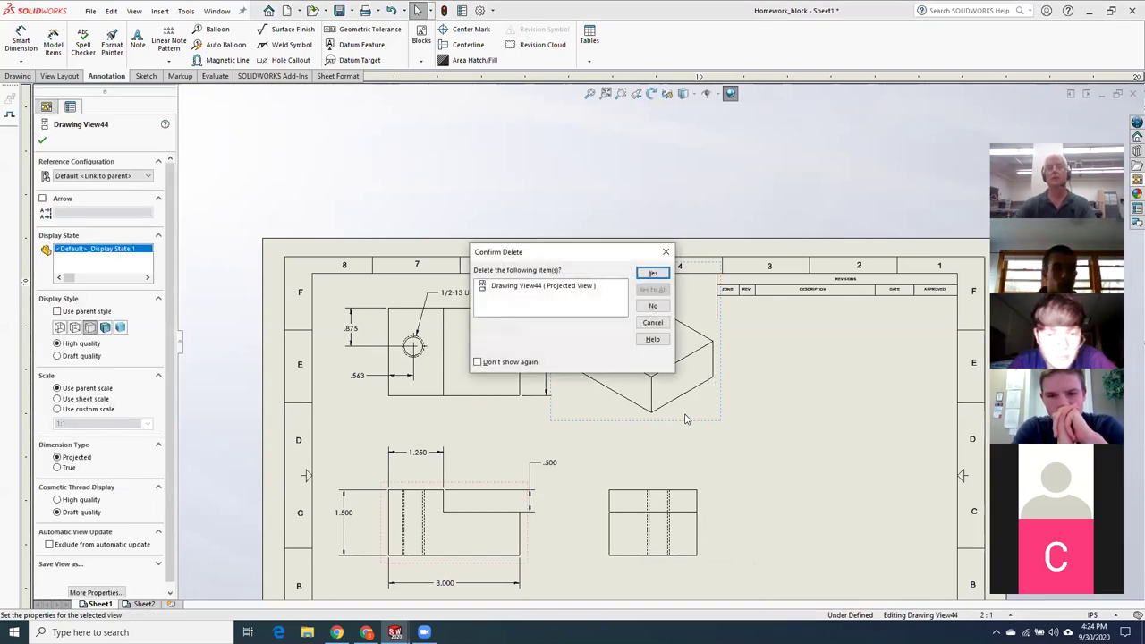
{"action": "left_click", "coordinate": [652, 274]}
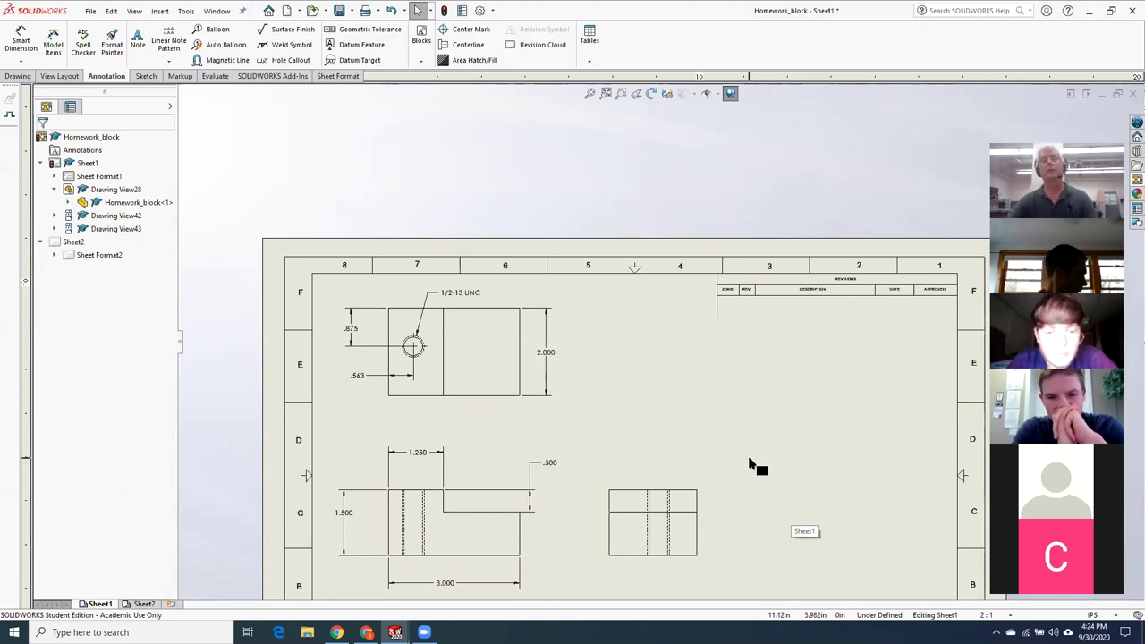
Project a new isometric view diagonally from the front view and place it beside the top view
{"action": "left_click", "coordinate": [158, 11]}
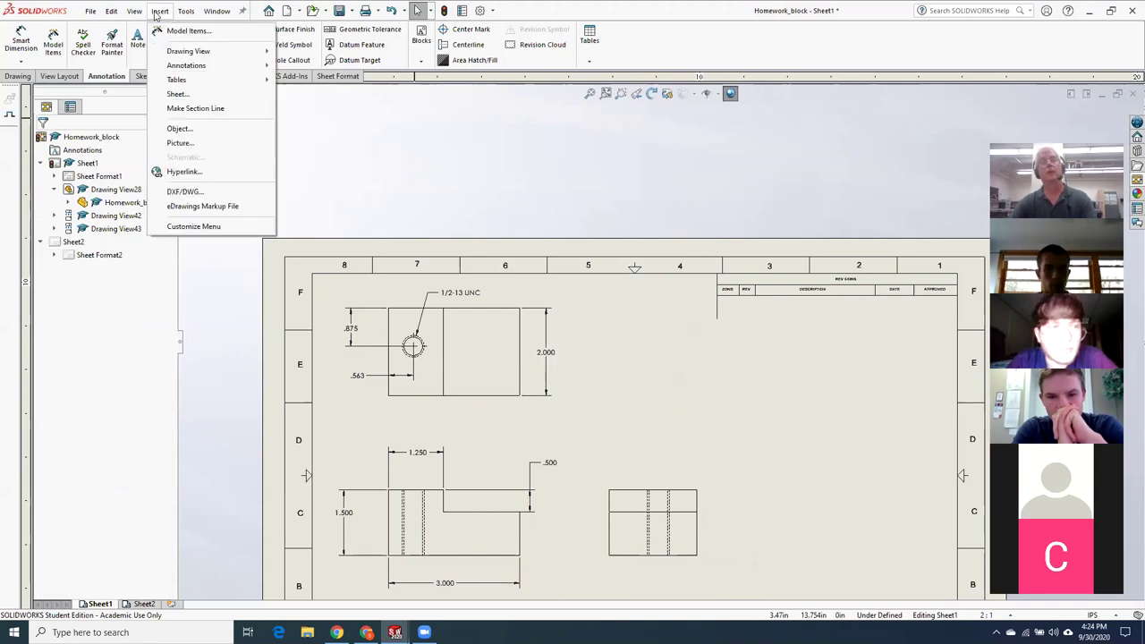
{"action": "mouse_move", "coordinate": [179, 52]}
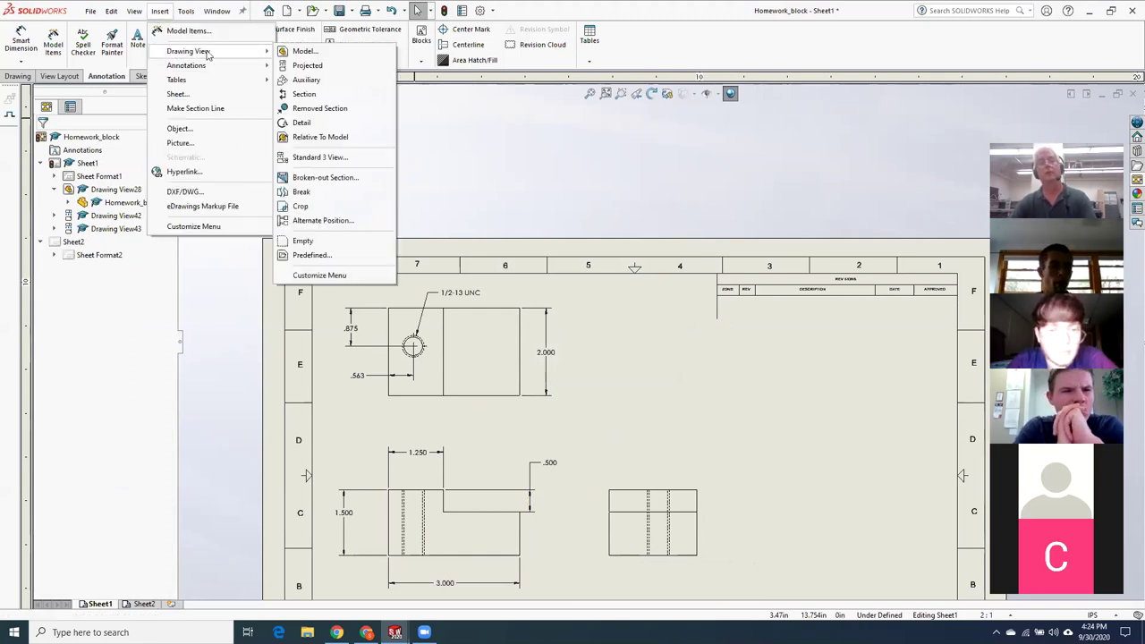
{"action": "left_click", "coordinate": [319, 66]}
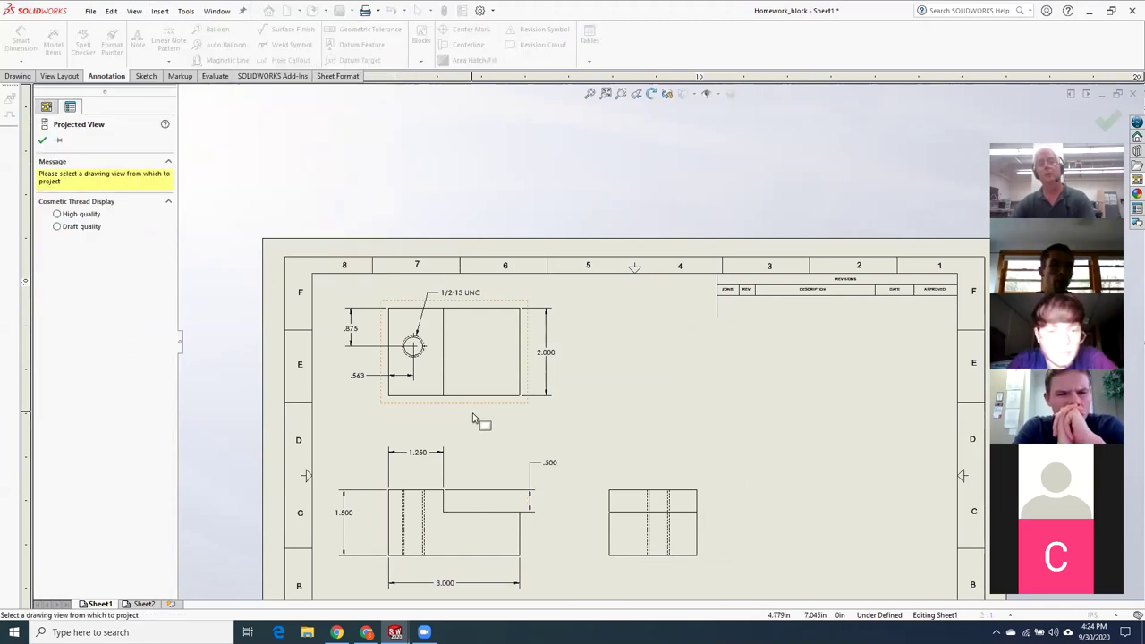
{"action": "left_click", "coordinate": [456, 535]}
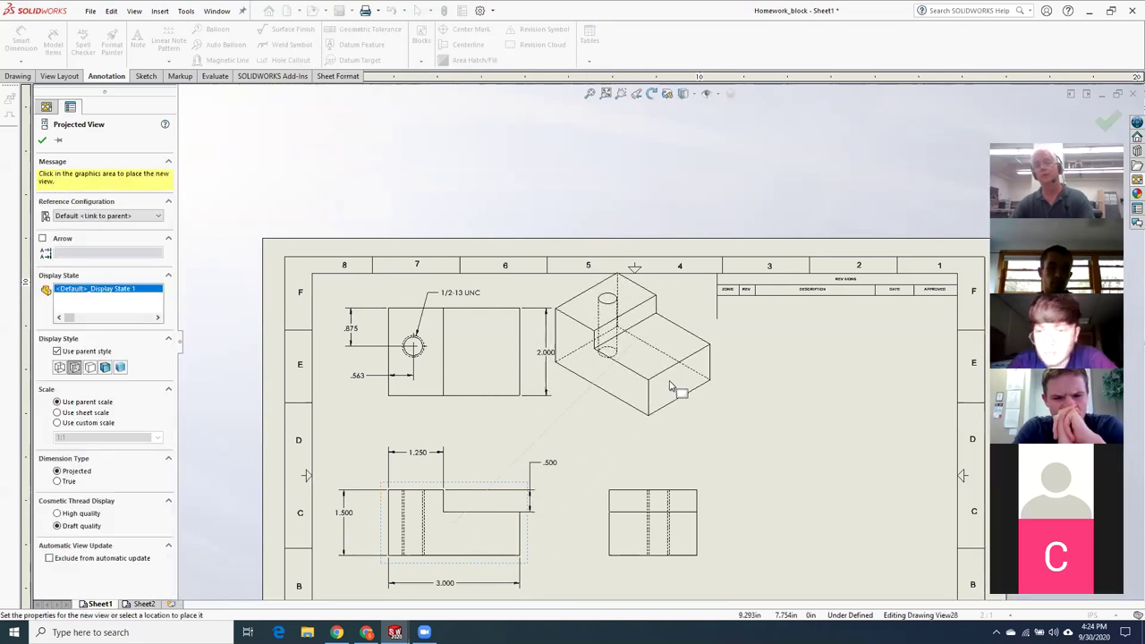
{"action": "left_click", "coordinate": [671, 387]}
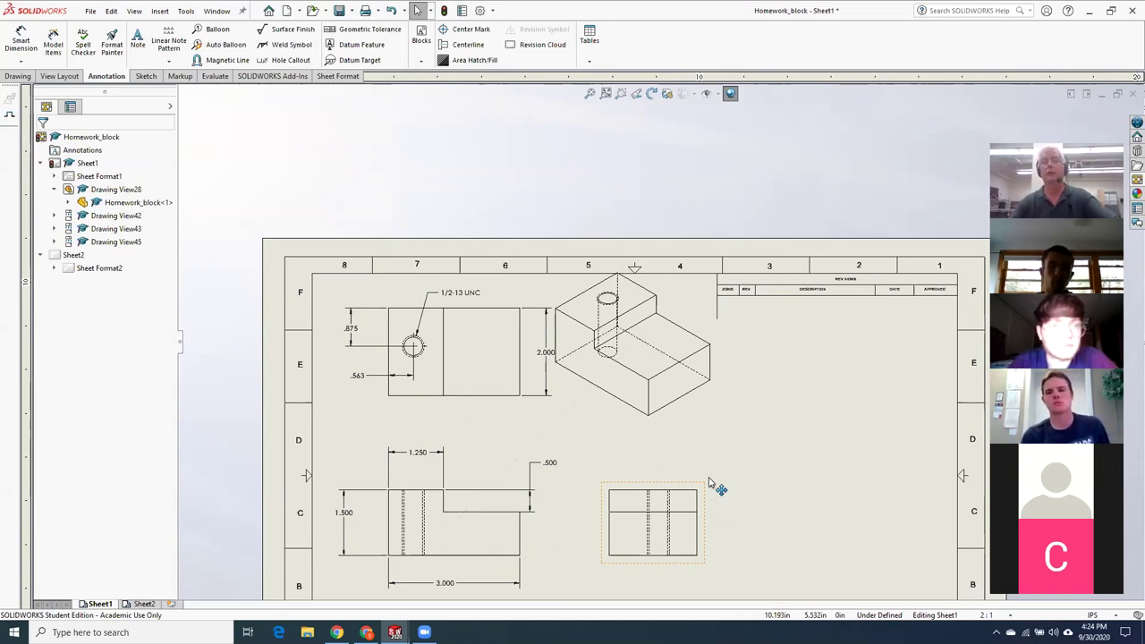
Set the isometric view to Hidden Lines Removed with a custom scale of 1:2, and move it slightly up toward the revision table
{"action": "left_click", "coordinate": [691, 390]}
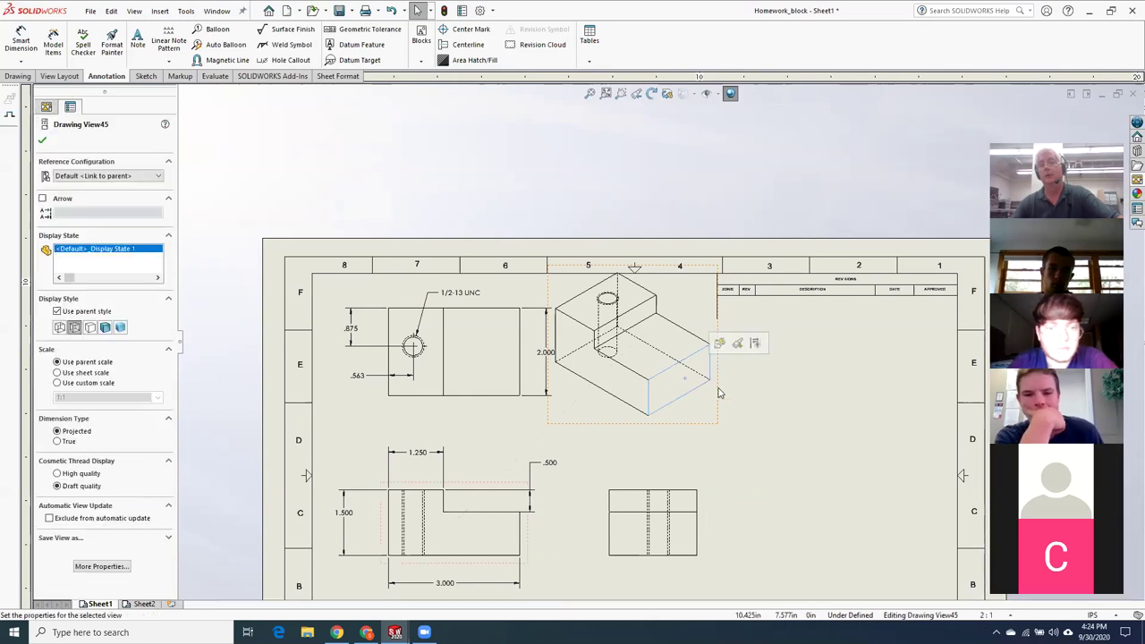
{"action": "left_click", "coordinate": [91, 327]}
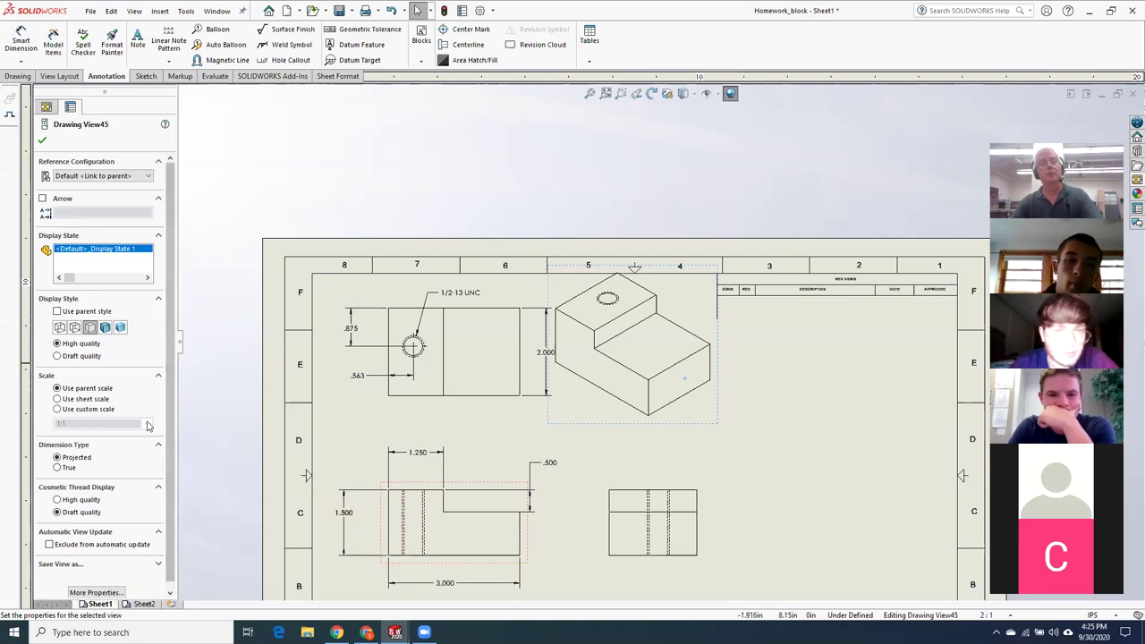
{"action": "left_click", "coordinate": [57, 409]}
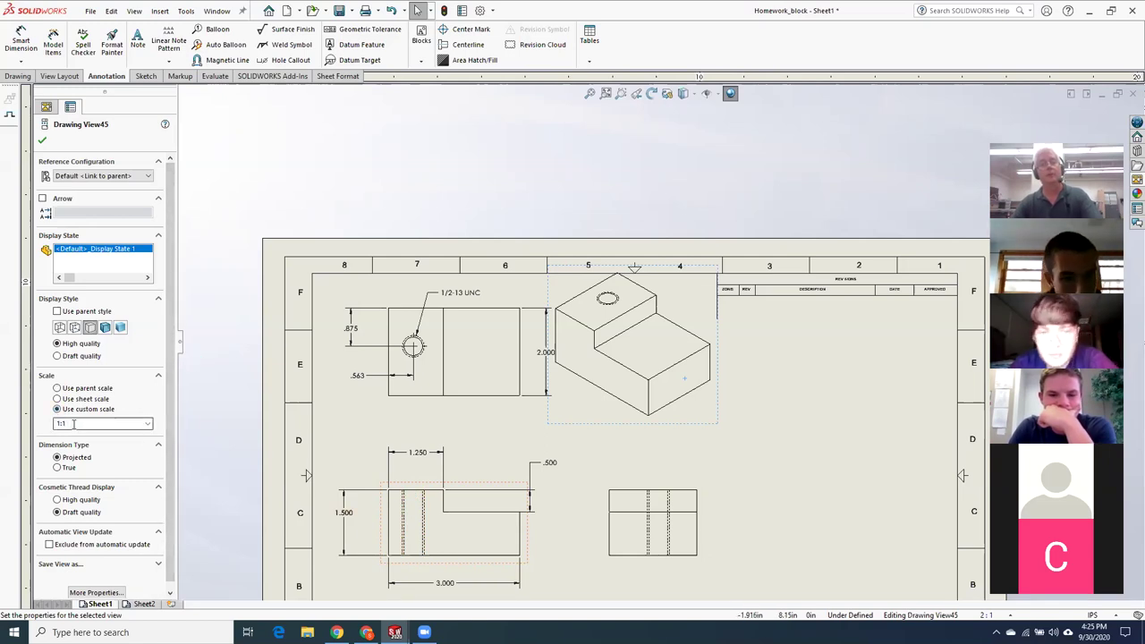
{"action": "left_click", "coordinate": [149, 425]}
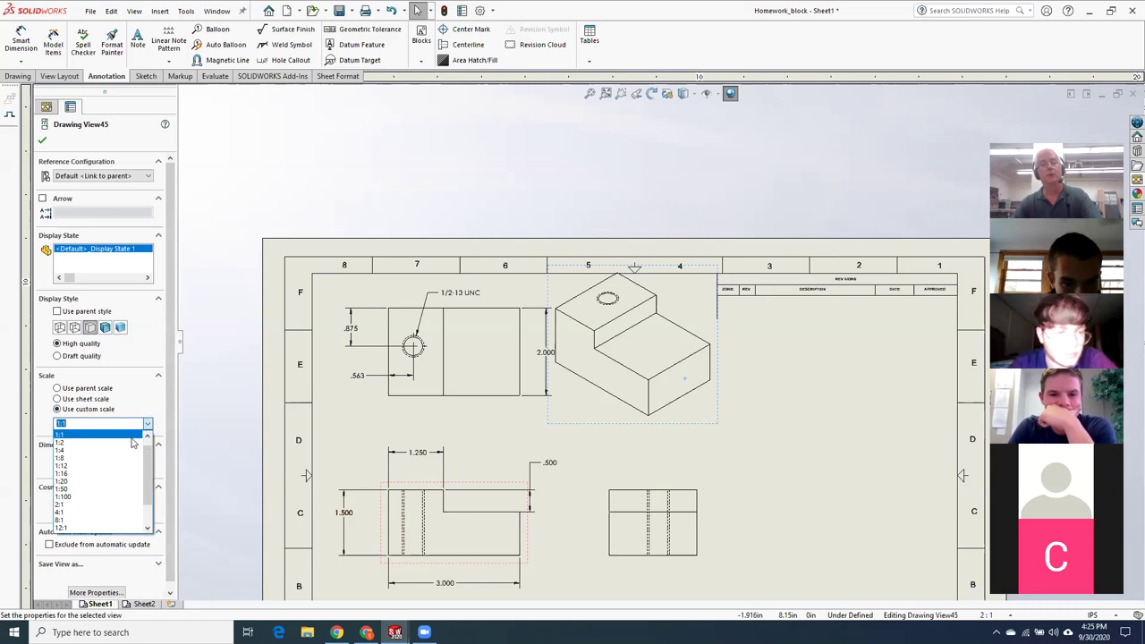
{"action": "left_click", "coordinate": [130, 440]}
{"action": "left_click_drag", "start_coordinate": [677, 307], "coordinate": [712, 283]}
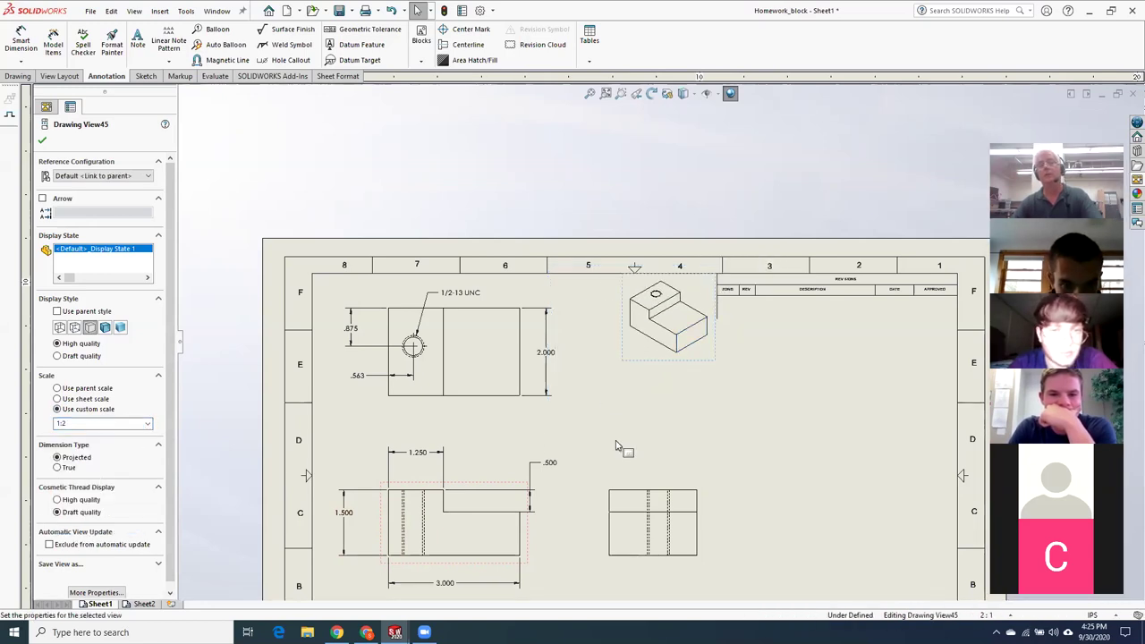
{"action": "left_click", "coordinate": [42, 140]}
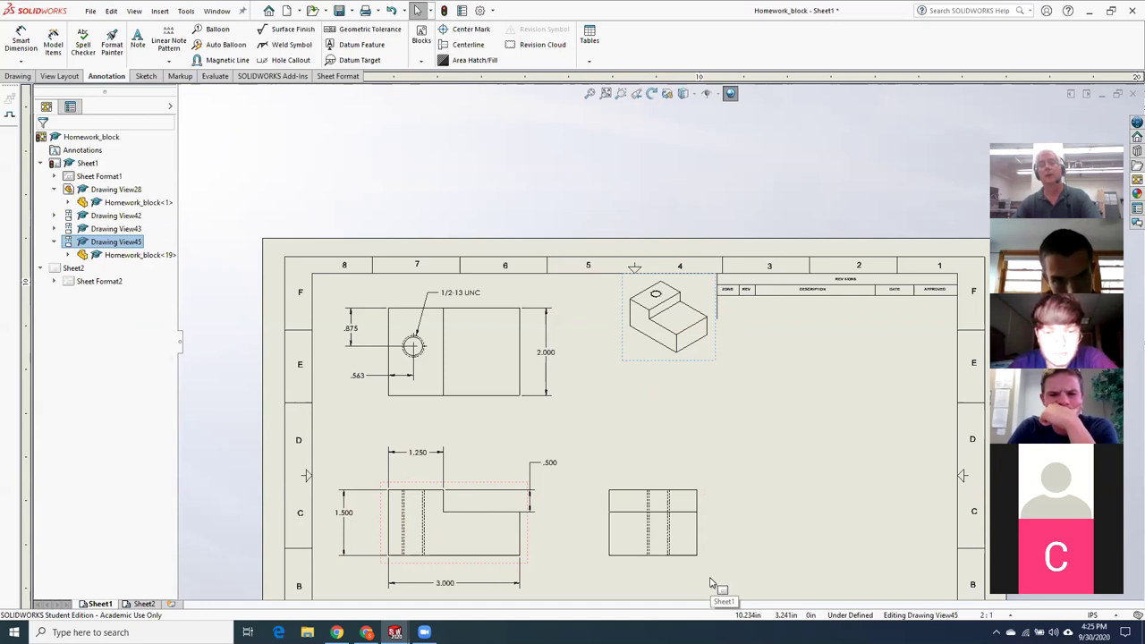
Check the front view's custom scale and display style against the scale shown in the title block
{"action": "scroll", "coordinate": [710, 583], "scroll_direction": "up", "scroll_amount": 2}
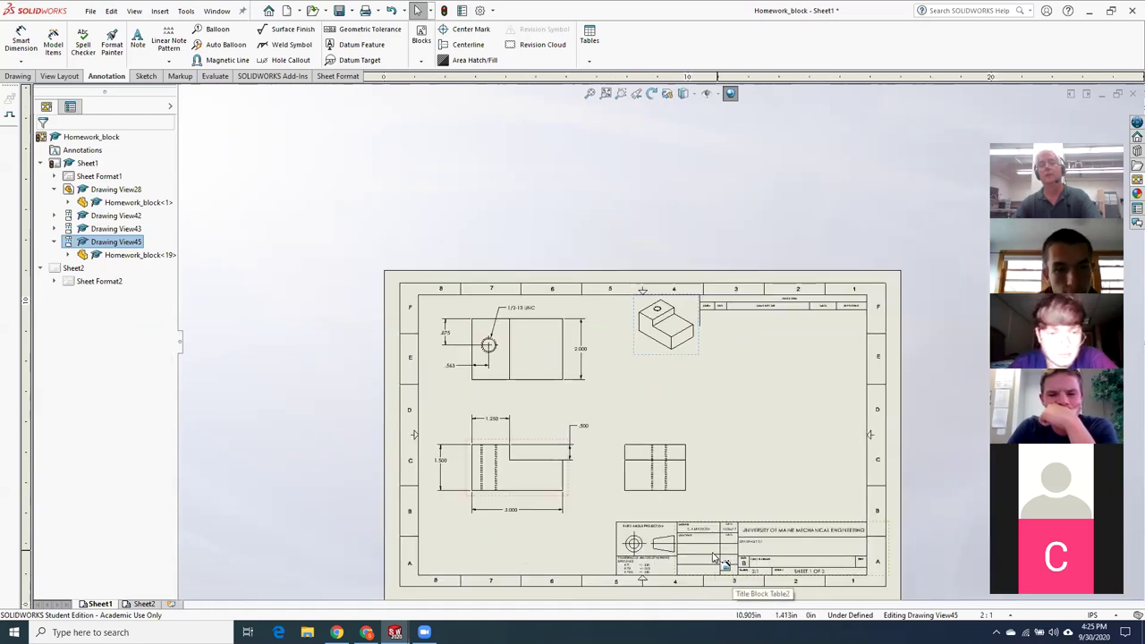
{"action": "scroll", "coordinate": [716, 573], "scroll_direction": "down", "scroll_amount": 1}
{"action": "scroll", "coordinate": [714, 556], "scroll_direction": "down", "scroll_amount": 1}
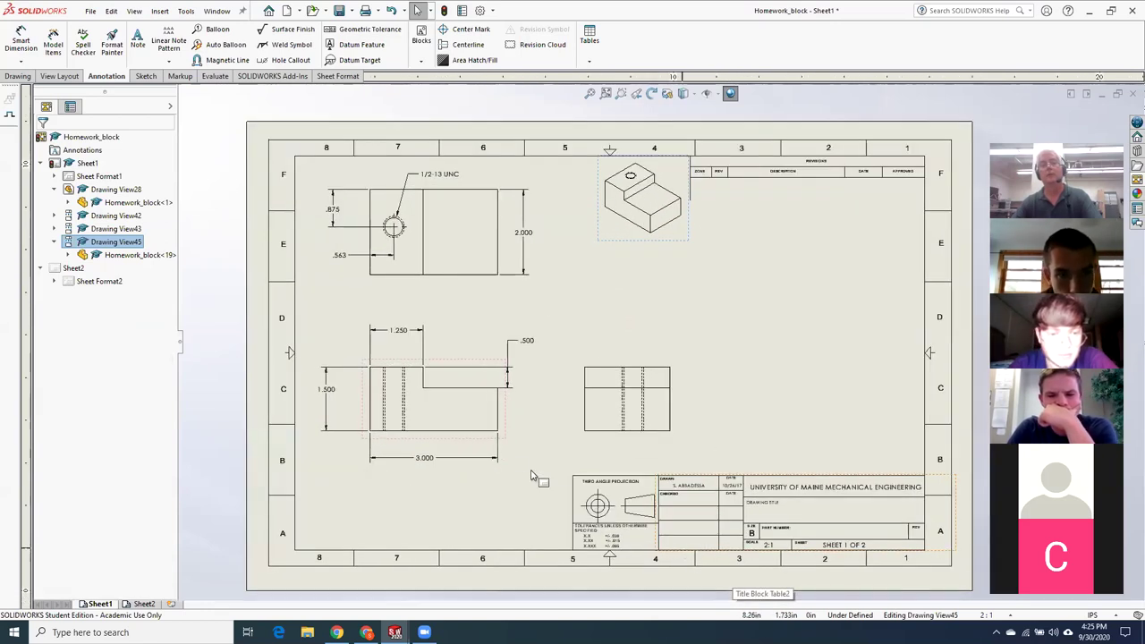
{"action": "left_click", "coordinate": [396, 509]}
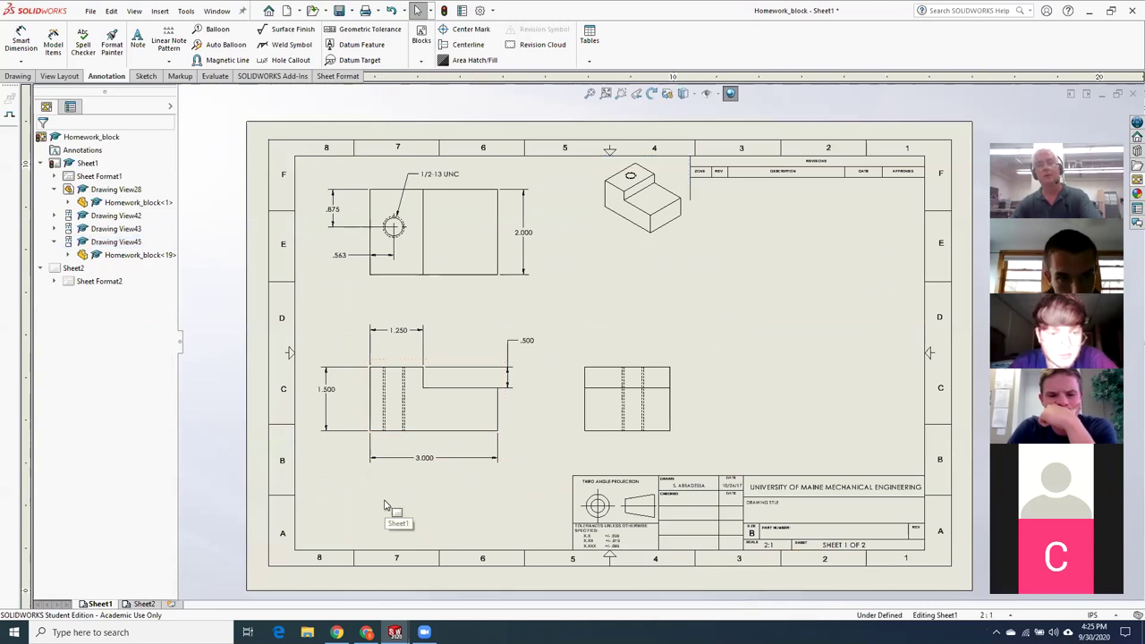
{"action": "left_click", "coordinate": [427, 414]}
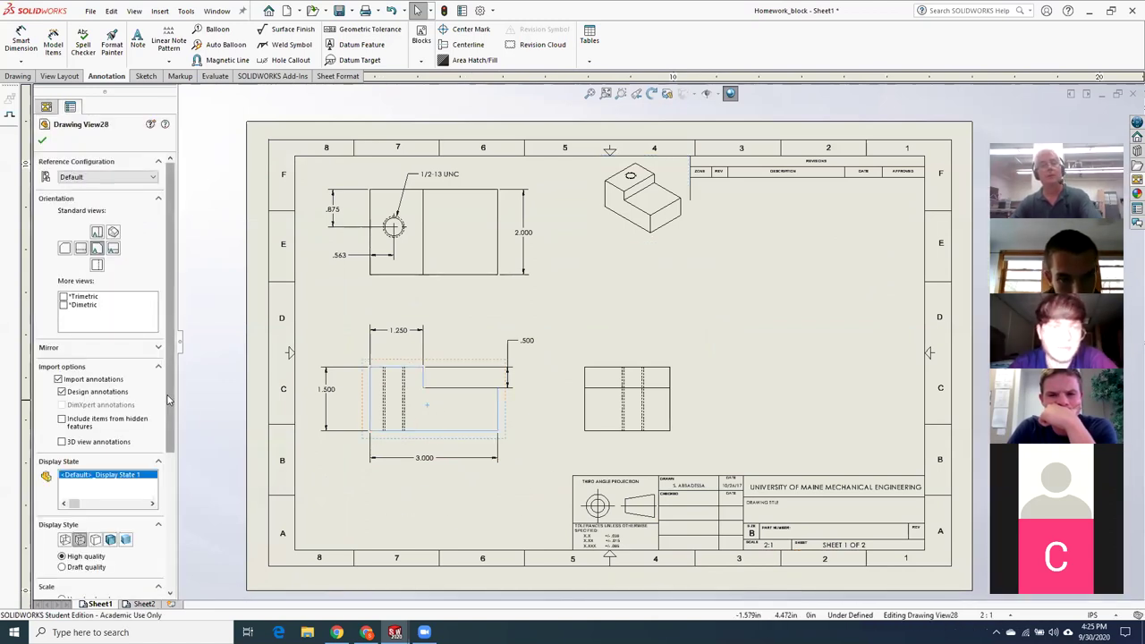
{"action": "scroll", "coordinate": [162, 490], "scroll_direction": "down", "scroll_amount": 3}
{"action": "scroll", "coordinate": [162, 491], "scroll_direction": "down", "scroll_amount": 1}
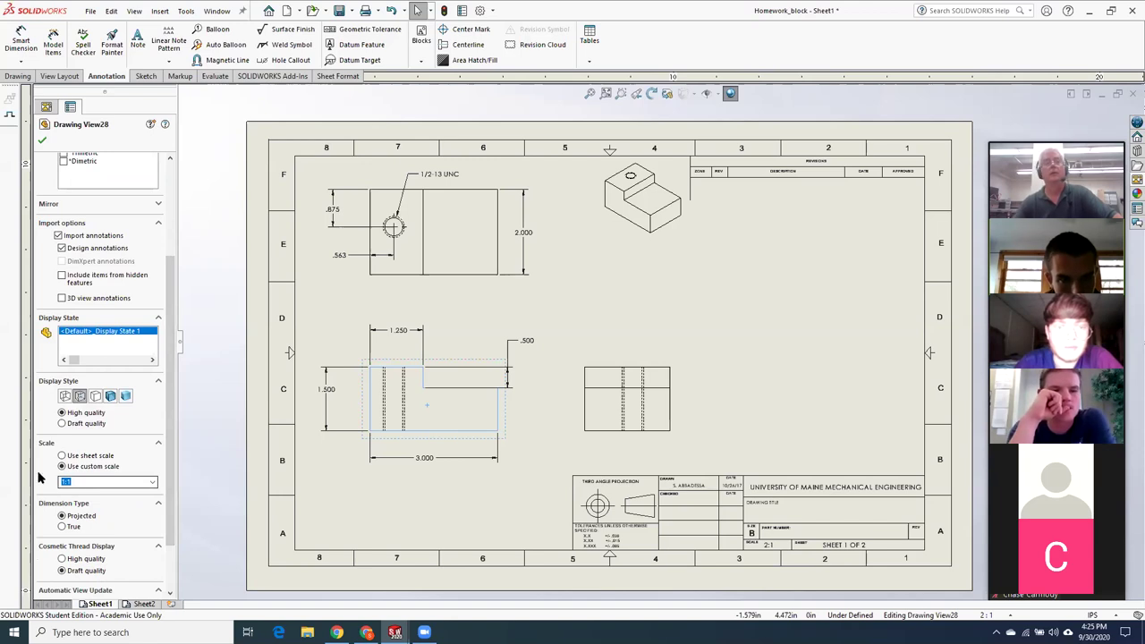
{"action": "left_click", "coordinate": [41, 141]}
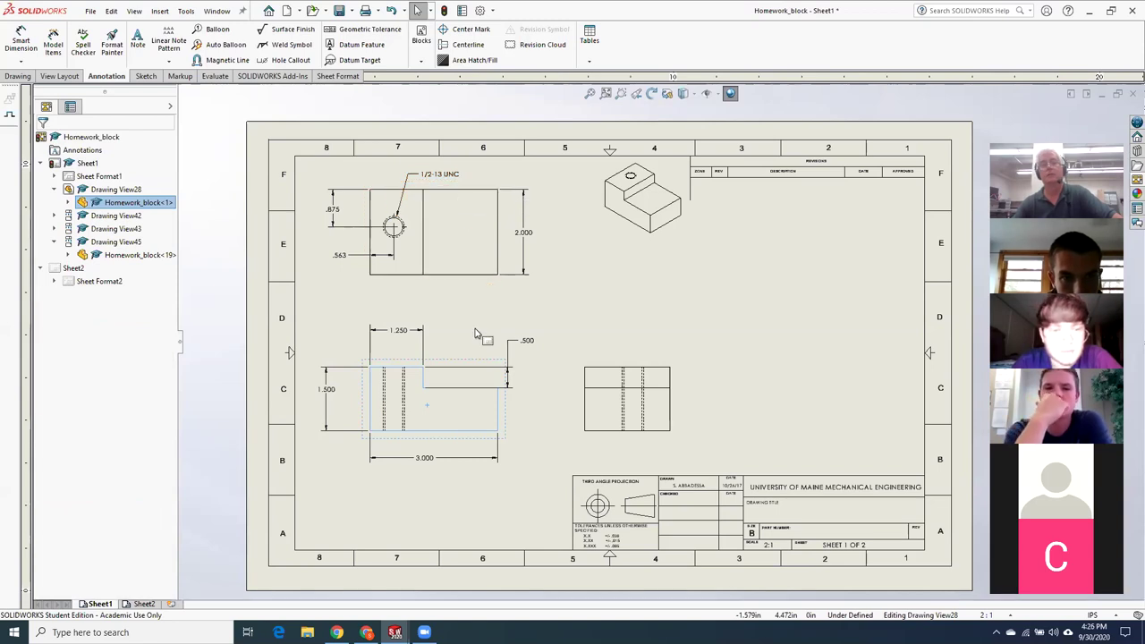
Delete the projected right view beside the front view
{"action": "scroll", "coordinate": [413, 417], "scroll_direction": "down", "scroll_amount": 5}
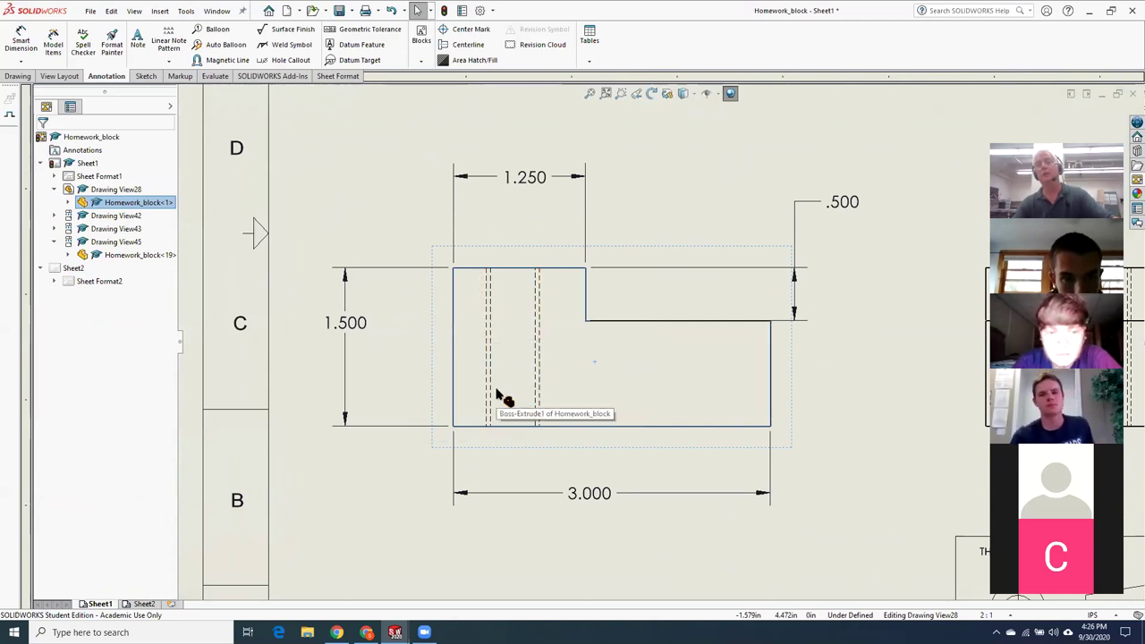
{"action": "key", "text": "f"}
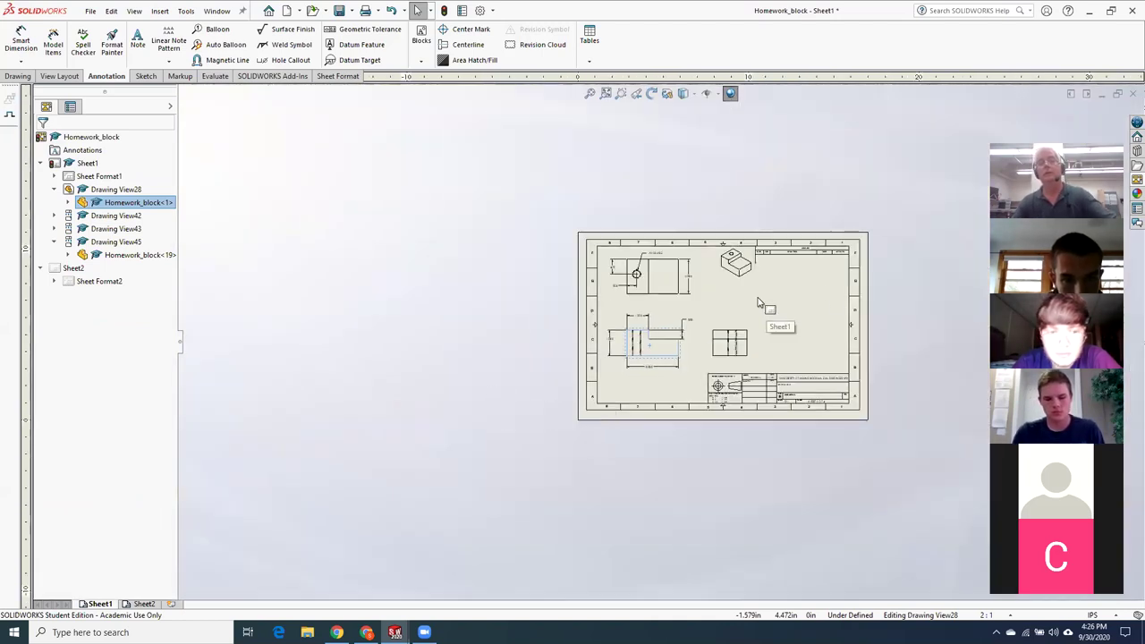
{"action": "scroll", "coordinate": [774, 315], "scroll_direction": "down", "scroll_amount": 3}
{"action": "scroll", "coordinate": [773, 315], "scroll_direction": "down", "scroll_amount": 3}
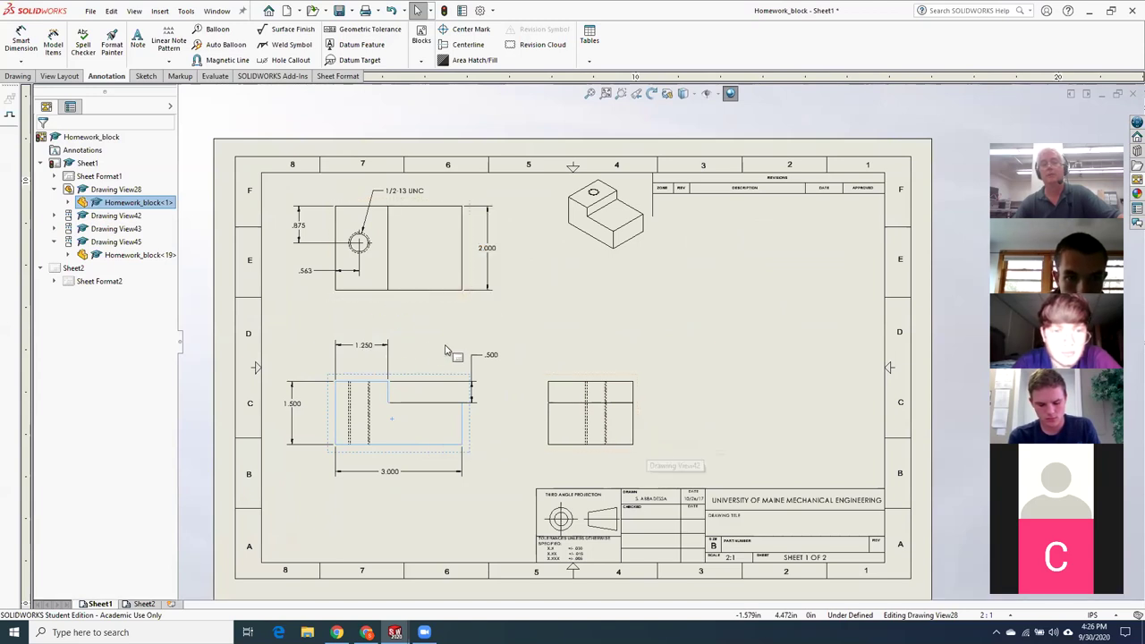
{"action": "left_click", "coordinate": [579, 379]}
{"action": "key", "text": "Delete"}
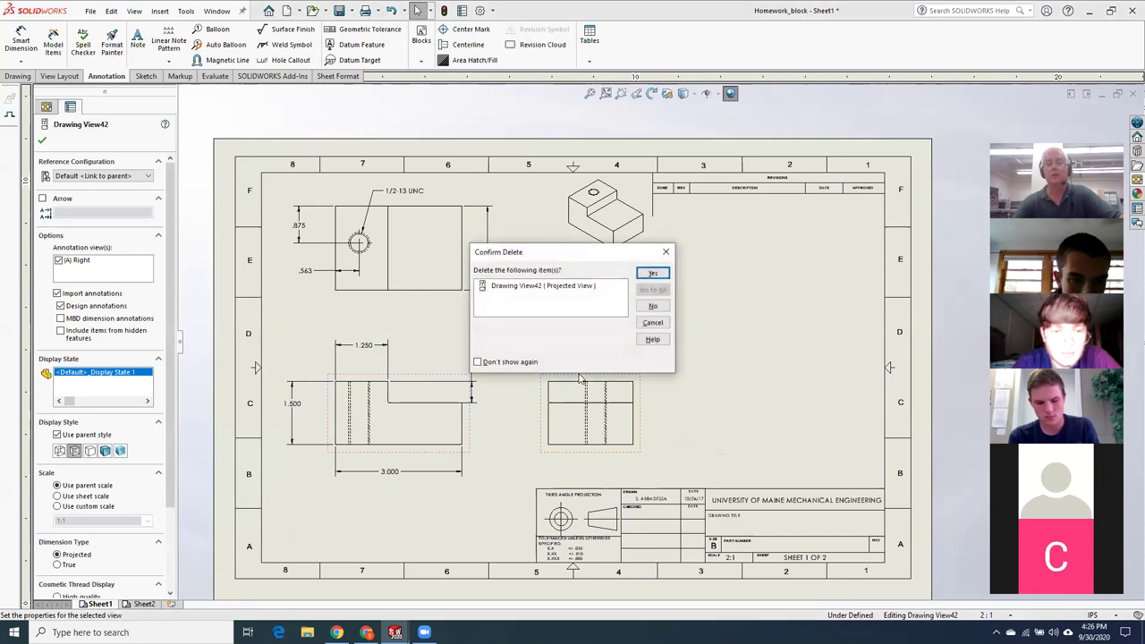
{"action": "left_click", "coordinate": [658, 274]}
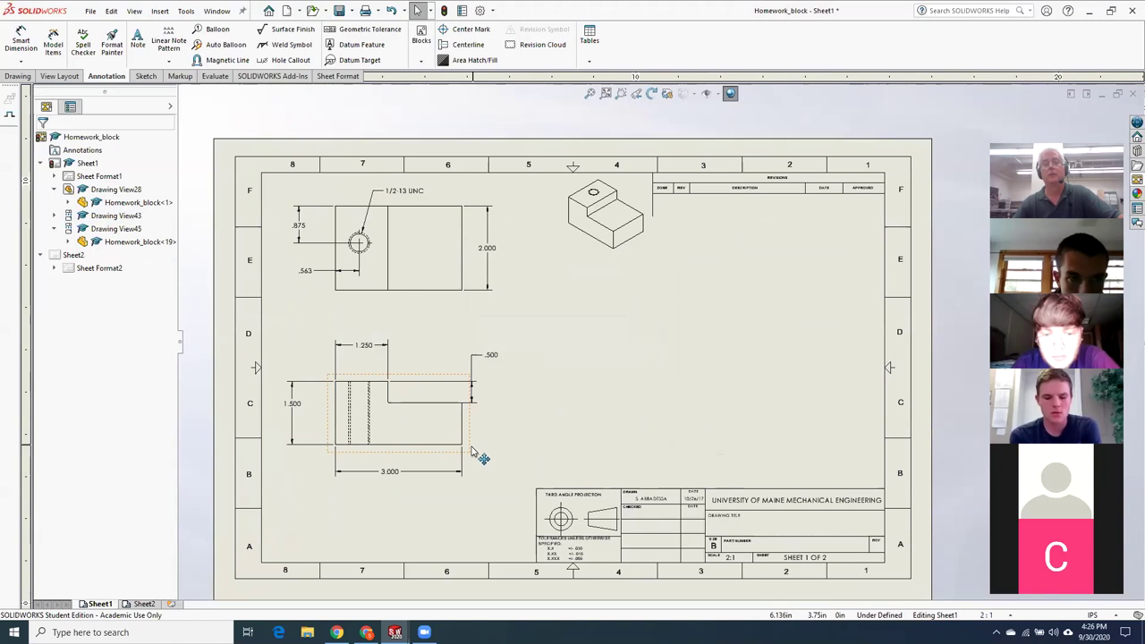
Shift the front view slightly down and away from the left border, and inspect the tapped hole in the aligned top view
{"action": "left_click_drag", "start_coordinate": [476, 458], "coordinate": [504, 471]}
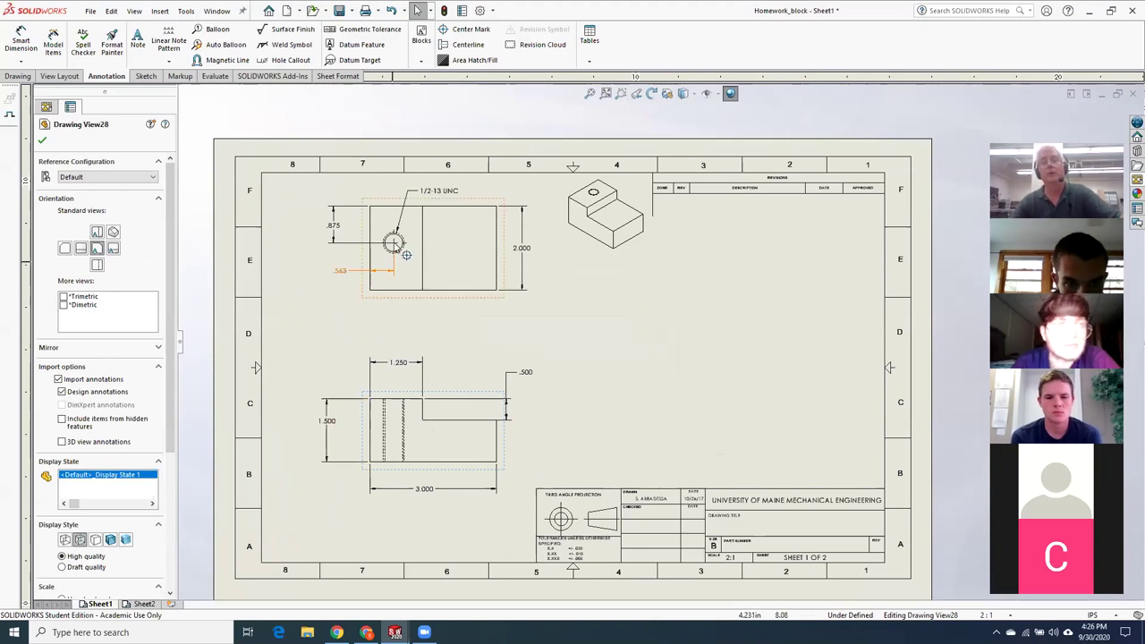
{"action": "scroll", "coordinate": [404, 241], "scroll_direction": "up", "scroll_amount": 8}
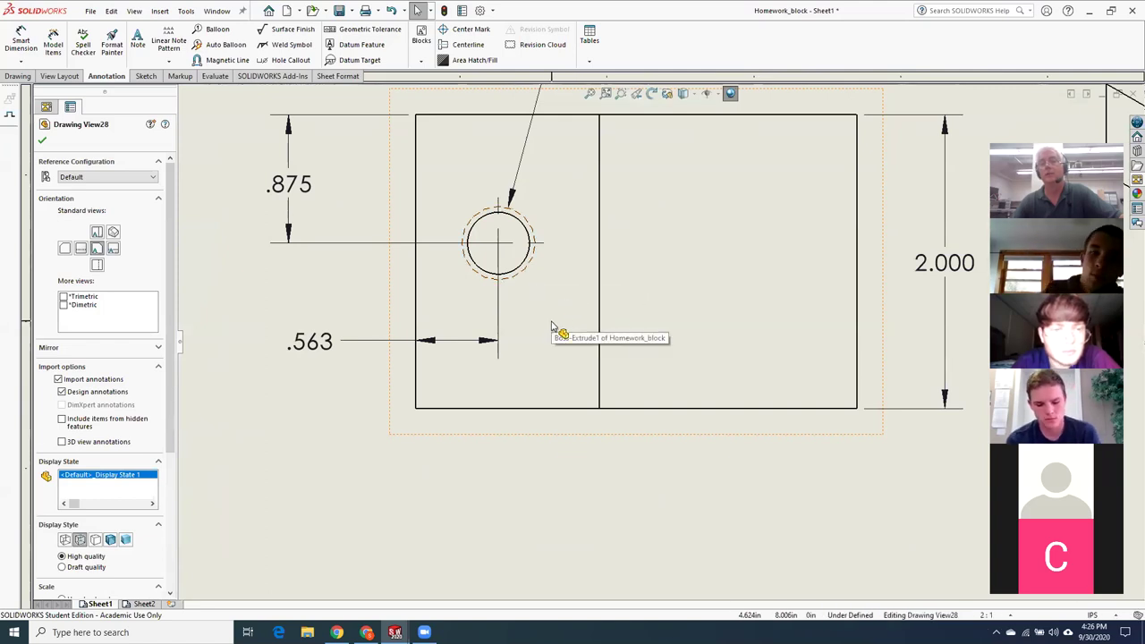
{"action": "scroll", "coordinate": [552, 327], "scroll_direction": "down", "scroll_amount": 10}
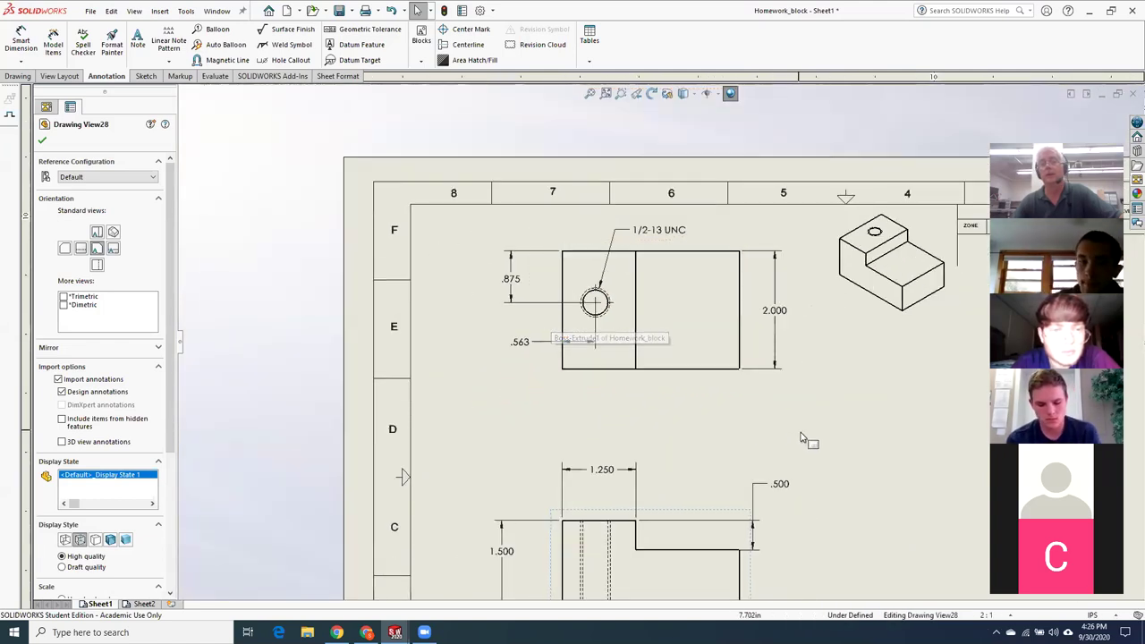
{"action": "scroll", "coordinate": [779, 391], "scroll_direction": "up", "scroll_amount": 4}
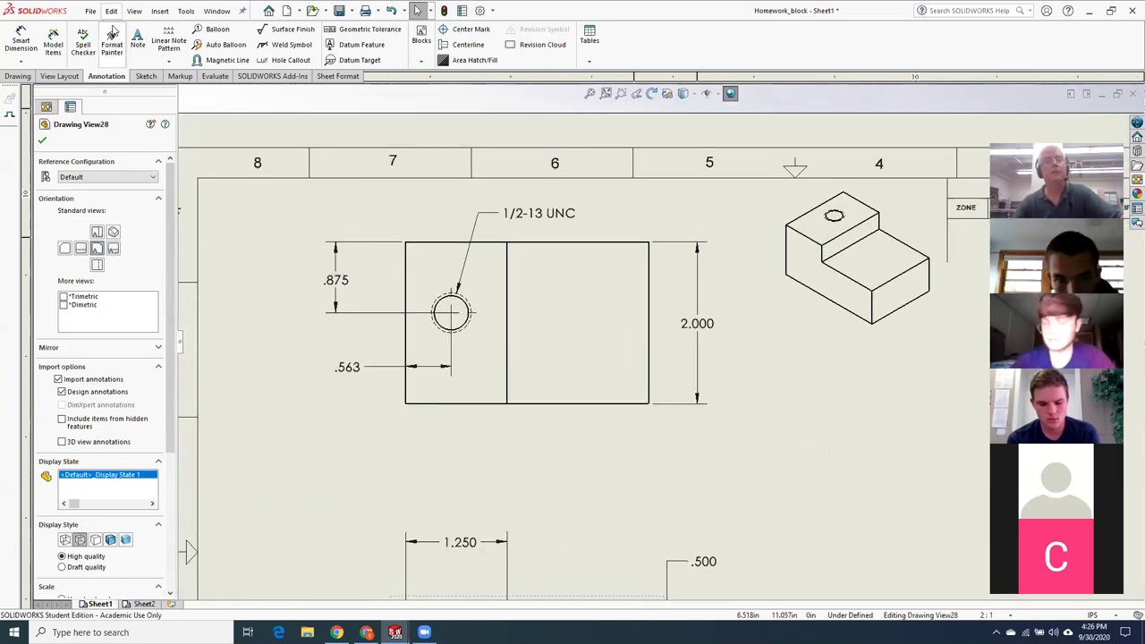
{"action": "left_click", "coordinate": [43, 144]}
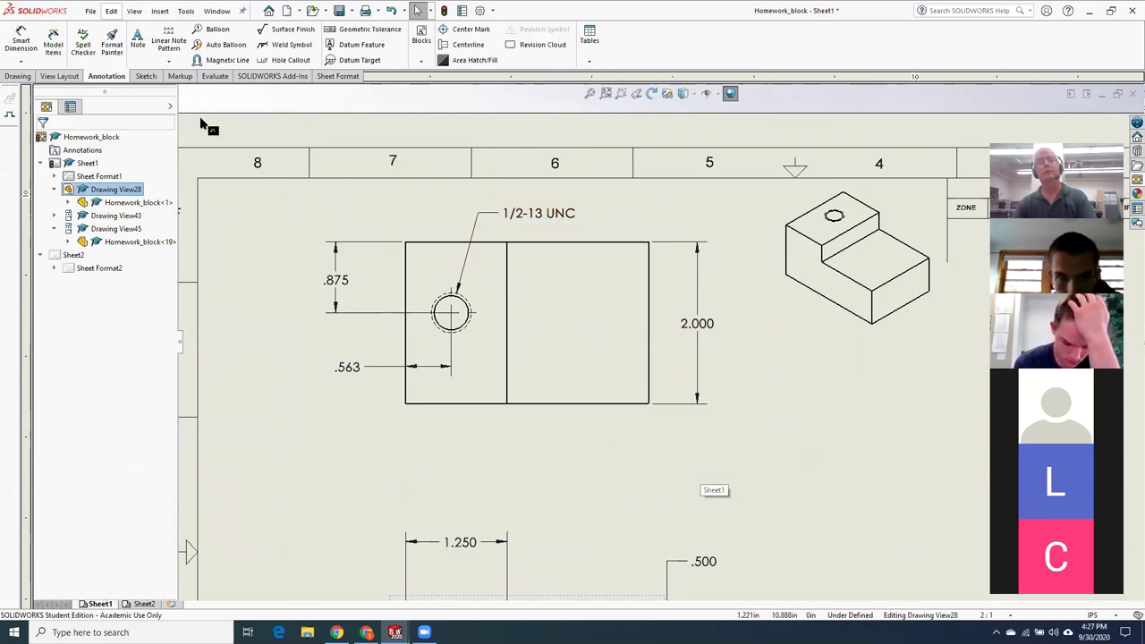
Add a hole callout to the tapped hole in the top view and place its text below the view
{"action": "left_click", "coordinate": [159, 12]}
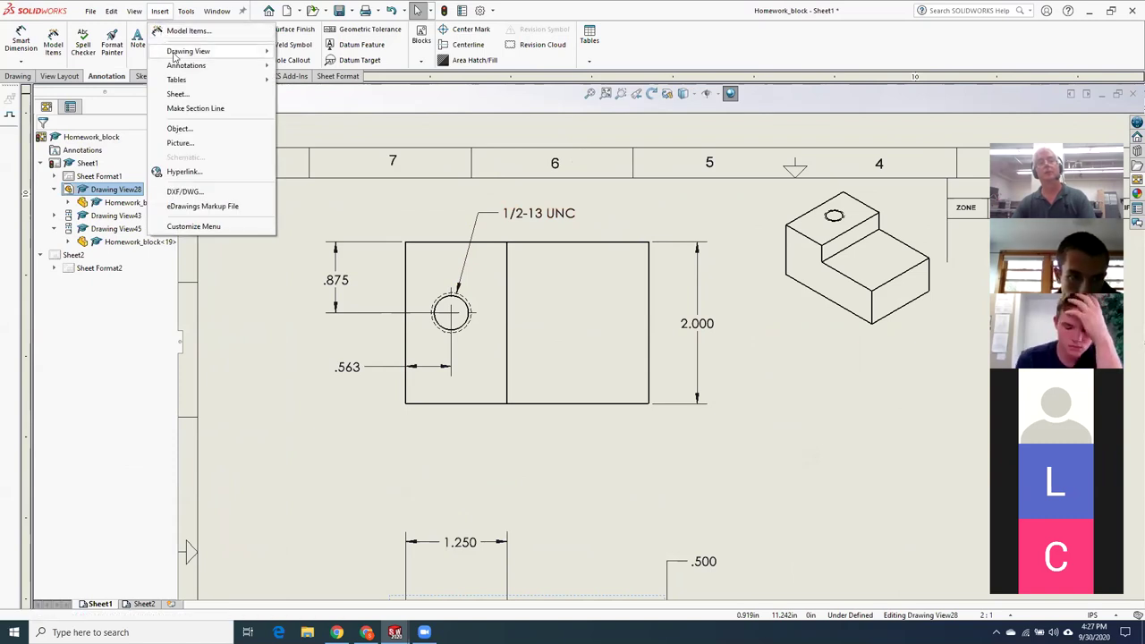
{"action": "mouse_move", "coordinate": [179, 65]}
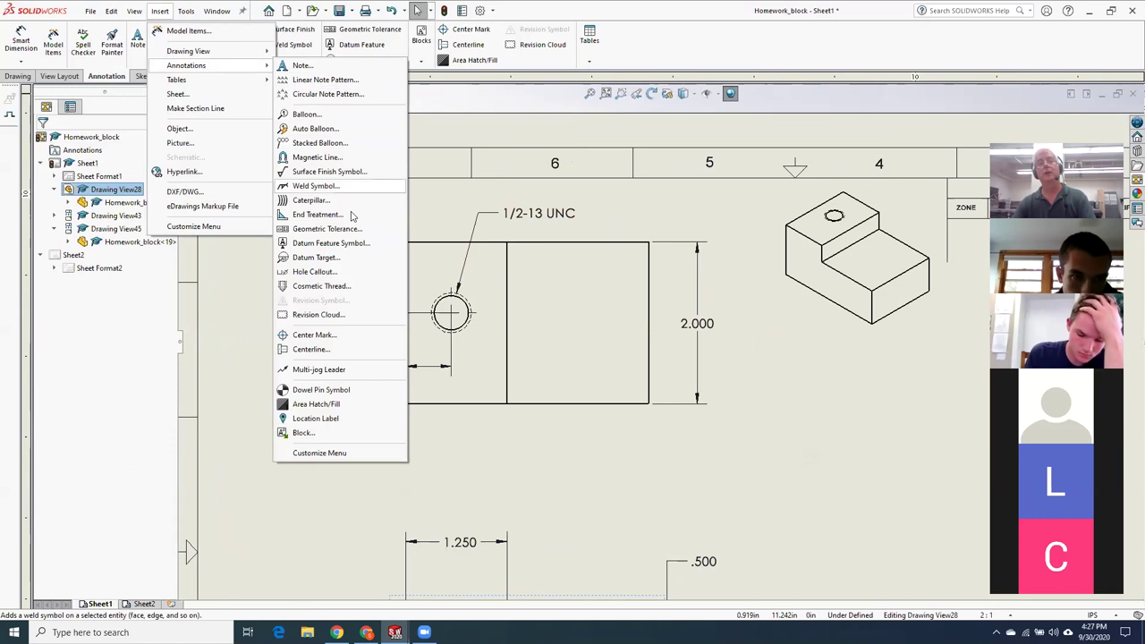
{"action": "left_click", "coordinate": [351, 274]}
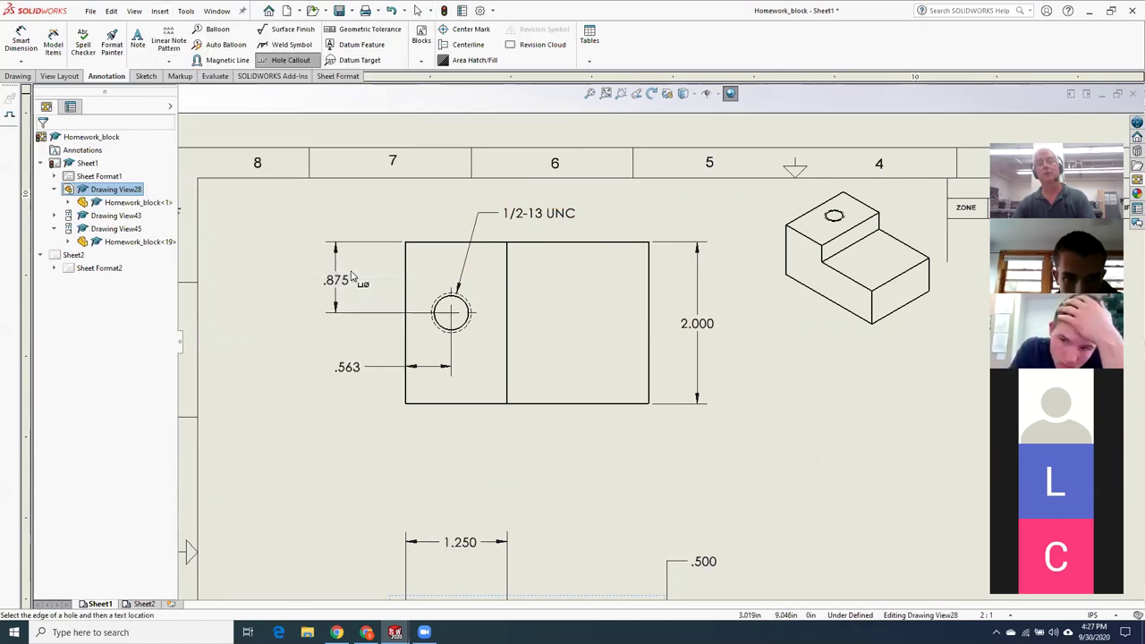
{"action": "left_click", "coordinate": [463, 331]}
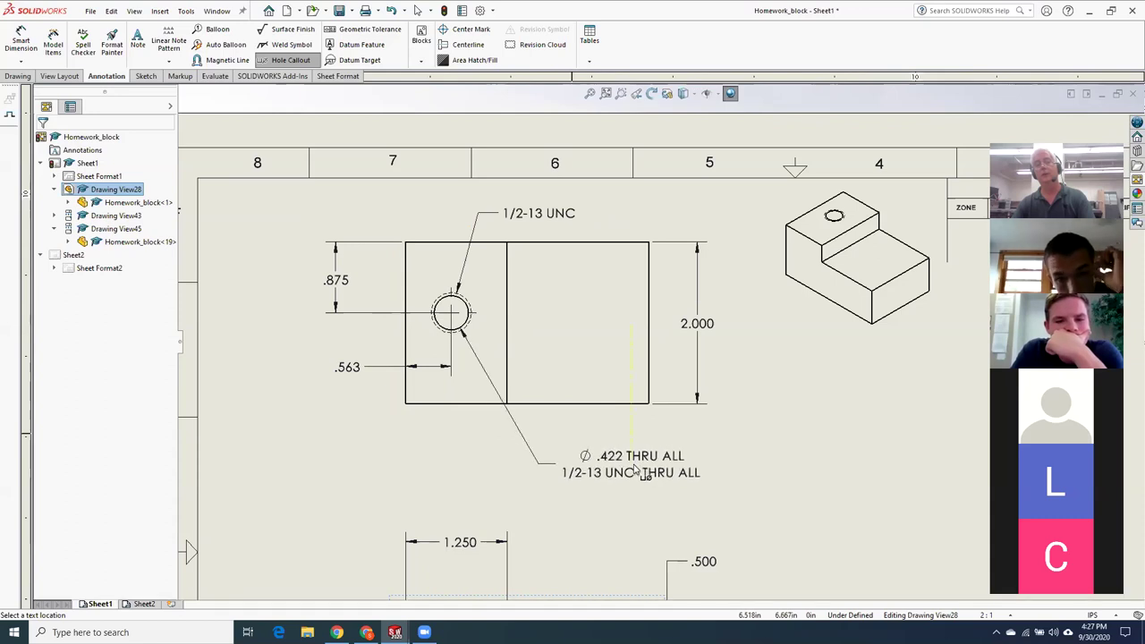
{"action": "left_click", "coordinate": [634, 469]}
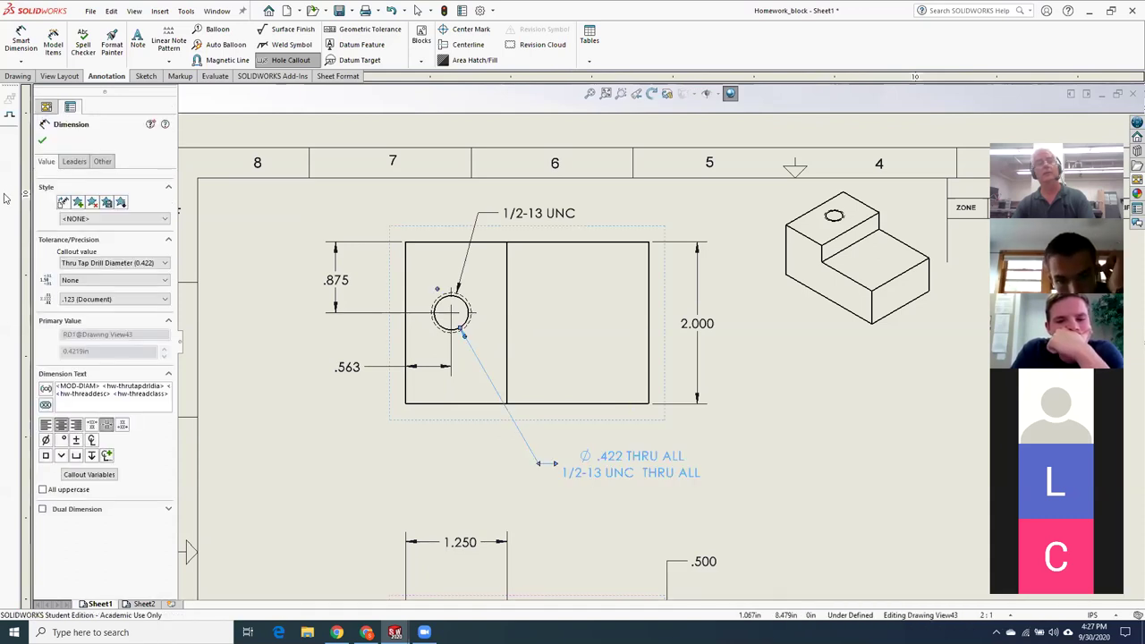
{"action": "left_click", "coordinate": [42, 141]}
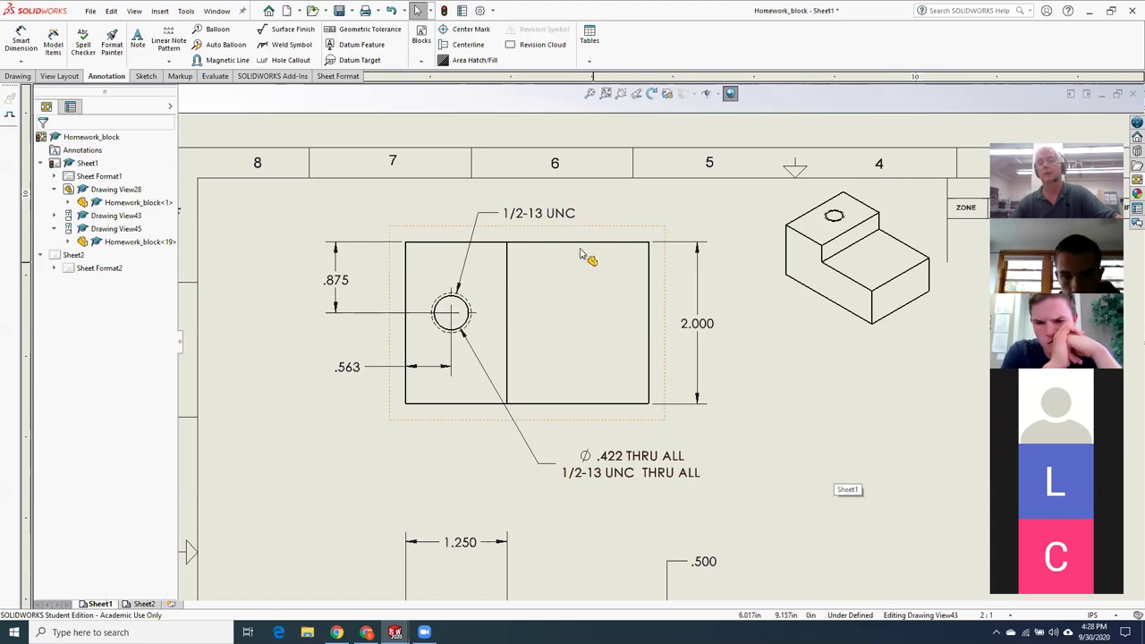
Delete the imported 1/2-13 UNC thread dimension above the top view
{"action": "left_click", "coordinate": [537, 213]}
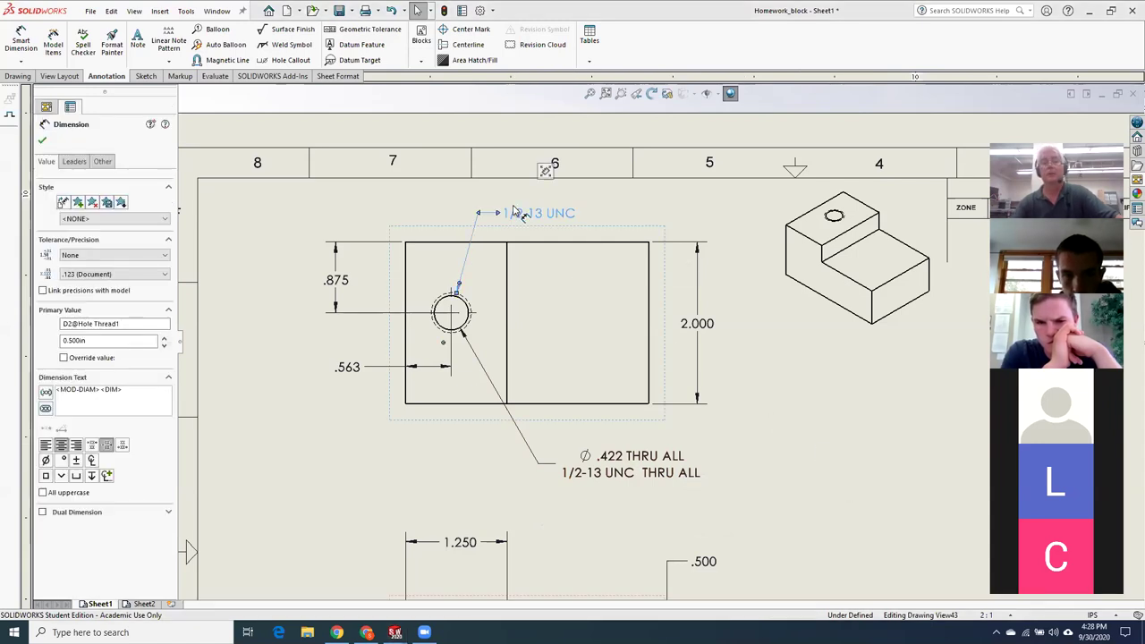
{"action": "key", "text": "Delete"}
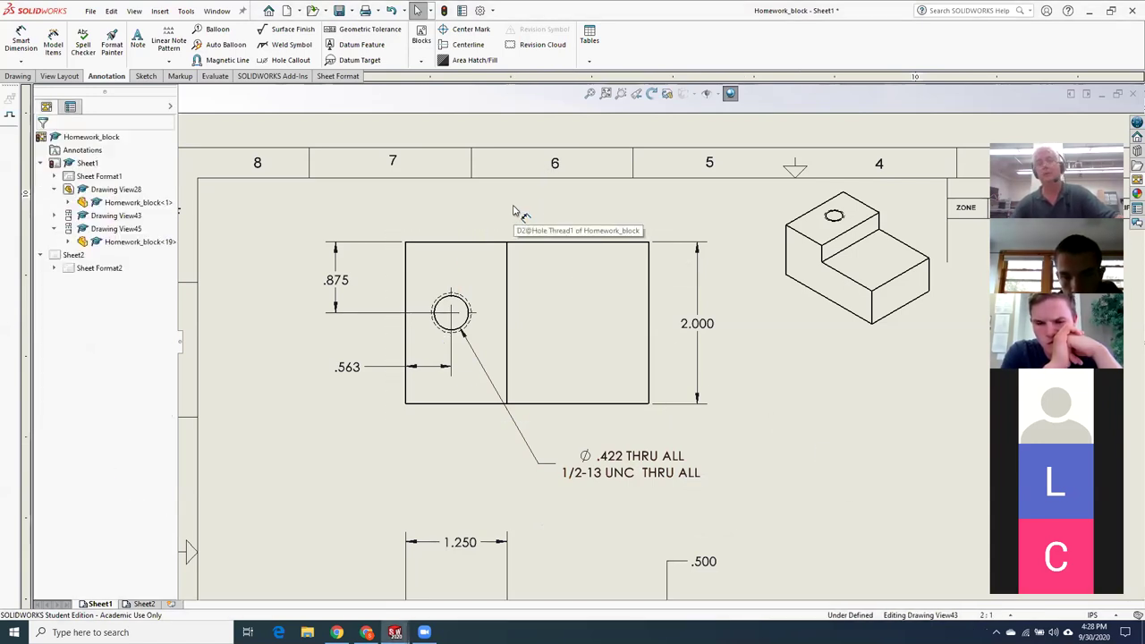
{"action": "scroll", "coordinate": [852, 493], "scroll_direction": "up", "scroll_amount": 5}
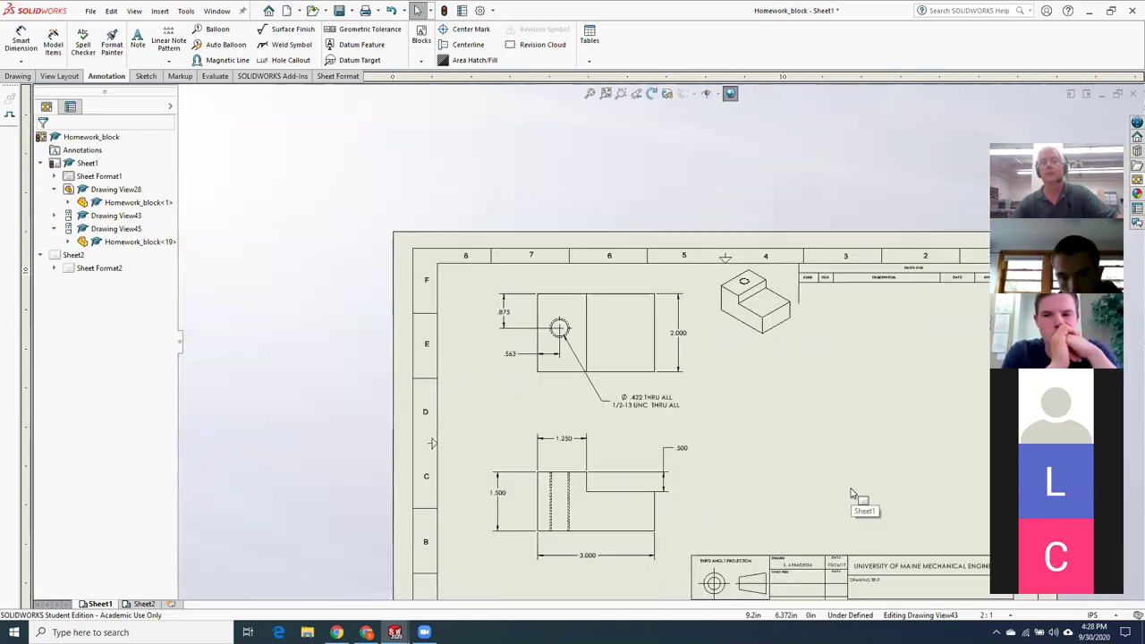
{"action": "scroll", "coordinate": [872, 494], "scroll_direction": "down", "scroll_amount": 2}
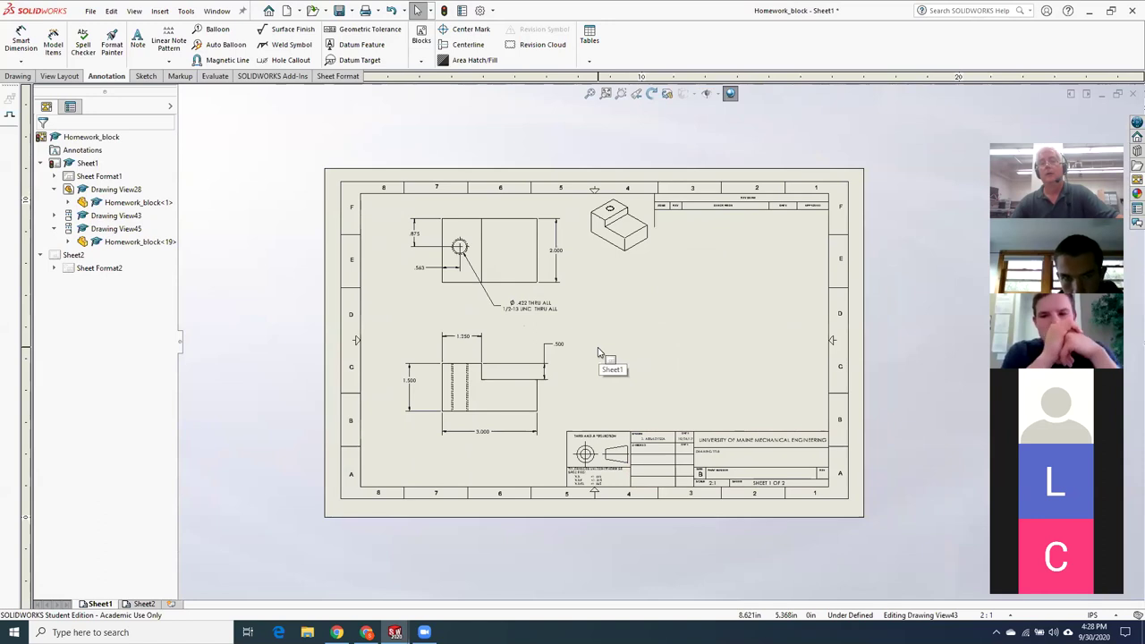
Delete the tapped hole's callout below the top view
{"action": "scroll", "coordinate": [432, 224], "scroll_direction": "down", "scroll_amount": 2}
{"action": "scroll", "coordinate": [580, 311], "scroll_direction": "down", "scroll_amount": 2}
{"action": "left_click", "coordinate": [650, 447]}
{"action": "key", "text": "Delete"}
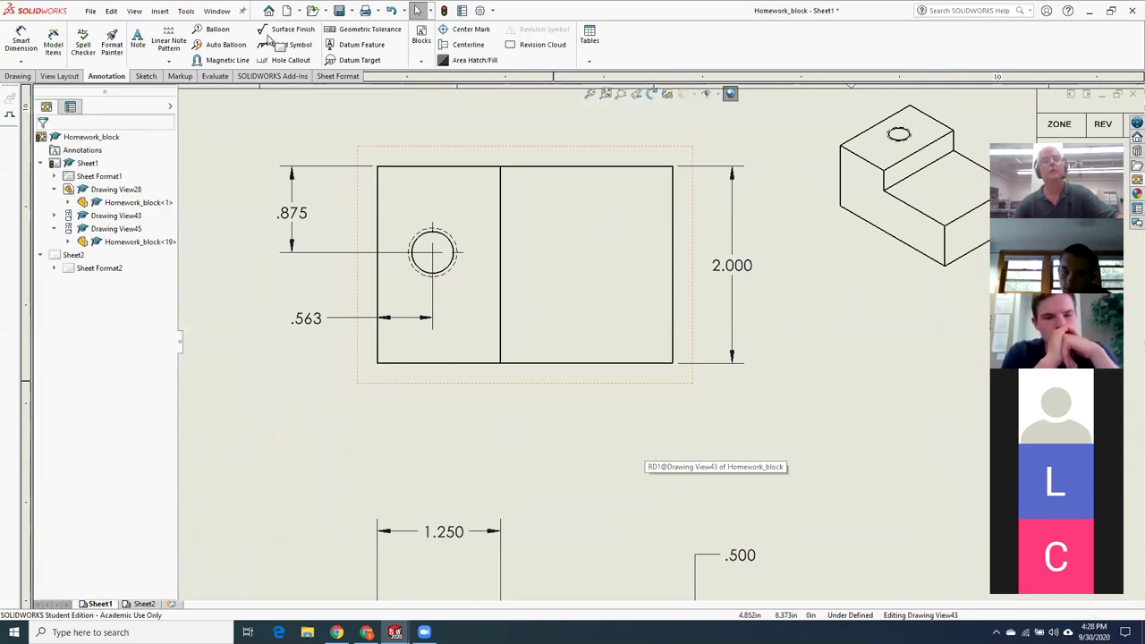
Insert a new hole callout on the tapped hole's edge, with its text between the top and front views
{"action": "left_click", "coordinate": [160, 12]}
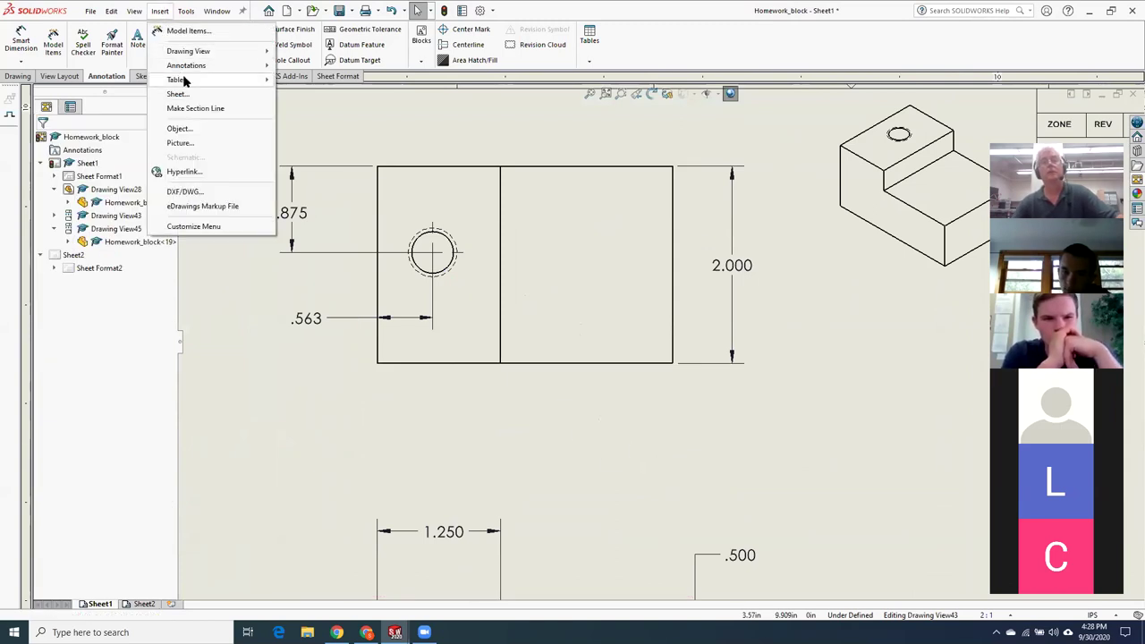
{"action": "mouse_move", "coordinate": [188, 69]}
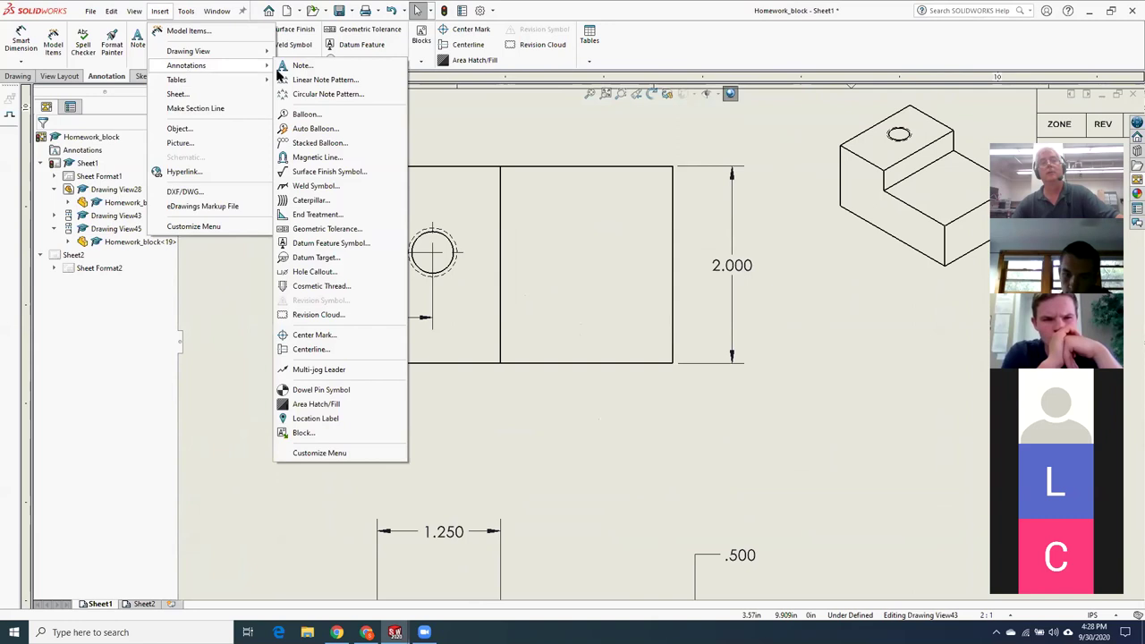
{"action": "left_click", "coordinate": [313, 272]}
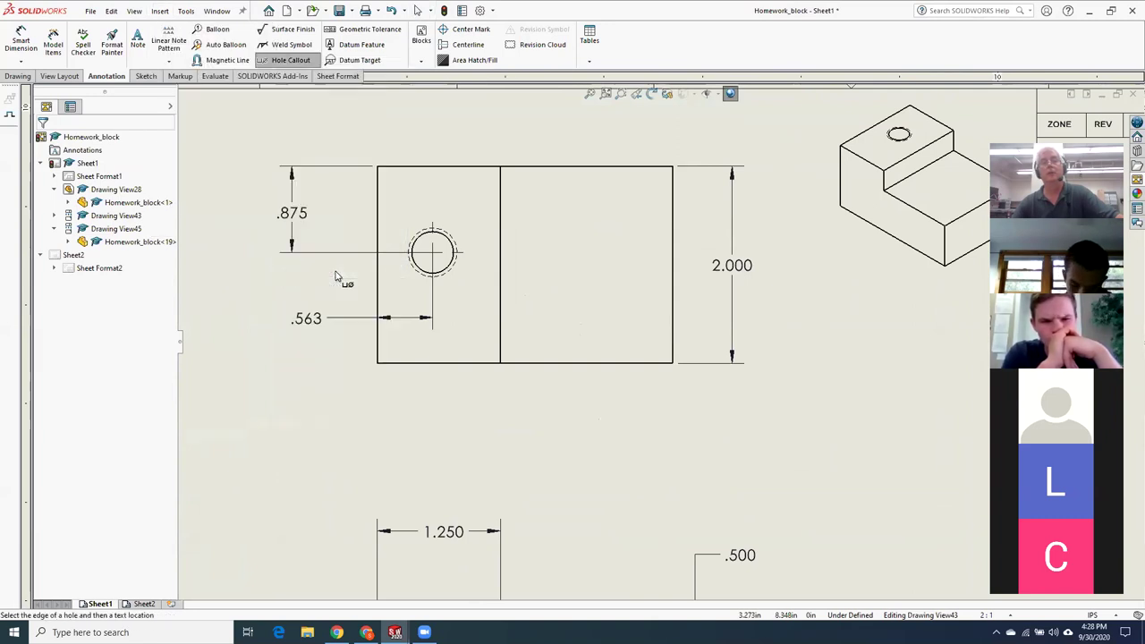
{"action": "left_click", "coordinate": [444, 271]}
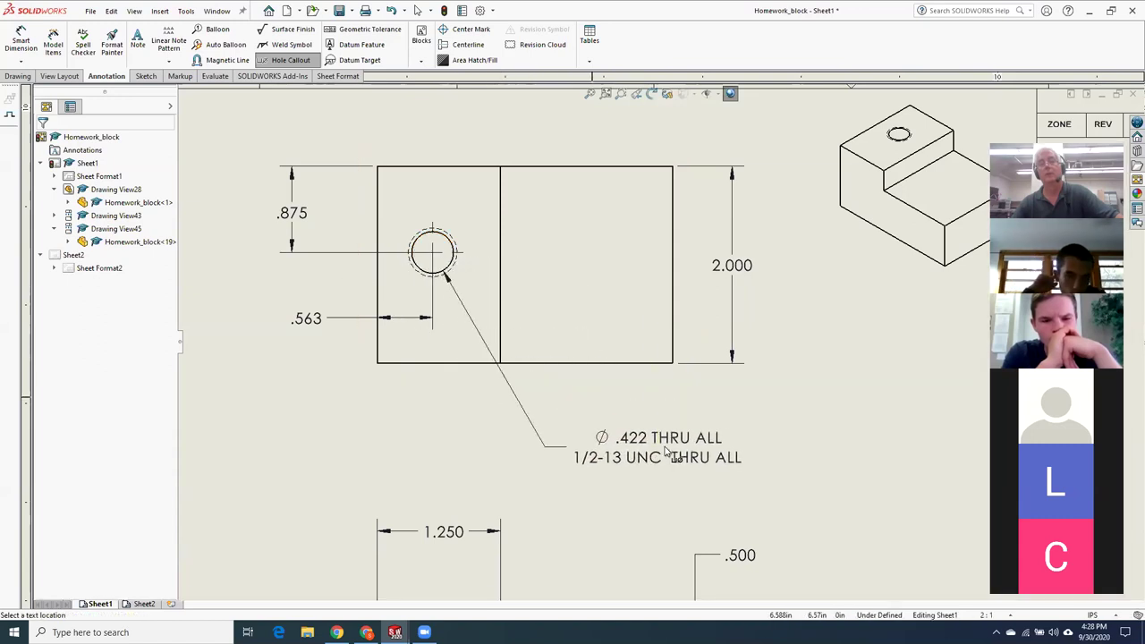
{"action": "left_click", "coordinate": [667, 451]}
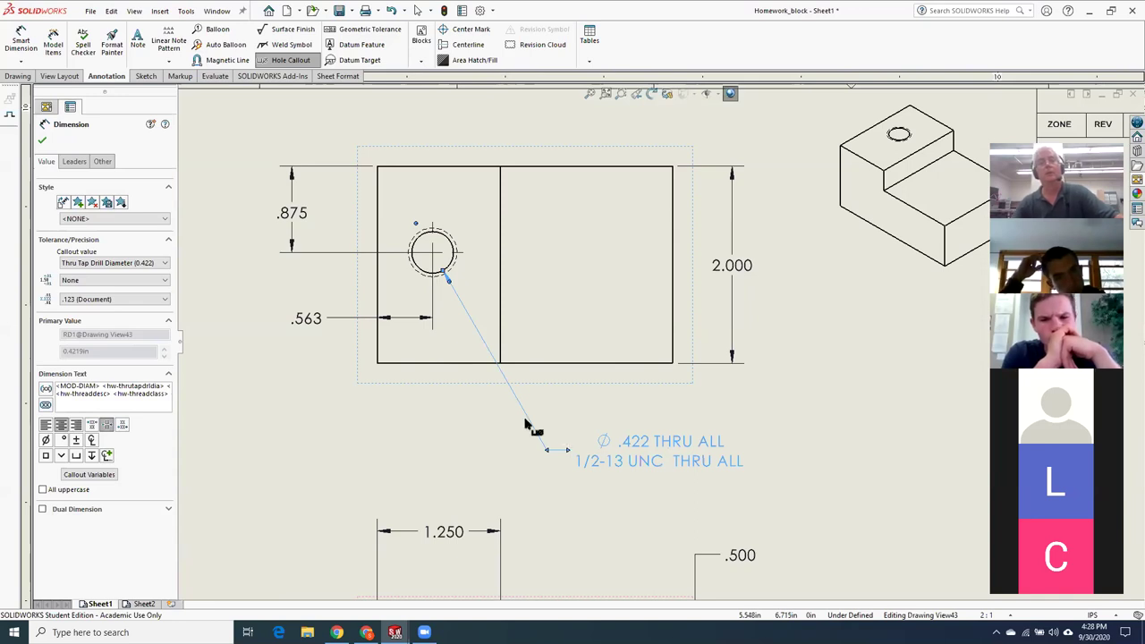
{"action": "left_click", "coordinate": [41, 145]}
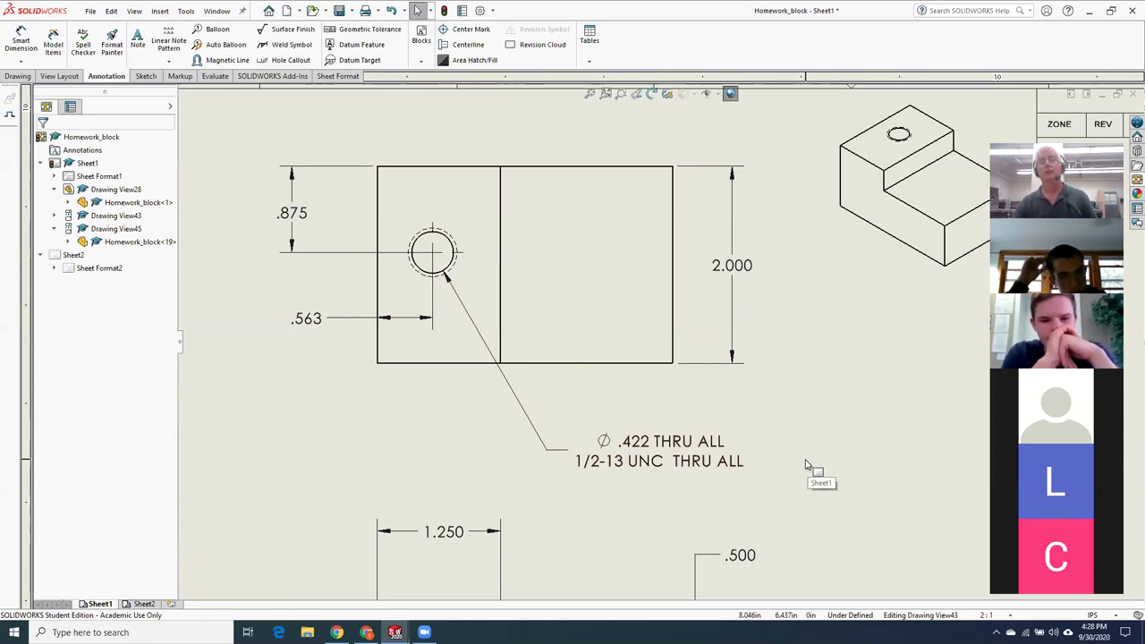
Examine the dimensioned views and the drawing title, part number and scale fields of the title block
{"action": "key", "text": "z"}
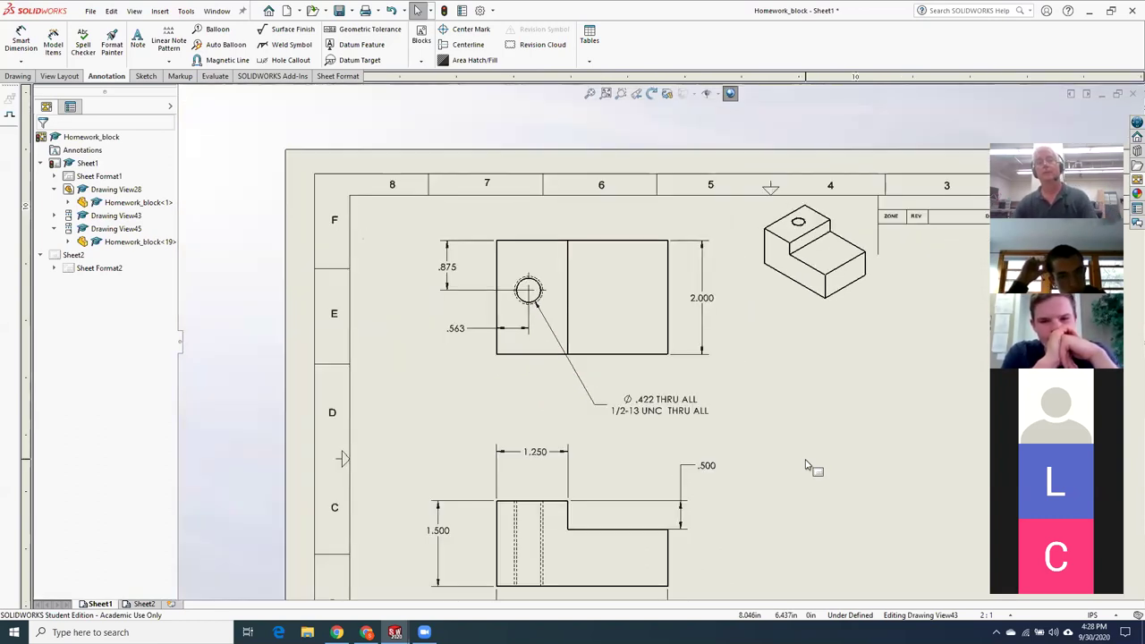
{"action": "scroll", "coordinate": [731, 560], "scroll_direction": "down", "scroll_amount": 2}
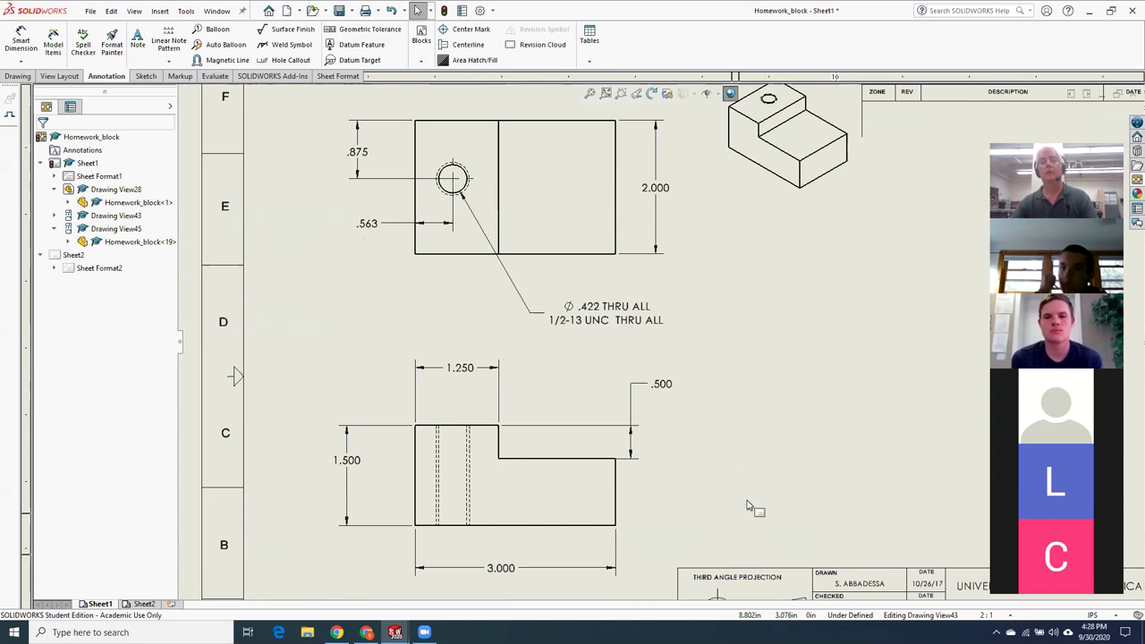
{"action": "key", "text": "f"}
{"action": "scroll", "coordinate": [902, 465], "scroll_direction": "down", "scroll_amount": 6}
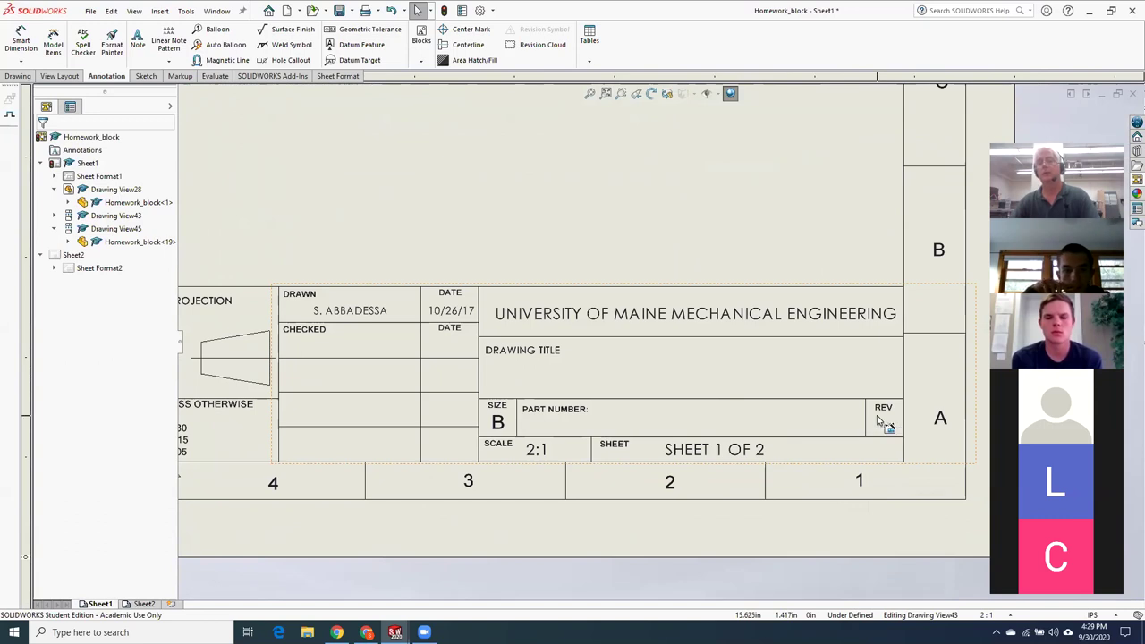
{"action": "scroll", "coordinate": [627, 343], "scroll_direction": "up", "scroll_amount": 5}
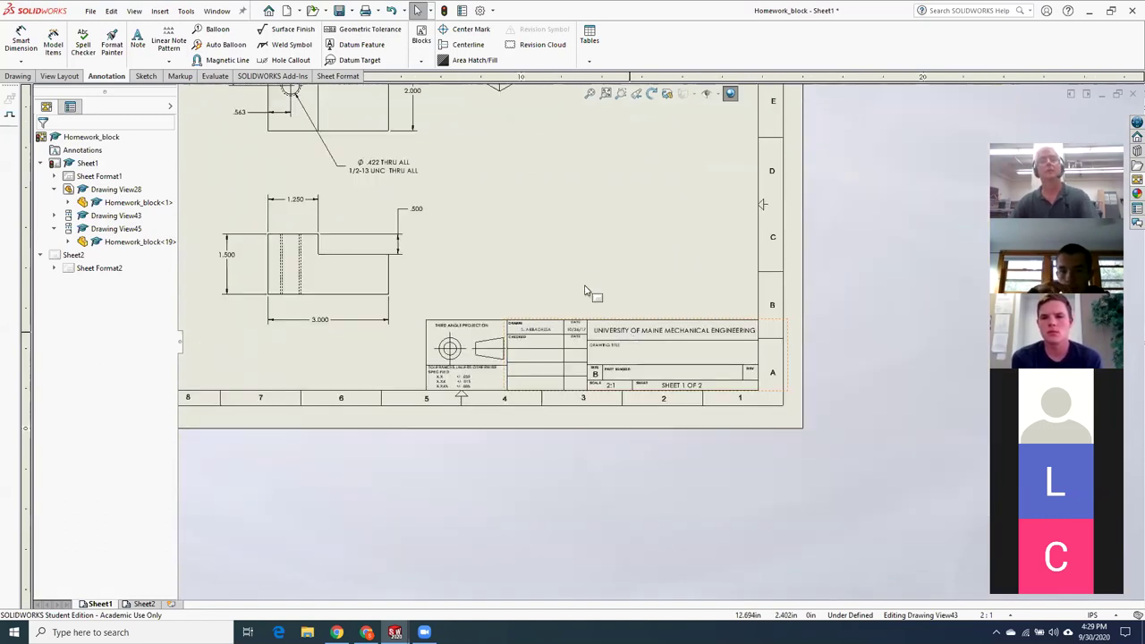
{"action": "scroll", "coordinate": [640, 296], "scroll_direction": "down", "scroll_amount": 2}
{"action": "scroll", "coordinate": [647, 299], "scroll_direction": "down", "scroll_amount": 2}
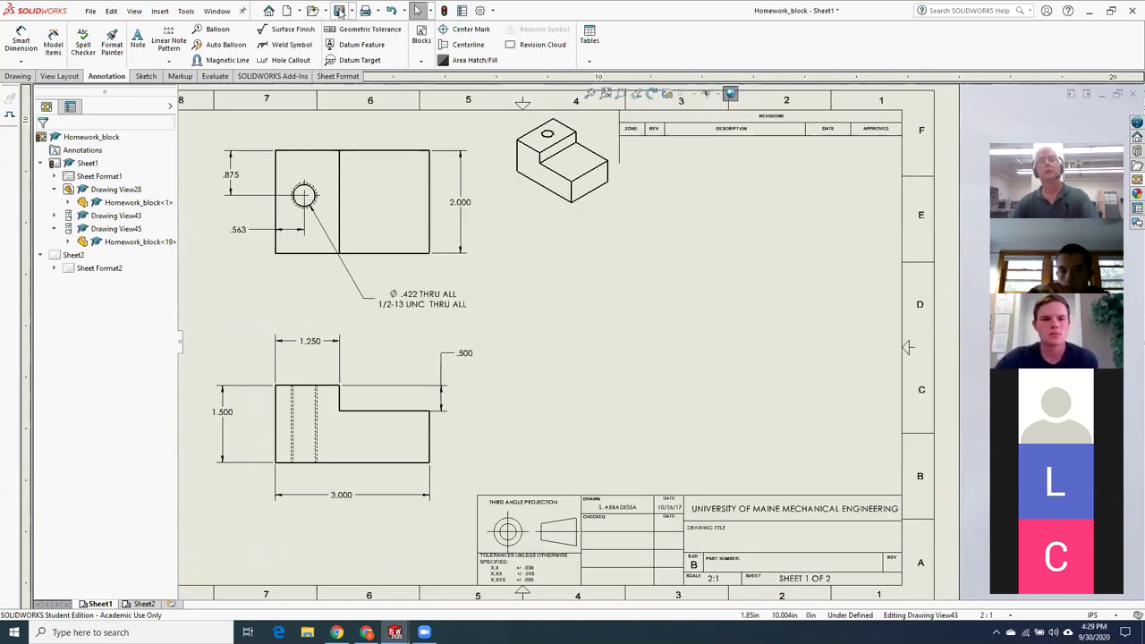
Save the drawing as Homework_block.SLDDRW in Downloads together with the modified part, updating the views before saving
{"action": "left_click", "coordinate": [365, 10]}
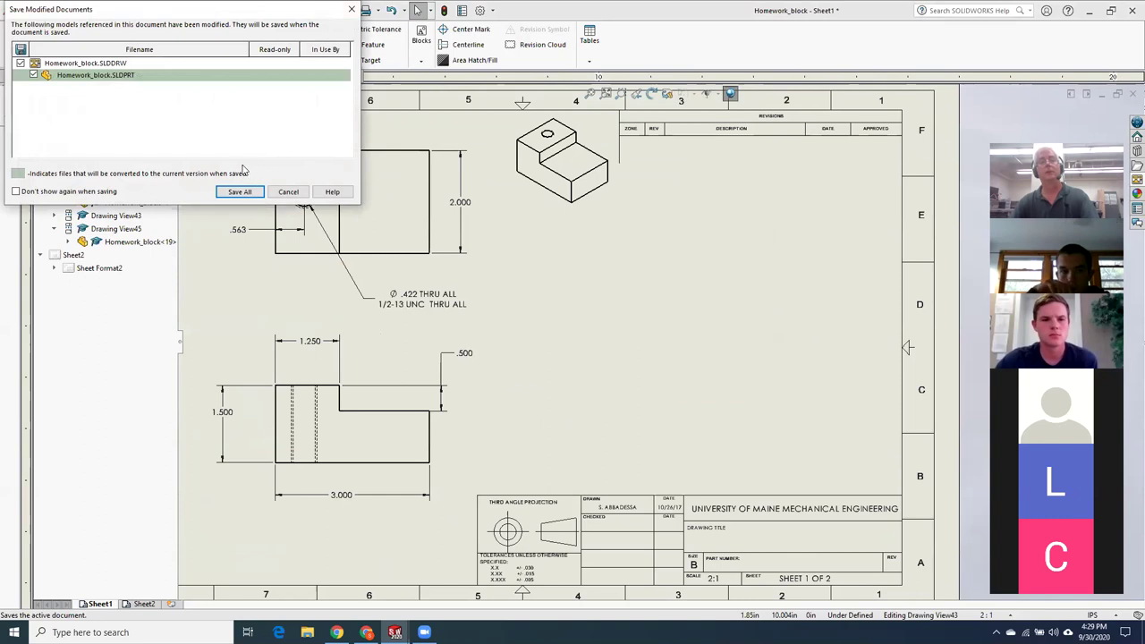
{"action": "left_click", "coordinate": [240, 192]}
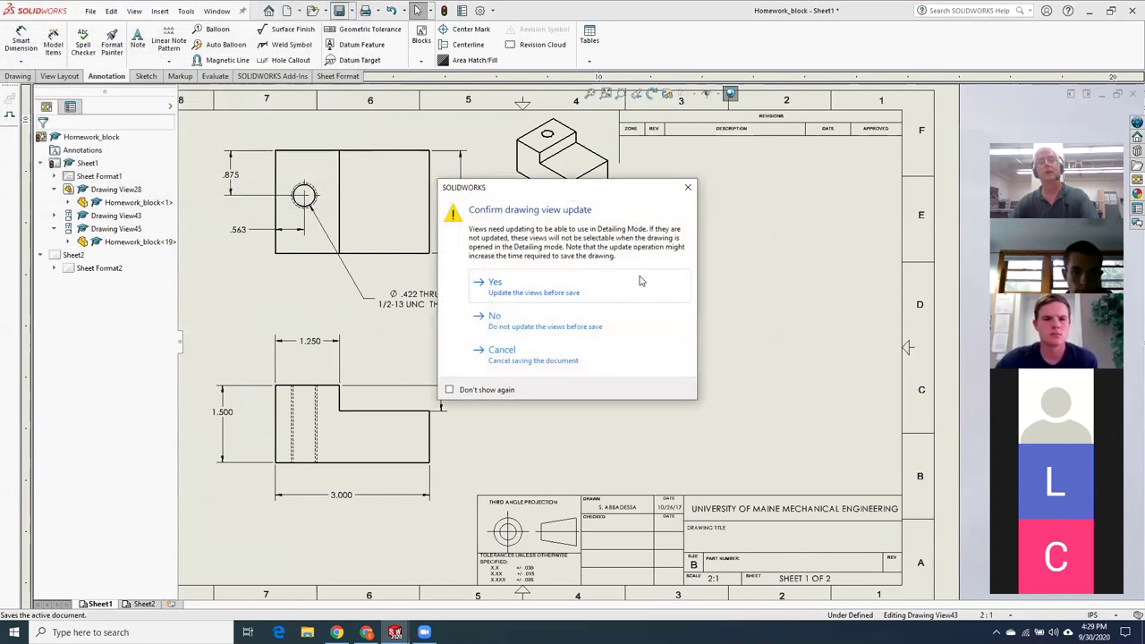
{"action": "left_click", "coordinate": [632, 288]}
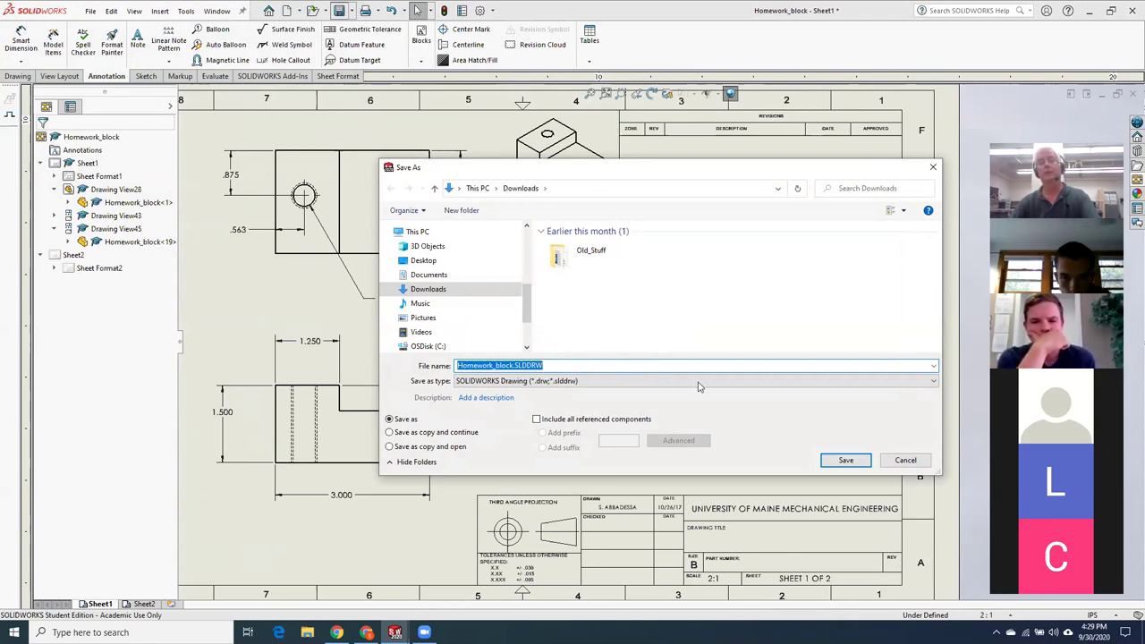
{"action": "left_click", "coordinate": [845, 460]}
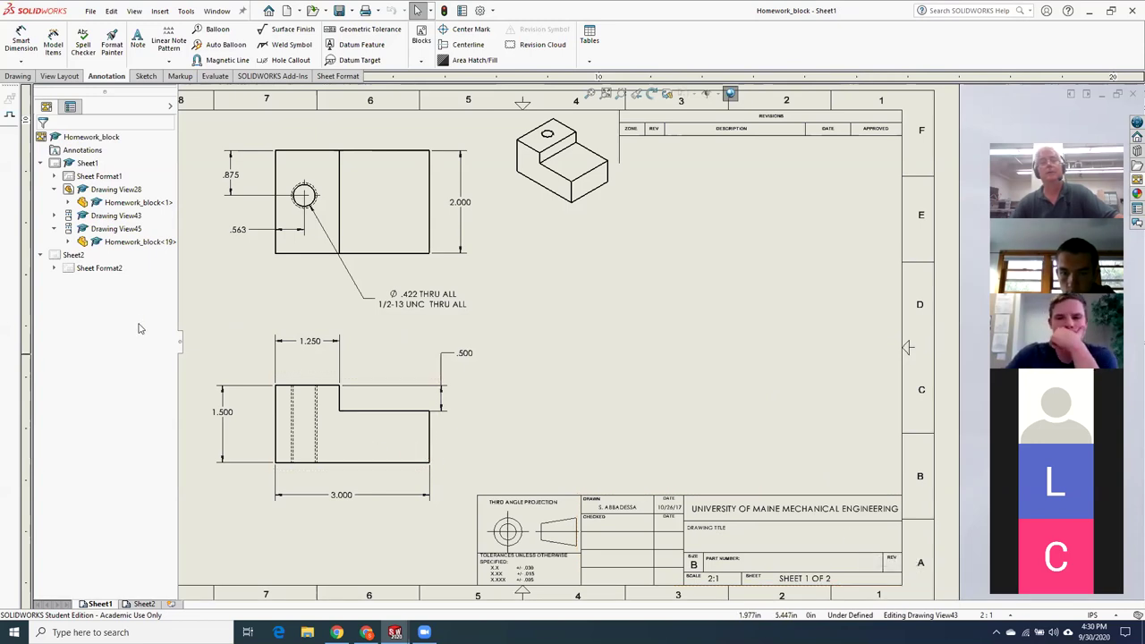
Open the Homework_block part from the drawing's isometric view and bring up its custom file properties
{"action": "right_click", "coordinate": [128, 242]}
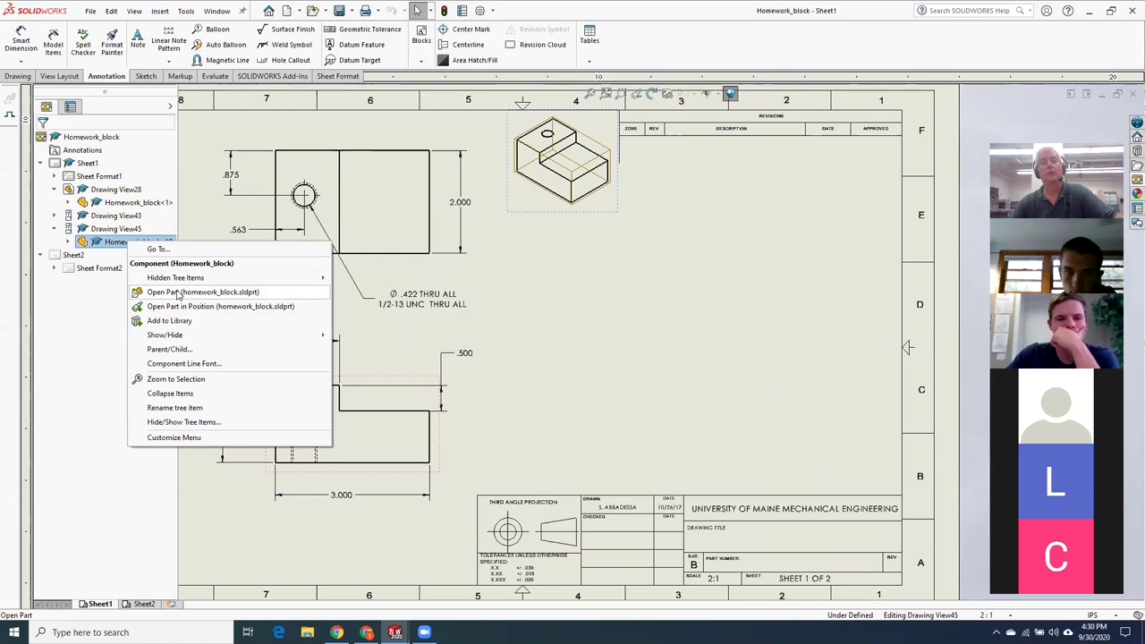
{"action": "left_click", "coordinate": [178, 293]}
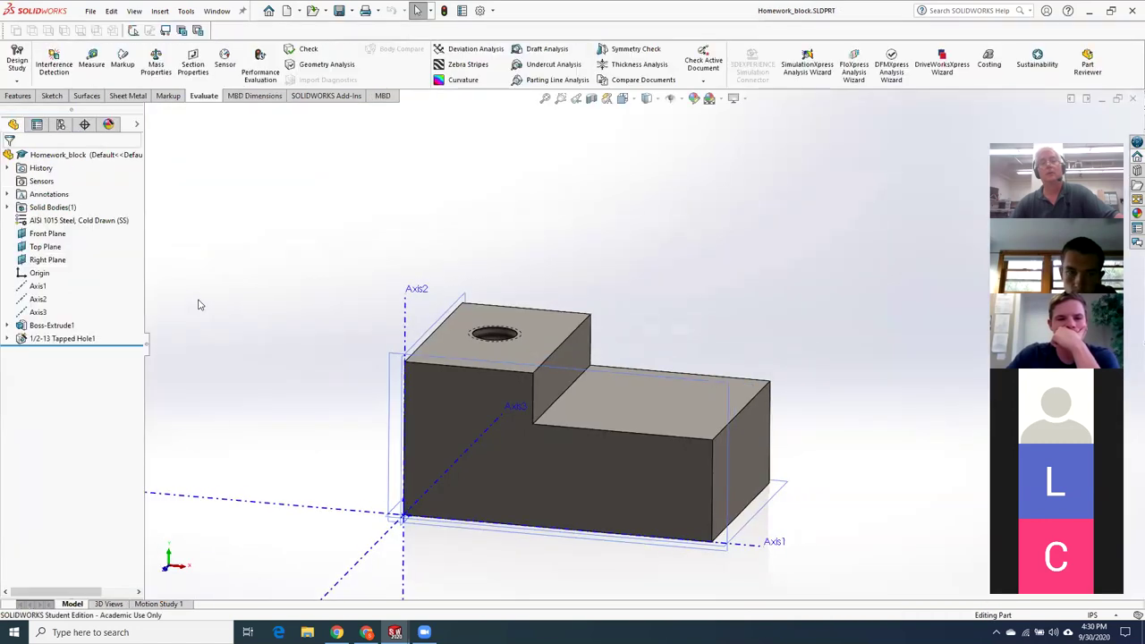
{"action": "left_click", "coordinate": [91, 13]}
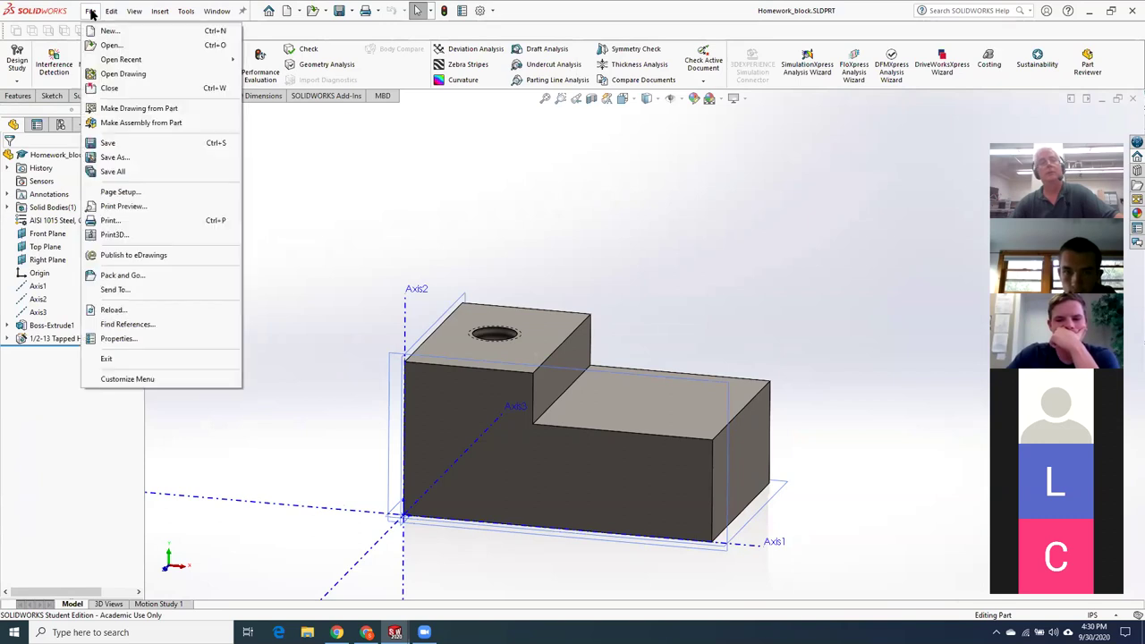
{"action": "left_click", "coordinate": [171, 339]}
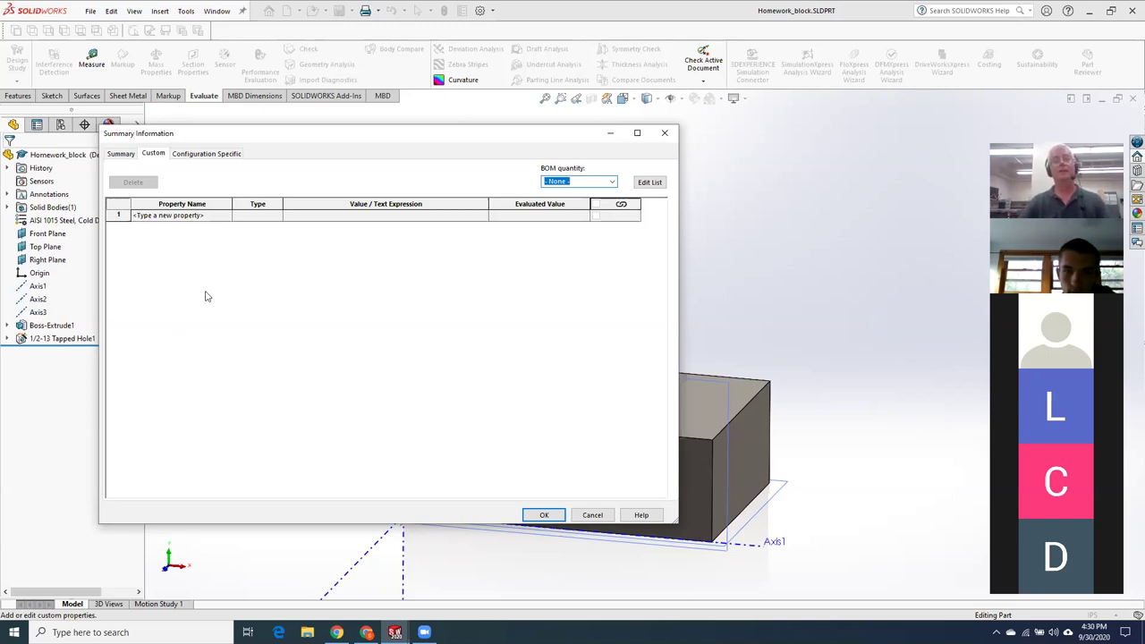
Add a custom property named DESCRIPTION of type Text with the value BLOCK
{"action": "left_click", "coordinate": [191, 219]}
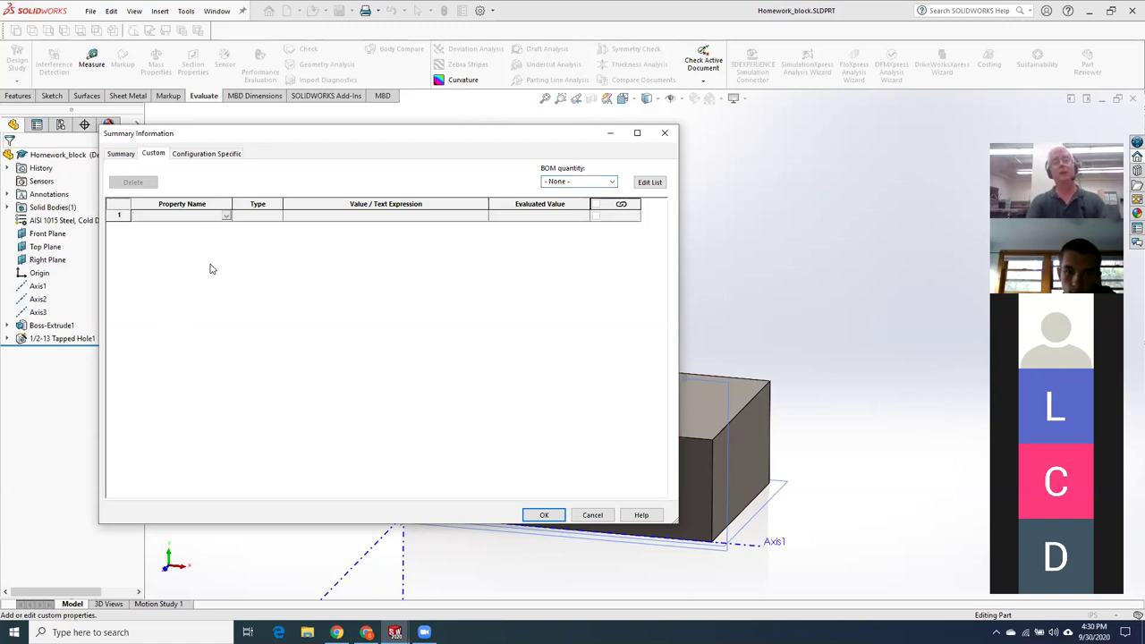
{"action": "type", "text": "DESCRIP"}
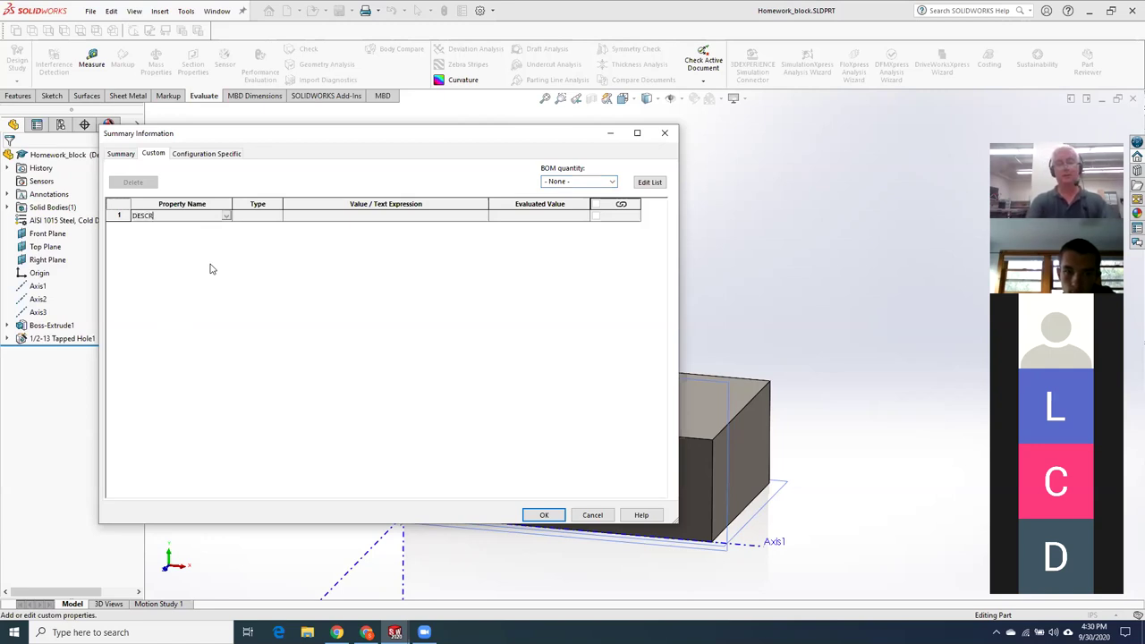
{"action": "type", "text": "TION"}
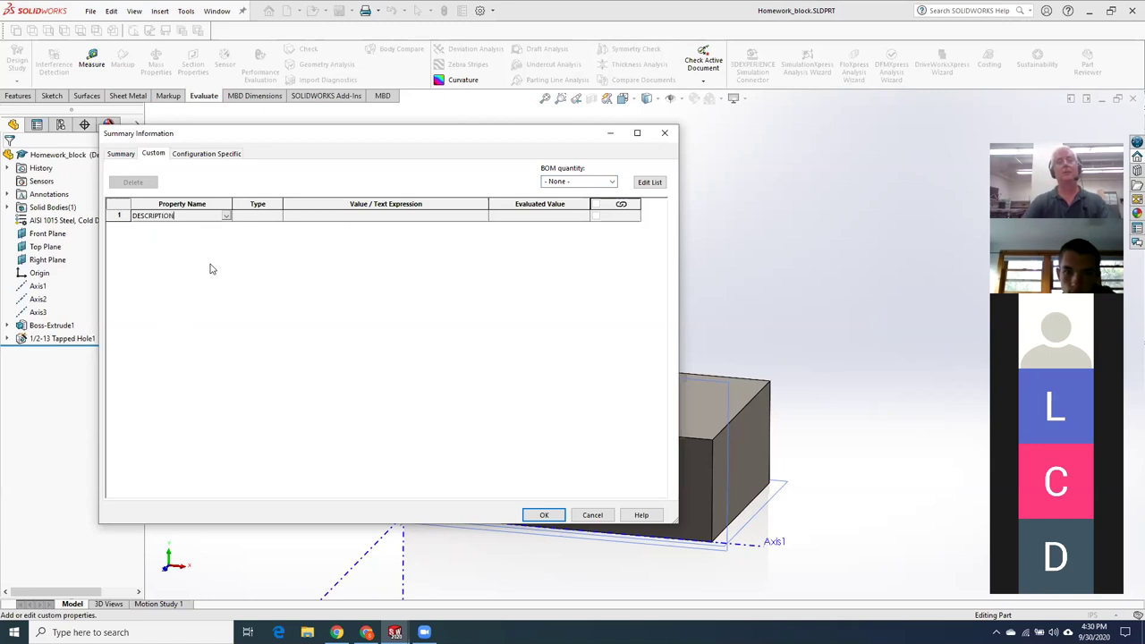
{"action": "left_click", "coordinate": [255, 216]}
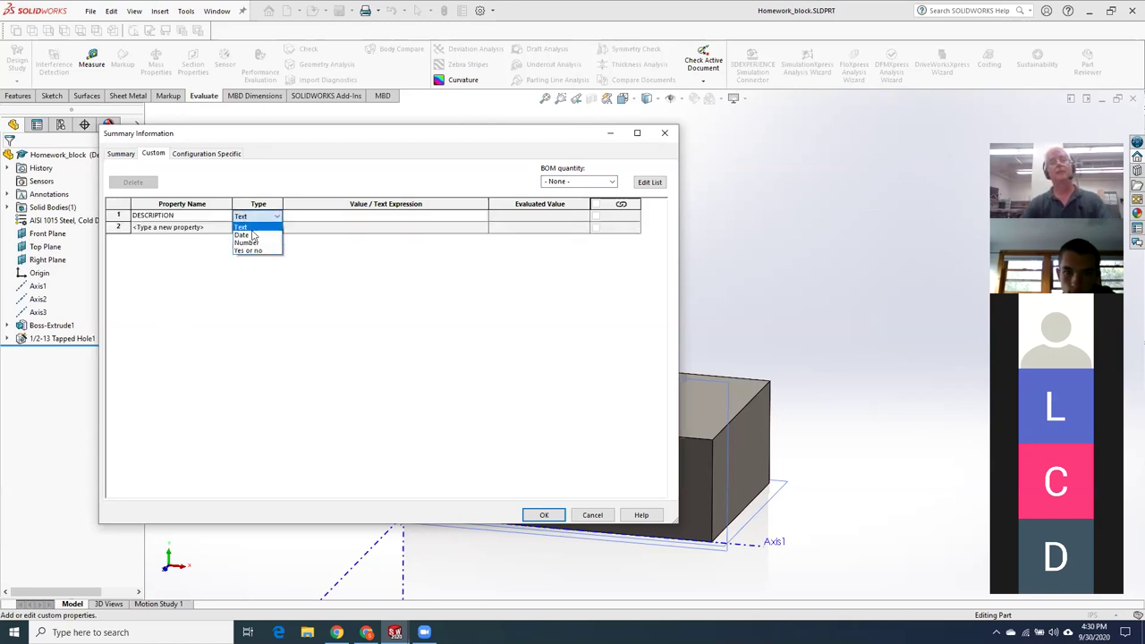
{"action": "left_click", "coordinate": [256, 220]}
{"action": "left_click", "coordinate": [340, 218]}
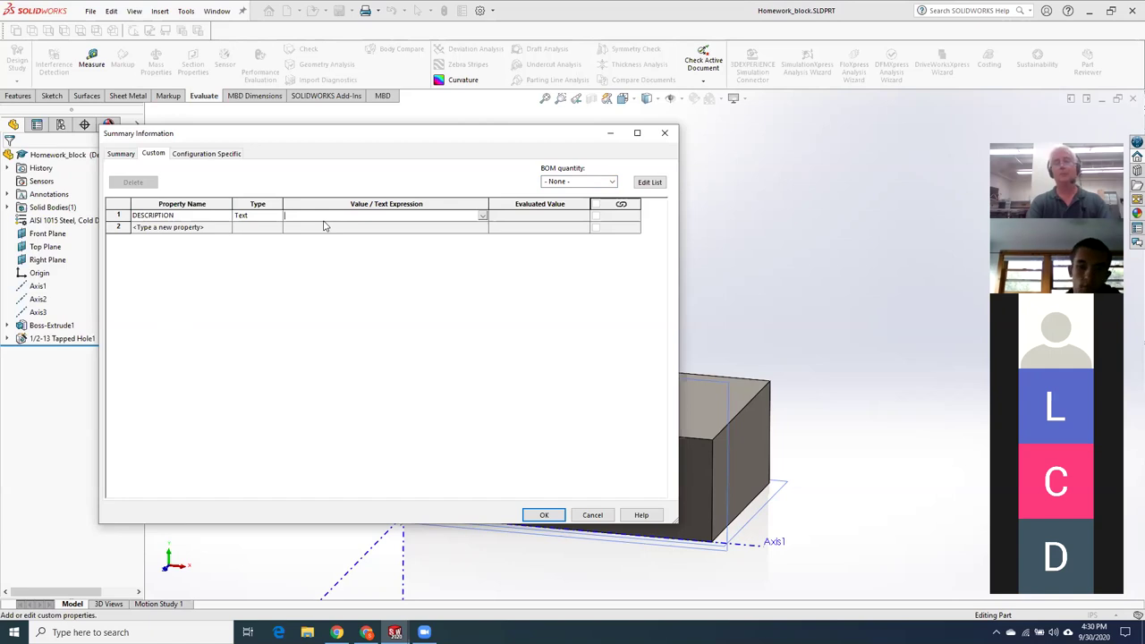
{"action": "type", "text": "BLOCK"}
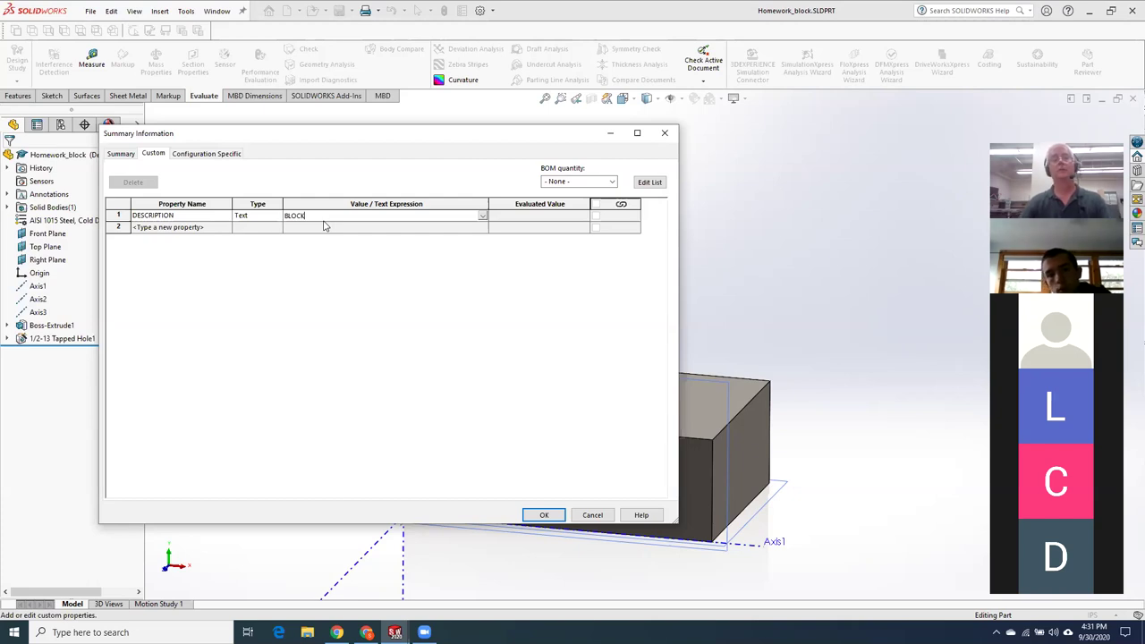
Add a custom property named PART_NUMBER of type Text with the value 1234
{"action": "left_click", "coordinate": [198, 229]}
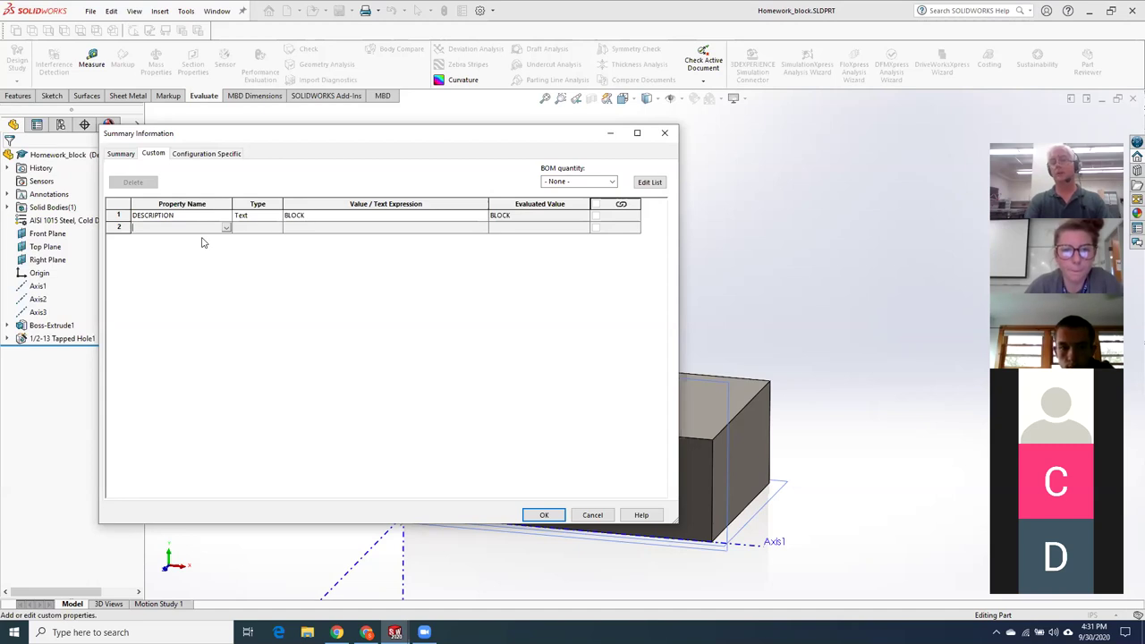
{"action": "type", "text": "PART_NUMBER"}
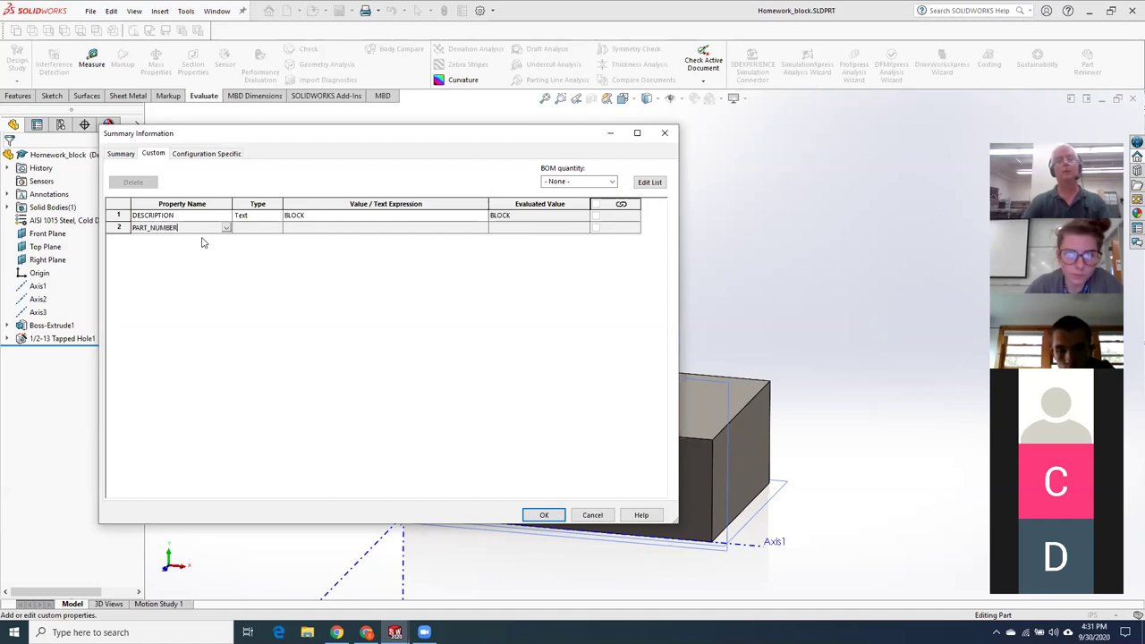
{"action": "left_click", "coordinate": [242, 228]}
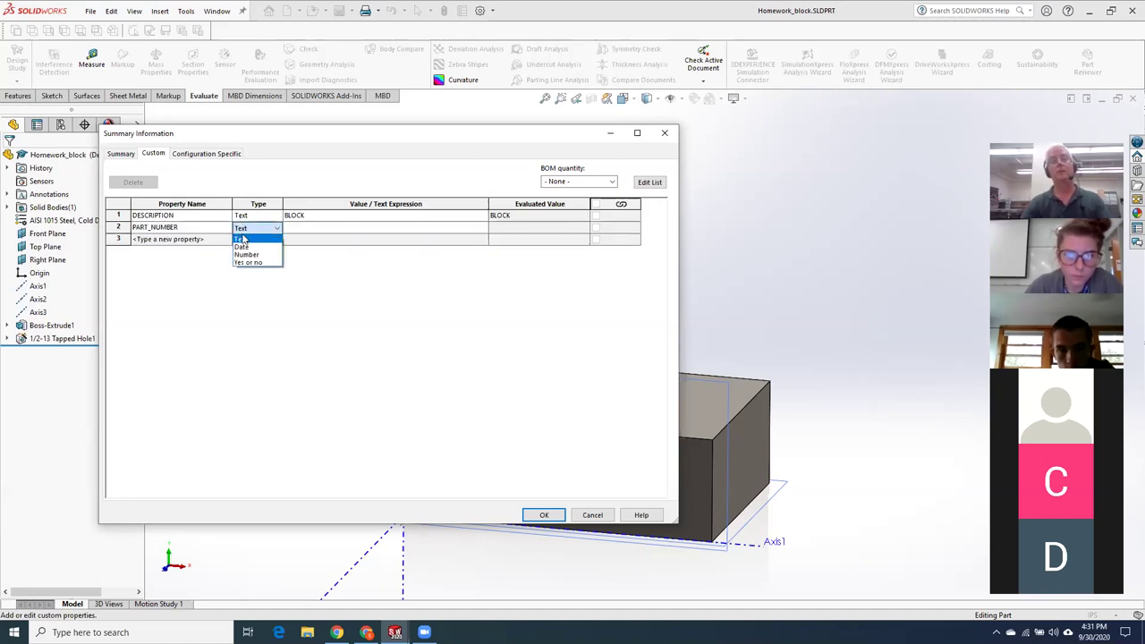
{"action": "left_click", "coordinate": [244, 236]}
{"action": "left_click", "coordinate": [298, 227]}
{"action": "type", "text": "1234"}
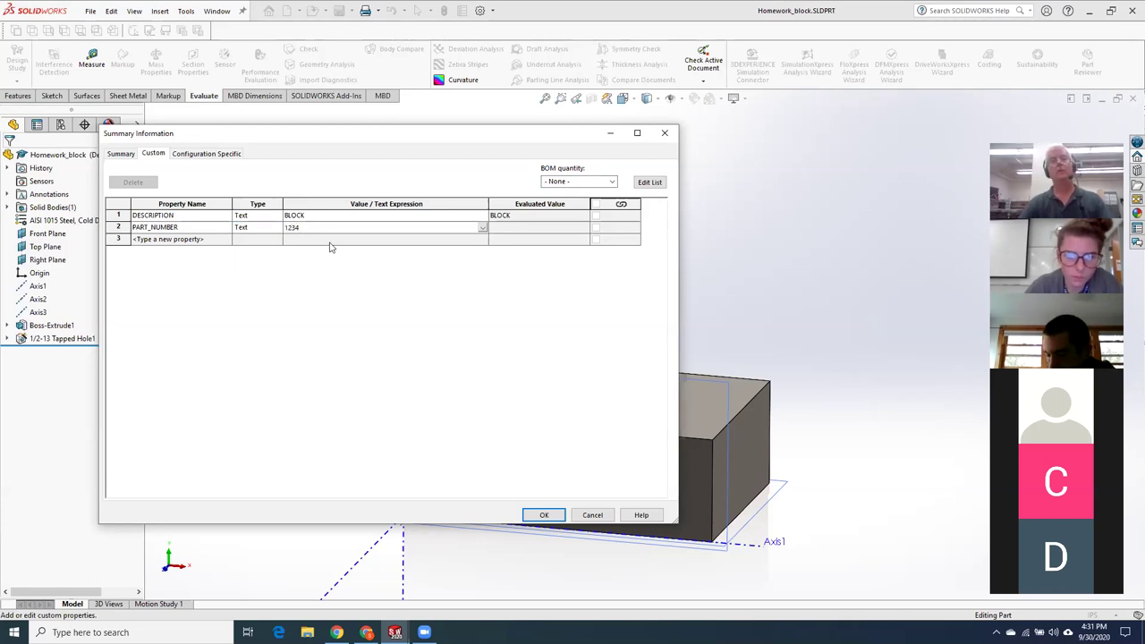
Add a custom property named REVISION of type Text with a dash (-) as its value
{"action": "left_click", "coordinate": [173, 240]}
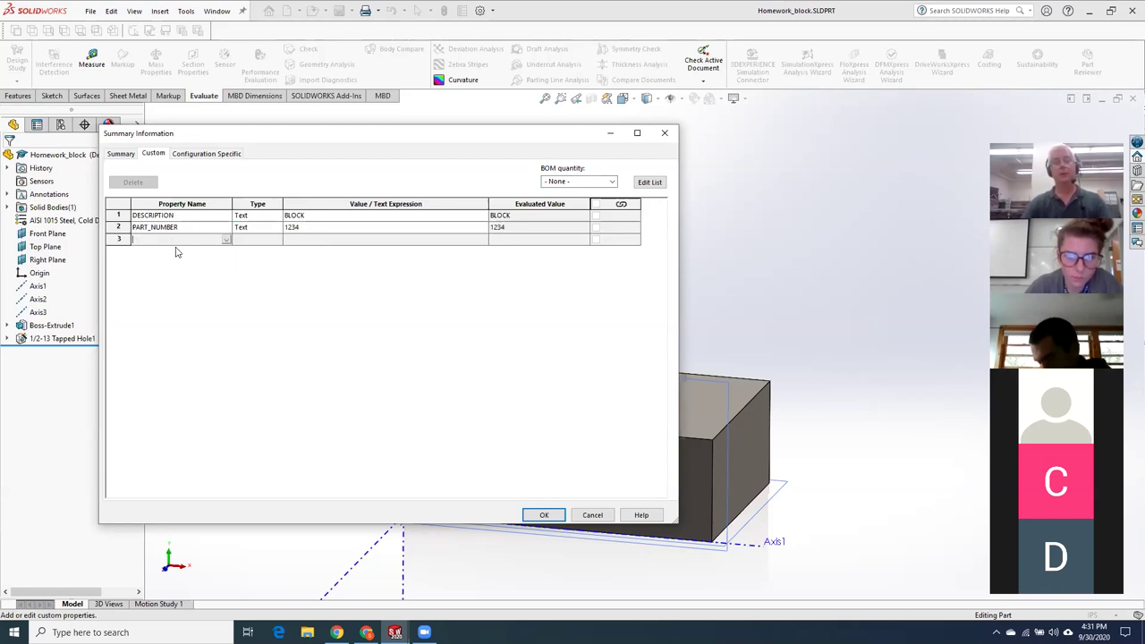
{"action": "type", "text": "REVISION"}
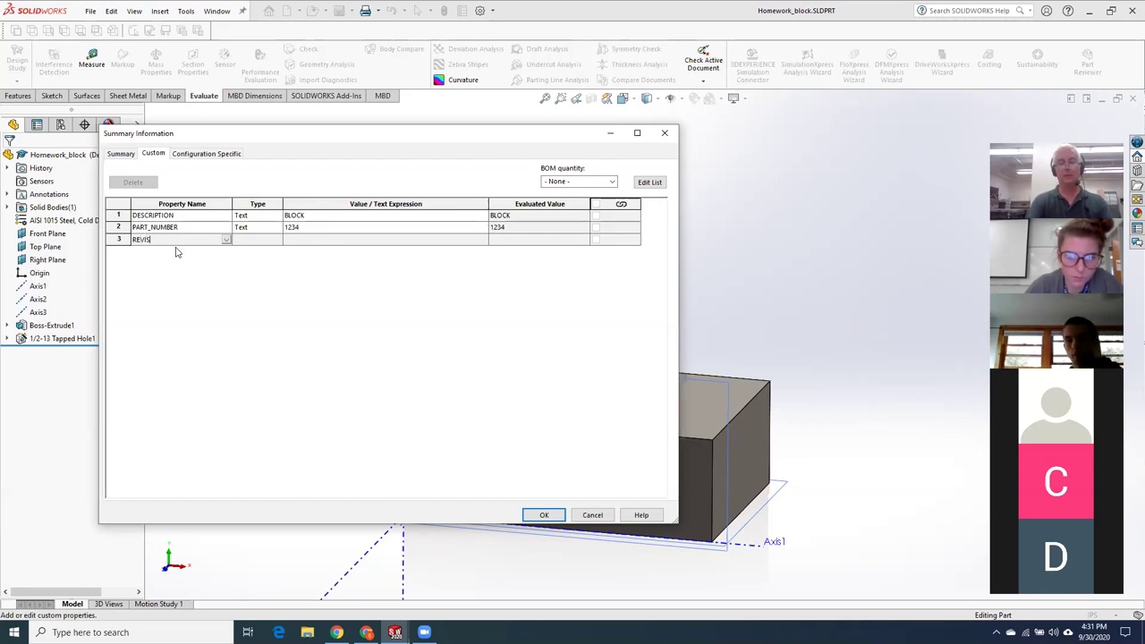
{"action": "left_click", "coordinate": [249, 239]}
{"action": "left_click", "coordinate": [251, 251]}
{"action": "left_click", "coordinate": [319, 242]}
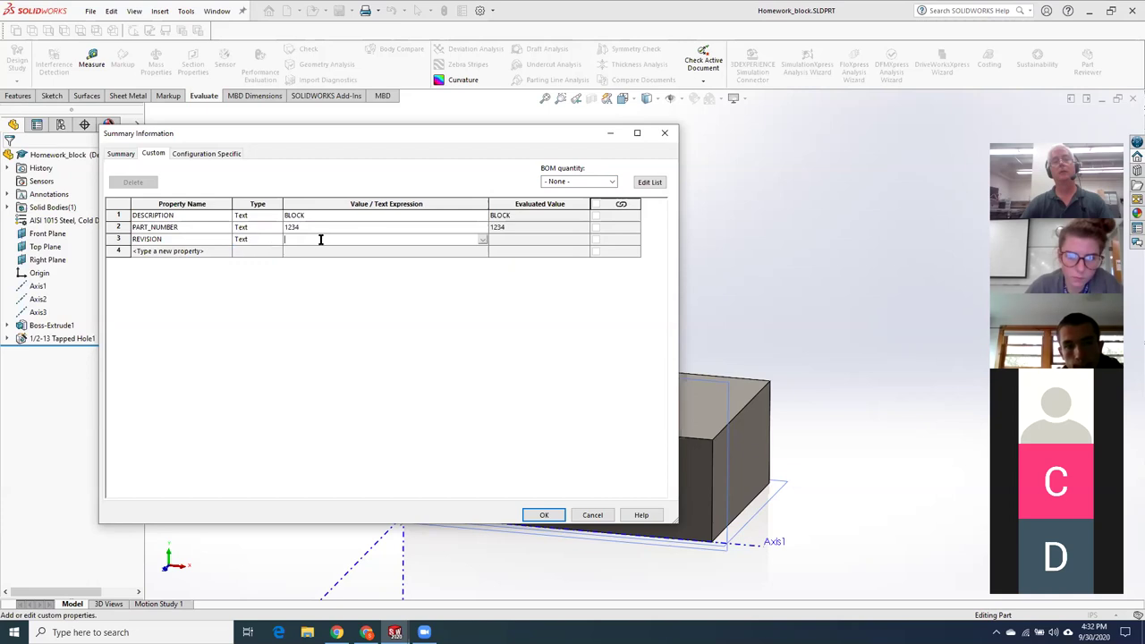
{"action": "type", "text": "-"}
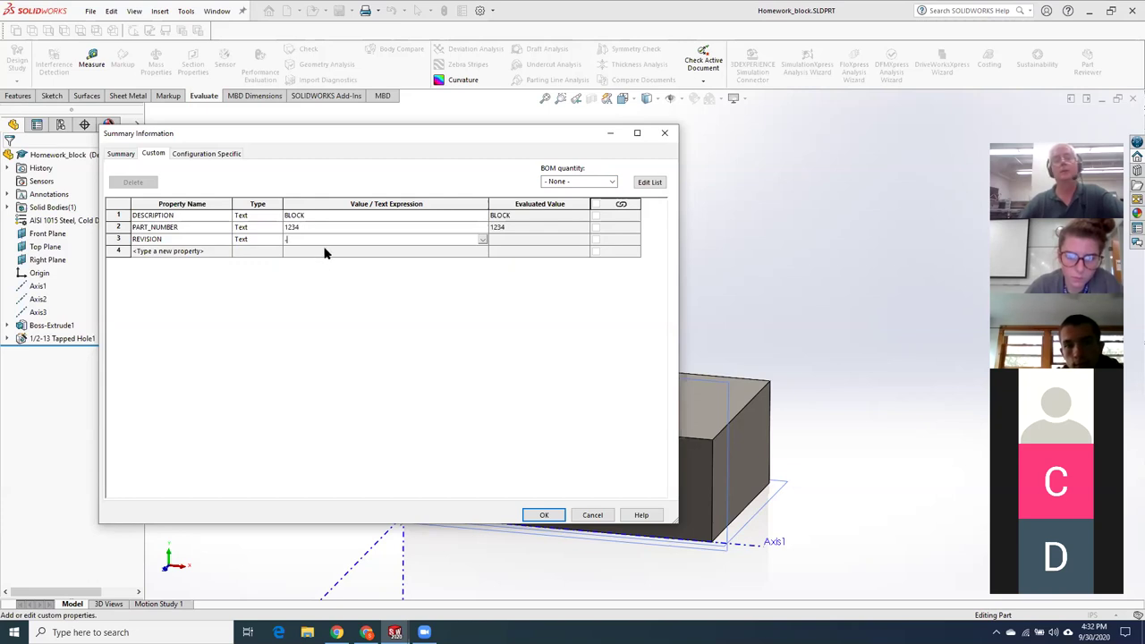
Add two more custom properties of type Text, named VENDOR and VENDOR_PART_NUMVER
{"action": "left_click", "coordinate": [195, 253]}
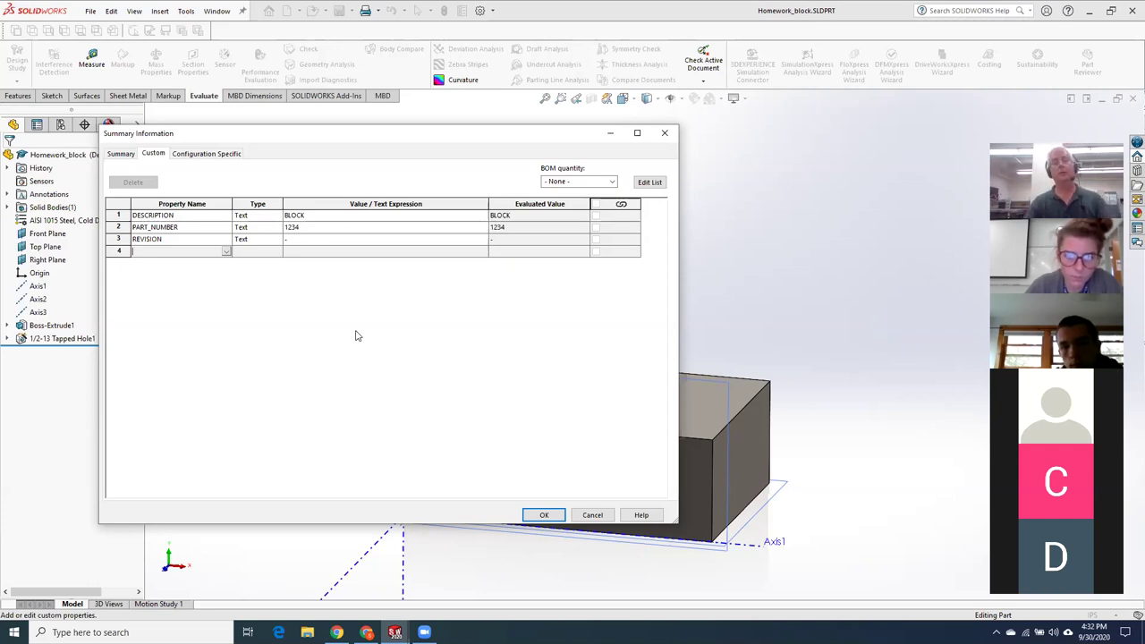
{"action": "type", "text": "VENDOR"}
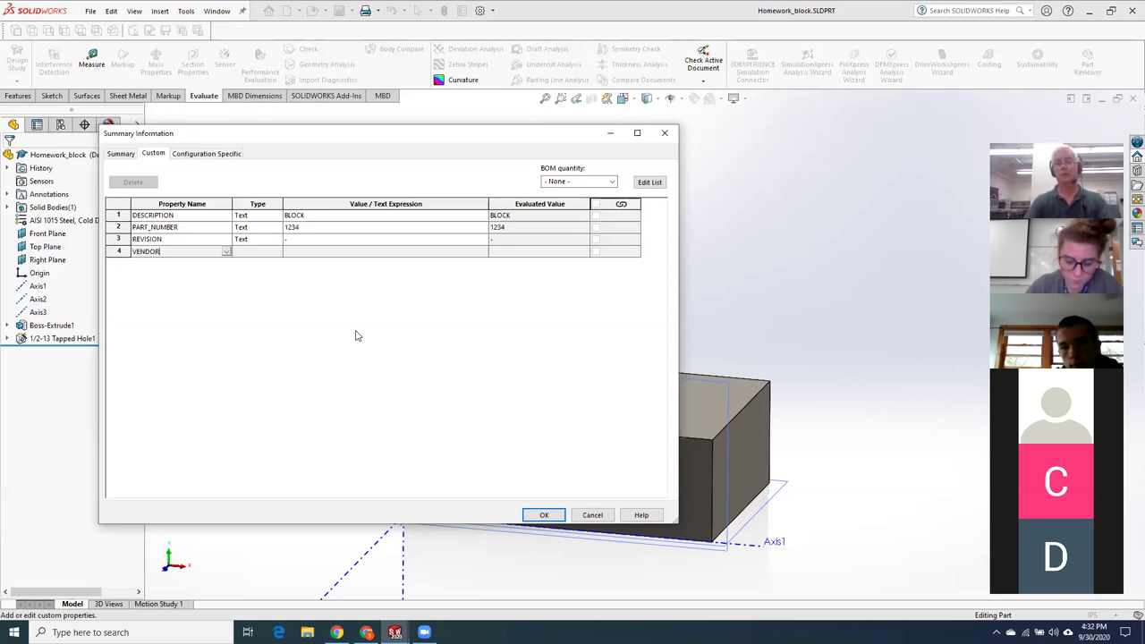
{"action": "key", "text": "Tab"}
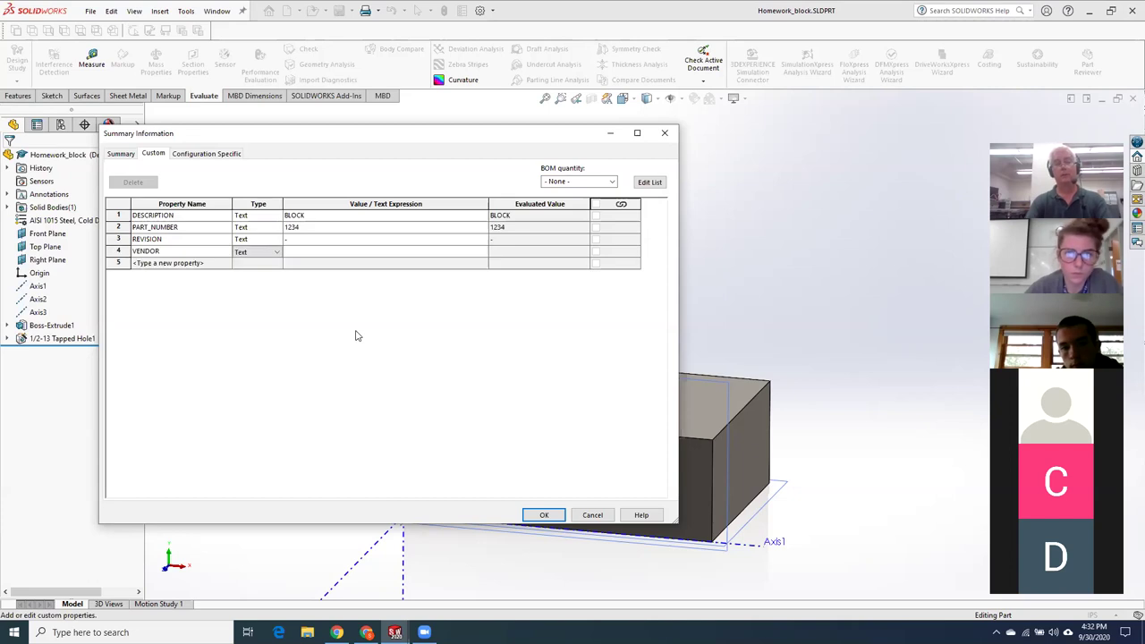
{"action": "left_click", "coordinate": [188, 264]}
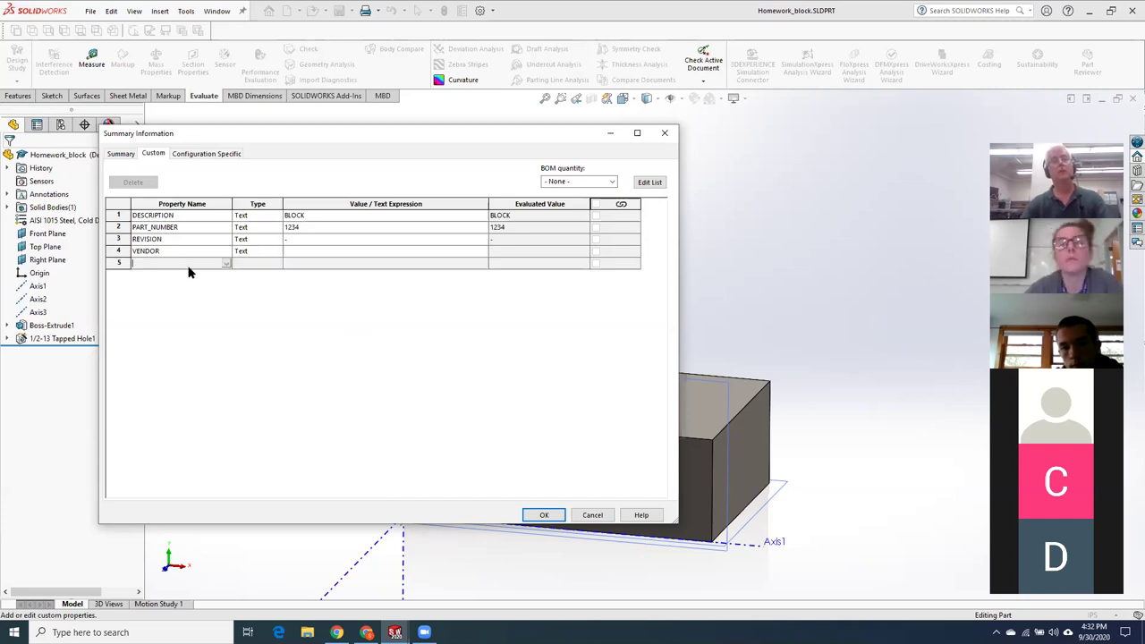
{"action": "type", "text": "VEN"}
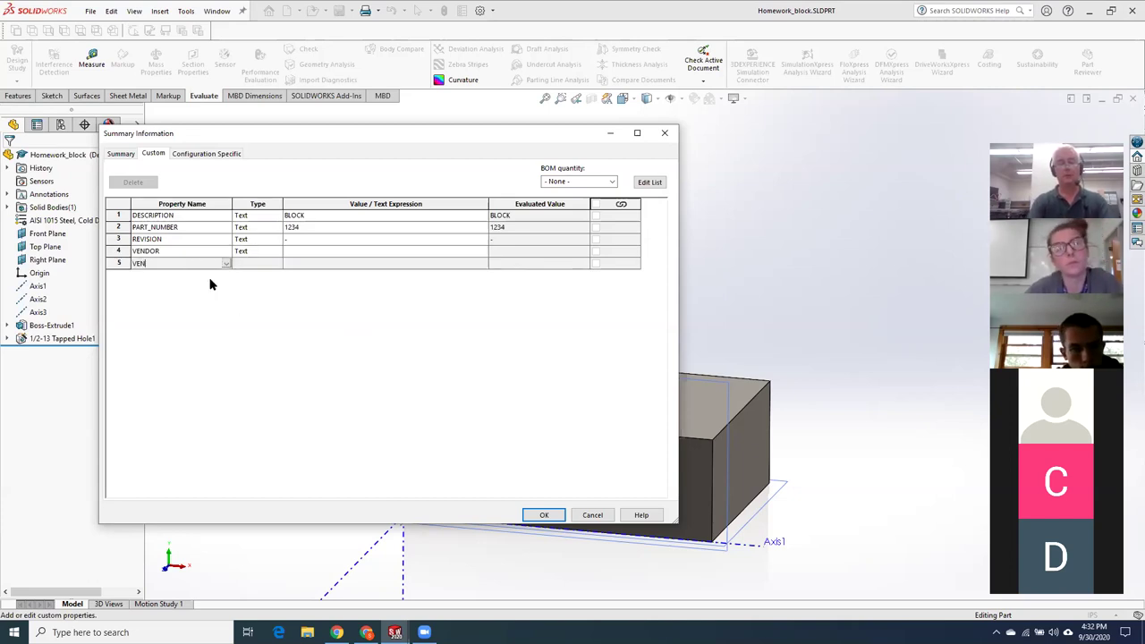
{"action": "type", "text": "DOR_"}
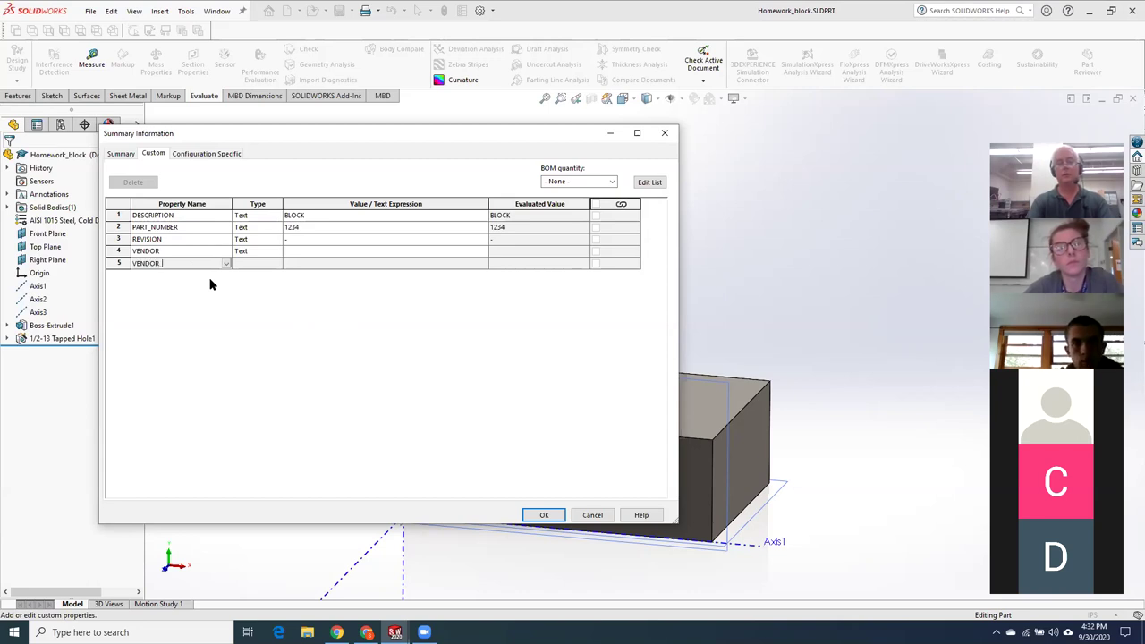
{"action": "type", "text": "PART_NUMVER"}
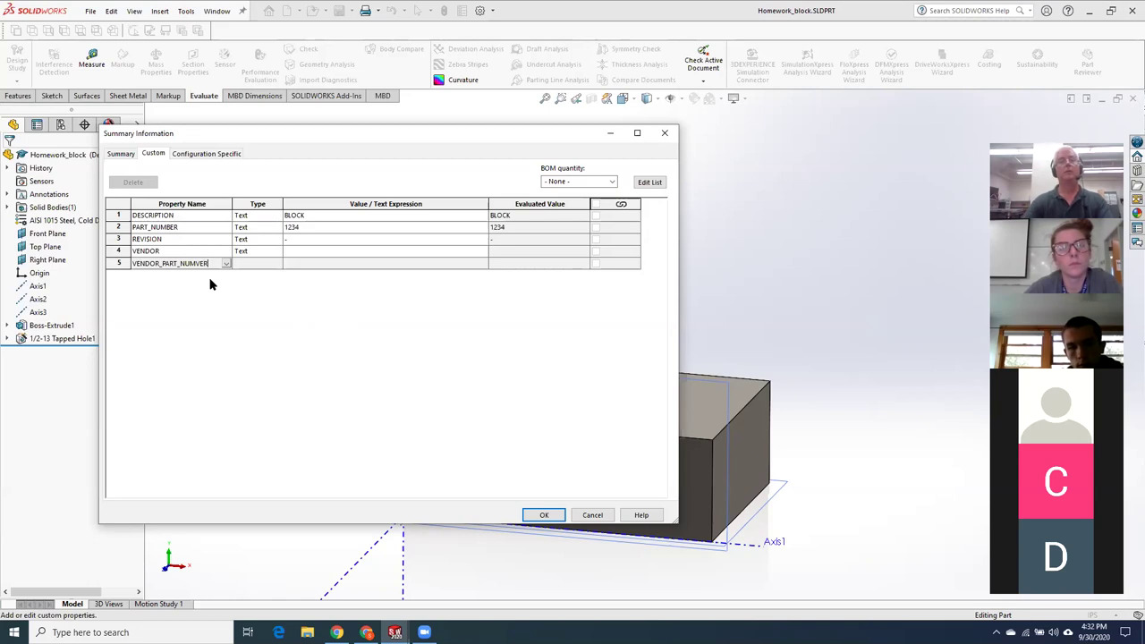
{"action": "left_click", "coordinate": [252, 270]}
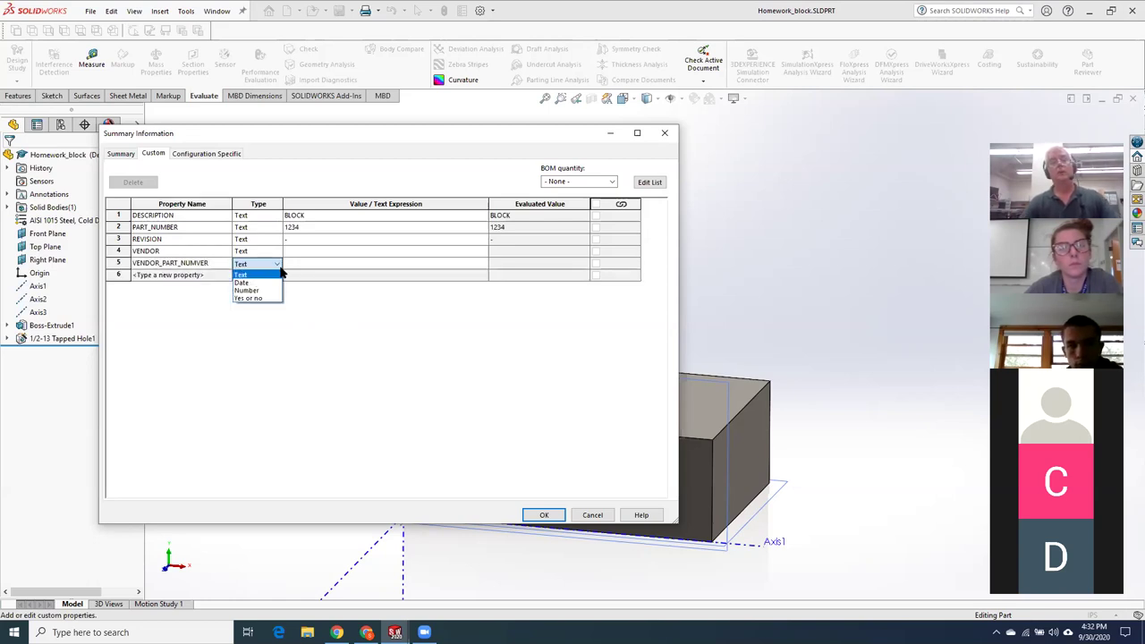
{"action": "left_click", "coordinate": [259, 272]}
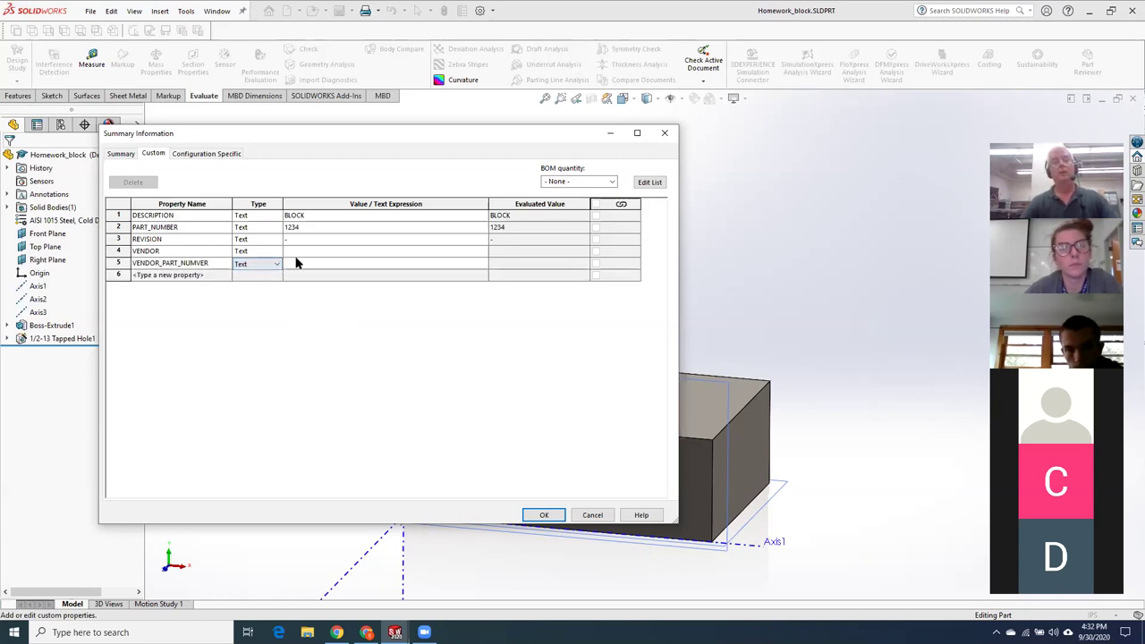
Set the VENDOR property to McMASTER-CARR and the vendor part number property to 8675309
{"action": "left_click", "coordinate": [300, 253]}
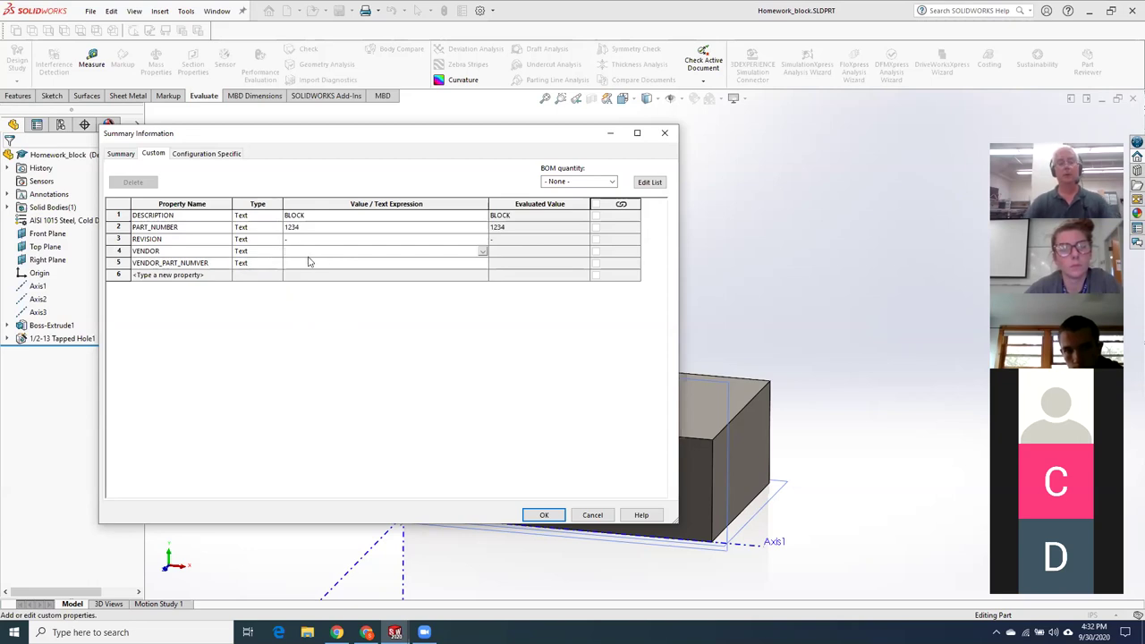
{"action": "type", "text": "McMASTER-CARR"}
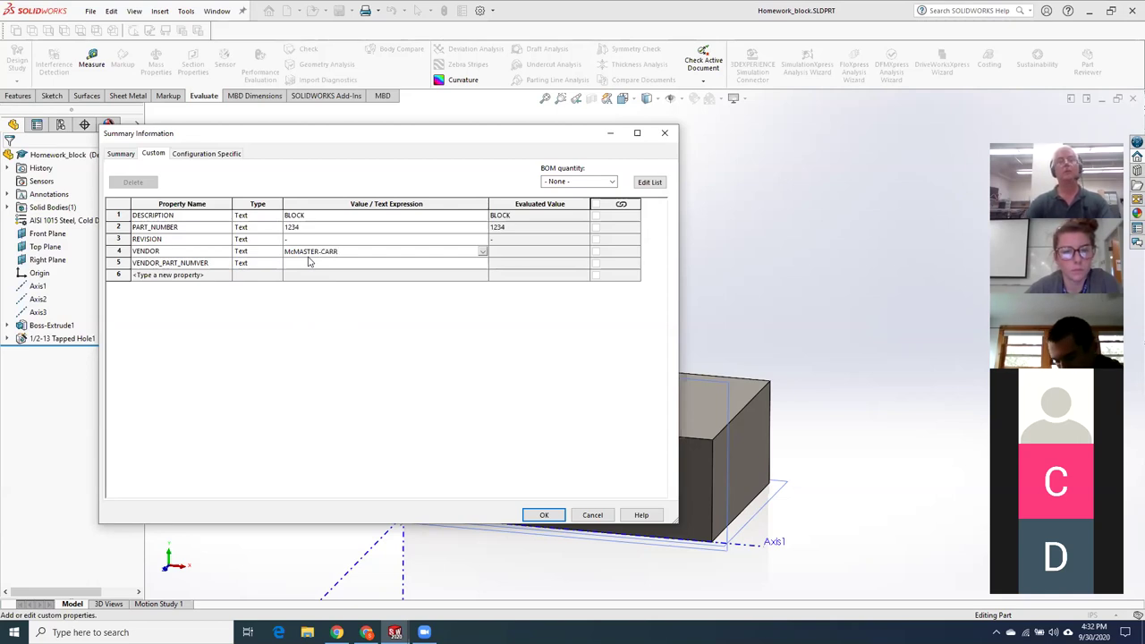
{"action": "left_click", "coordinate": [354, 264]}
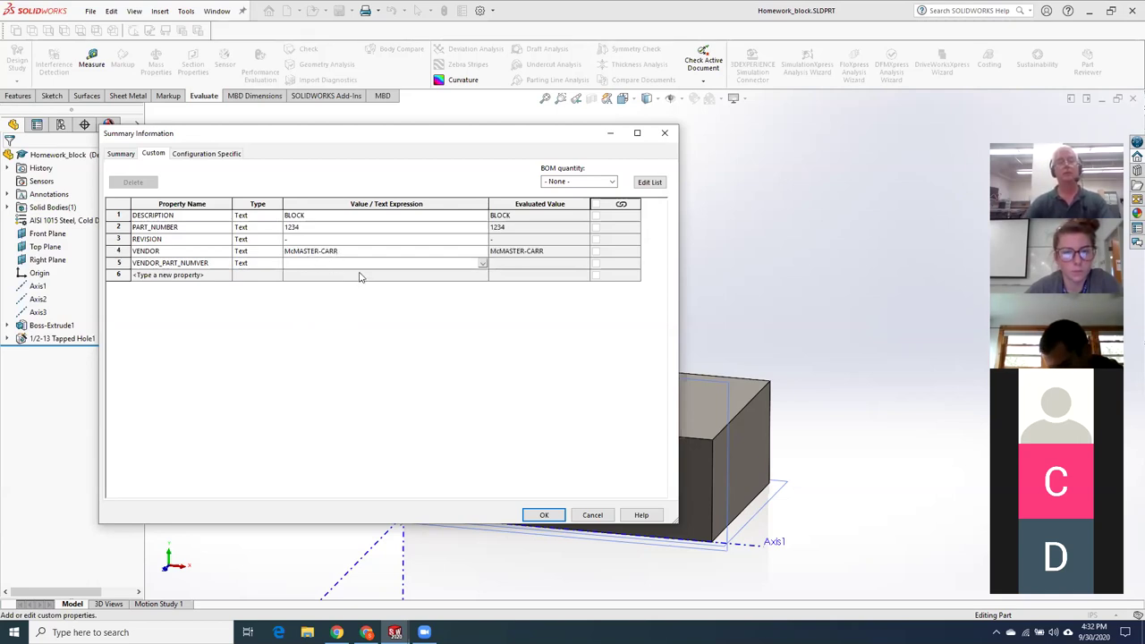
{"action": "type", "text": "8675309"}
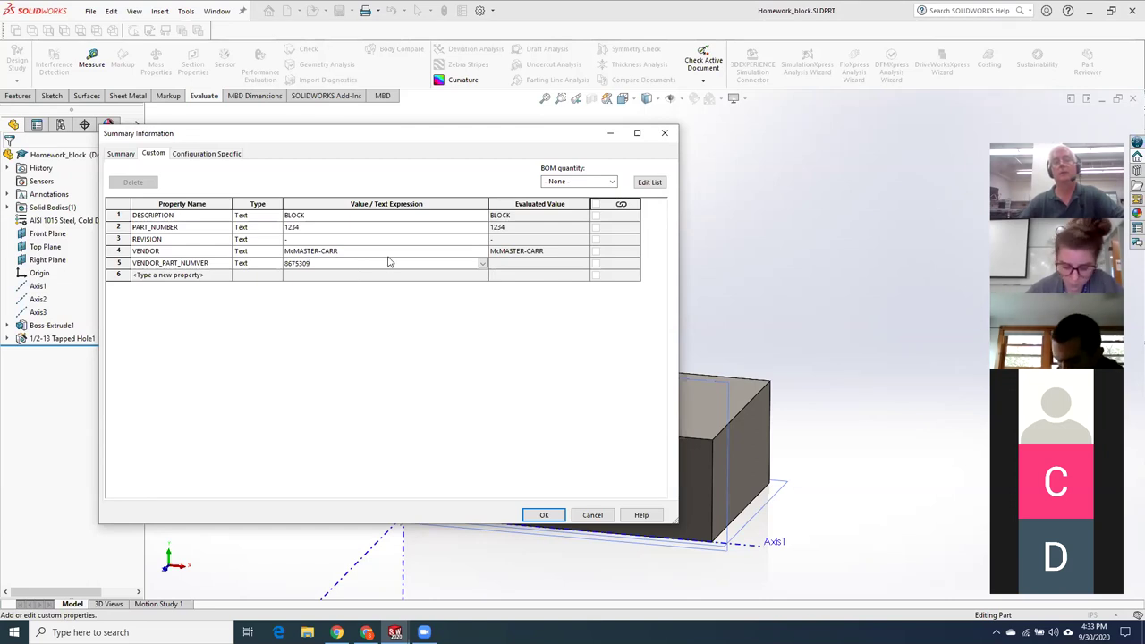
Accept the custom properties, save the Homework_block part and close it to return to the drawing
{"action": "left_click", "coordinate": [391, 253]}
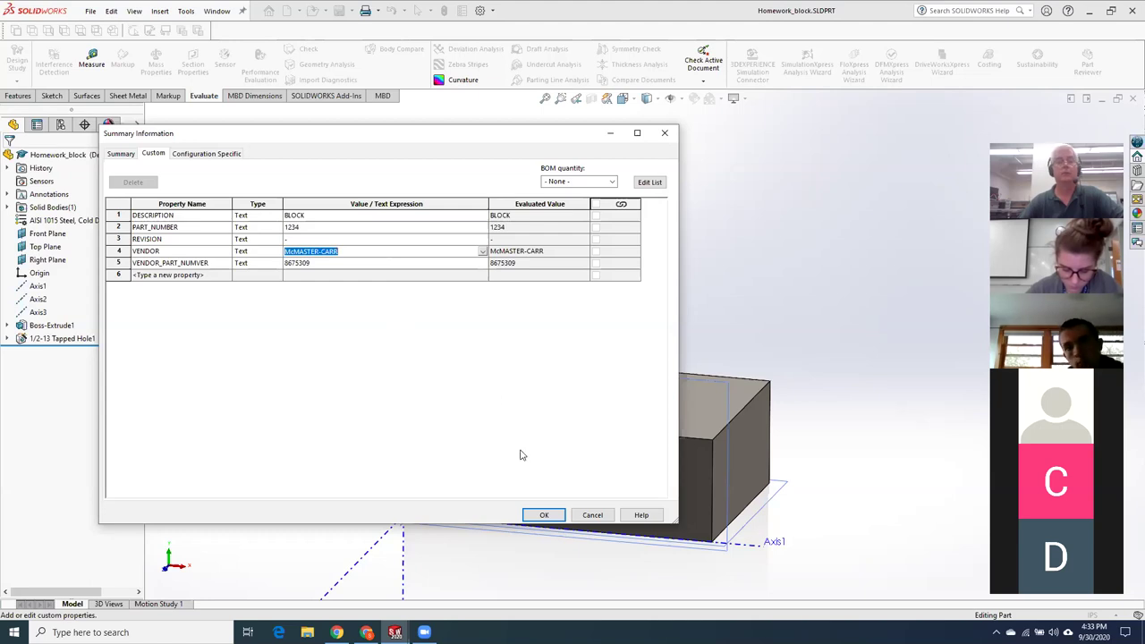
{"action": "left_click", "coordinate": [540, 515]}
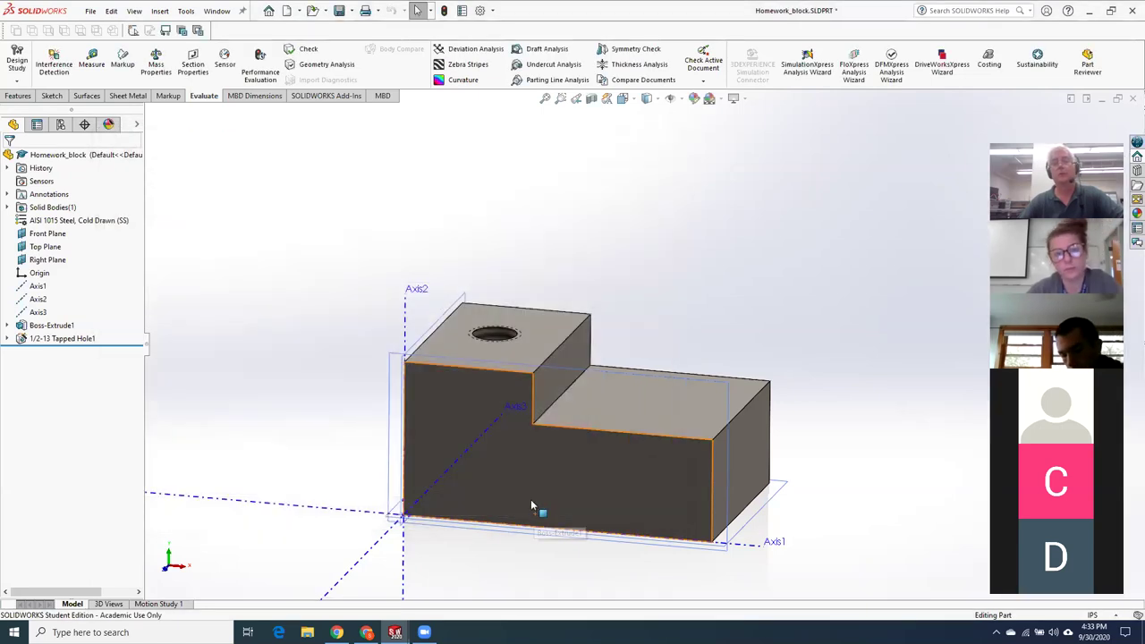
{"action": "left_click", "coordinate": [339, 10]}
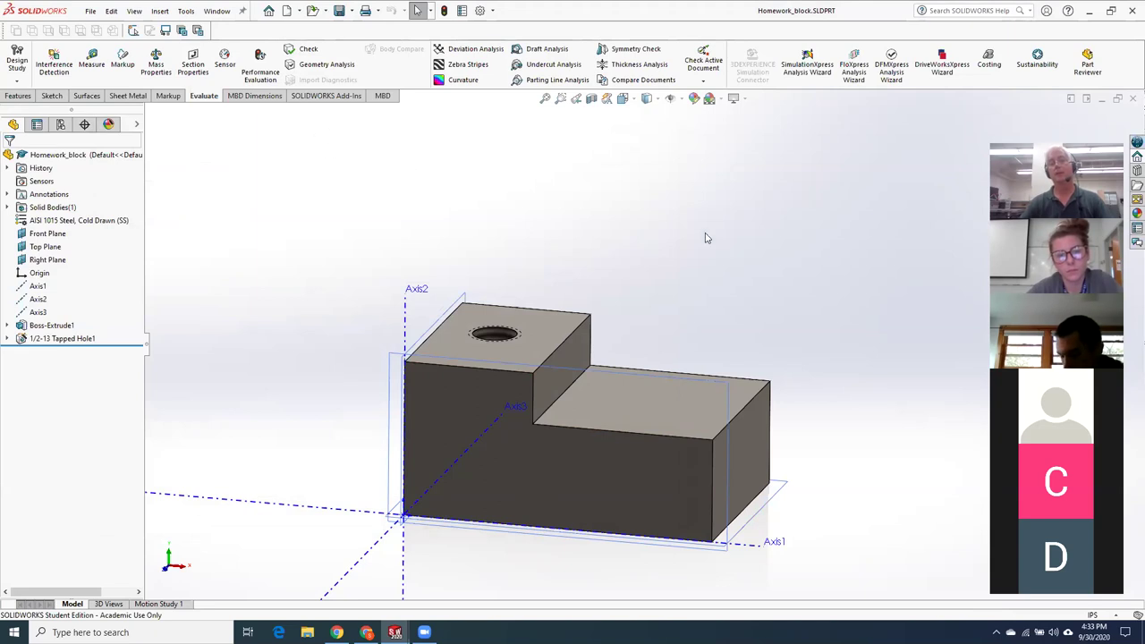
{"action": "left_click", "coordinate": [1132, 99]}
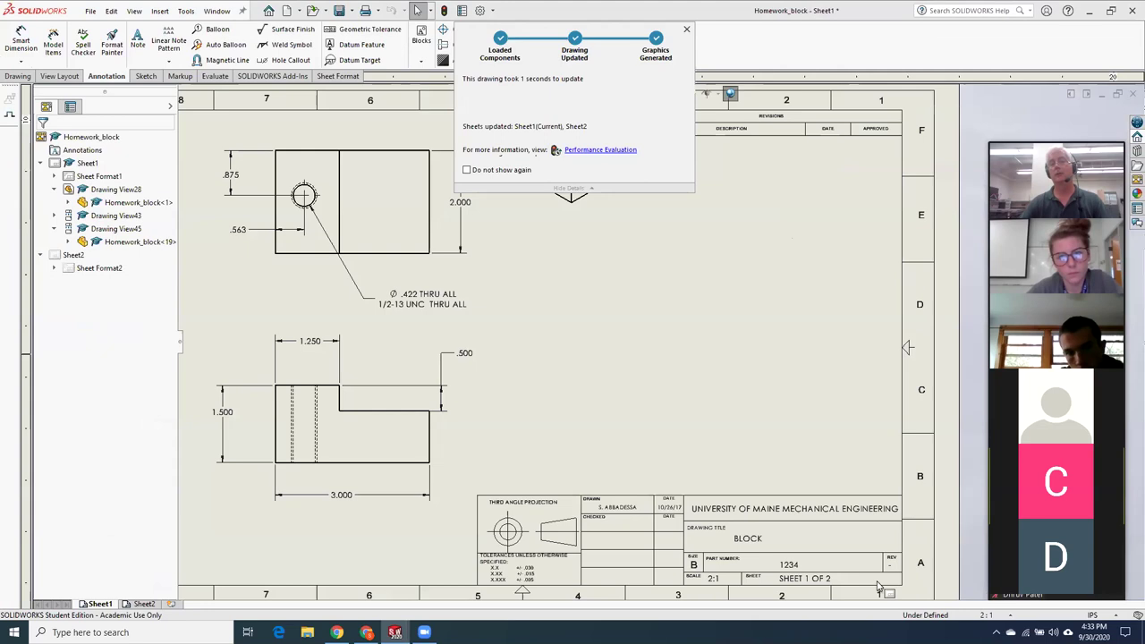
Open the title block data for editing and replace the drawn-by name with the student's name
{"action": "scroll", "coordinate": [882, 586], "scroll_direction": "down", "scroll_amount": 3}
{"action": "scroll", "coordinate": [836, 586], "scroll_direction": "down", "scroll_amount": 1}
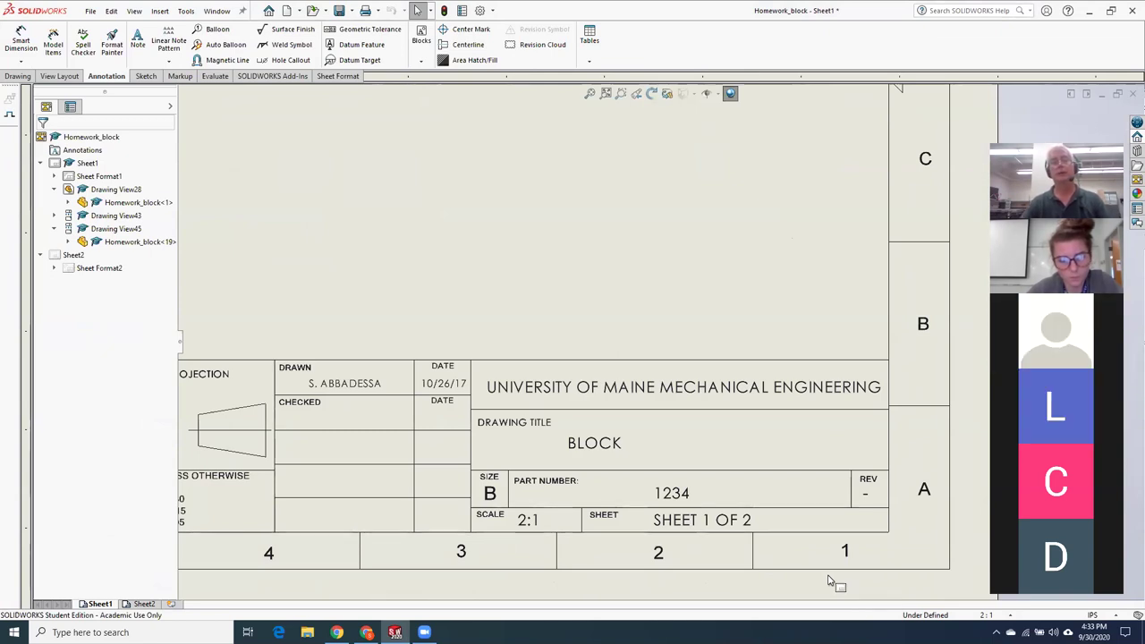
{"action": "double_click", "coordinate": [351, 384]}
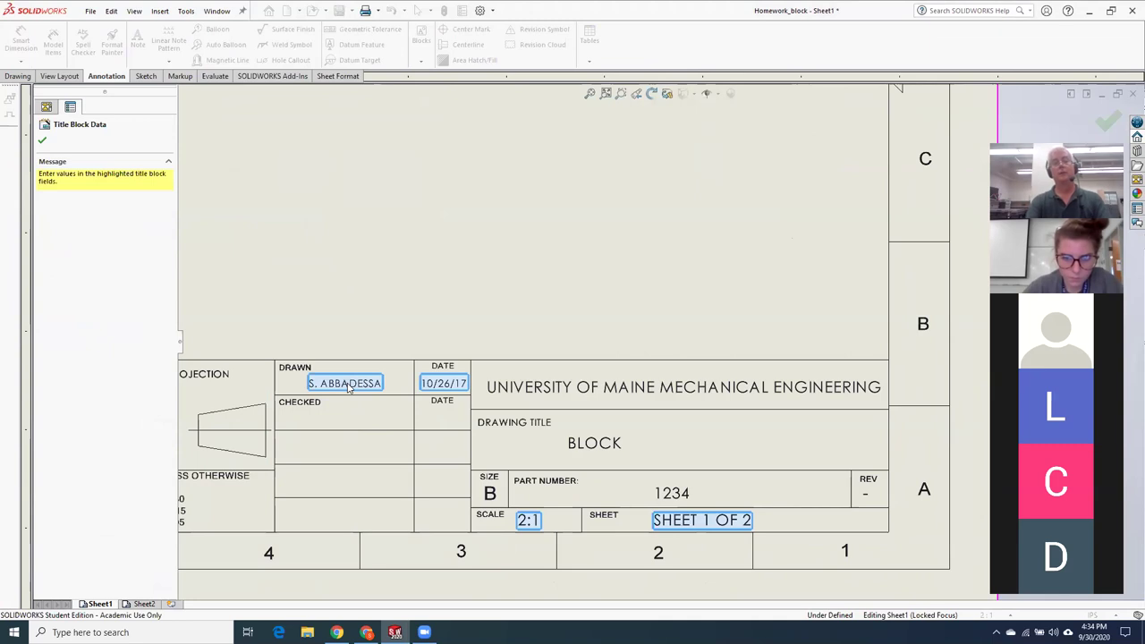
{"action": "double_click", "coordinate": [348, 385]}
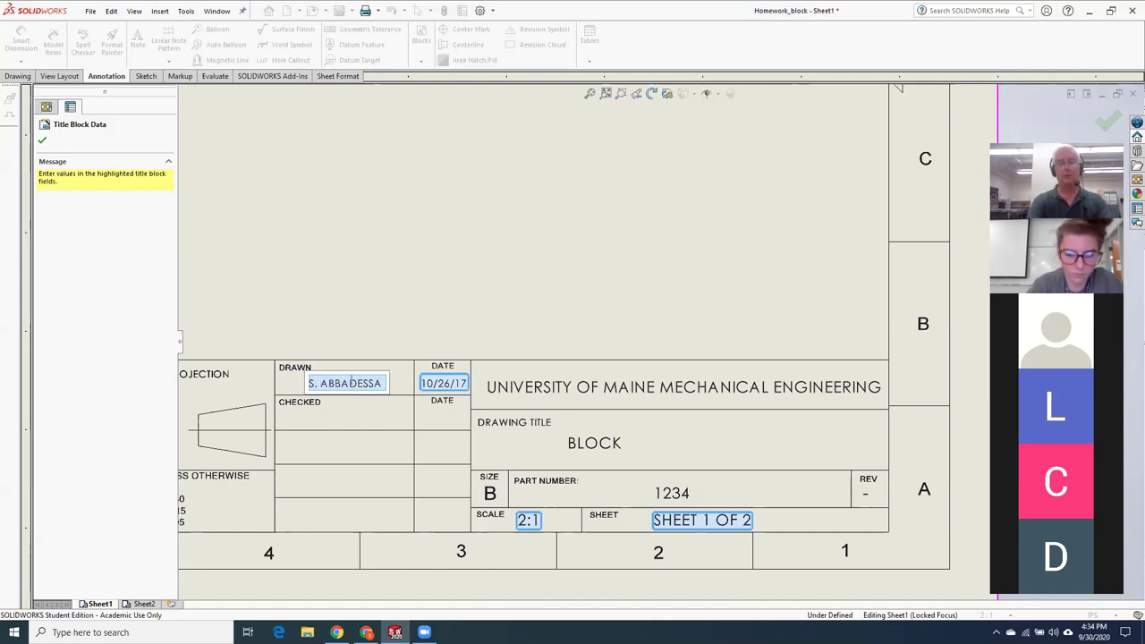
{"action": "key", "text": "ctrl+z"}
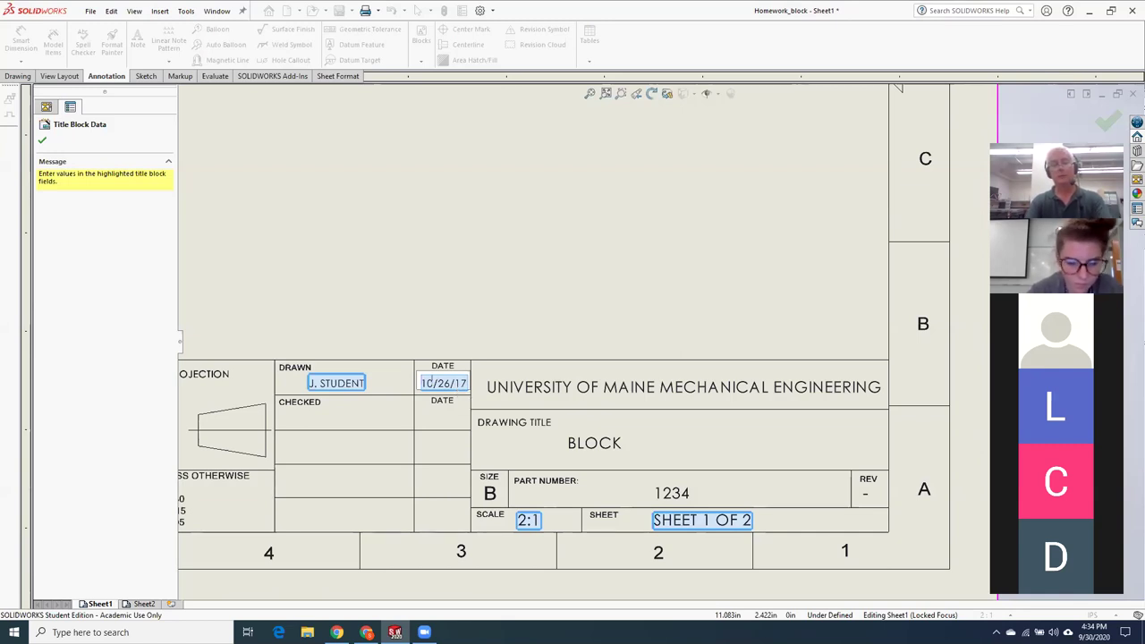
Set the title block date beside the drawn-by name to 9/30/20, removing the extra slash
{"action": "type", "text": "9/30//20"}
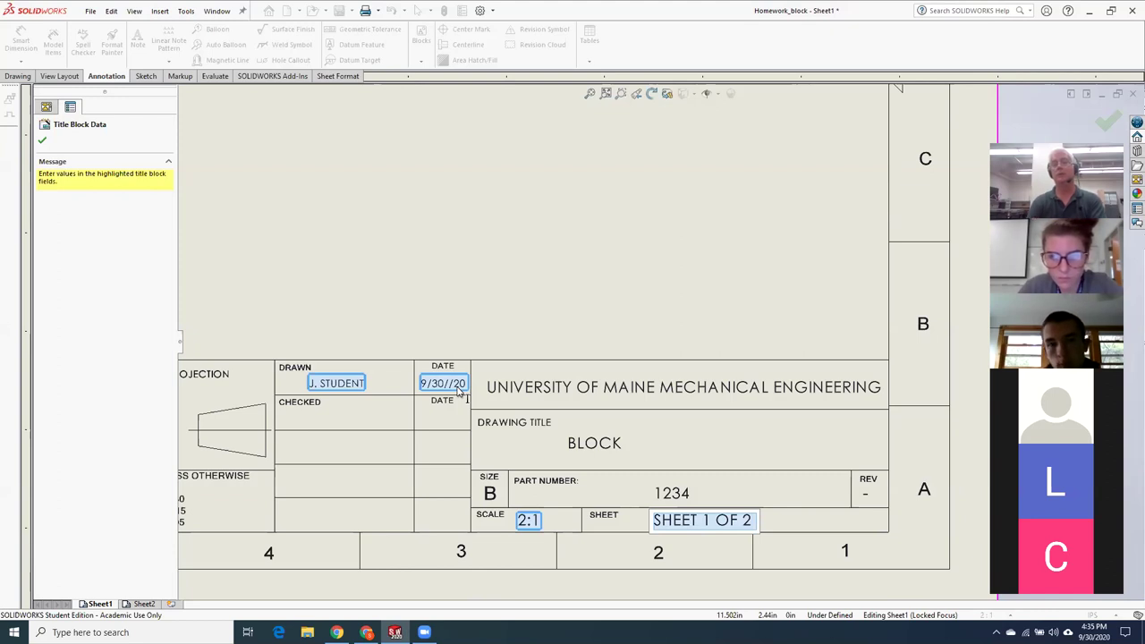
{"action": "left_click", "coordinate": [454, 384]}
{"action": "key", "text": "BackSpace"}
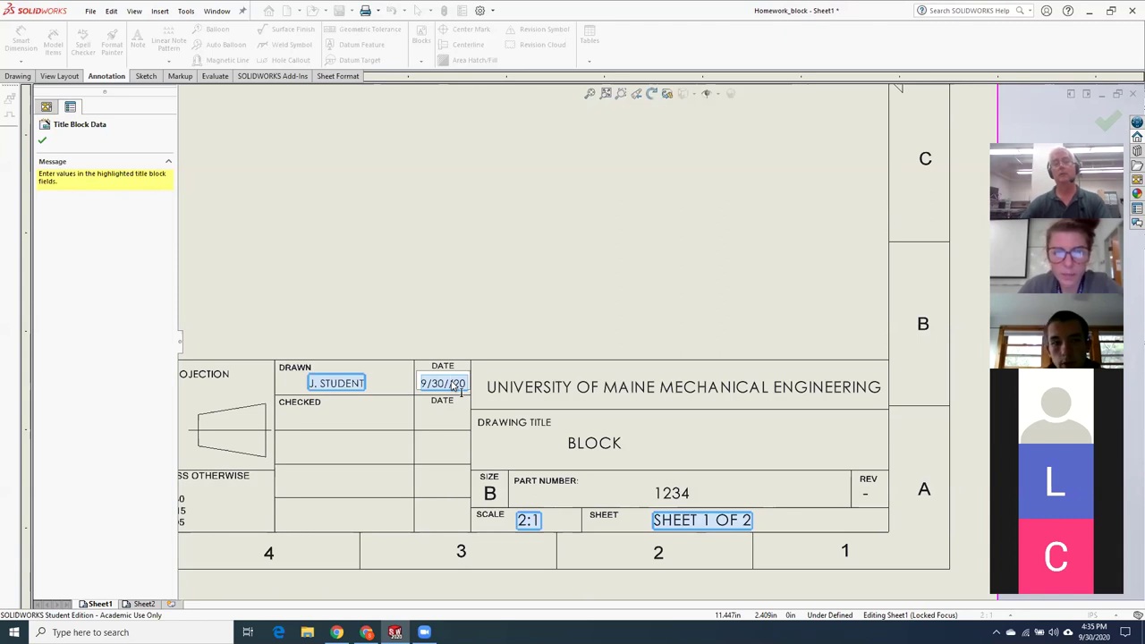
{"action": "key", "text": "BackSpace"}
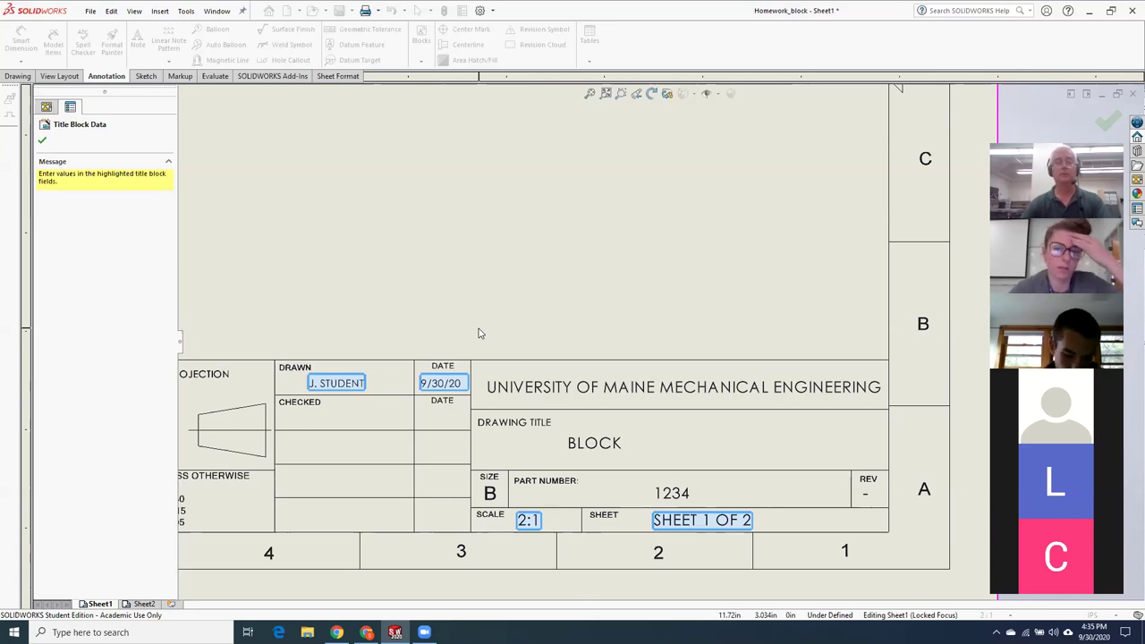
Set the title block scale to 1:1 and the sheet field to SHEET 1 OF 1, and accept the title block data
{"action": "left_click", "coordinate": [527, 526]}
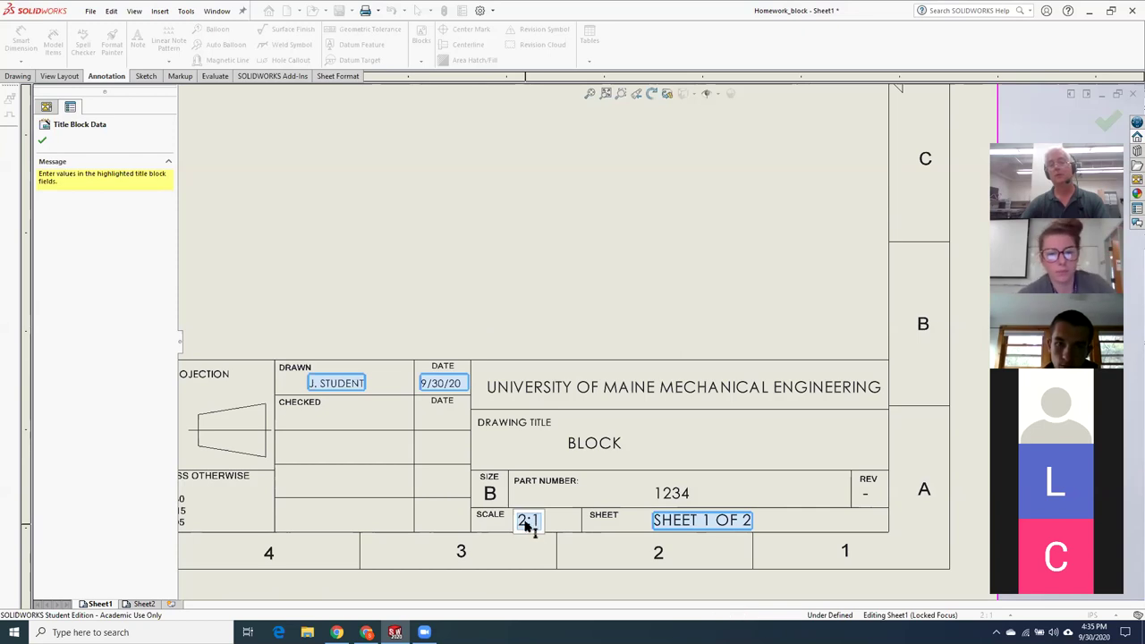
{"action": "type", "text": "1:1"}
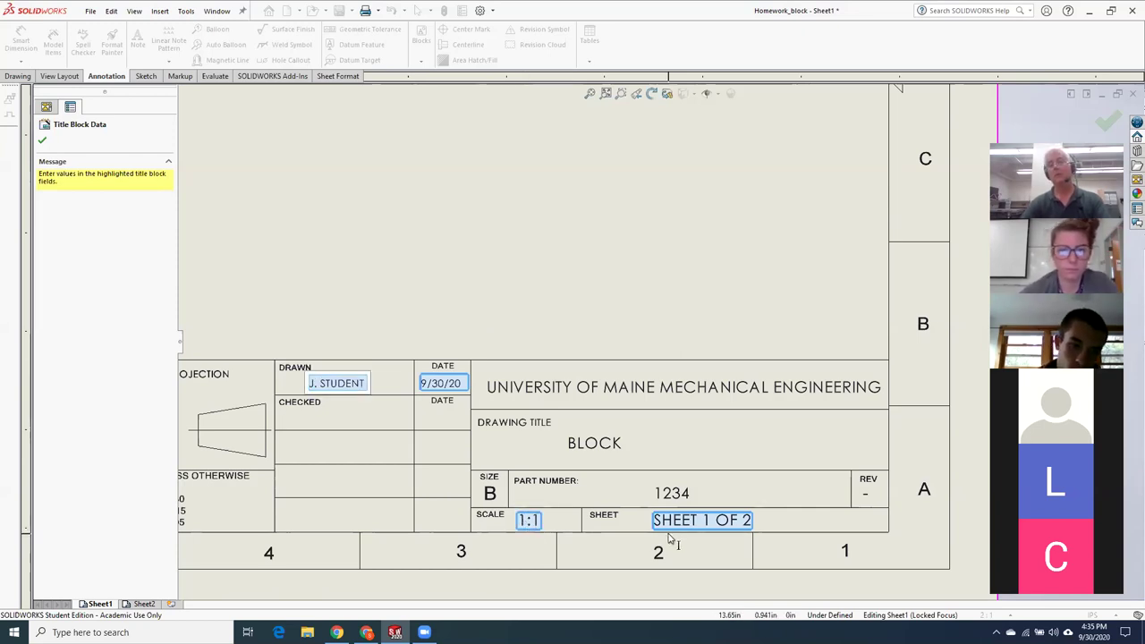
{"action": "left_click", "coordinate": [749, 521]}
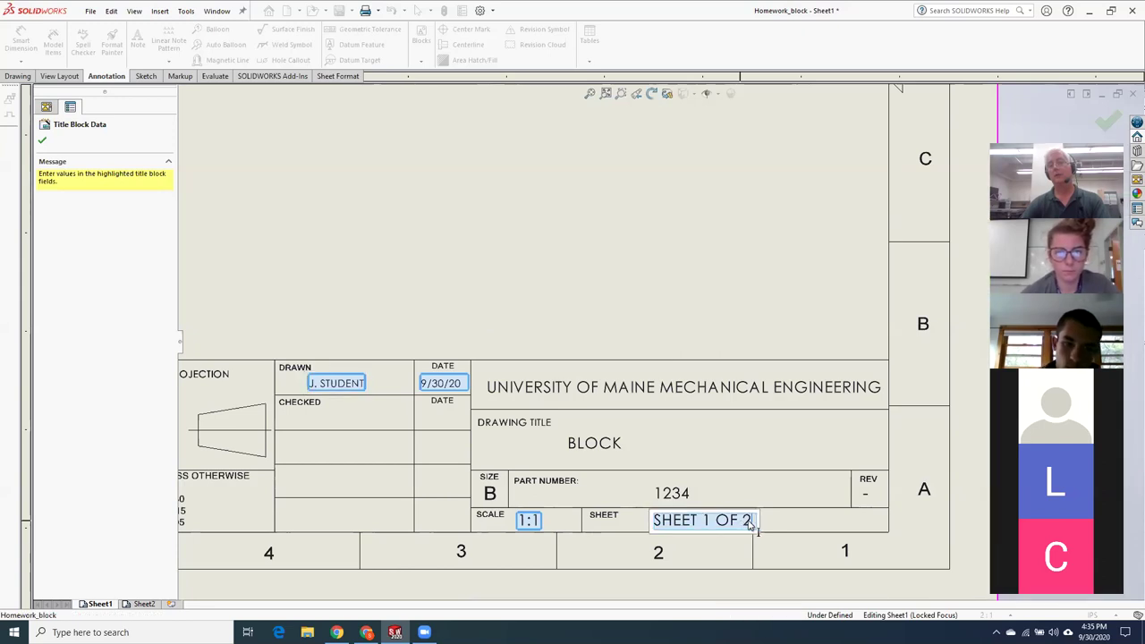
{"action": "left_click", "coordinate": [750, 522]}
{"action": "key", "text": "BackSpace"}
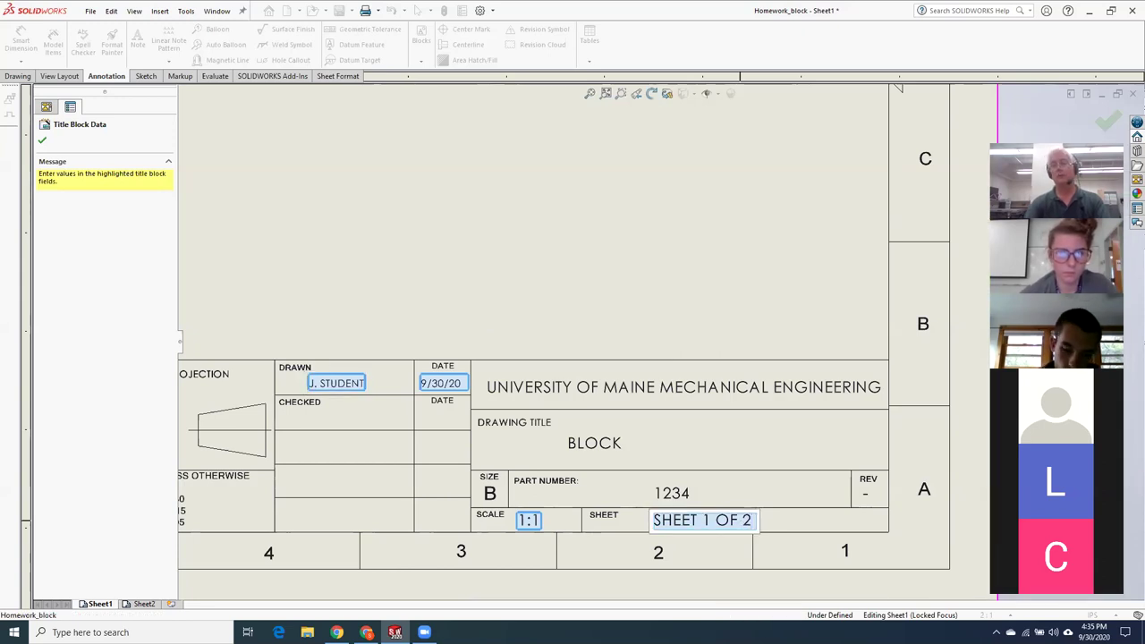
{"action": "type", "text": "1"}
{"action": "left_click", "coordinate": [752, 245]}
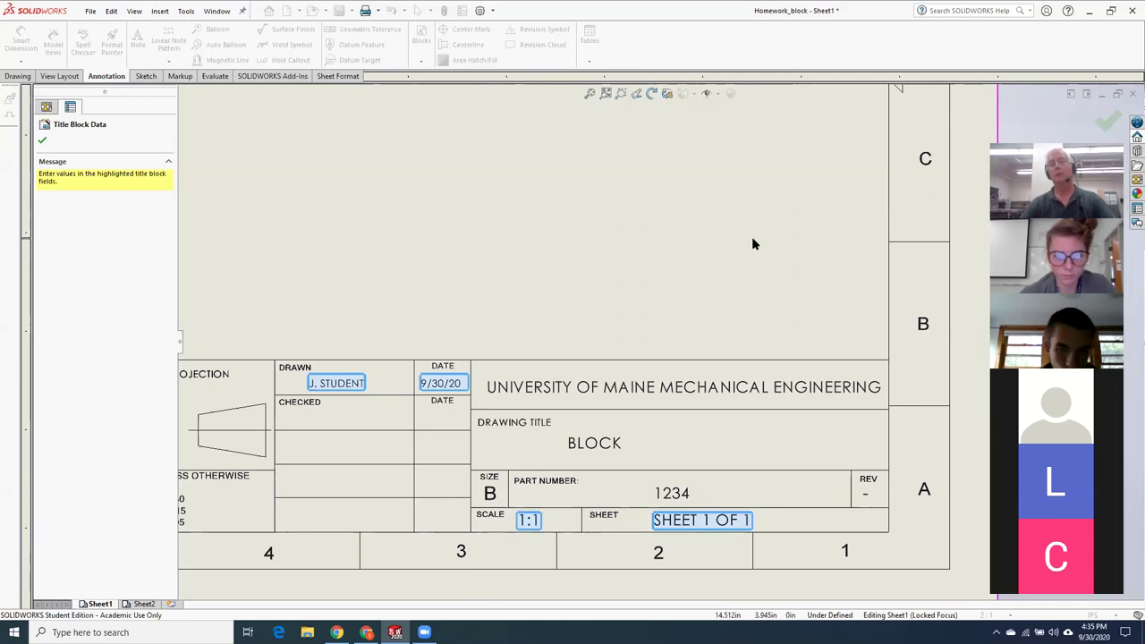
{"action": "left_click", "coordinate": [42, 140]}
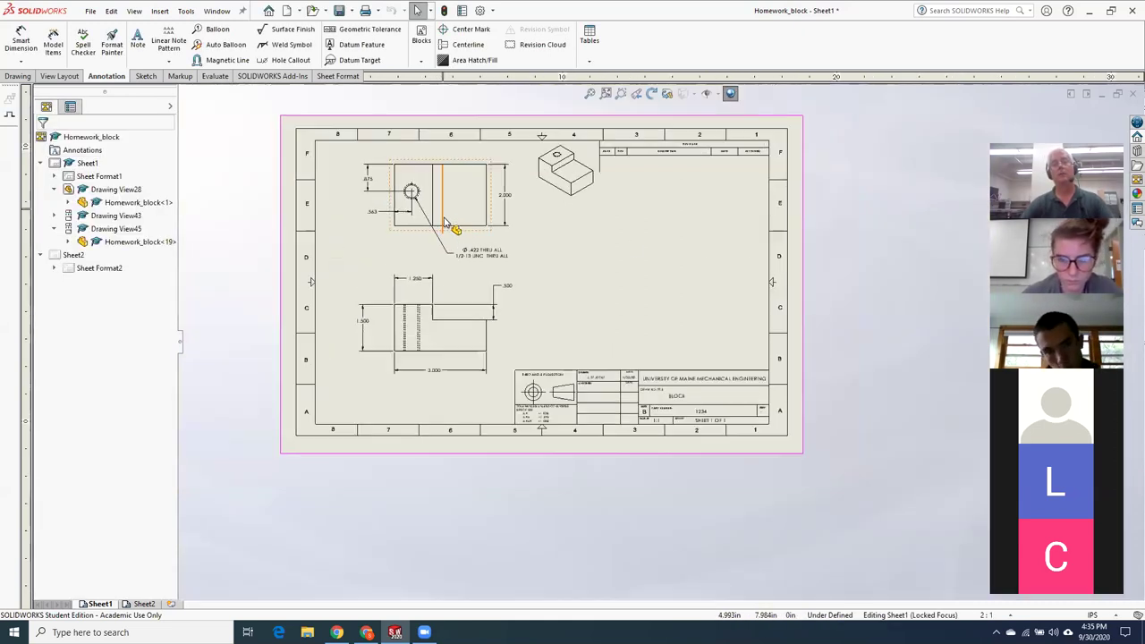
Review the whole of Sheet1, including its views, dimensions and filled-in title block
{"action": "scroll", "coordinate": [637, 260], "scroll_direction": "down", "scroll_amount": 3}
{"action": "scroll", "coordinate": [635, 260], "scroll_direction": "up", "scroll_amount": 3}
{"action": "scroll", "coordinate": [617, 255], "scroll_direction": "down", "scroll_amount": 2}
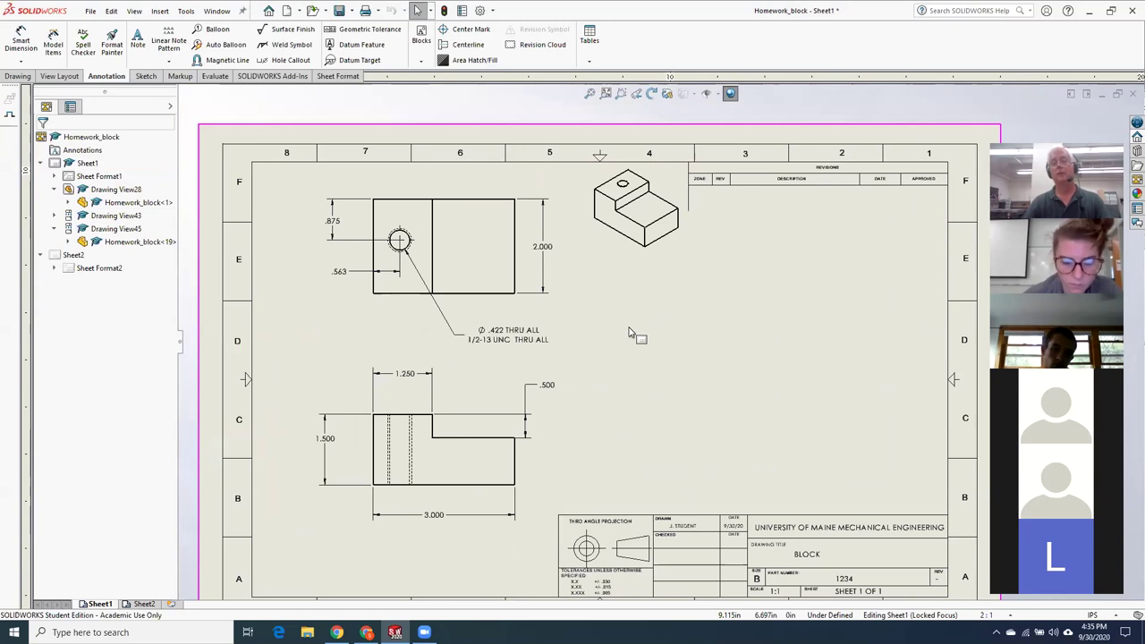
{"action": "scroll", "coordinate": [632, 331], "scroll_direction": "up", "scroll_amount": 2}
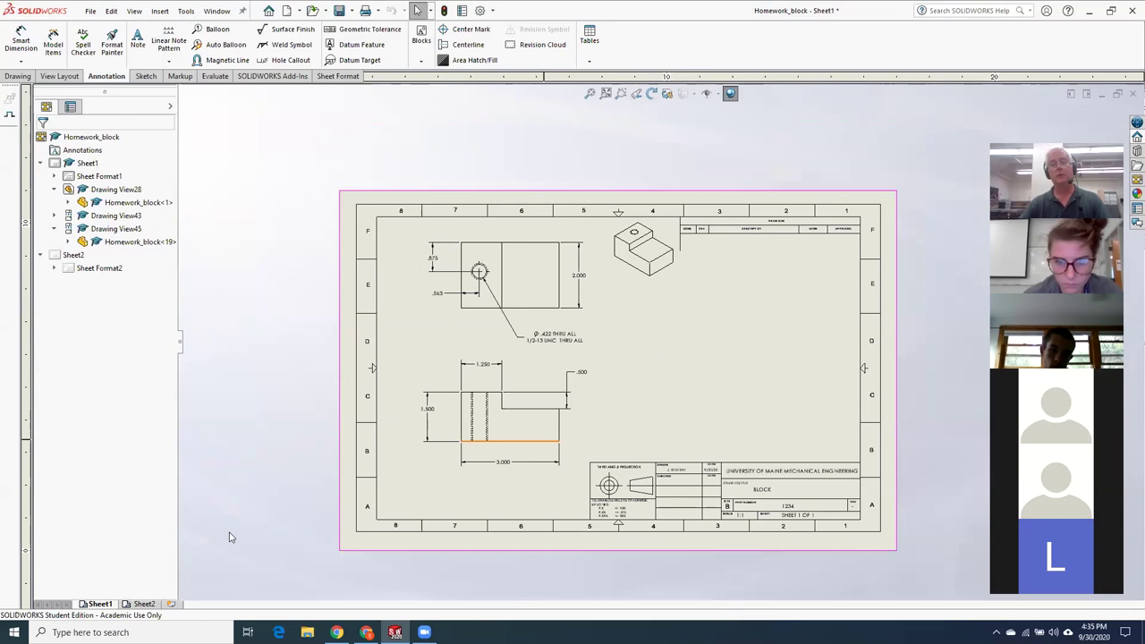
{"action": "scroll", "coordinate": [430, 552], "scroll_direction": "down", "scroll_amount": 2}
{"action": "scroll", "coordinate": [429, 546], "scroll_direction": "down", "scroll_amount": 2}
{"action": "scroll", "coordinate": [493, 435], "scroll_direction": "down", "scroll_amount": 1}
{"action": "scroll", "coordinate": [489, 434], "scroll_direction": "down", "scroll_amount": 2}
{"action": "scroll", "coordinate": [488, 433], "scroll_direction": "up", "scroll_amount": 4}
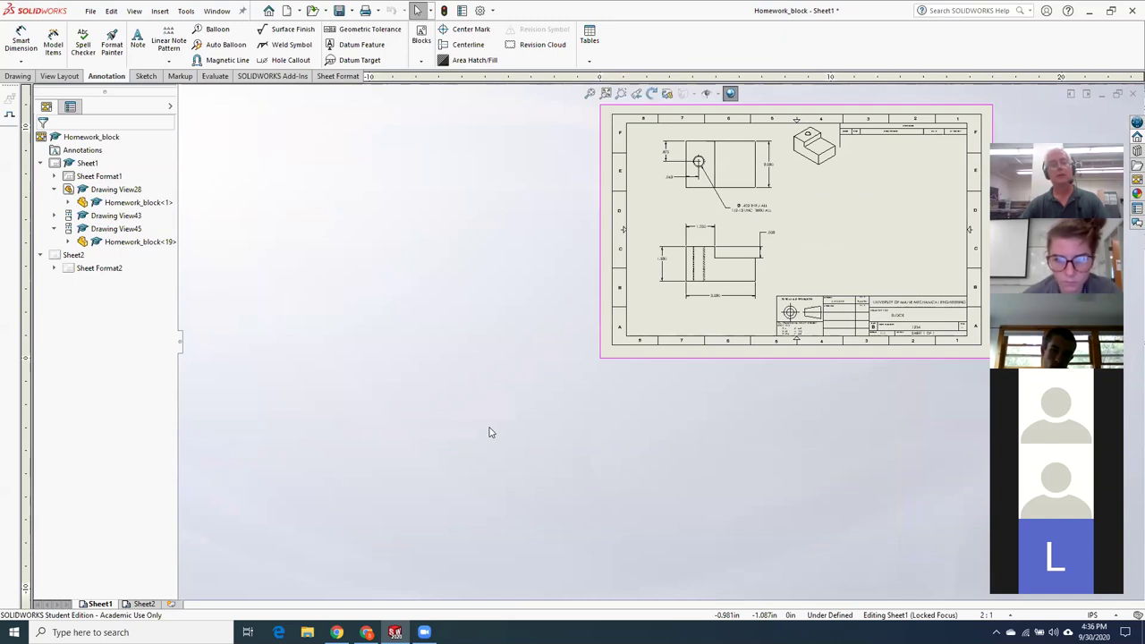
Delete Sheet2 from the drawing
{"action": "left_click", "coordinate": [143, 605]}
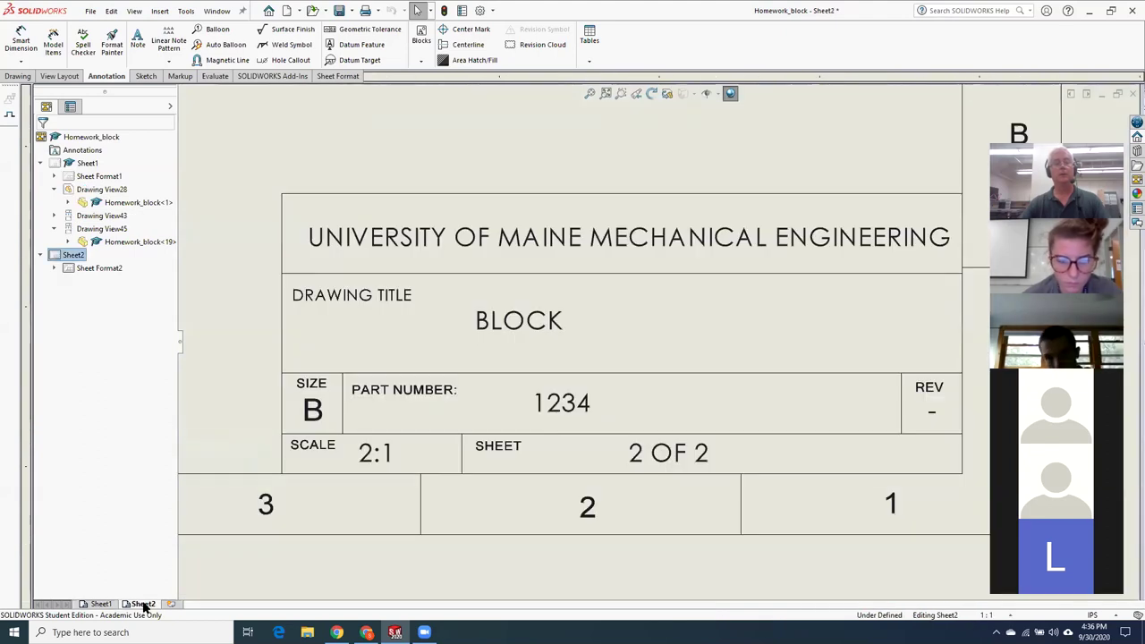
{"action": "right_click", "coordinate": [144, 605]}
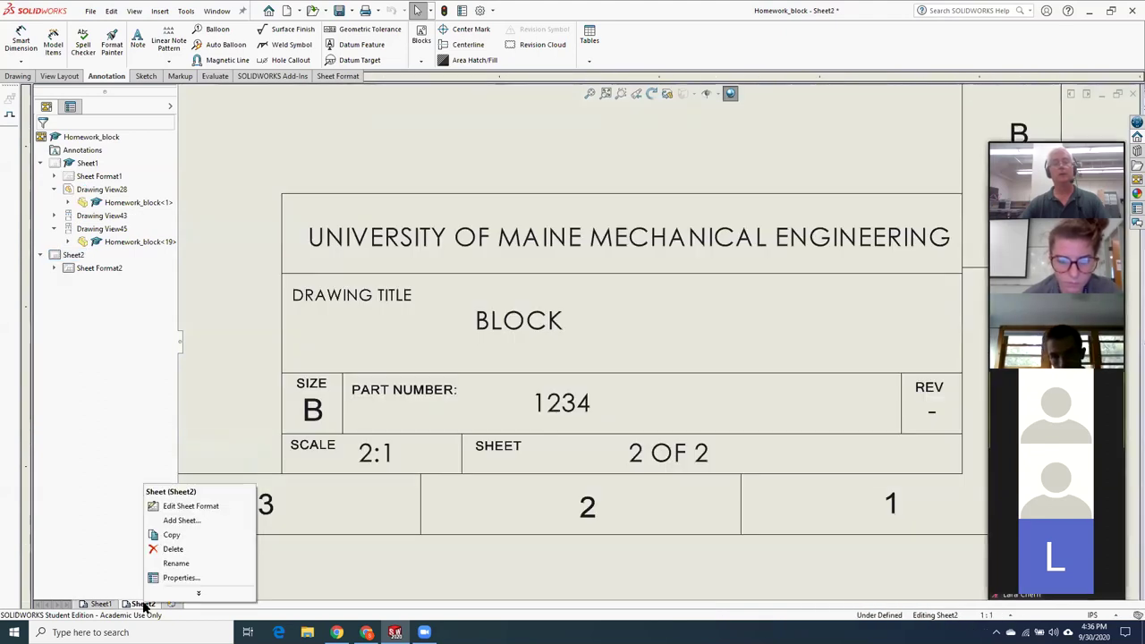
{"action": "left_click", "coordinate": [175, 549]}
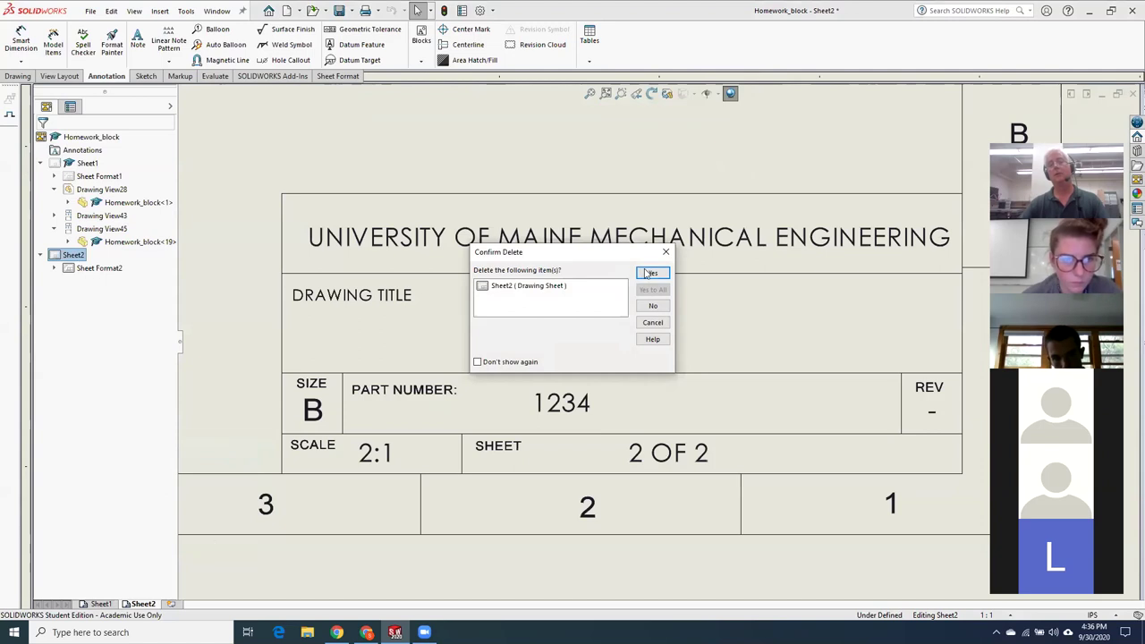
{"action": "left_click", "coordinate": [643, 273]}
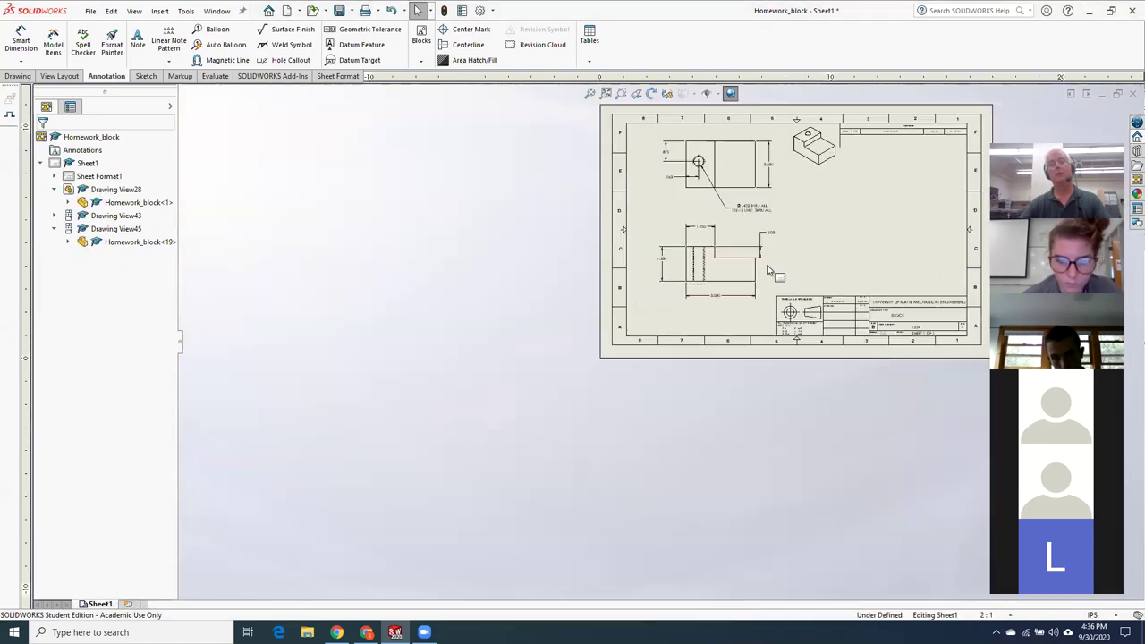
Dimension the height of the short right edge in the front view and line up the .500 step dimension with it
{"action": "scroll", "coordinate": [765, 272], "scroll_direction": "up", "scroll_amount": 2}
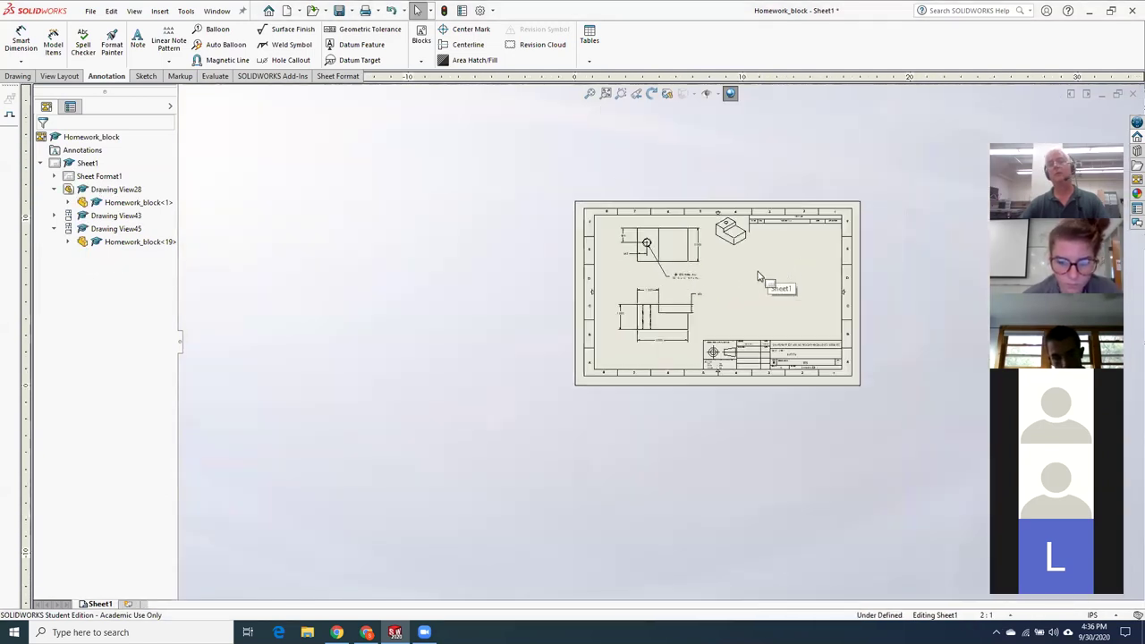
{"action": "scroll", "coordinate": [759, 275], "scroll_direction": "down", "scroll_amount": 5}
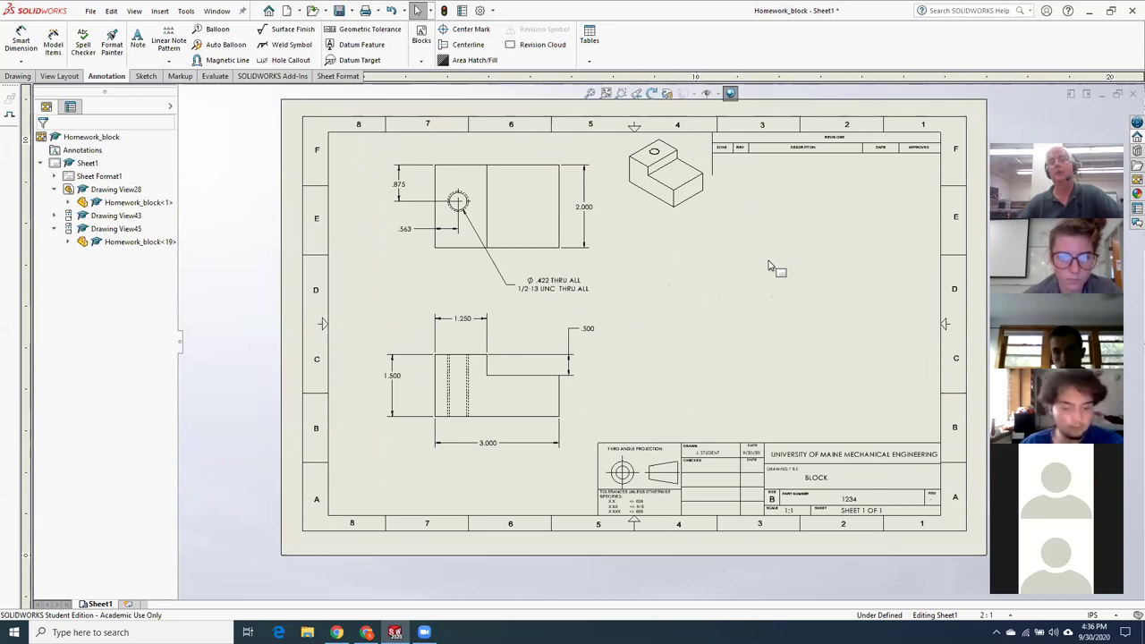
{"action": "scroll", "coordinate": [769, 266], "scroll_direction": "down", "scroll_amount": 1}
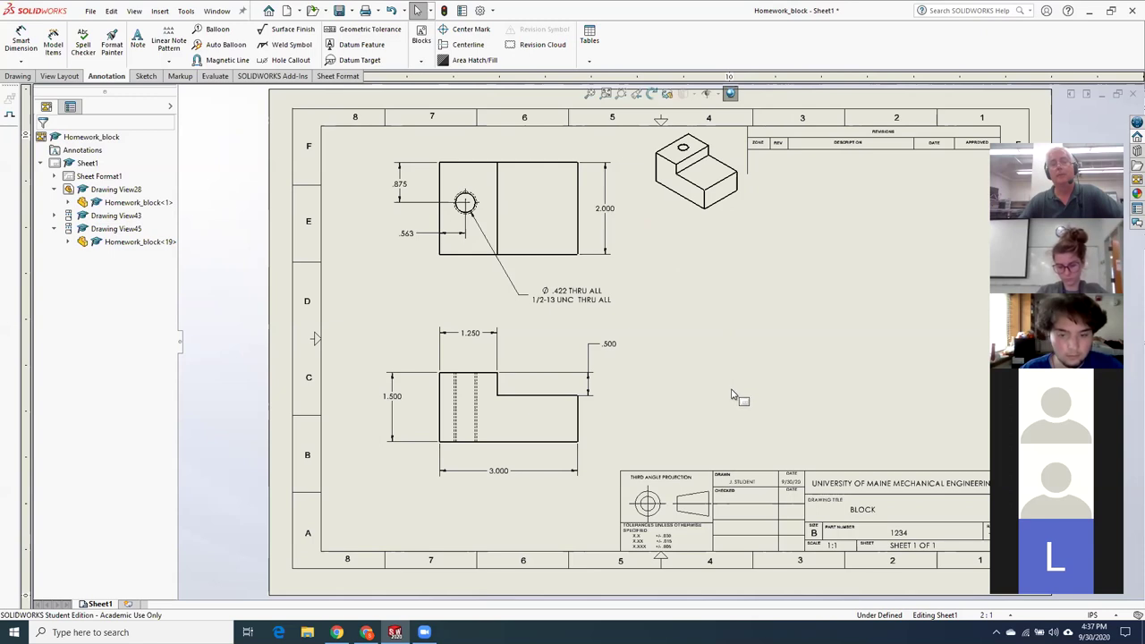
{"action": "scroll", "coordinate": [792, 388], "scroll_direction": "down", "scroll_amount": 2}
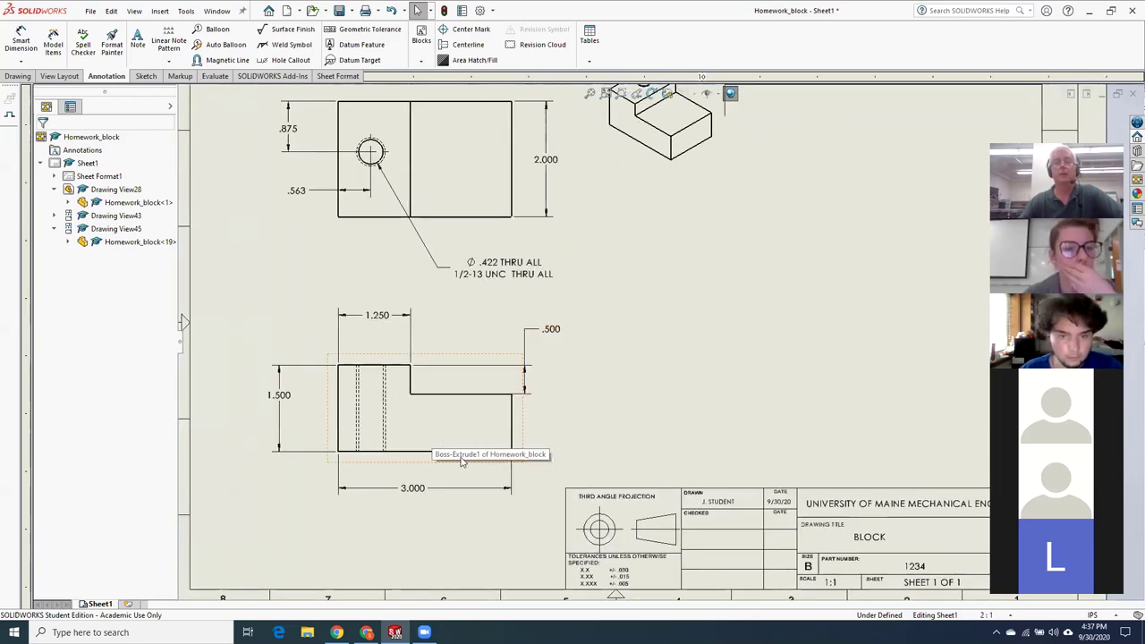
{"action": "scroll", "coordinate": [442, 450], "scroll_direction": "up", "scroll_amount": 1}
{"action": "scroll", "coordinate": [466, 474], "scroll_direction": "down", "scroll_amount": 2}
{"action": "scroll", "coordinate": [476, 499], "scroll_direction": "down", "scroll_amount": 2}
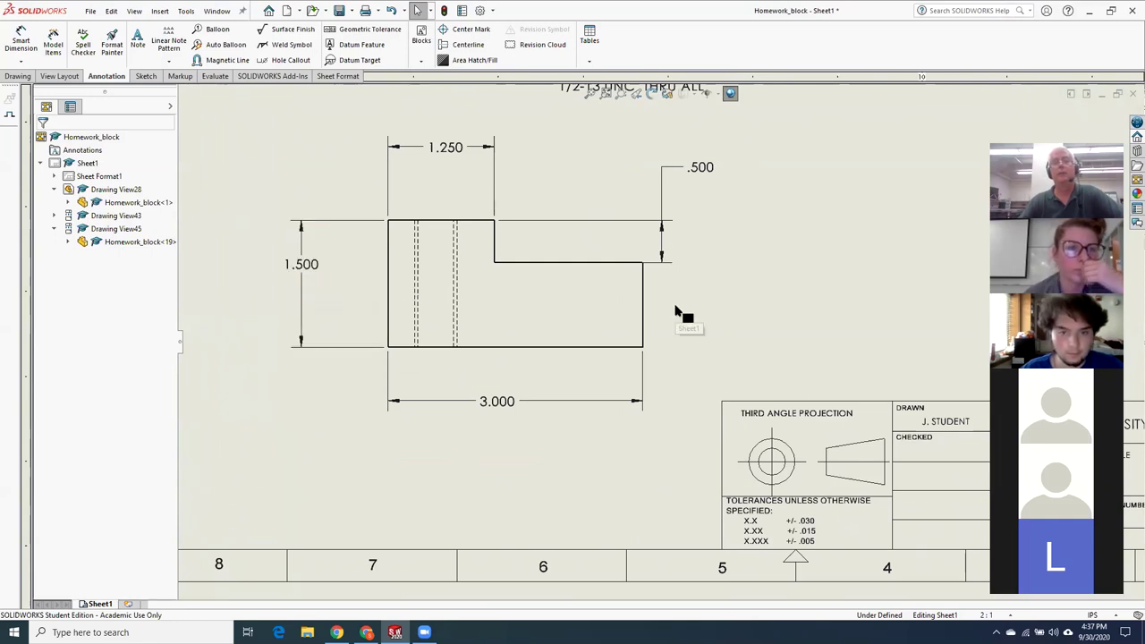
{"action": "left_click", "coordinate": [20, 40]}
{"action": "left_click", "coordinate": [642, 299]}
{"action": "left_click", "coordinate": [678, 308]}
{"action": "key", "text": "Escape"}
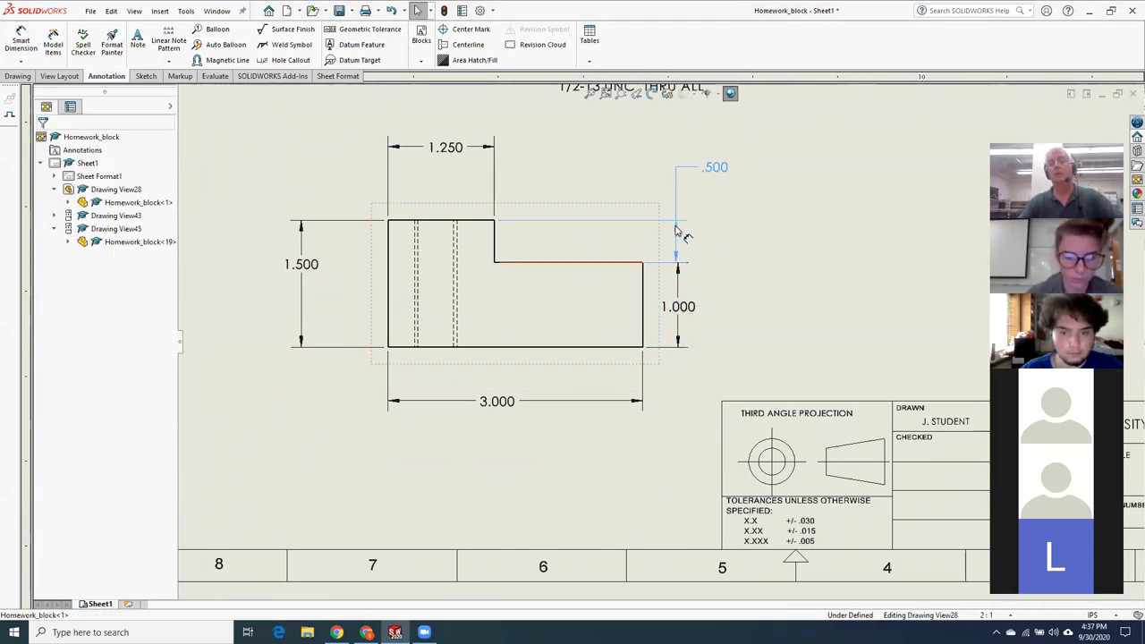
{"action": "left_click", "coordinate": [678, 233]}
{"action": "left_click", "coordinate": [787, 288]}
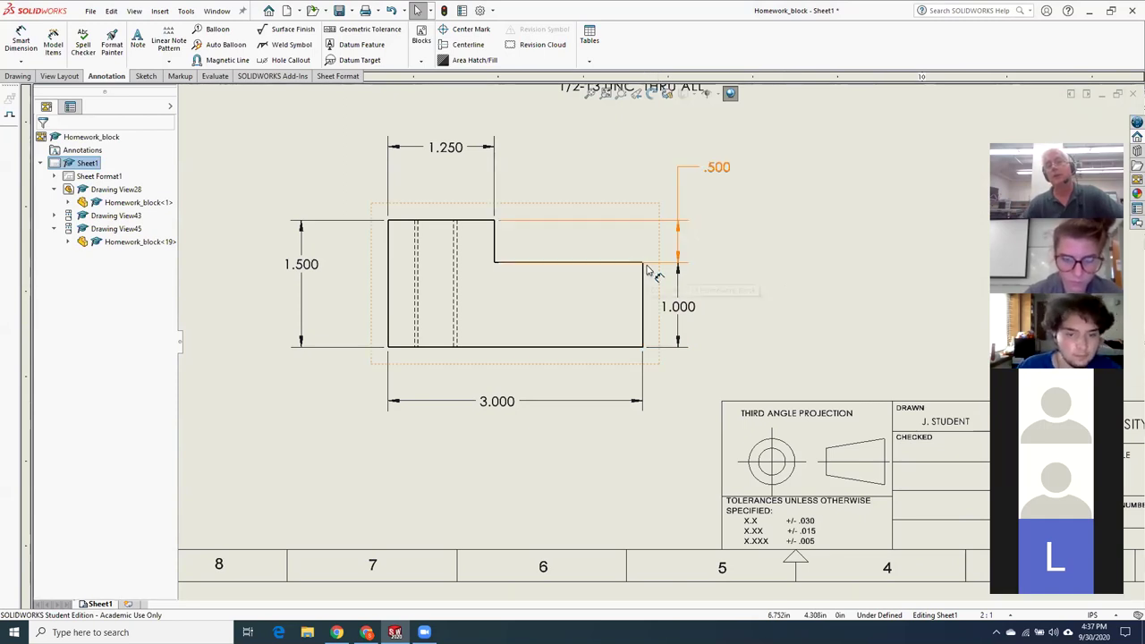
Delete the 1.000 right-edge dimension and the 1.500 overall height dimension from the front view
{"action": "scroll", "coordinate": [653, 273], "scroll_direction": "down", "scroll_amount": 5}
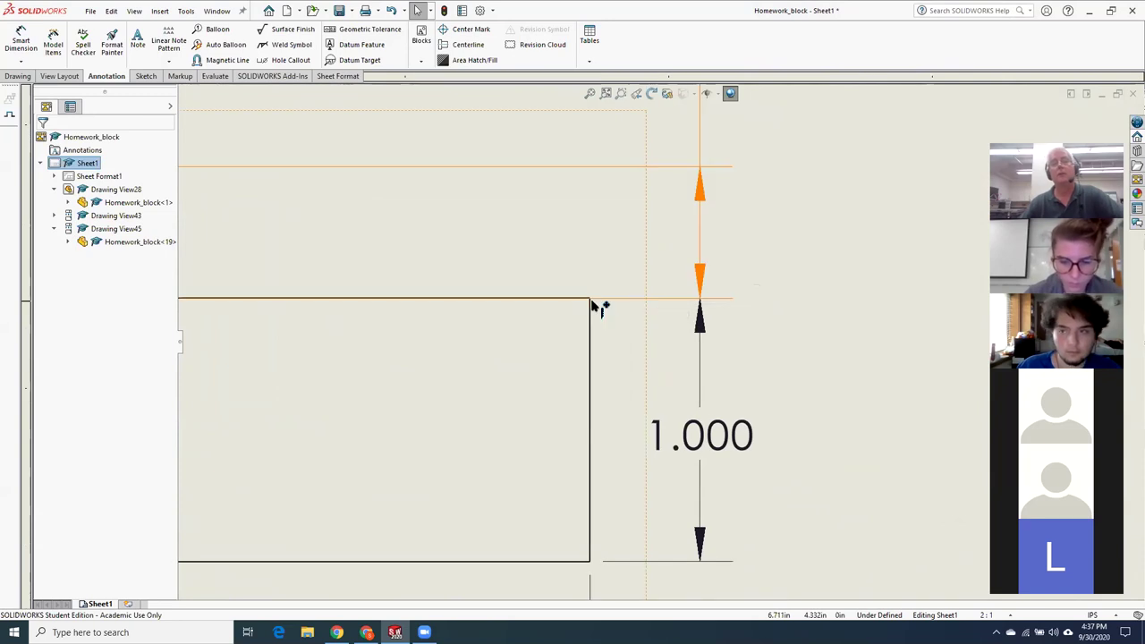
{"action": "scroll", "coordinate": [825, 349], "scroll_direction": "up", "scroll_amount": 3}
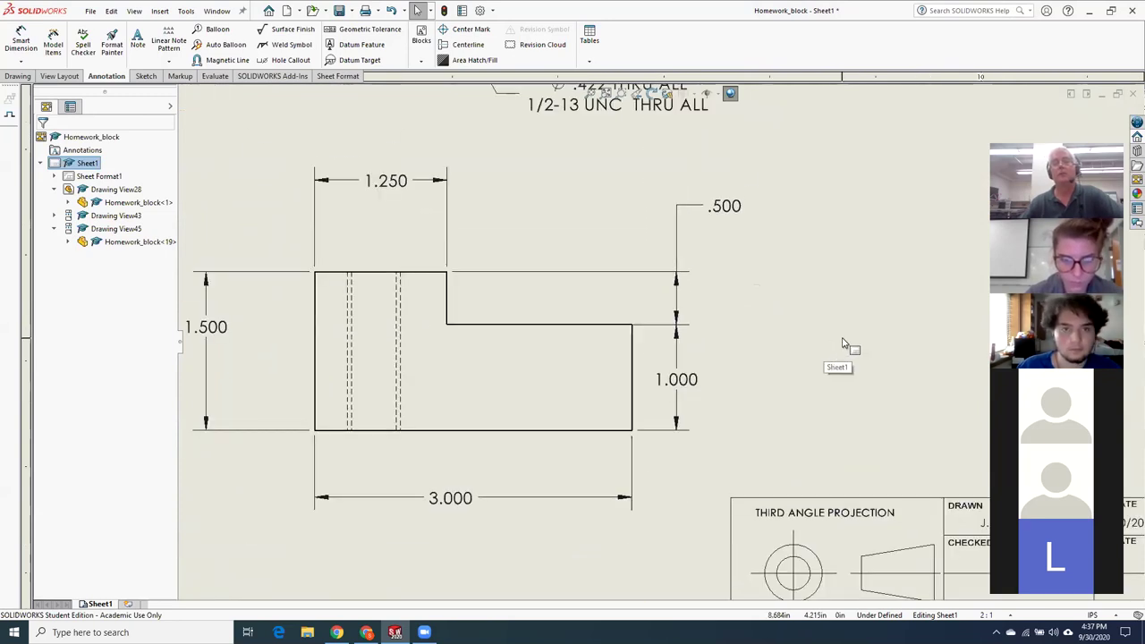
{"action": "scroll", "coordinate": [609, 379], "scroll_direction": "up", "scroll_amount": 2}
{"action": "scroll", "coordinate": [605, 345], "scroll_direction": "down", "scroll_amount": 1}
{"action": "scroll", "coordinate": [605, 345], "scroll_direction": "down", "scroll_amount": 1}
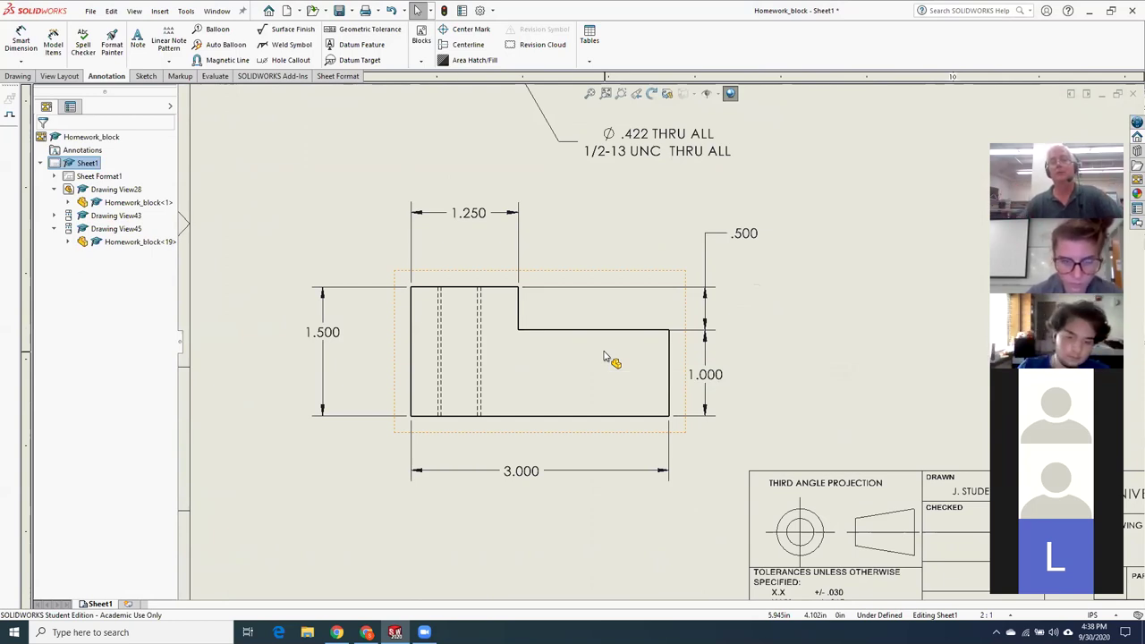
{"action": "scroll", "coordinate": [750, 449], "scroll_direction": "up", "scroll_amount": 3}
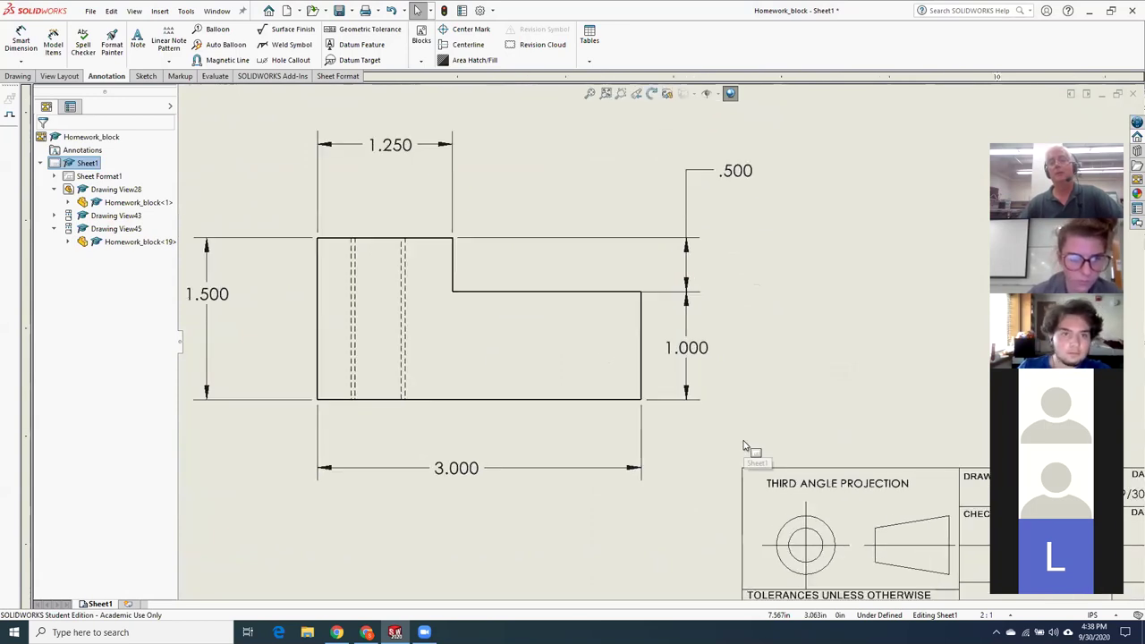
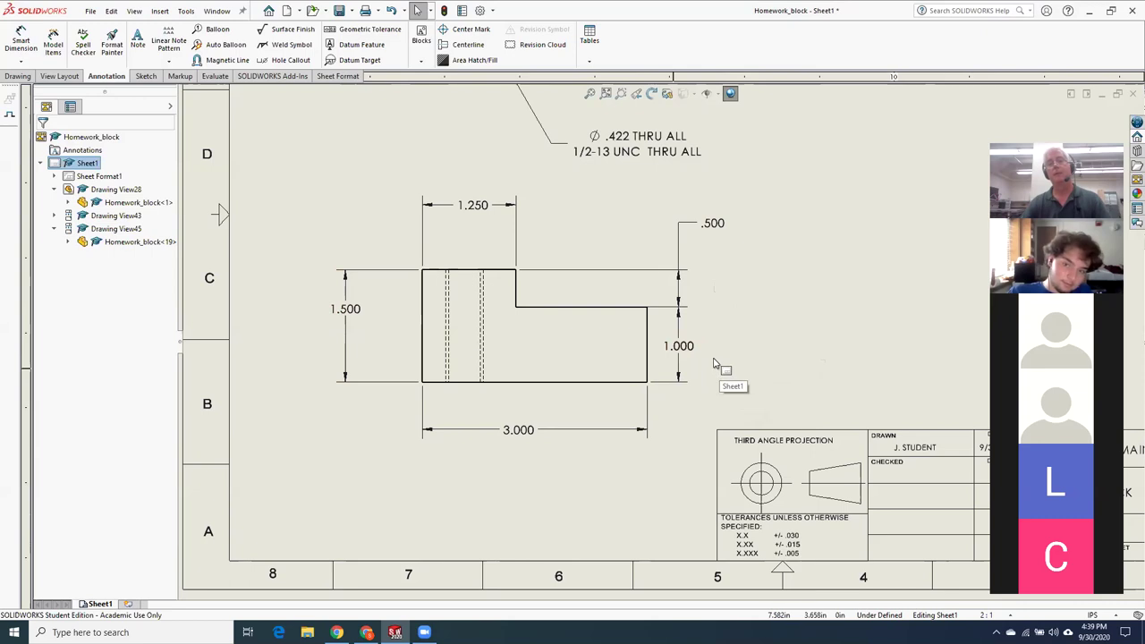
{"action": "left_click", "coordinate": [677, 345]}
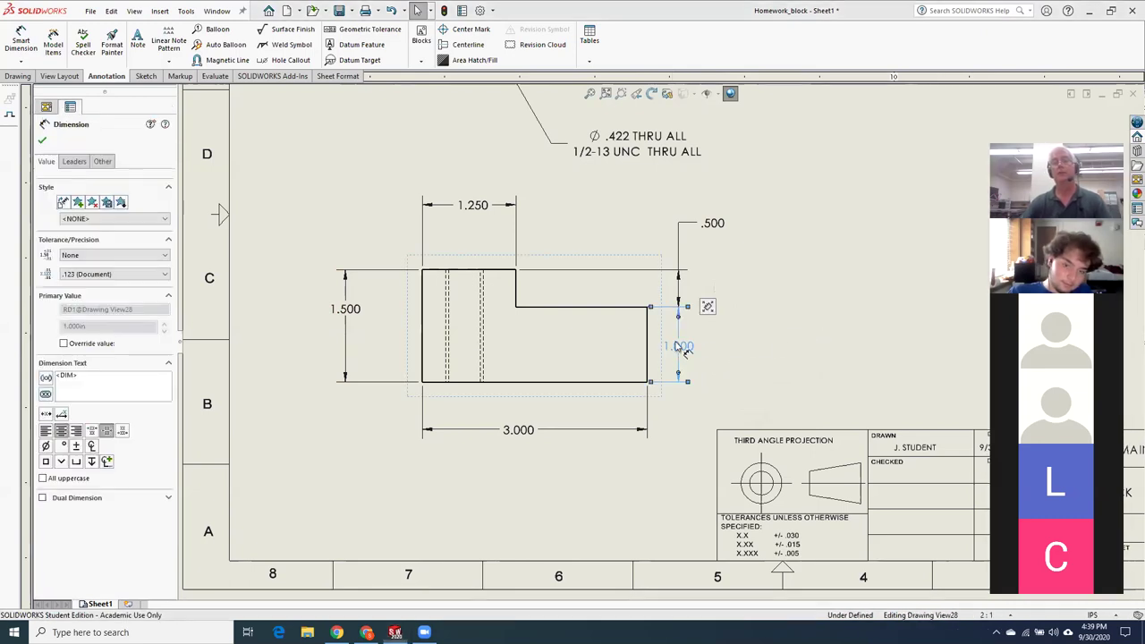
{"action": "key", "text": "Delete"}
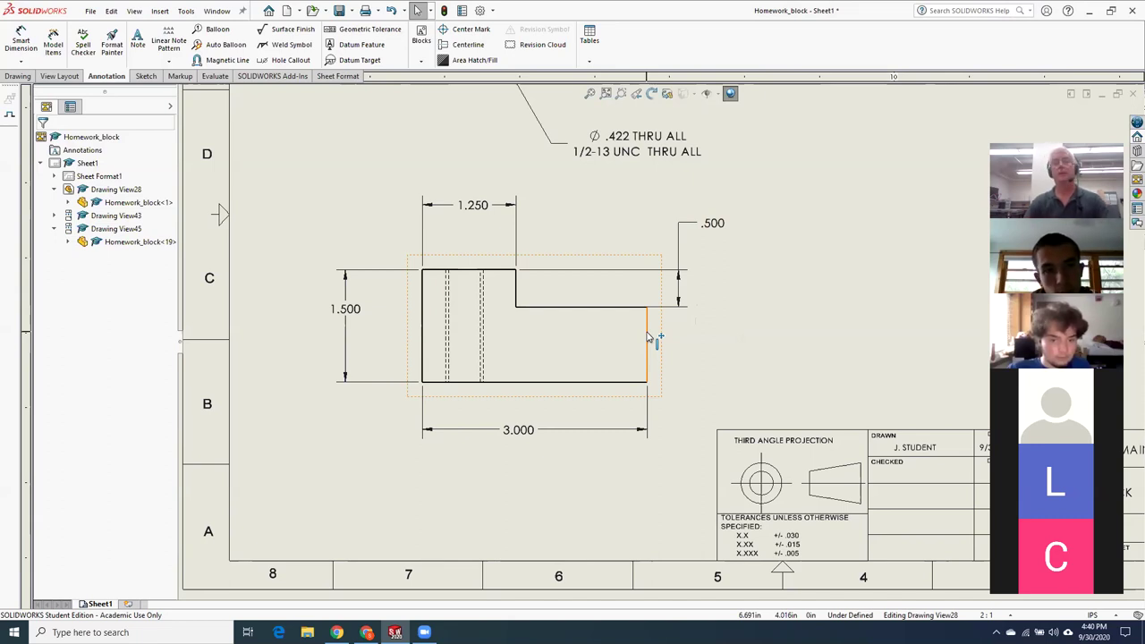
{"action": "left_click", "coordinate": [350, 309]}
{"action": "key", "text": "Delete"}
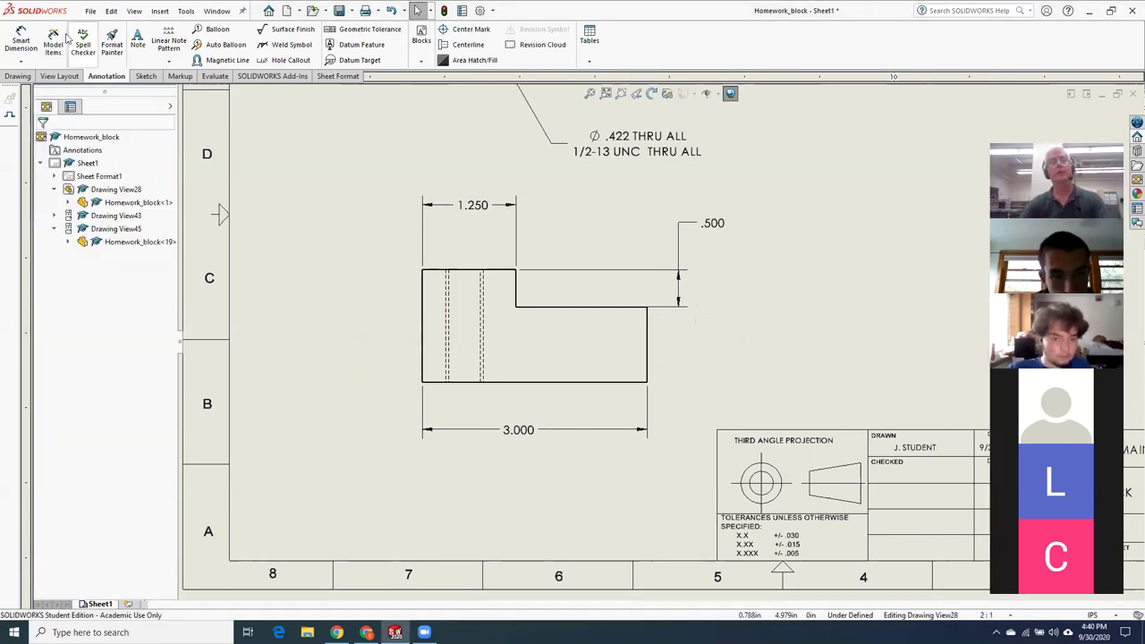
Dimension the height of the short right edge in the front view, lined up under the .500 step dimension
{"action": "left_click", "coordinate": [21, 44]}
{"action": "left_click", "coordinate": [649, 357]}
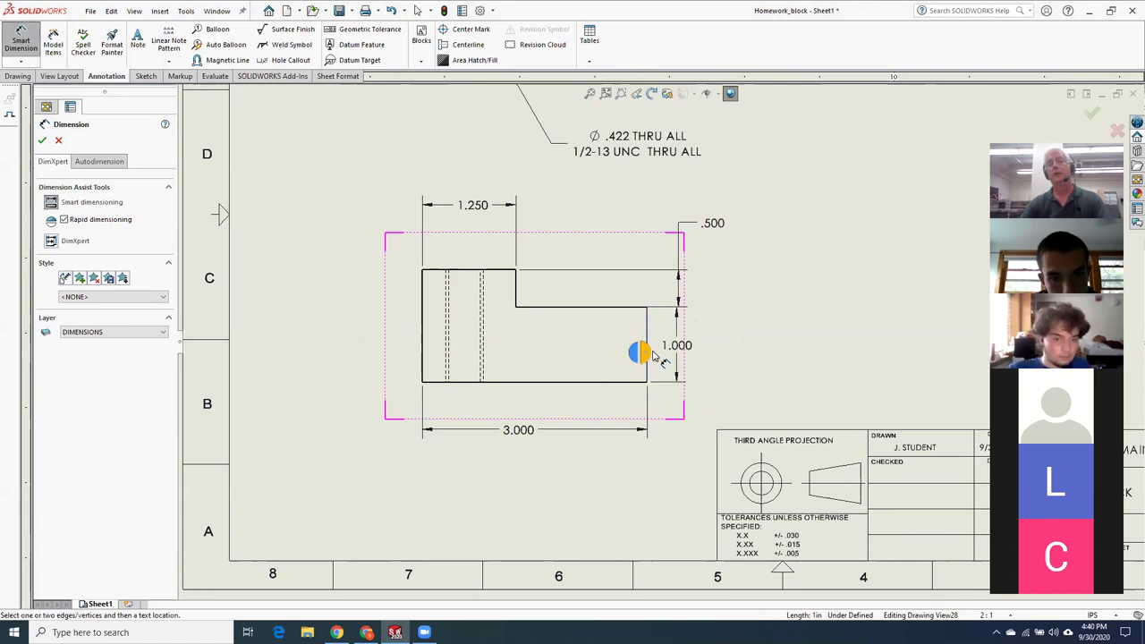
{"action": "left_click", "coordinate": [686, 363]}
{"action": "key", "text": "Escape"}
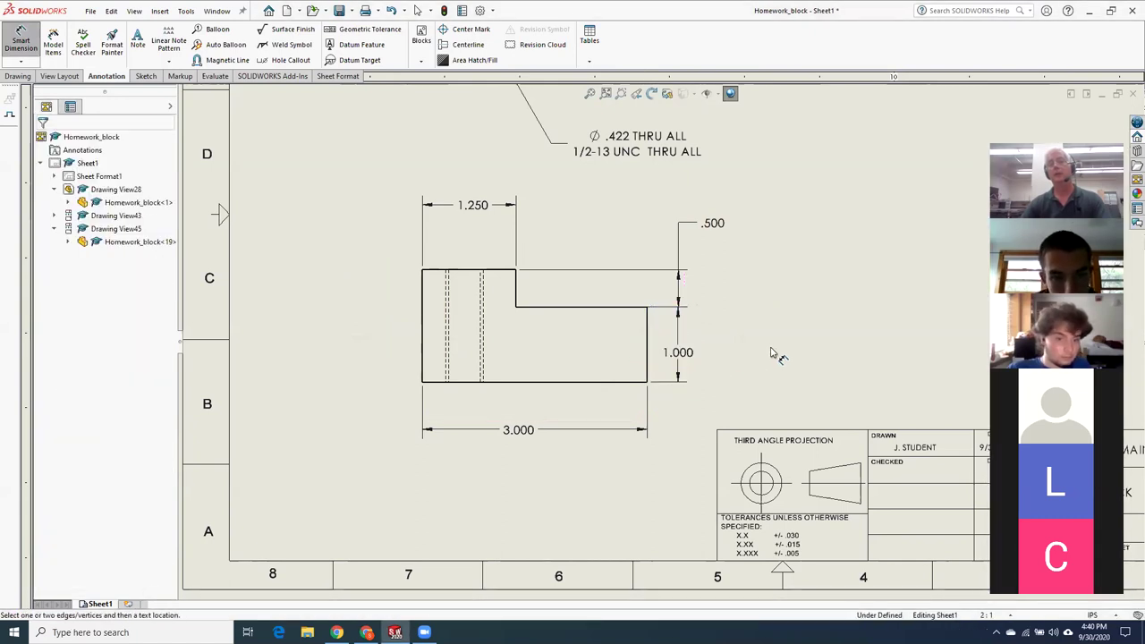
{"action": "key", "text": "Escape"}
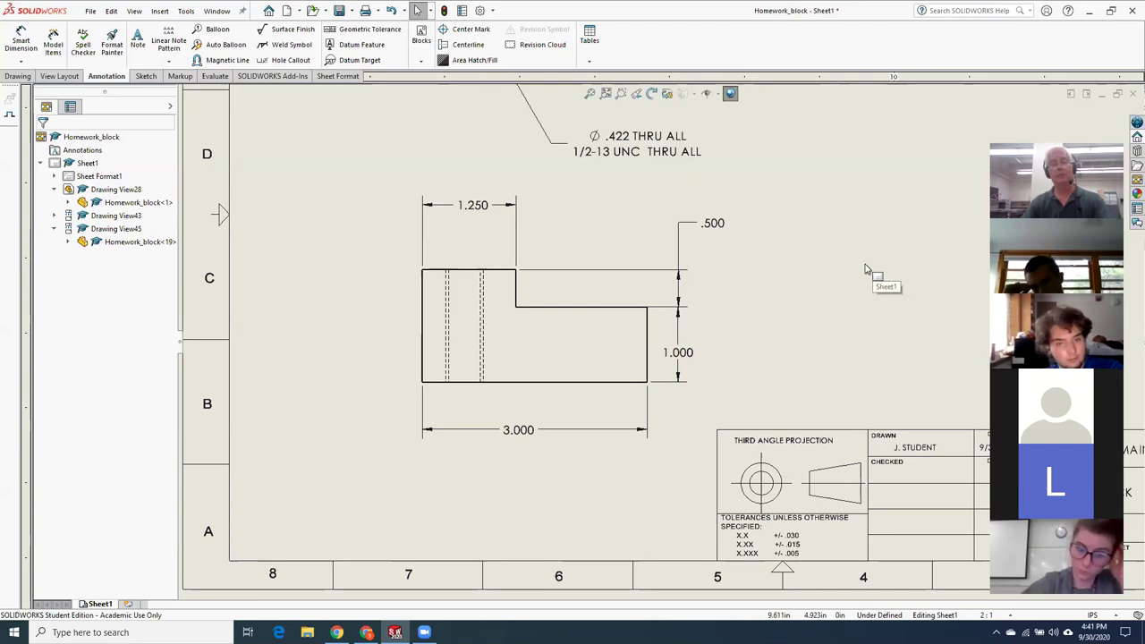
{"action": "left_click", "coordinate": [330, 301]}
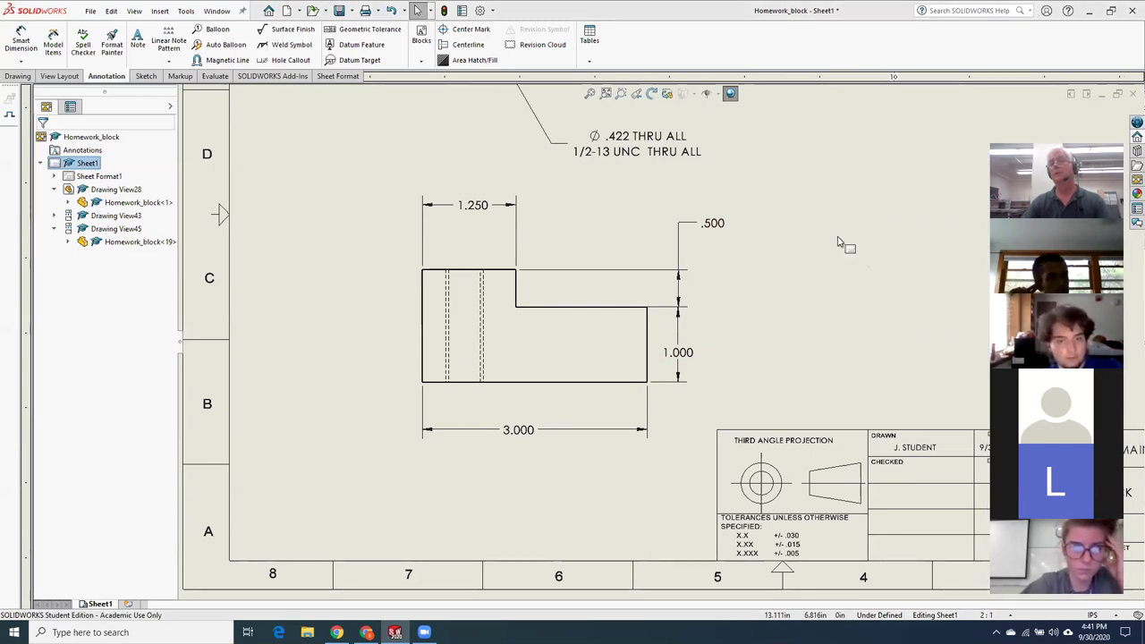
Move the top view down closer to the front view and shift the tapped hole callout up and away from the view
{"action": "key", "text": "z"}
{"action": "key", "text": "shift+z"}
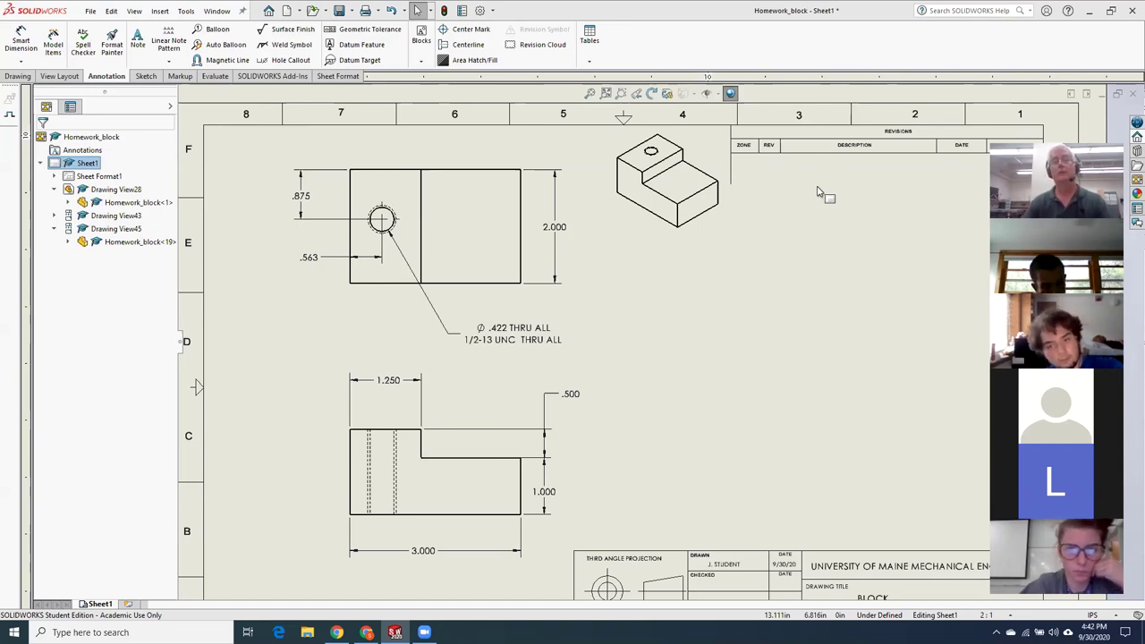
{"action": "key", "text": "f"}
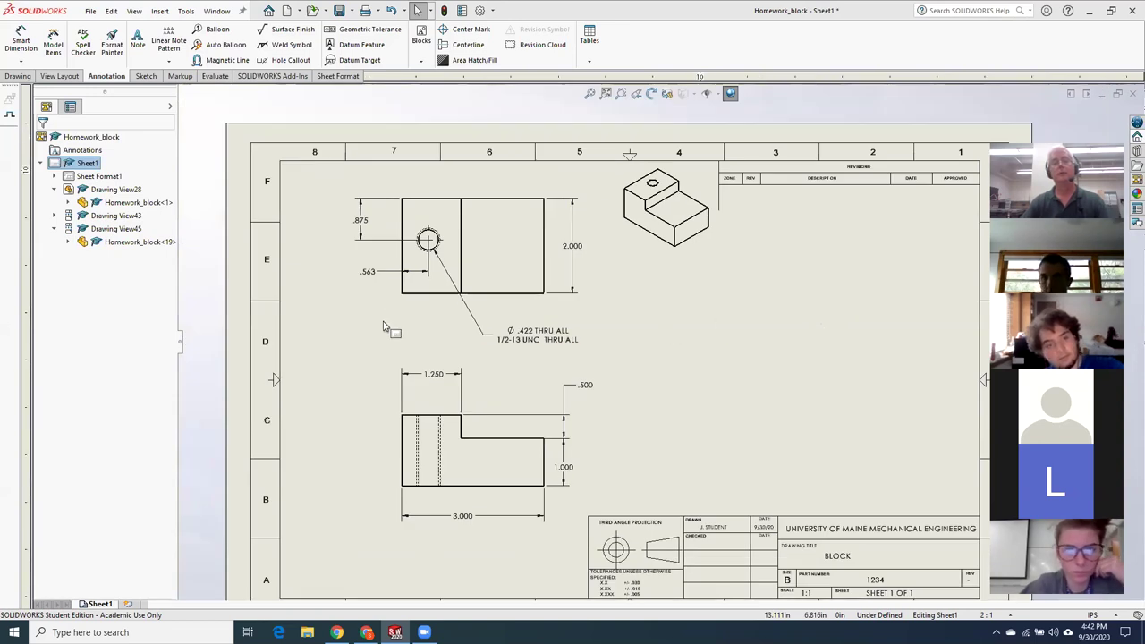
{"action": "left_click_drag", "start_coordinate": [414, 309], "coordinate": [412, 328]}
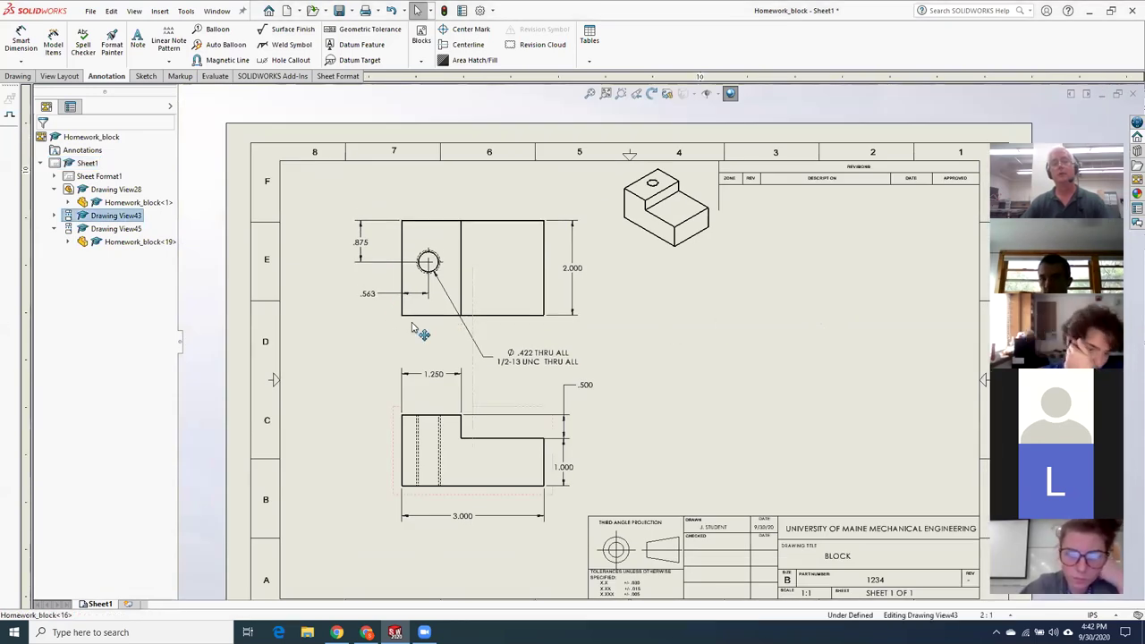
{"action": "left_click_drag", "start_coordinate": [532, 368], "coordinate": [557, 353]}
{"action": "left_click", "coordinate": [669, 370]}
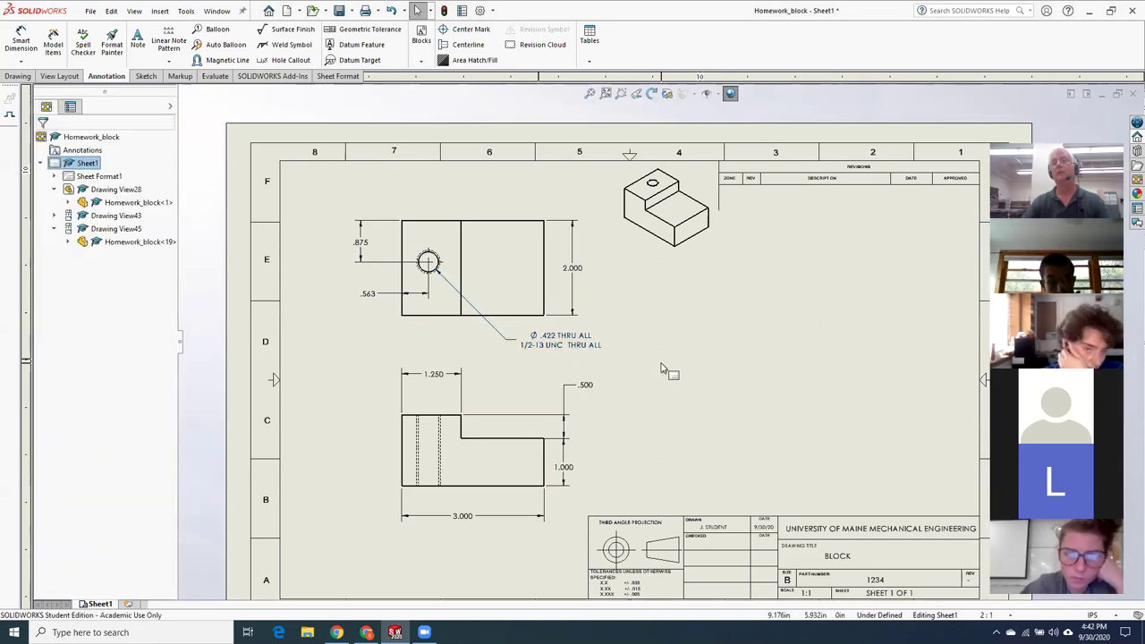
Save the drawing and close it
{"action": "left_click", "coordinate": [340, 10]}
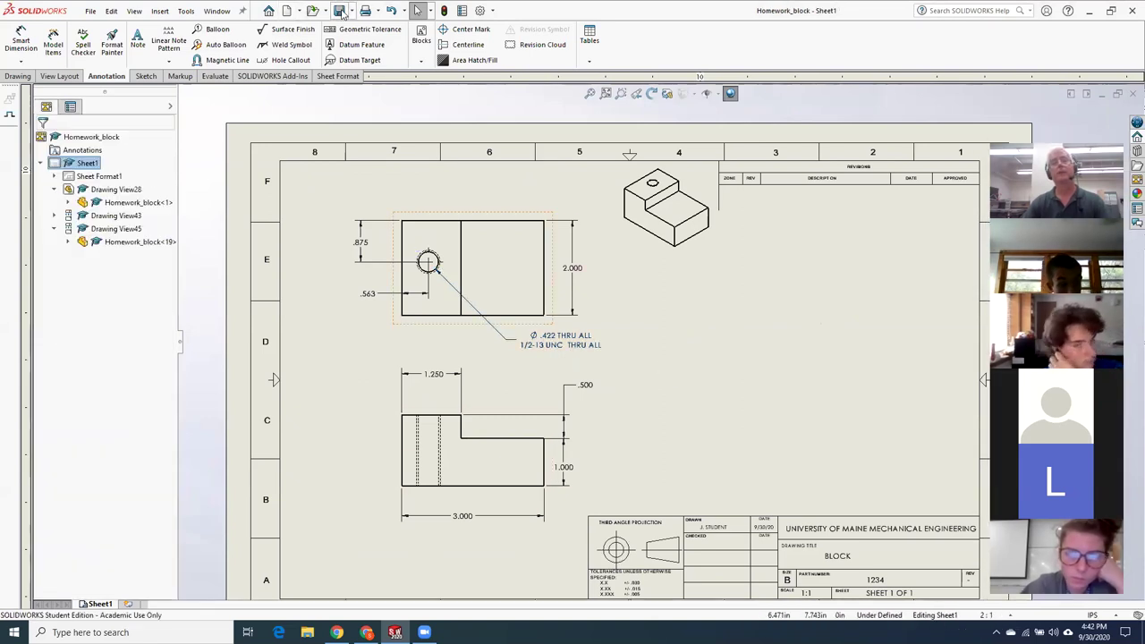
{"action": "left_click", "coordinate": [1133, 94]}
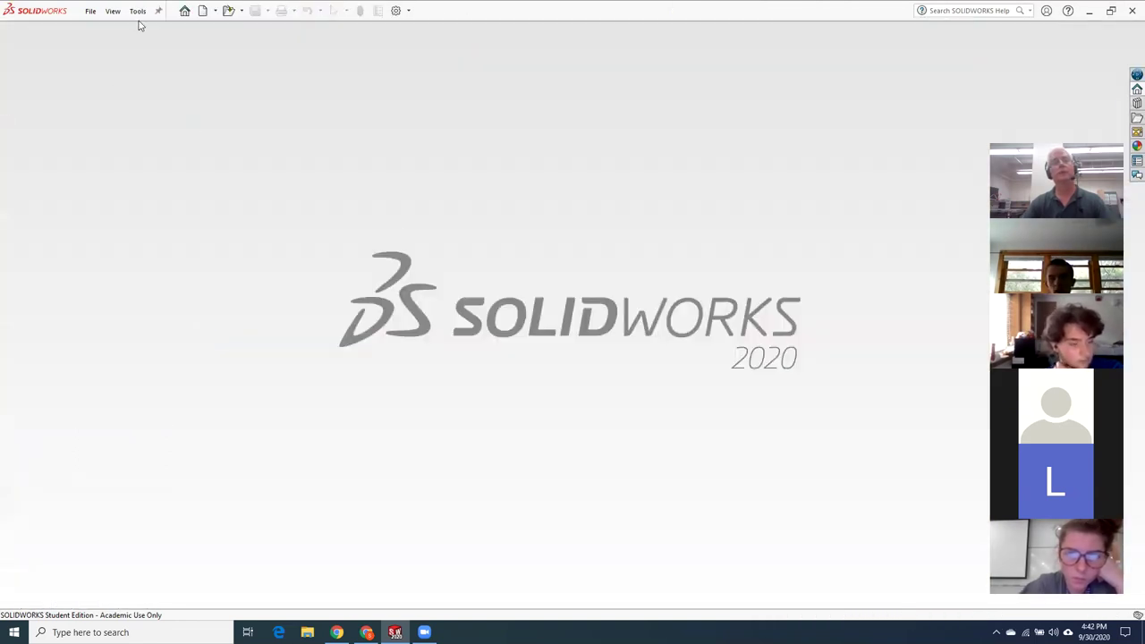
Reopen Homework_block.SLDDRW from the Downloads folder and cancel the annotation update
{"action": "left_click", "coordinate": [90, 11]}
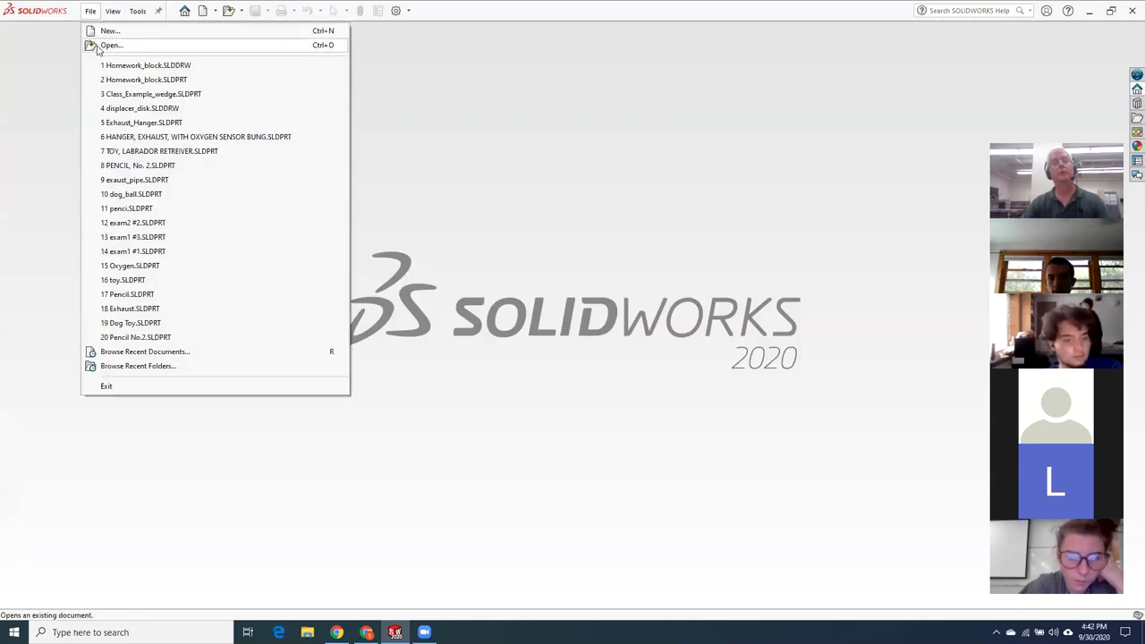
{"action": "left_click", "coordinate": [100, 46]}
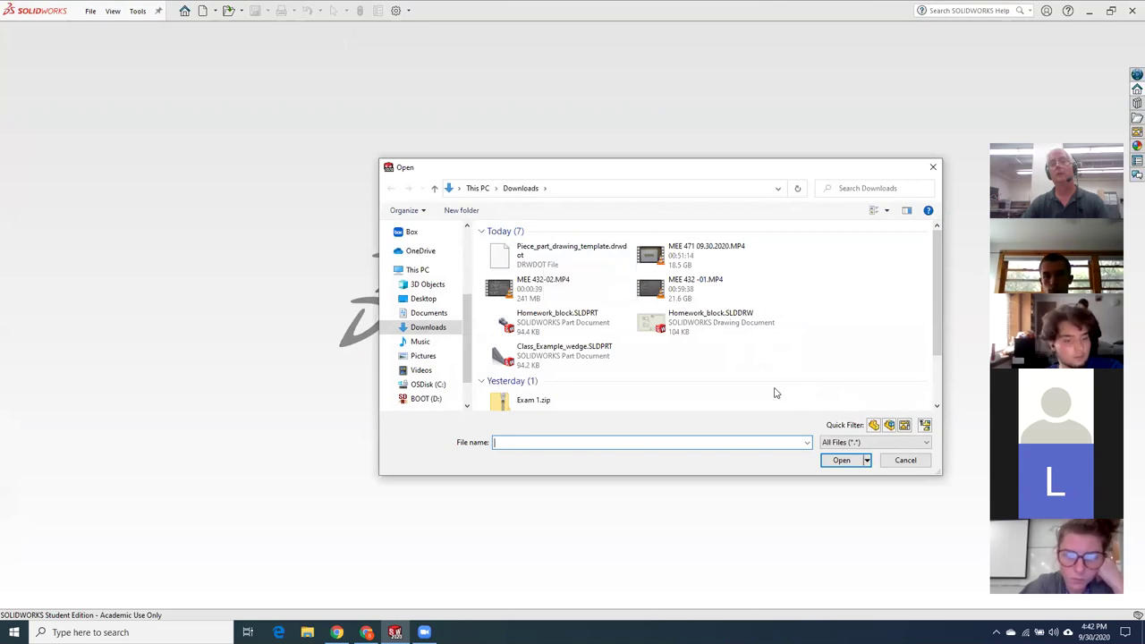
{"action": "left_click", "coordinate": [735, 330]}
{"action": "left_click", "coordinate": [832, 460]}
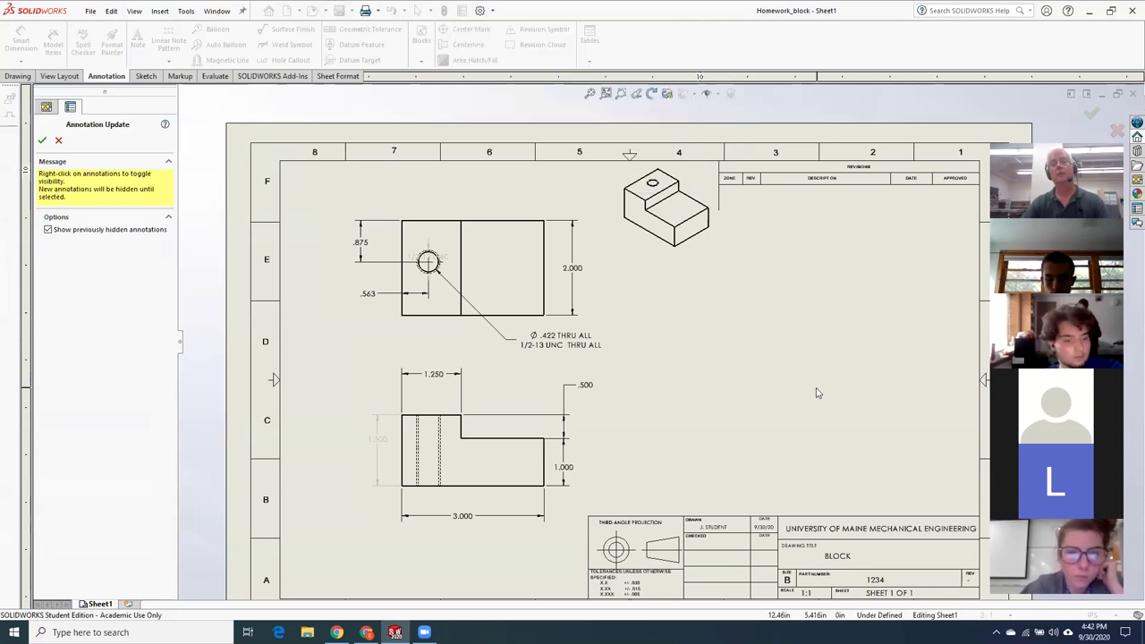
{"action": "left_click", "coordinate": [58, 143]}
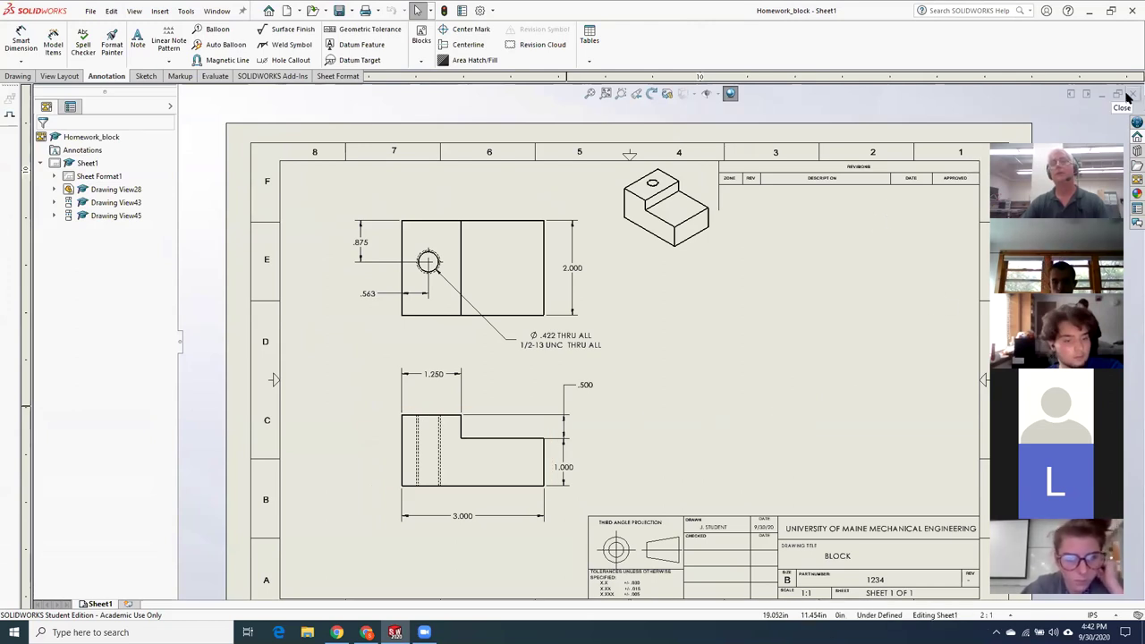
Open the block part from the top view's component to check its material, and return to the drawing
{"action": "left_click", "coordinate": [54, 202]}
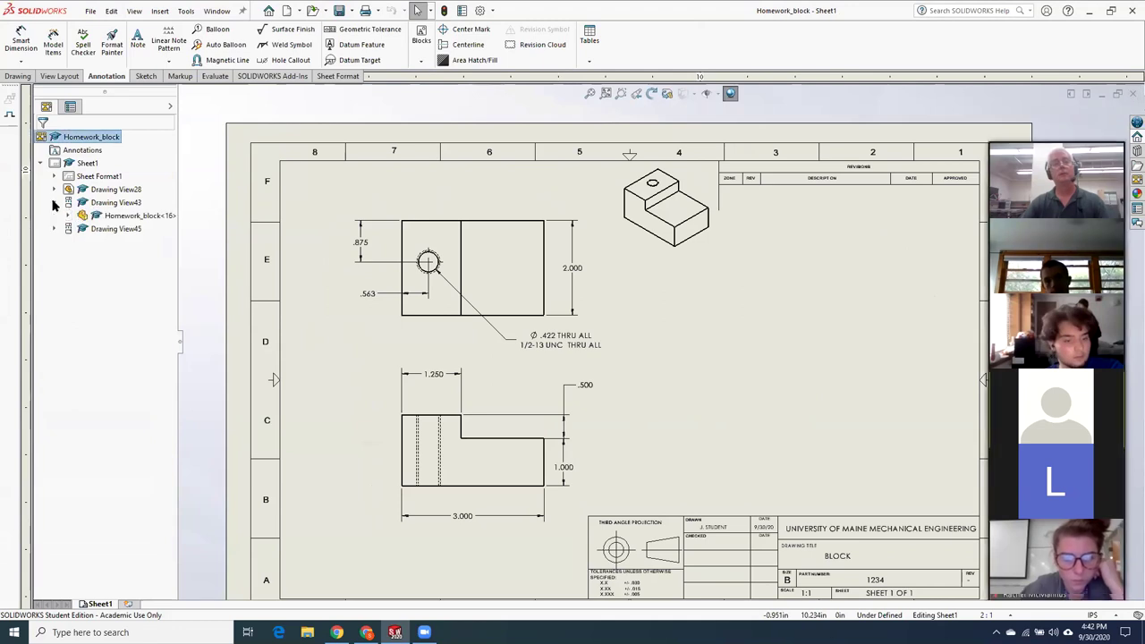
{"action": "right_click", "coordinate": [106, 216]}
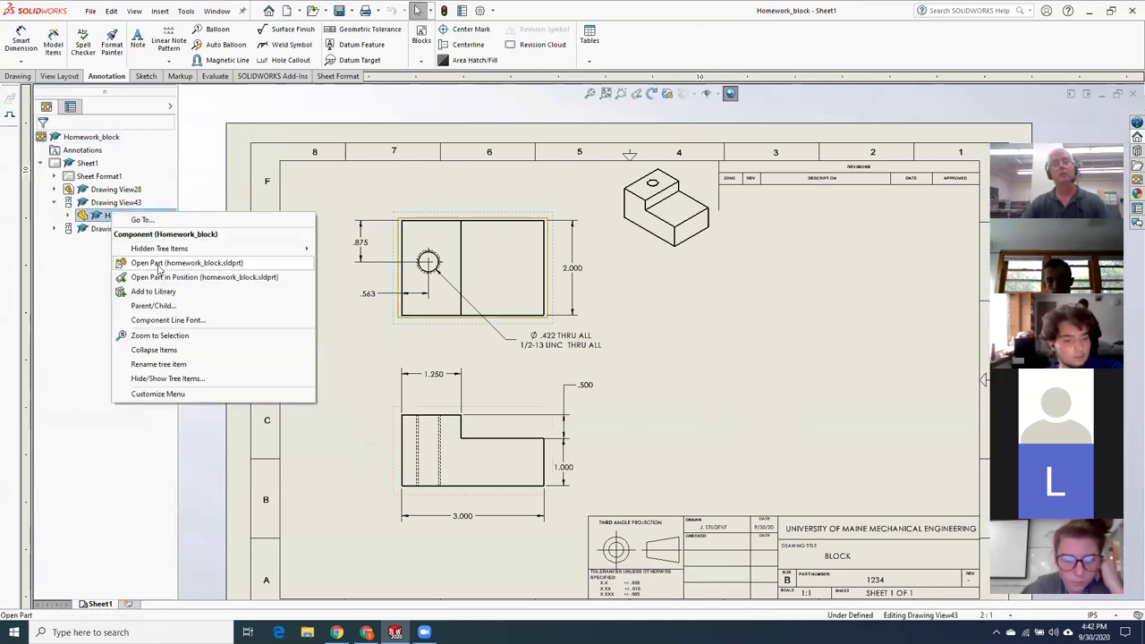
{"action": "left_click", "coordinate": [158, 265]}
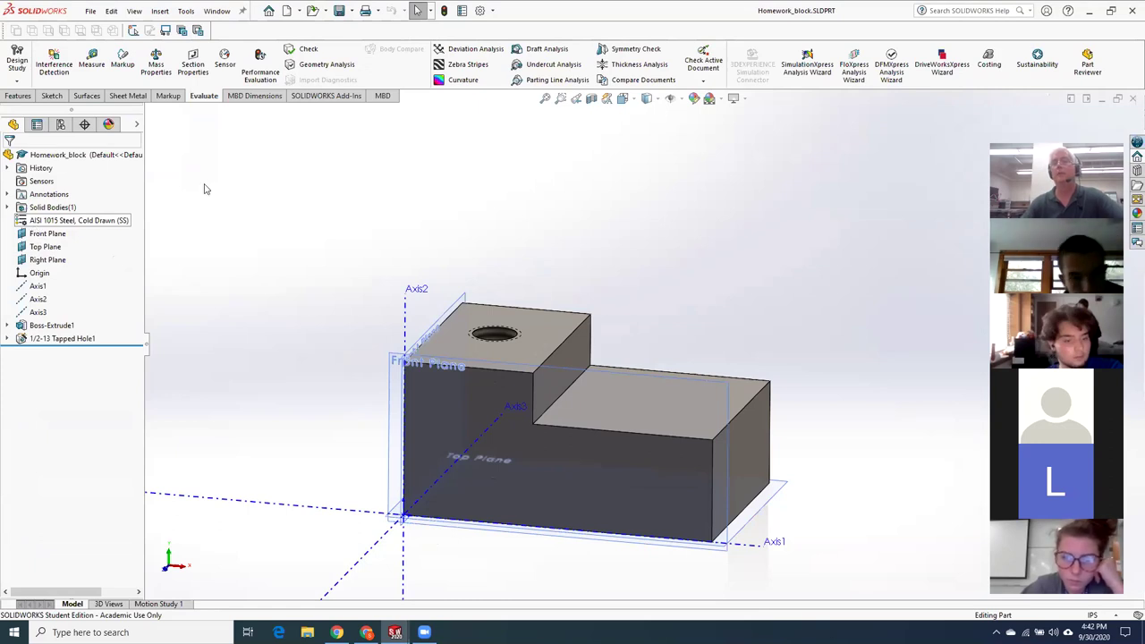
{"action": "left_click", "coordinate": [1132, 98]}
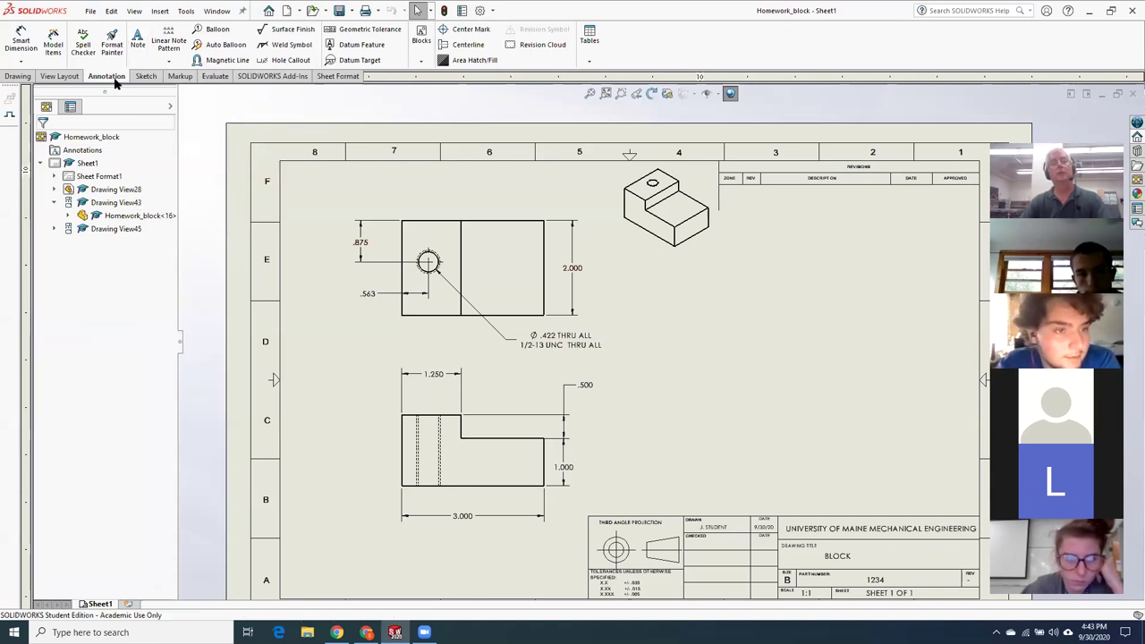
Create a note above the top view, near the sheet's upper-left corner, with the heading "NOTES::"
{"action": "left_click", "coordinate": [138, 41]}
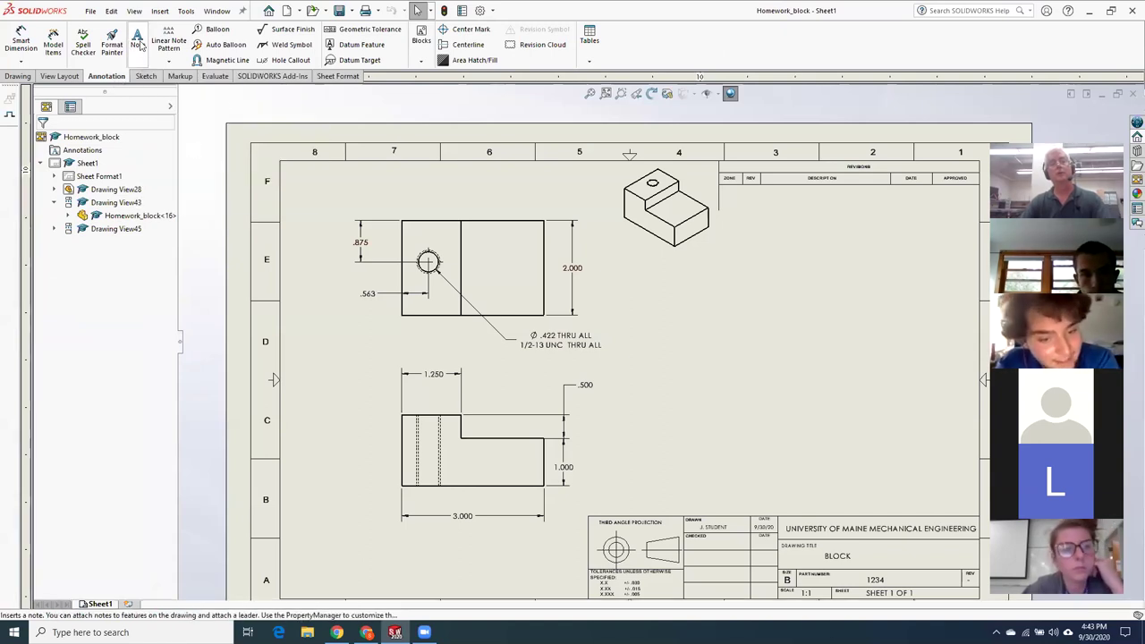
{"action": "left_click_drag", "start_coordinate": [301, 178], "coordinate": [510, 208]}
{"action": "type", "text": "NOTE"}
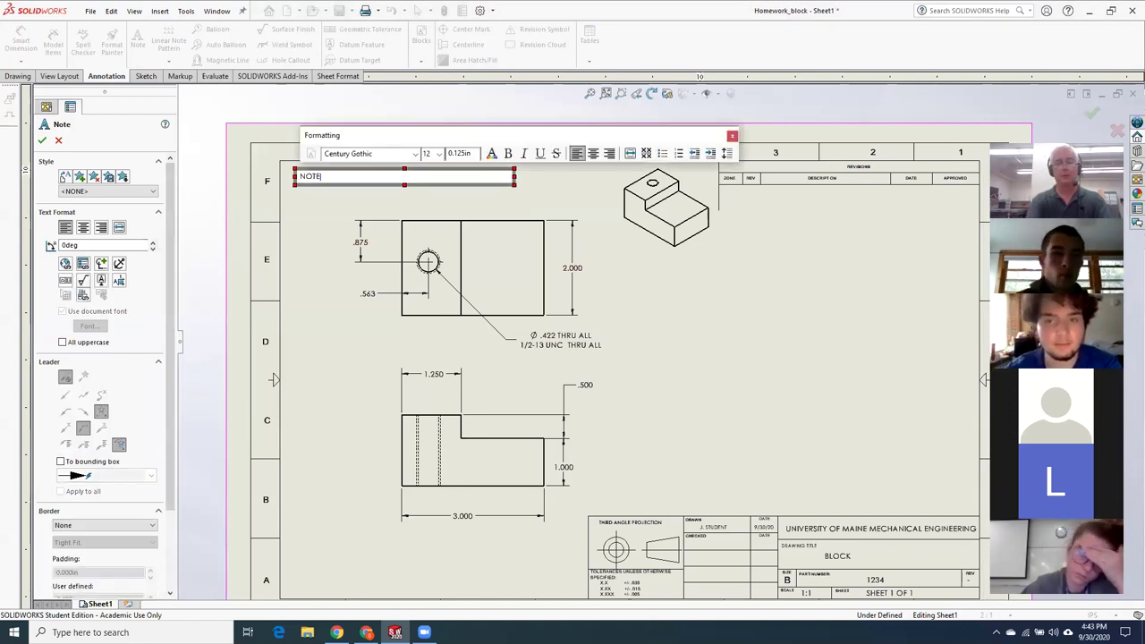
{"action": "type", "text": "S:"}
{"action": "key", "text": "Return"}
Add the line "1.) MATERIAL: AISI1015 STEEL" under the note's heading and finish the note
{"action": "type", "text": "1"}
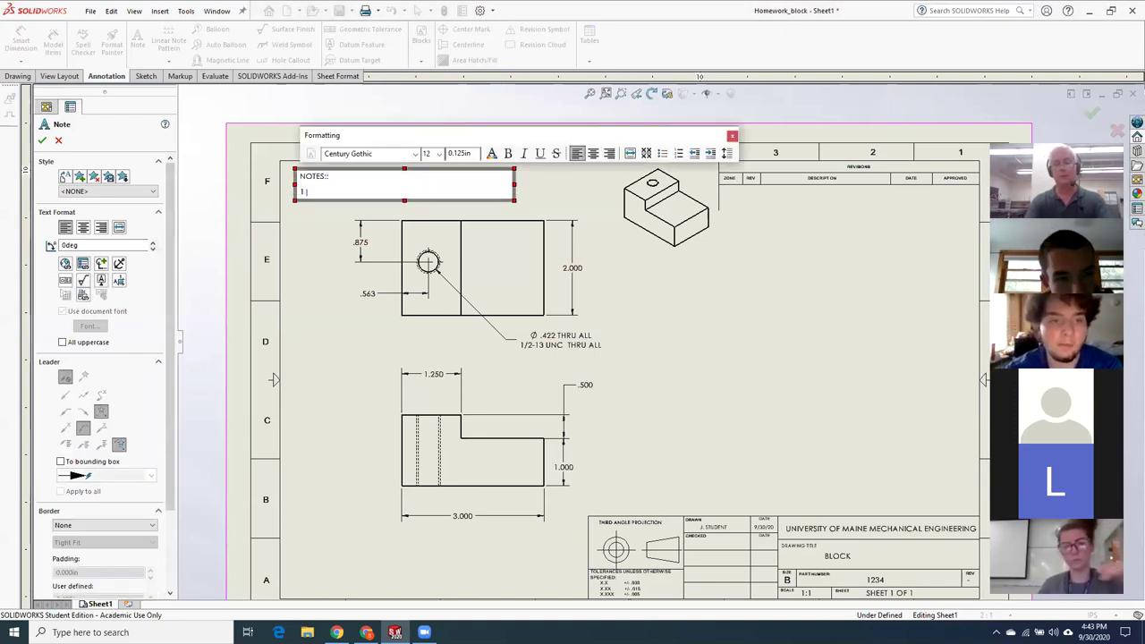
{"action": "type", "text": ".) MATER"}
{"action": "type", "text": "IAL"}
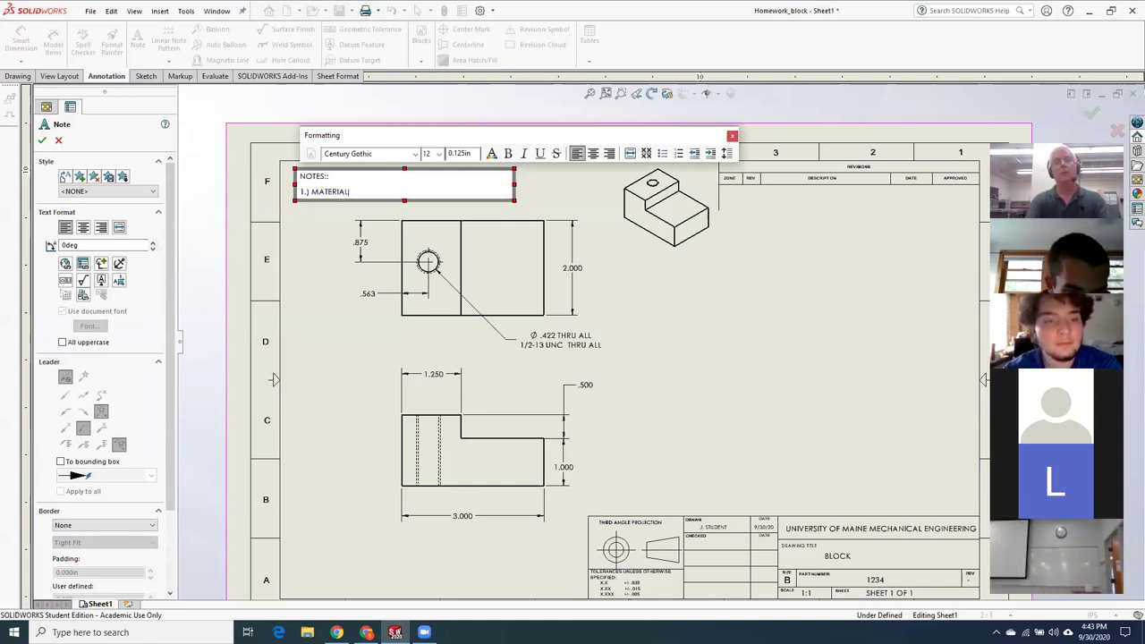
{"action": "type", "text": ": AISI"}
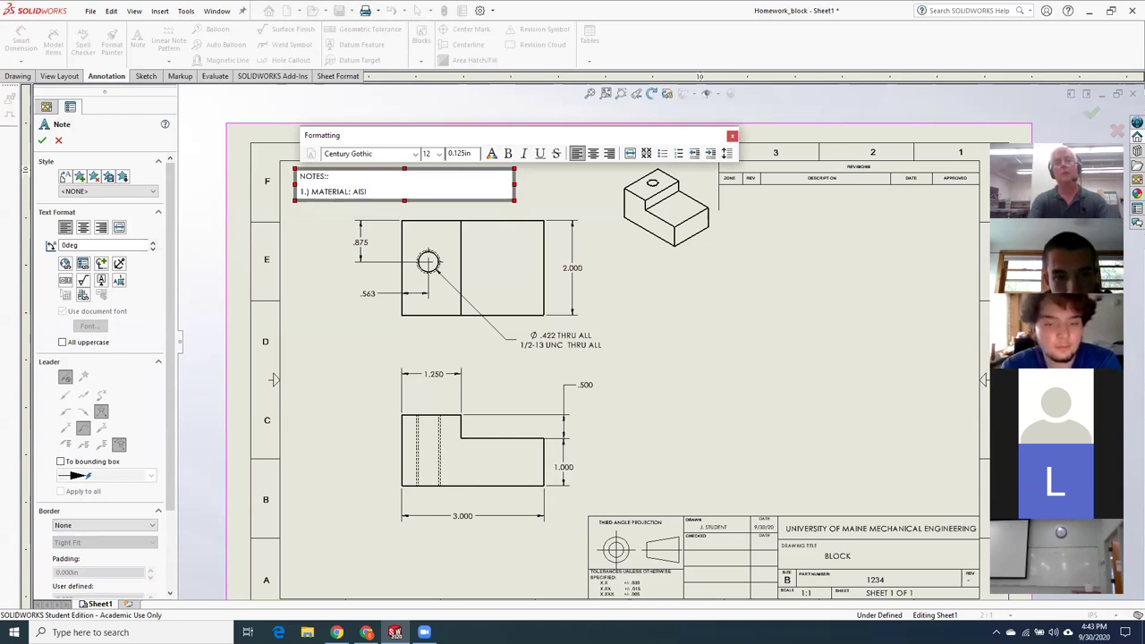
{"action": "type", "text": "1015"}
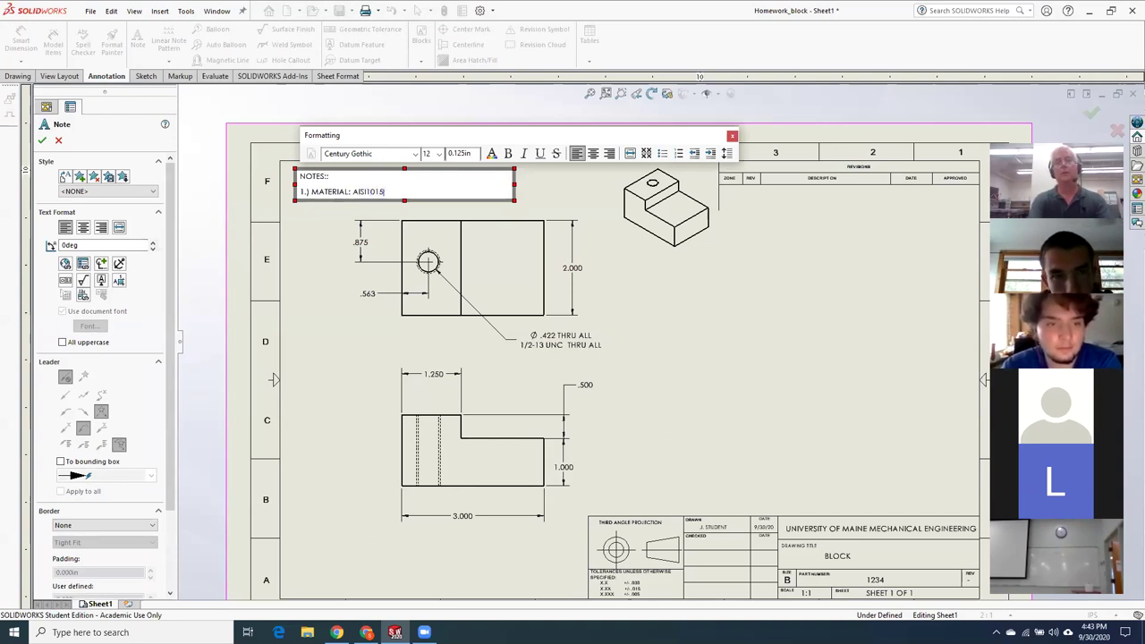
{"action": "type", "text": " STEEL"}
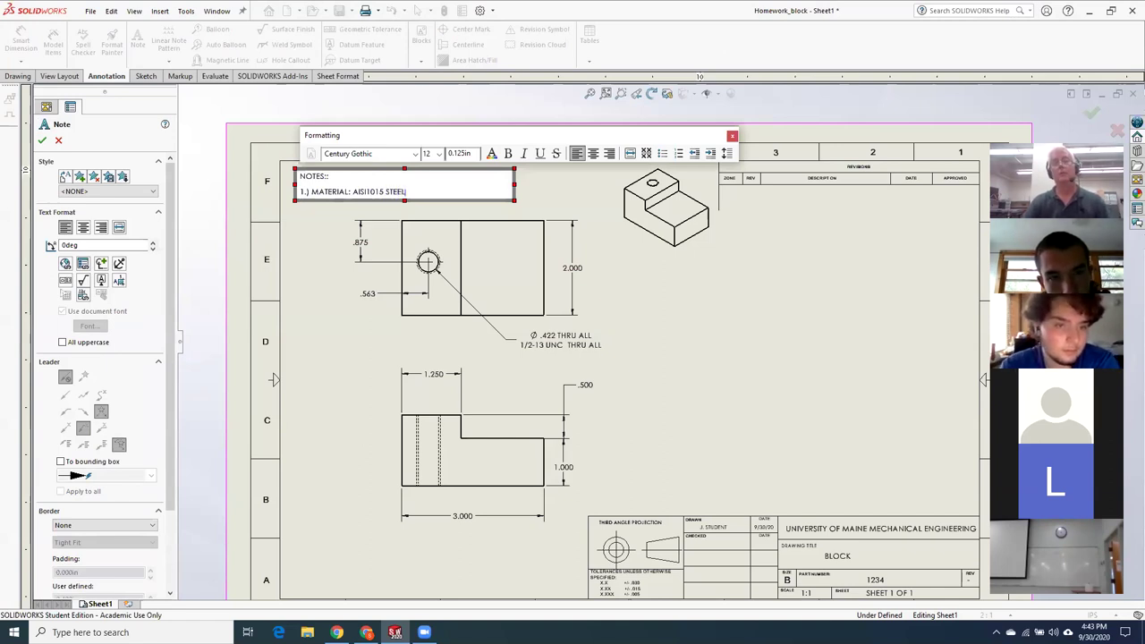
{"action": "left_click", "coordinate": [340, 330]}
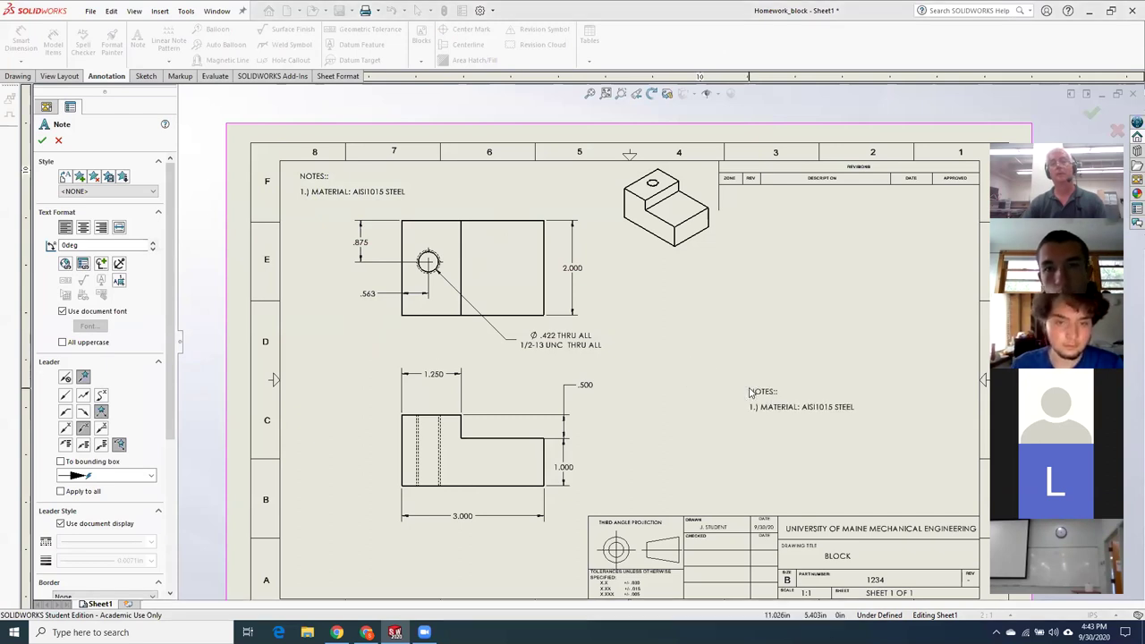
{"action": "key", "text": "Escape"}
{"action": "scroll", "coordinate": [752, 394], "scroll_direction": "up", "scroll_amount": 3}
{"action": "key", "text": "f"}
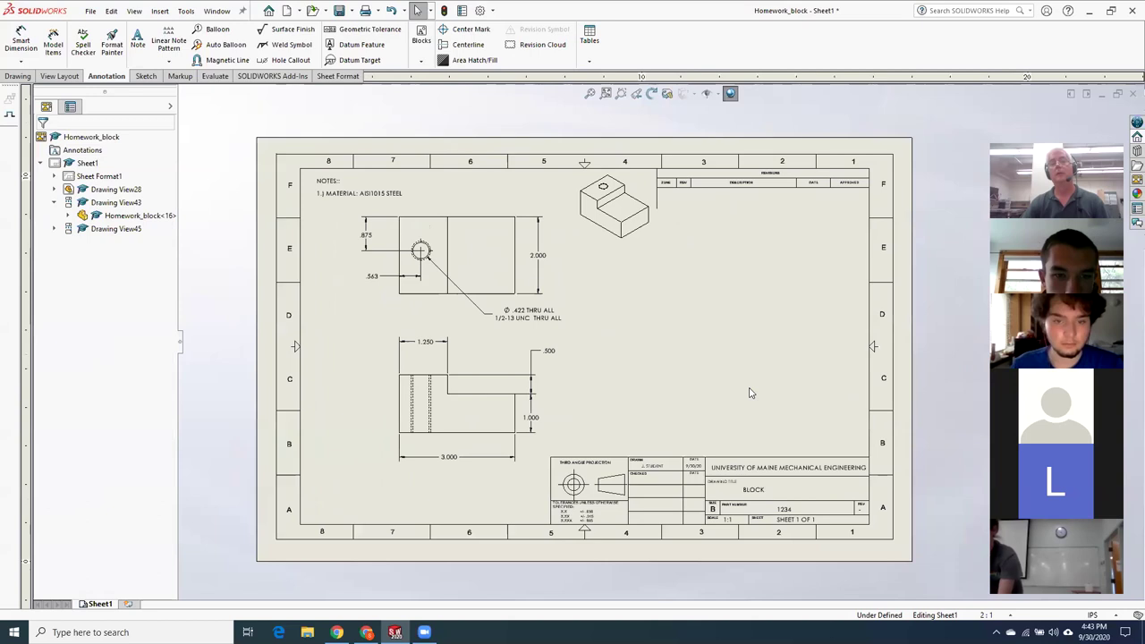
{"action": "scroll", "coordinate": [752, 393], "scroll_direction": "down", "scroll_amount": 1}
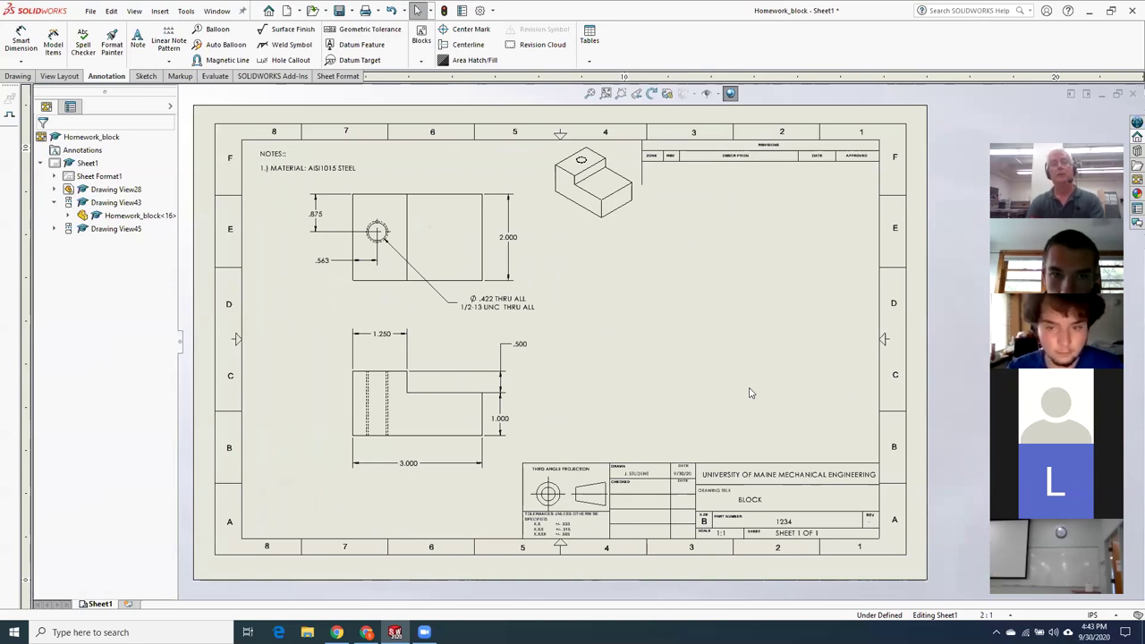
Delete the 1.250 width dimension from the front view and dimension the upper step's top edge again above the view
{"action": "left_click", "coordinate": [406, 355]}
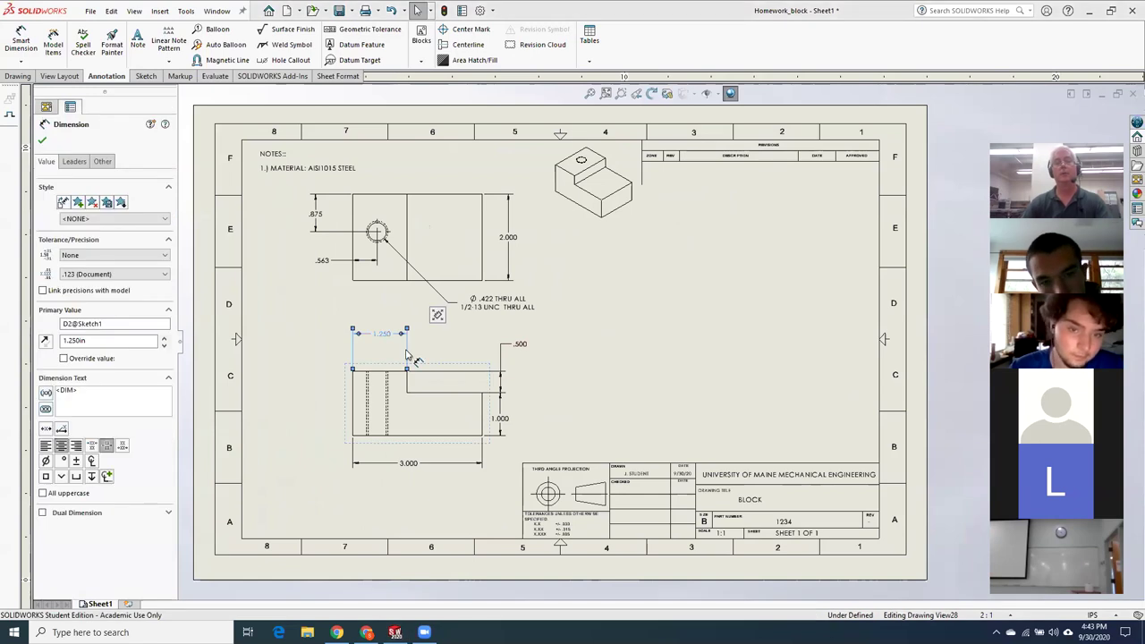
{"action": "key", "text": "Delete"}
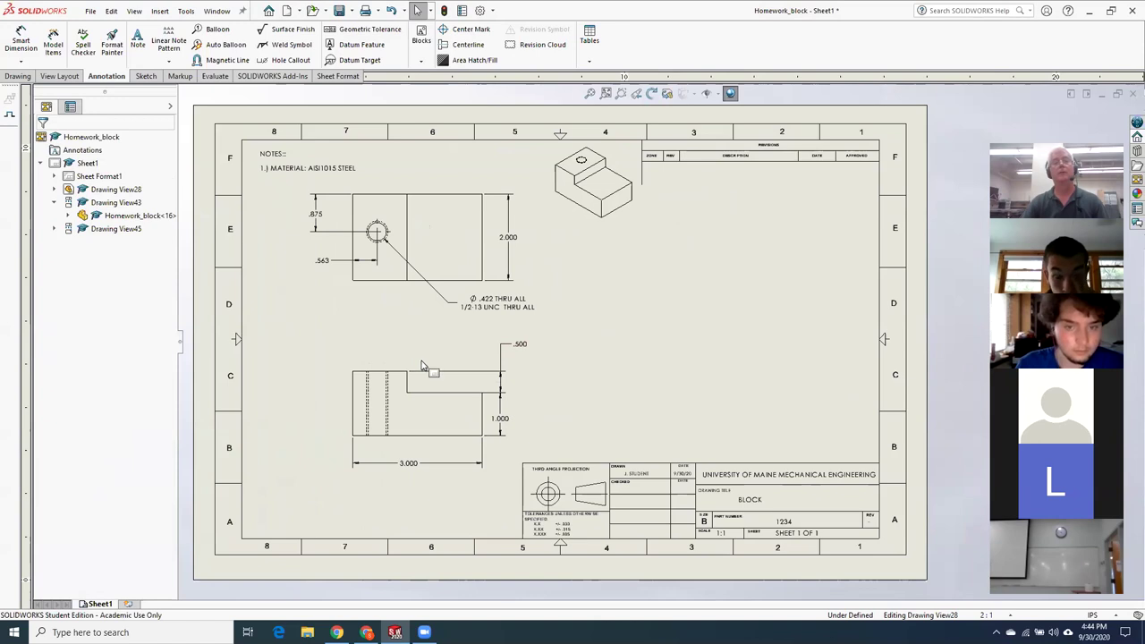
{"action": "scroll", "coordinate": [524, 420], "scroll_direction": "up", "scroll_amount": 2}
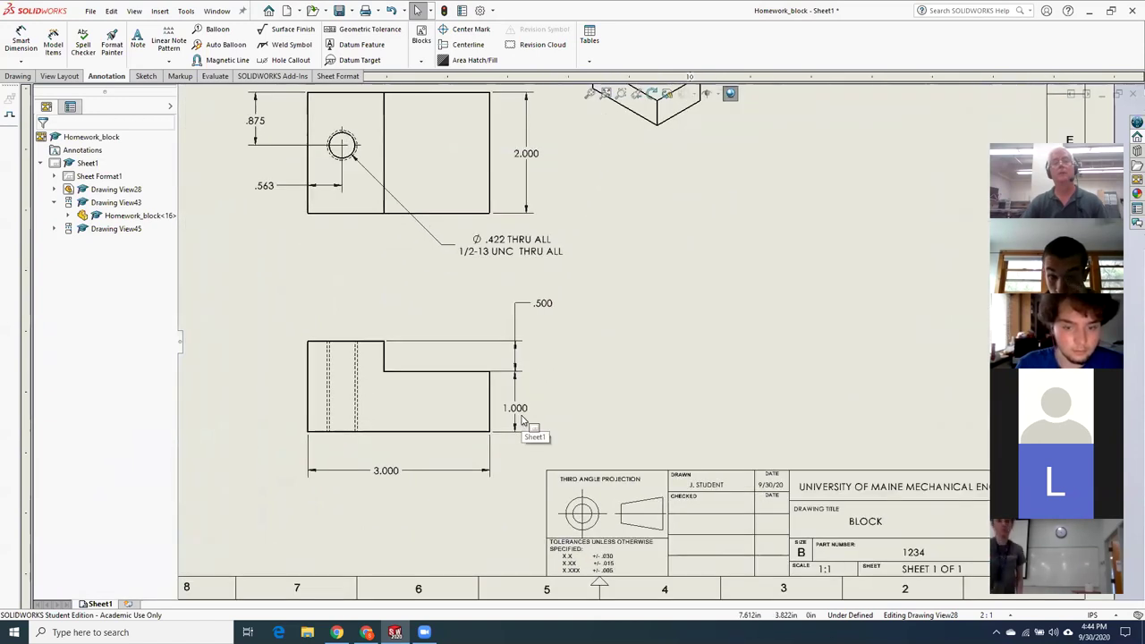
{"action": "left_click", "coordinate": [13, 45]}
{"action": "left_click", "coordinate": [364, 342]}
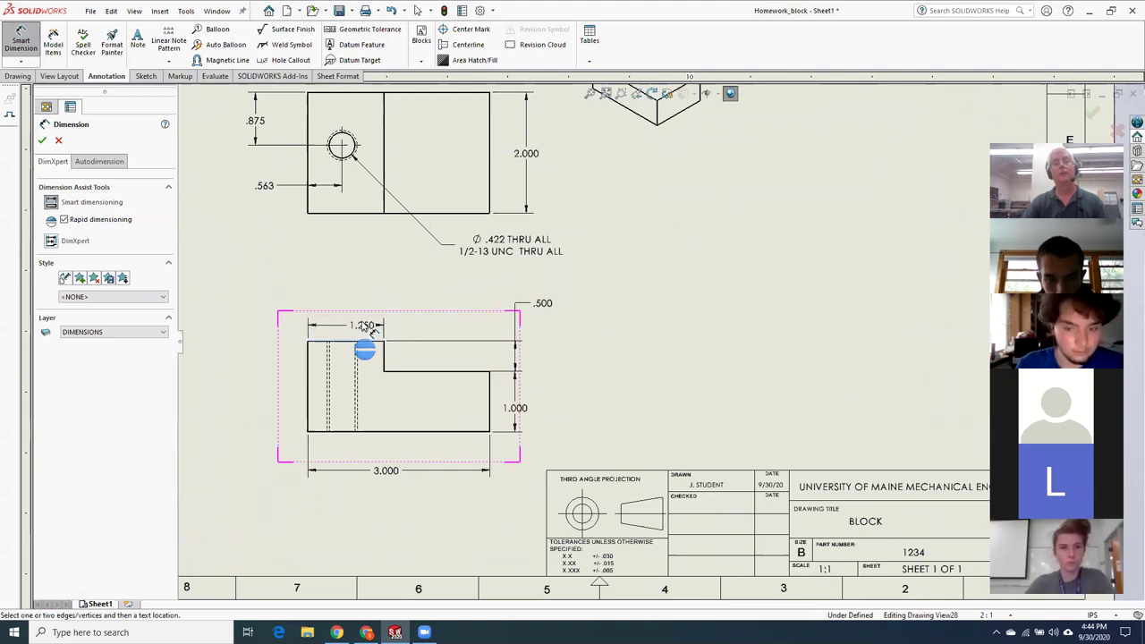
{"action": "left_click", "coordinate": [353, 311]}
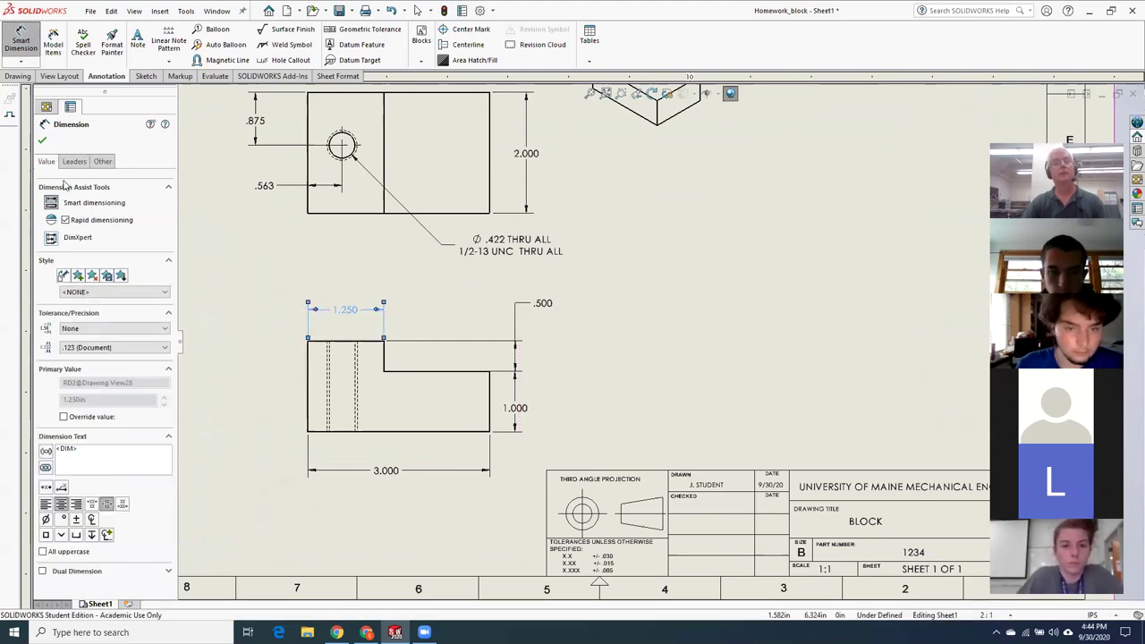
{"action": "left_click", "coordinate": [42, 140]}
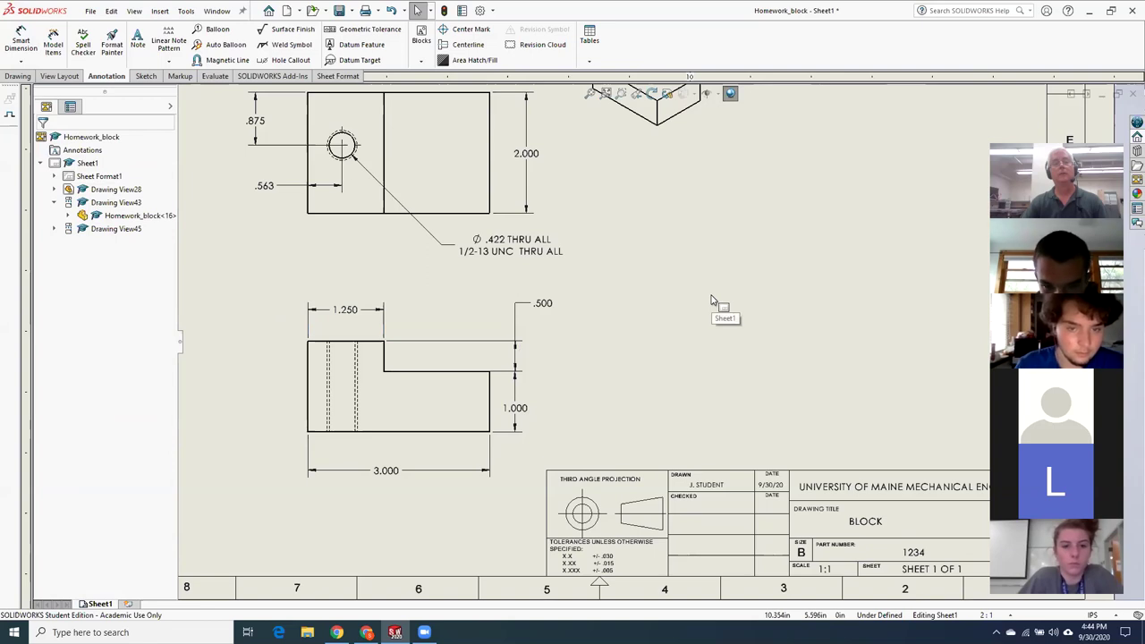
{"action": "key", "text": "f"}
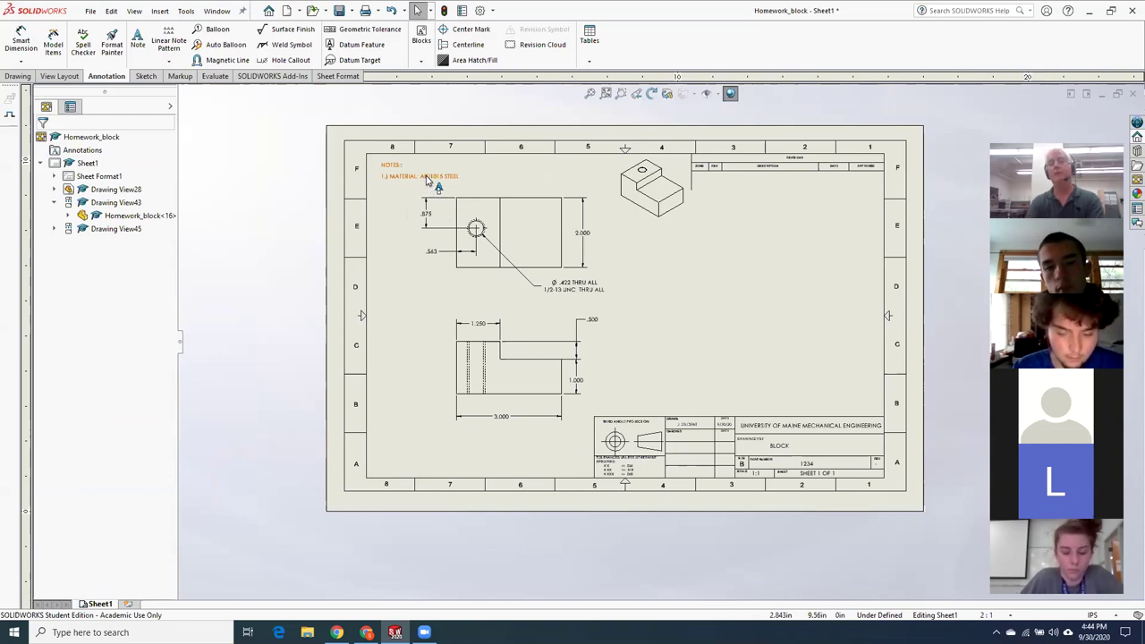
Look over the drawing sheet, examining the views, their dimensions, the material note and the title block
{"action": "scroll", "coordinate": [887, 274], "scroll_direction": "down", "scroll_amount": 3}
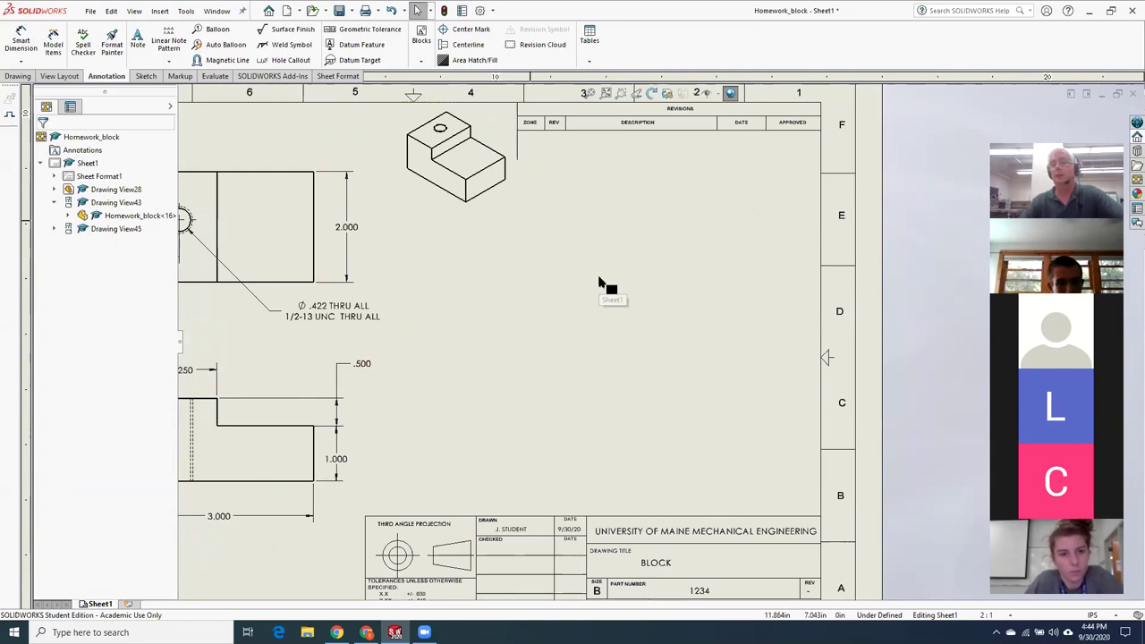
{"action": "scroll", "coordinate": [601, 285], "scroll_direction": "up", "scroll_amount": 3}
{"action": "scroll", "coordinate": [603, 283], "scroll_direction": "down", "scroll_amount": 1}
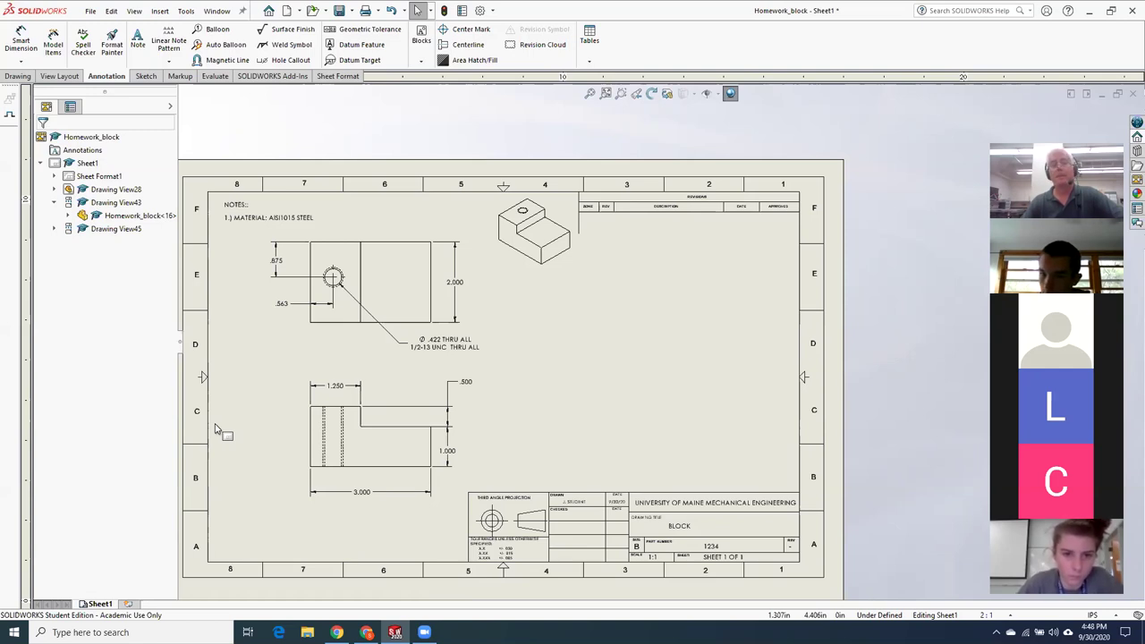
{"action": "scroll", "coordinate": [506, 402], "scroll_direction": "up", "scroll_amount": 1}
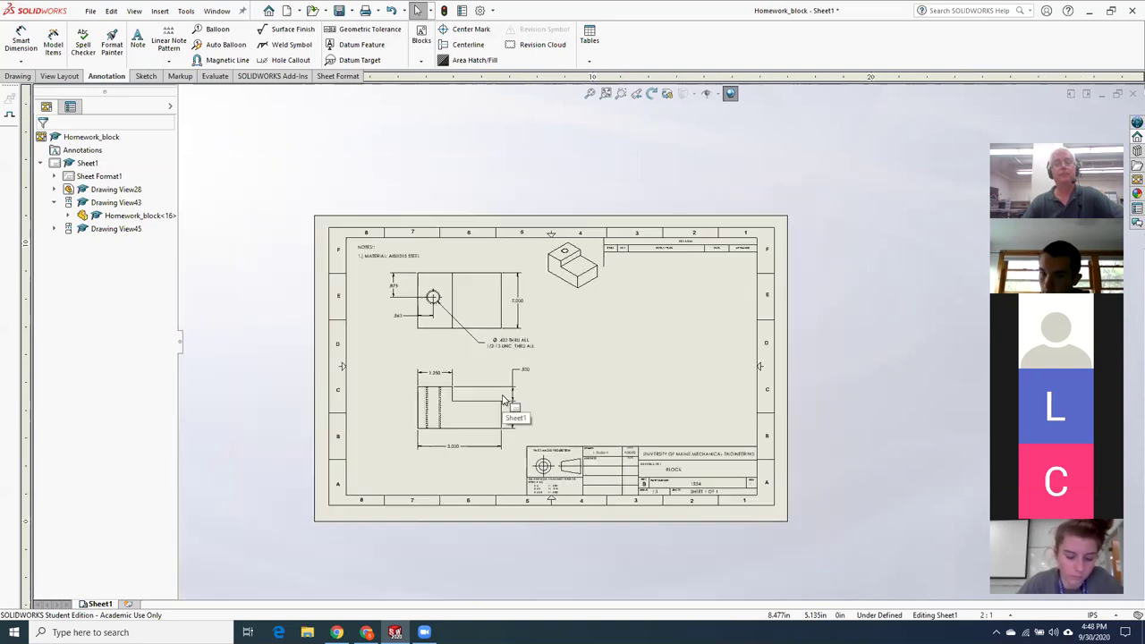
{"action": "scroll", "coordinate": [510, 401], "scroll_direction": "down", "scroll_amount": 1}
{"action": "scroll", "coordinate": [568, 363], "scroll_direction": "down", "scroll_amount": 2}
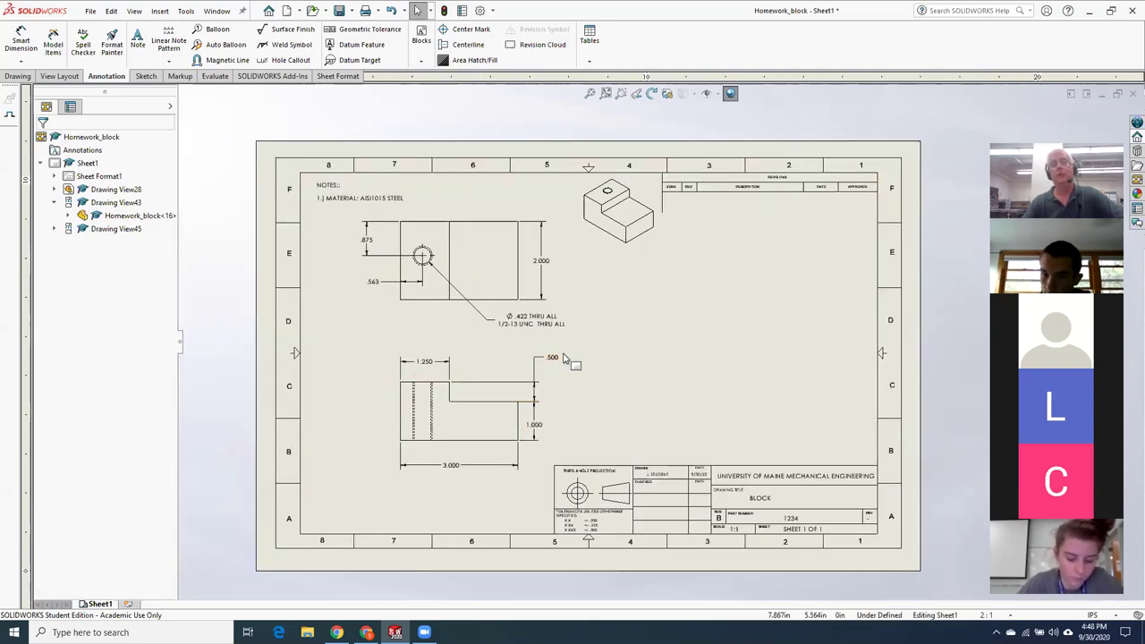
{"action": "scroll", "coordinate": [614, 393], "scroll_direction": "up", "scroll_amount": 1}
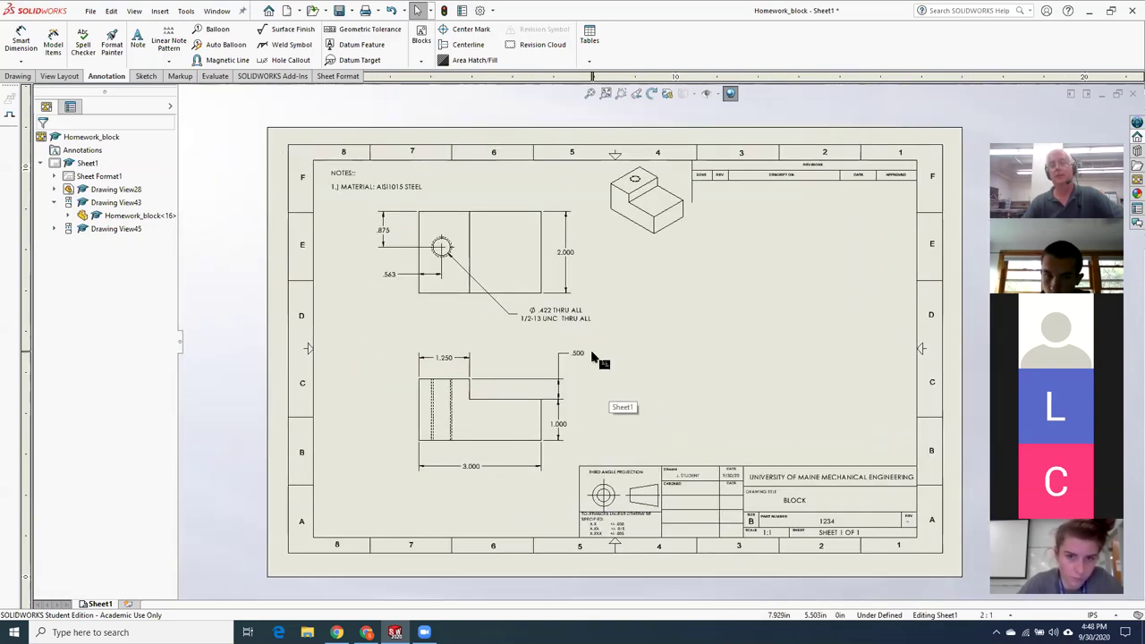
{"action": "scroll", "coordinate": [595, 360], "scroll_direction": "down", "scroll_amount": 2}
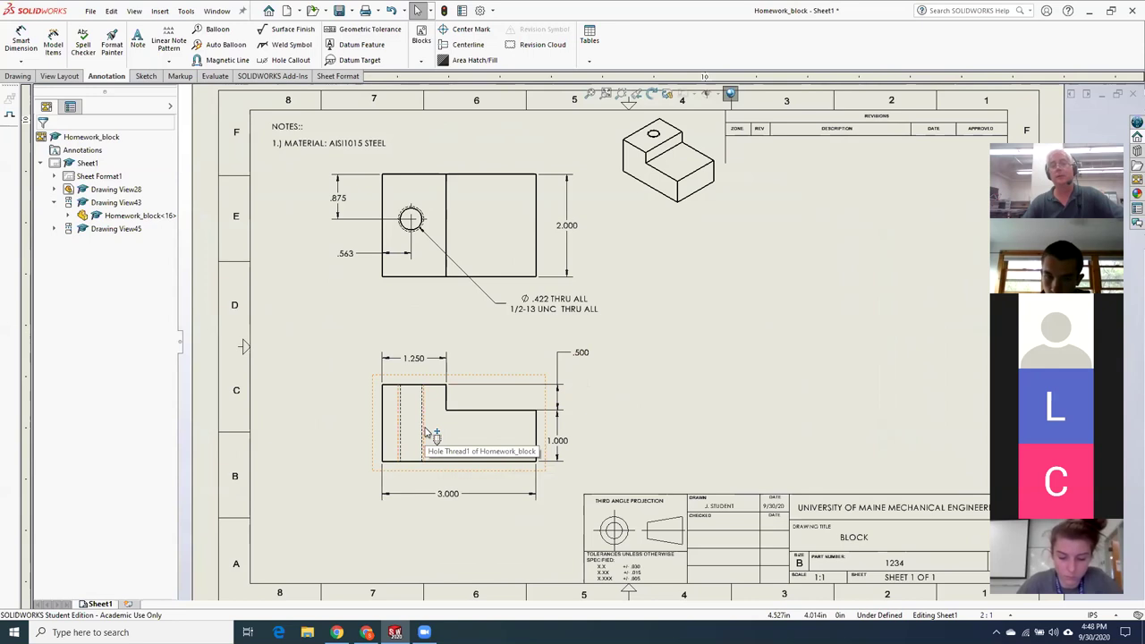
Add a centerline to the tapped hole in the front view, between the hole's two hidden edges
{"action": "scroll", "coordinate": [430, 424], "scroll_direction": "down", "scroll_amount": 3}
{"action": "scroll", "coordinate": [519, 403], "scroll_direction": "up", "scroll_amount": 4}
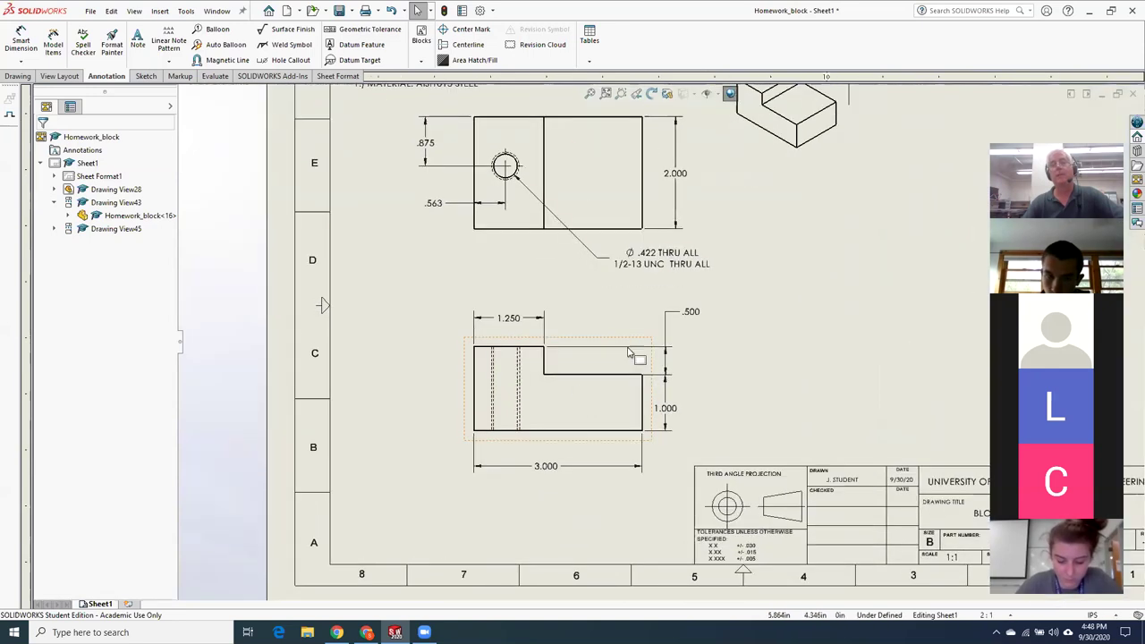
{"action": "left_click", "coordinate": [161, 11]}
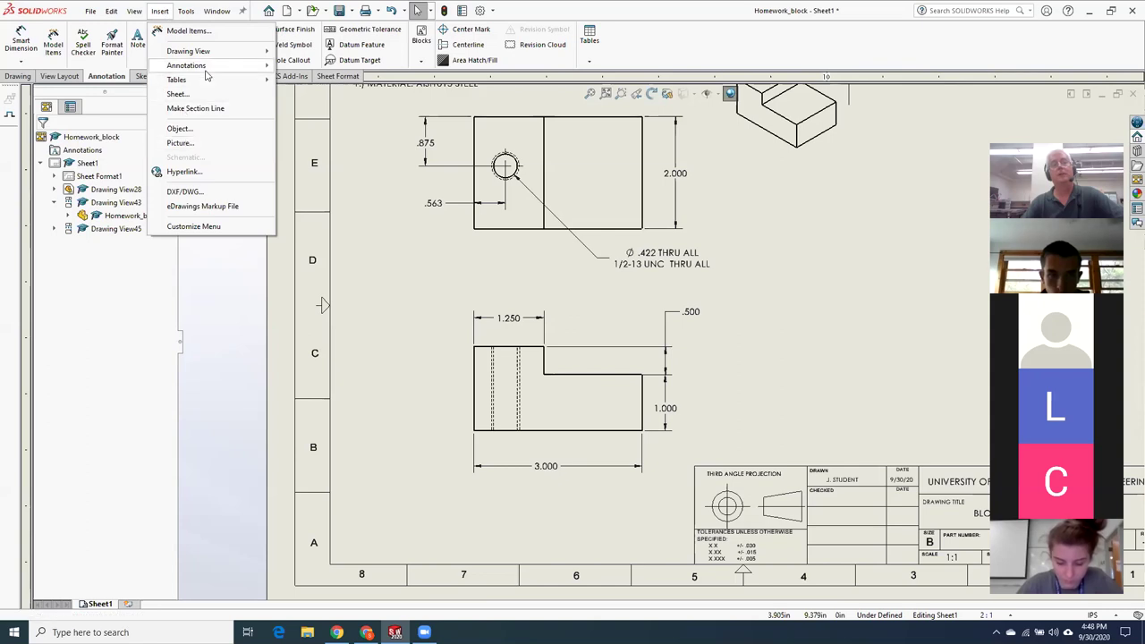
{"action": "mouse_move", "coordinate": [215, 68]}
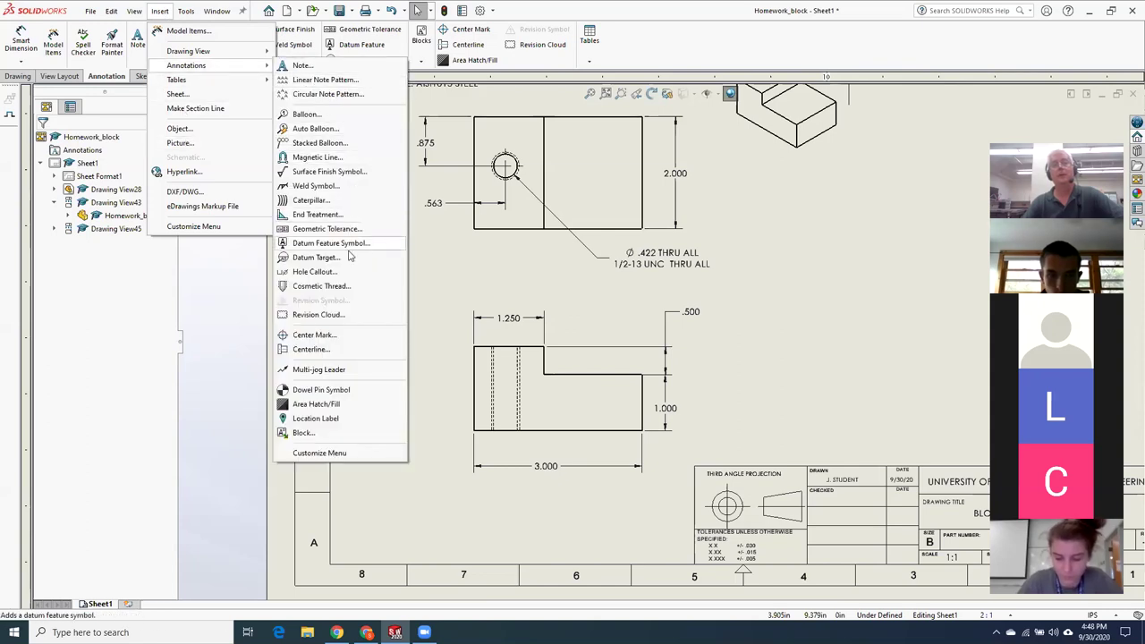
{"action": "left_click", "coordinate": [312, 349]}
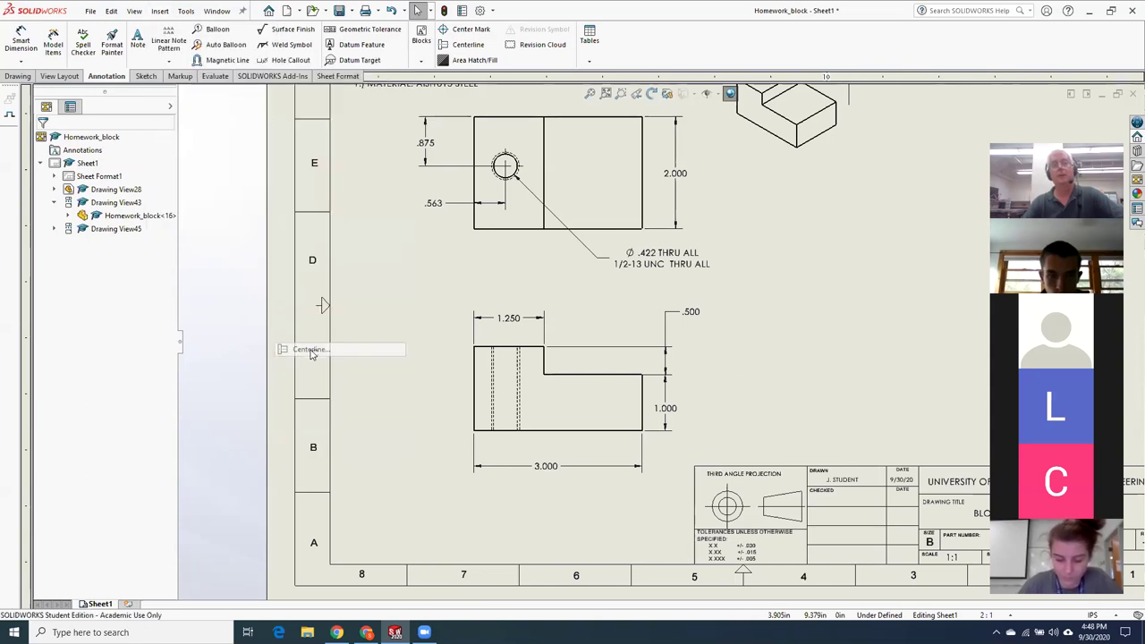
{"action": "left_click", "coordinate": [494, 394]}
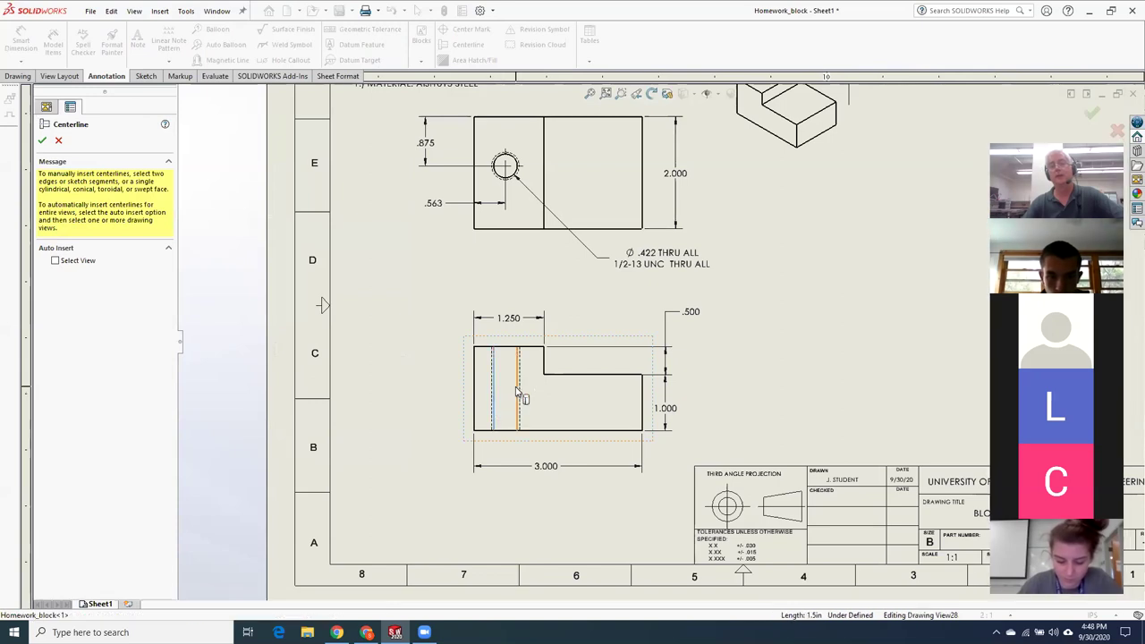
{"action": "left_click", "coordinate": [518, 394]}
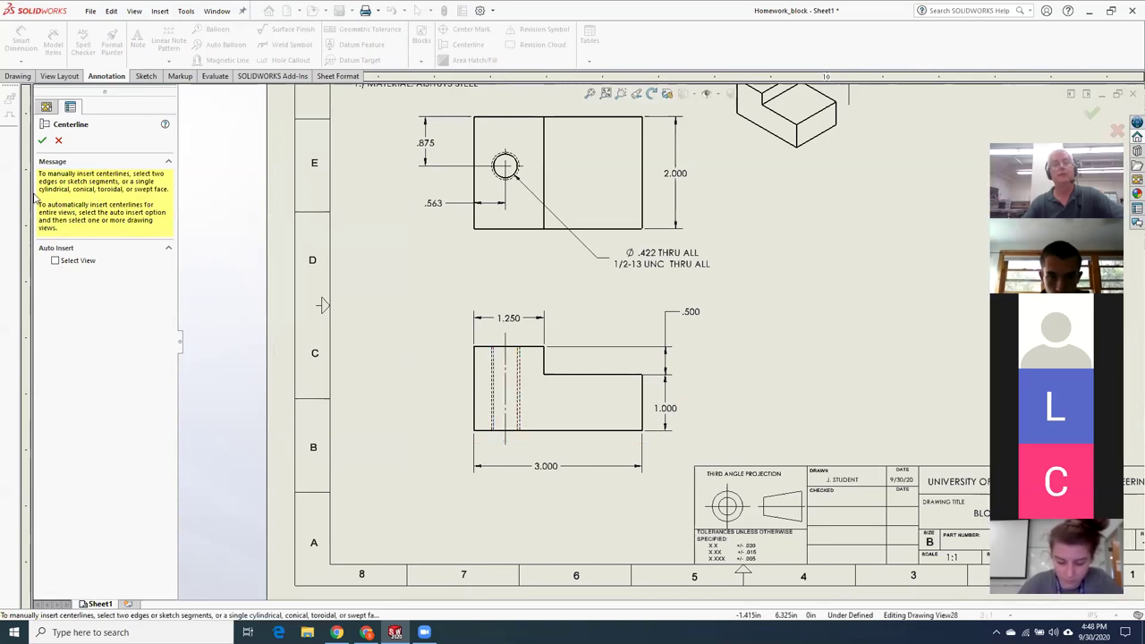
{"action": "left_click", "coordinate": [43, 141]}
{"action": "key", "text": "f"}
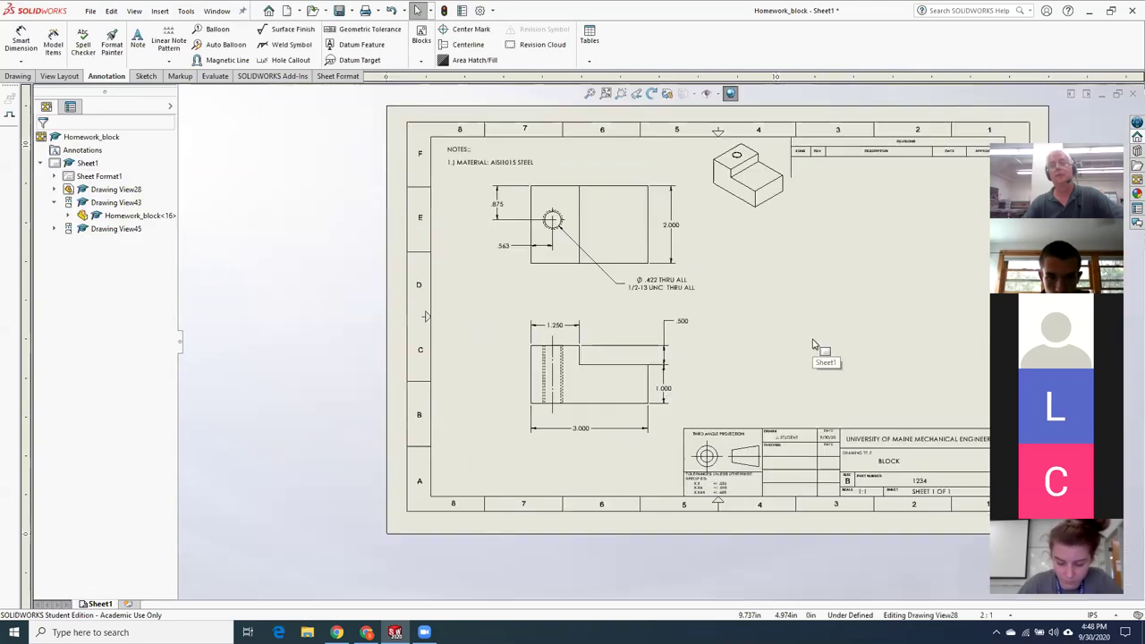
Review the completed sheet, save the Homework_block drawing and close it
{"action": "scroll", "coordinate": [814, 344], "scroll_direction": "down", "scroll_amount": 4}
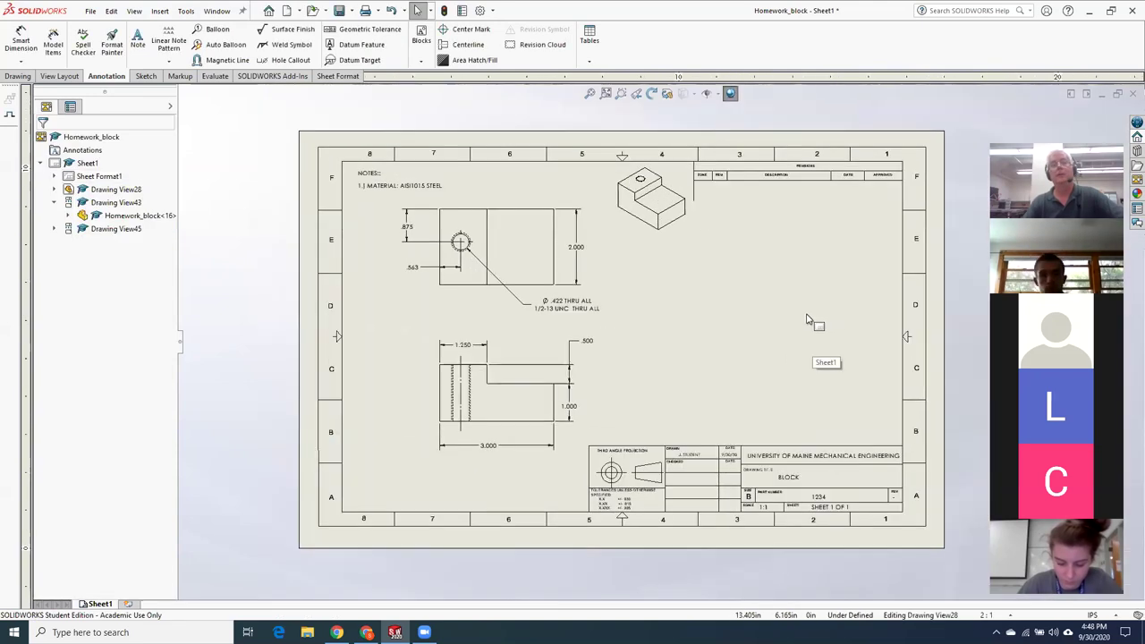
{"action": "scroll", "coordinate": [808, 321], "scroll_direction": "down", "scroll_amount": 1}
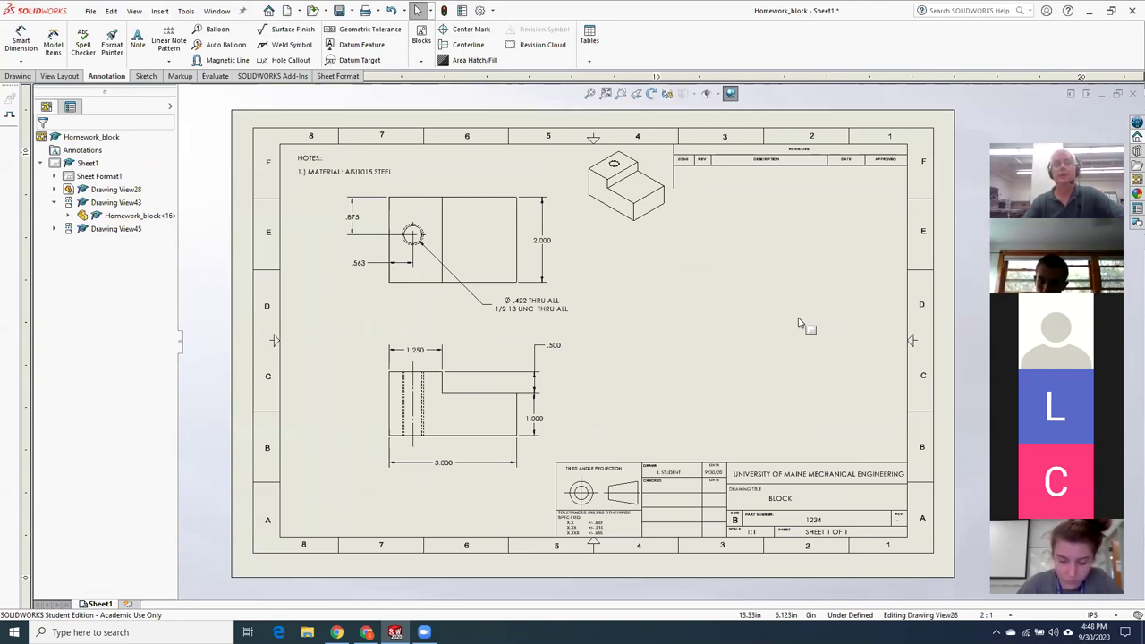
{"action": "scroll", "coordinate": [537, 361], "scroll_direction": "down", "scroll_amount": 2}
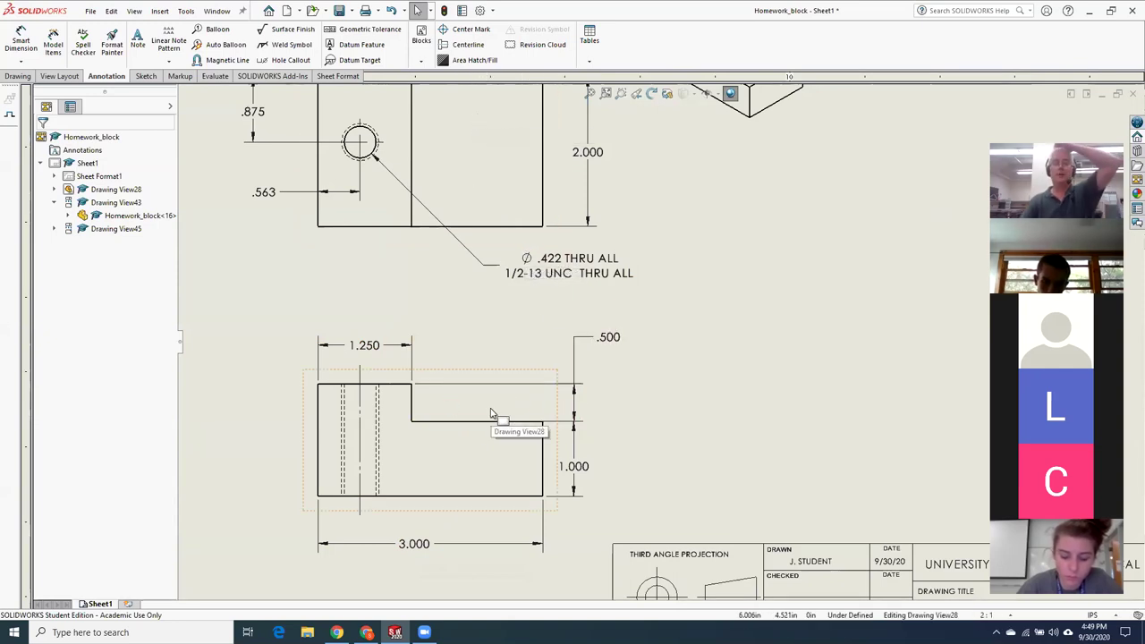
{"action": "key", "text": "f"}
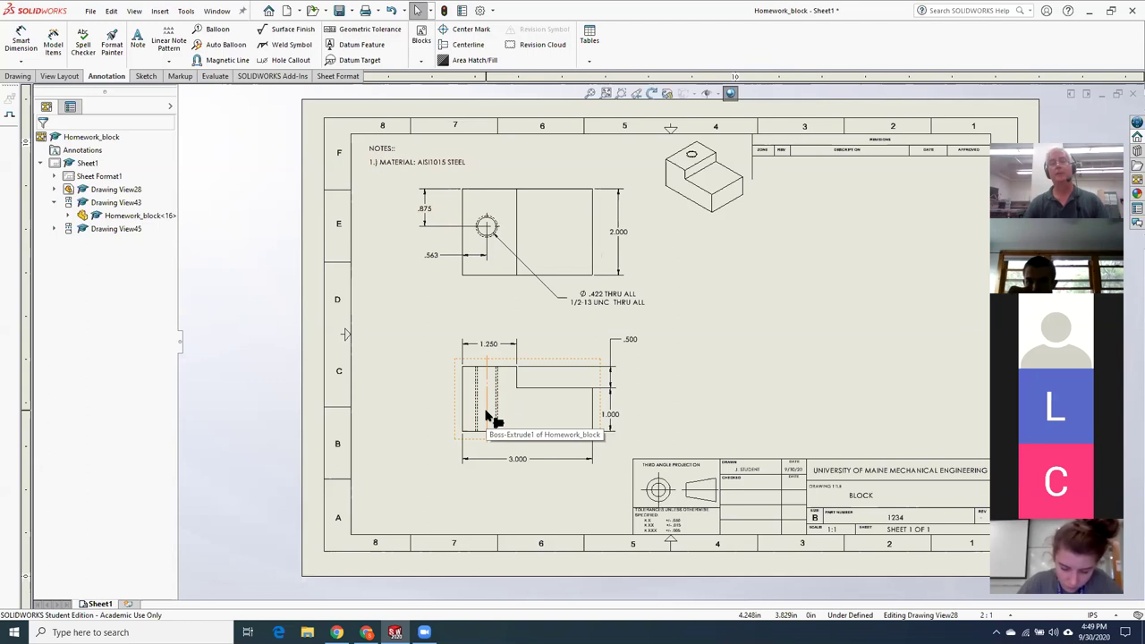
{"action": "left_click", "coordinate": [340, 10]}
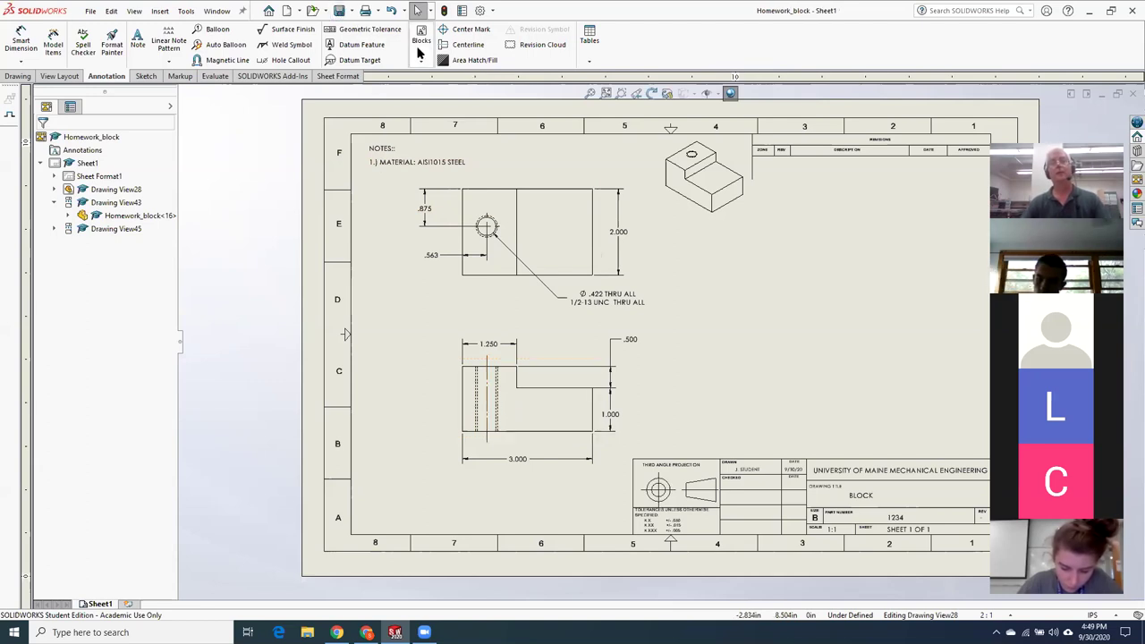
{"action": "left_click", "coordinate": [1128, 93]}
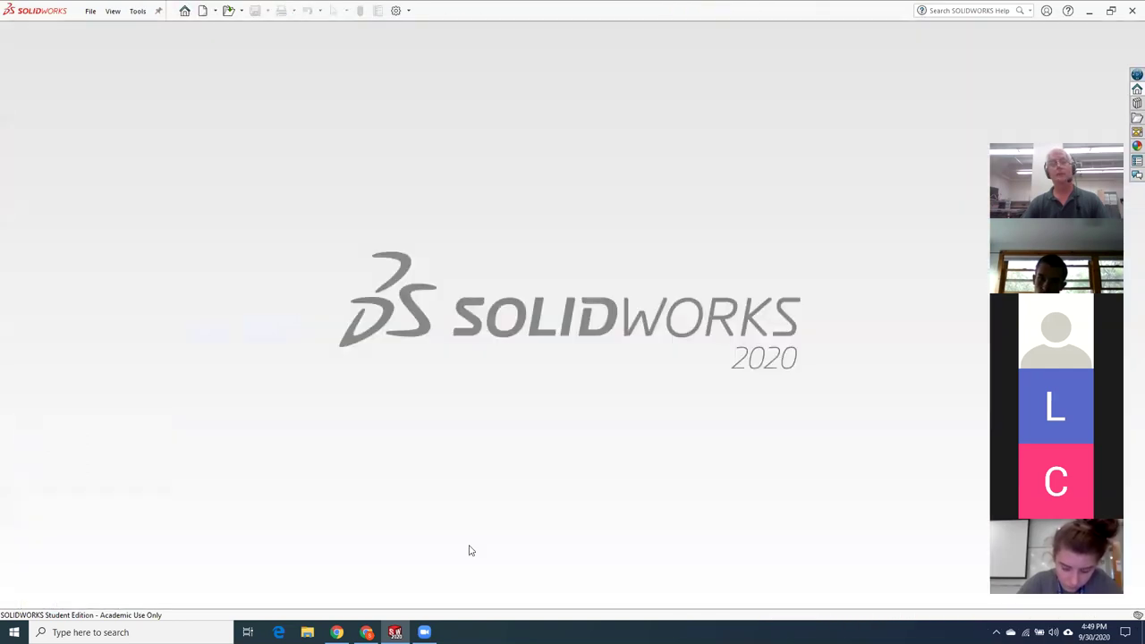
Switch to File Explorer and show the Downloads folder to check the saved drawing and part files
{"action": "left_click", "coordinate": [307, 633]}
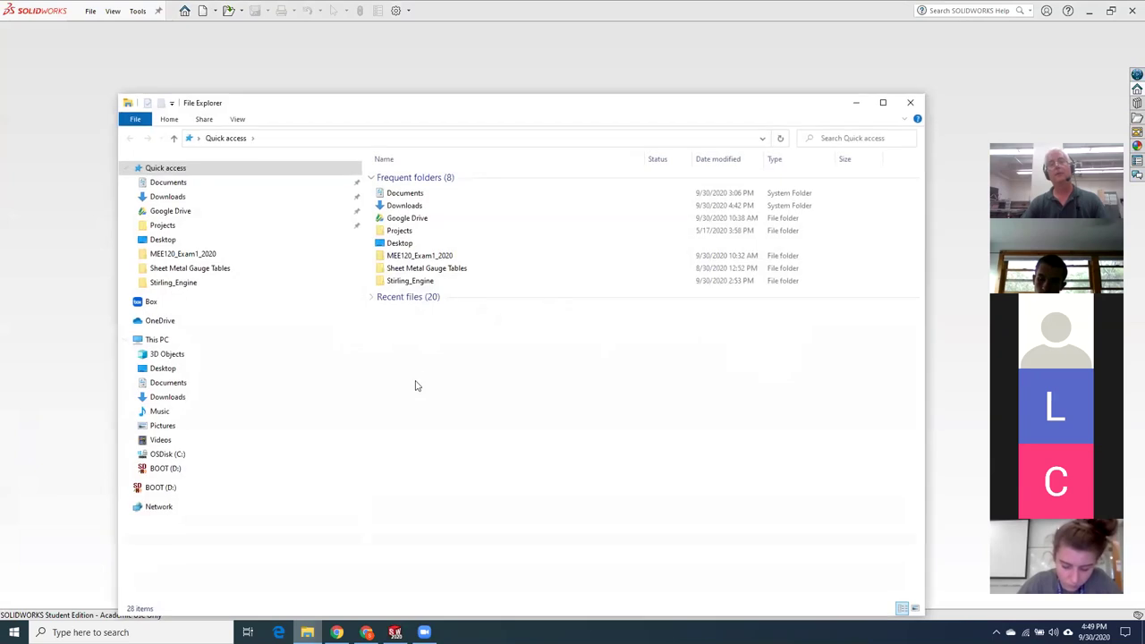
{"action": "left_click", "coordinate": [166, 399]}
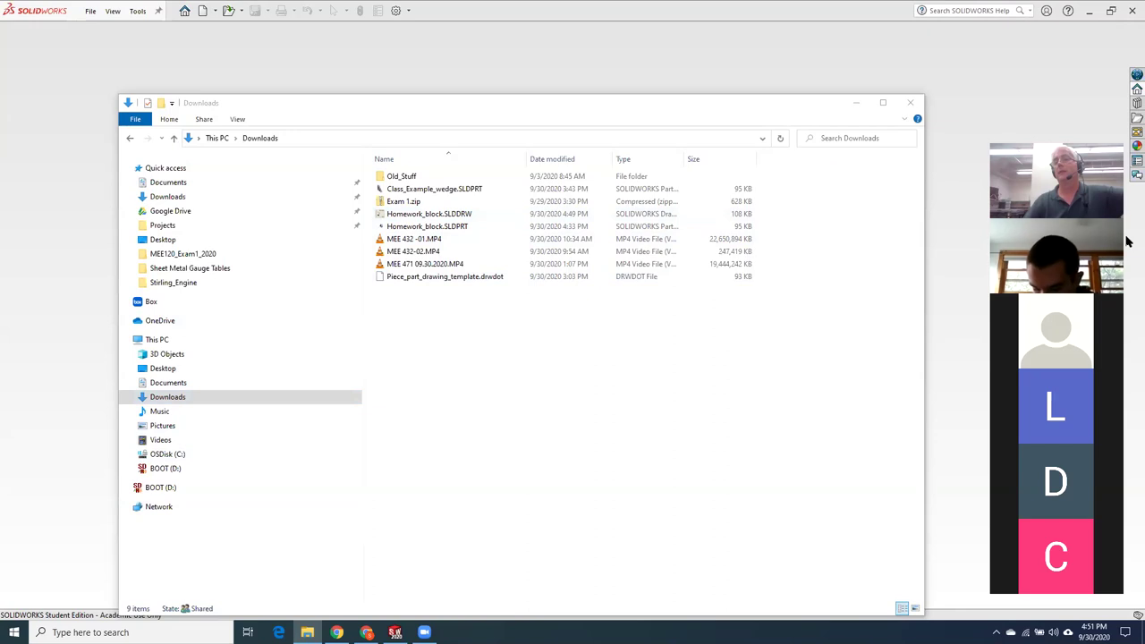
{"action": "left_click", "coordinate": [824, 334]}
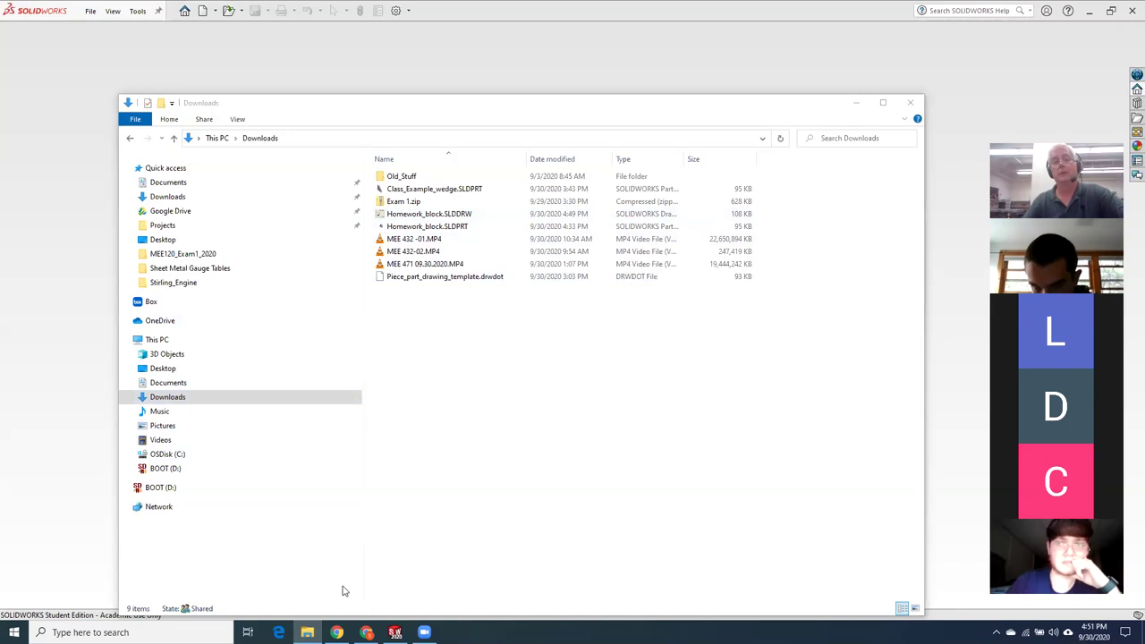
{"action": "left_click", "coordinate": [366, 633]}
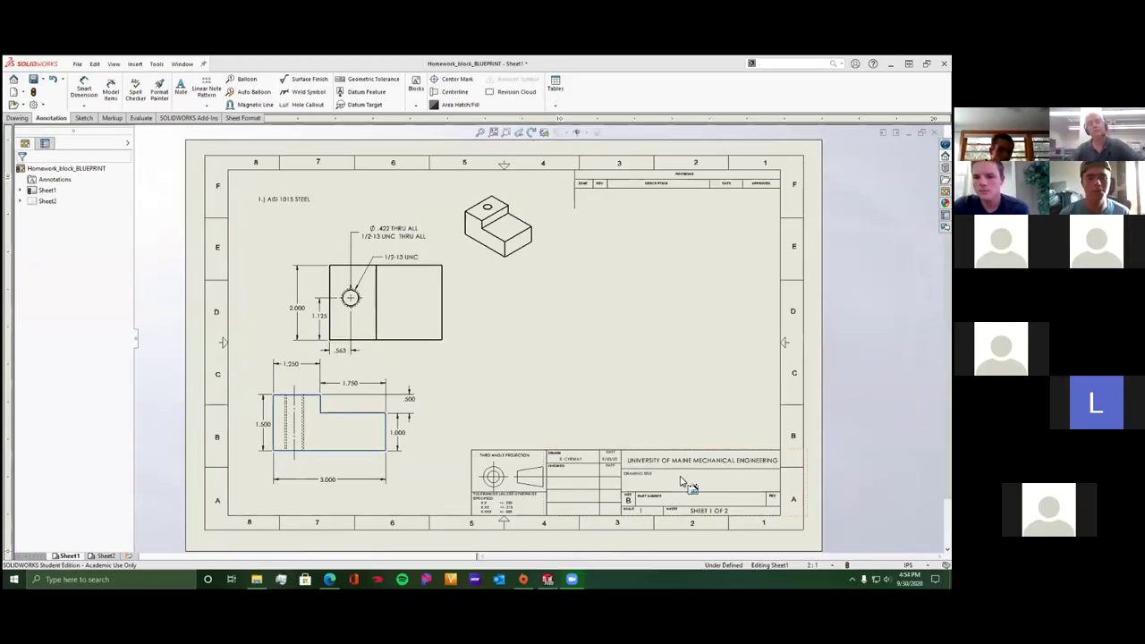
Check the Homework_block_BLUEPRINT drawing's summary properties and accept them, then start saving the modified documents and cancel
{"action": "left_click", "coordinate": [78, 63]}
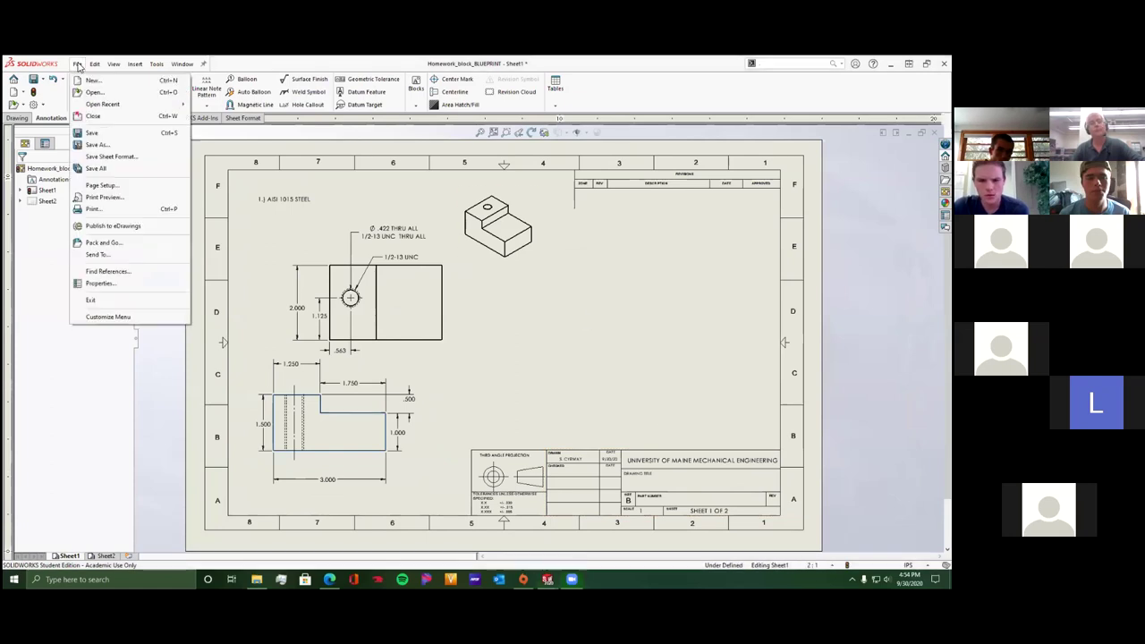
{"action": "left_click", "coordinate": [100, 284]}
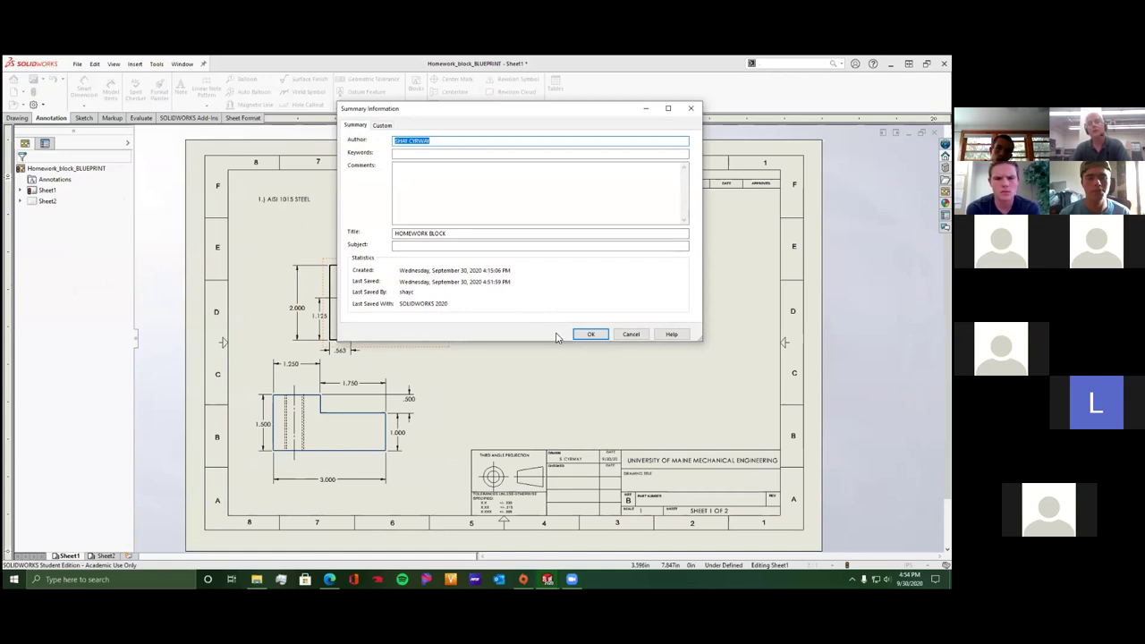
{"action": "left_click", "coordinate": [589, 335]}
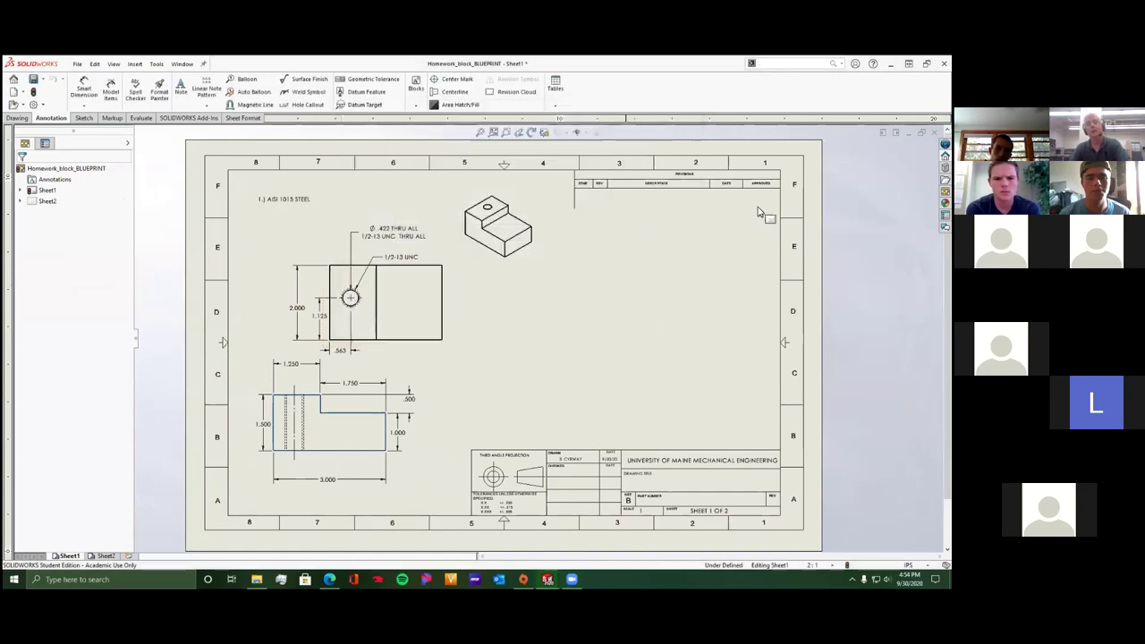
{"action": "left_click", "coordinate": [34, 81]}
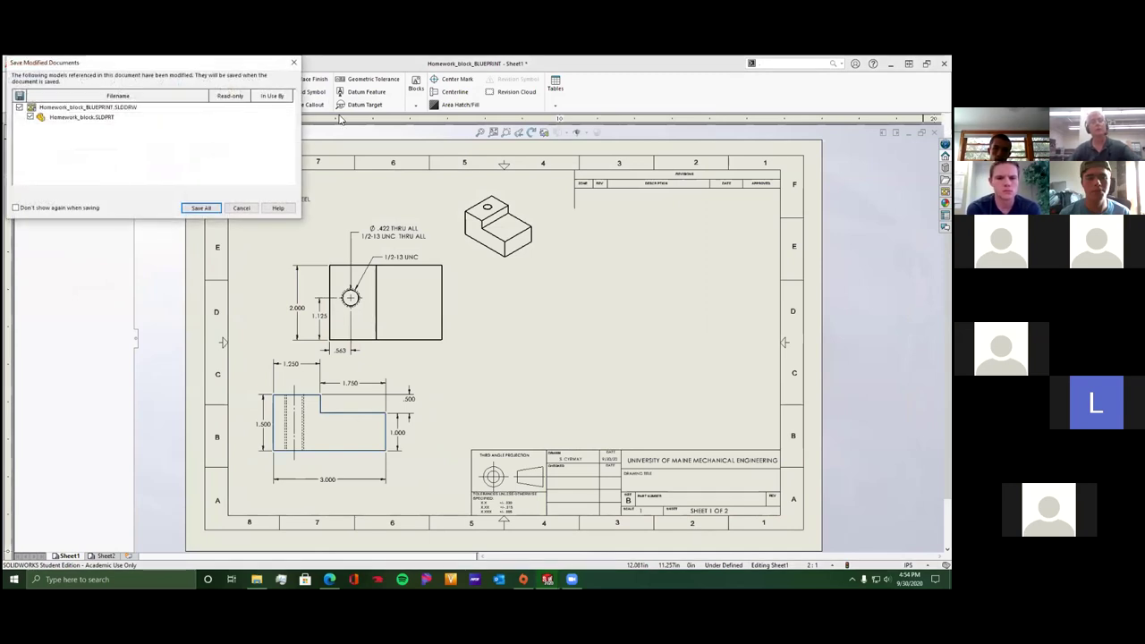
{"action": "left_click", "coordinate": [294, 63]}
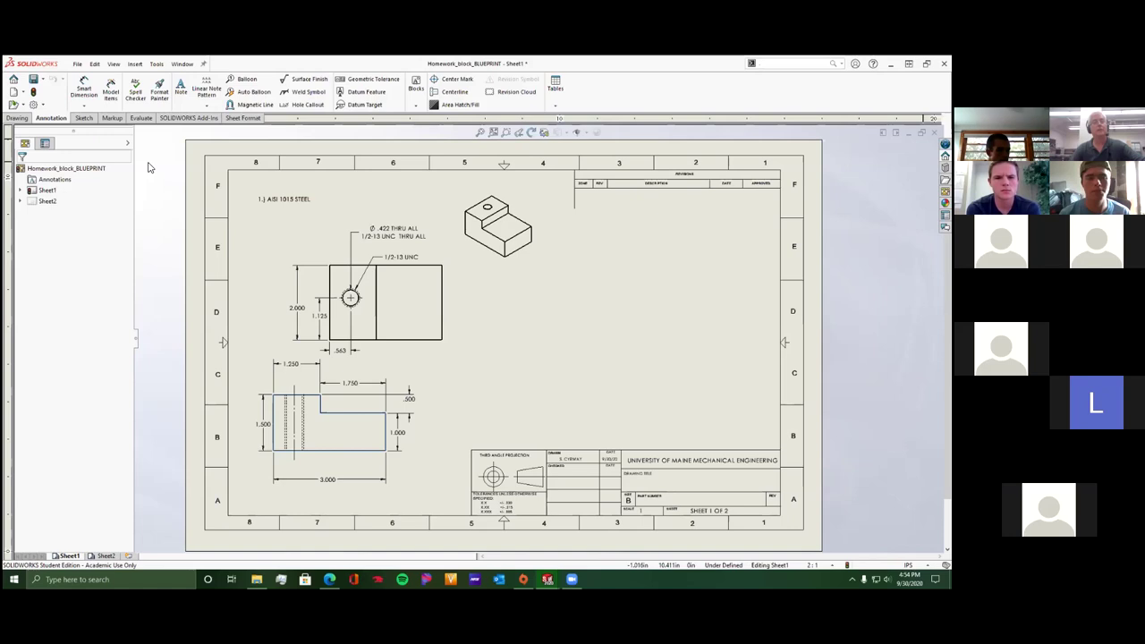
Open the block part from Drawing View28 under Sheet1 and bring up the part's file properties
{"action": "left_click", "coordinate": [20, 190]}
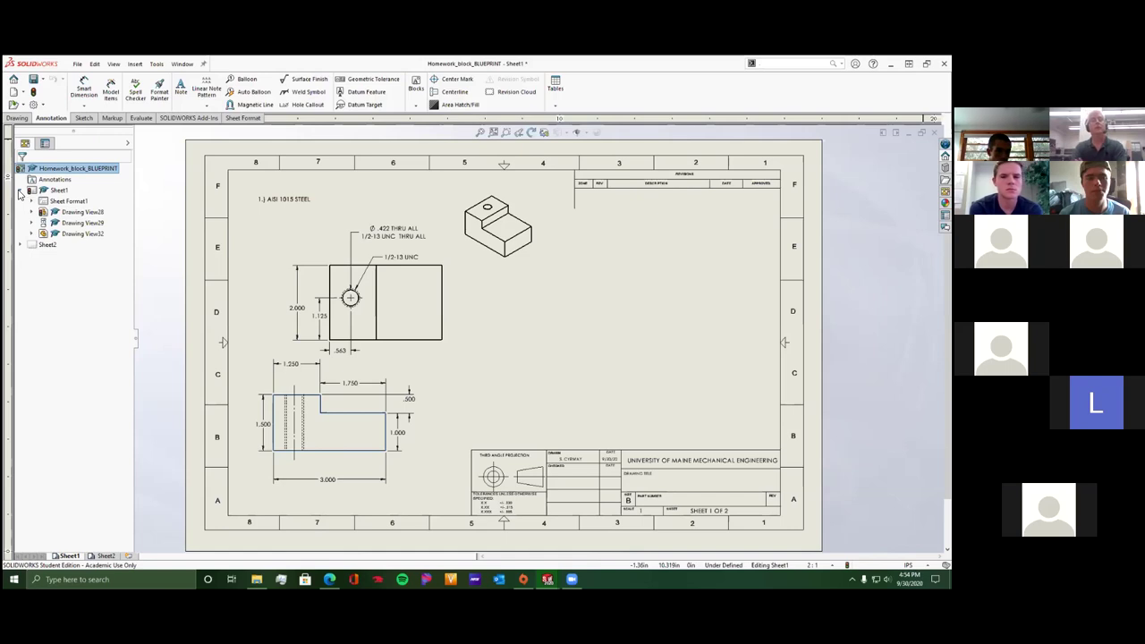
{"action": "left_click", "coordinate": [87, 215]}
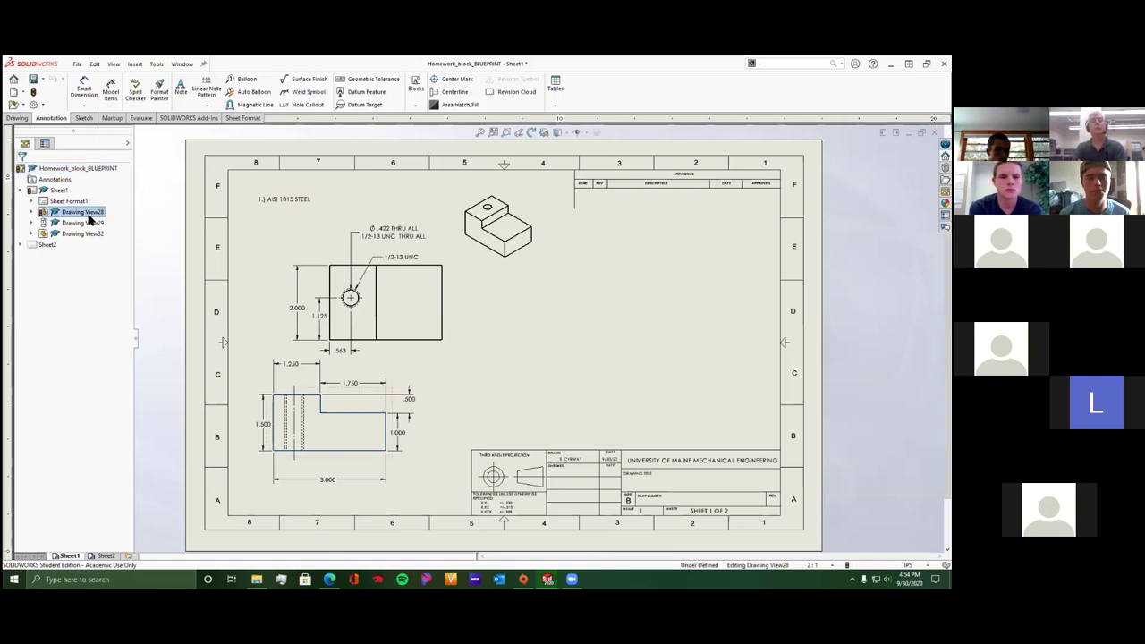
{"action": "right_click", "coordinate": [87, 217]}
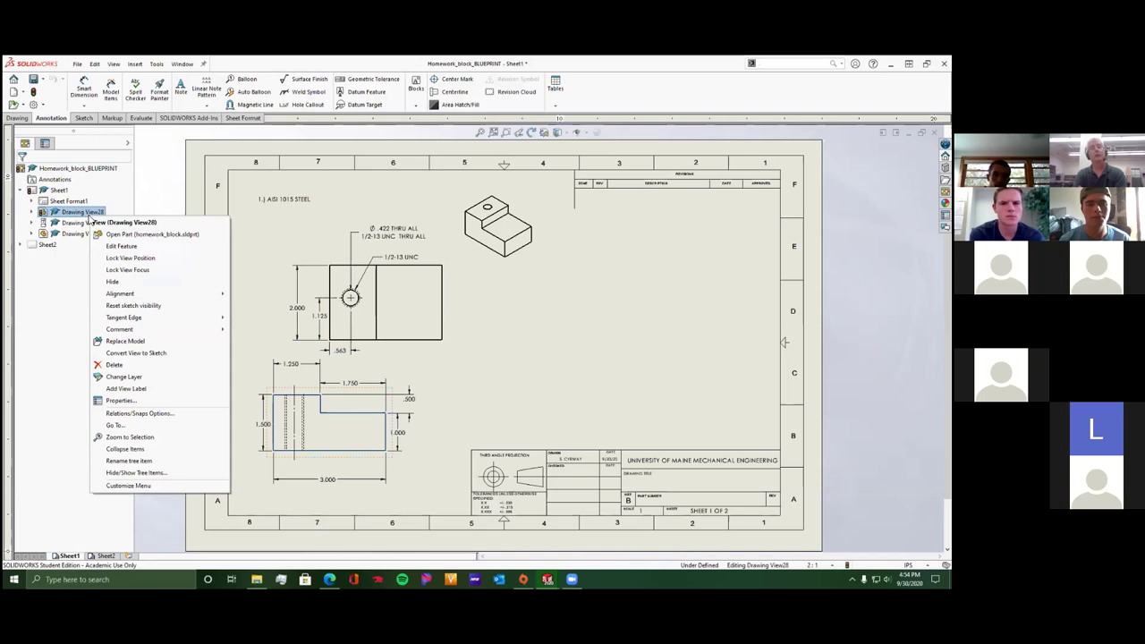
{"action": "left_click", "coordinate": [143, 235]}
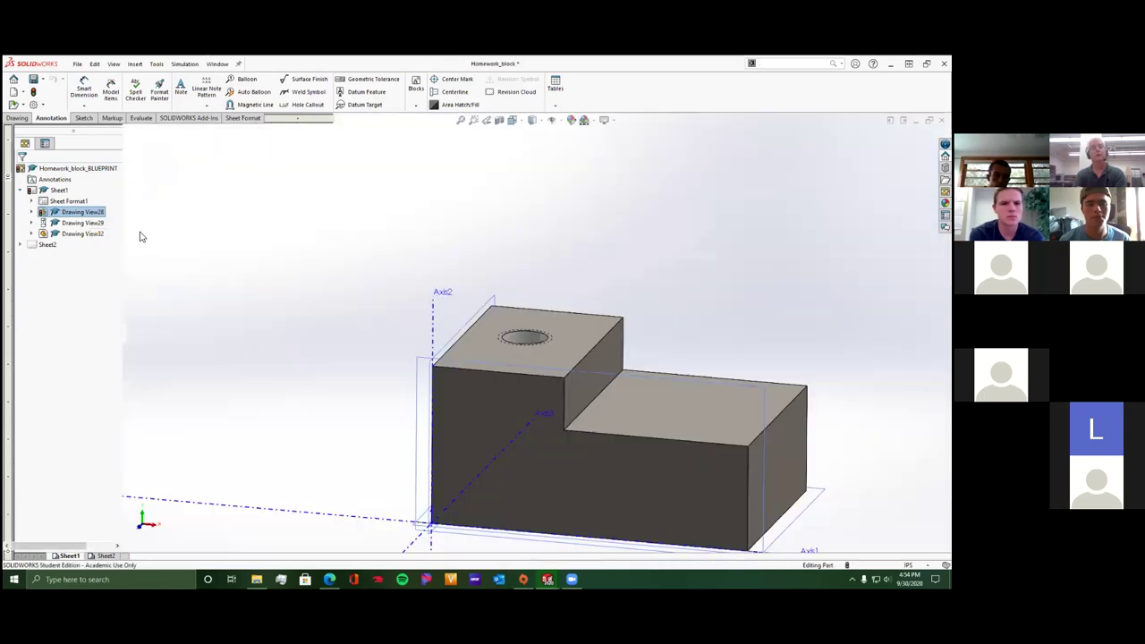
{"action": "left_click", "coordinate": [78, 64]}
{"action": "left_click", "coordinate": [107, 338]}
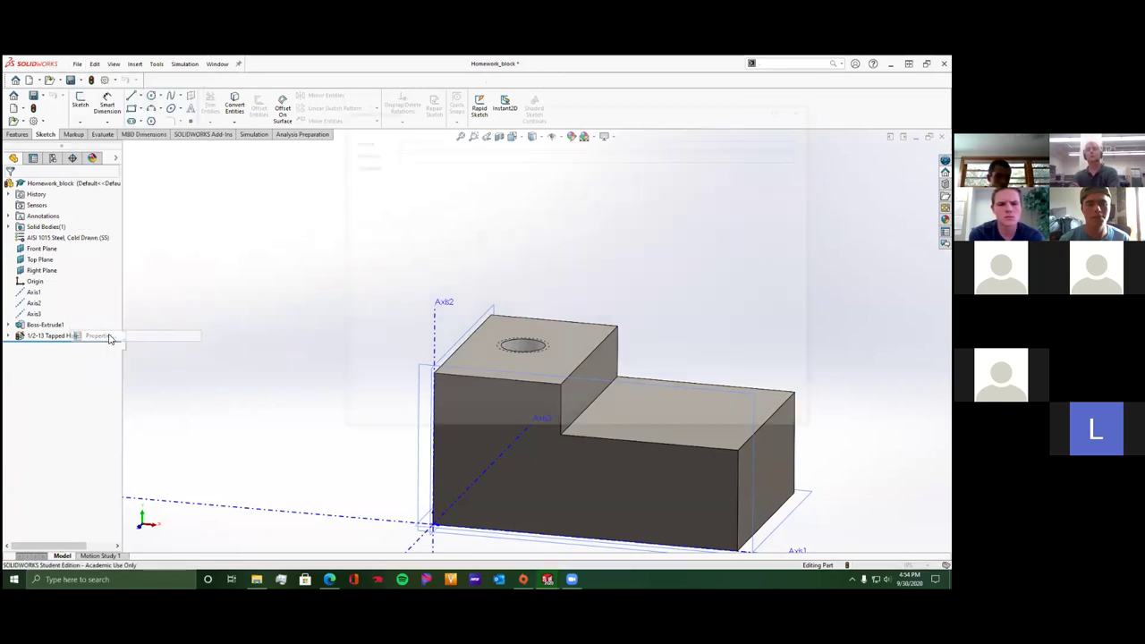